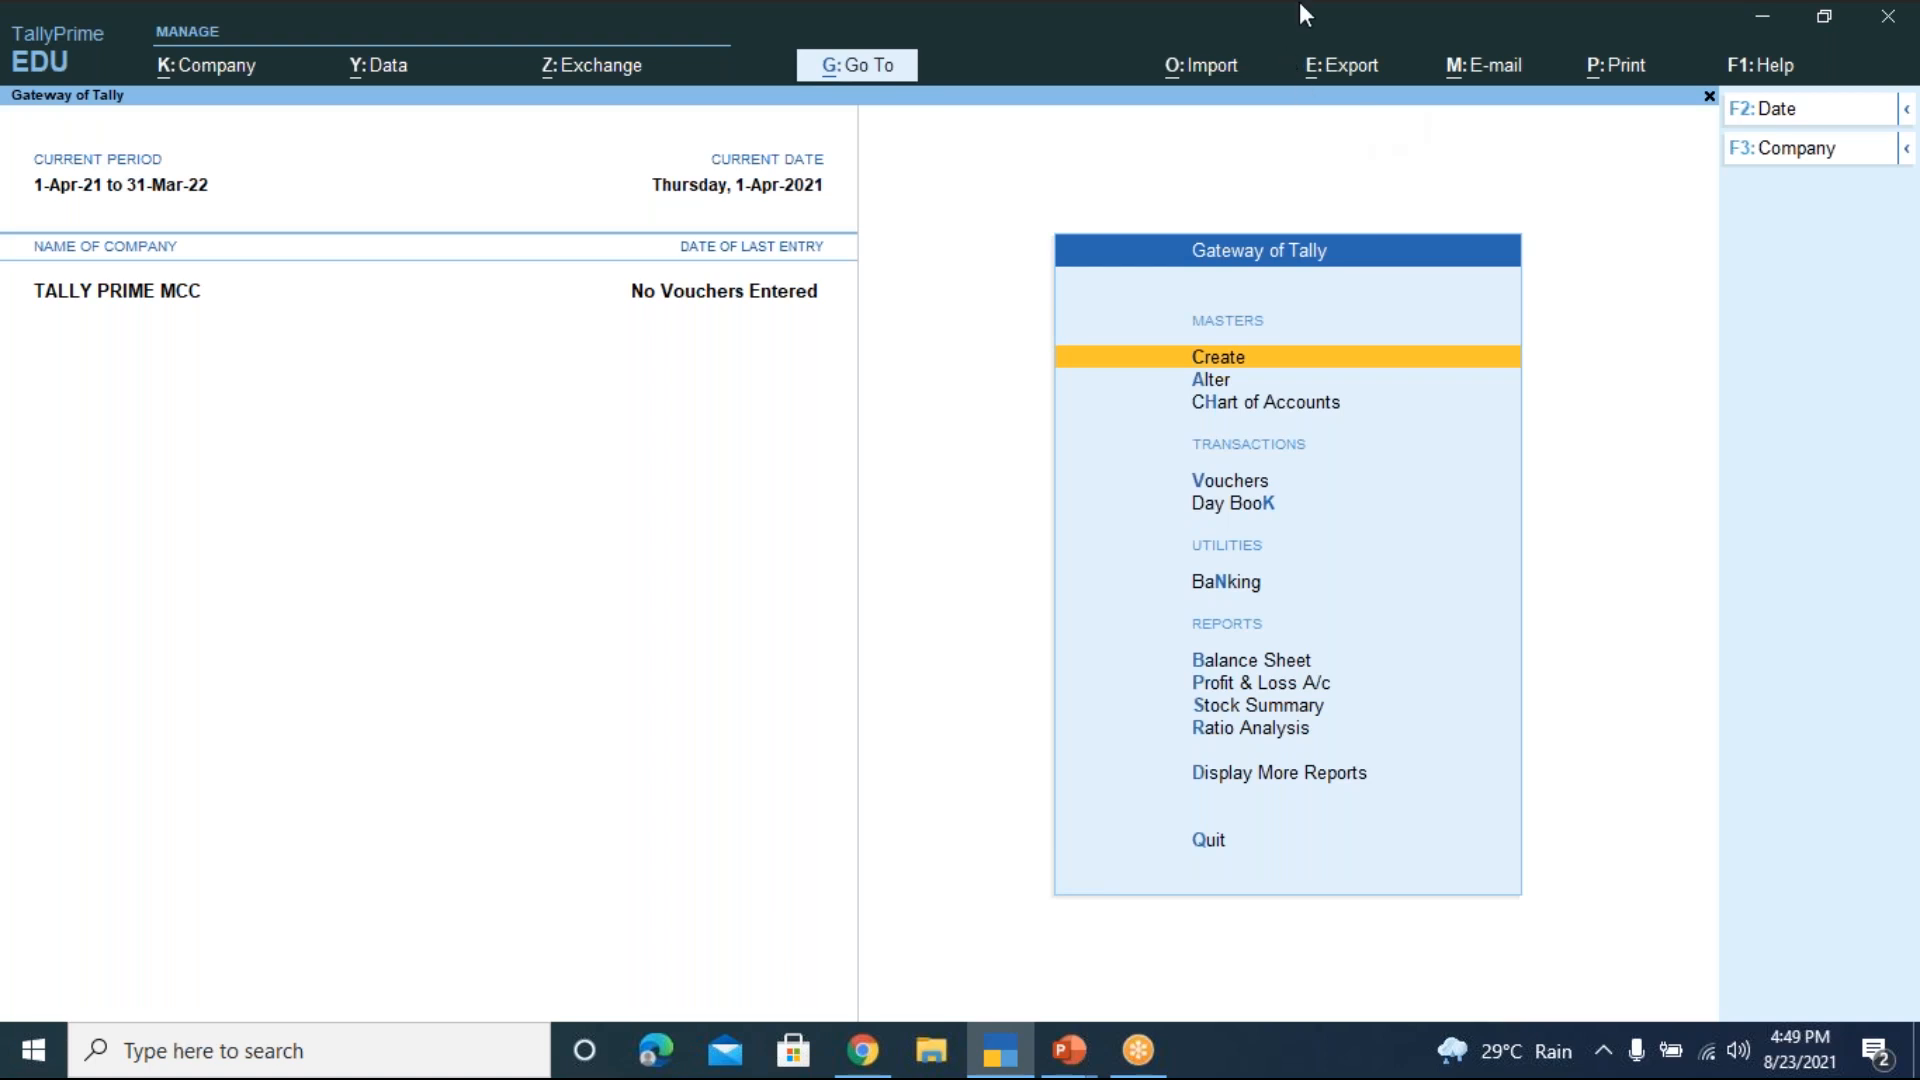
{"action": "left_click", "coordinate": [1352, 39]}
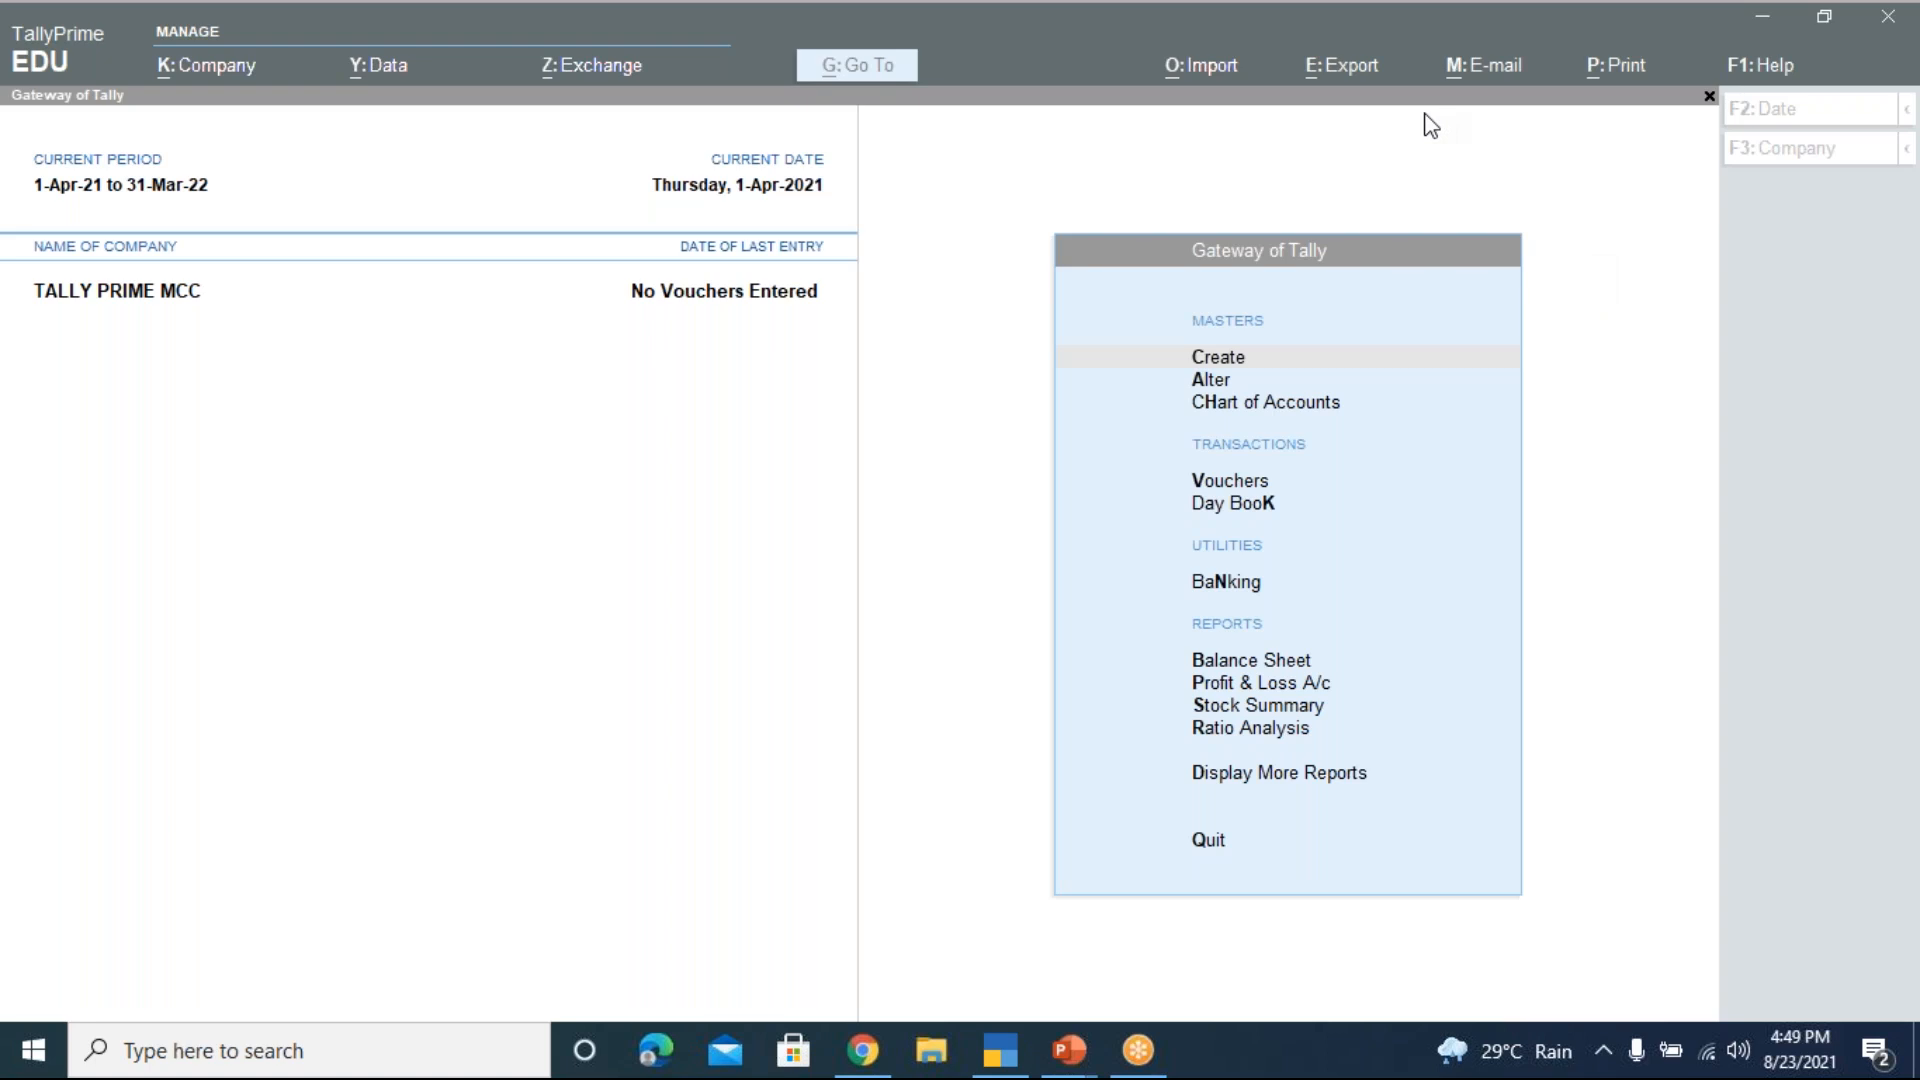
{"action": "left_click", "coordinate": [985, 292]}
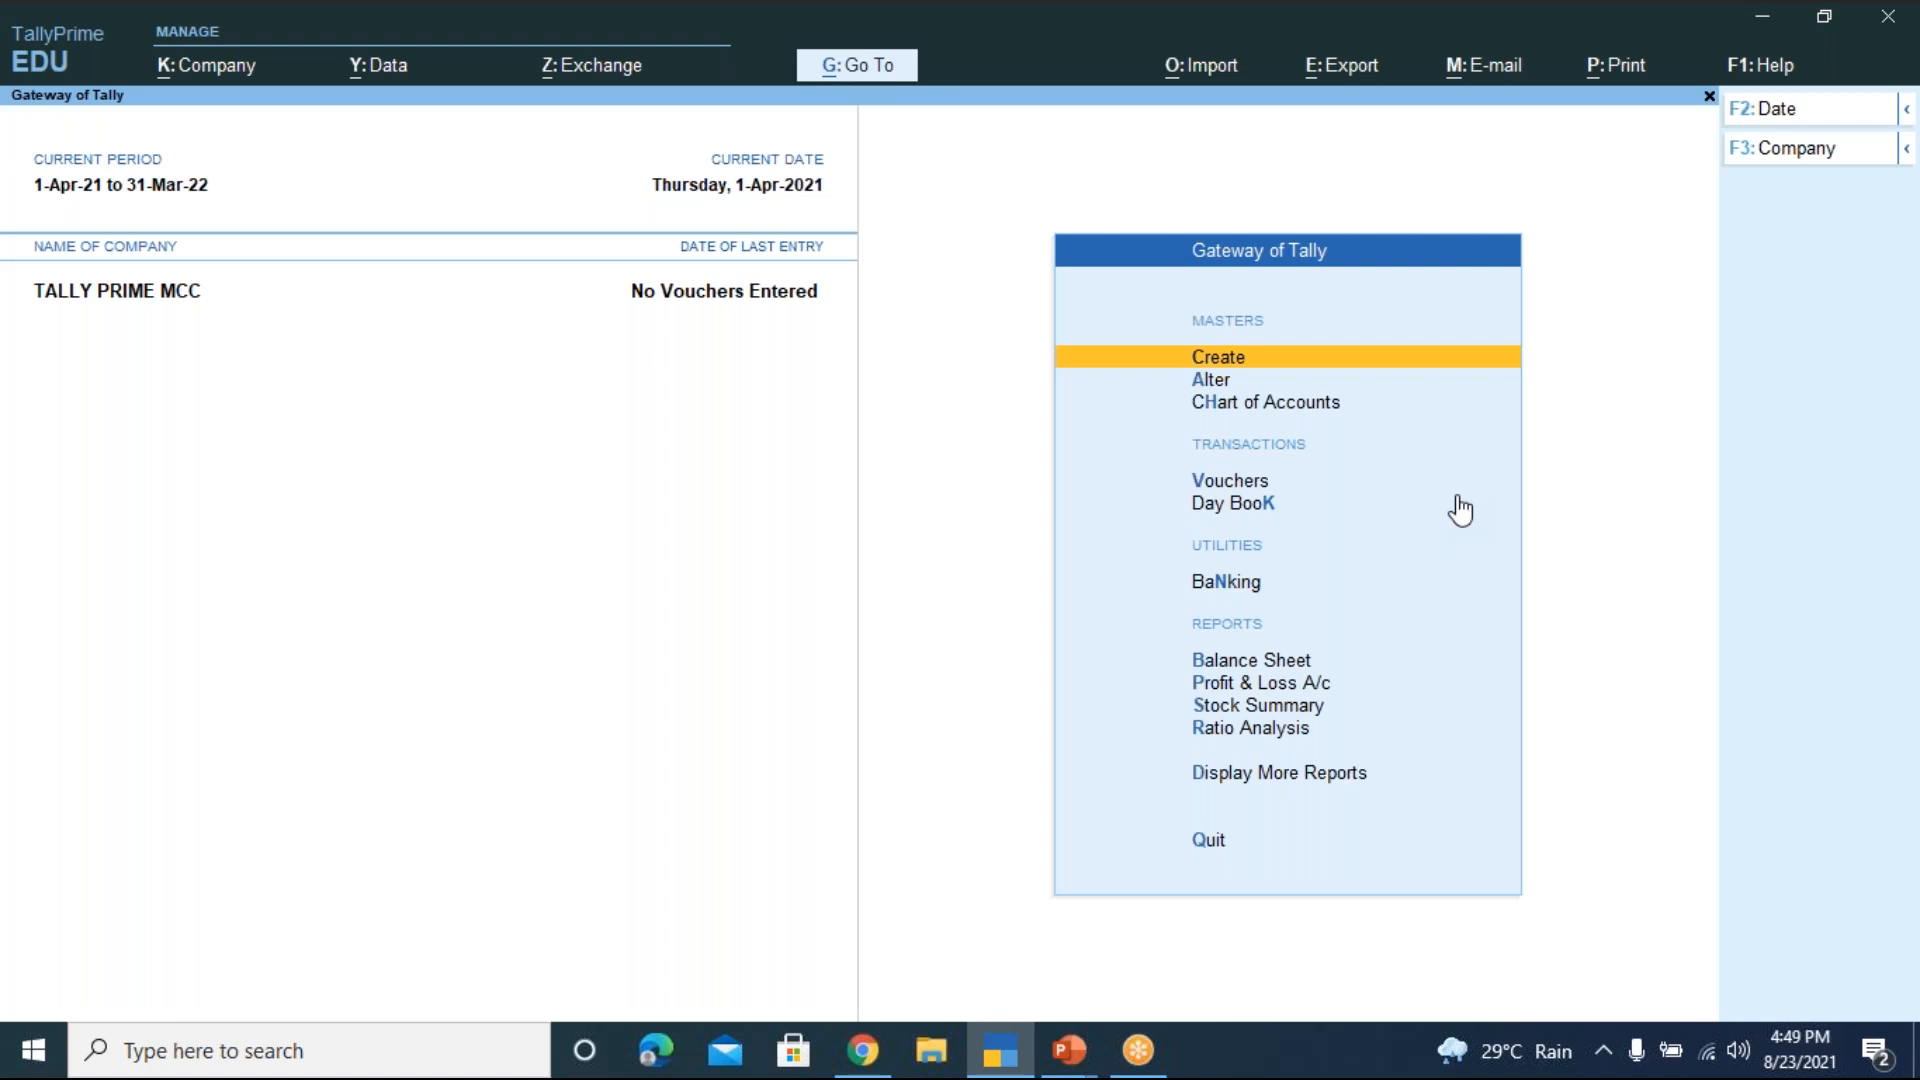
View the blank ledger creation form and return to the Gateway of Tally
{"action": "key", "text": "Return"}
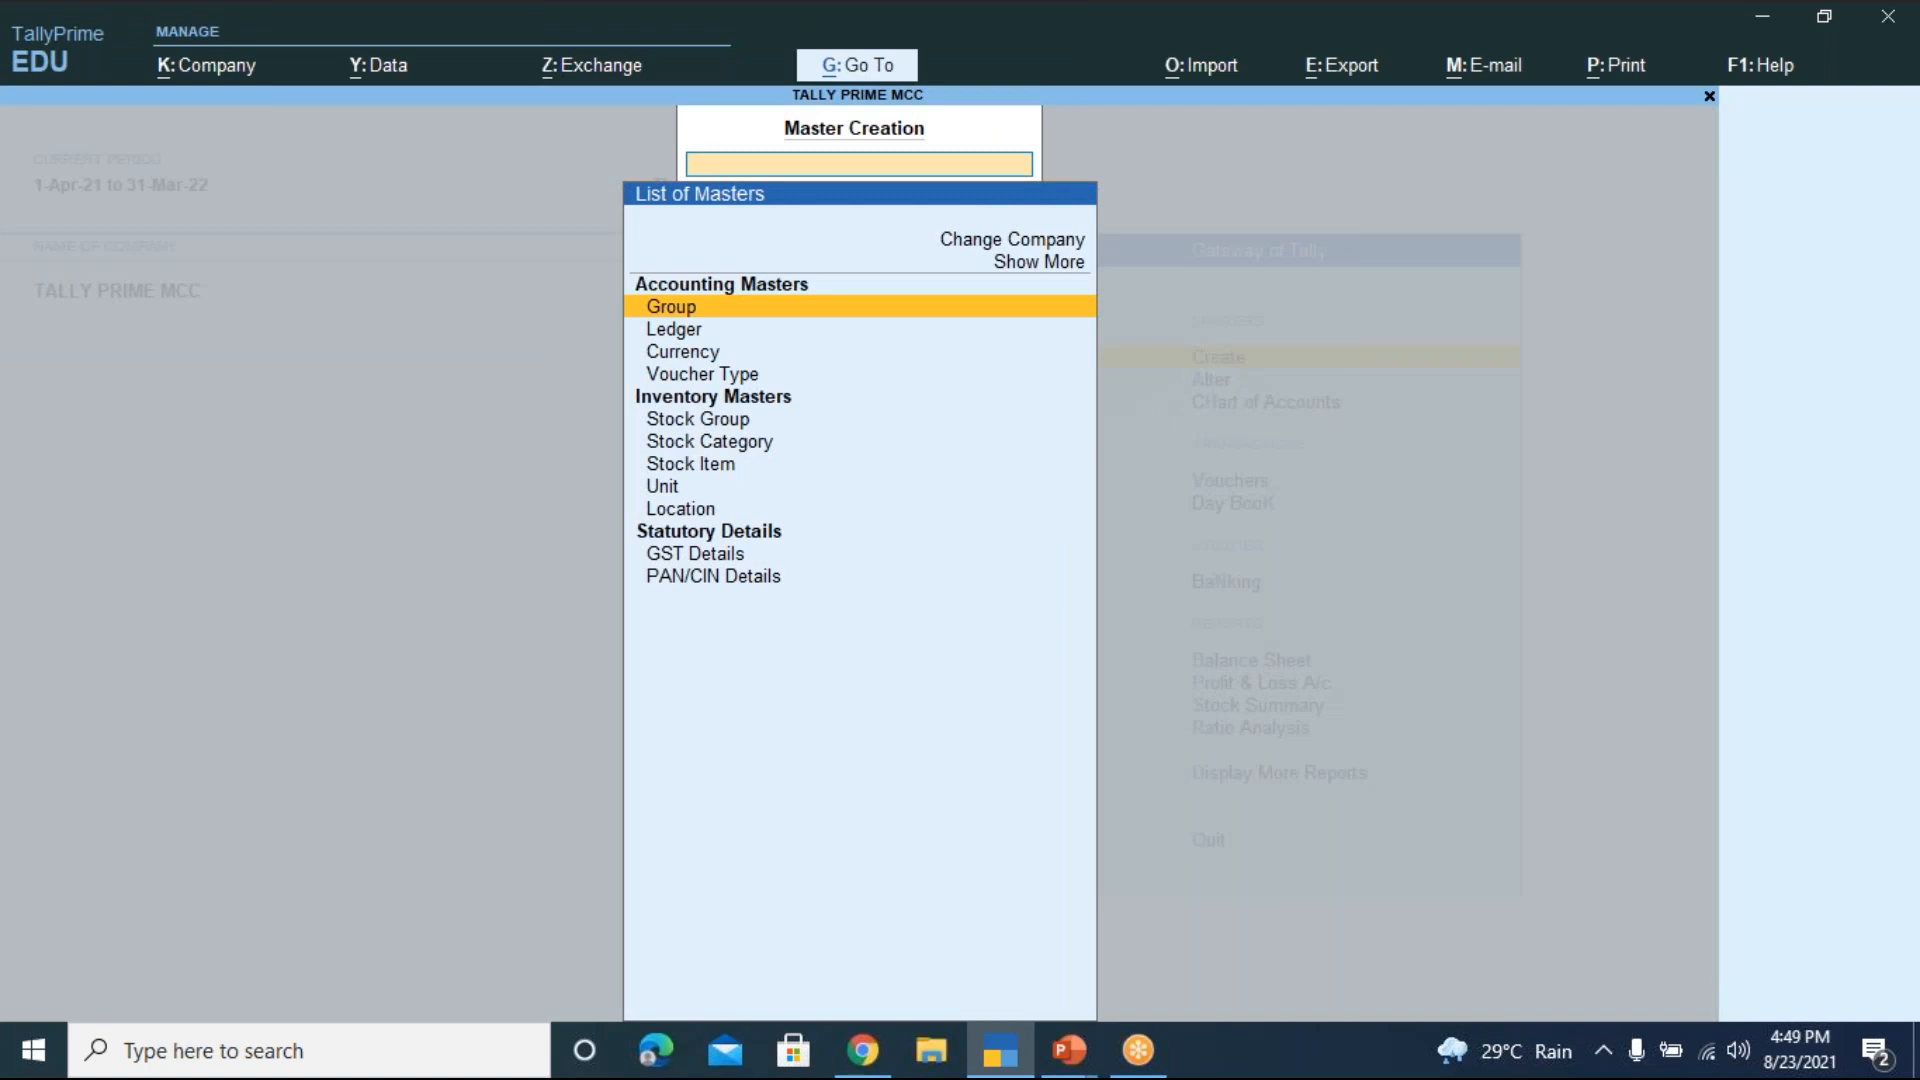
{"action": "key", "text": "Down"}
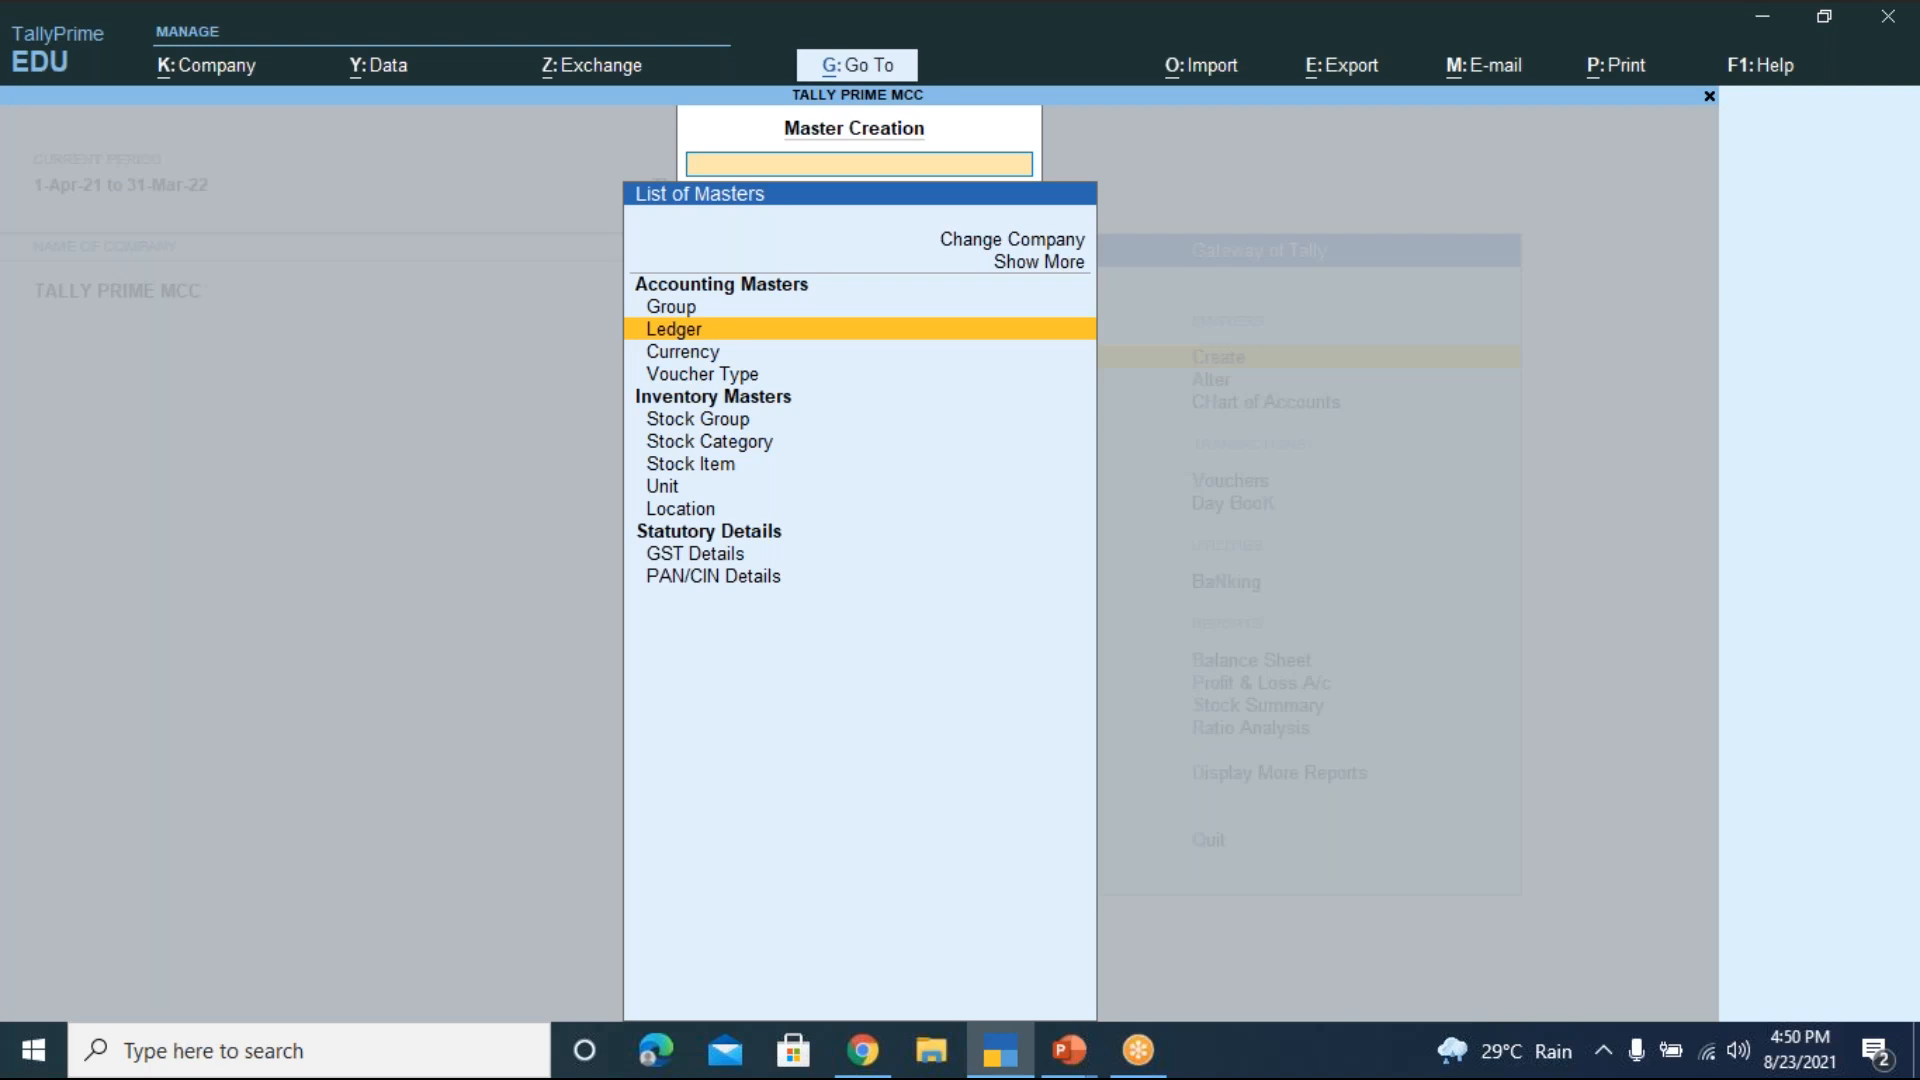
{"action": "key", "text": "Return"}
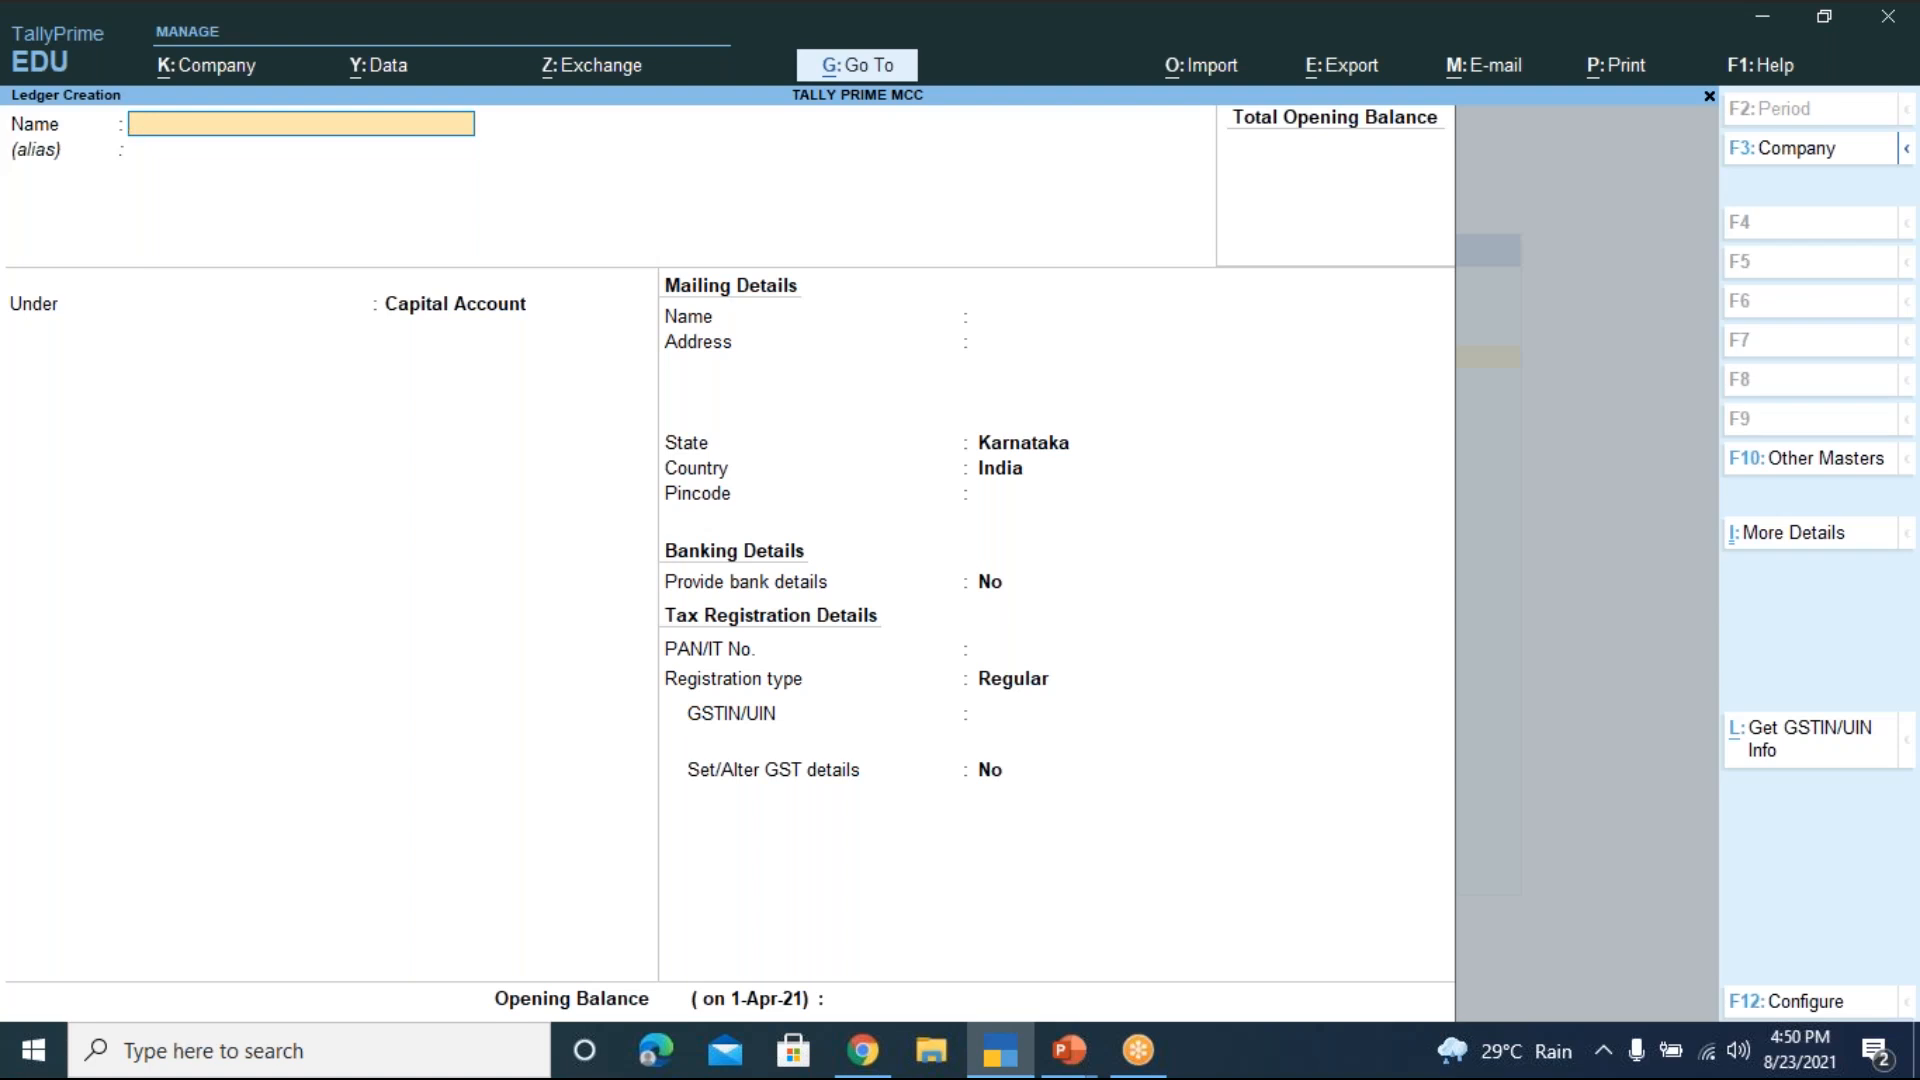
{"action": "key", "text": "Escape"}
{"action": "key", "text": "y"}
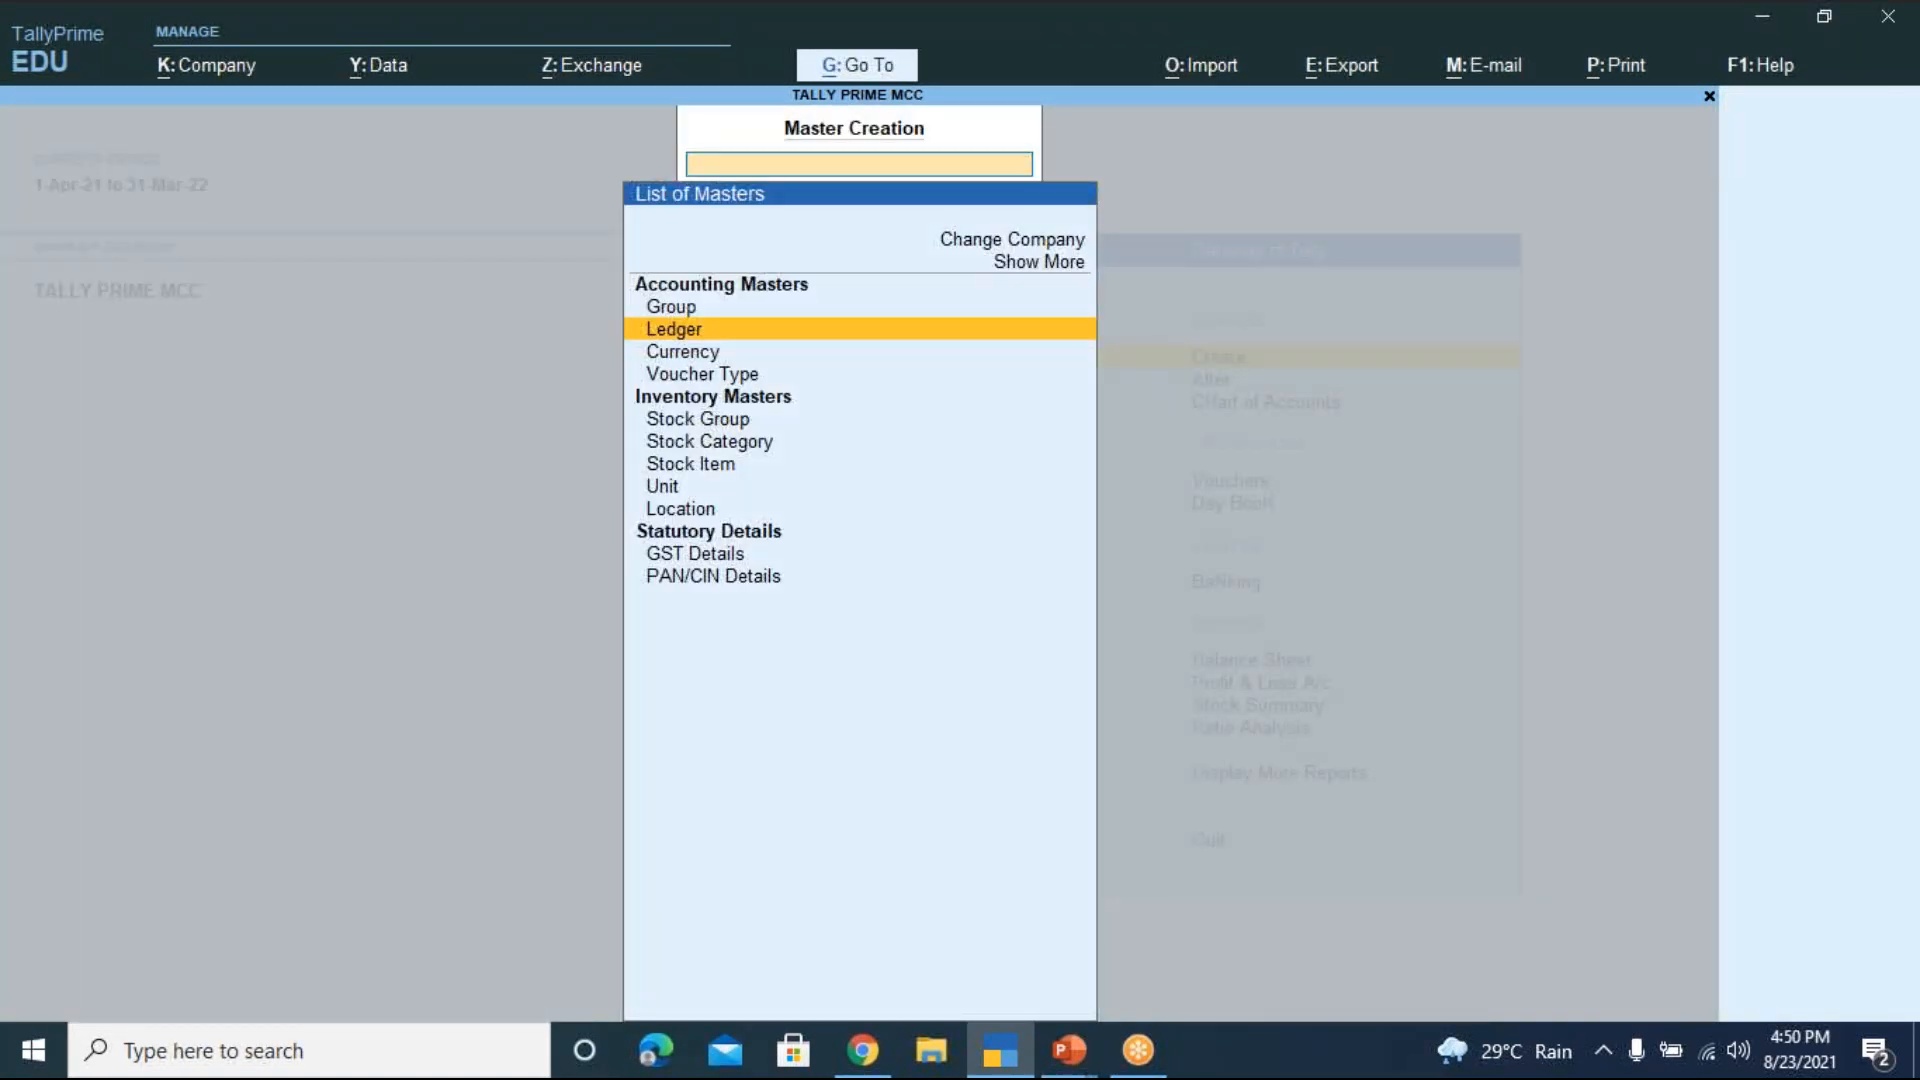
{"action": "key", "text": "Escape"}
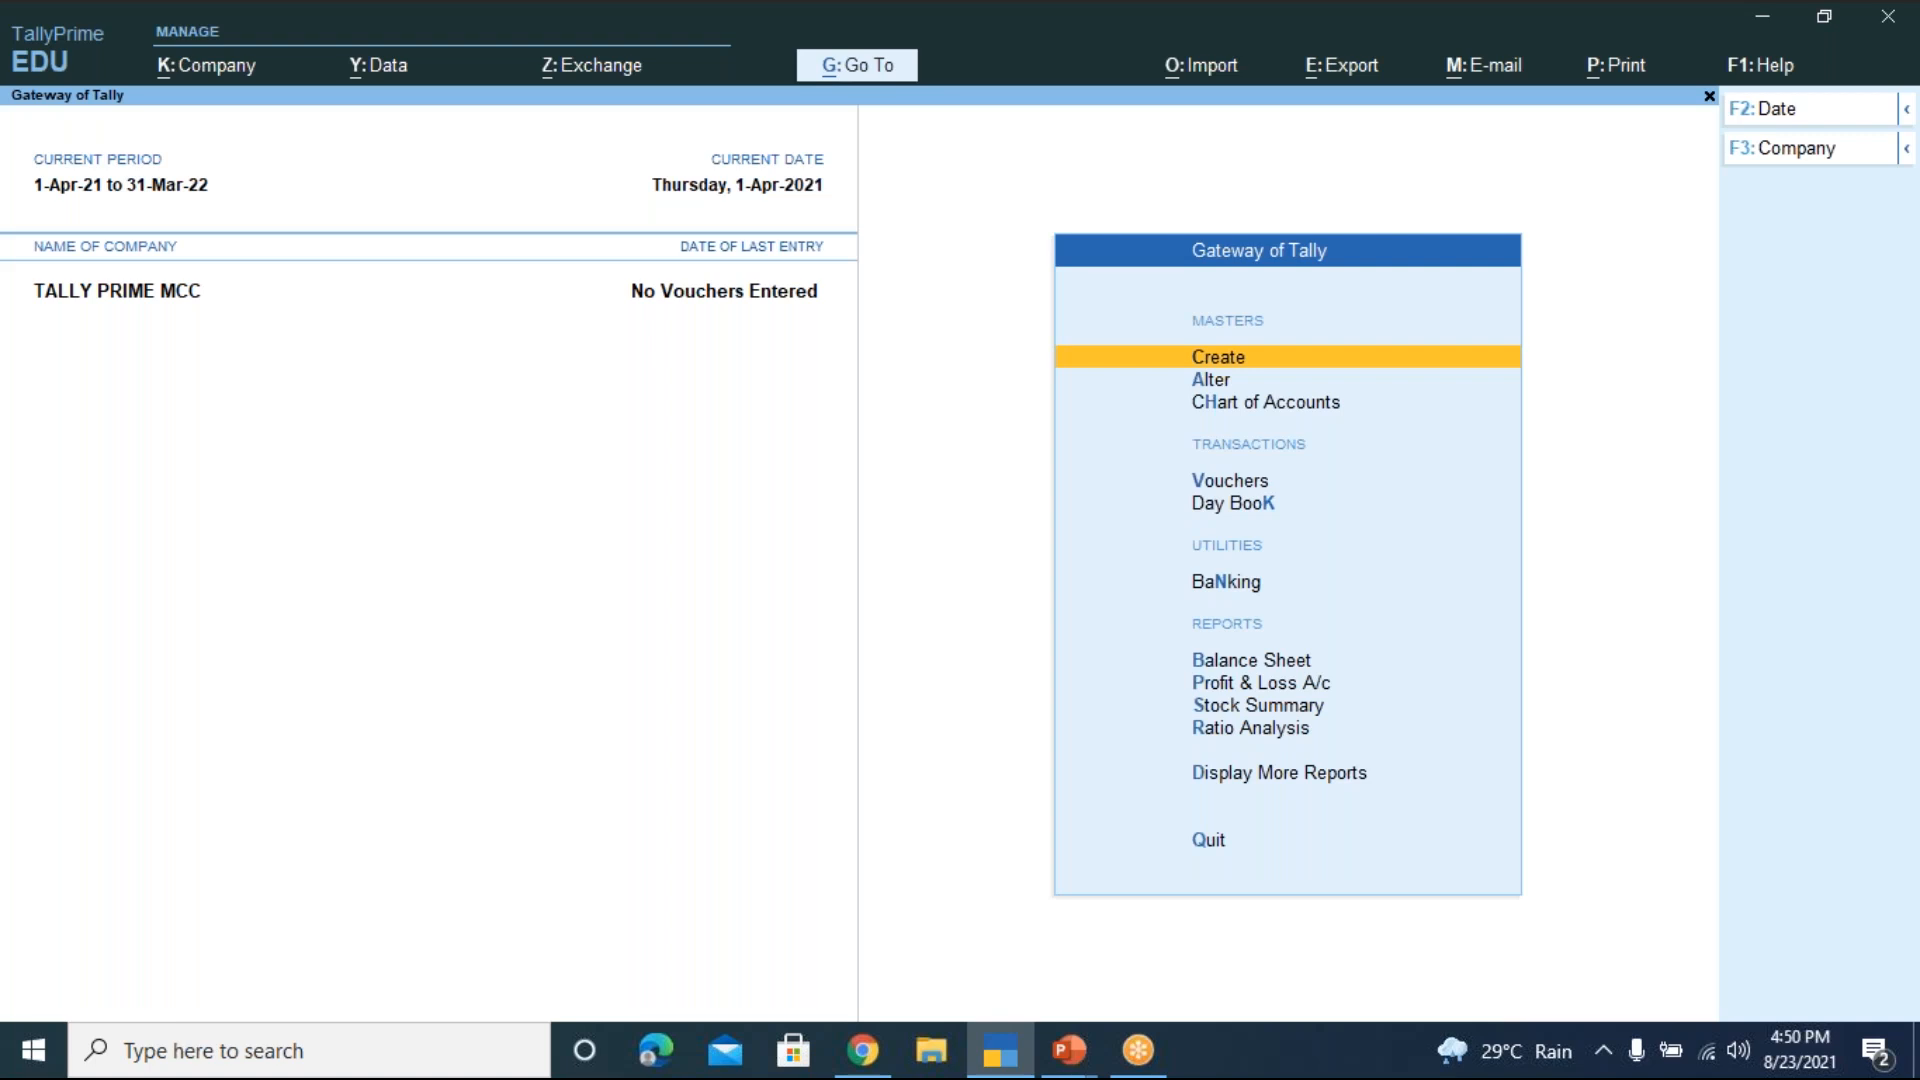
Look up the existing ledgers available for alteration and return to the Gateway of Tally
{"action": "key", "text": "Down"}
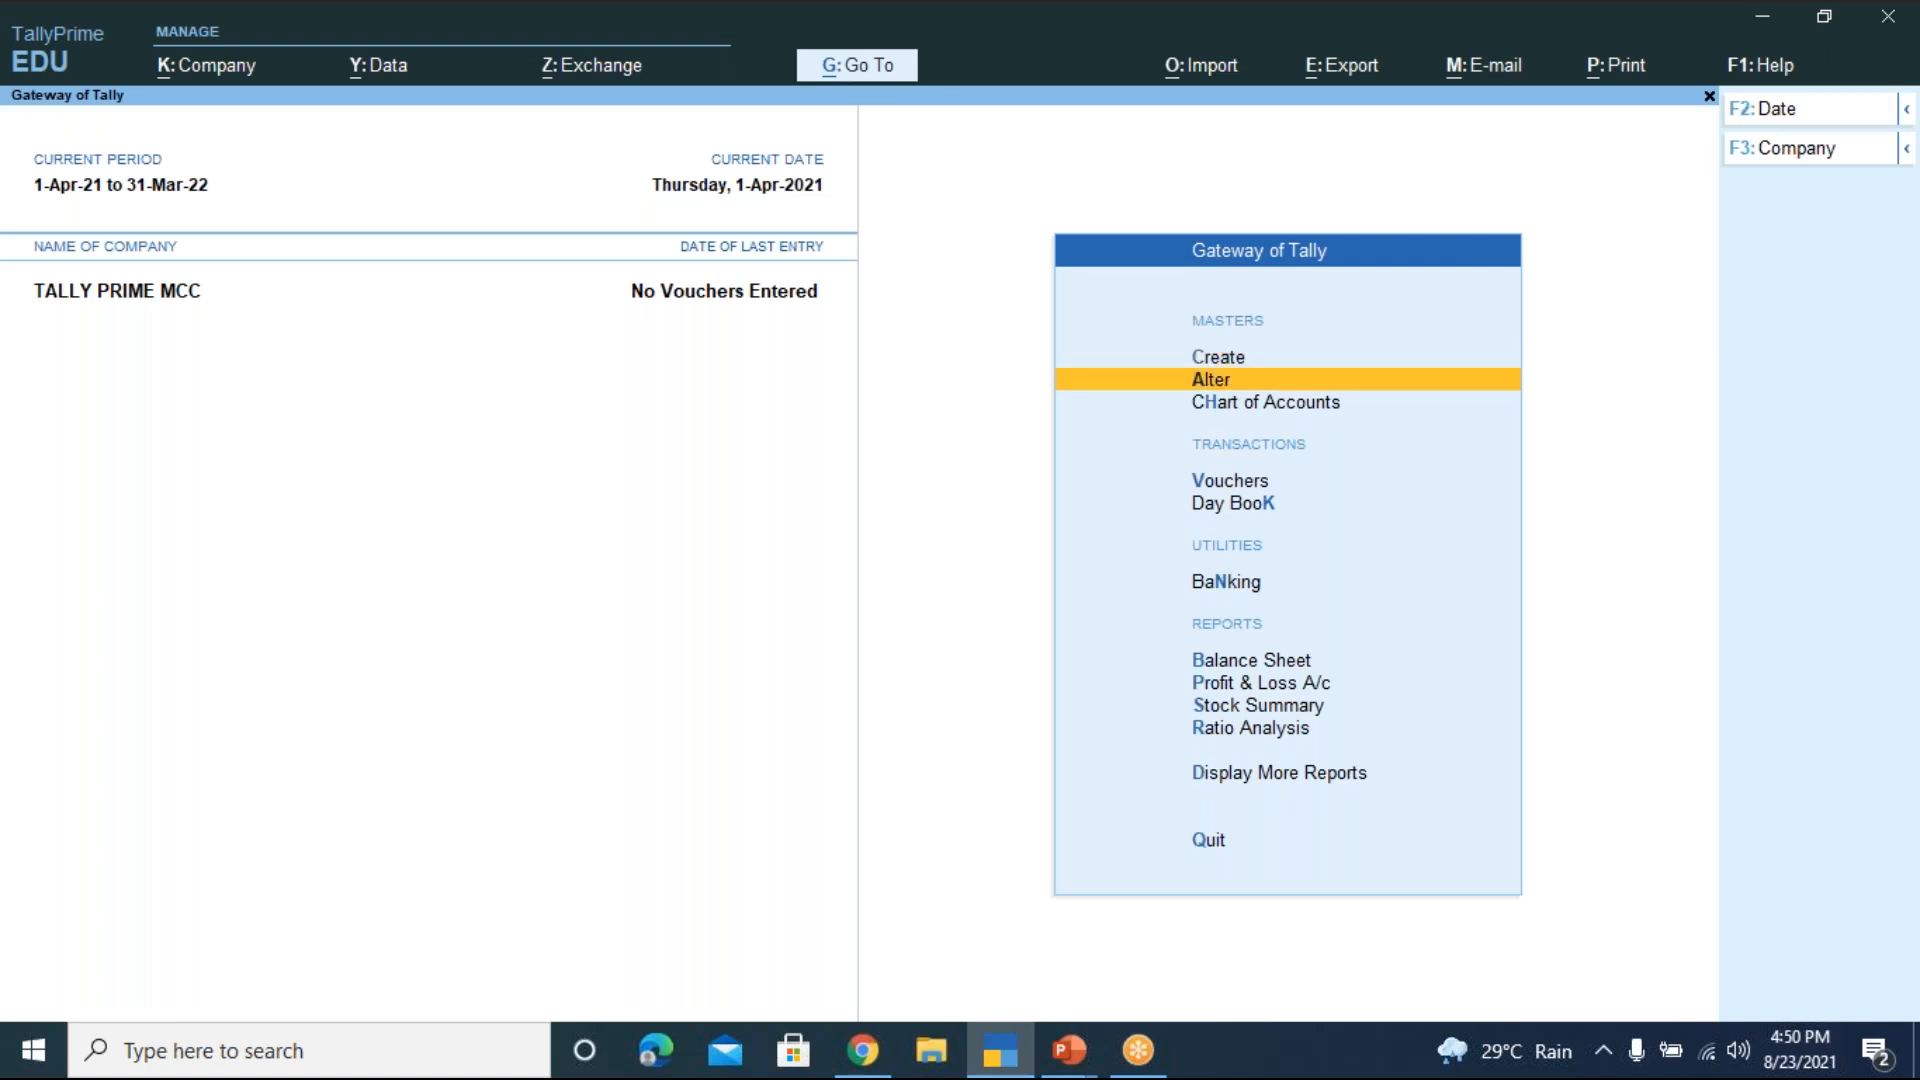
{"action": "key", "text": "Return"}
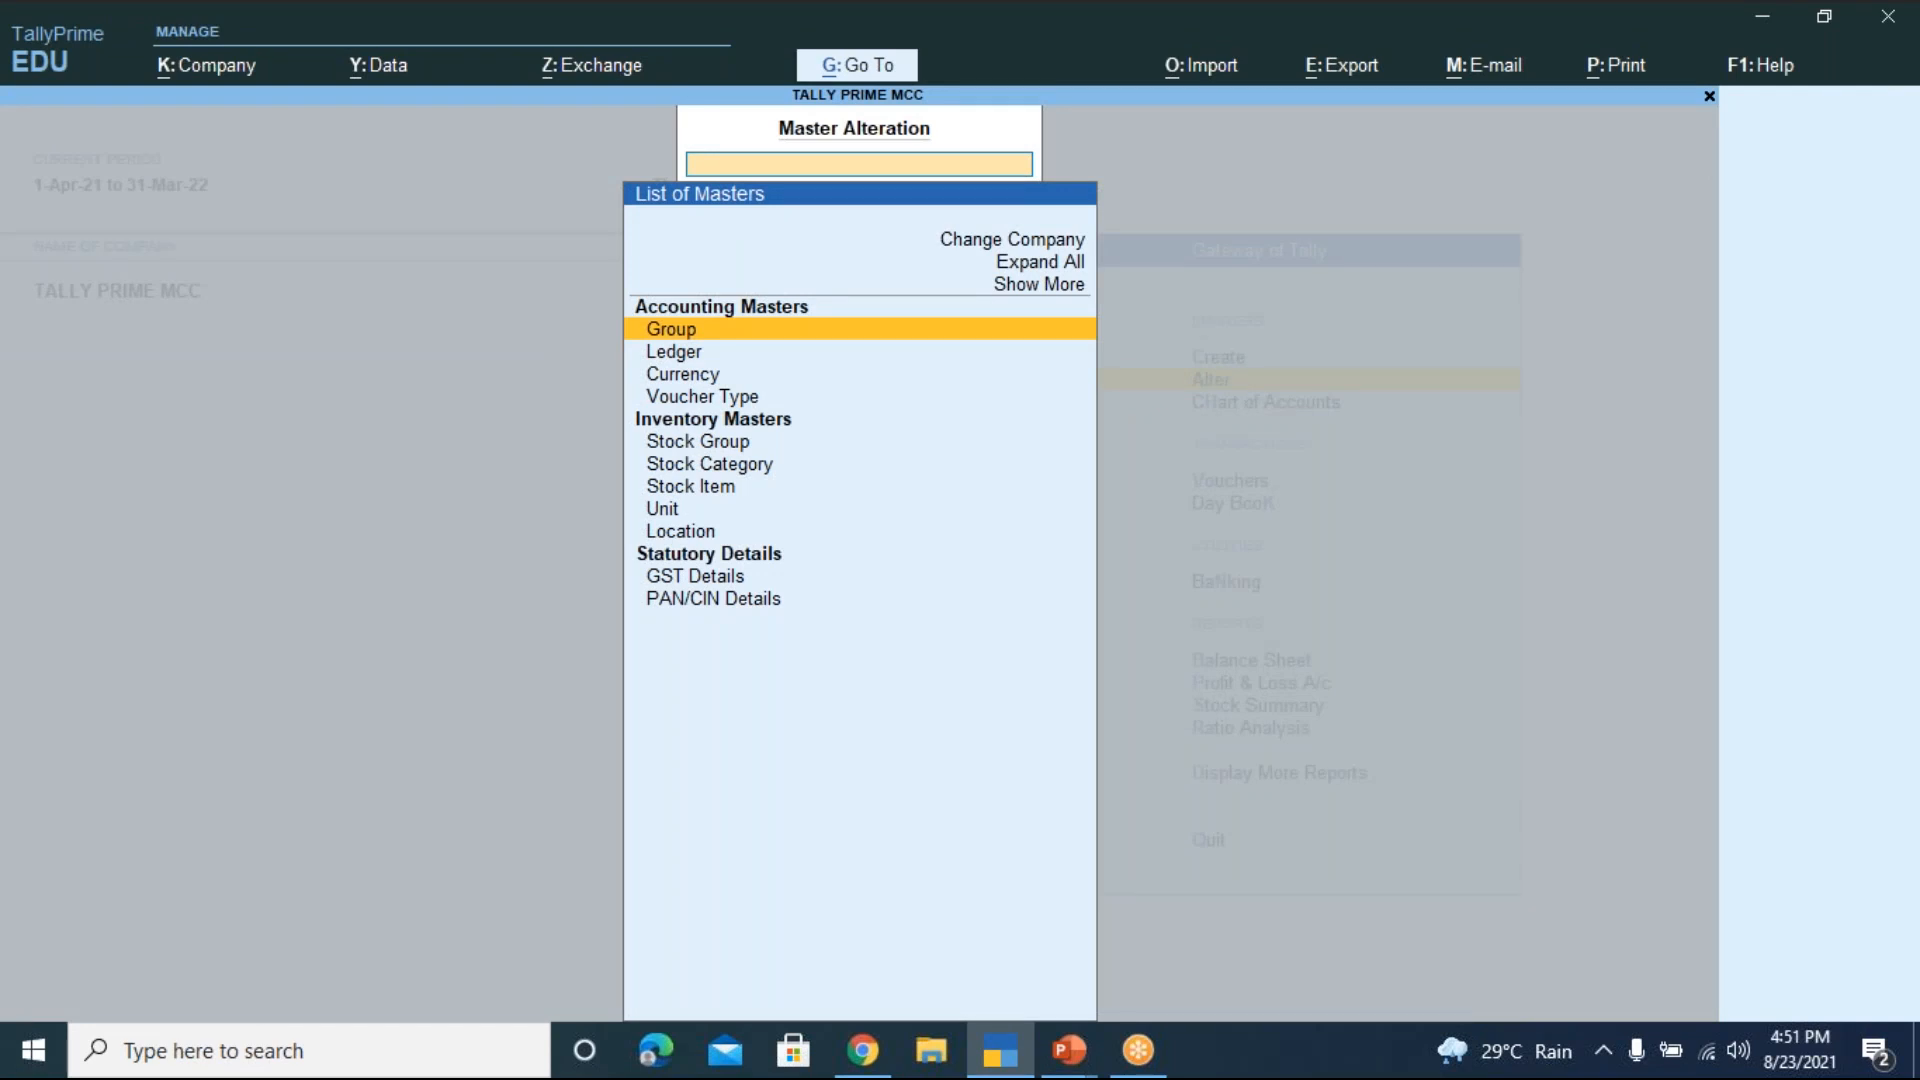
{"action": "key", "text": "Down"}
{"action": "key", "text": "Return"}
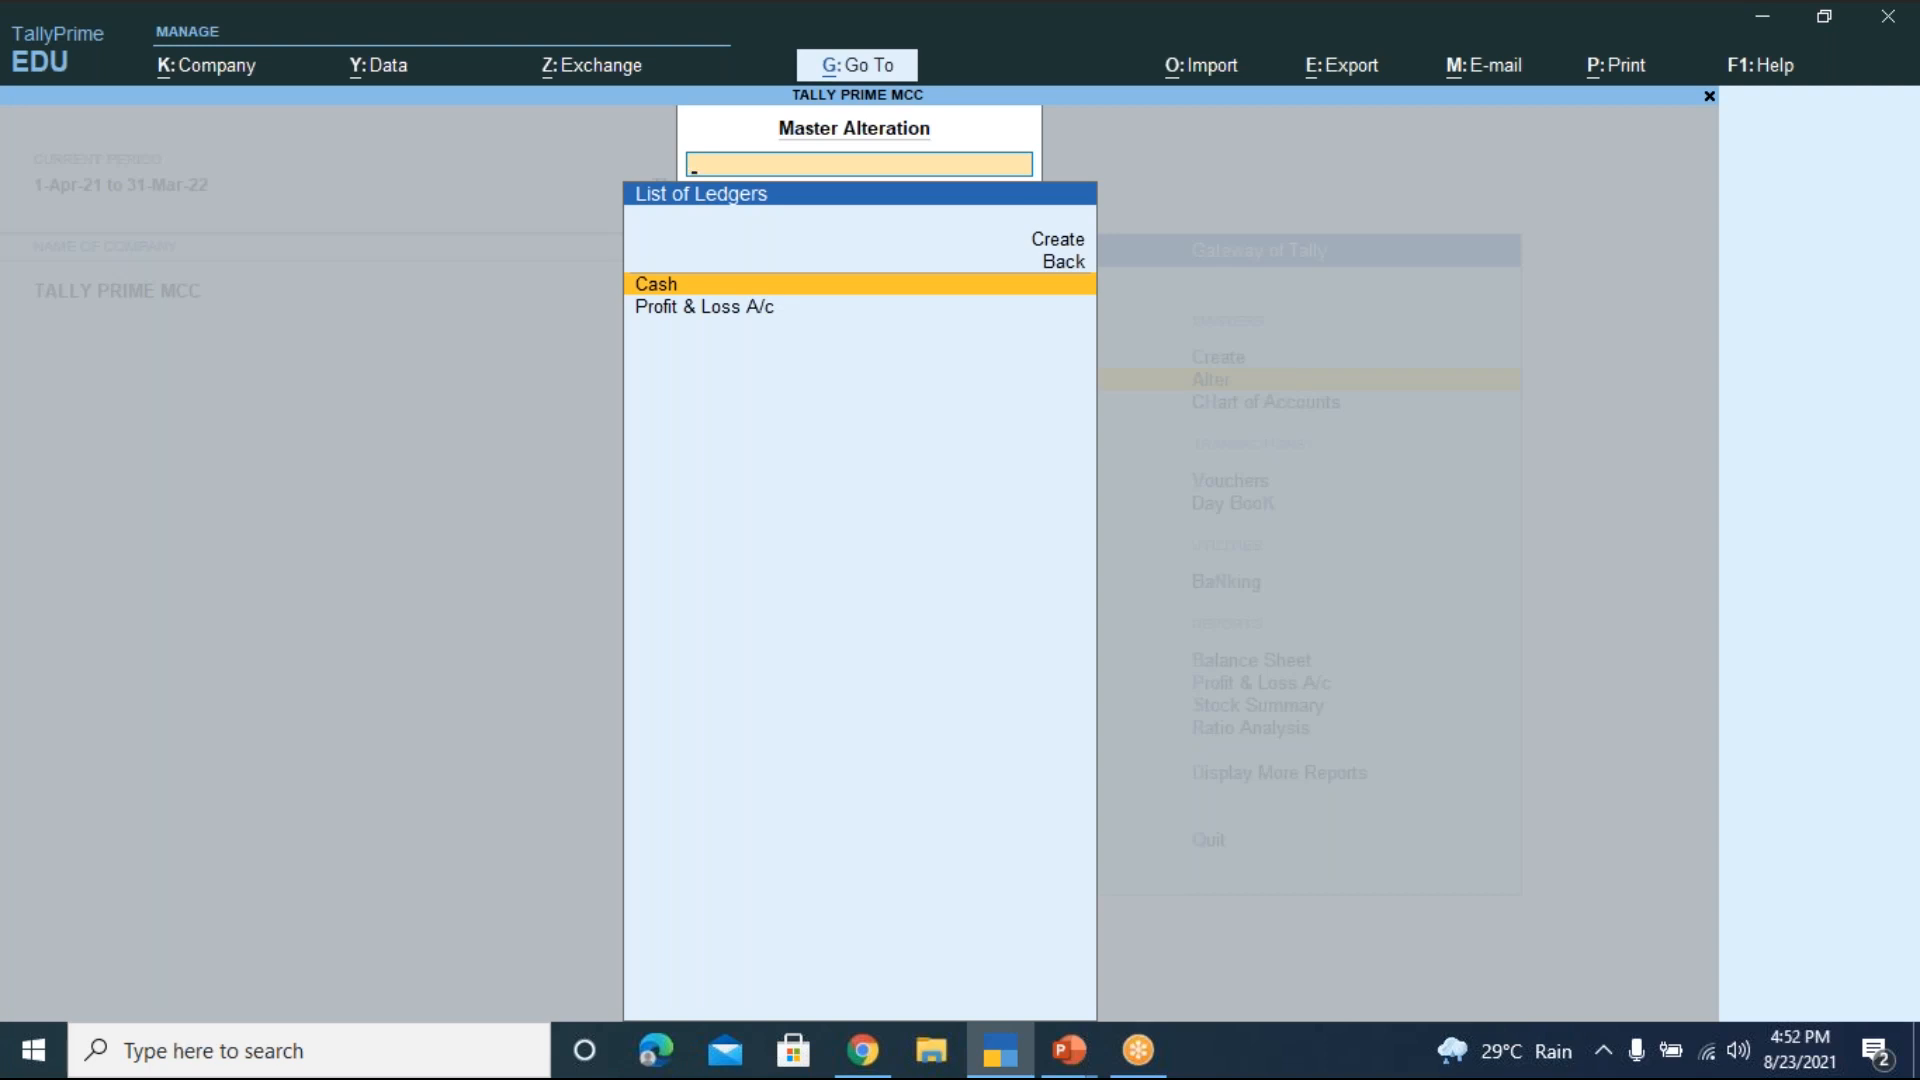
{"action": "key", "text": "Escape"}
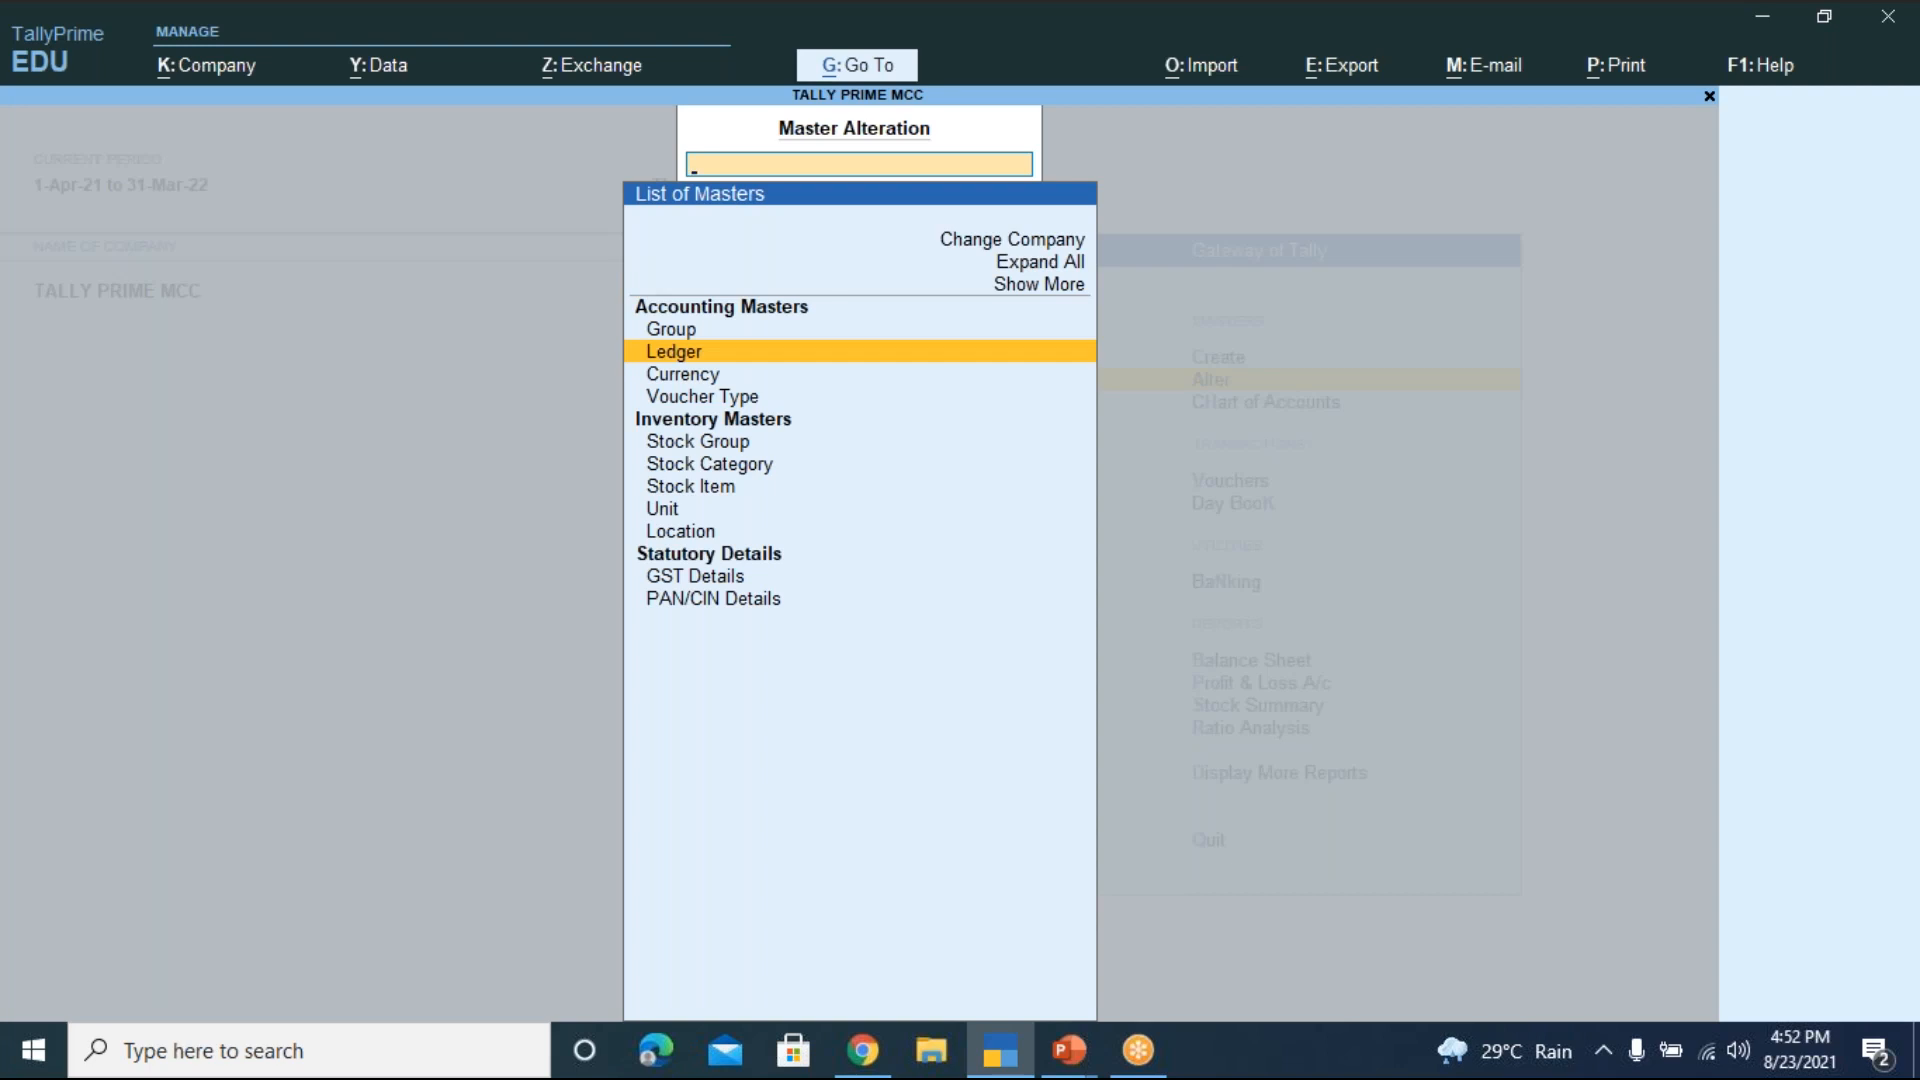
{"action": "key", "text": "Escape"}
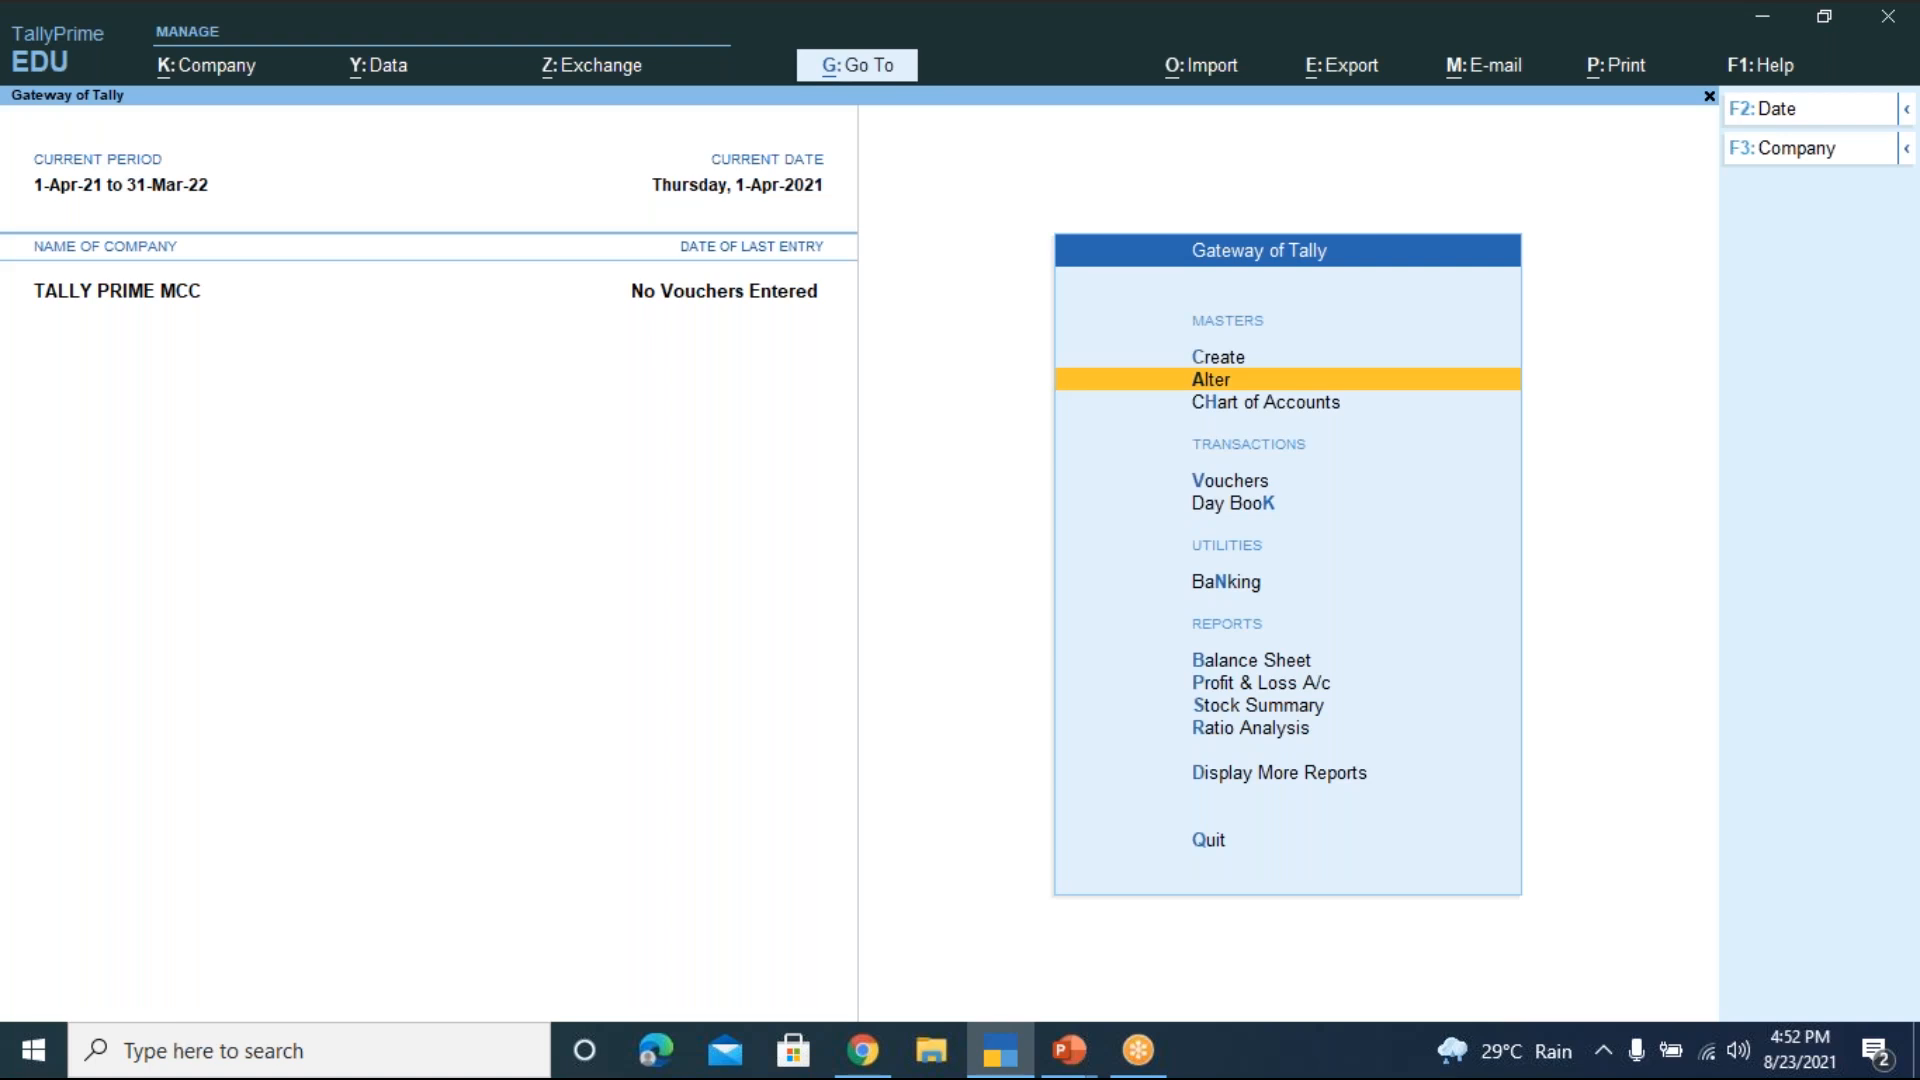
Start creating a new ledger under the accounting masters
{"action": "key", "text": "Up"}
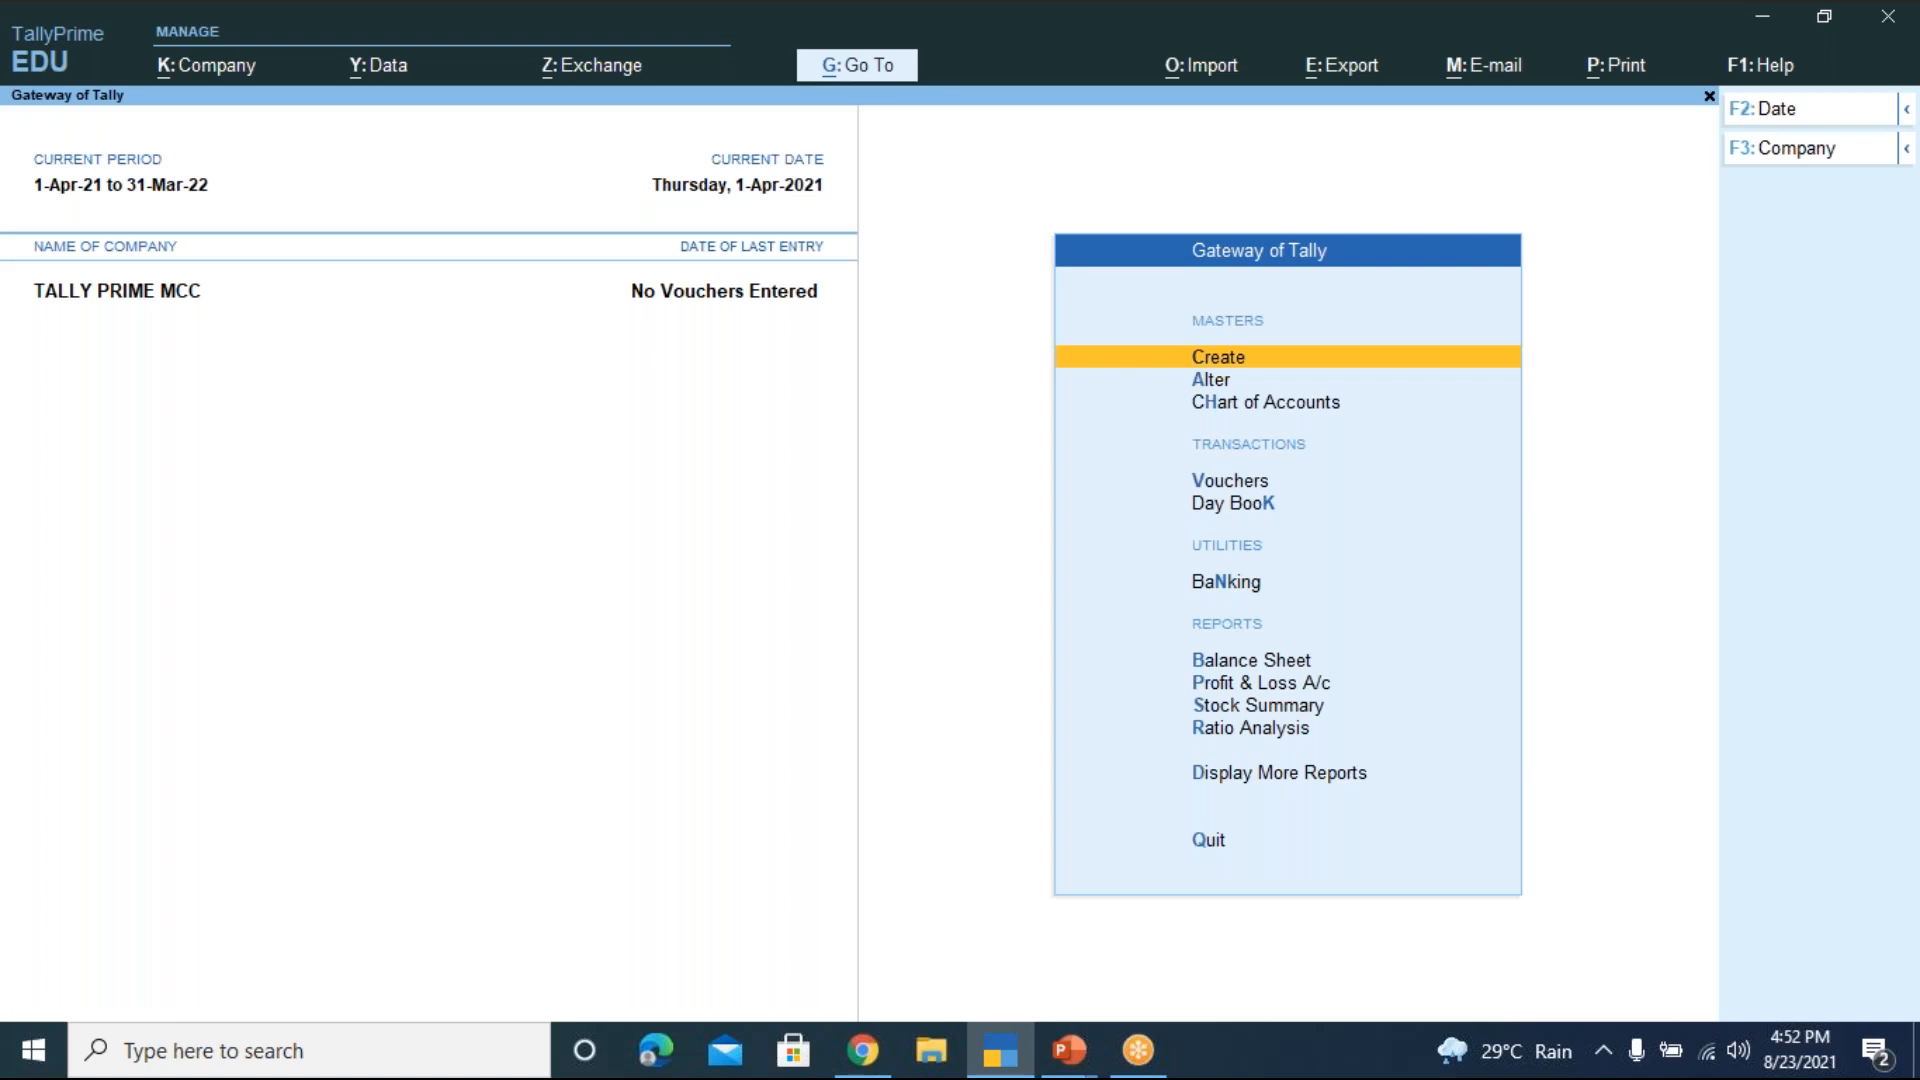
{"action": "key", "text": "Return"}
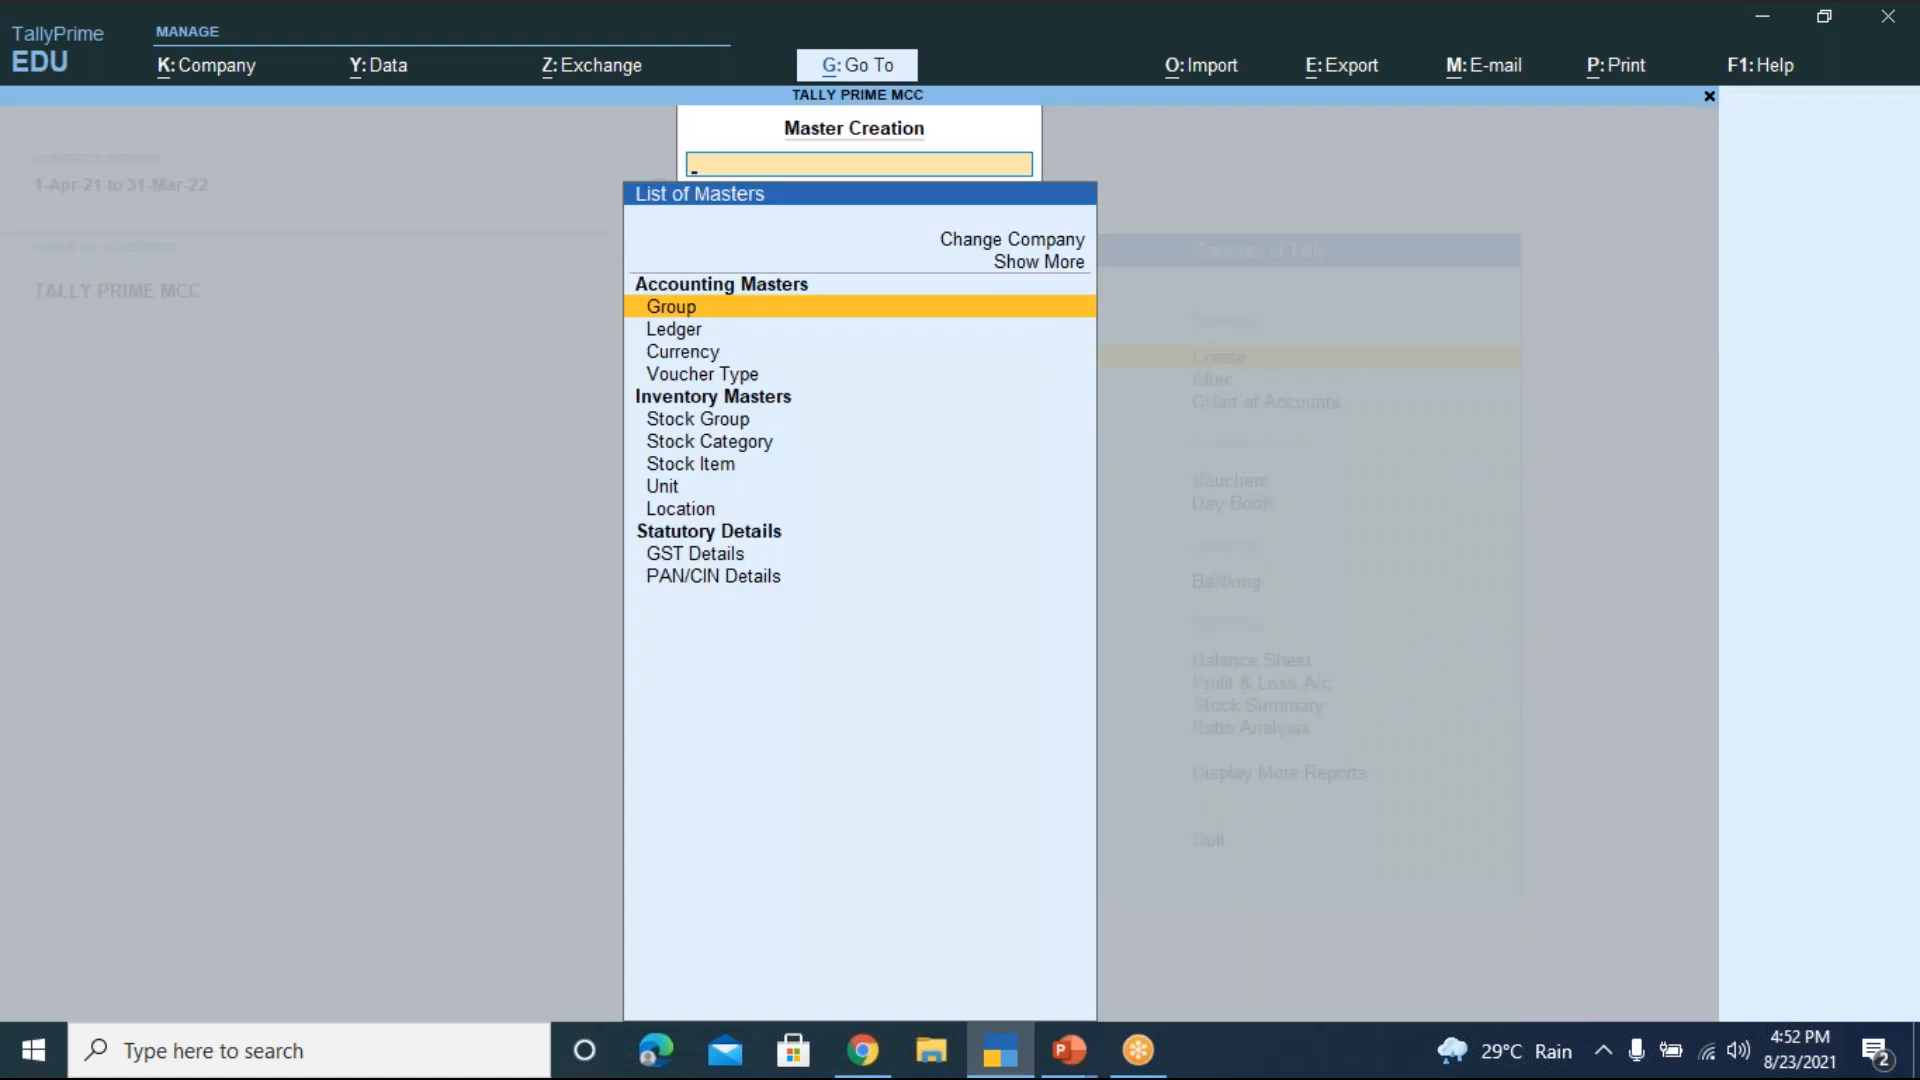
{"action": "key", "text": "Down"}
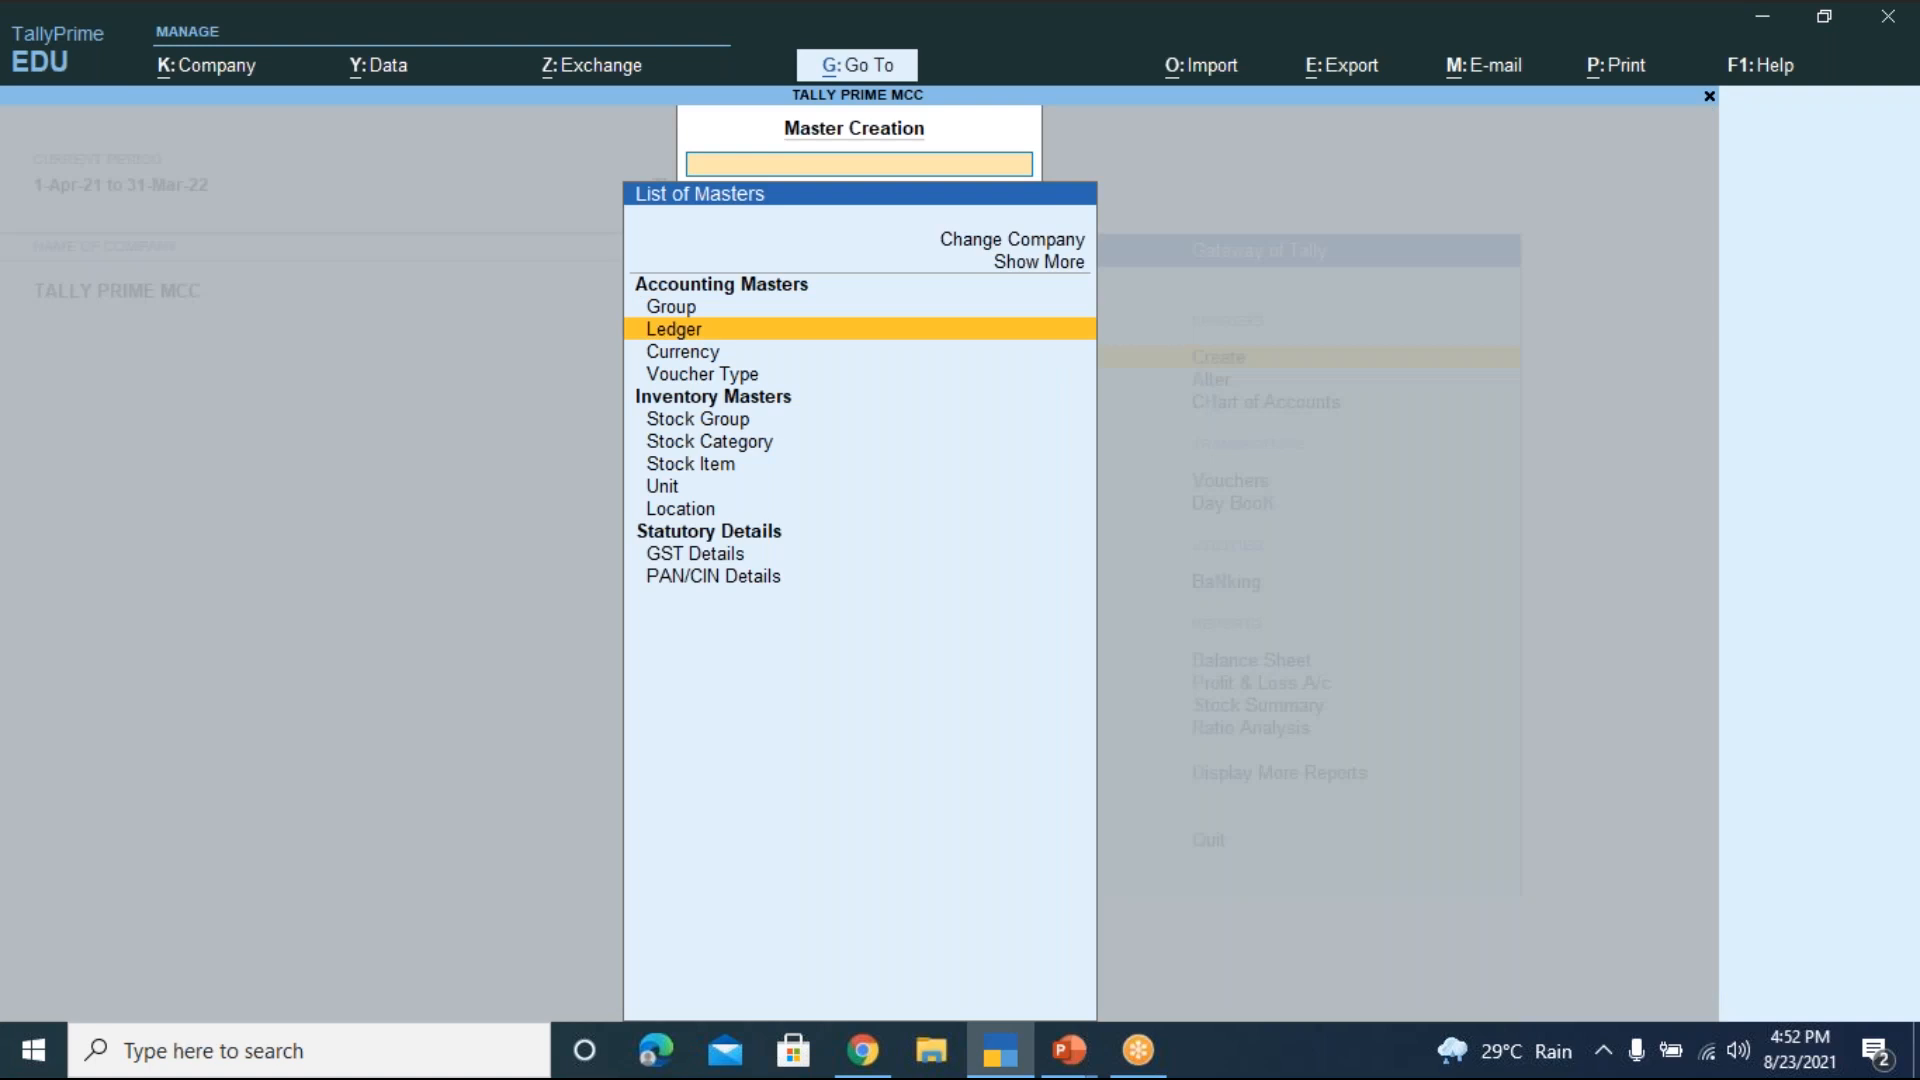
{"action": "key", "text": "Return"}
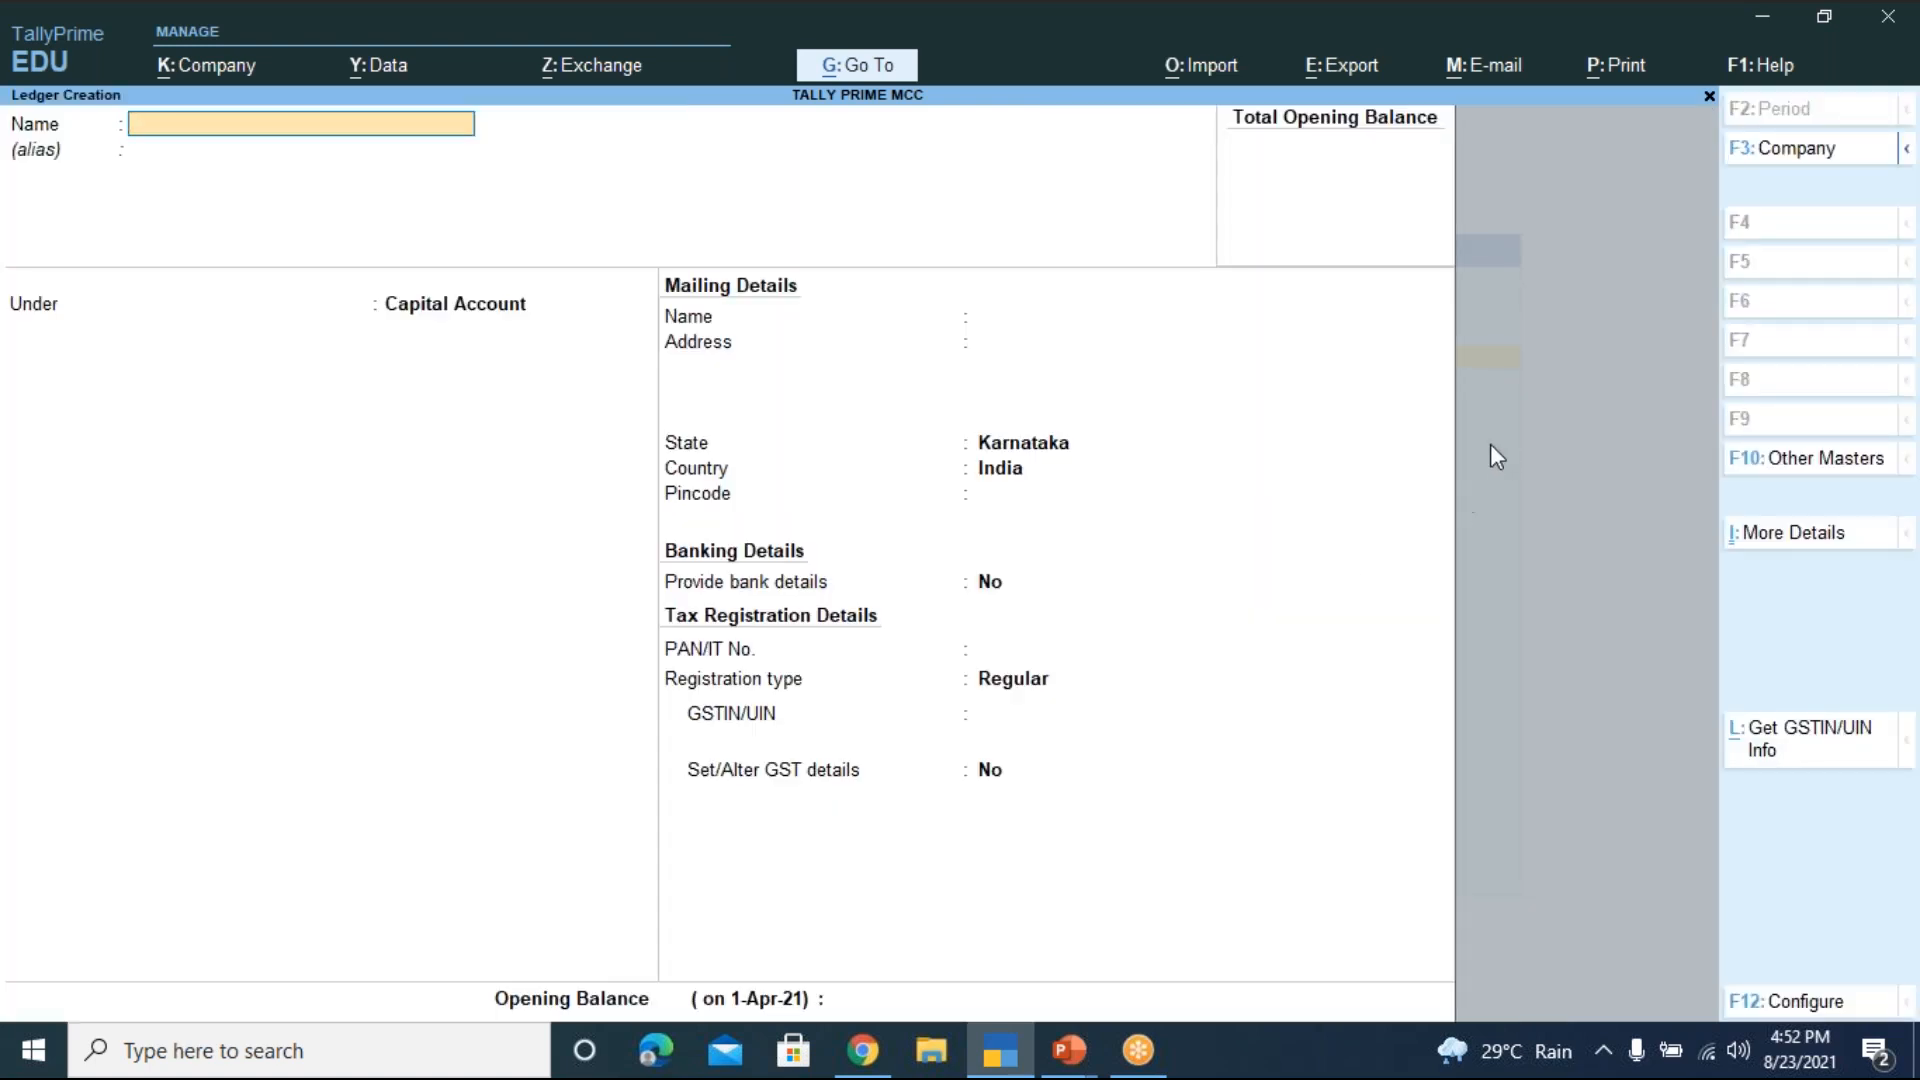
Switch to the Tally Prime-LEVEL 1.pptx presentation in PowerPoint and read the ledger creations slide in full-screen view
{"action": "mouse_move", "coordinate": [1068, 1068]}
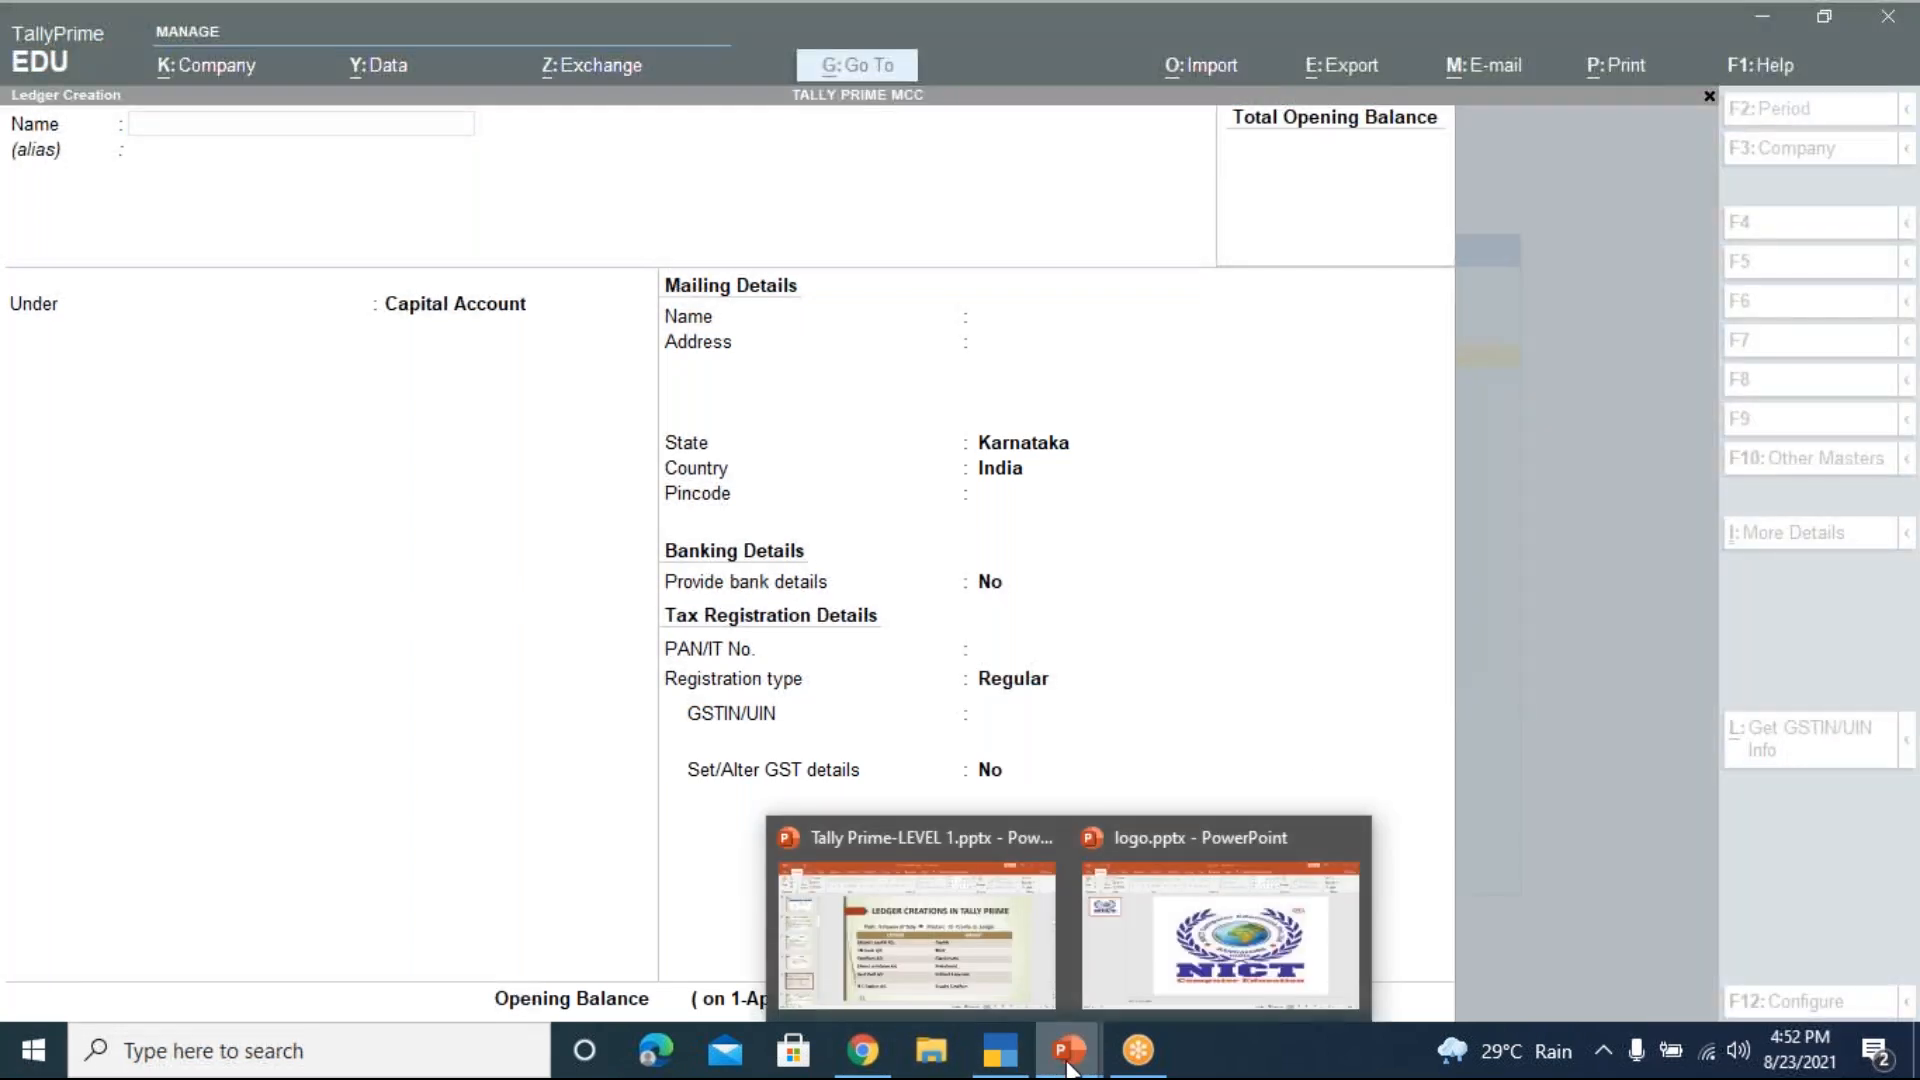
{"action": "left_click", "coordinate": [1004, 993]}
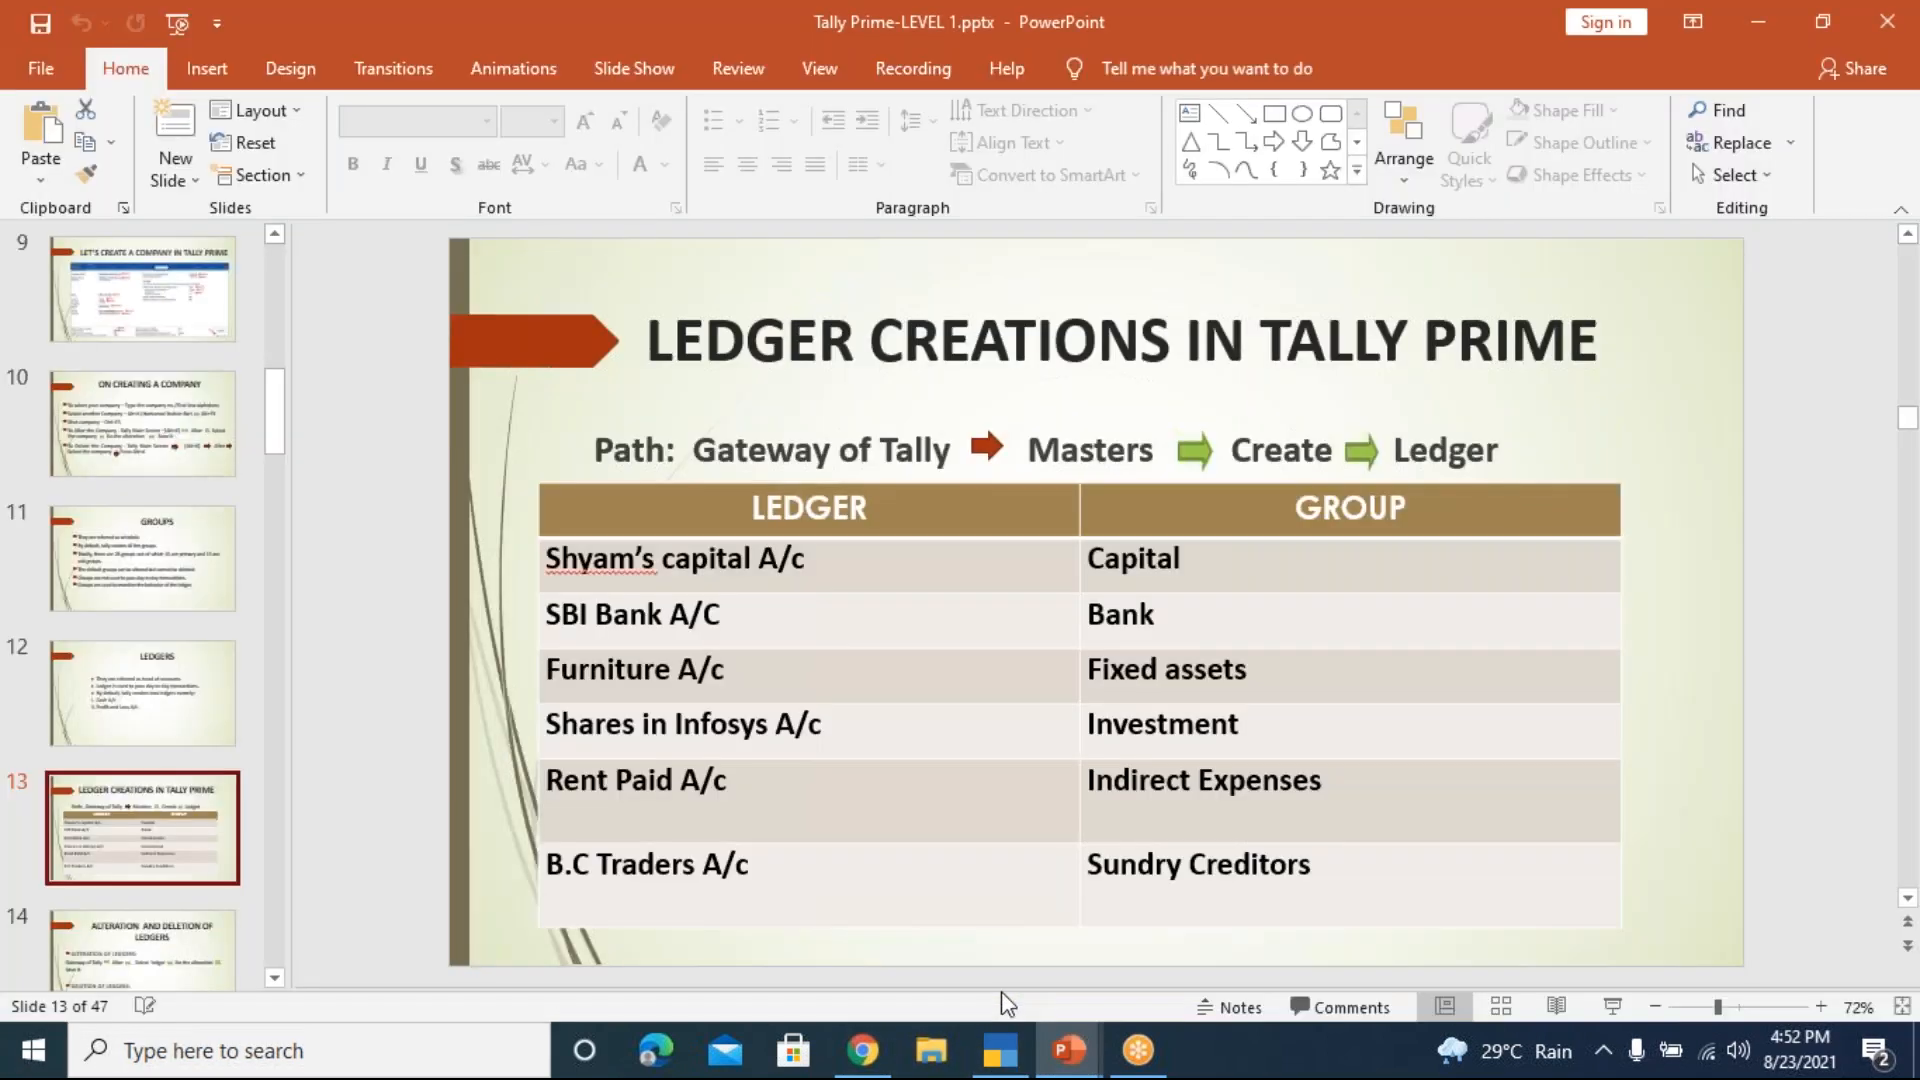
{"action": "left_click", "coordinate": [1614, 1006]}
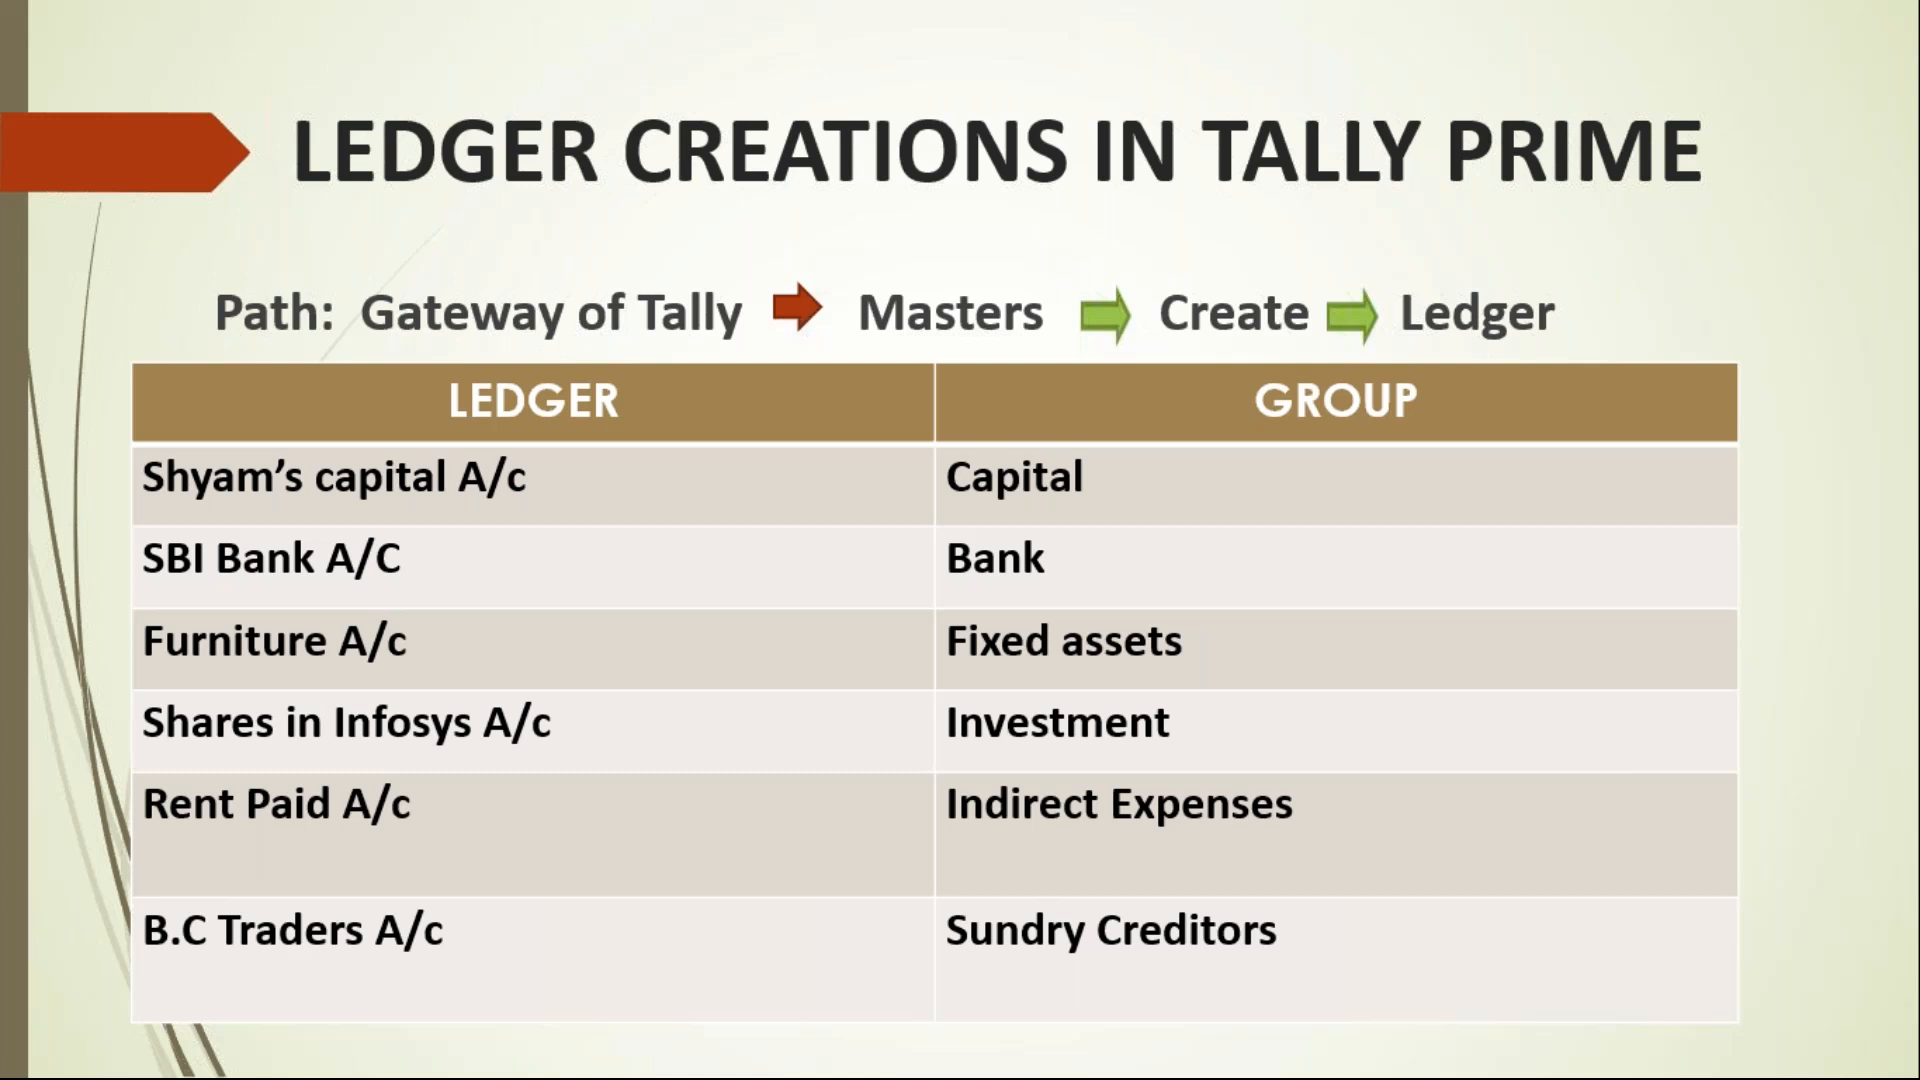
{"action": "key", "text": "Escape"}
Switch back to TallyPrime, name the new ledger as the owner's Capital A/c and place it under the Capital Account group
{"action": "left_click", "coordinate": [997, 1050]}
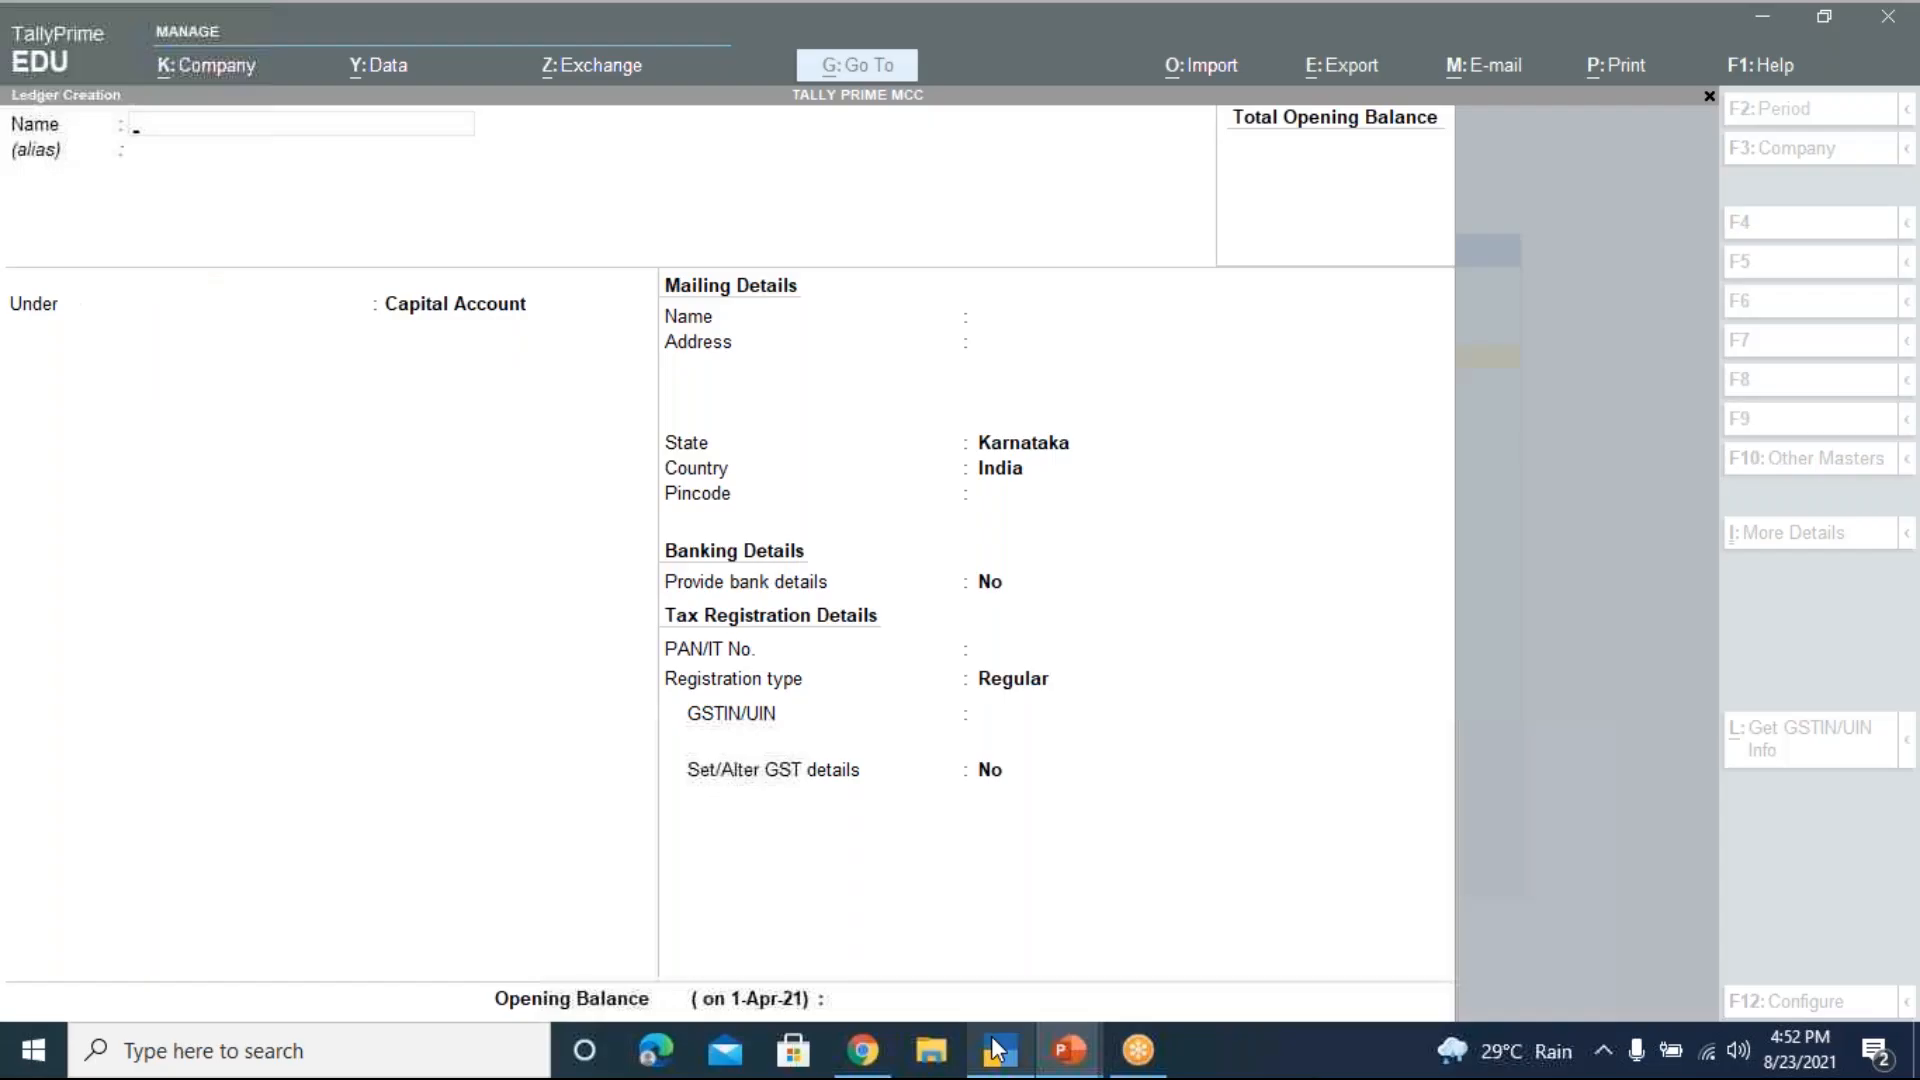
{"action": "type", "text": "Shy"}
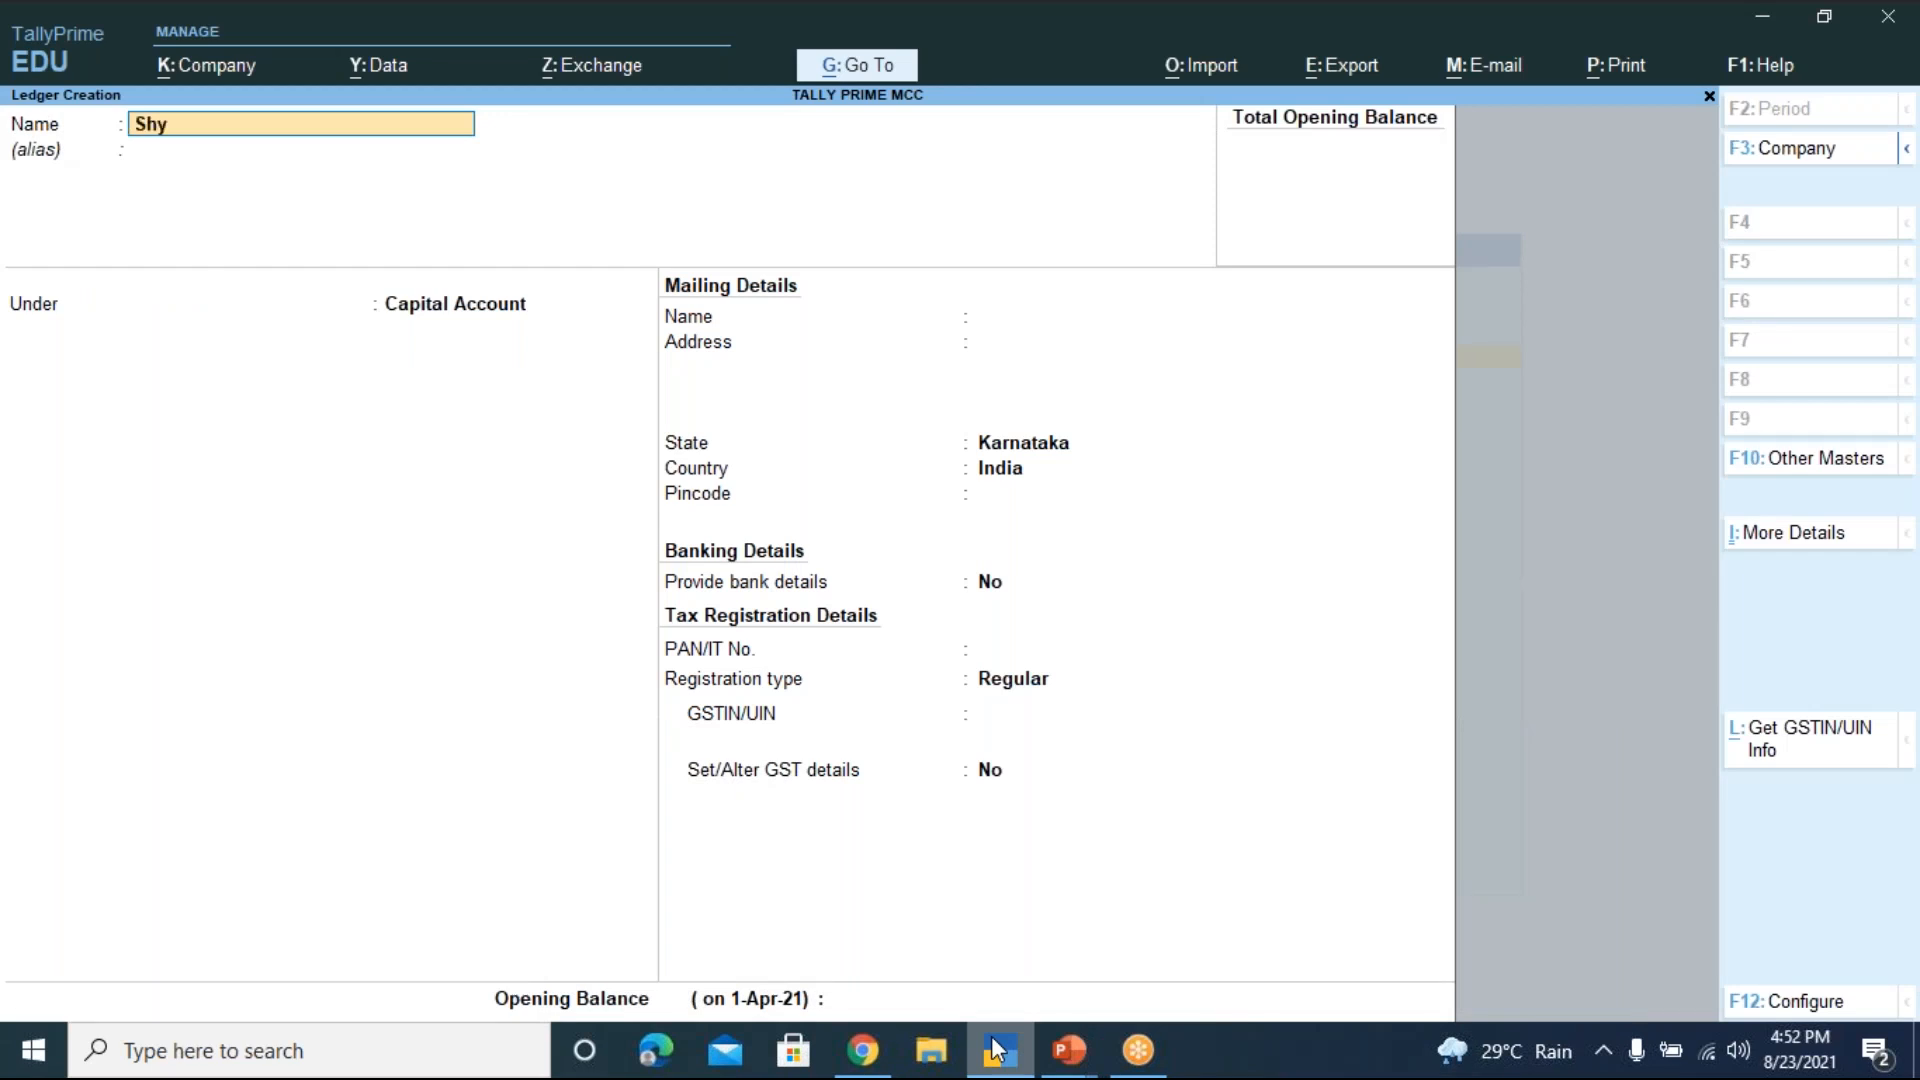
{"action": "type", "text": "am's Capital A/c"}
{"action": "key", "text": "Return"}
{"action": "key", "text": "Return"}
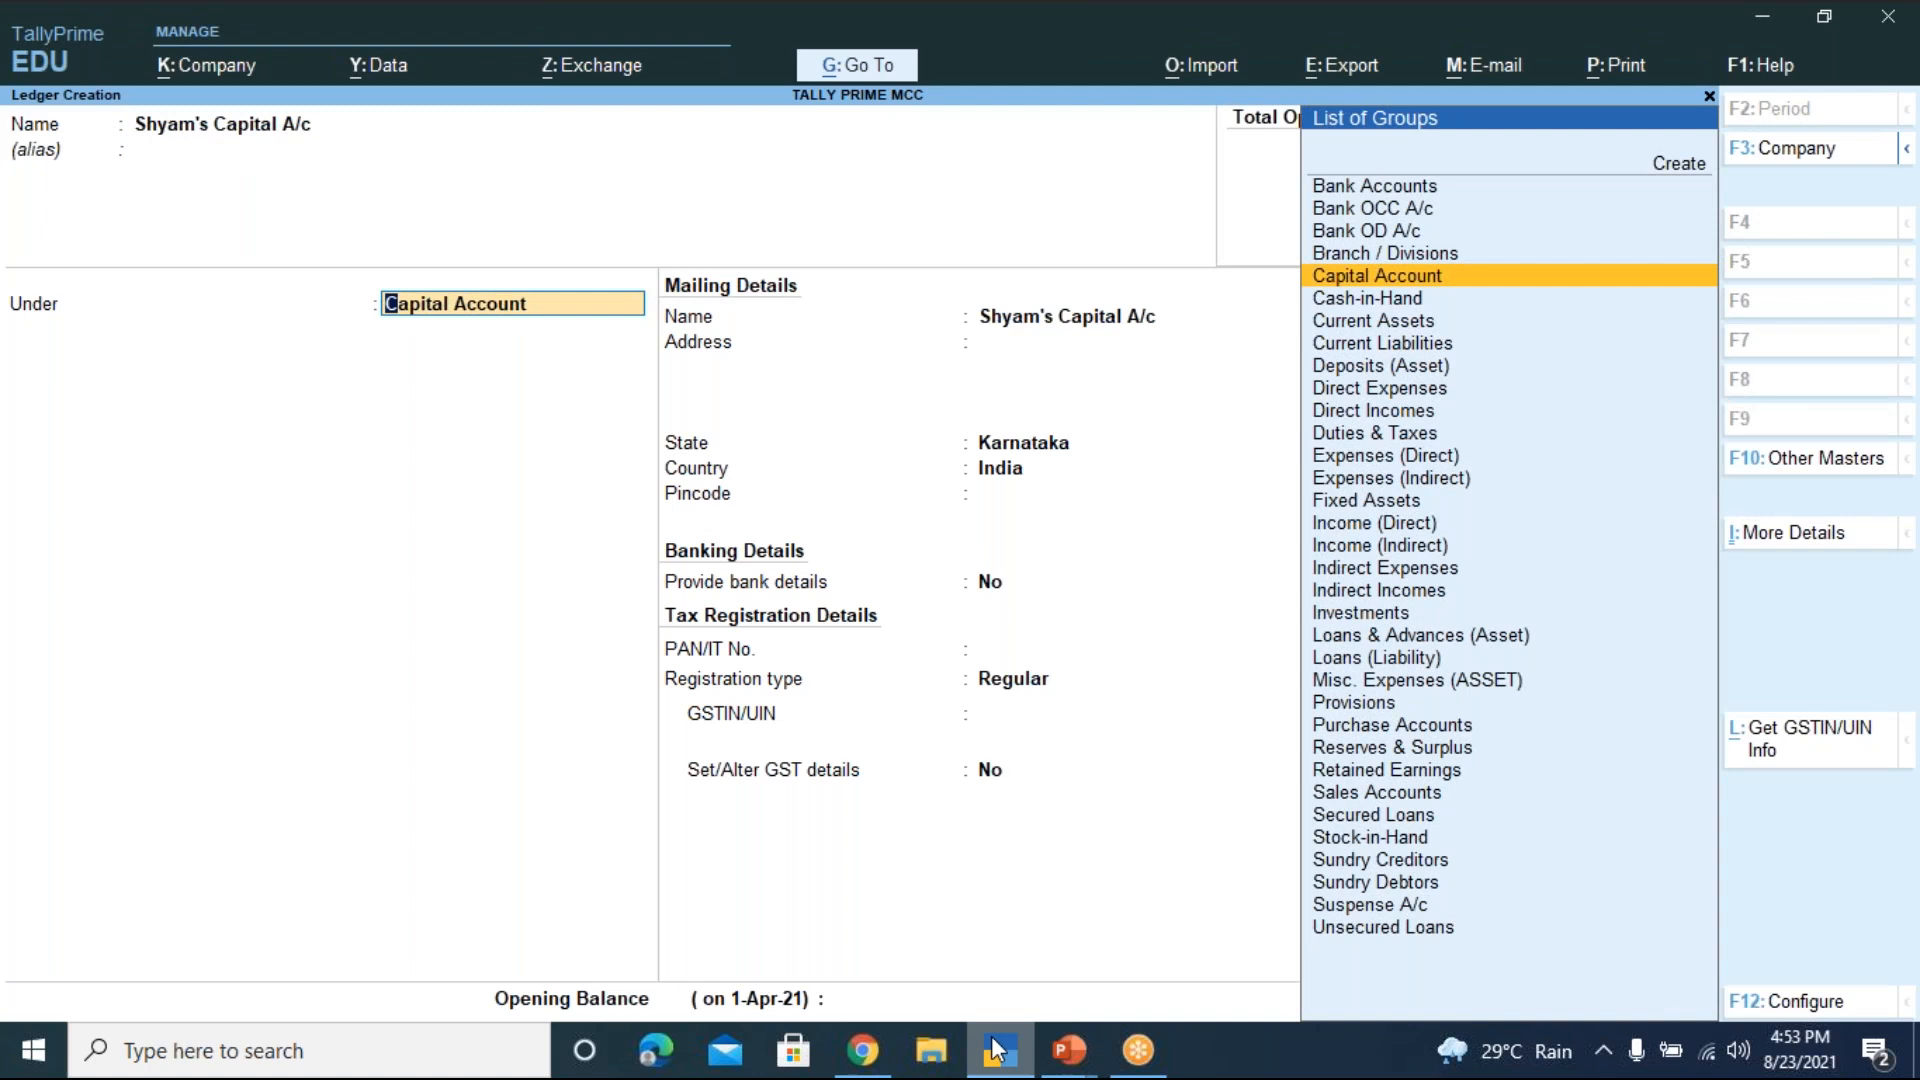
{"action": "key", "text": "Return"}
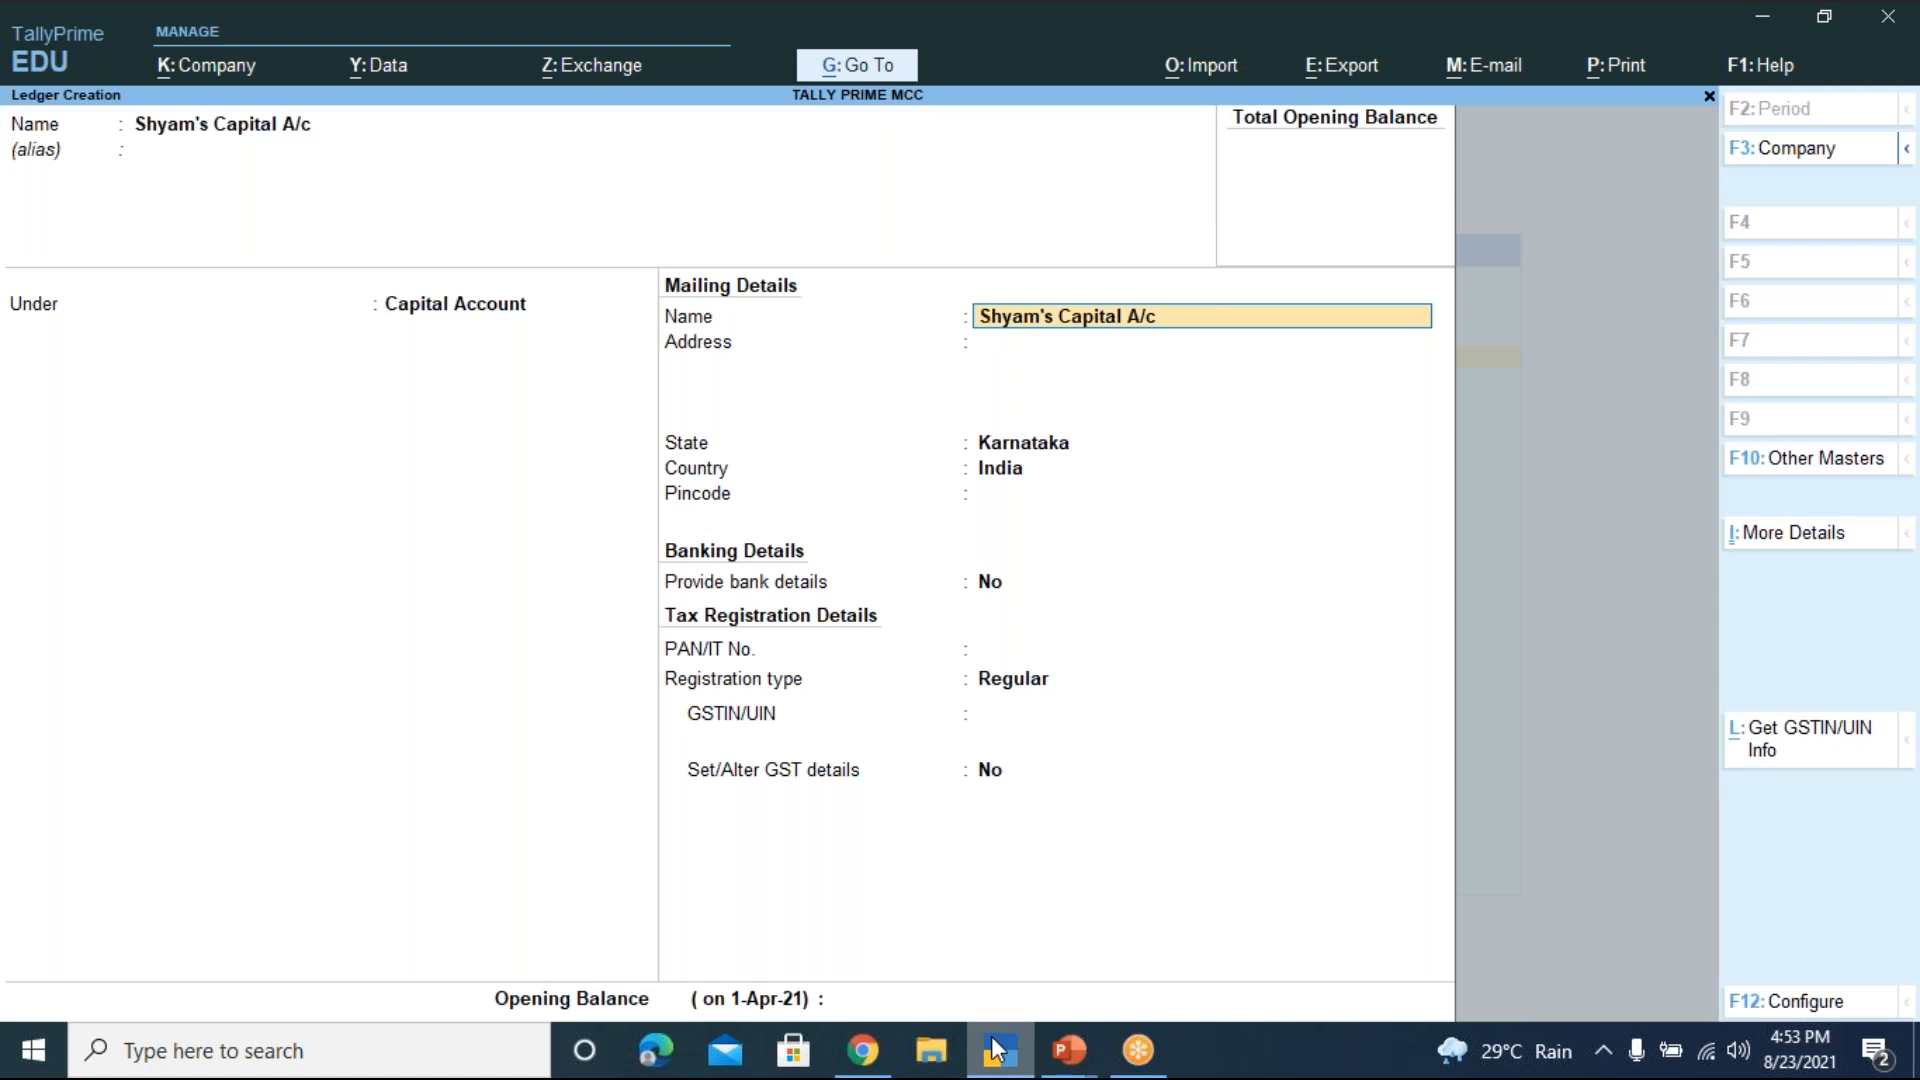
Accept the default mailing, banking and tax registration details for the capital ledger, leaving address, PAN and GSTIN blank
{"action": "key", "text": "Return"}
{"action": "key", "text": "Return"}
{"action": "key", "text": "Return"}
{"action": "key", "text": "Return"}
{"action": "key", "text": "Return"}
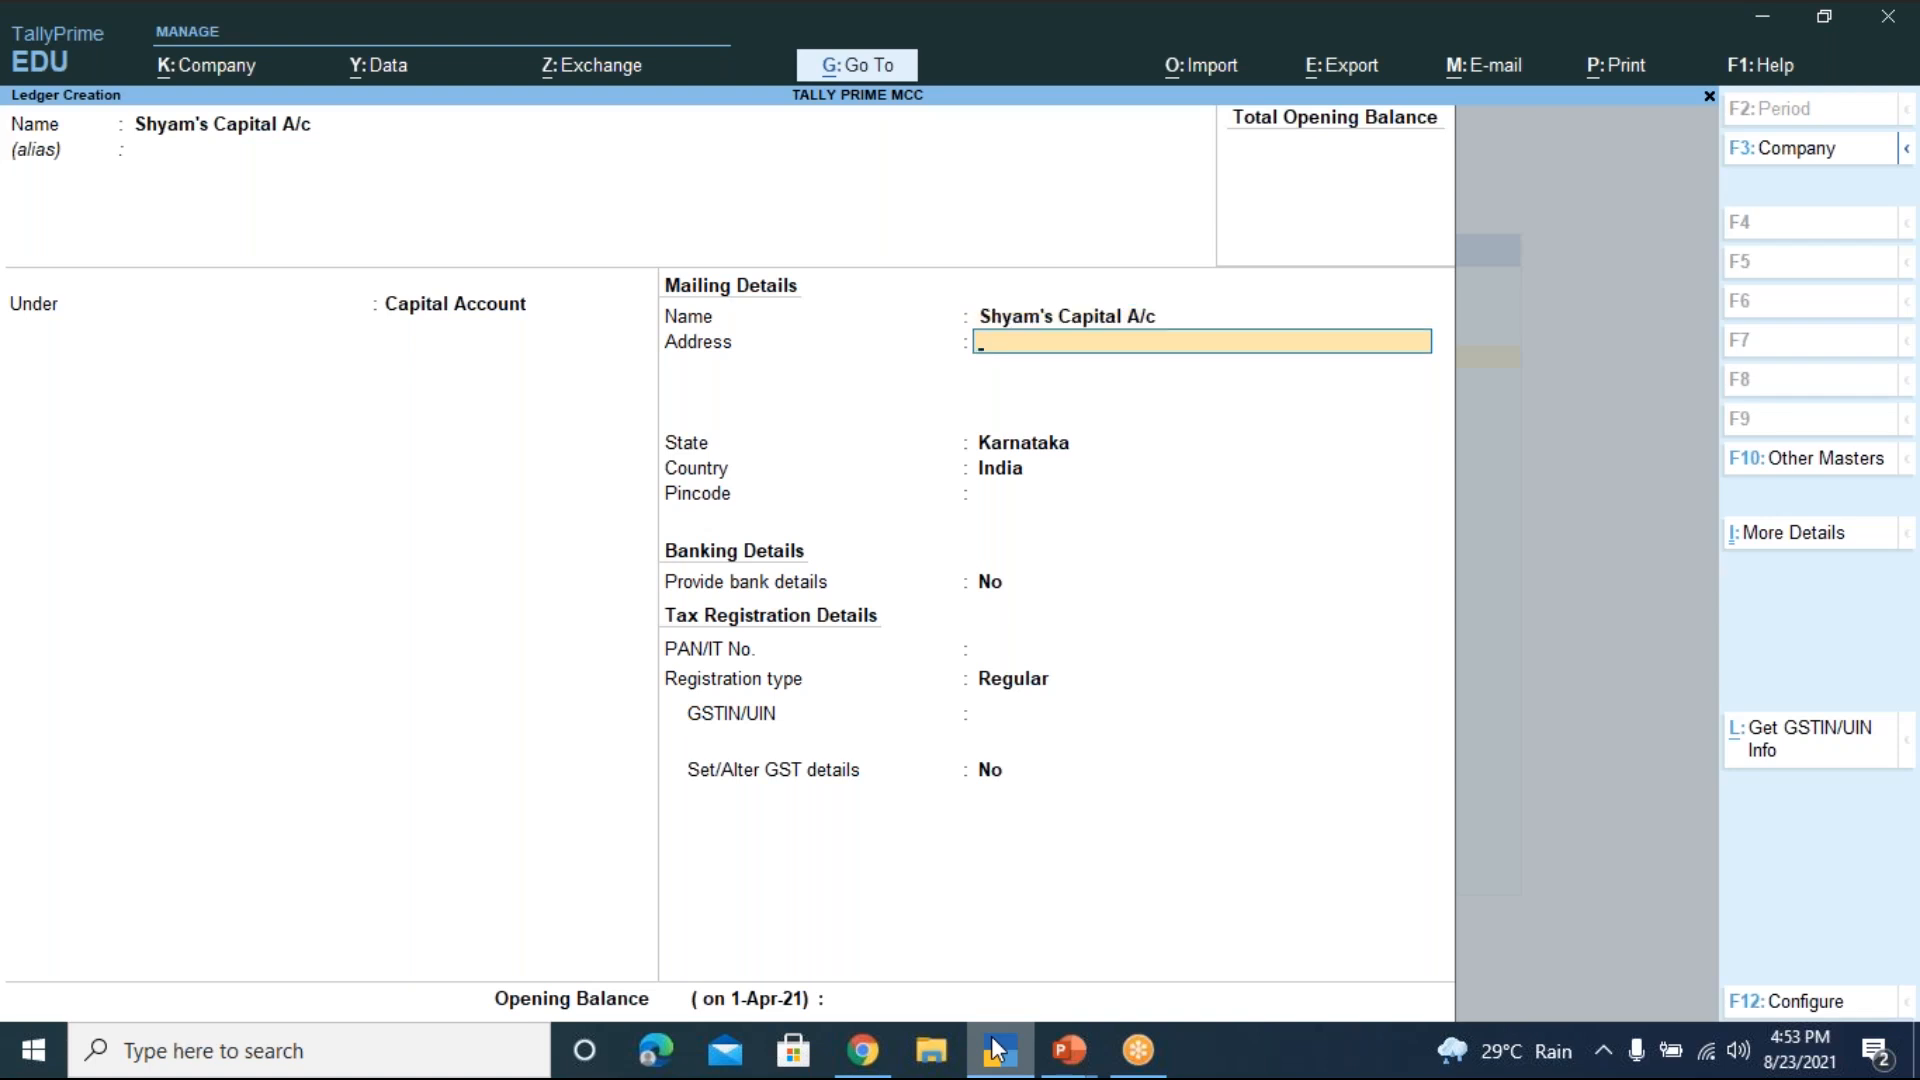
{"action": "key", "text": "Return"}
{"action": "key", "text": "Return"}
{"action": "key", "text": "Return"}
{"action": "key", "text": "Return"}
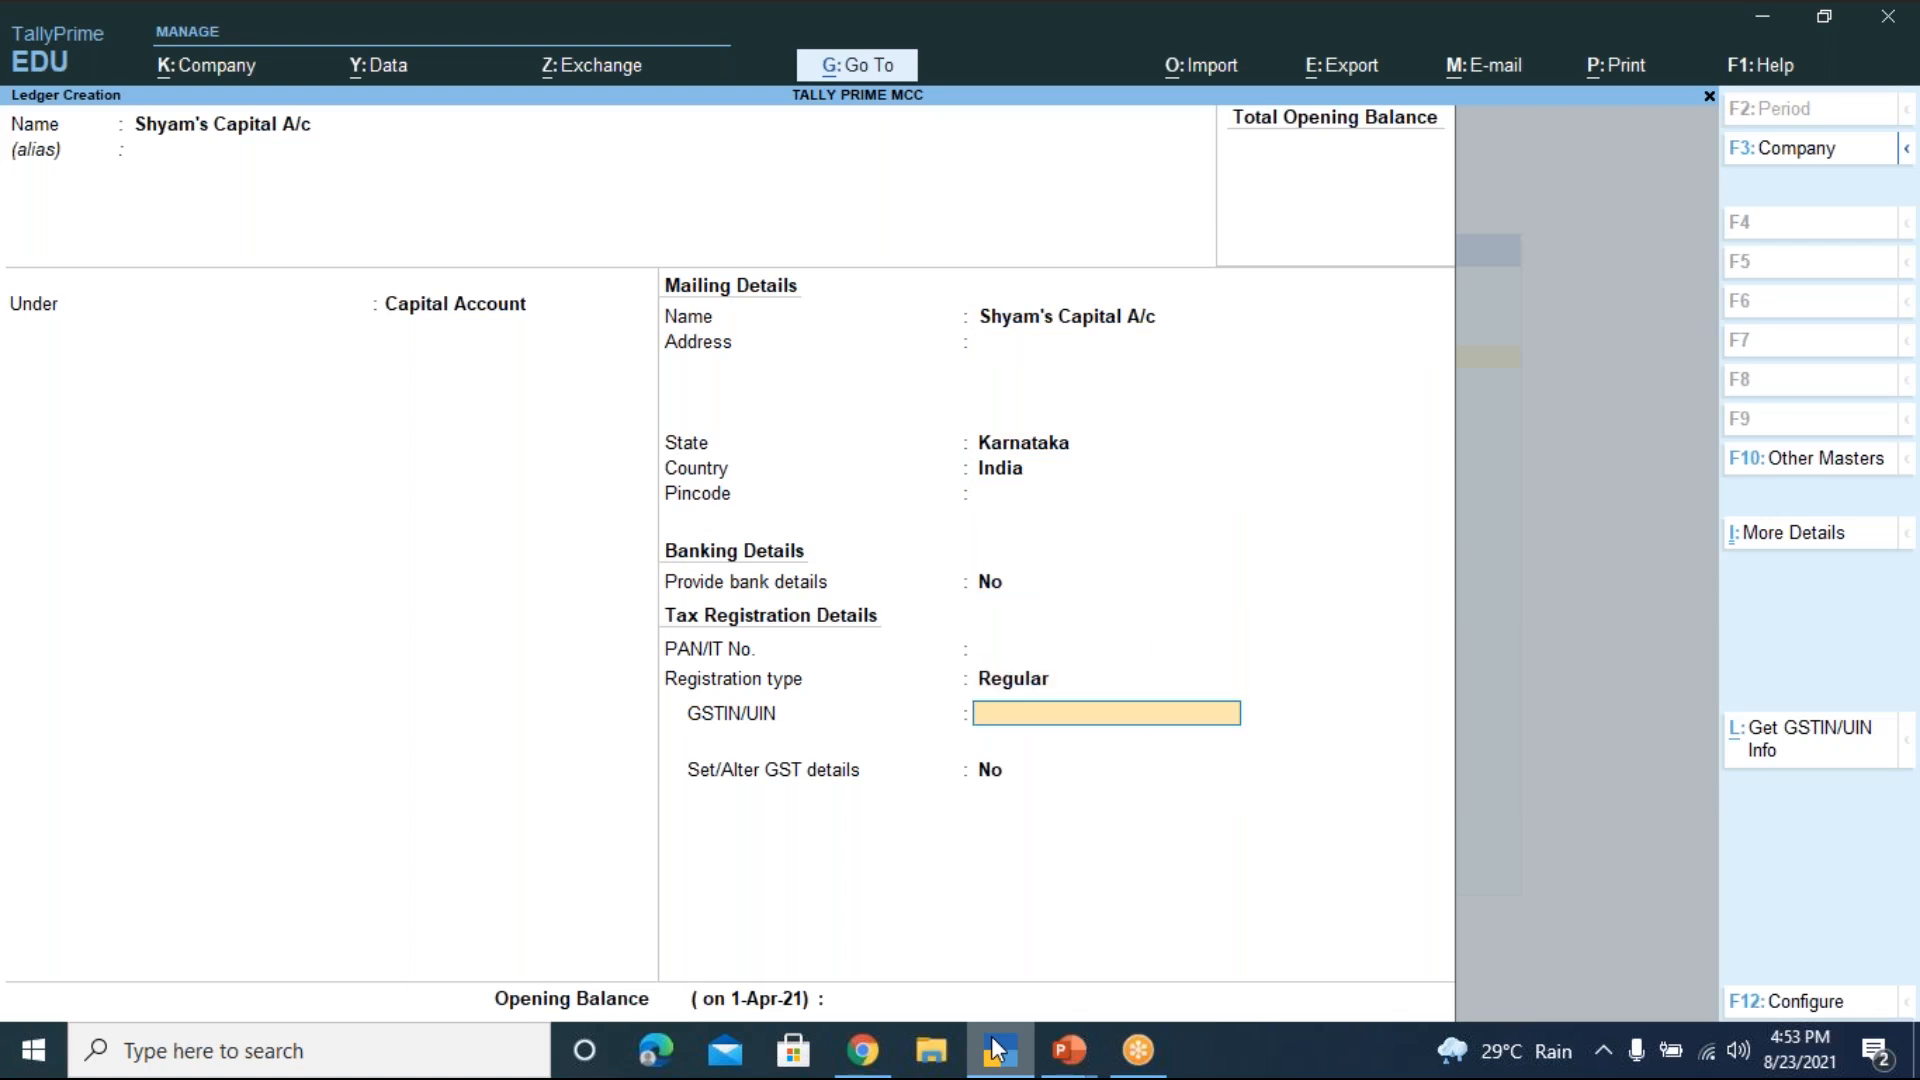
{"action": "key", "text": "Return"}
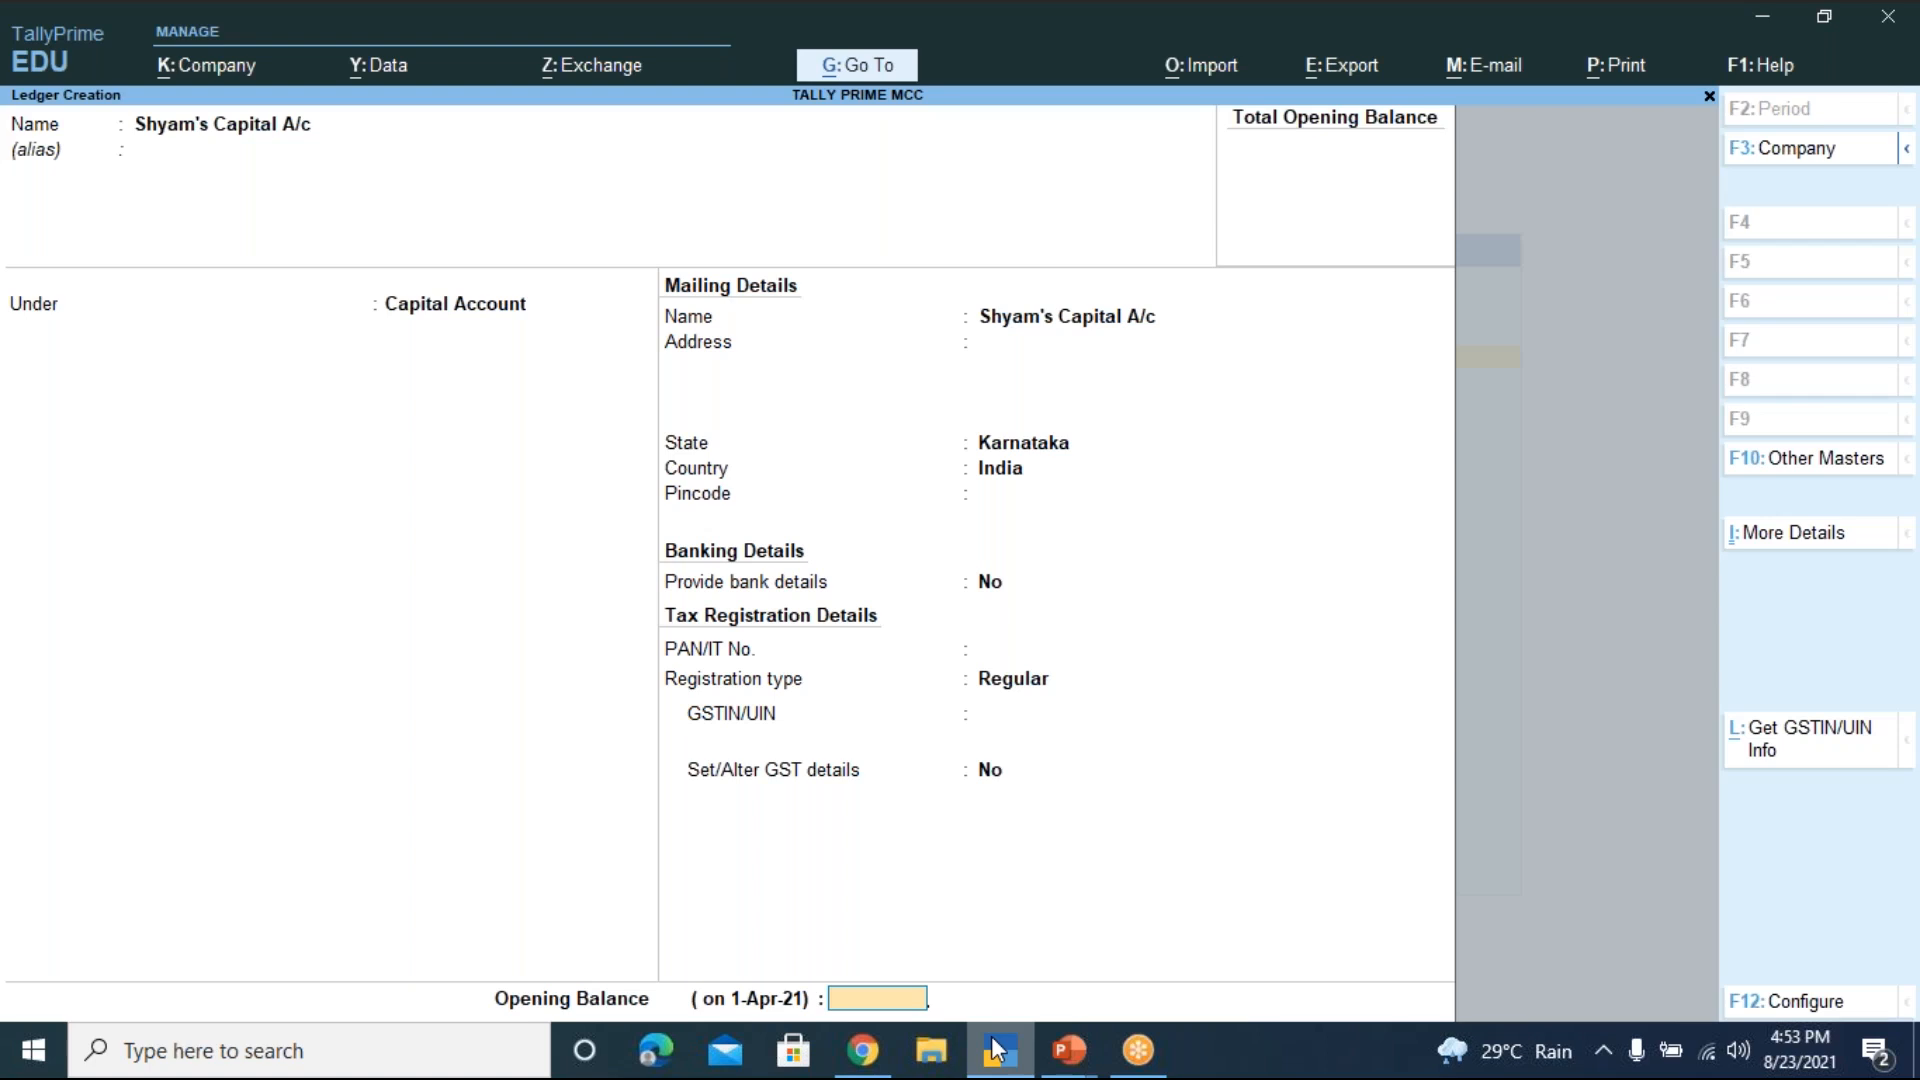
Set the capital ledger's opening balance to 400000 Cr and save the ledger
{"action": "type", "text": "400000"}
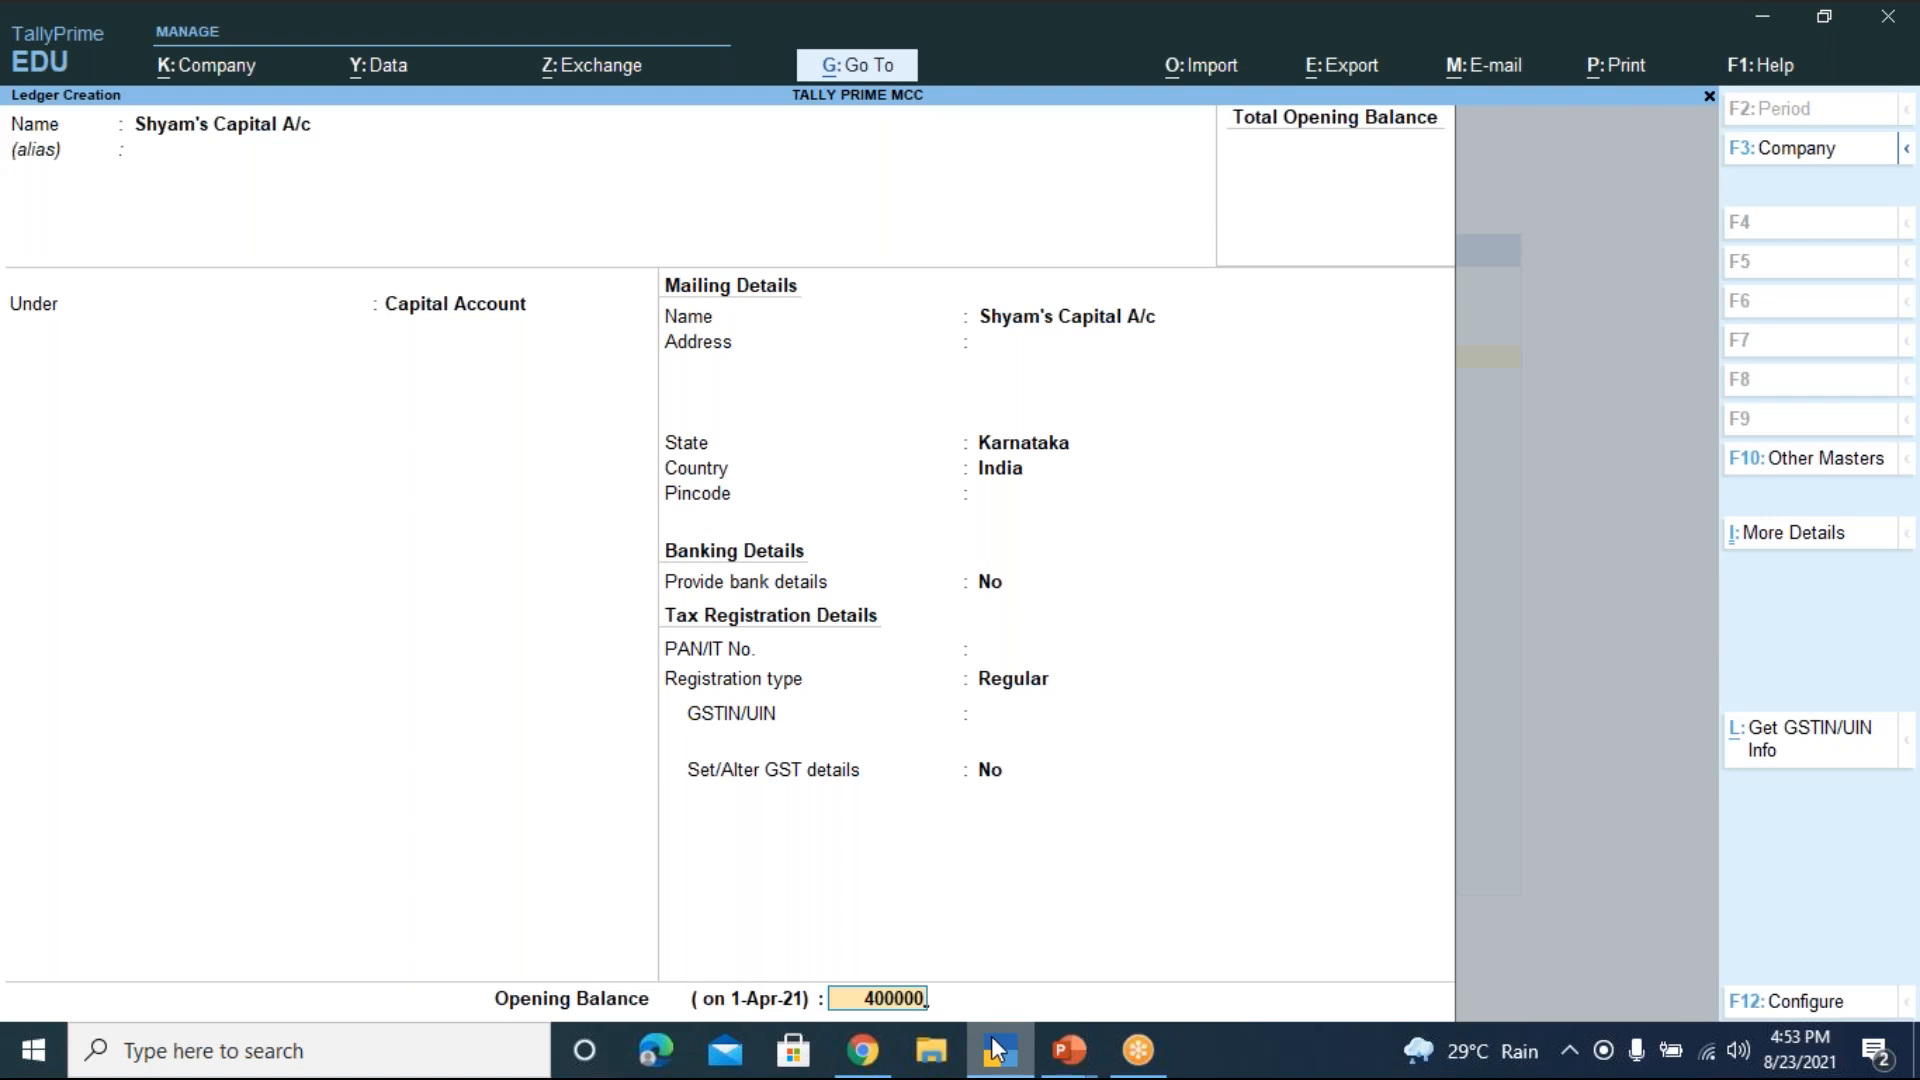
{"action": "key", "text": "Return"}
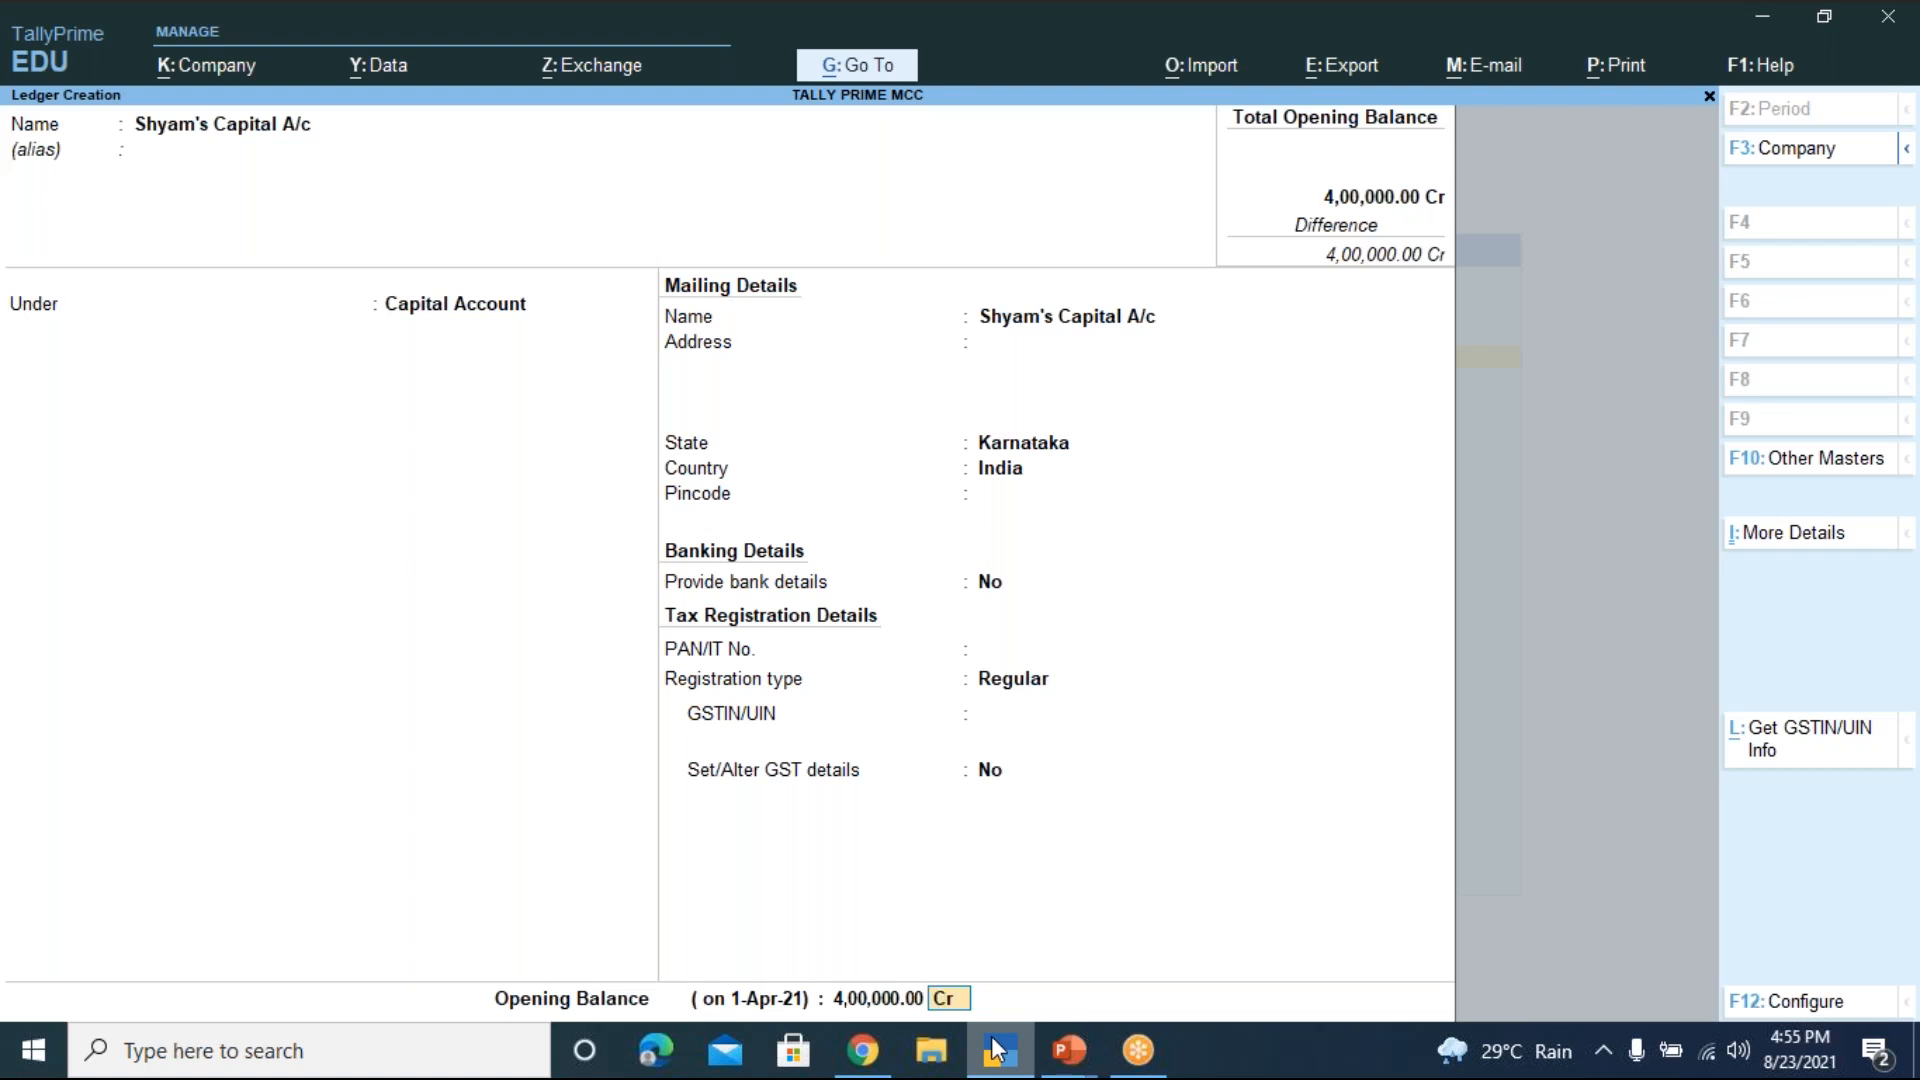
{"action": "key", "text": "Return"}
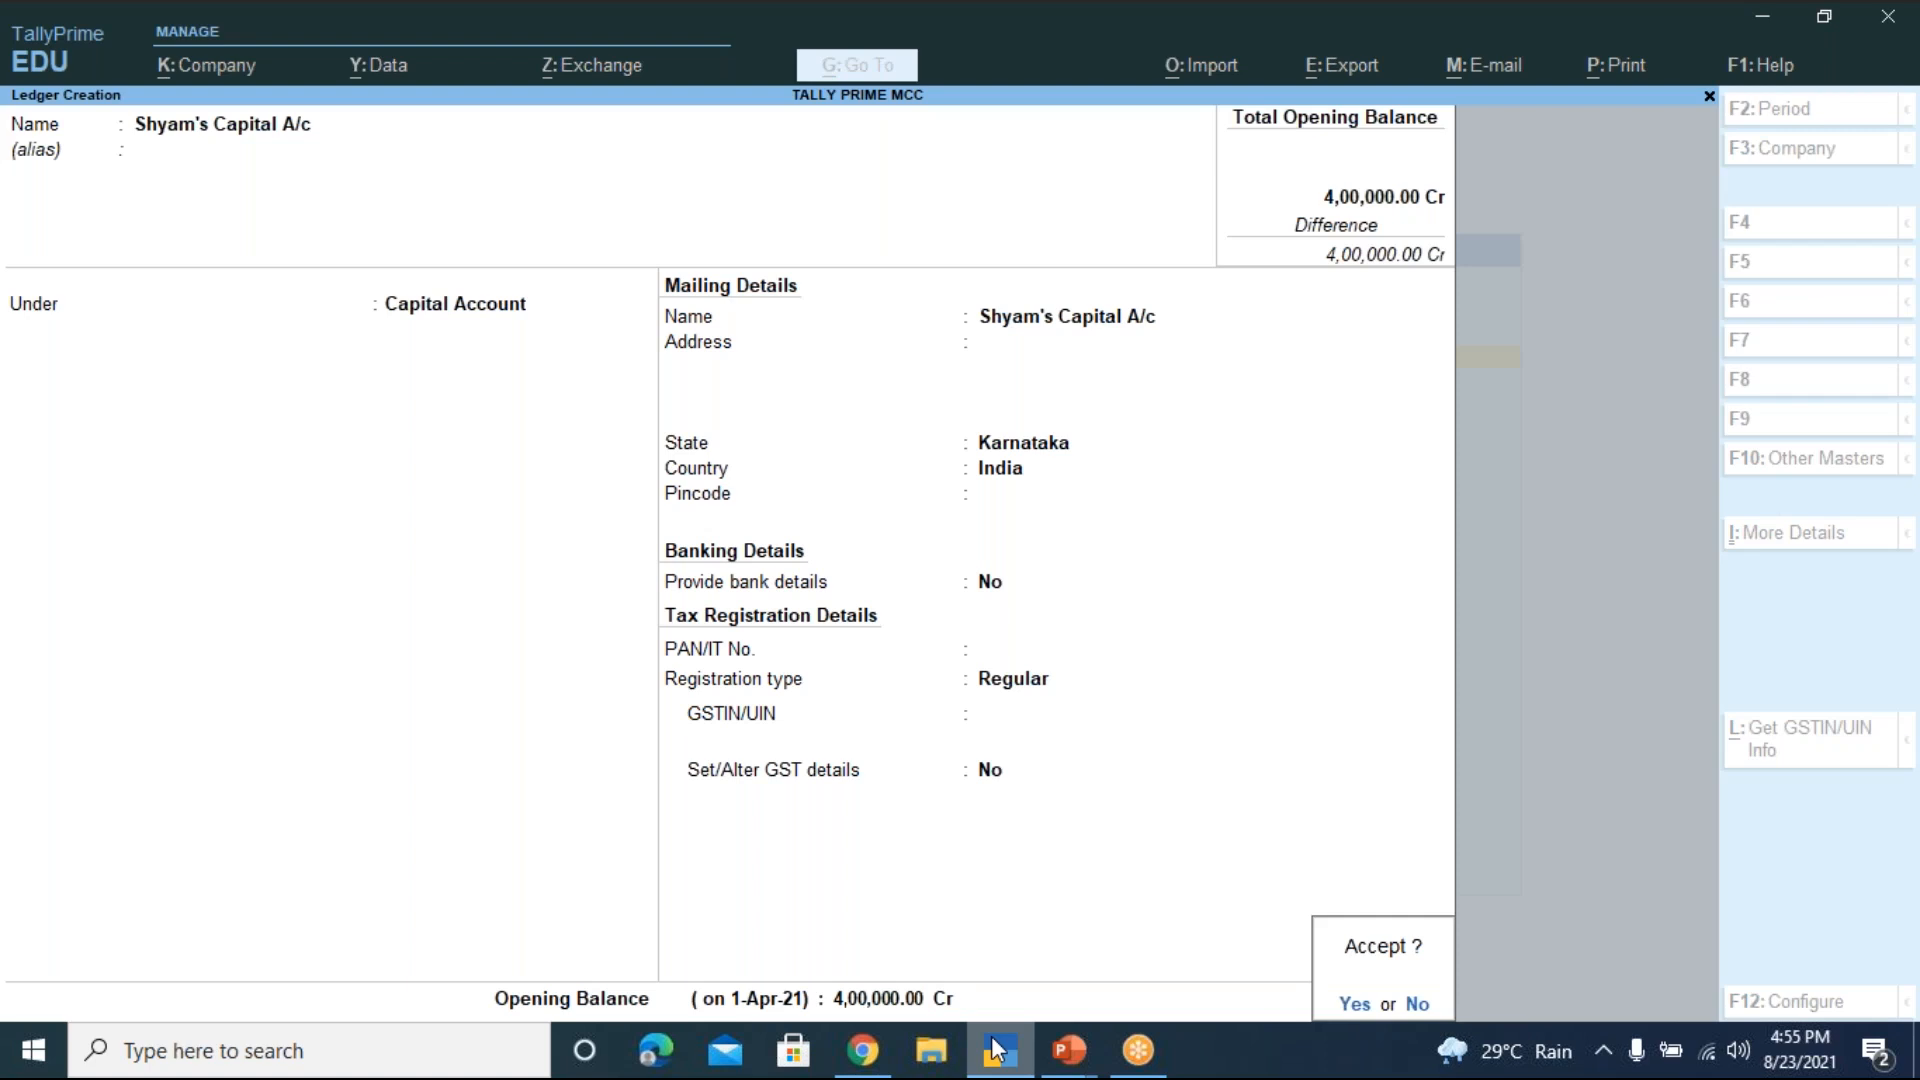
{"action": "key", "text": "y"}
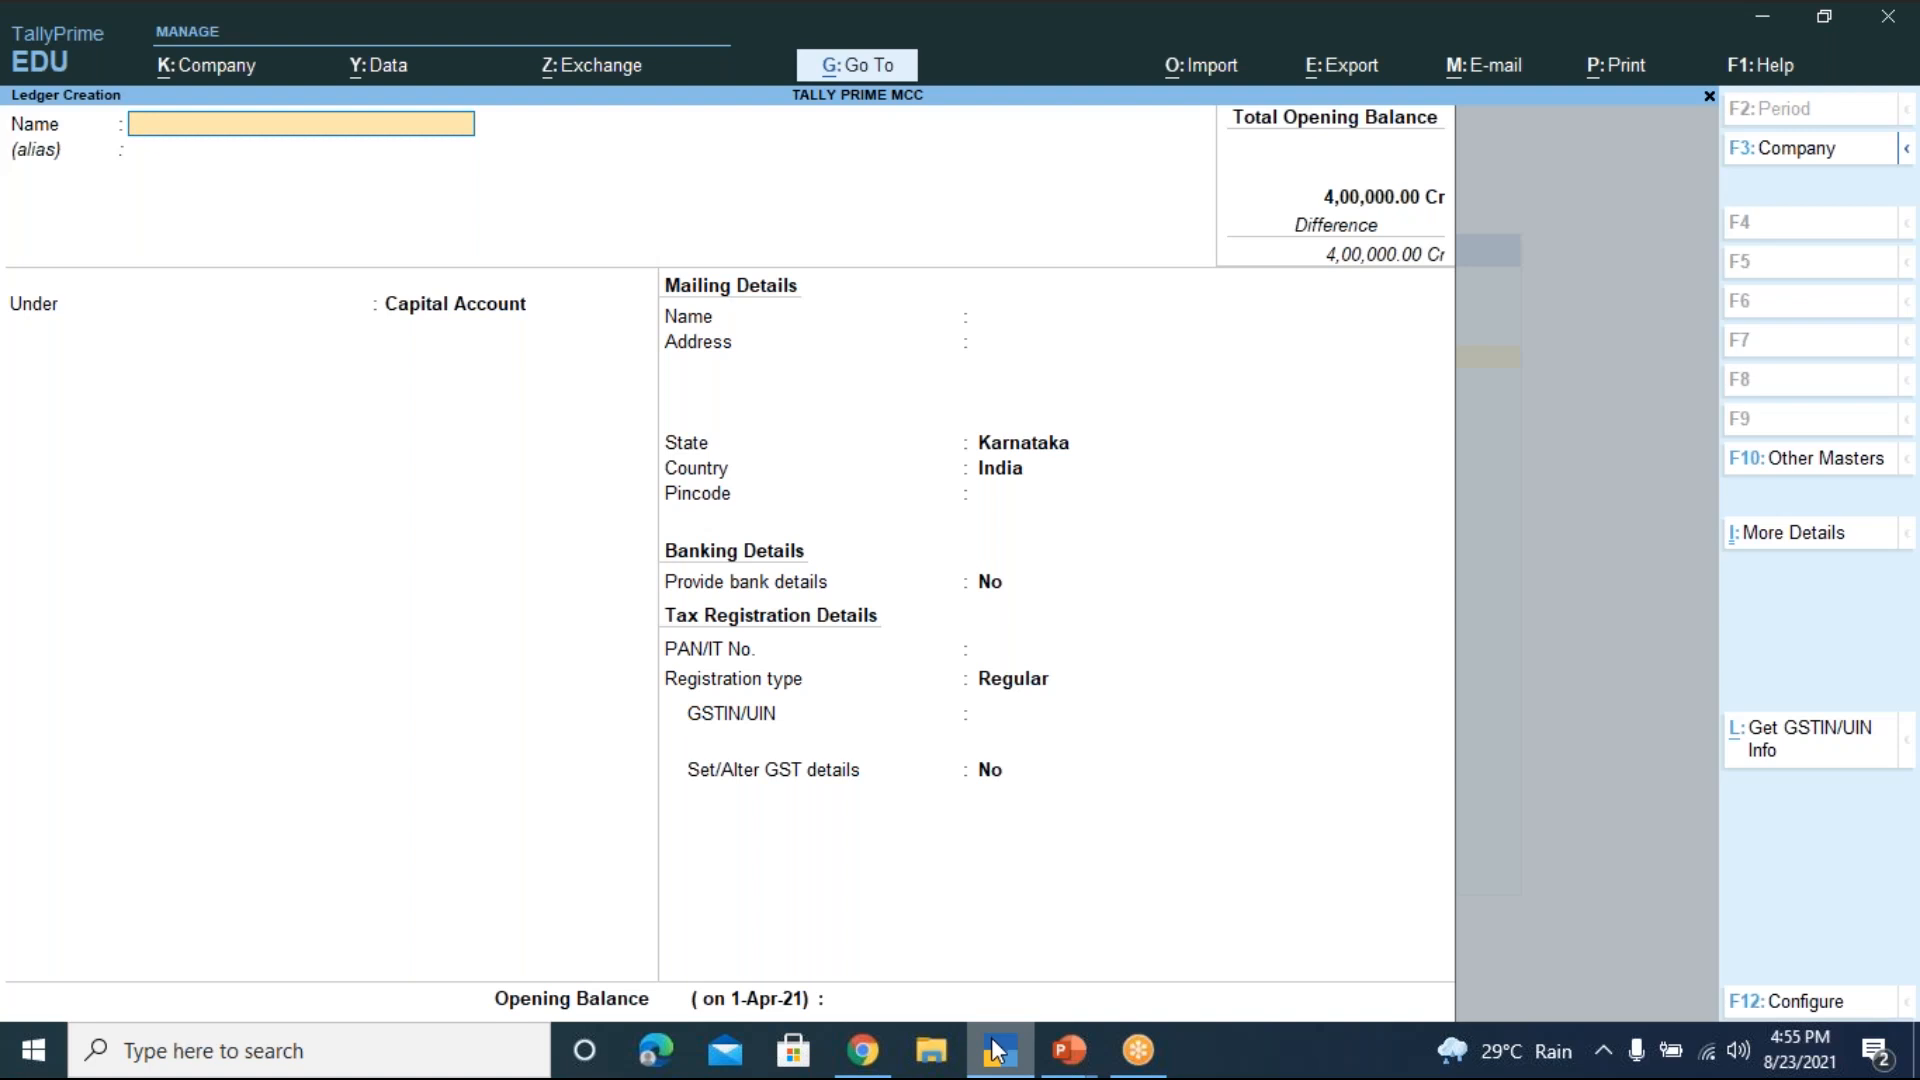
Switch to the PowerPoint presentation again and check the full-screen slide for the next ledger and its group
{"action": "left_click", "coordinate": [1068, 1050]}
{"action": "left_click", "coordinate": [968, 983]}
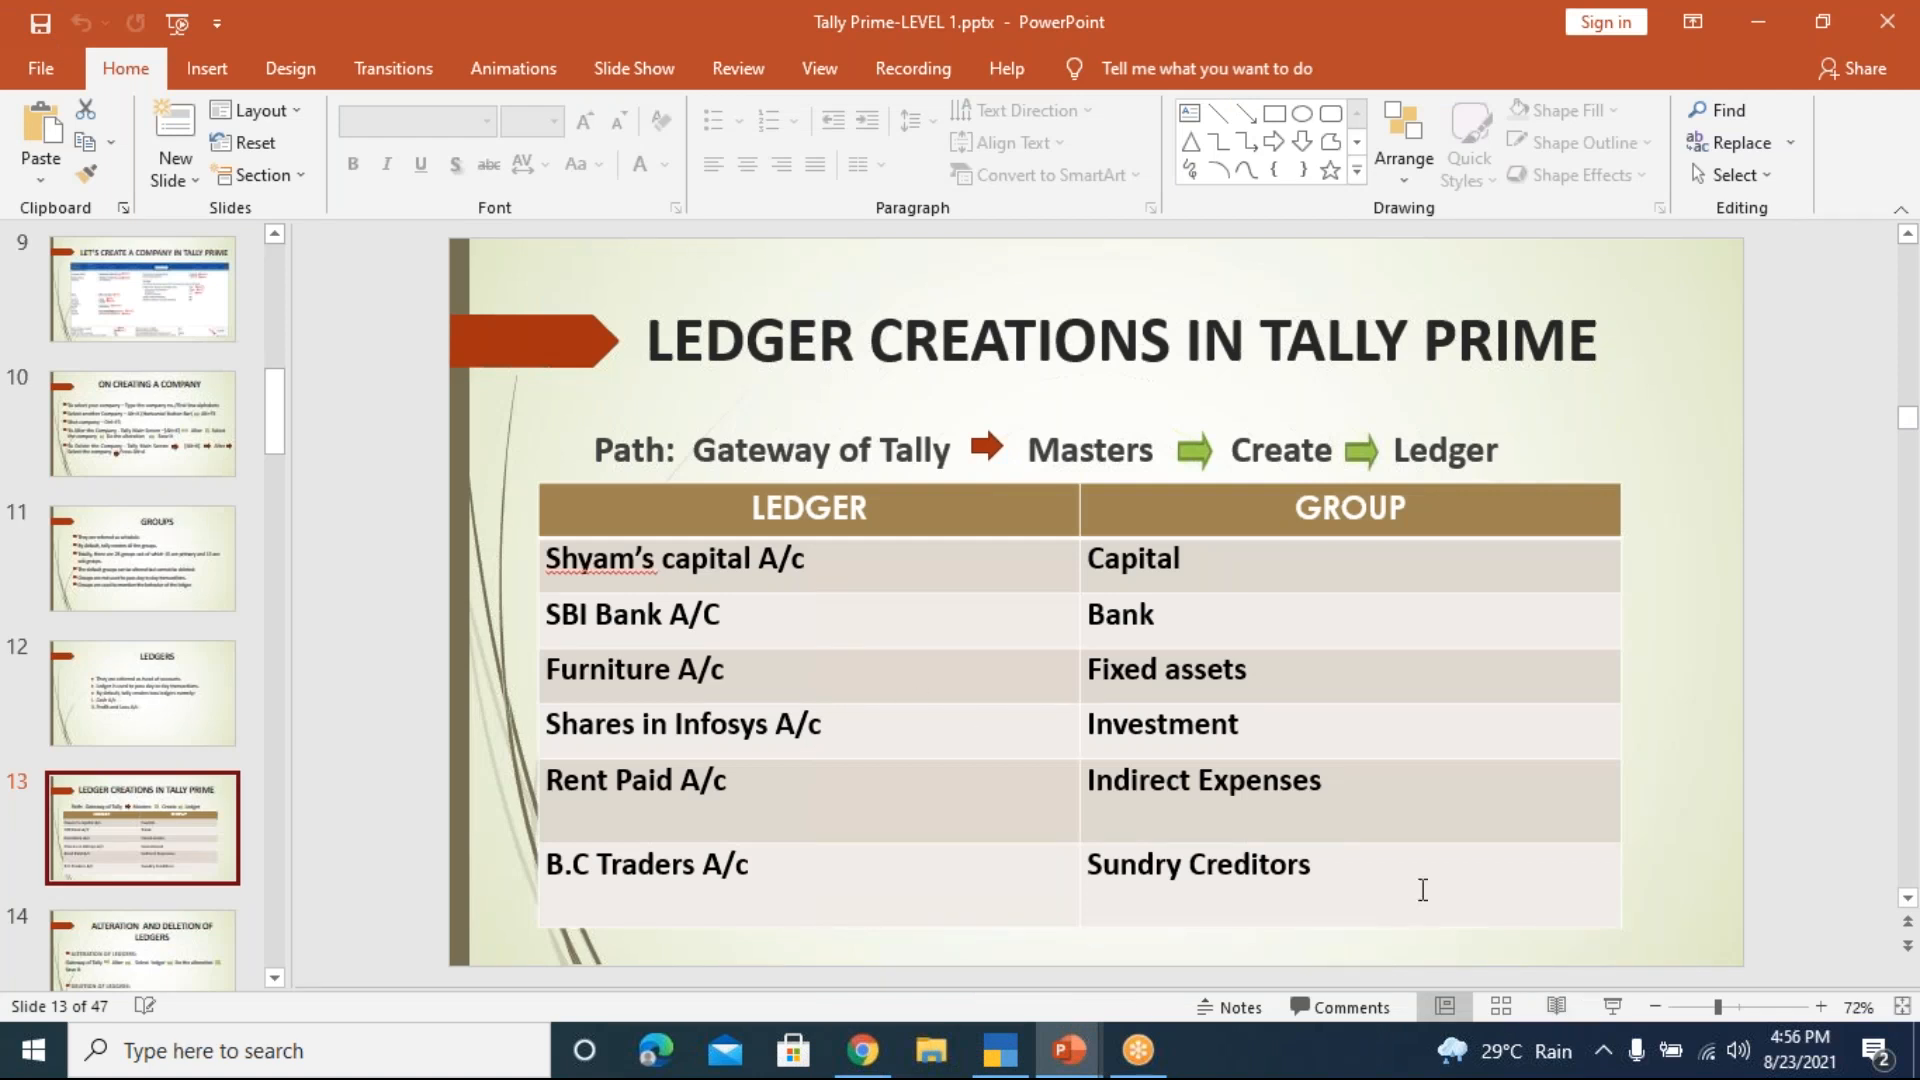
{"action": "left_click", "coordinate": [1630, 1008]}
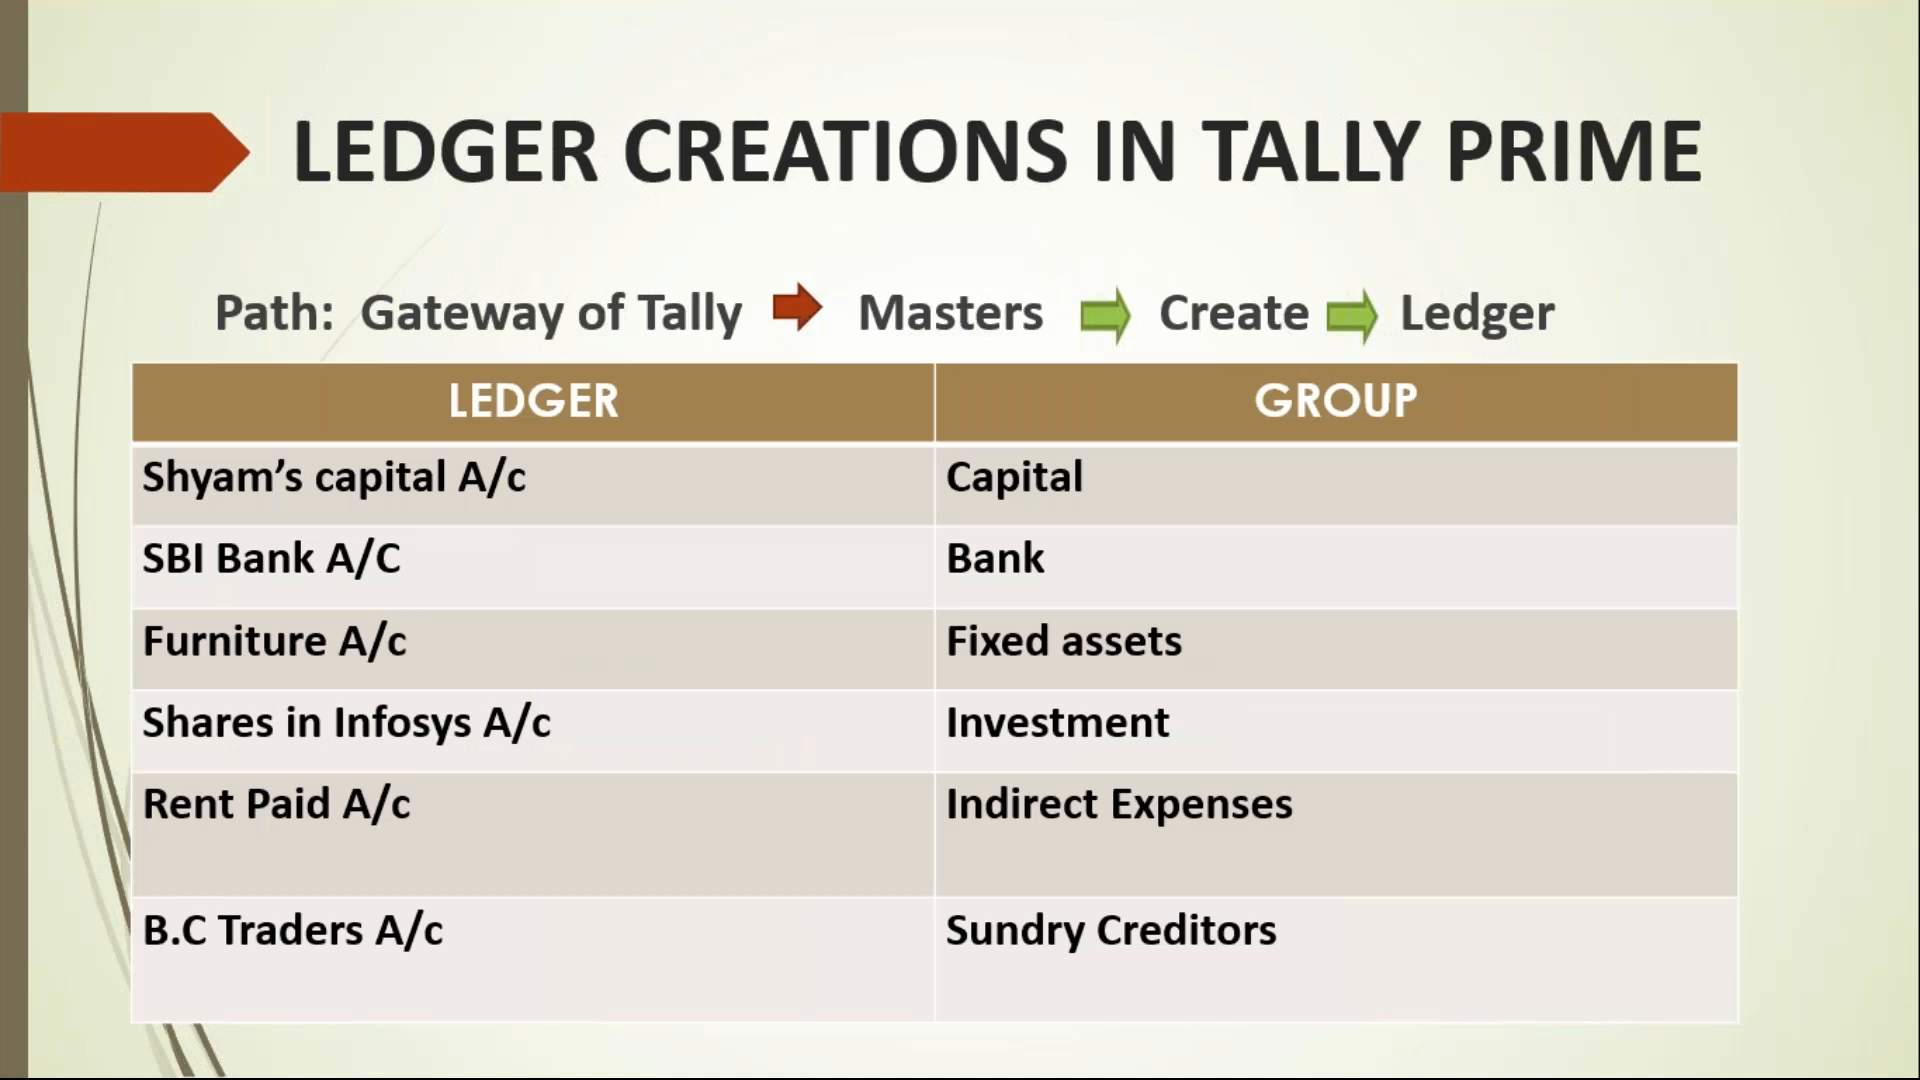
{"action": "key", "text": "Escape"}
Switch back to TallyPrime, name the new ledger SBI Bank A/c and place it under the Bank Accounts group
{"action": "left_click", "coordinate": [1000, 1050]}
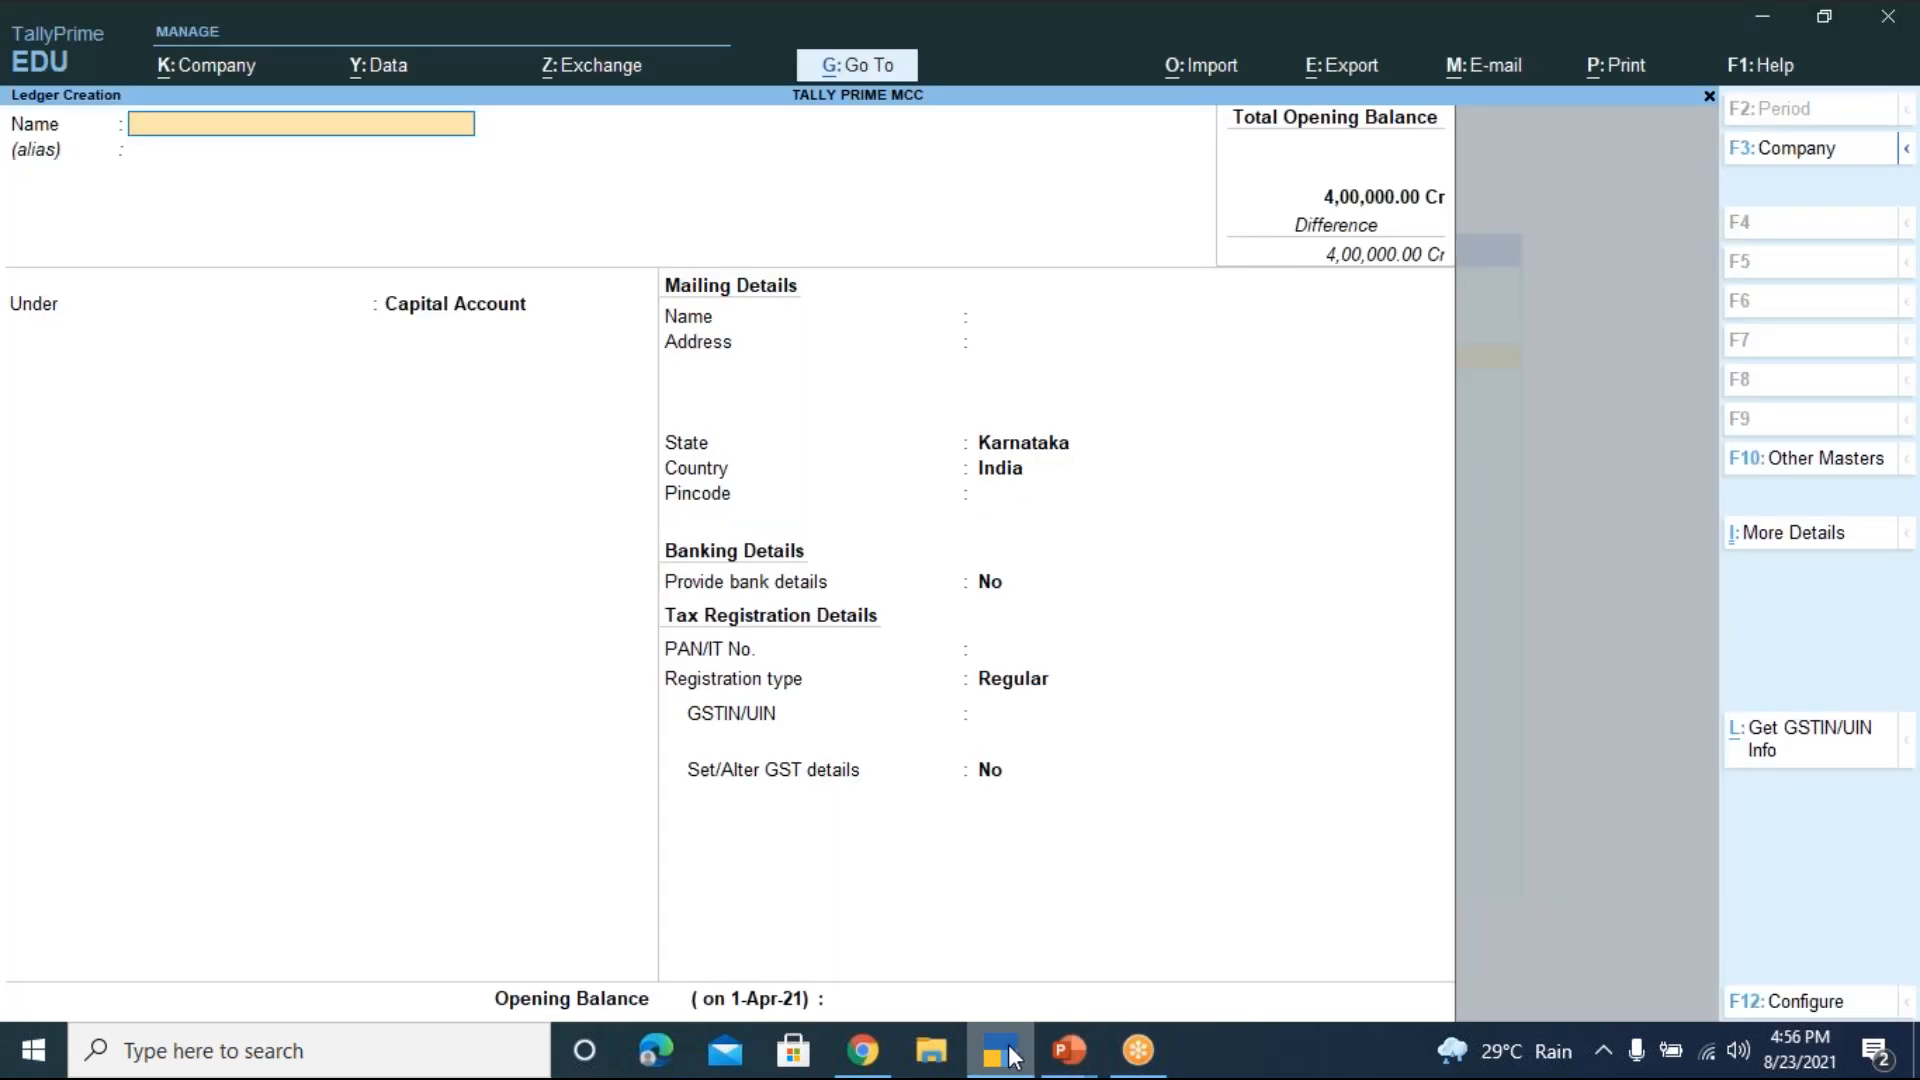
{"action": "type", "text": "SBI Bank a/c"}
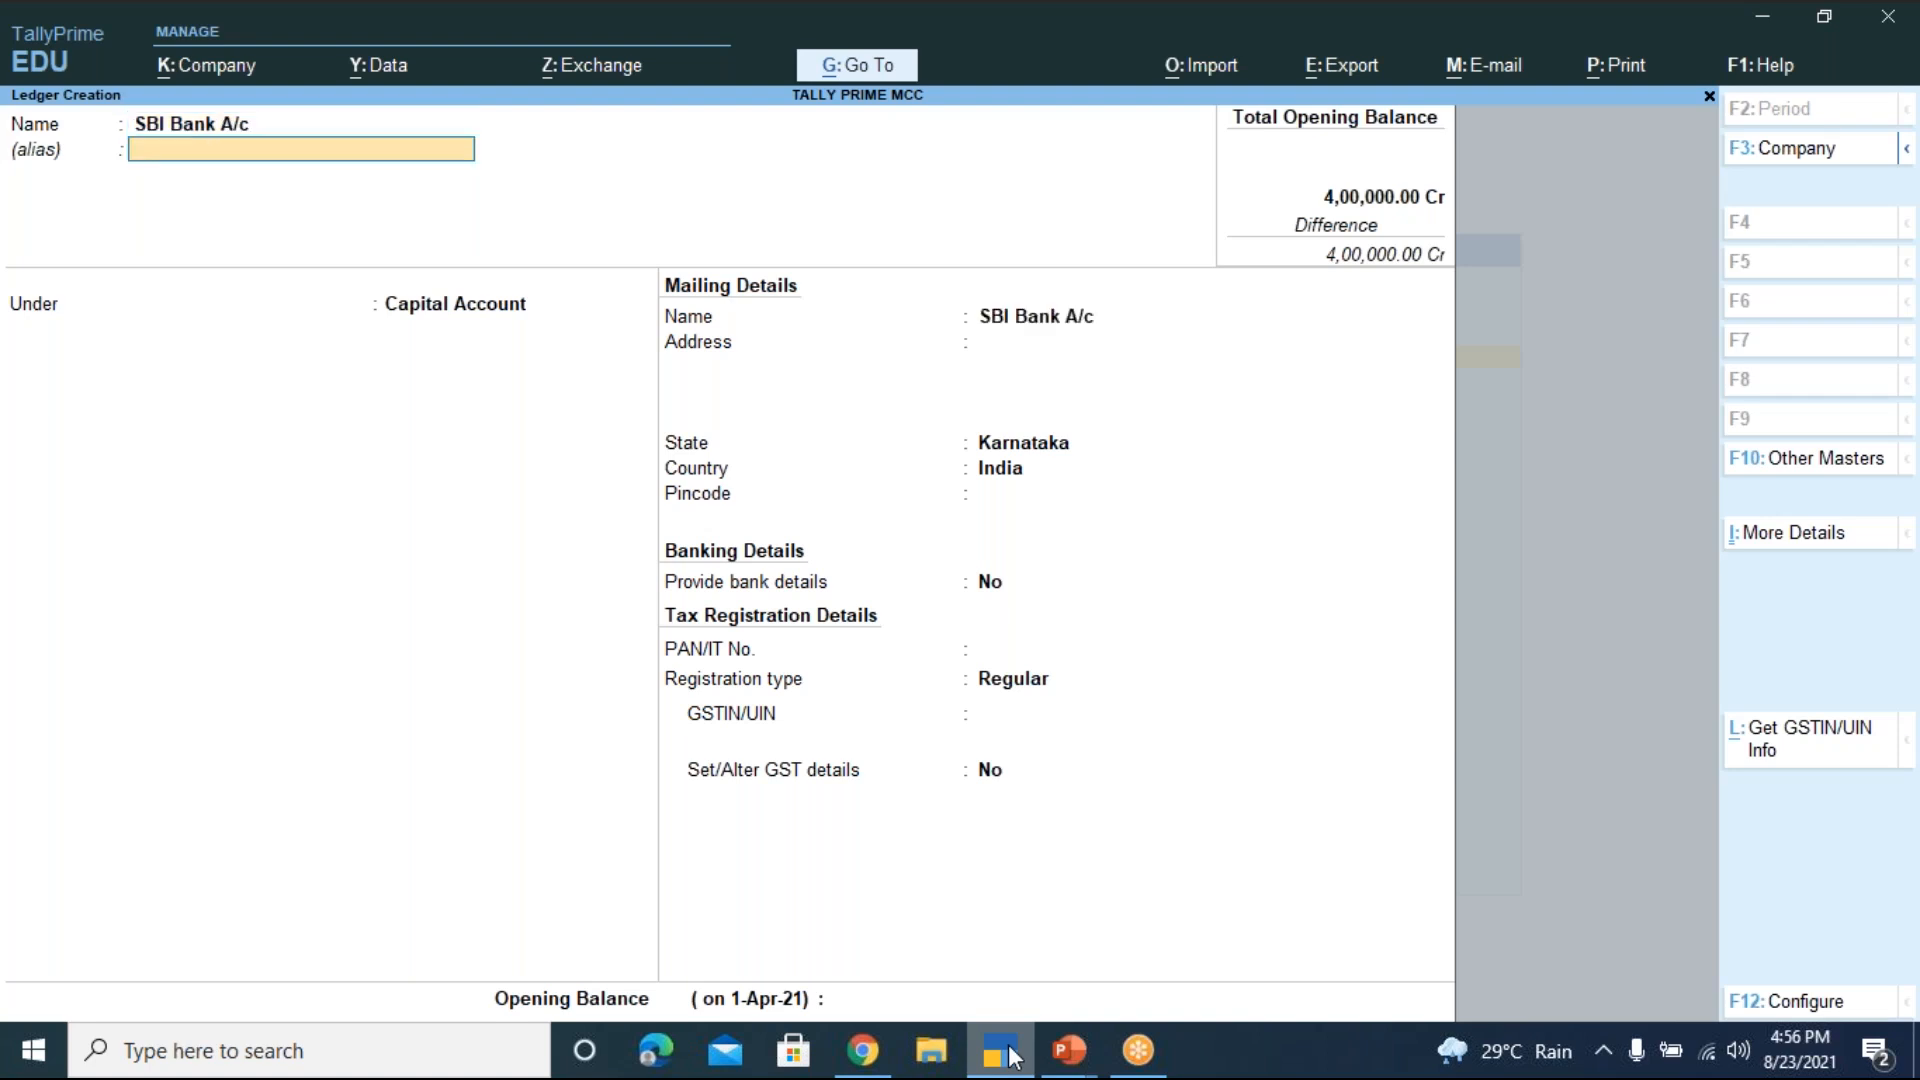
{"action": "key", "text": "Return"}
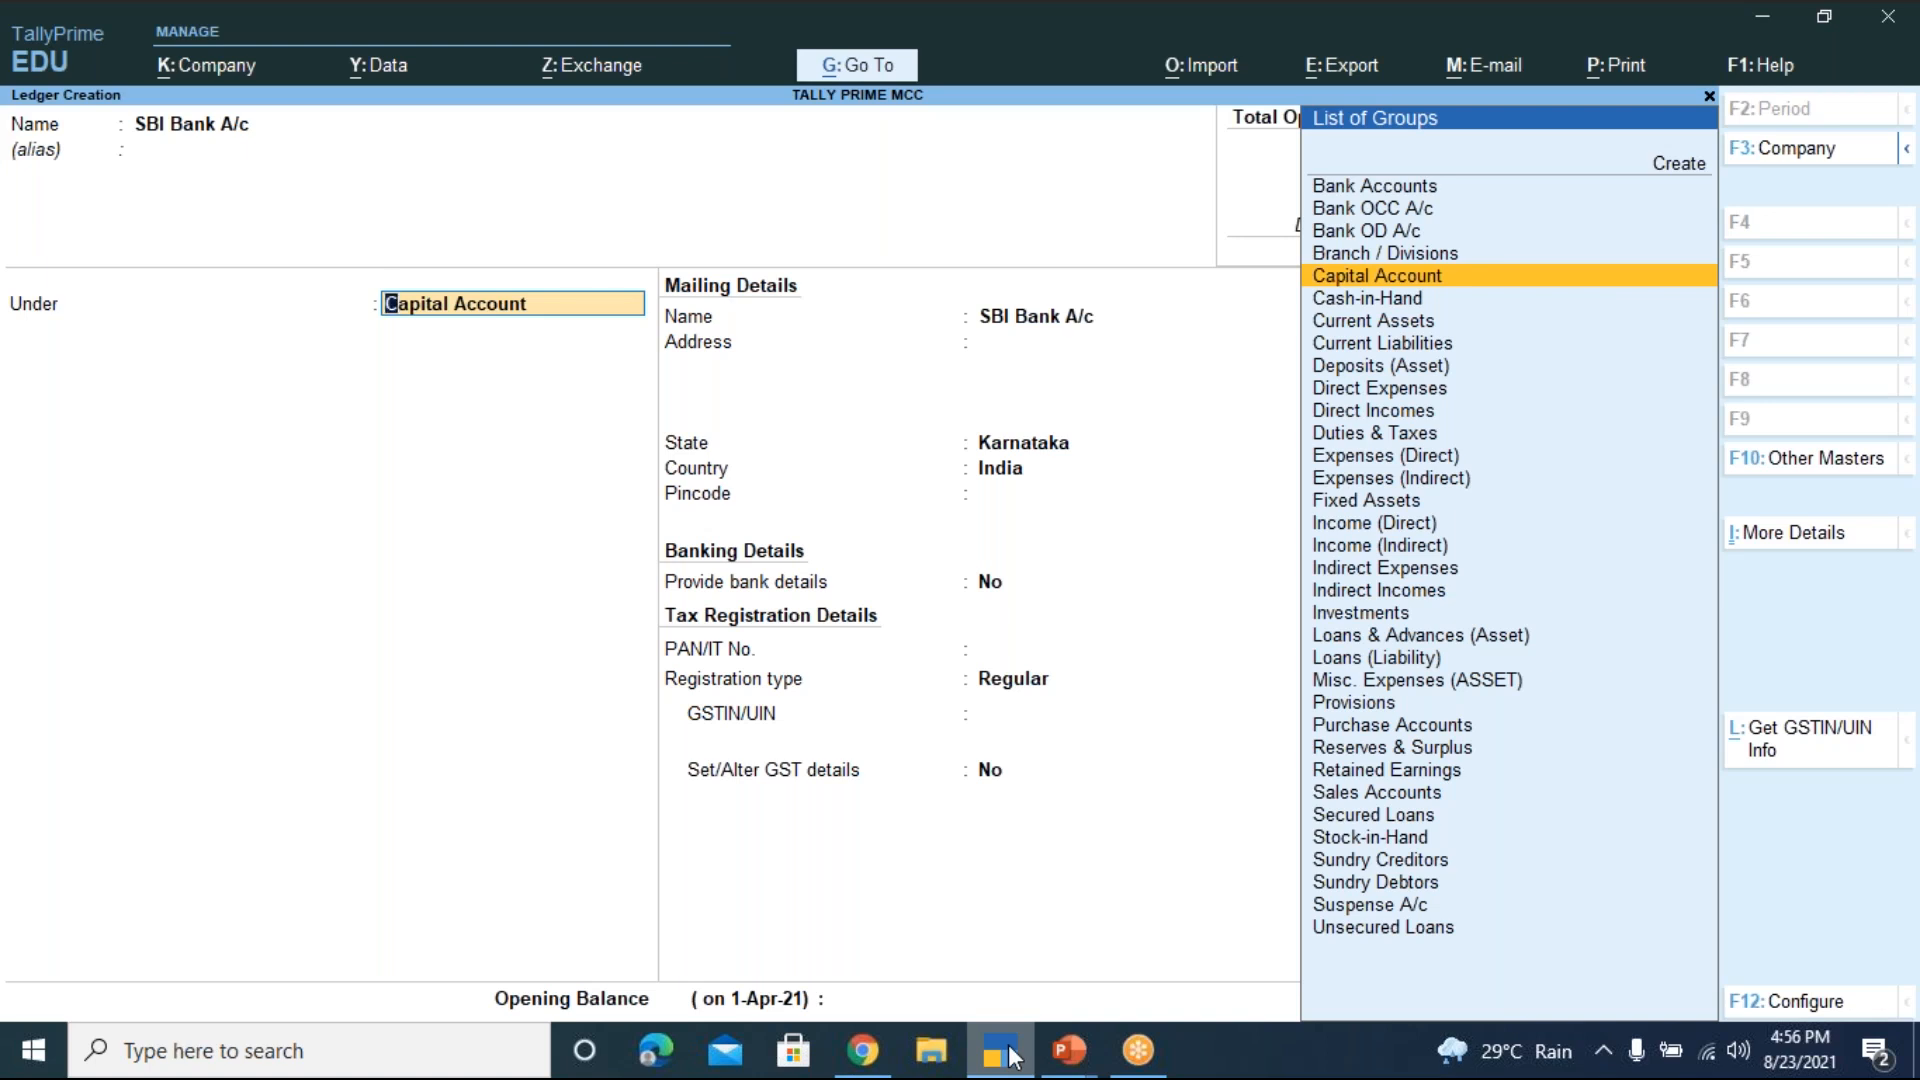
{"action": "key", "text": "Up"}
{"action": "key", "text": "Up"}
{"action": "key", "text": "Up"}
{"action": "key", "text": "Up"}
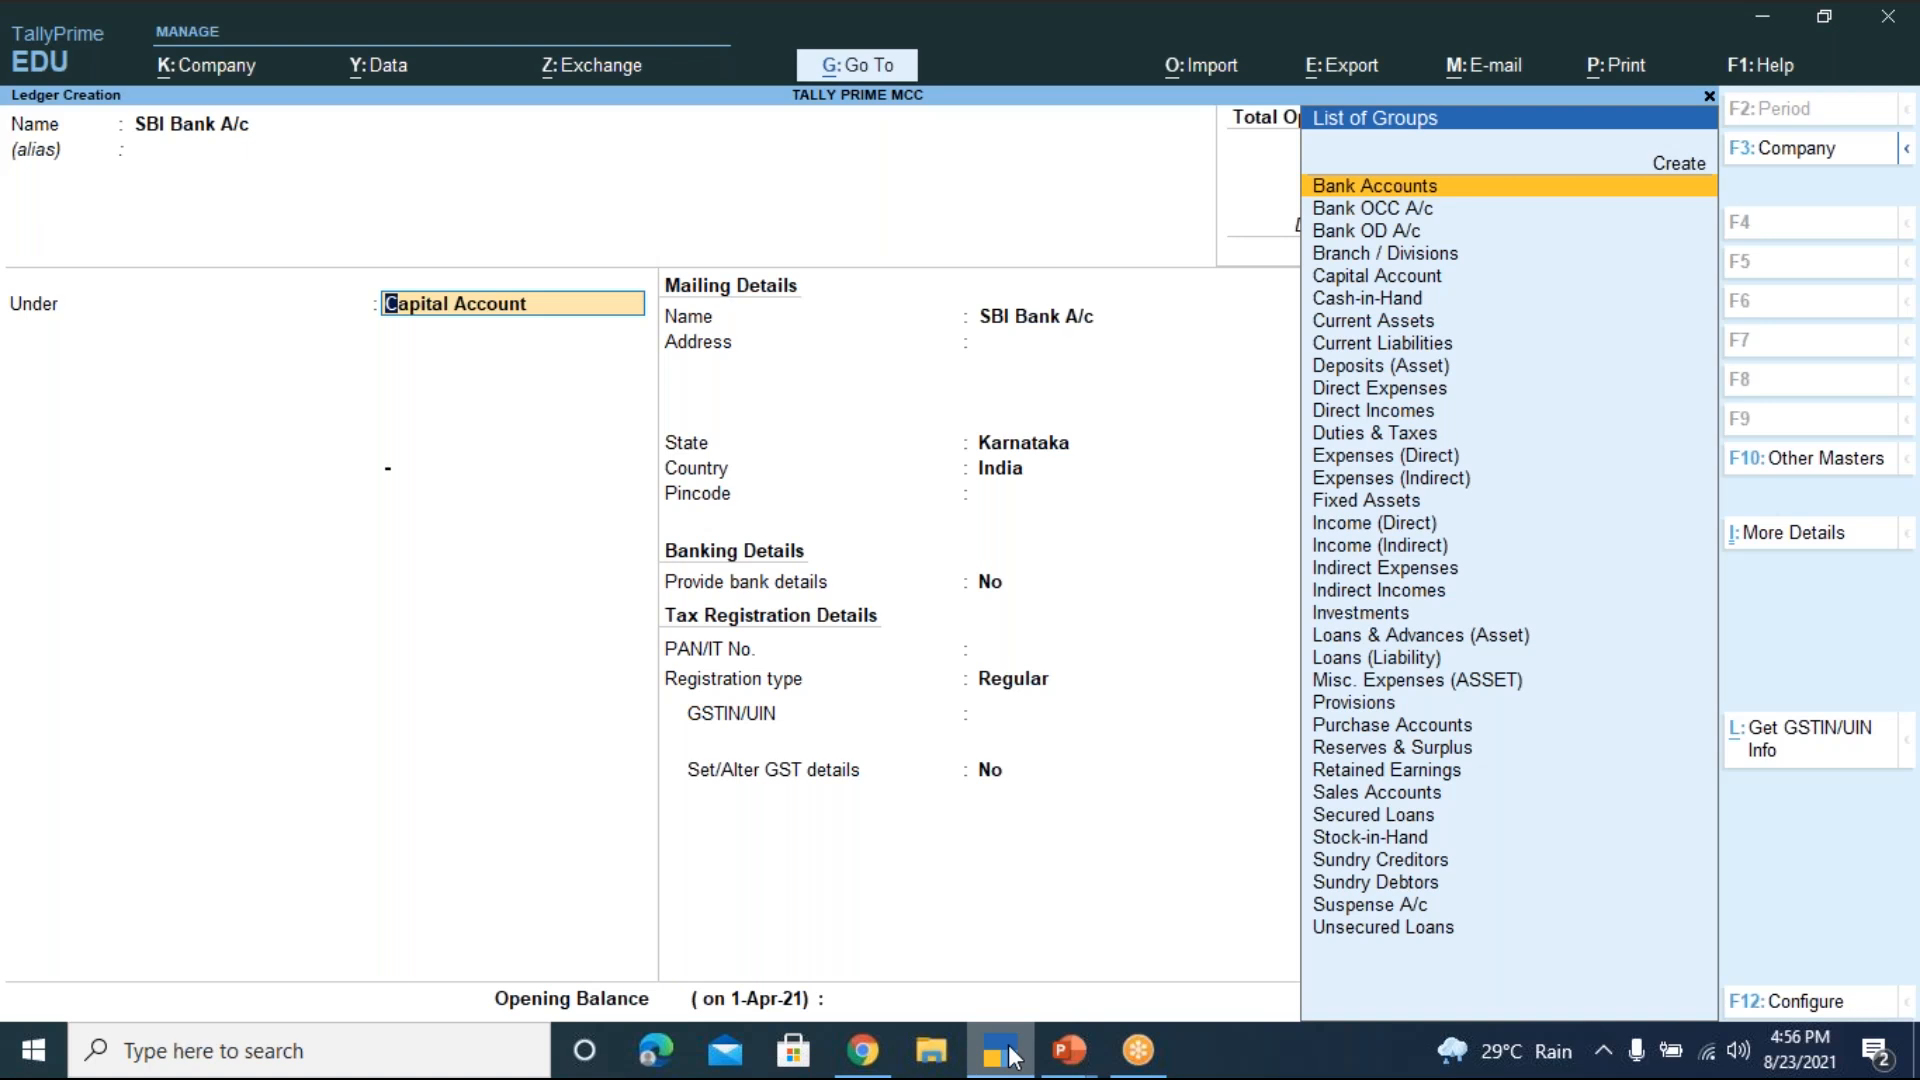
{"action": "key", "text": "Return"}
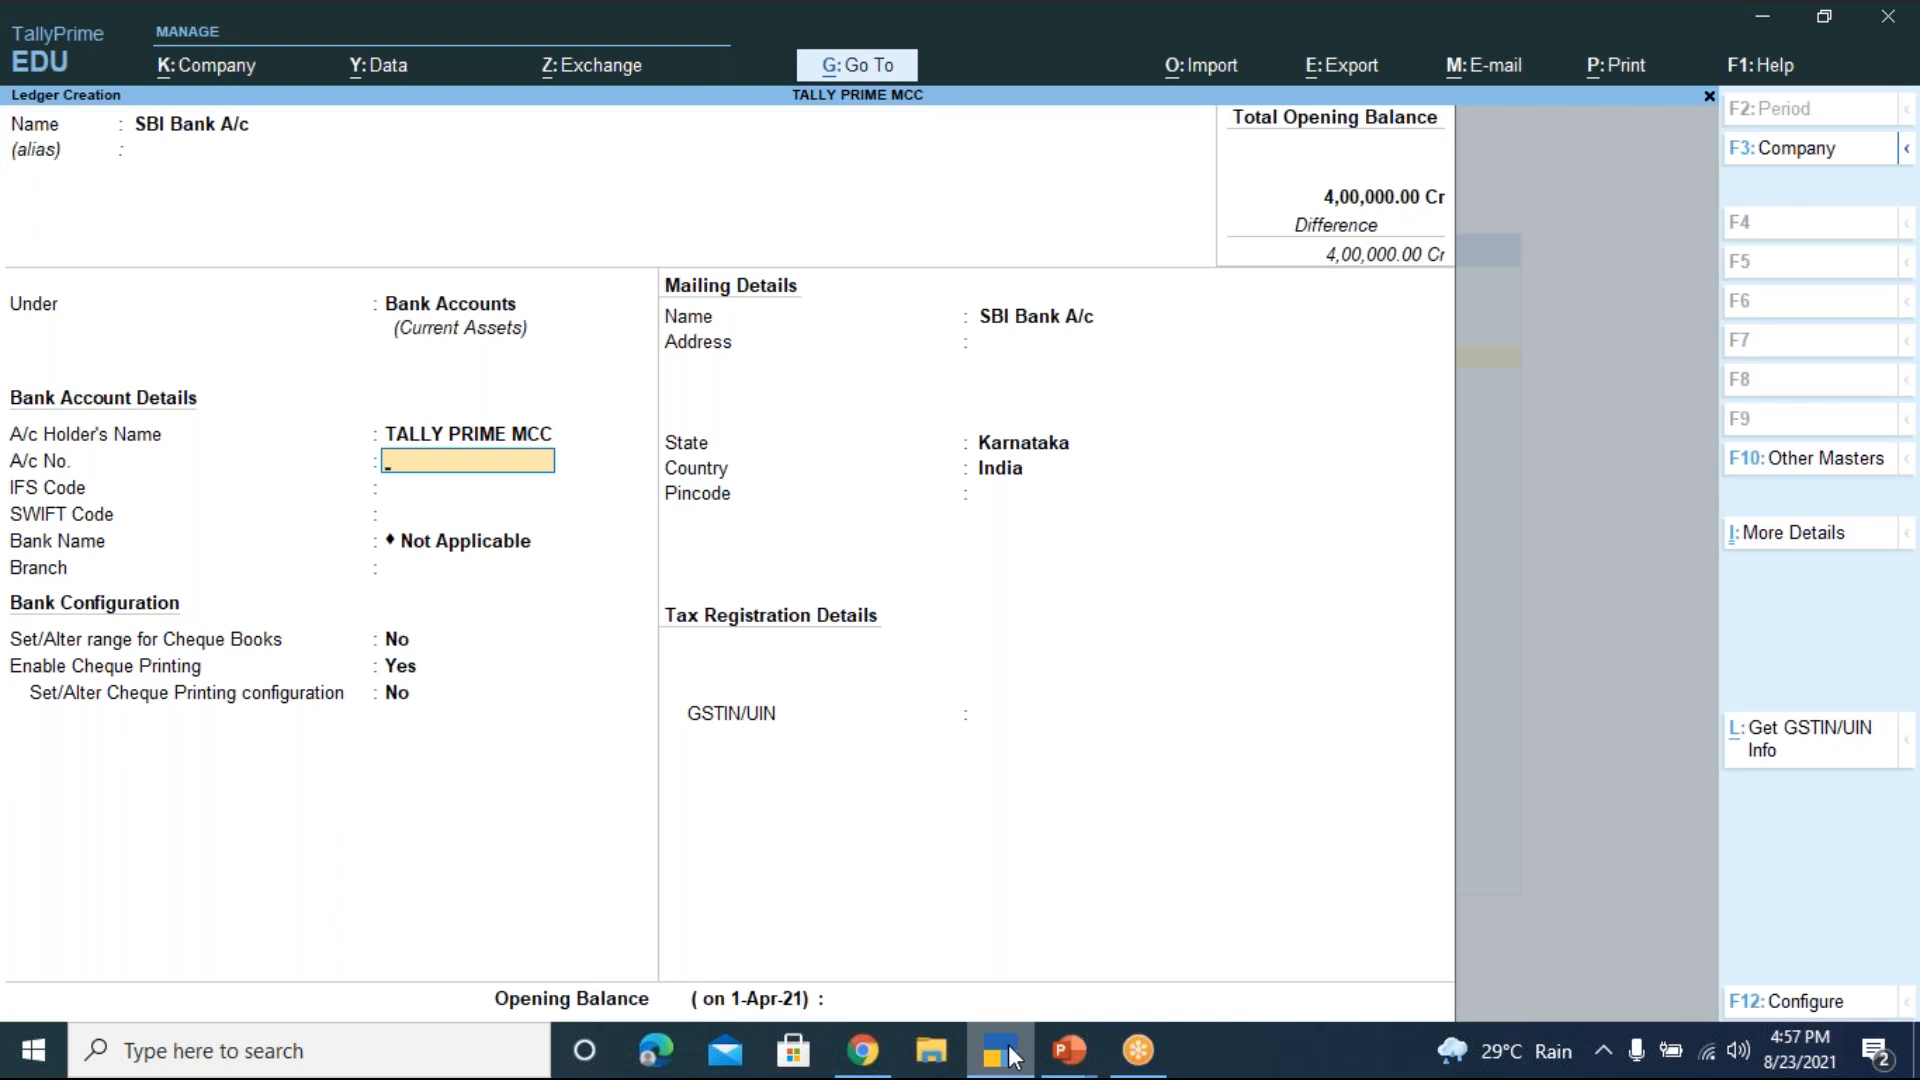
Fill in the bank account number, IFS code SBIO0123345 and branch Jayanagar, leaving SWIFT code blank and bank name Not Applicable
{"action": "type", "text": "001"}
{"action": "key", "text": "Return"}
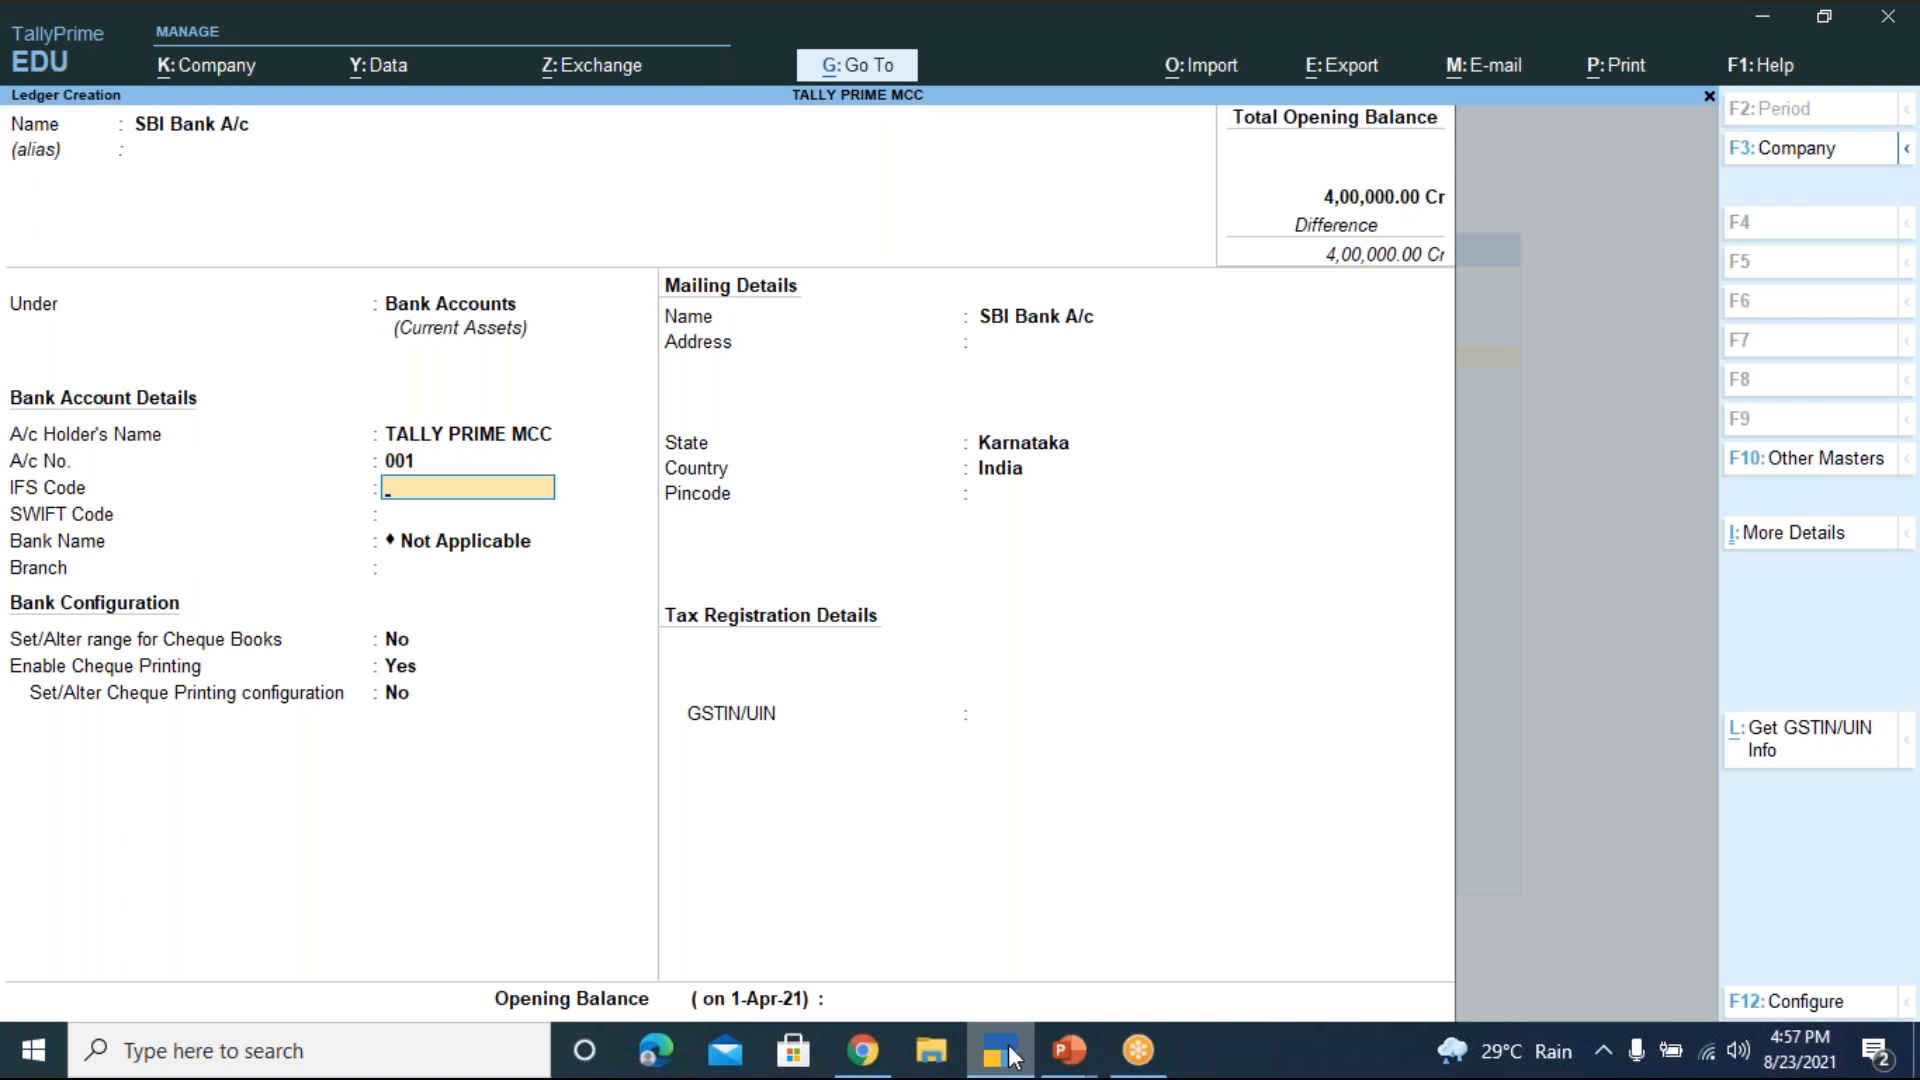
{"action": "type", "text": "SBIO0123345"}
{"action": "key", "text": "Return"}
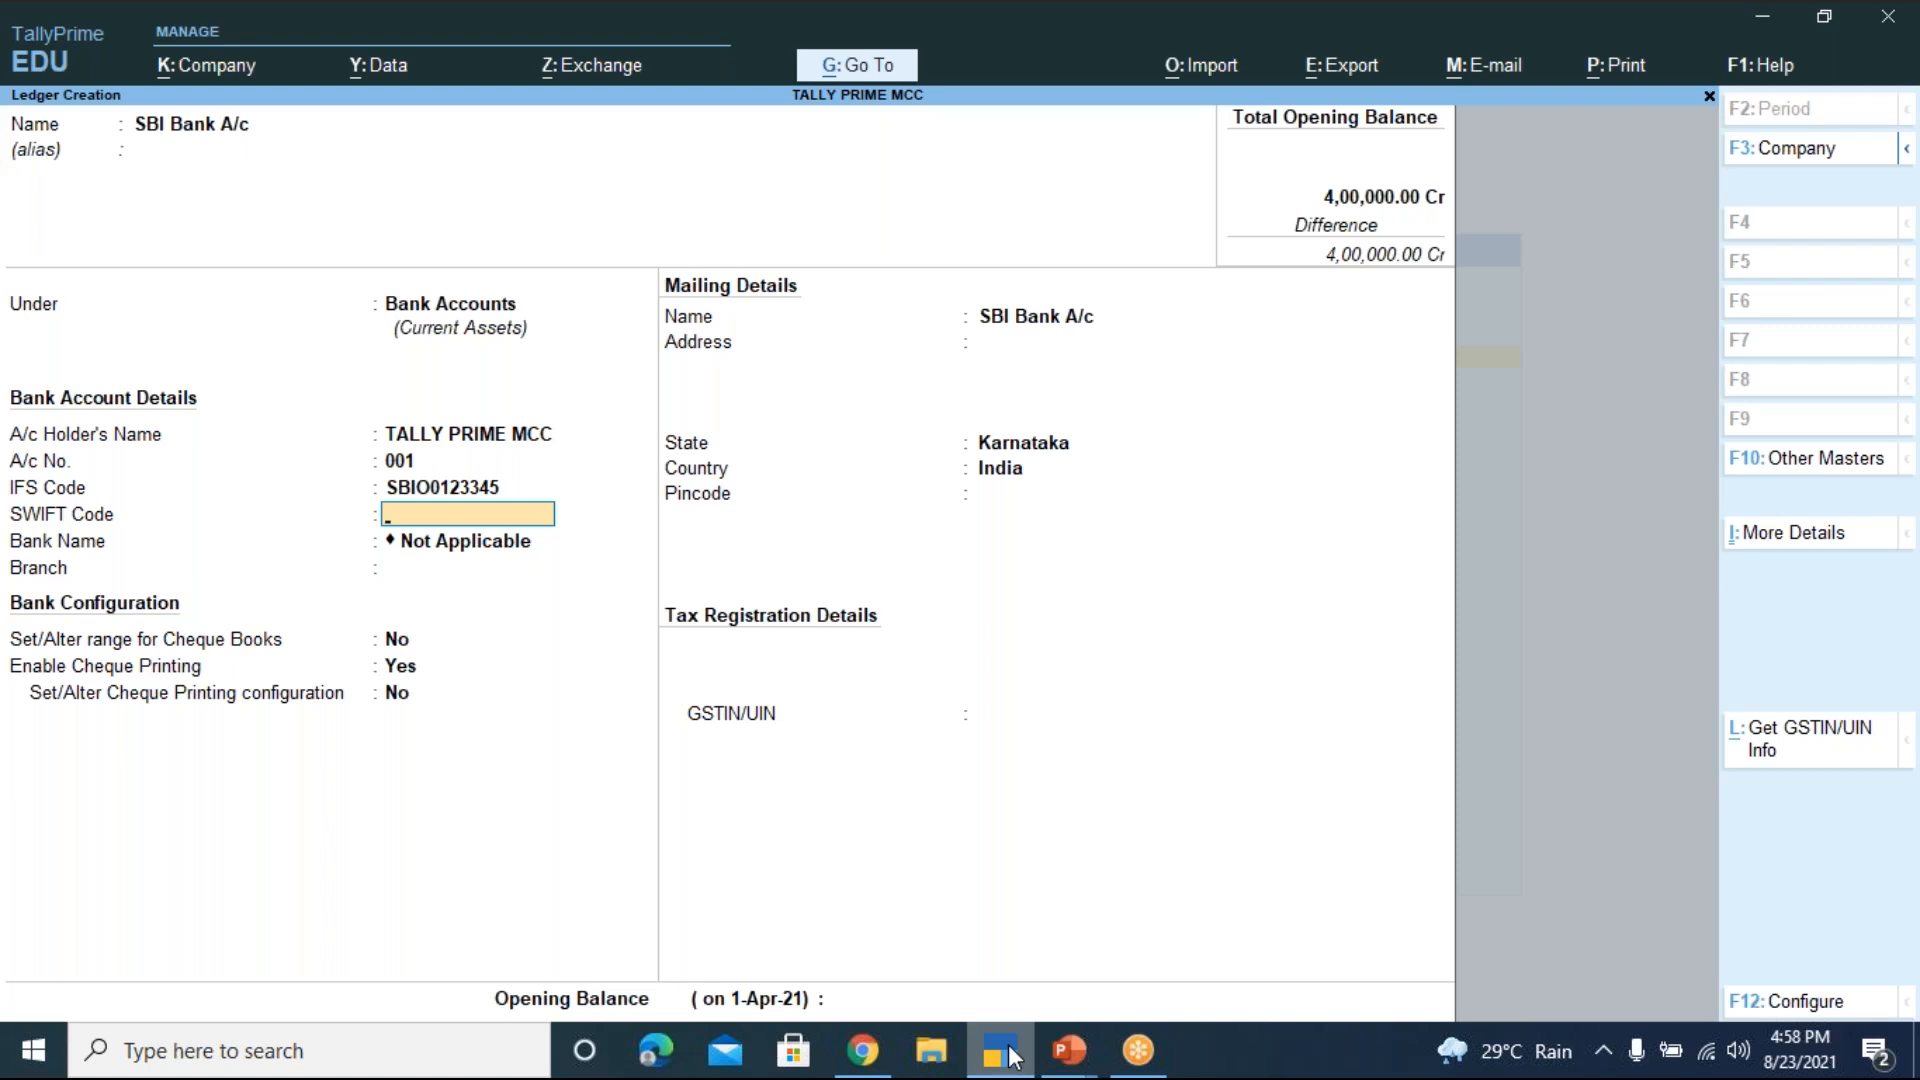
{"action": "key", "text": "Return"}
{"action": "key", "text": "Return"}
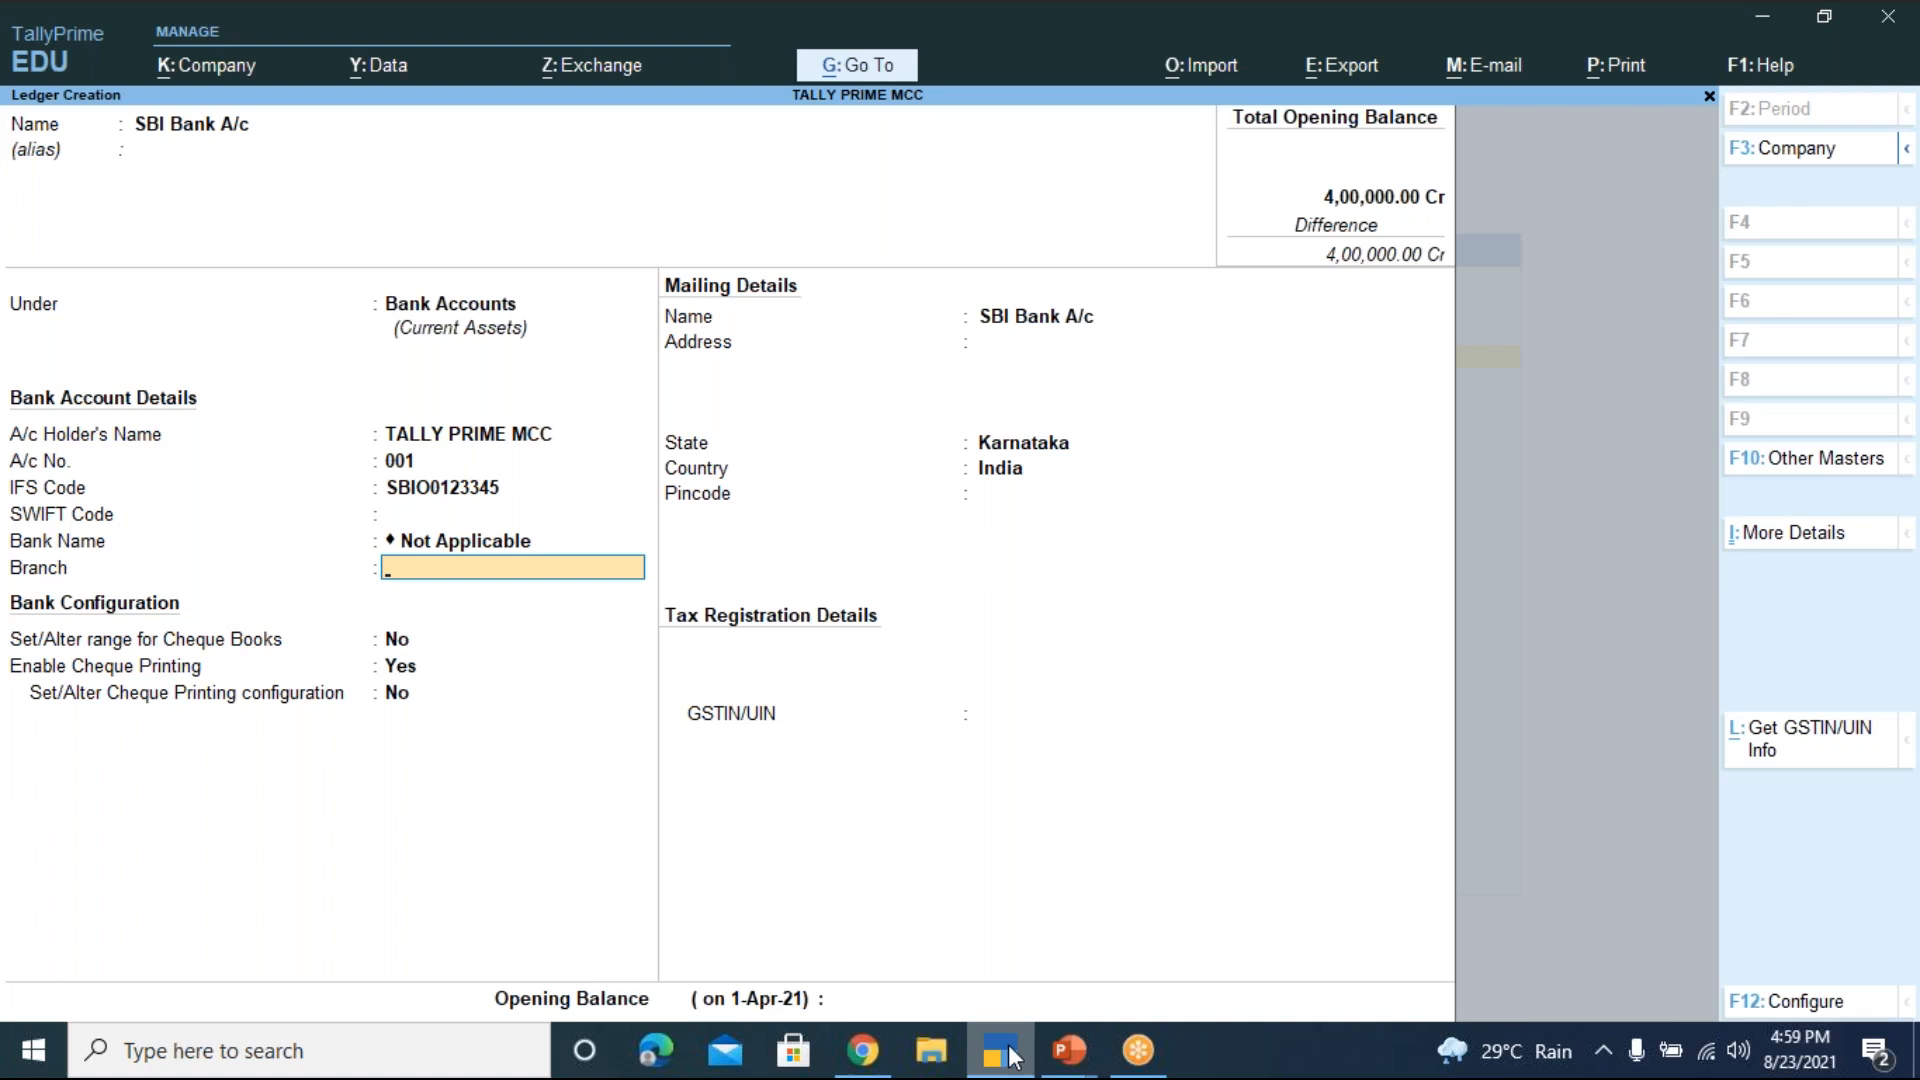
{"action": "type", "text": "Jayanagar"}
{"action": "key", "text": "BackSpace"}
{"action": "type", "text": "ar"}
{"action": "key", "text": "Return"}
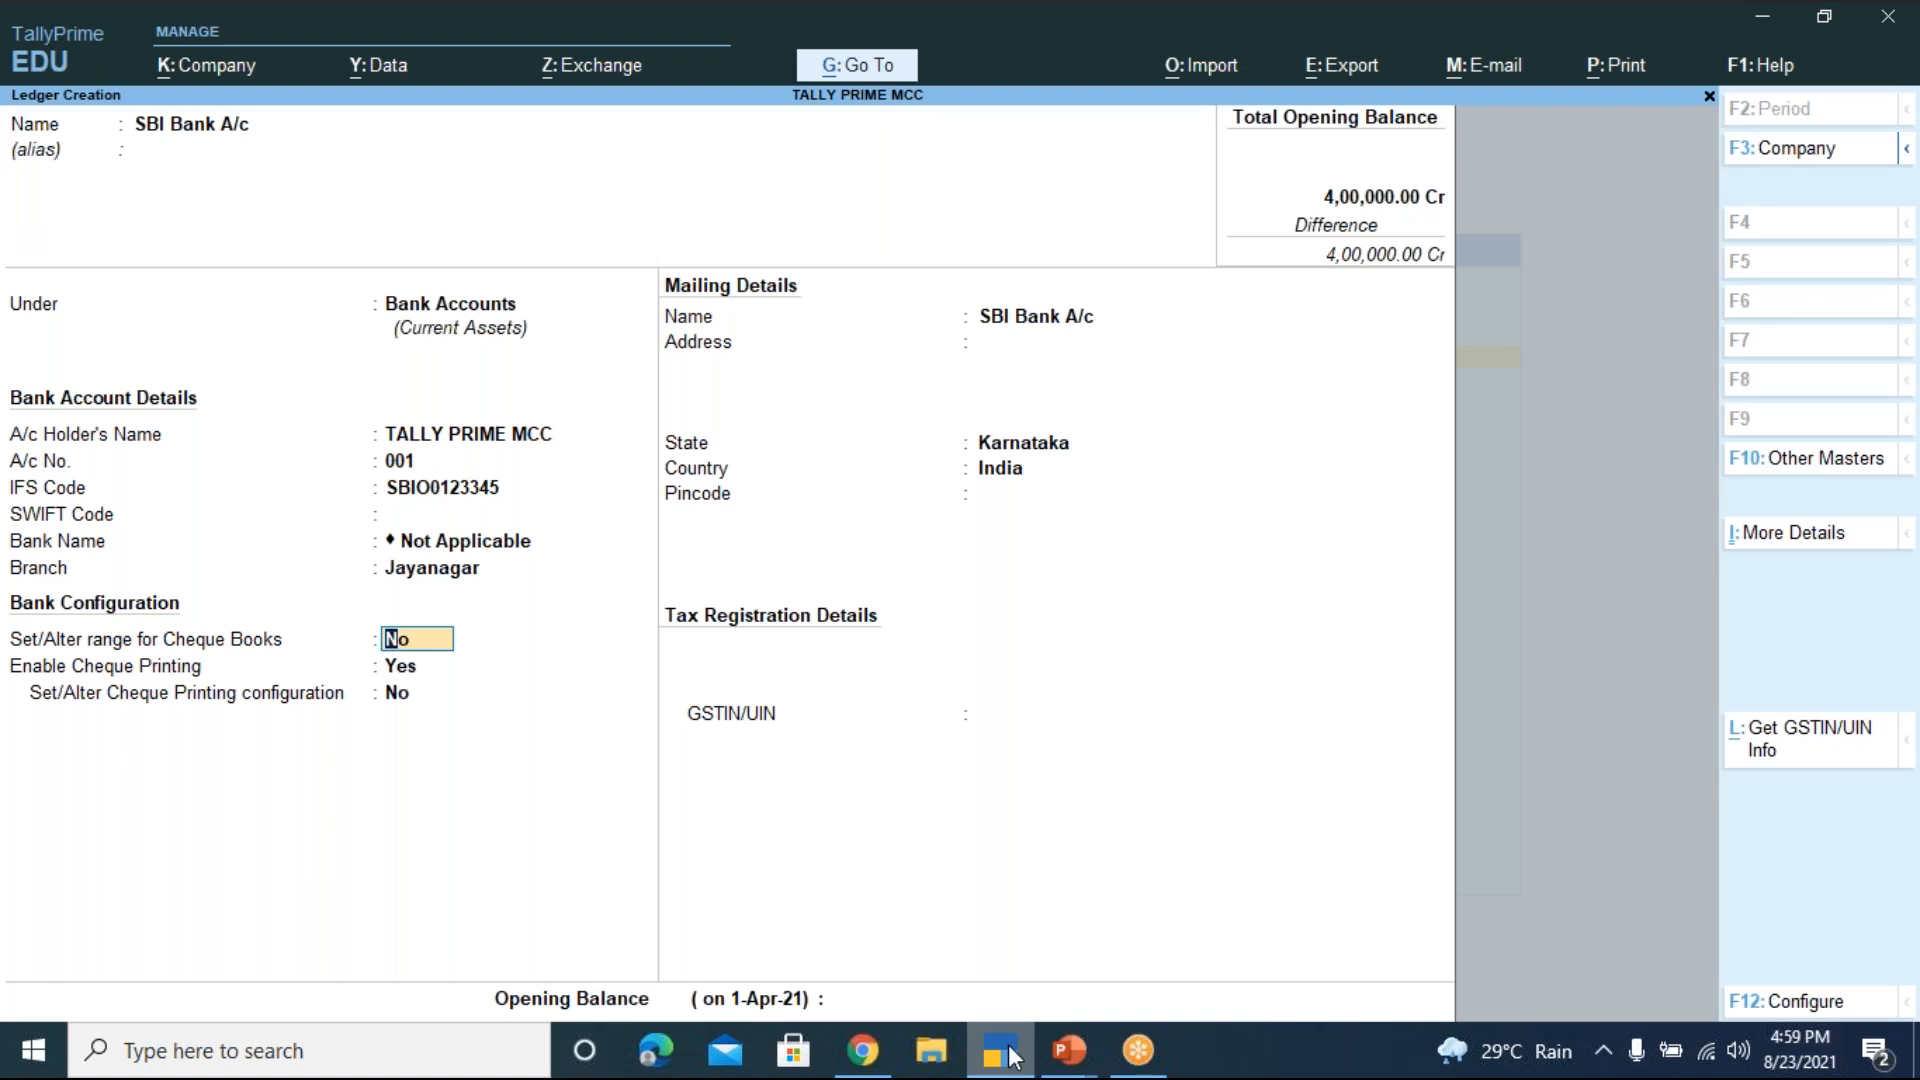
Accept the default cheque configuration and mailing details for SBI Bank A/c, leaving address, pincode and GSTIN blank
{"action": "key", "text": "Return"}
{"action": "key", "text": "Return"}
{"action": "key", "text": "Return"}
{"action": "key", "text": "Return"}
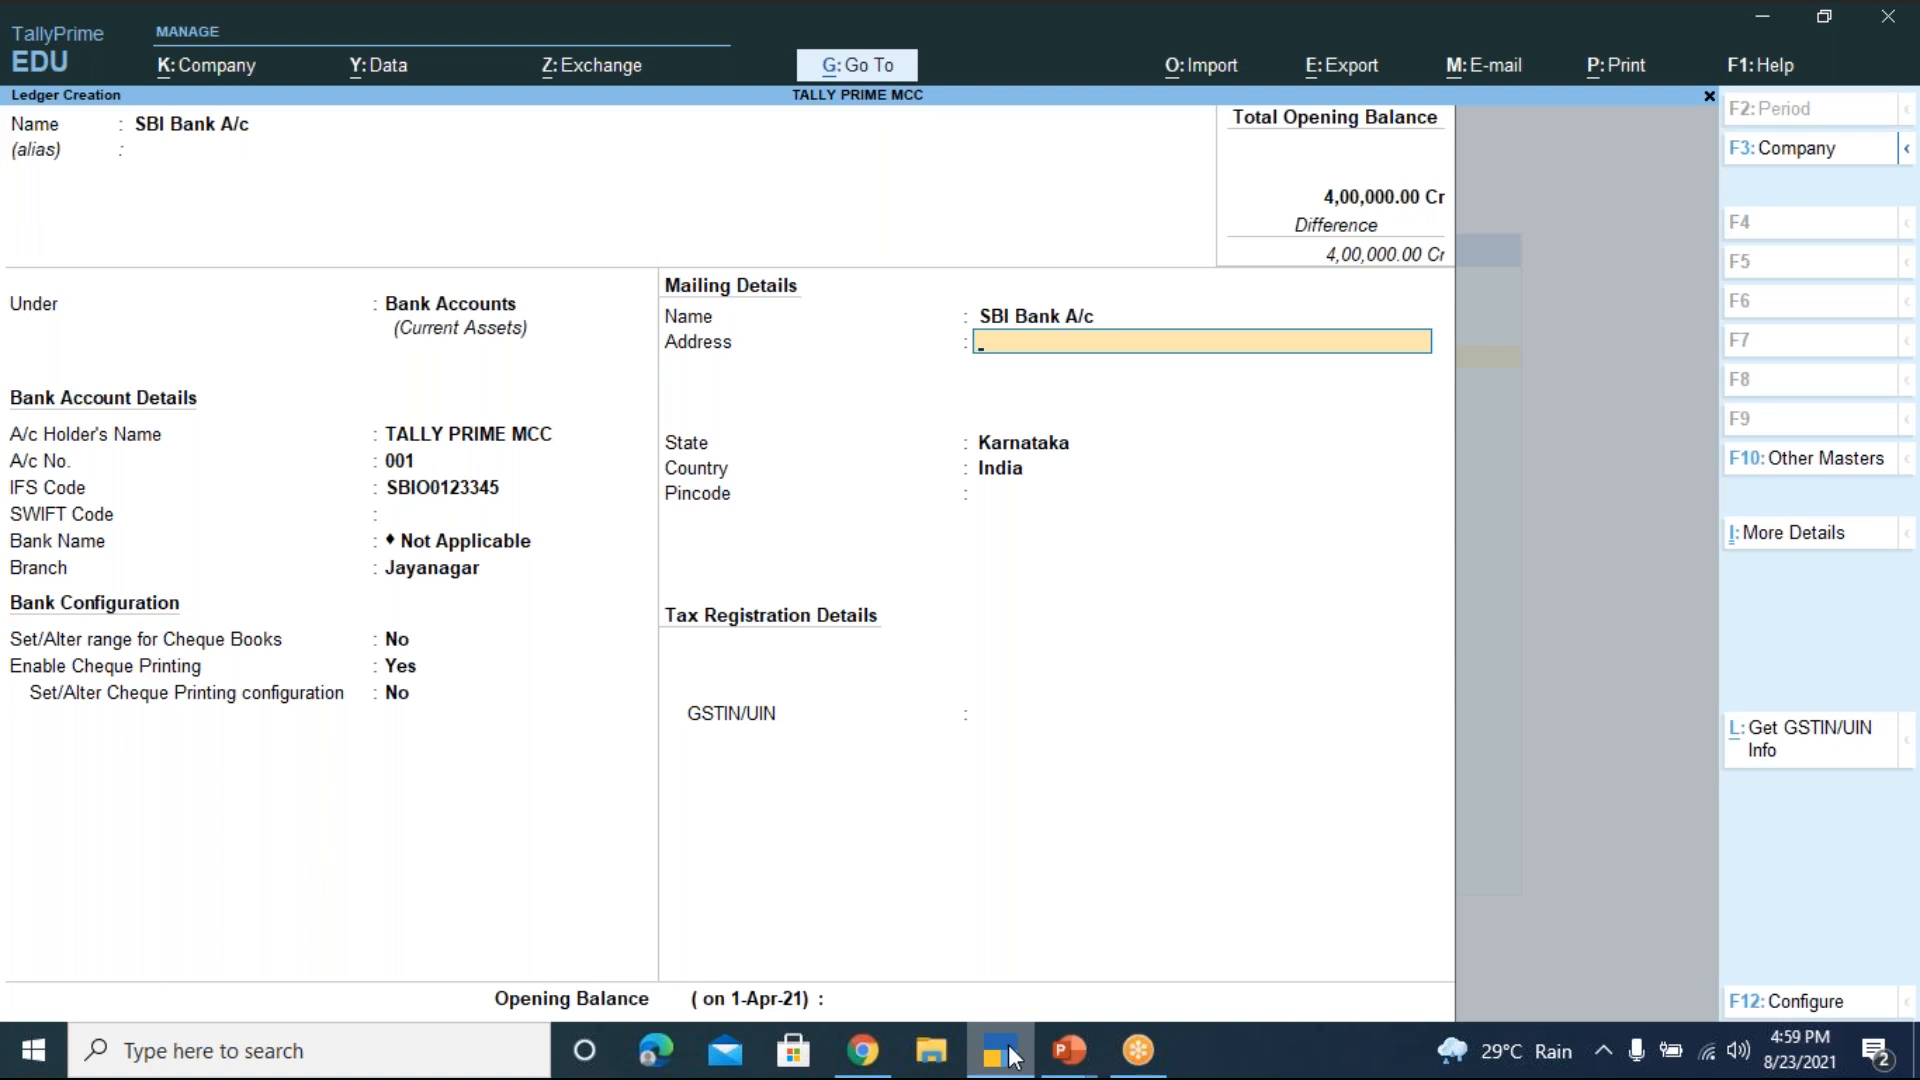
{"action": "key", "text": "Return"}
{"action": "key", "text": "Return"}
{"action": "key", "text": "Return"}
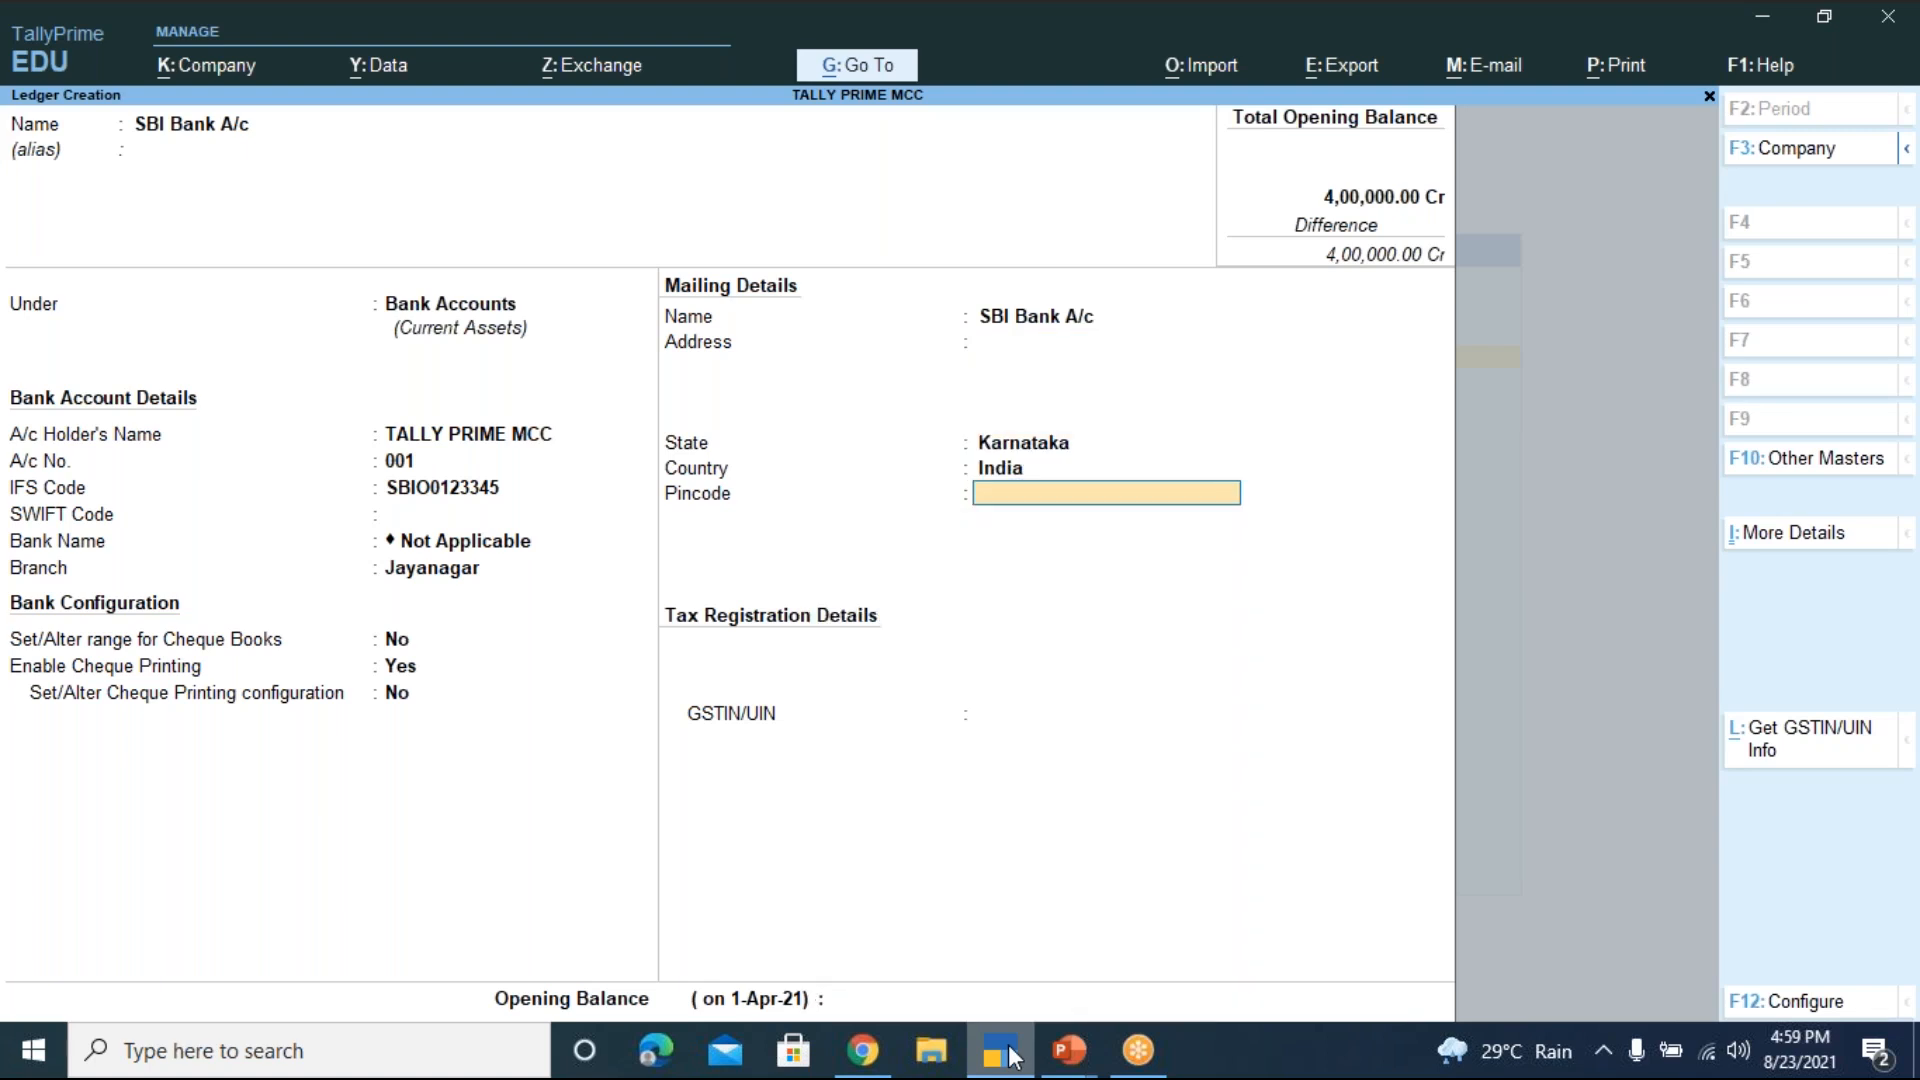
{"action": "key", "text": "Return"}
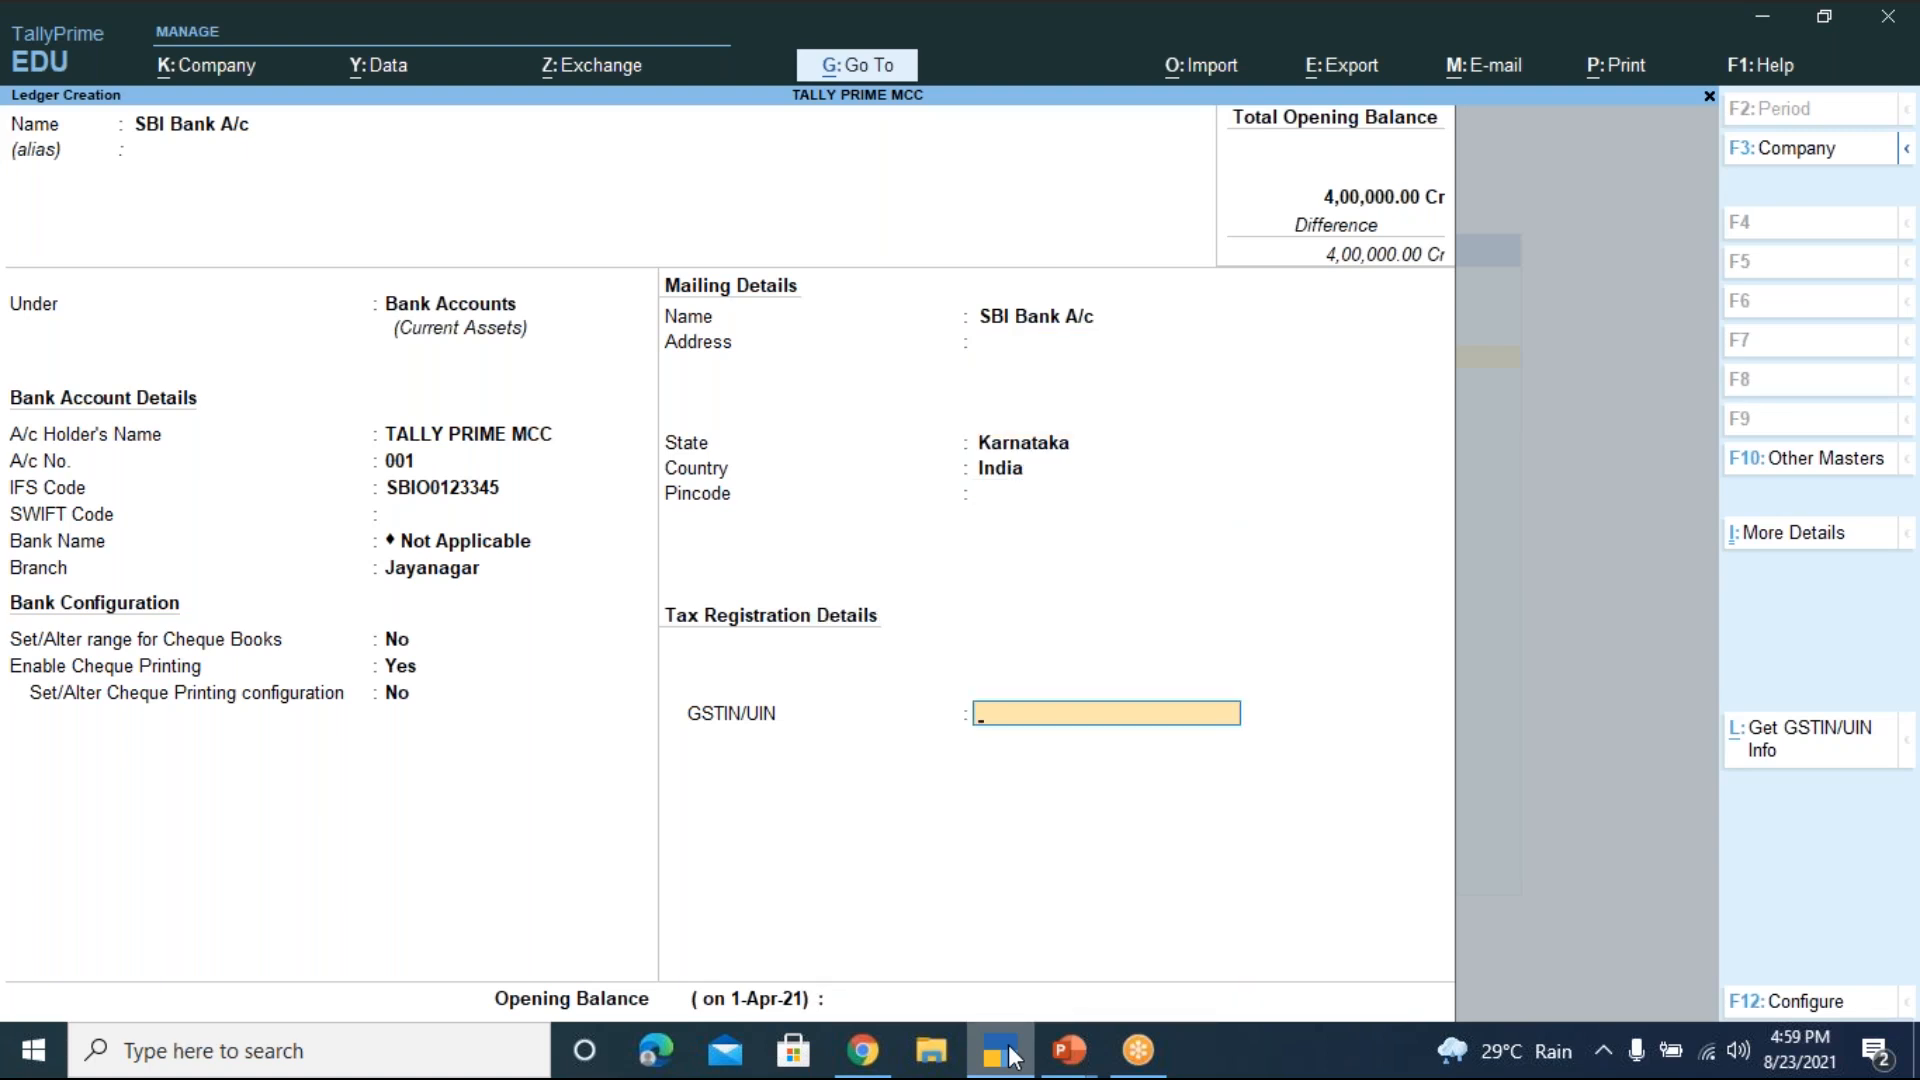
{"action": "key", "text": "Return"}
{"action": "key", "text": "Return"}
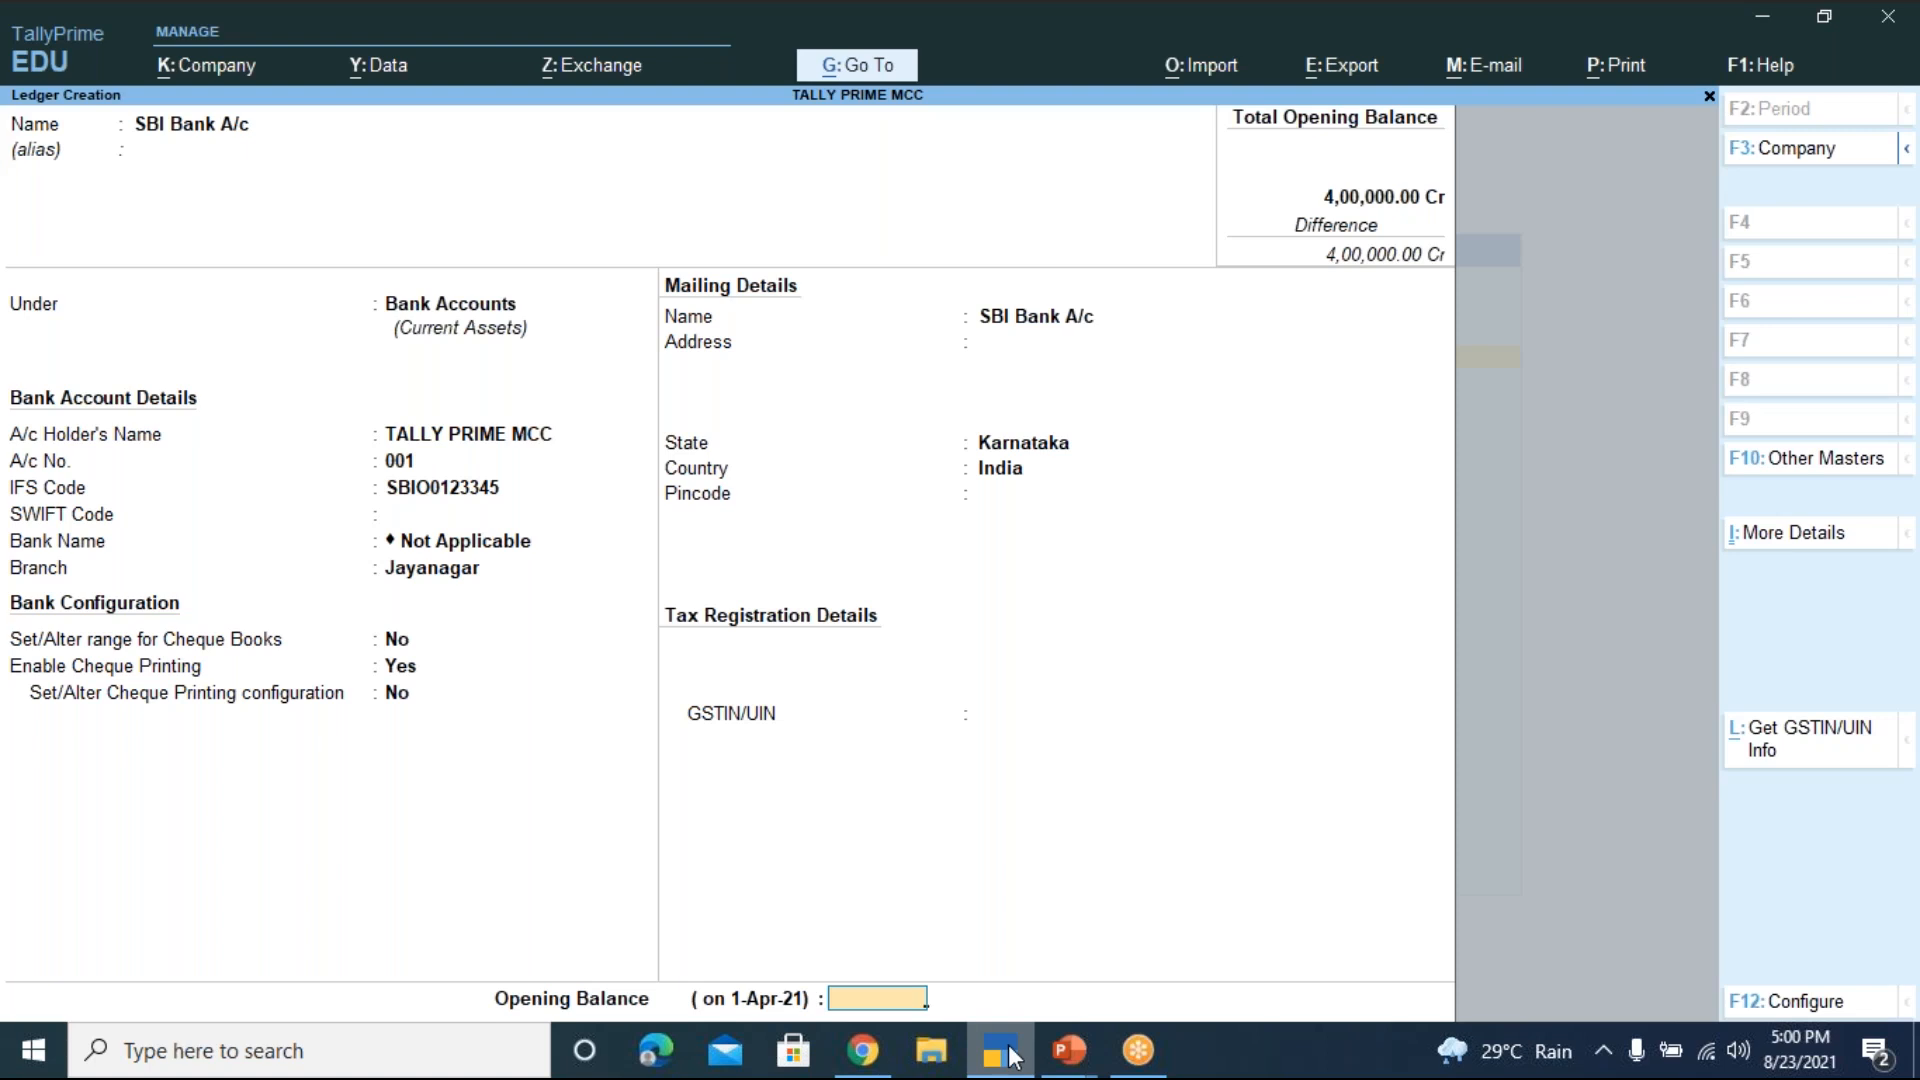
Set the opening balance of SBI Bank A/c to 300000 Dr and save the ledger
{"action": "type", "text": "3"}
{"action": "type", "text": "00000"}
{"action": "key", "text": "Return"}
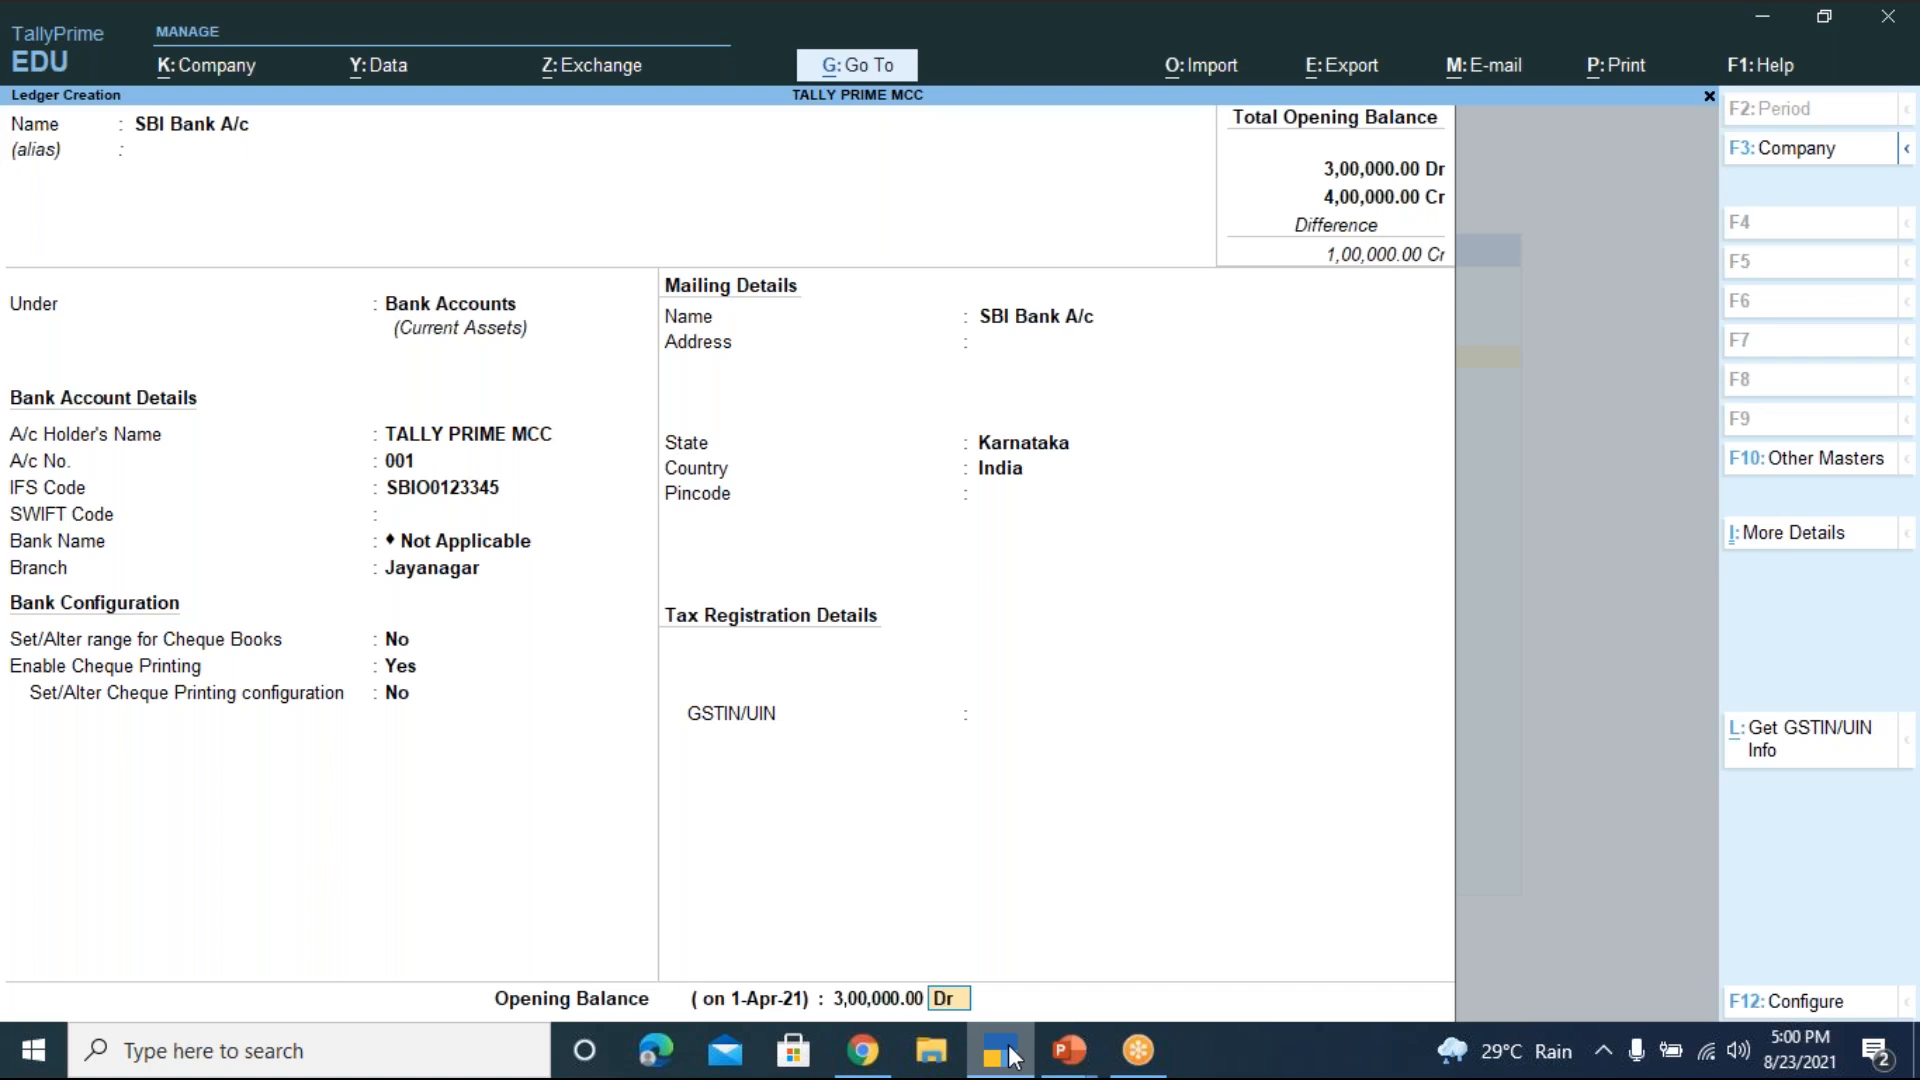
{"action": "key", "text": "Return"}
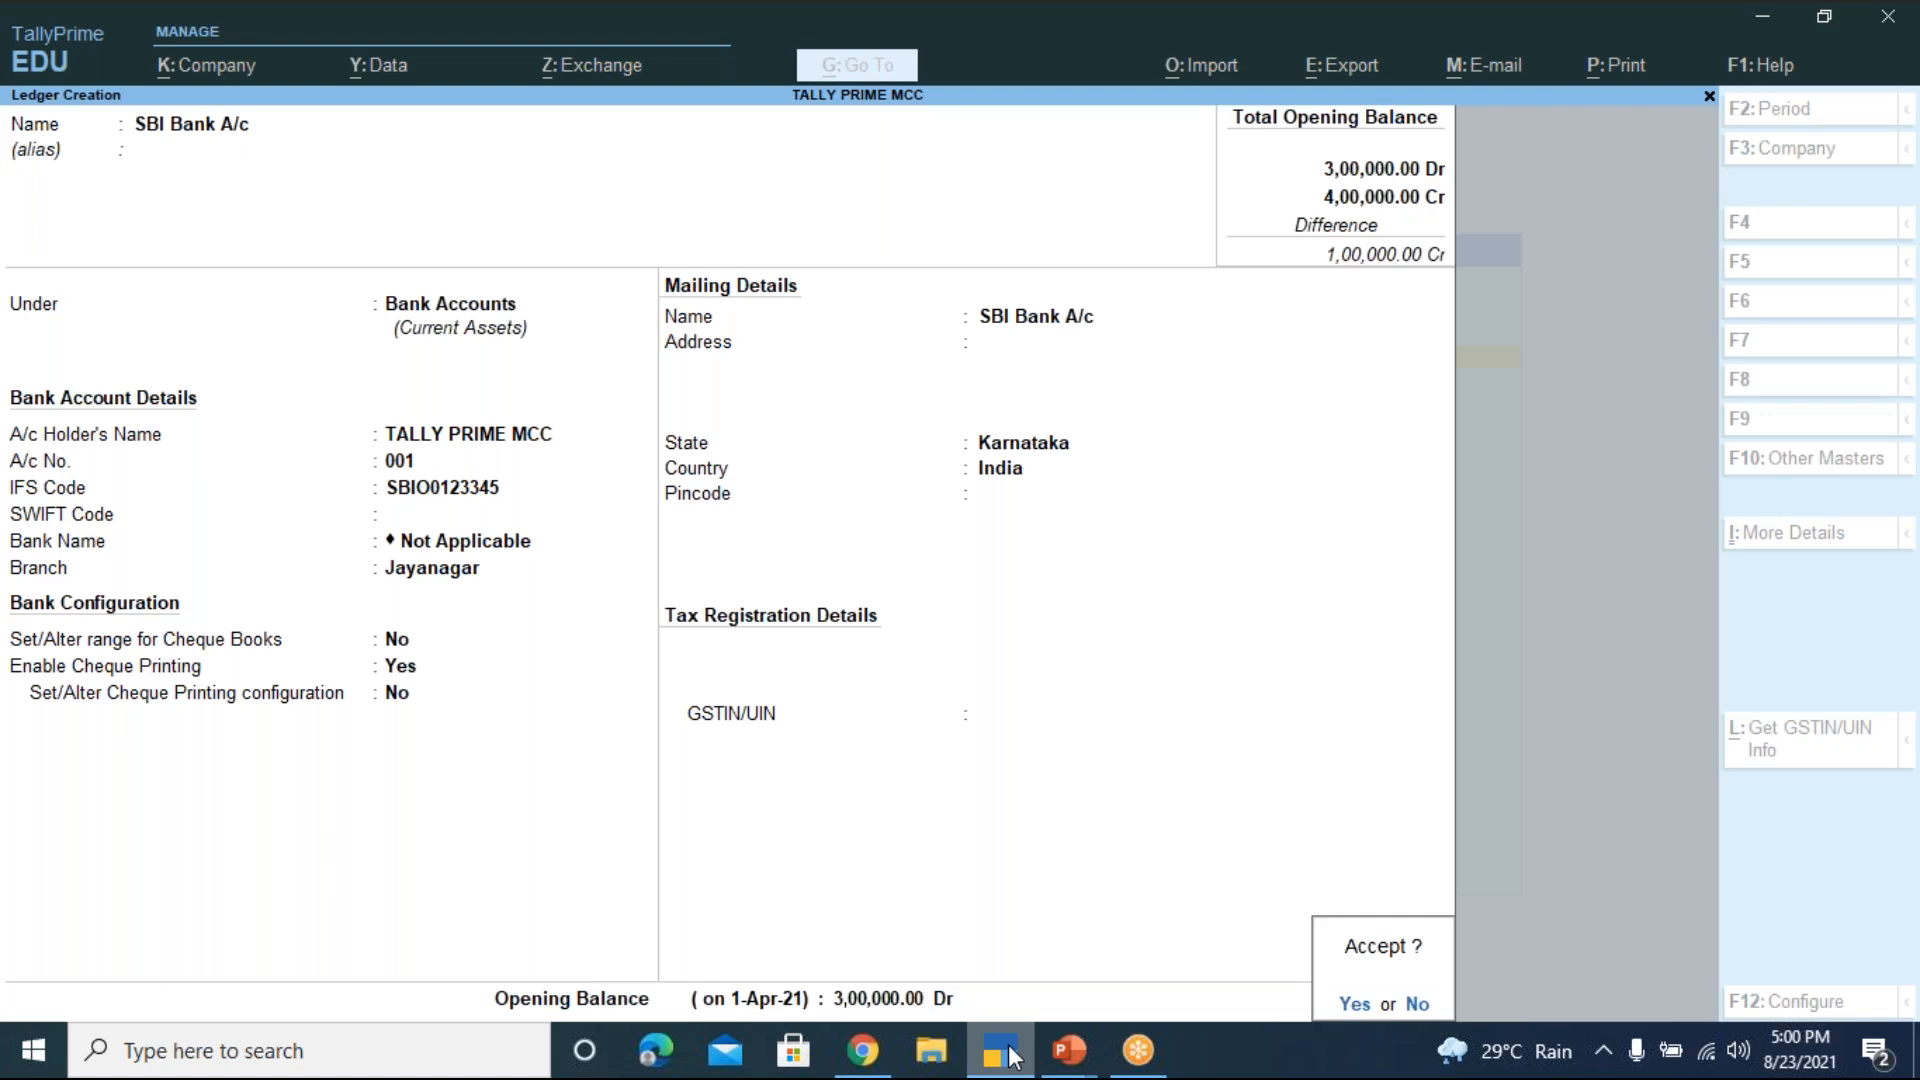
{"action": "key", "text": "y"}
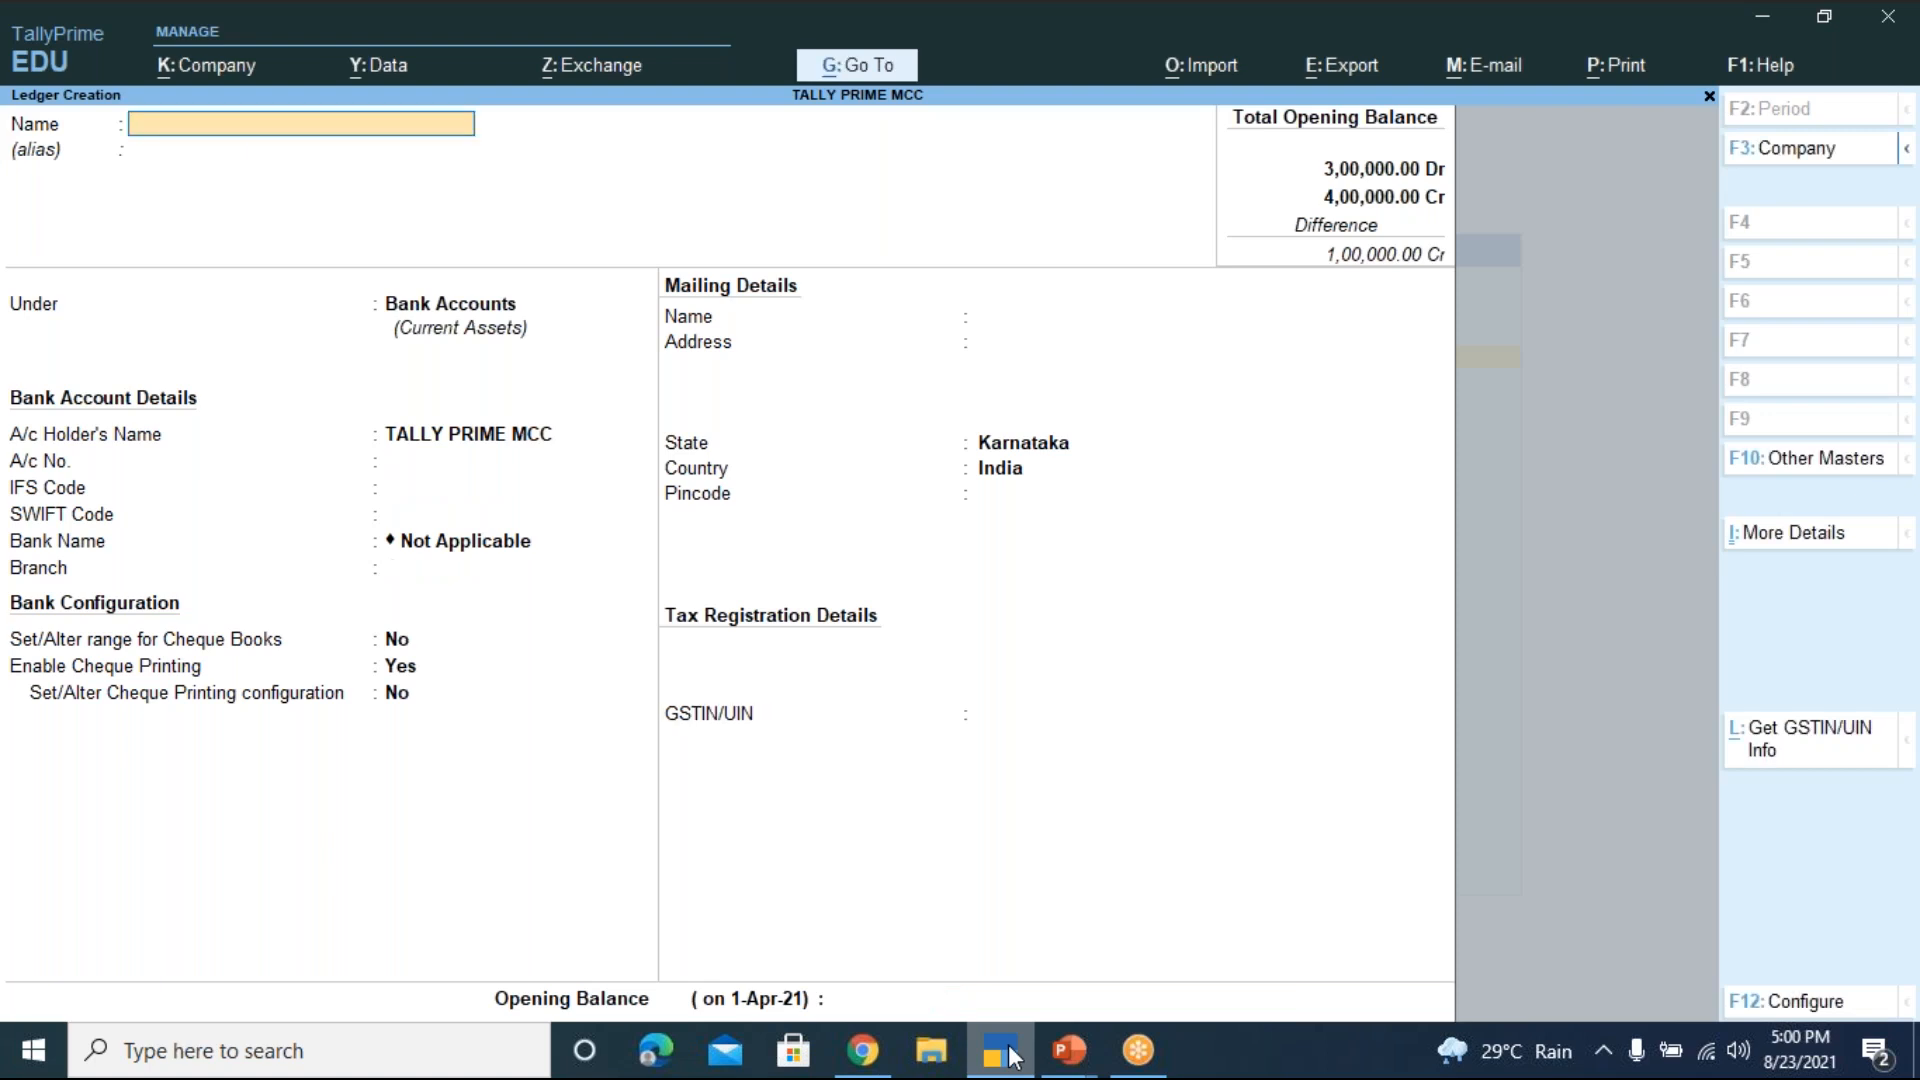
Switch to PowerPoint and check the ledger creation slide in full screen for the entry following SBI Bank
{"action": "left_click", "coordinate": [1066, 1050]}
{"action": "left_click", "coordinate": [995, 955]}
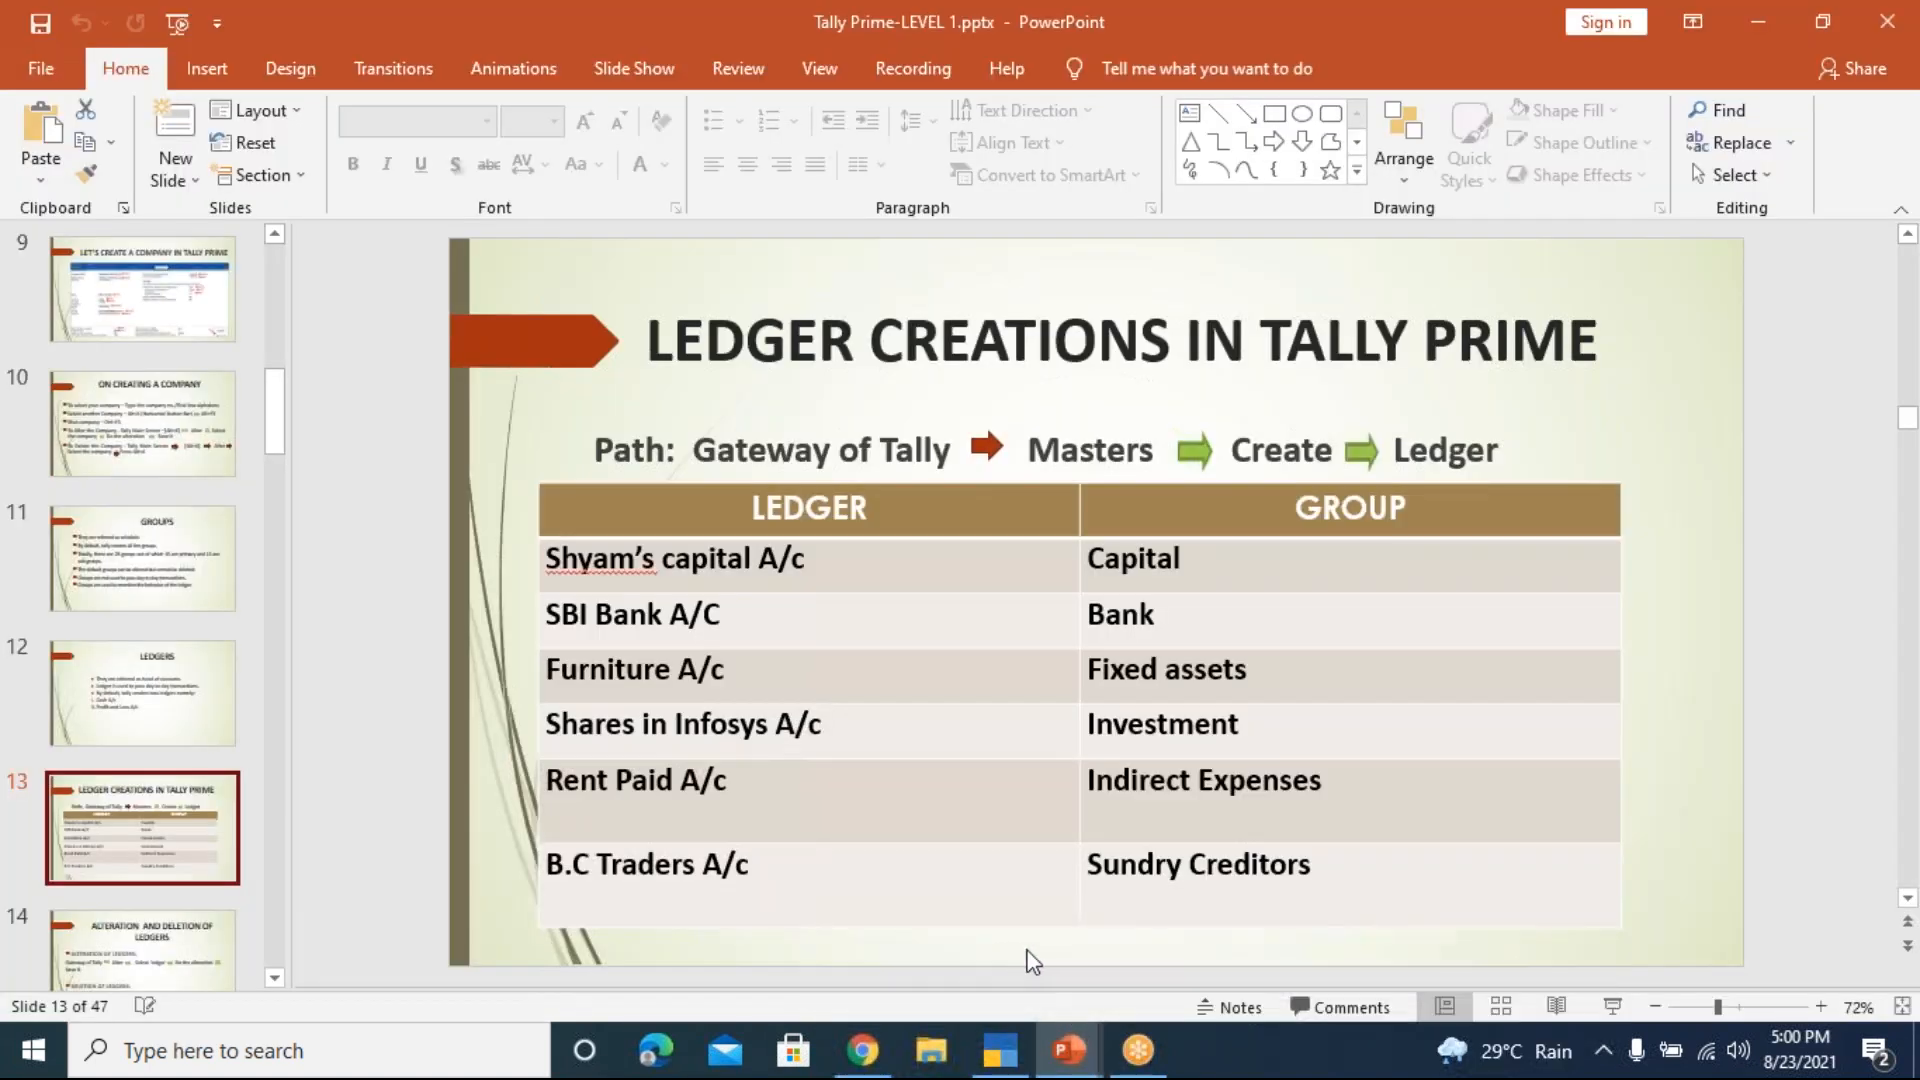
{"action": "left_click", "coordinate": [1612, 1006]}
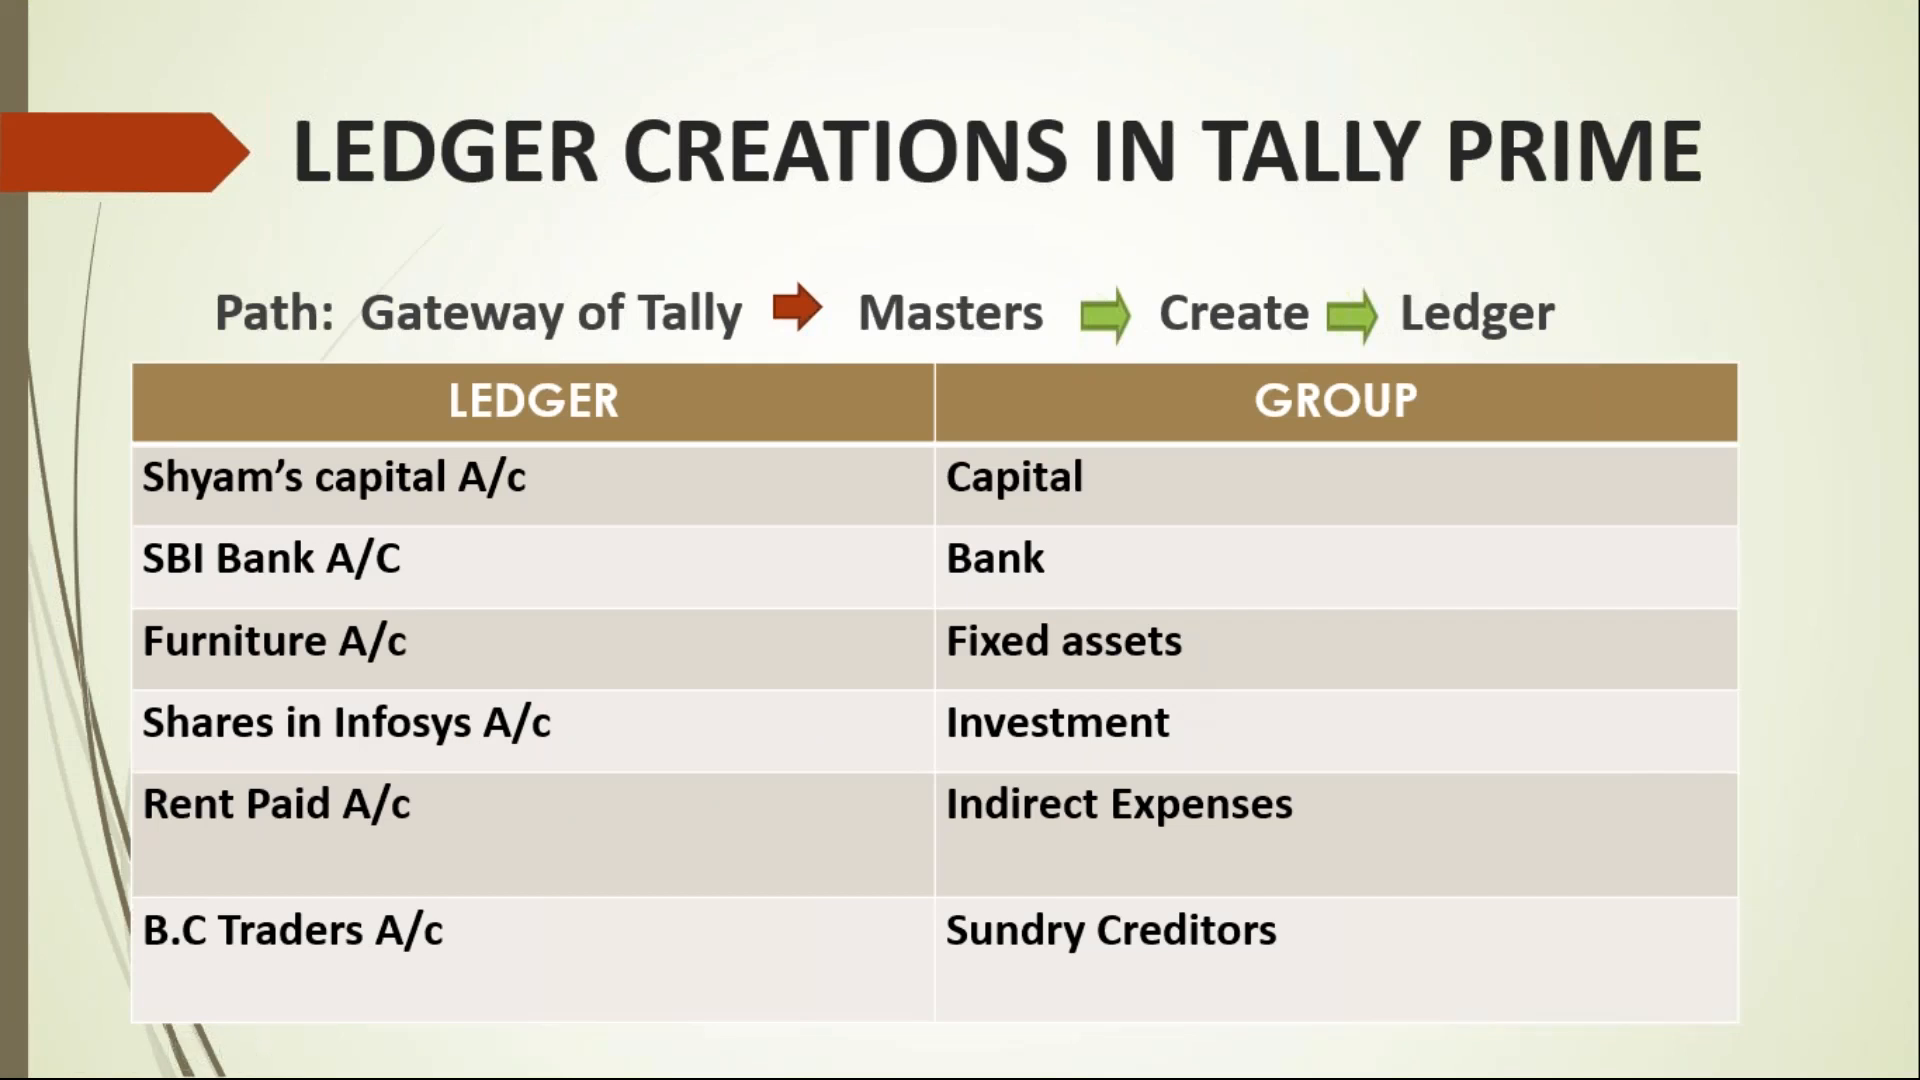
{"action": "key", "text": "Escape"}
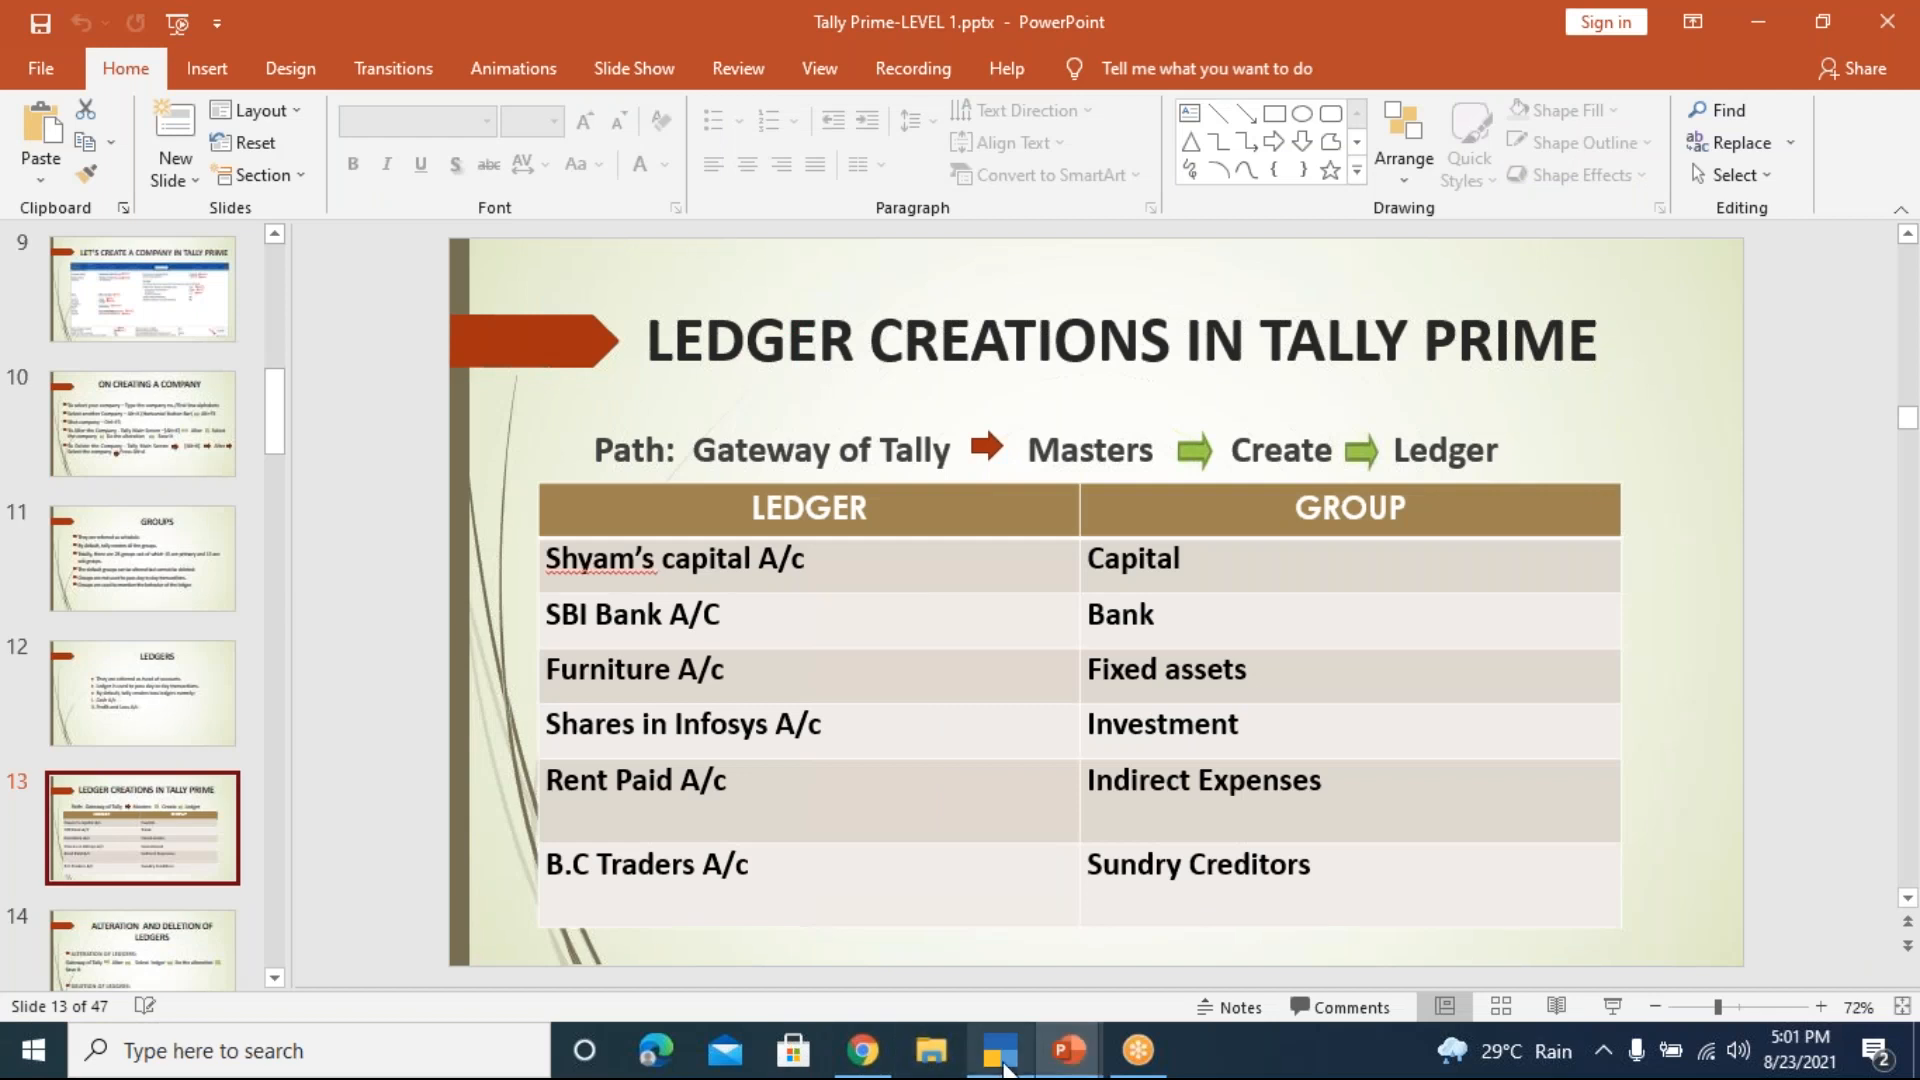
Return to TallyPrime, name the new ledger Furniture A/c and place it under the Fixed Assets group
{"action": "left_click", "coordinate": [1001, 1066]}
{"action": "type", "text": "Fu"}
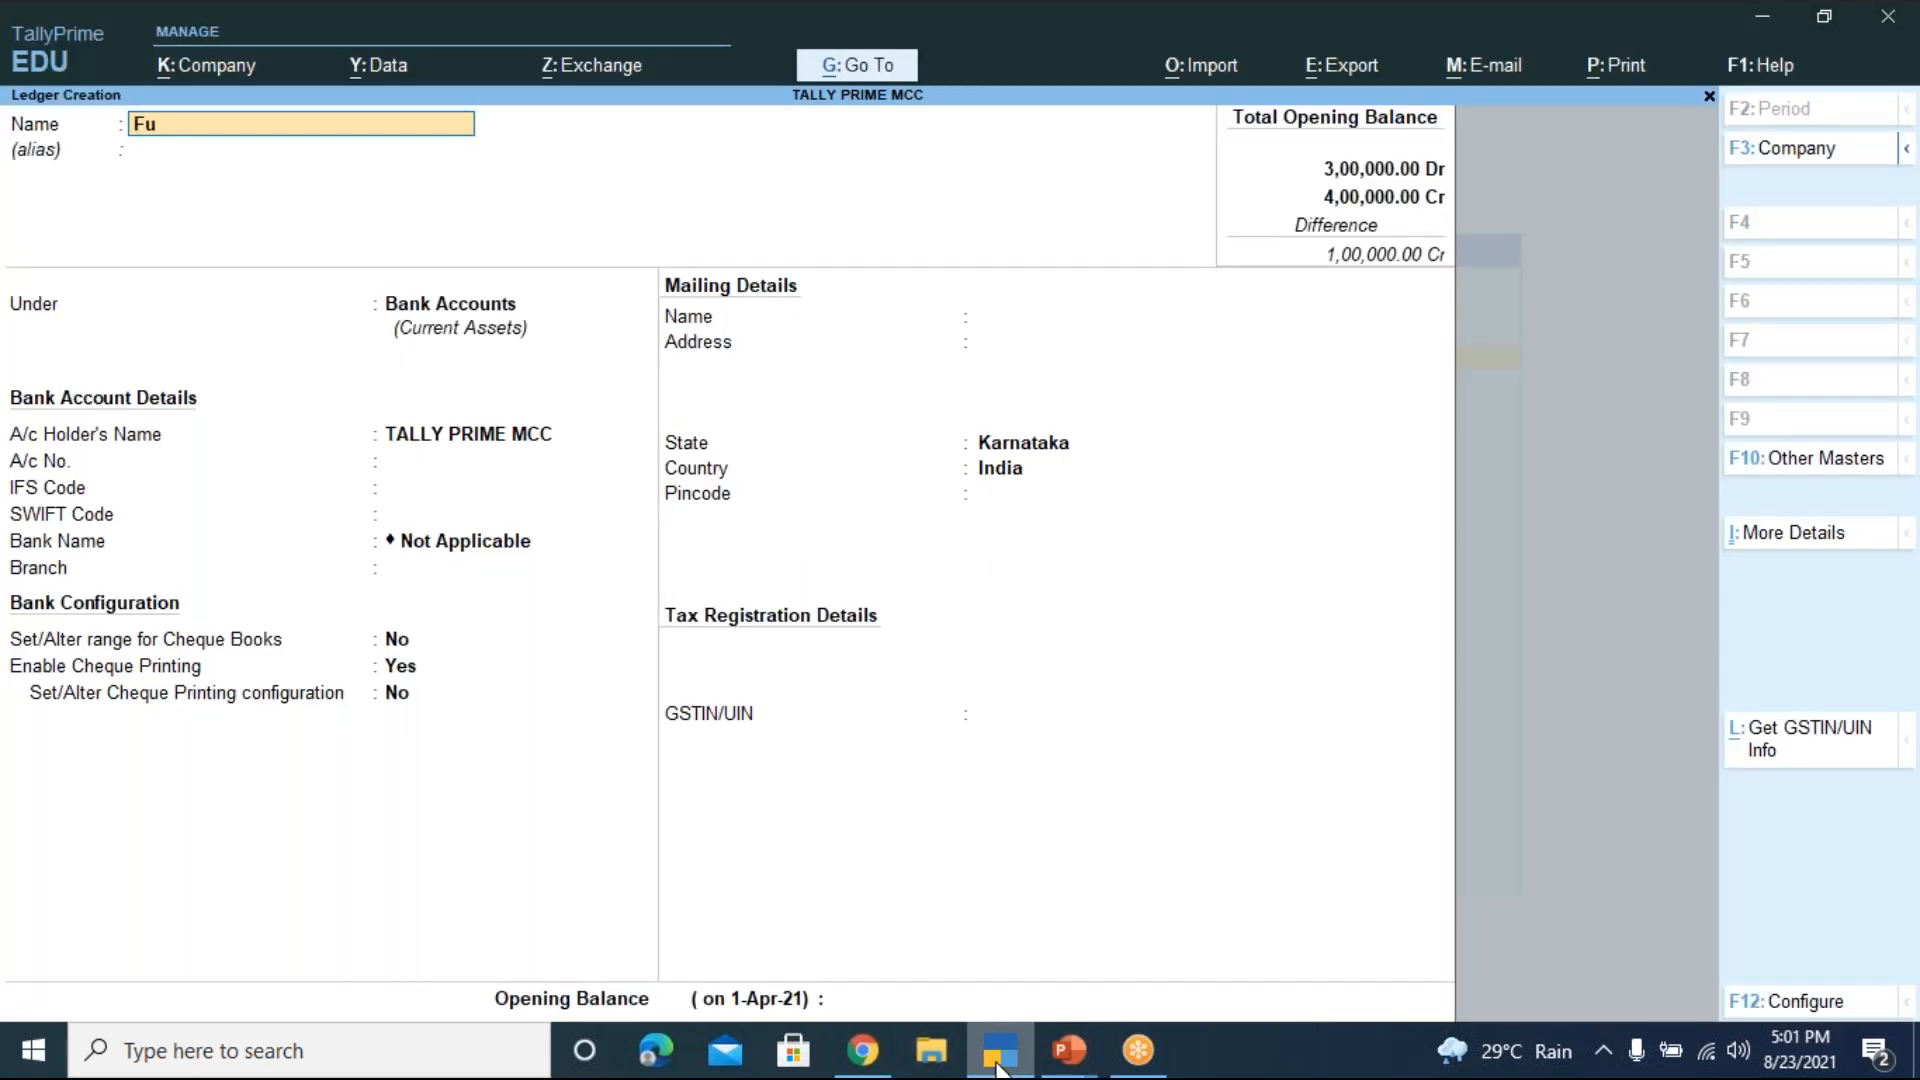
{"action": "type", "text": "rniture A/c"}
{"action": "key", "text": "Return"}
{"action": "key", "text": "Return"}
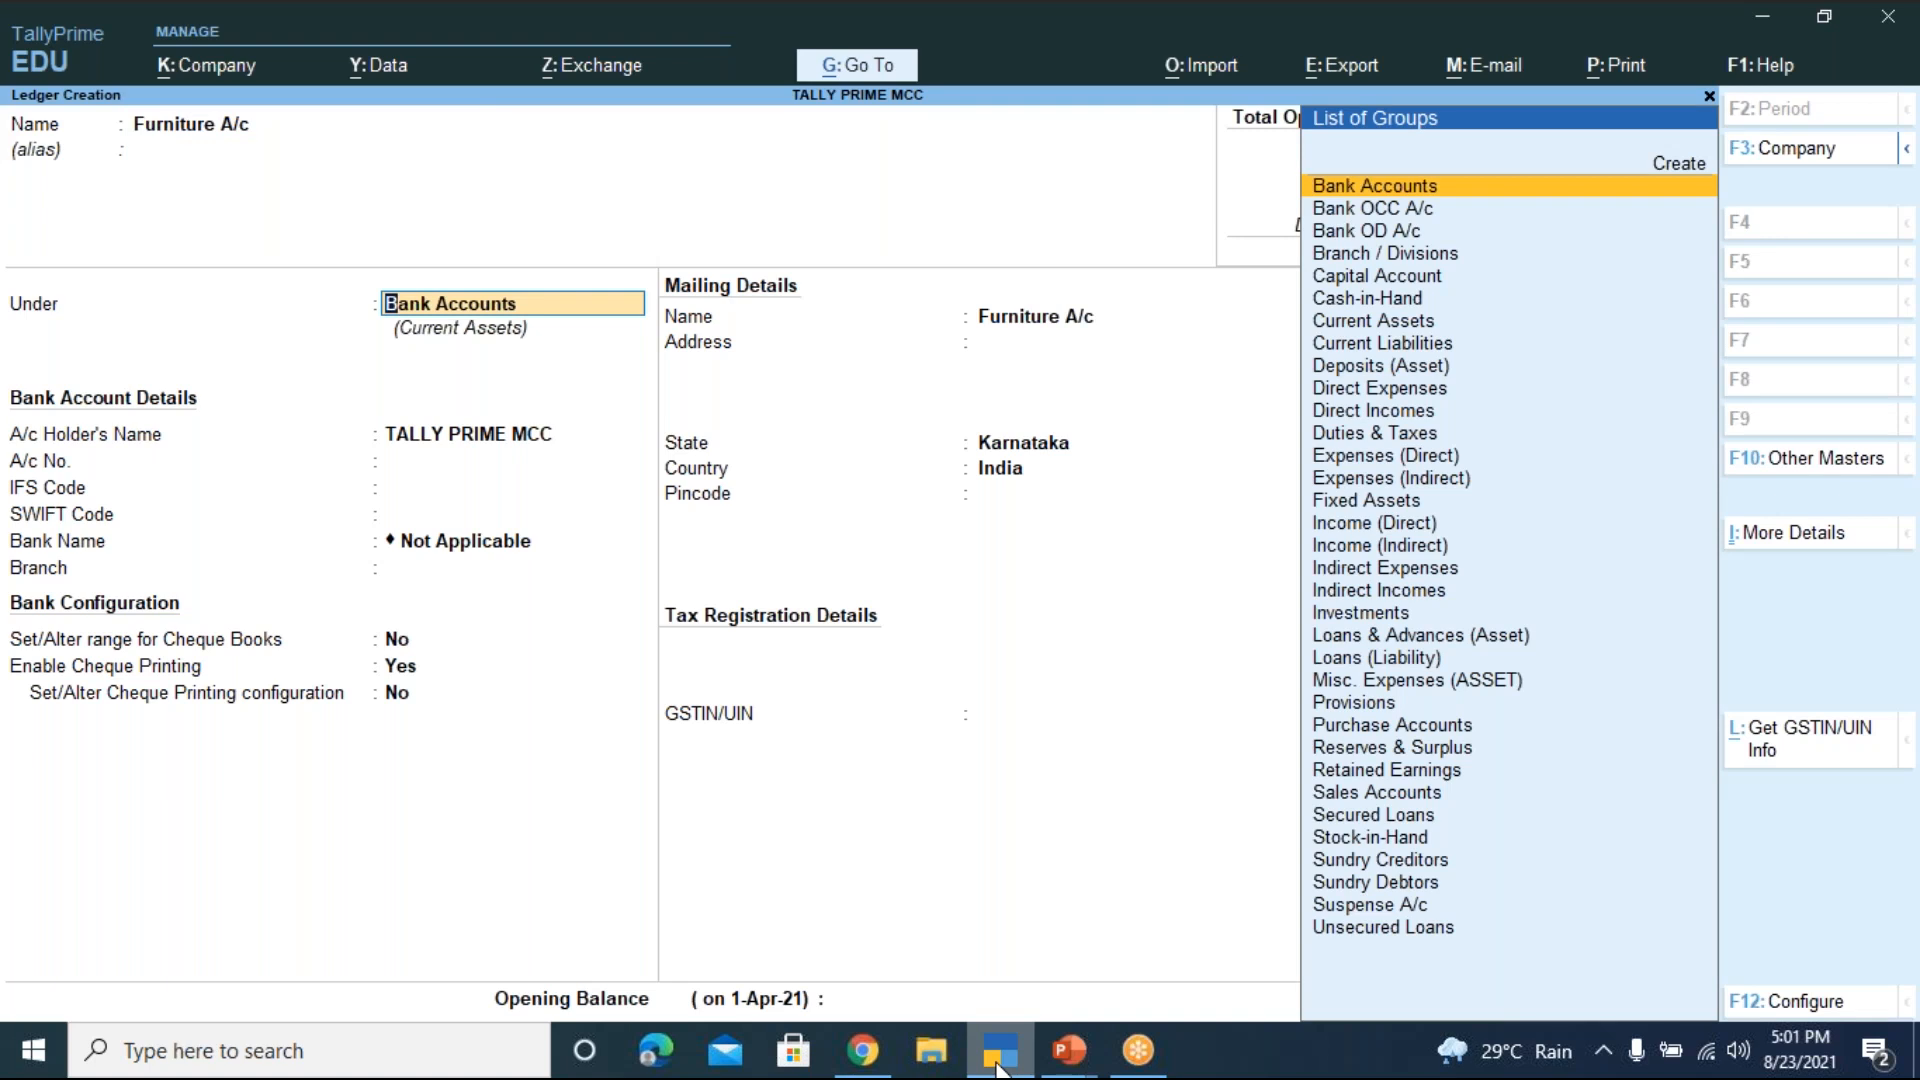
{"action": "type", "text": "Fi"}
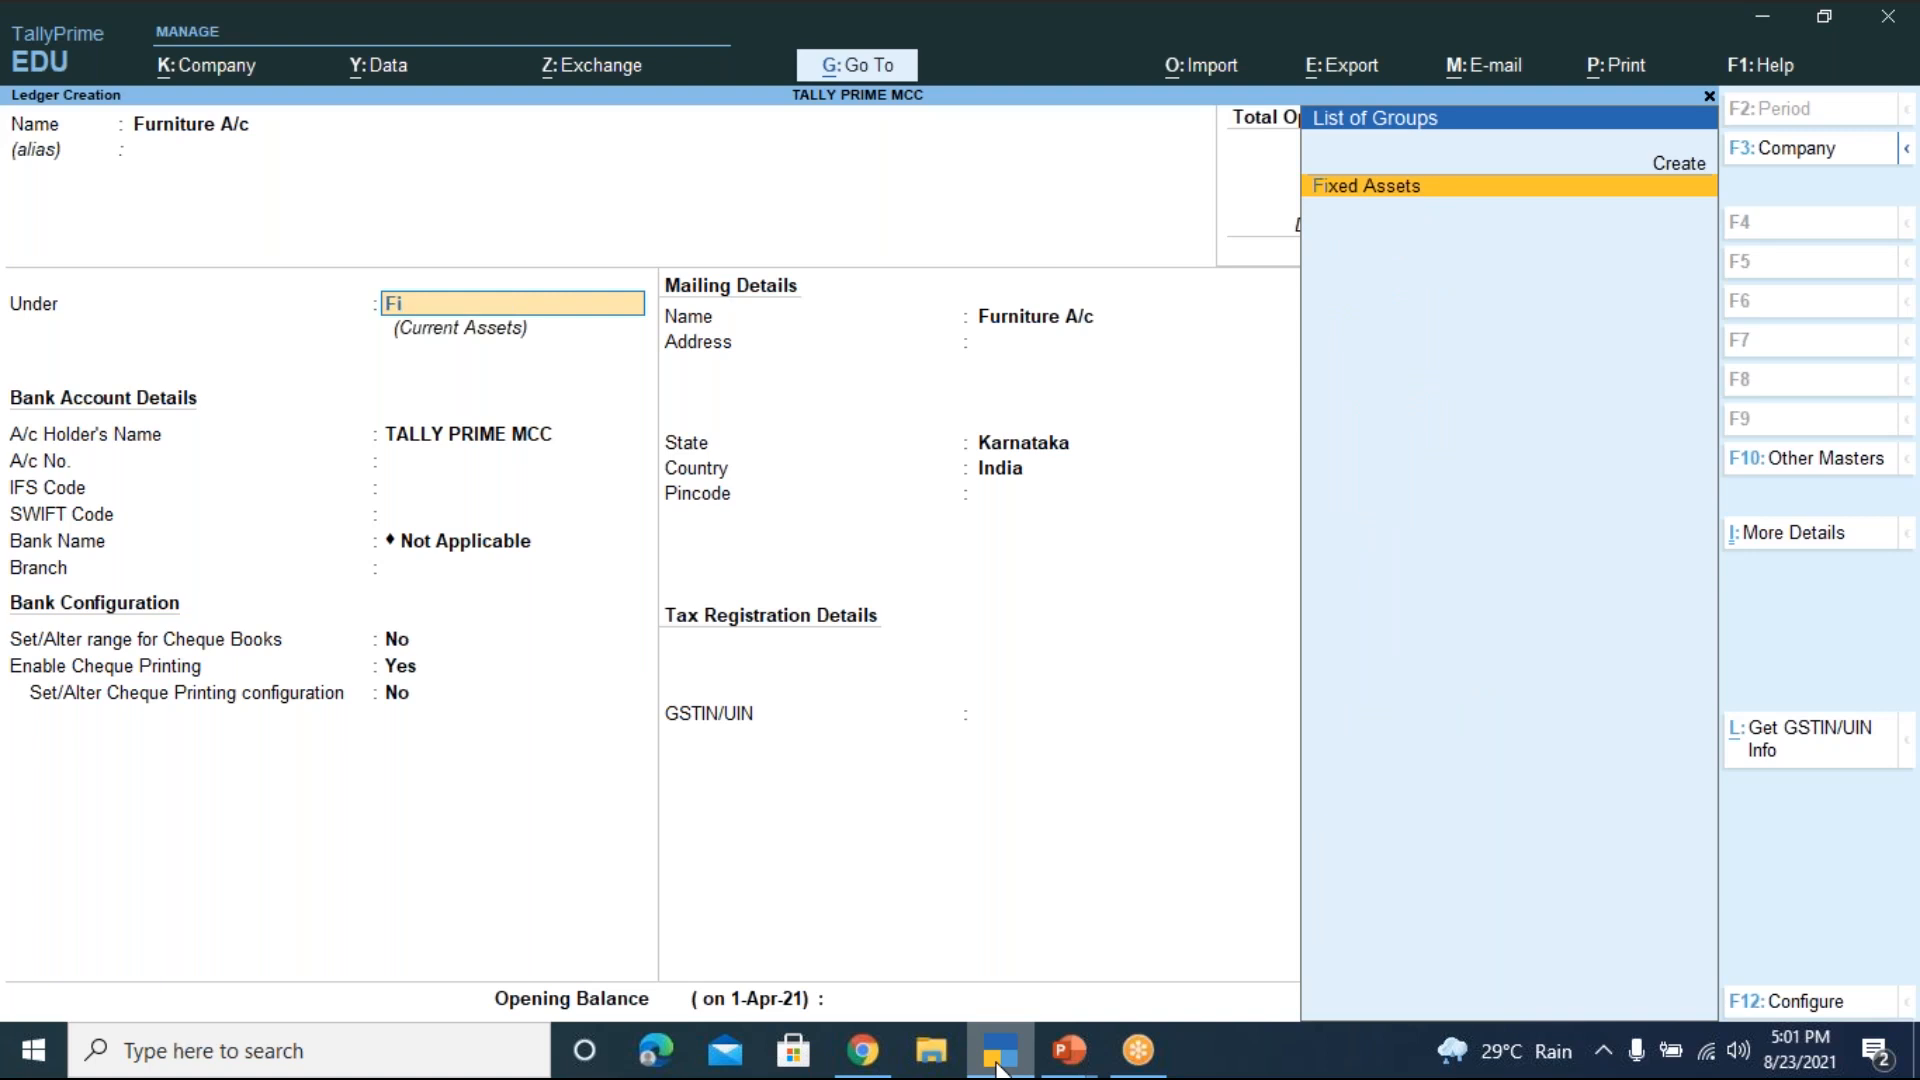
{"action": "key", "text": "Return"}
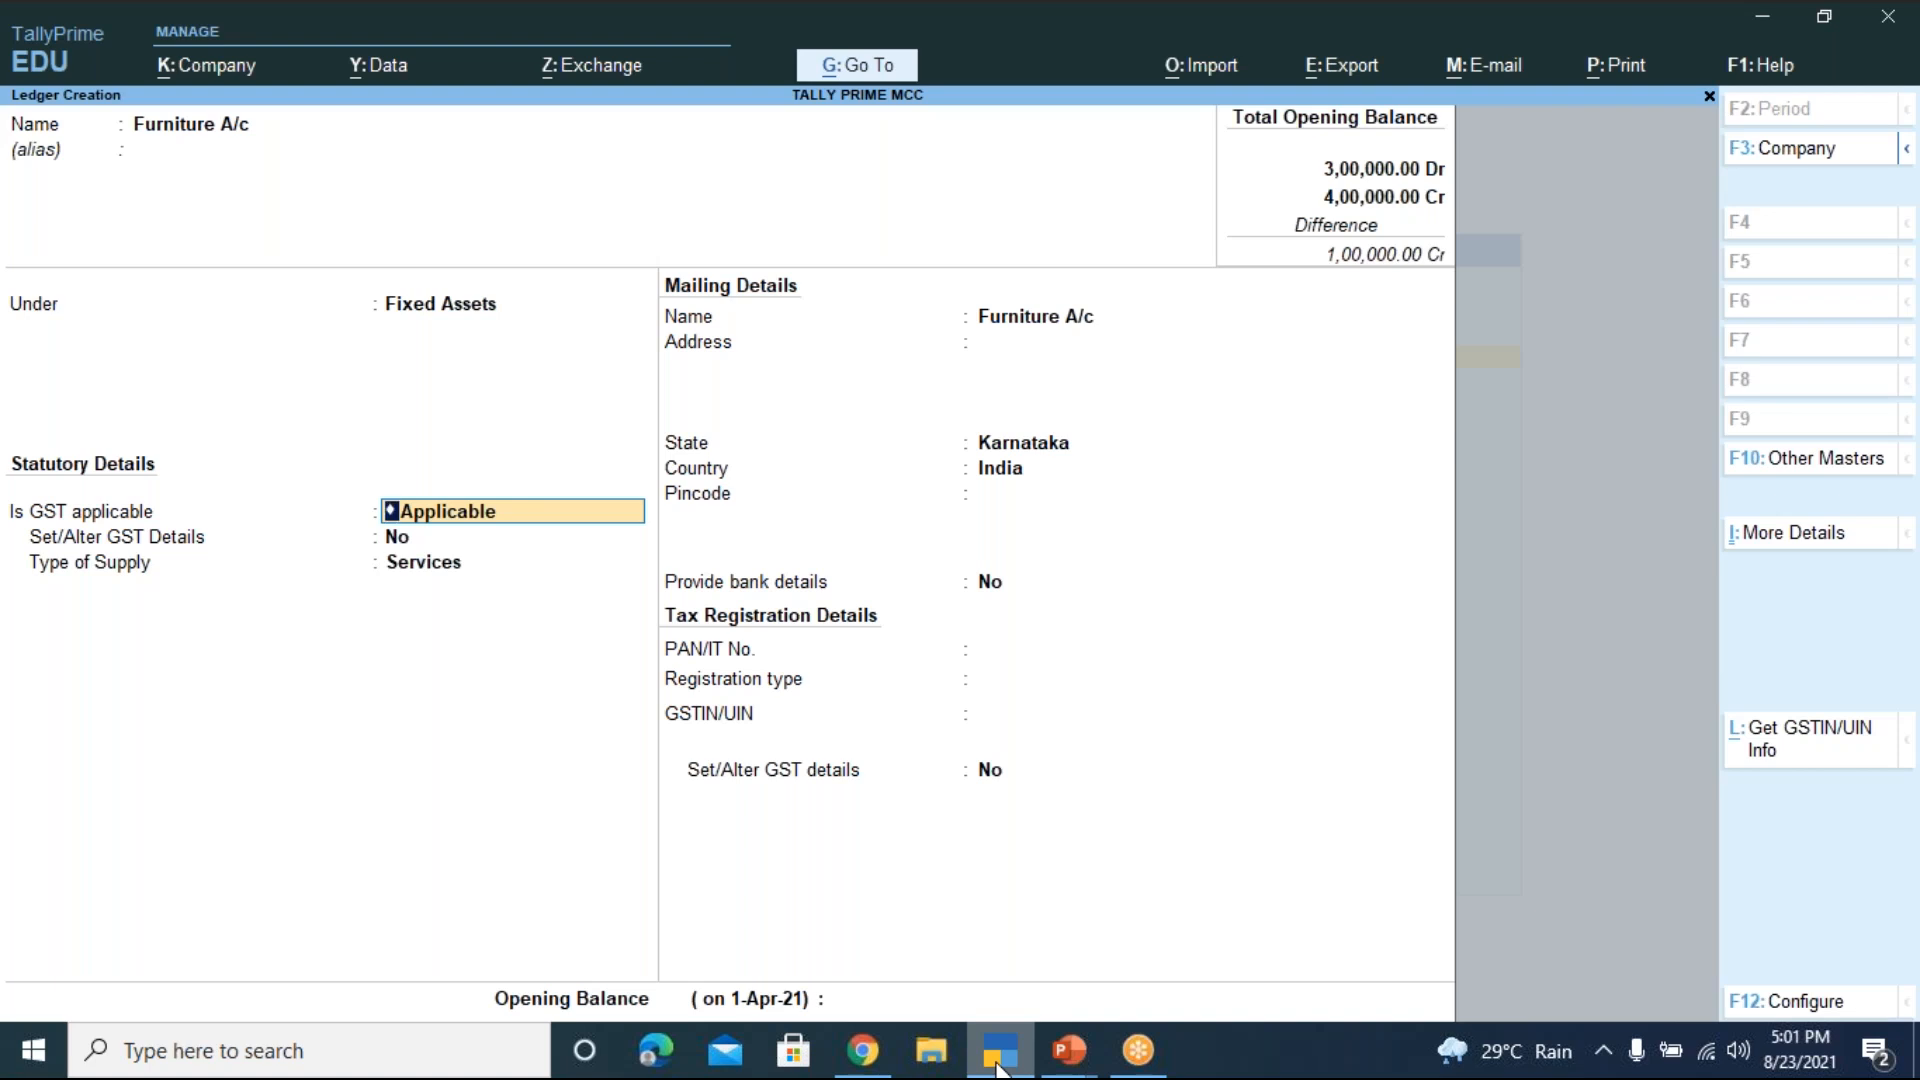
Clear the GST applicability of Furniture A/c and use Go To to start Alter Master with the ledger form still open
{"action": "key", "text": "space"}
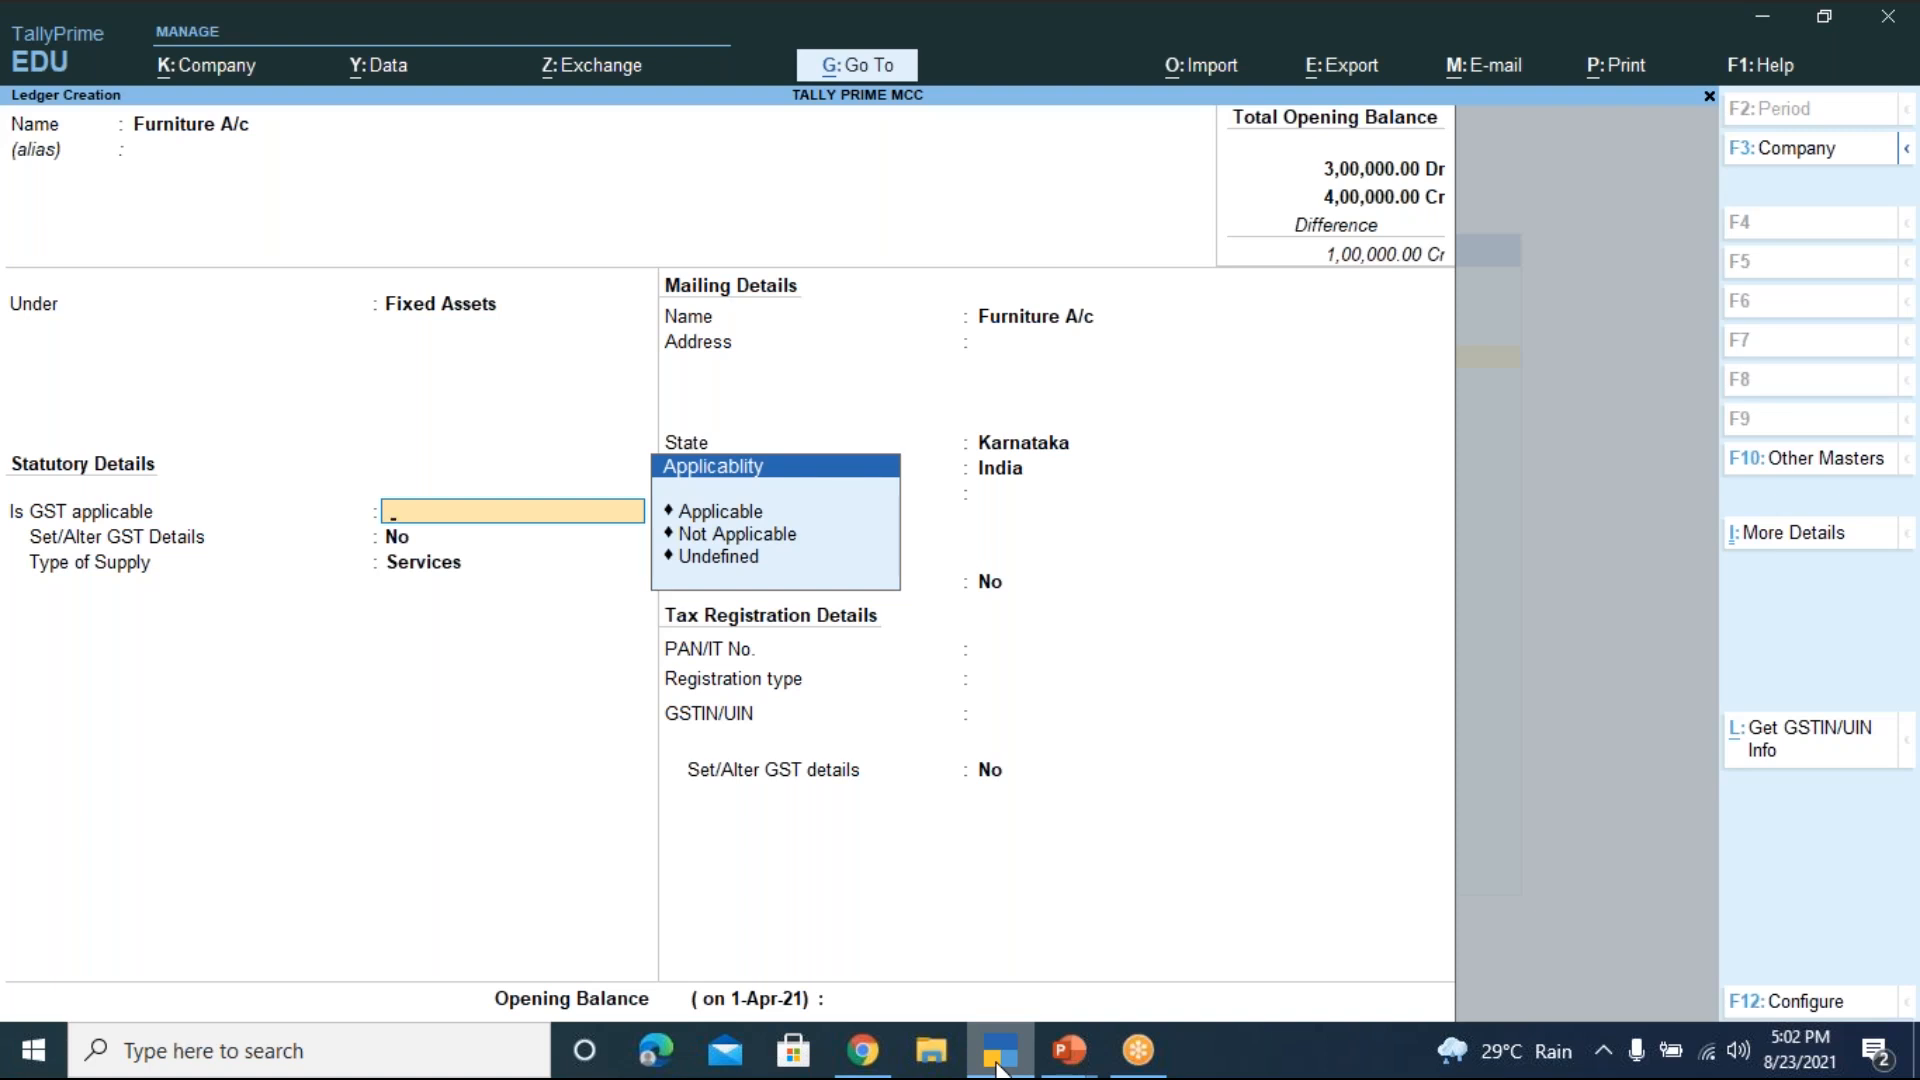
{"action": "key", "text": "alt"}
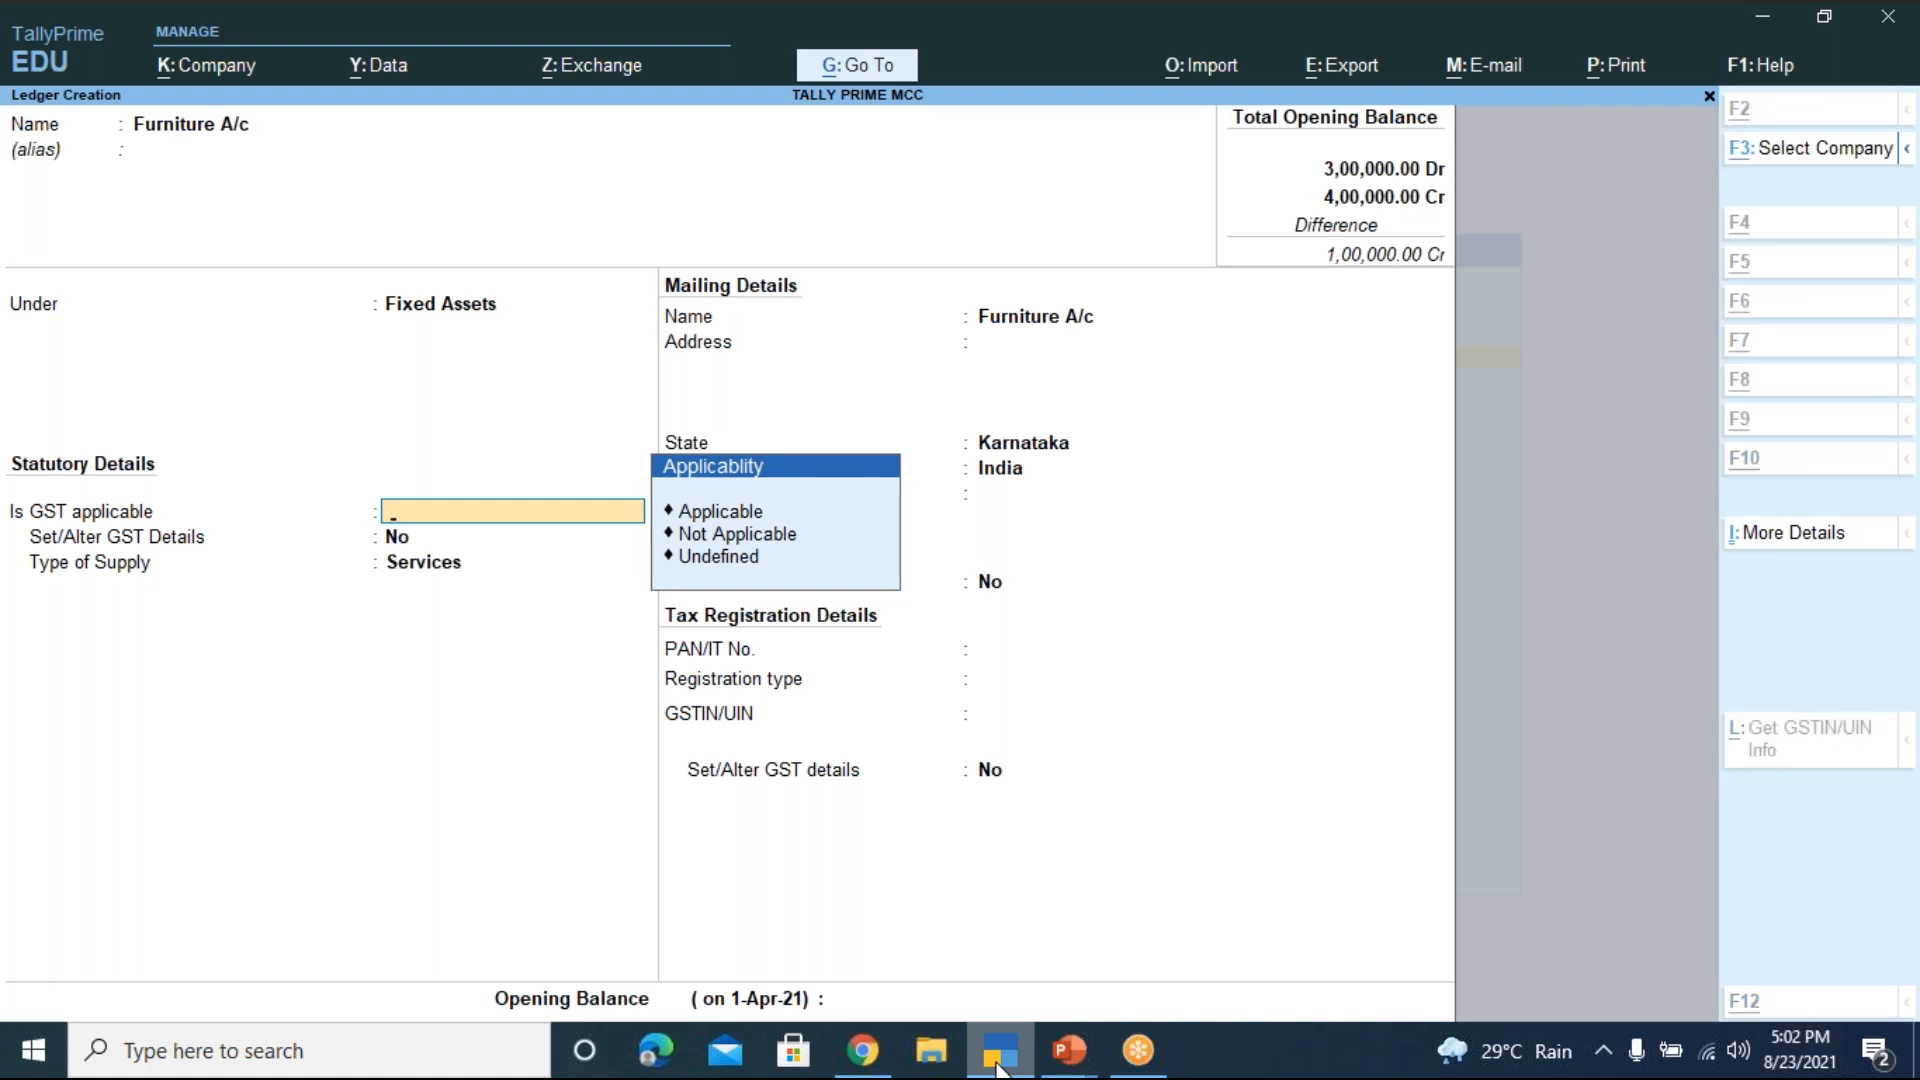
{"action": "key", "text": "alt+g"}
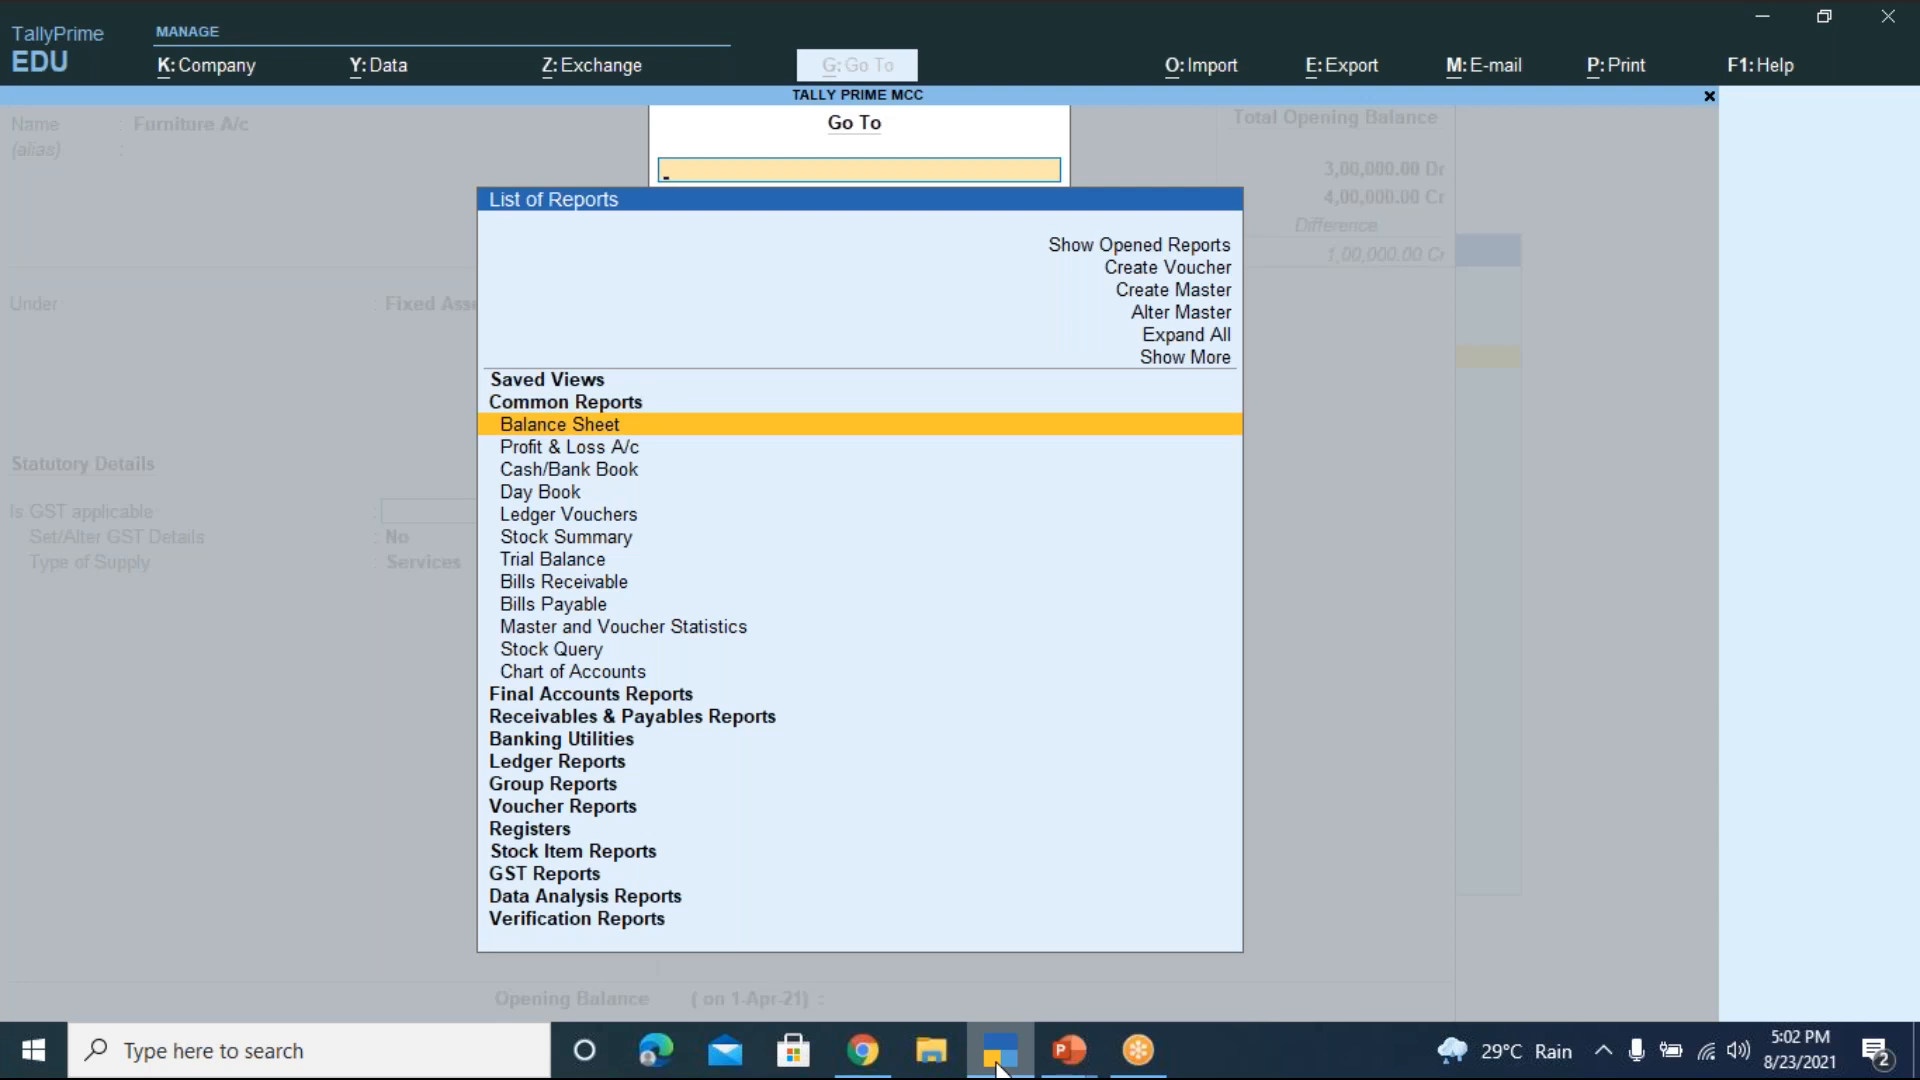
{"action": "key", "text": "Up"}
{"action": "key", "text": "Up"}
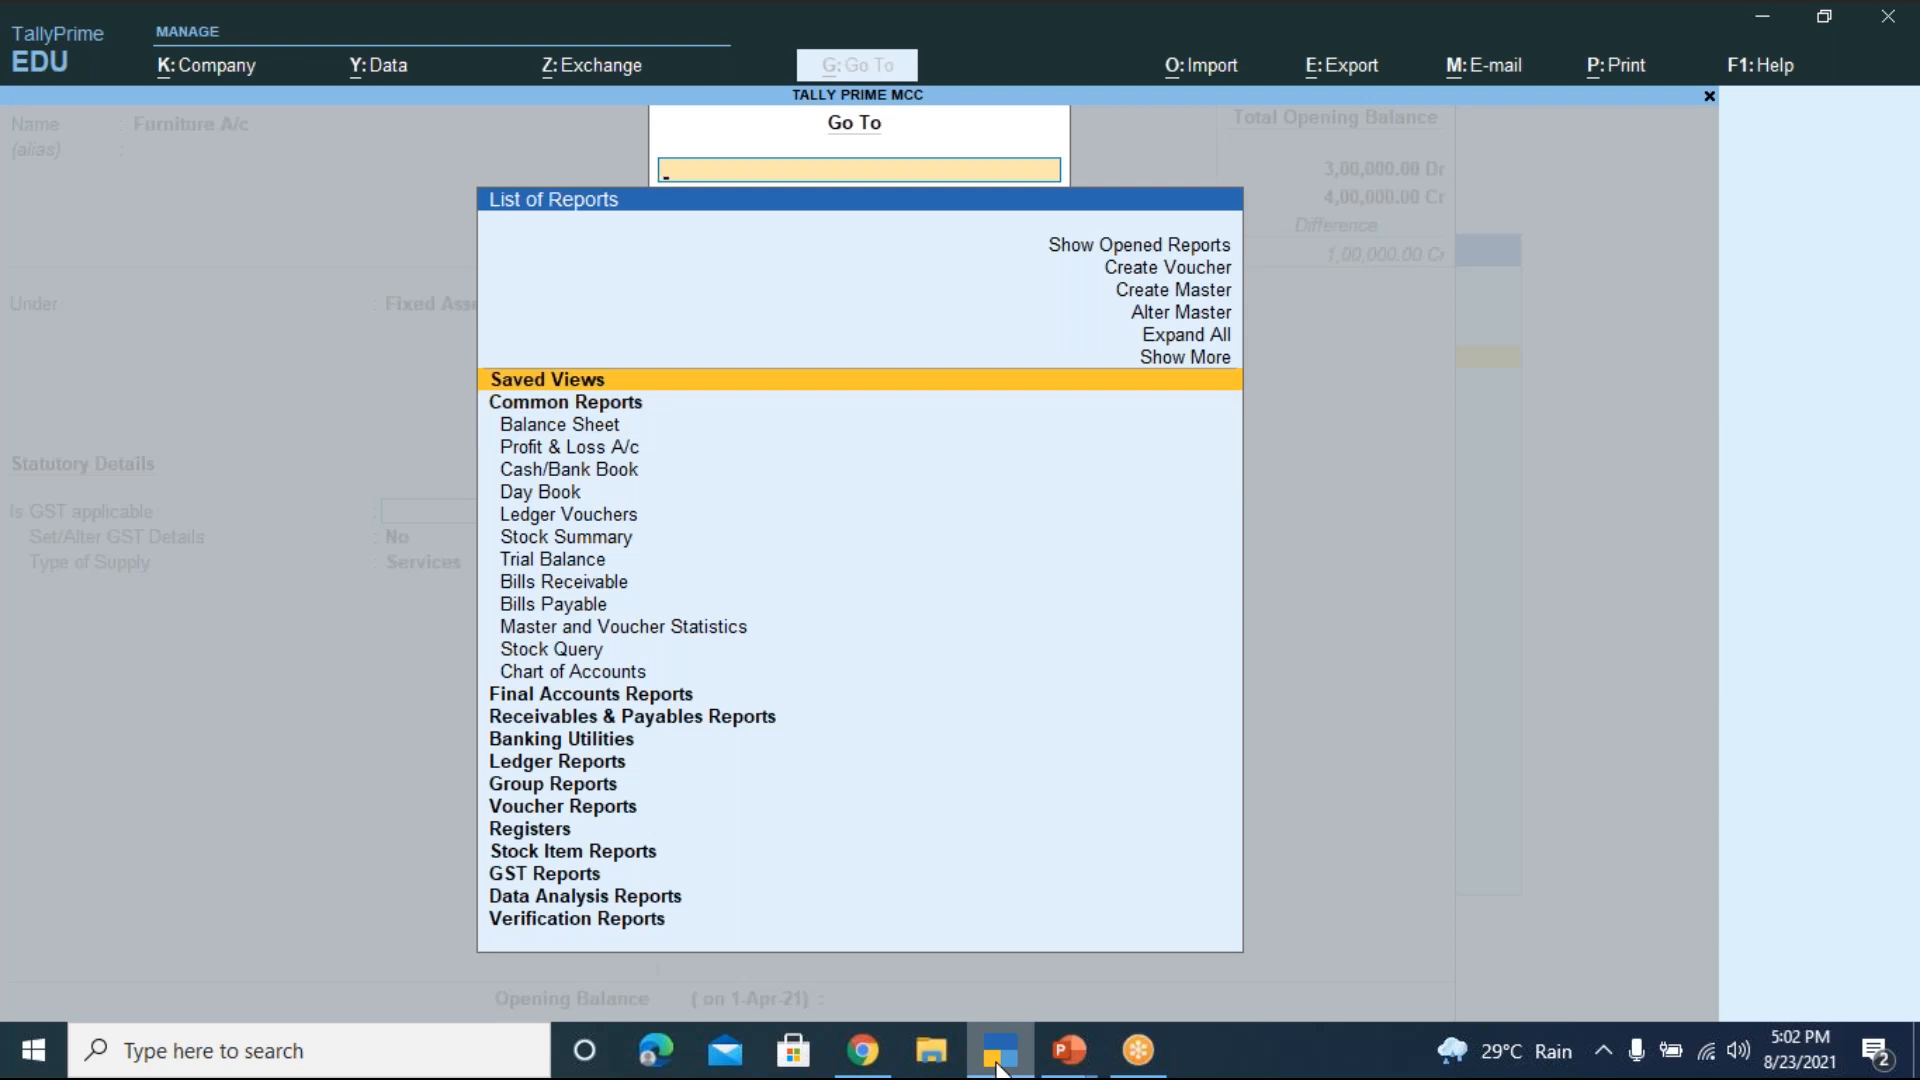
{"action": "key", "text": "Up"}
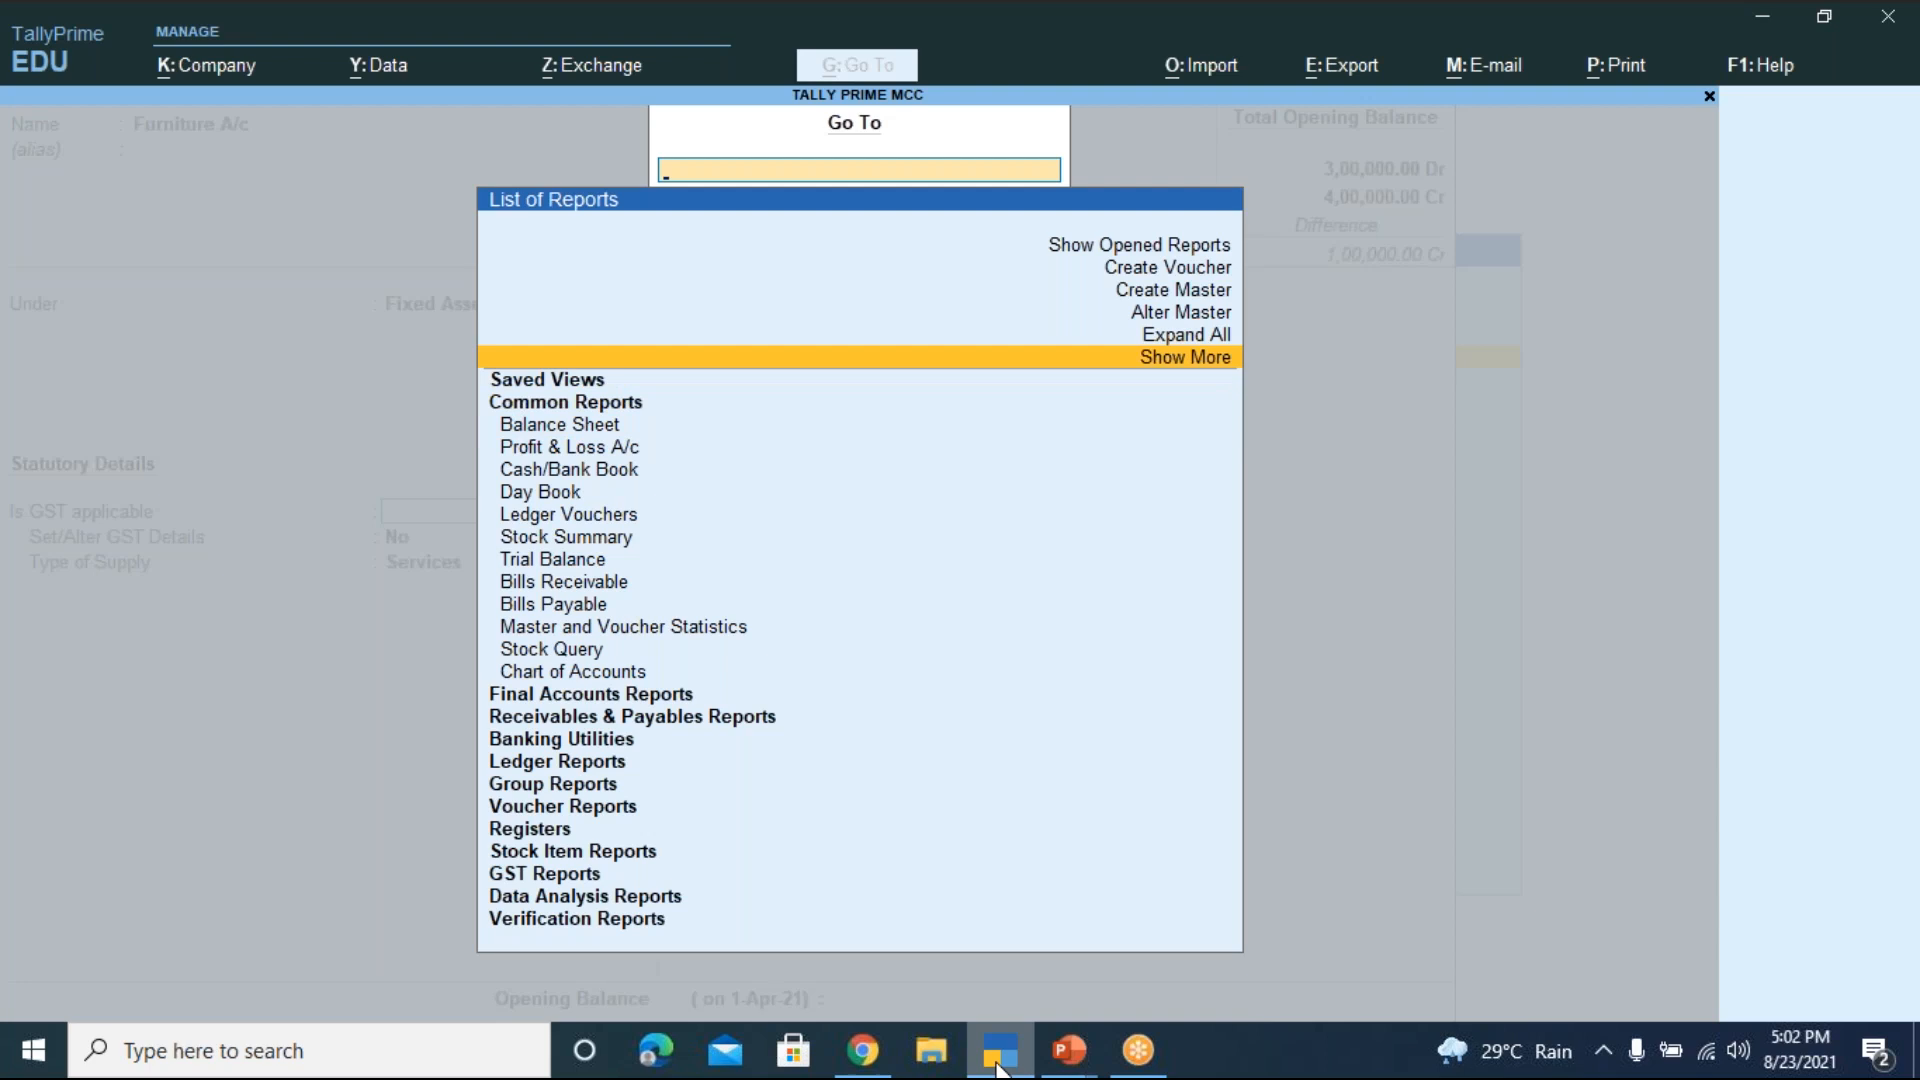
{"action": "key", "text": "Up"}
{"action": "key", "text": "Up"}
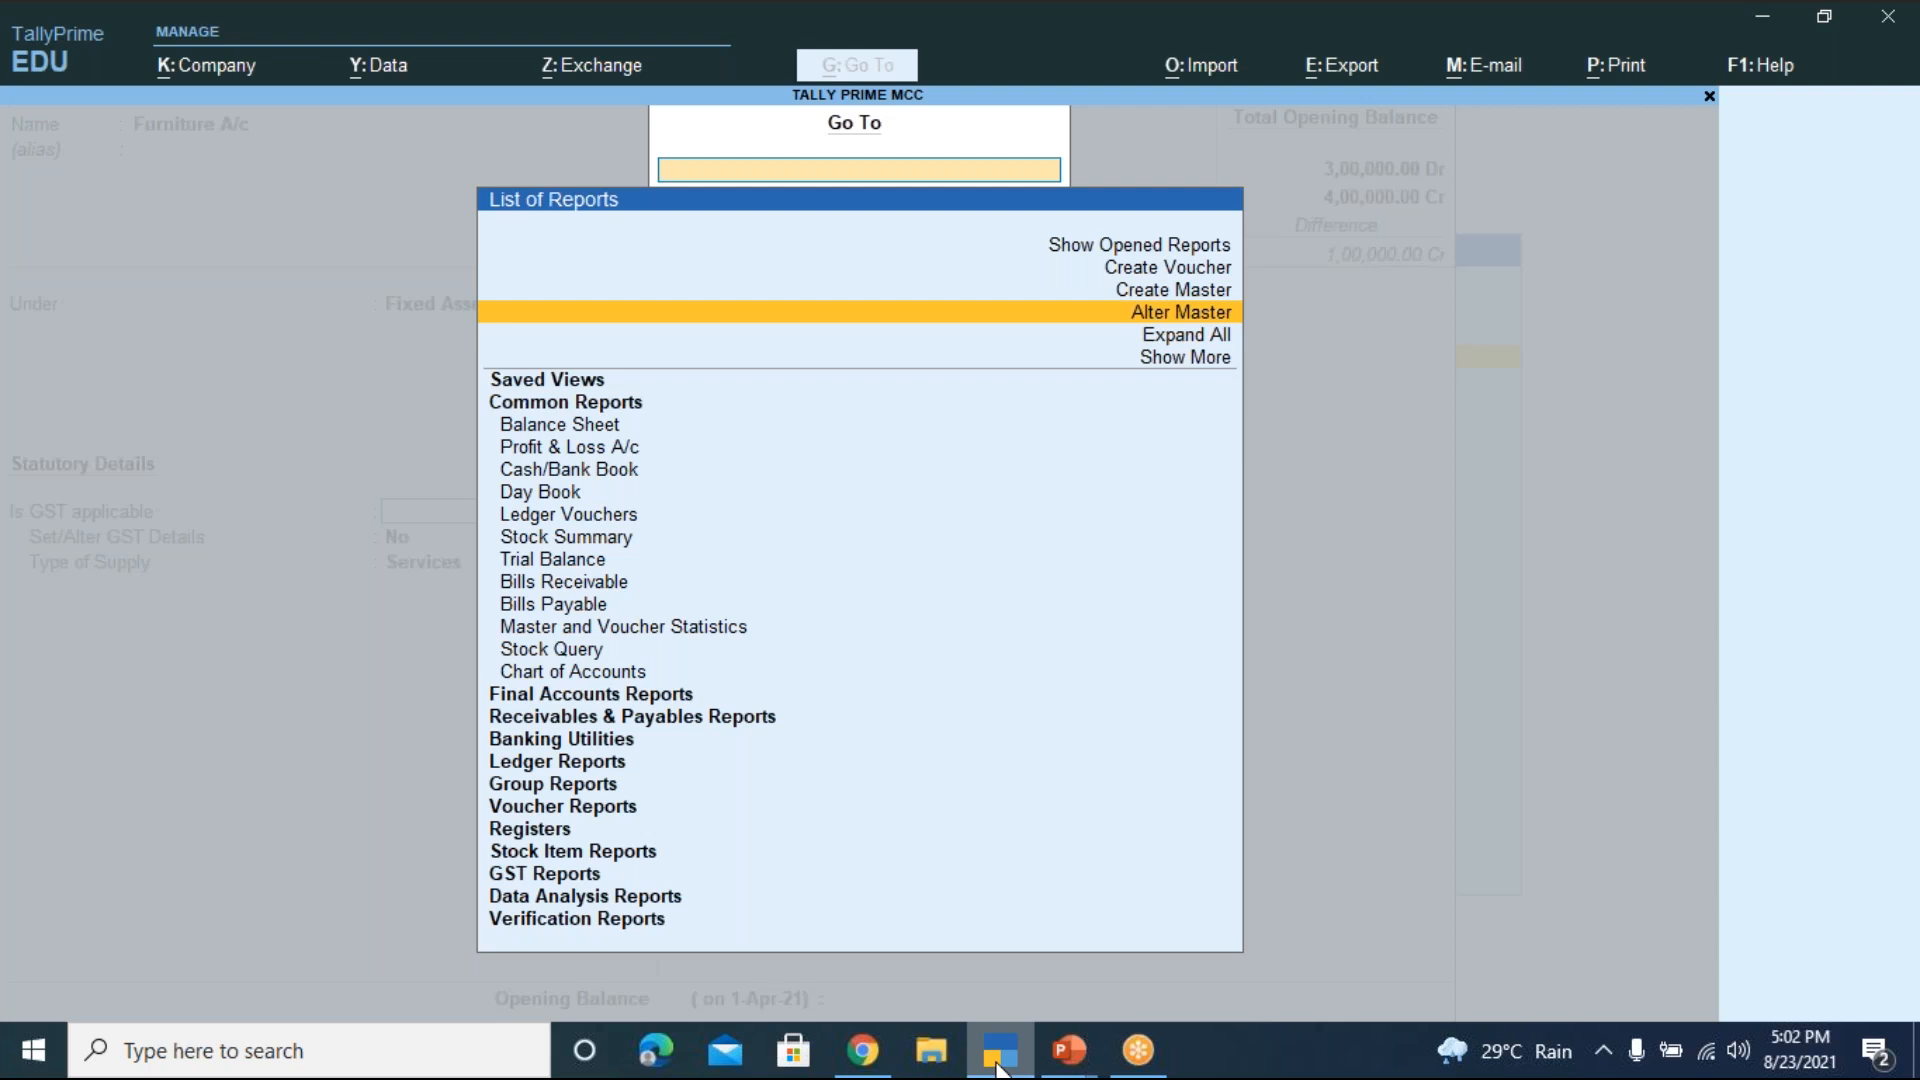
{"action": "key", "text": "Return"}
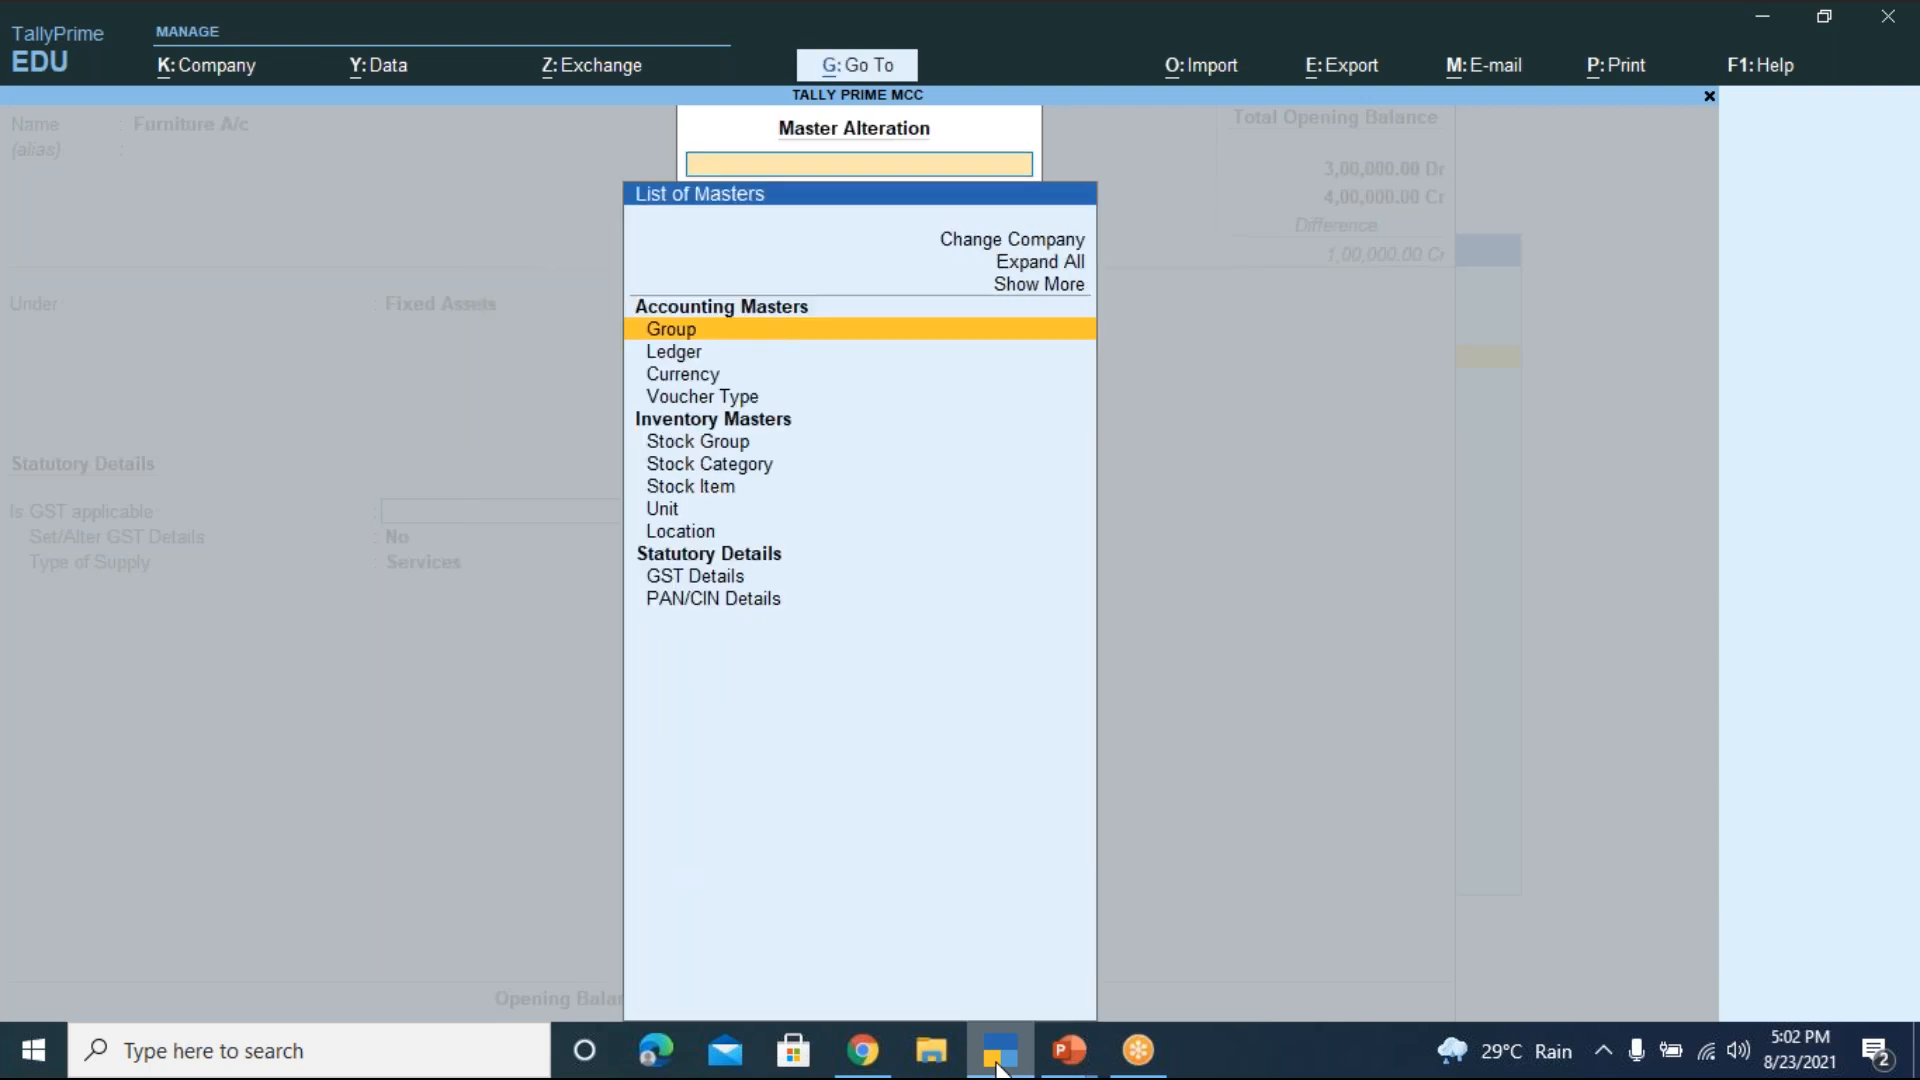
Choose the ledger masters for alteration and open the proprietor's capital ledger
{"action": "key", "text": "Down"}
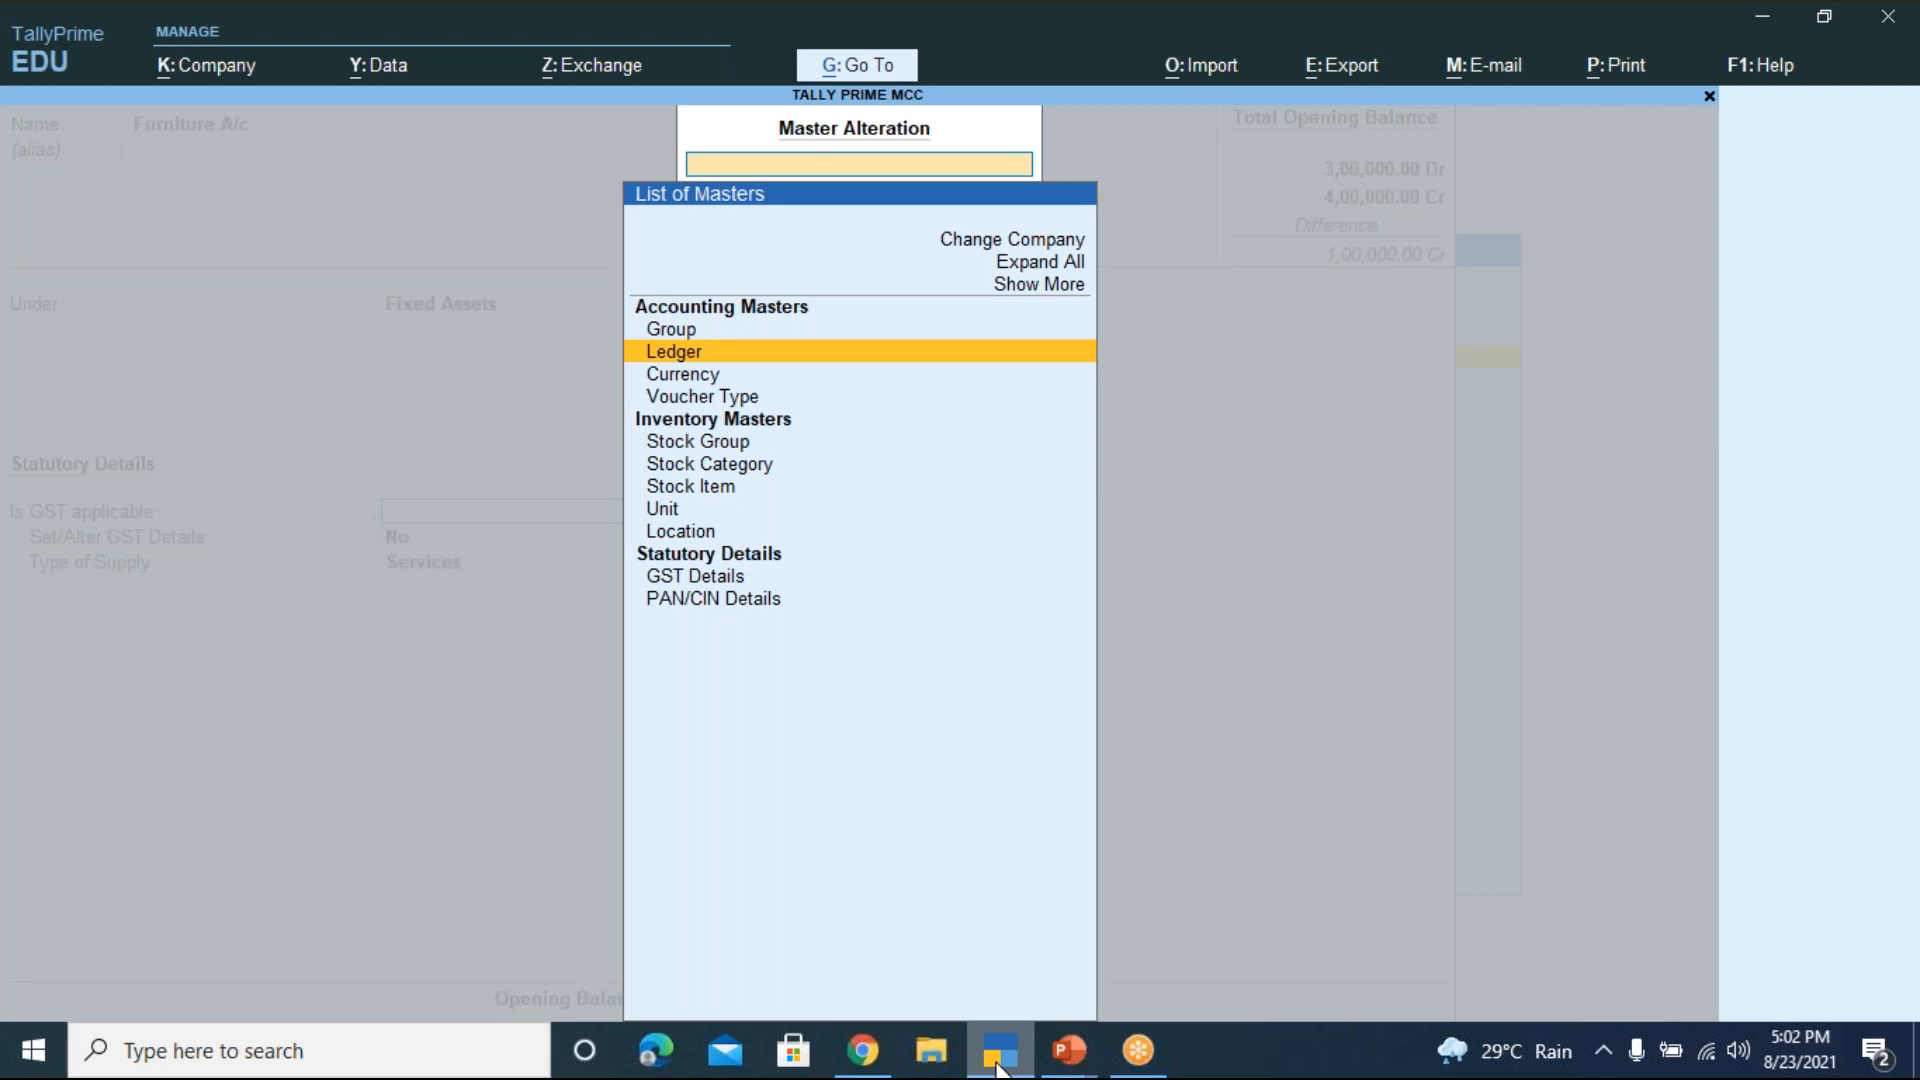
{"action": "key", "text": "Return"}
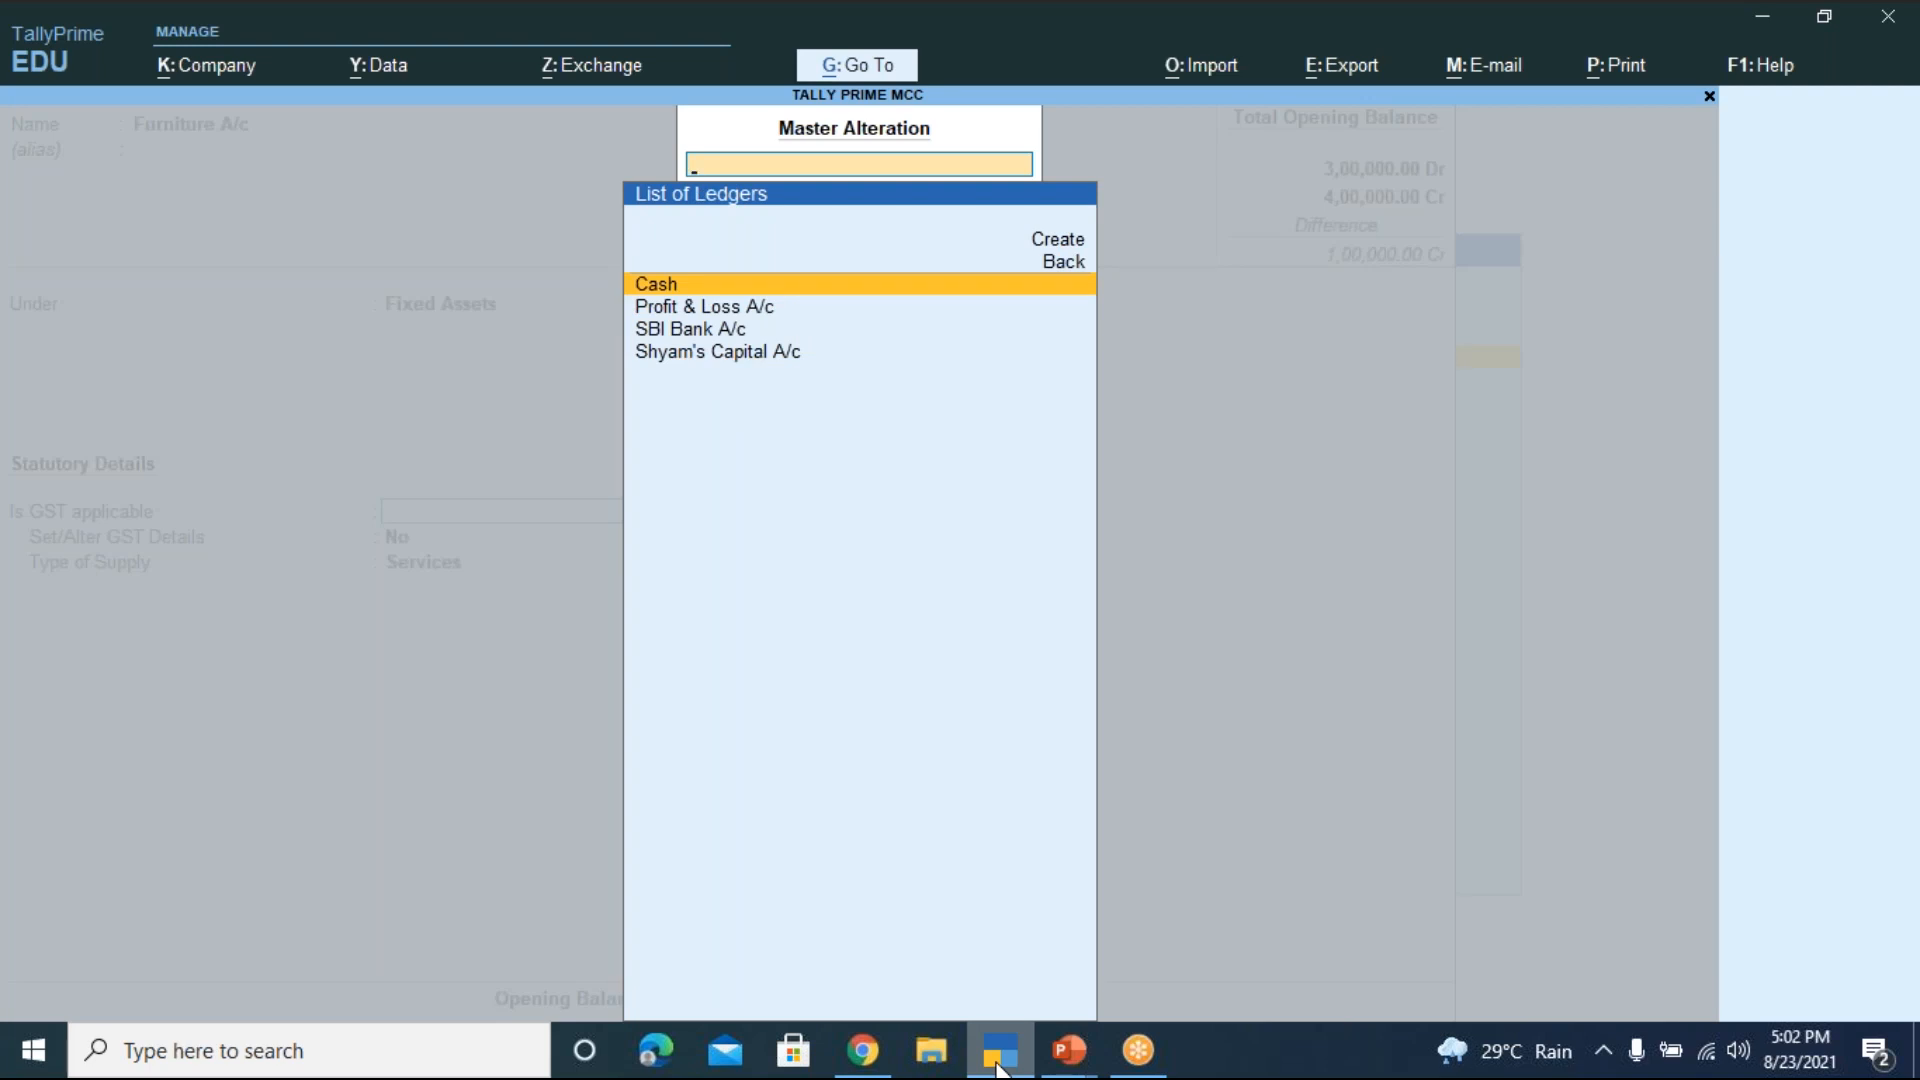
{"action": "key", "text": "Down"}
{"action": "key", "text": "Down"}
{"action": "key", "text": "Down"}
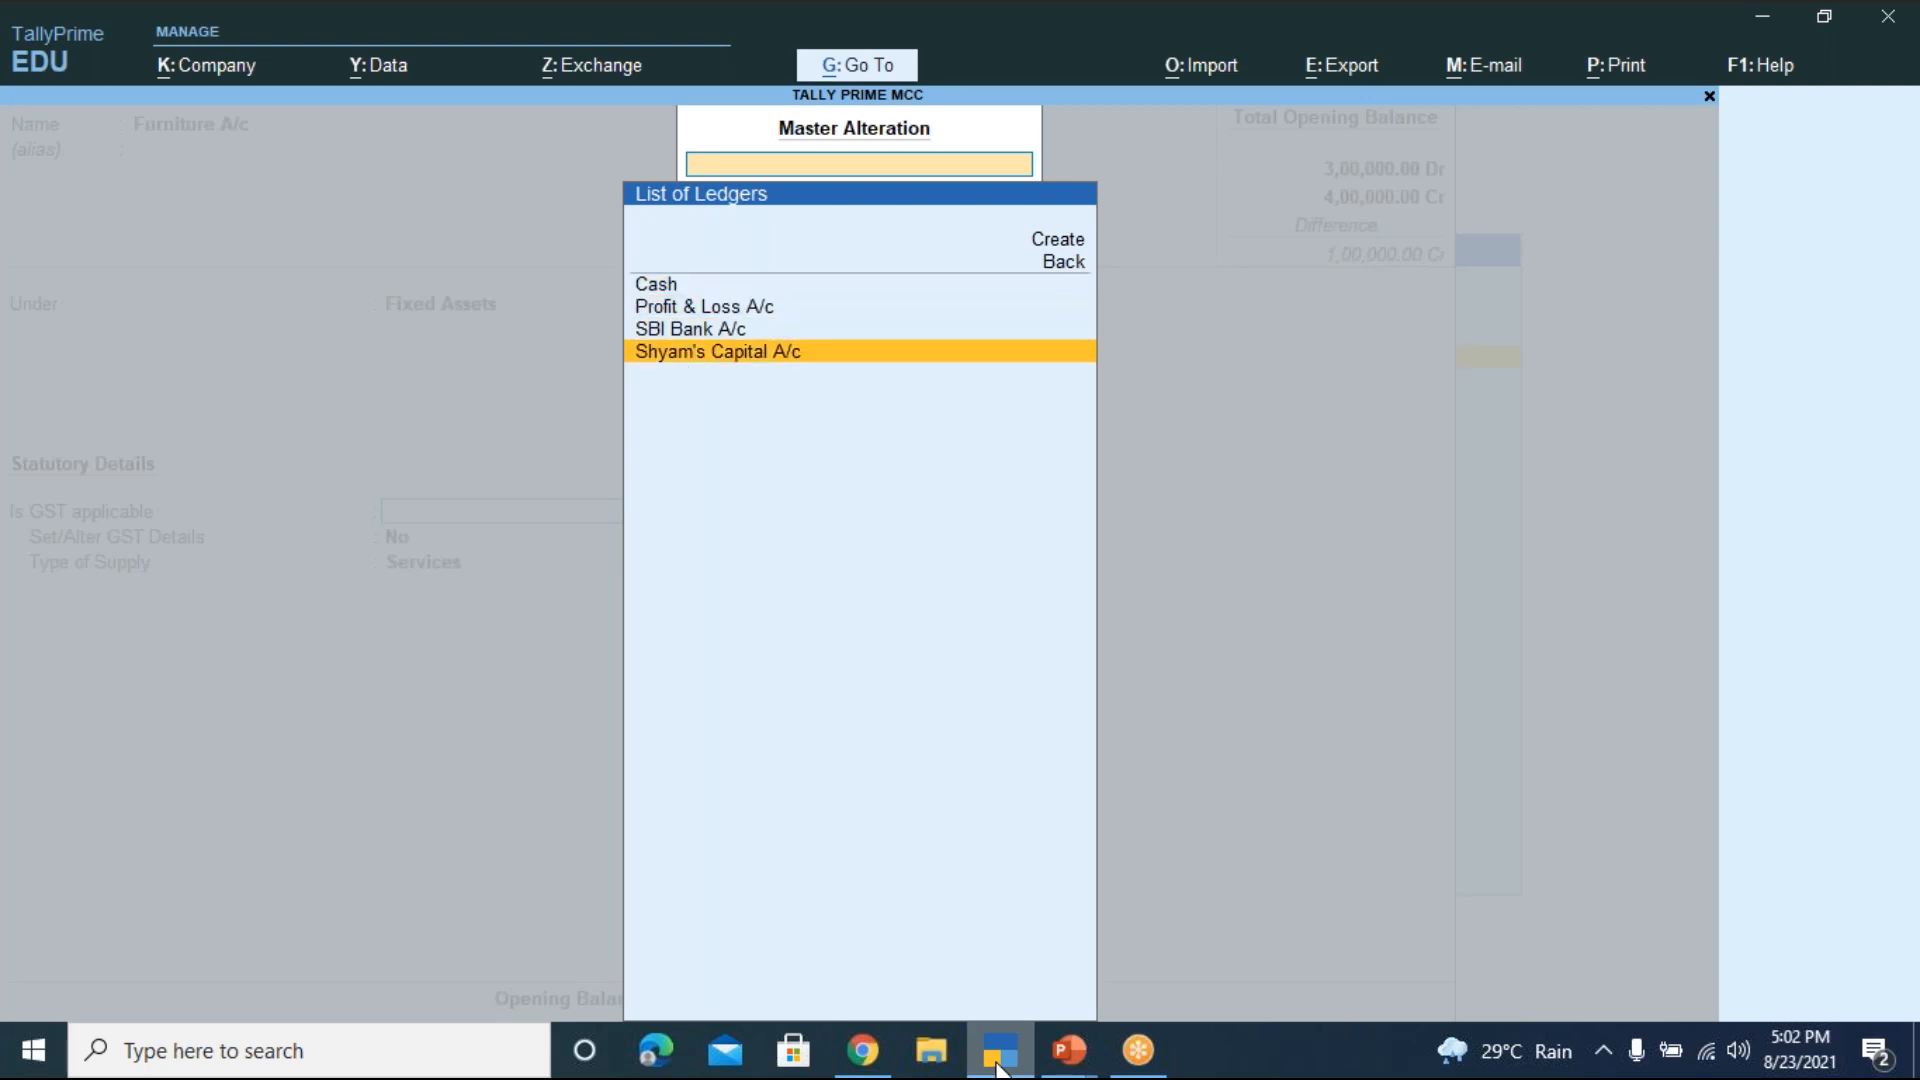
{"action": "key", "text": "Return"}
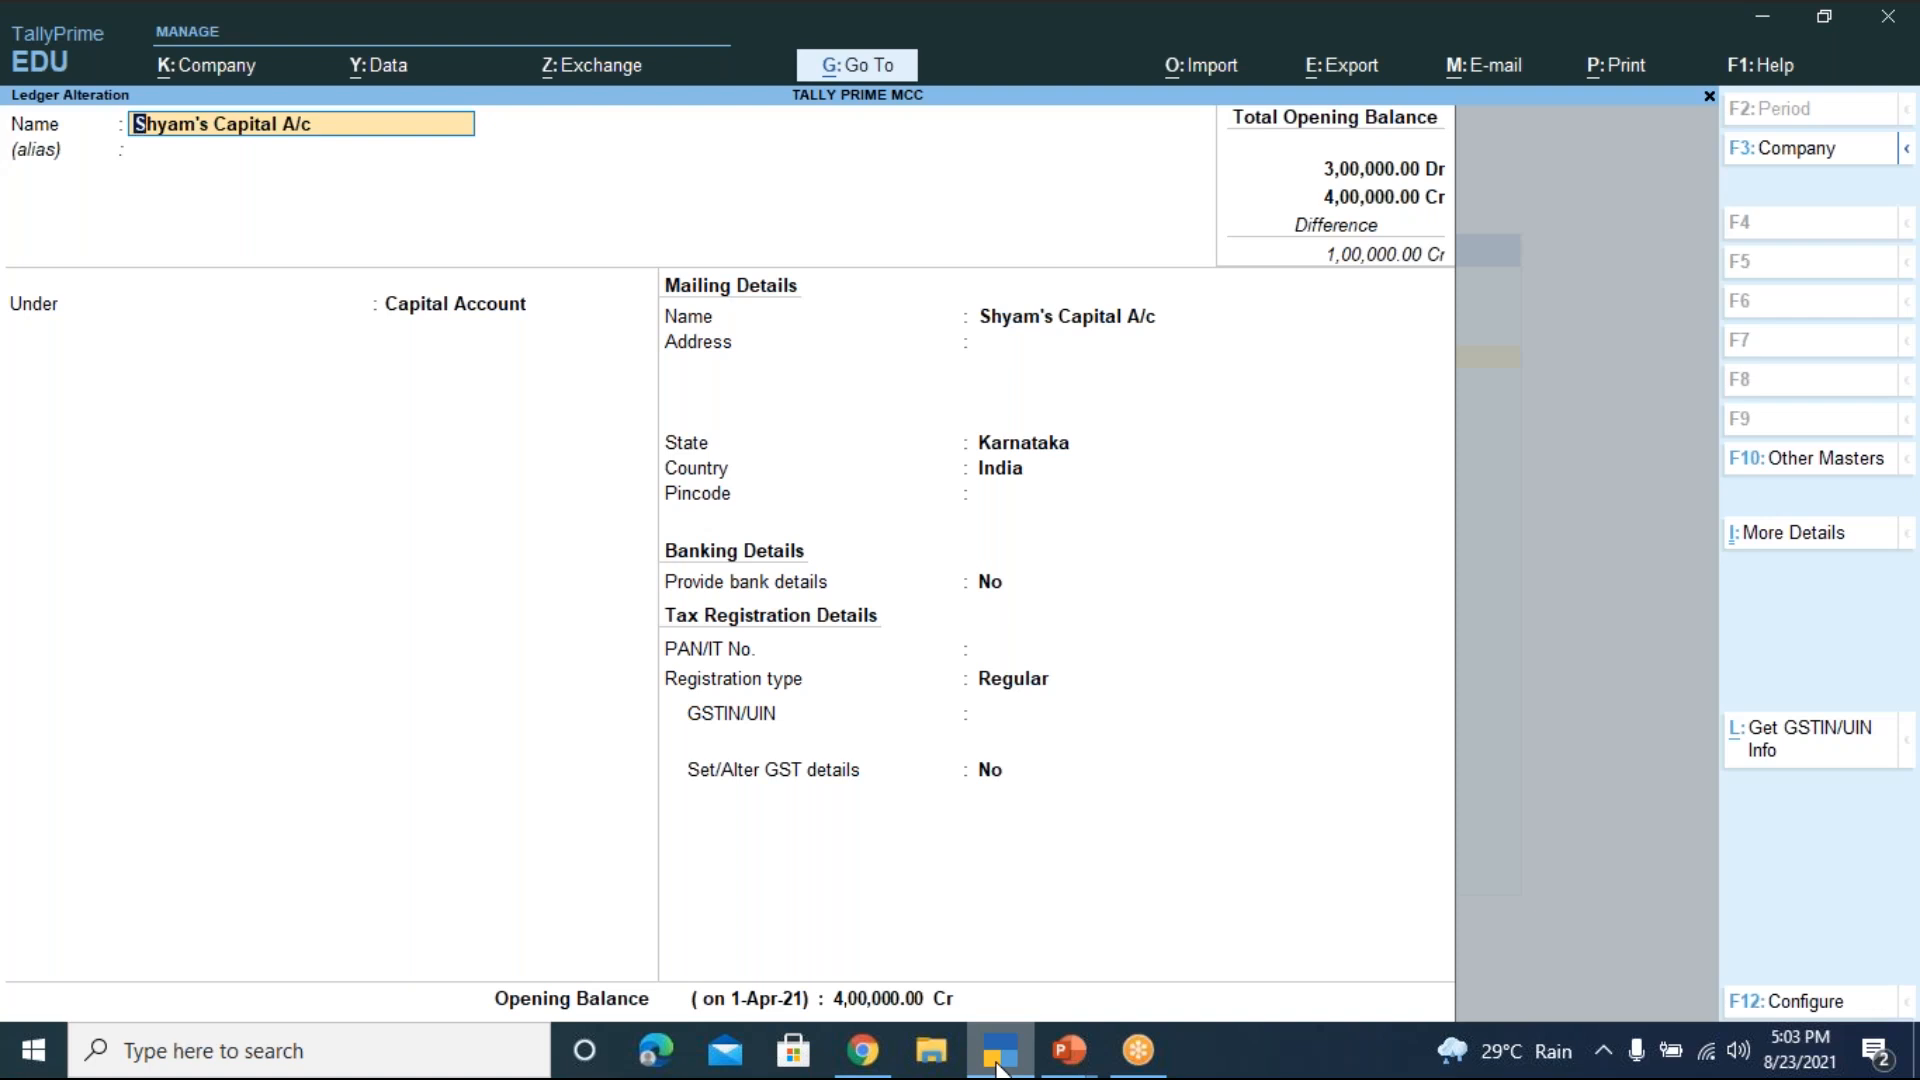
{"action": "key", "text": "BackSpace"}
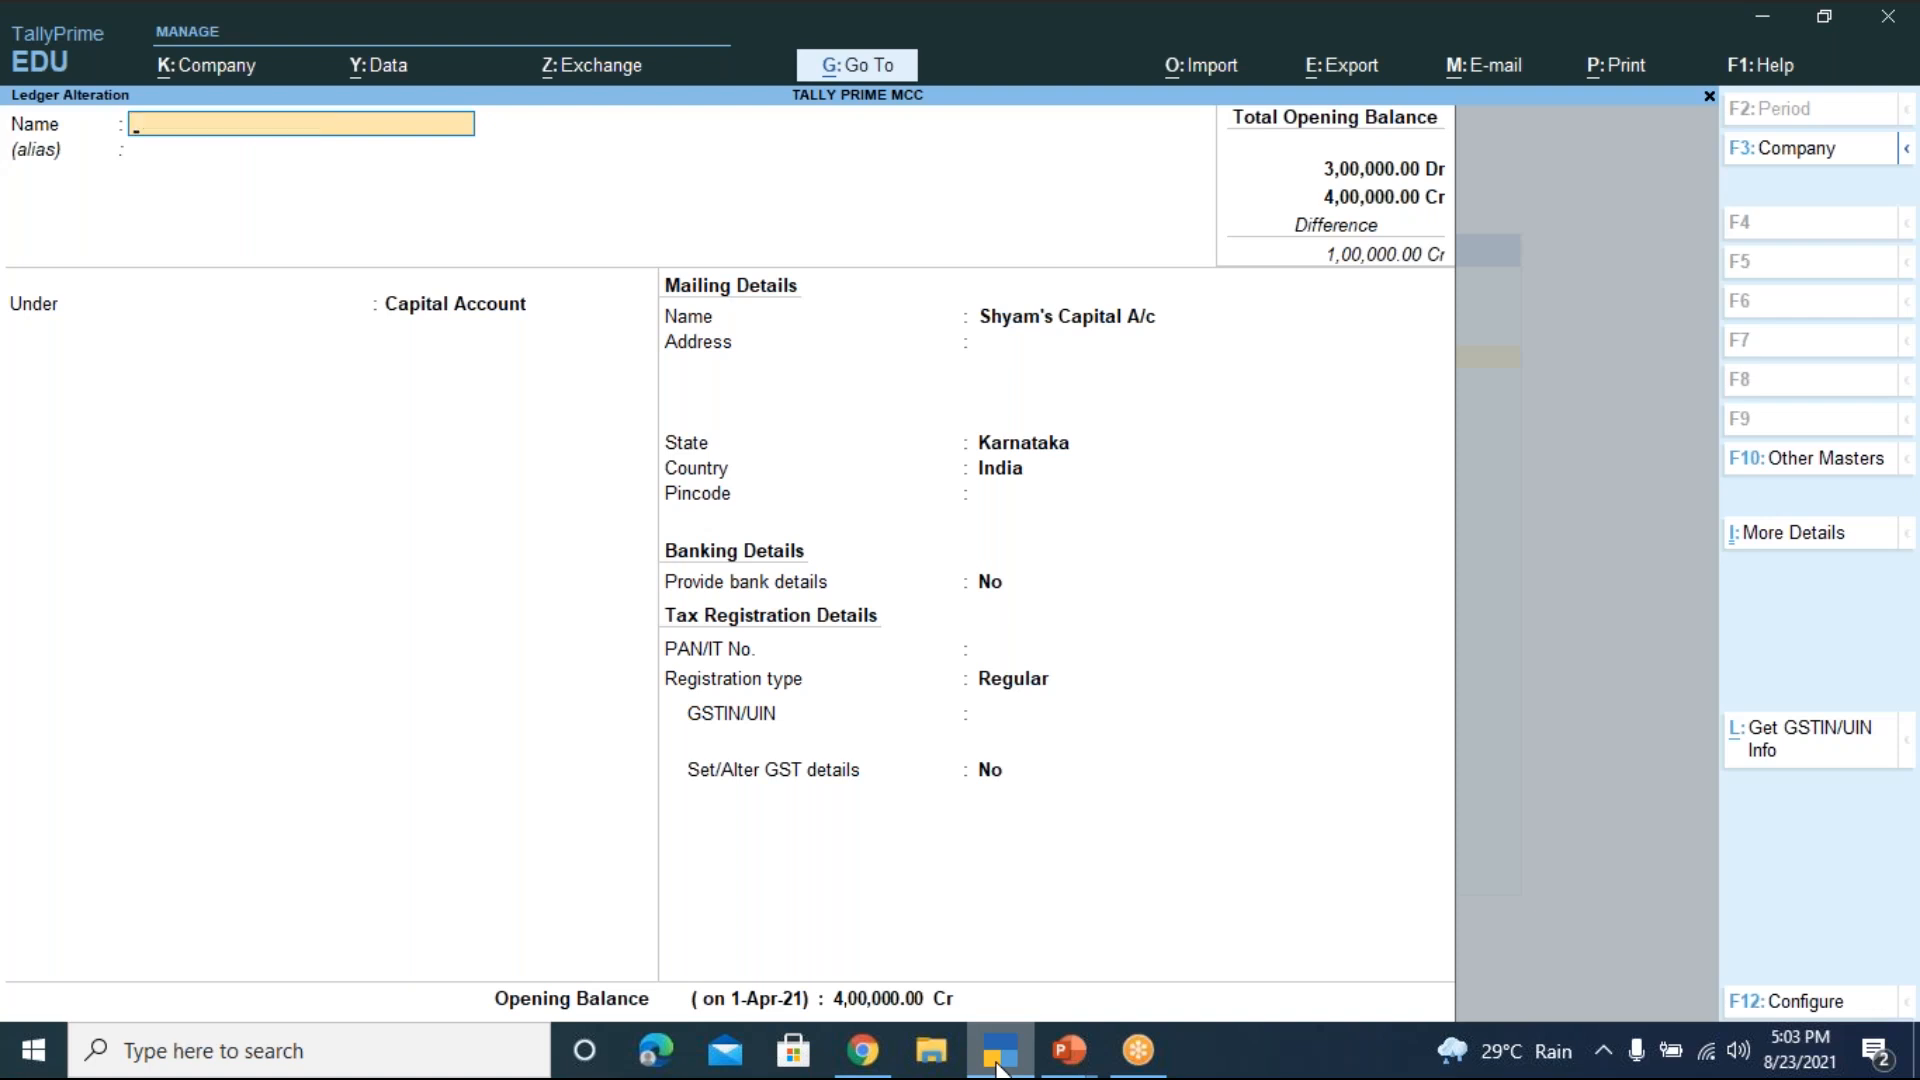
{"action": "key", "text": "Escape"}
{"action": "key", "text": "y"}
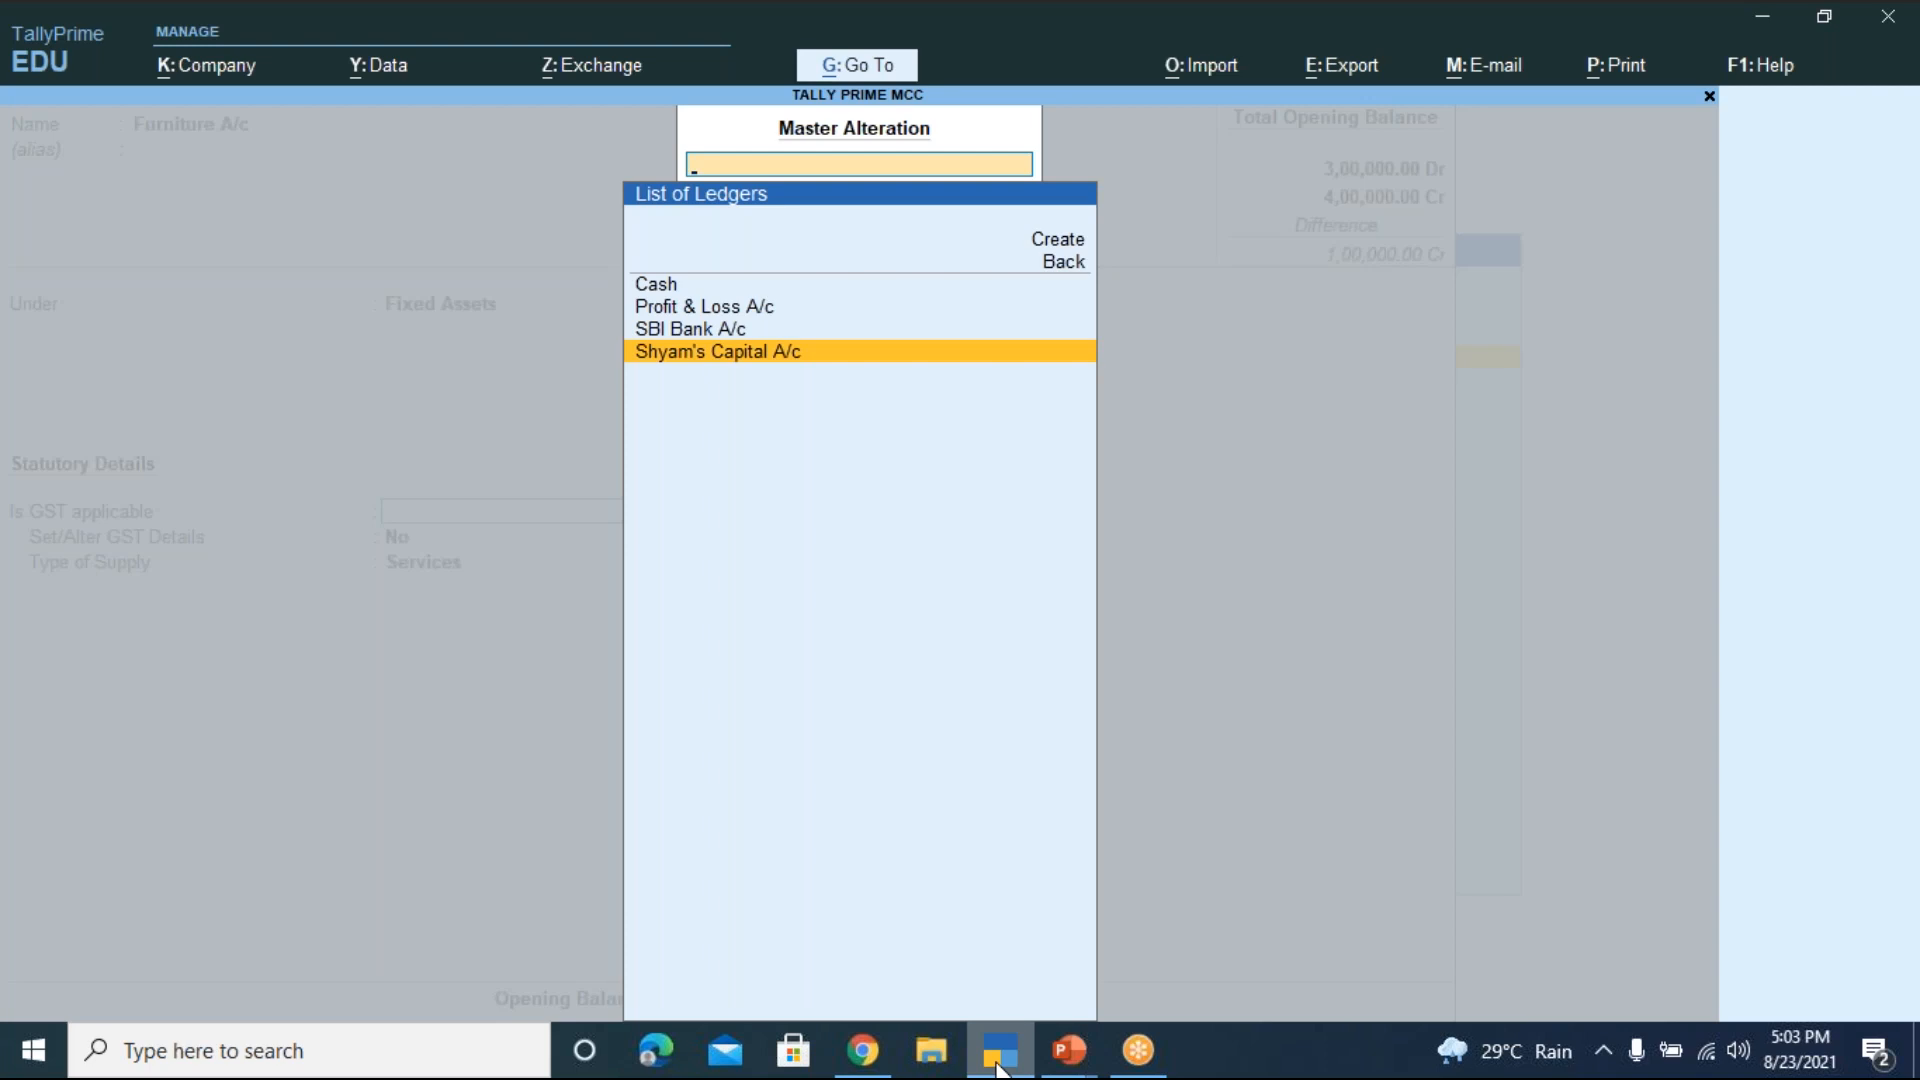
Reopen the proprietor's capital ledger, review its fields through the opening balance, and return to the Furniture A/c form without saving
{"action": "key", "text": "Return"}
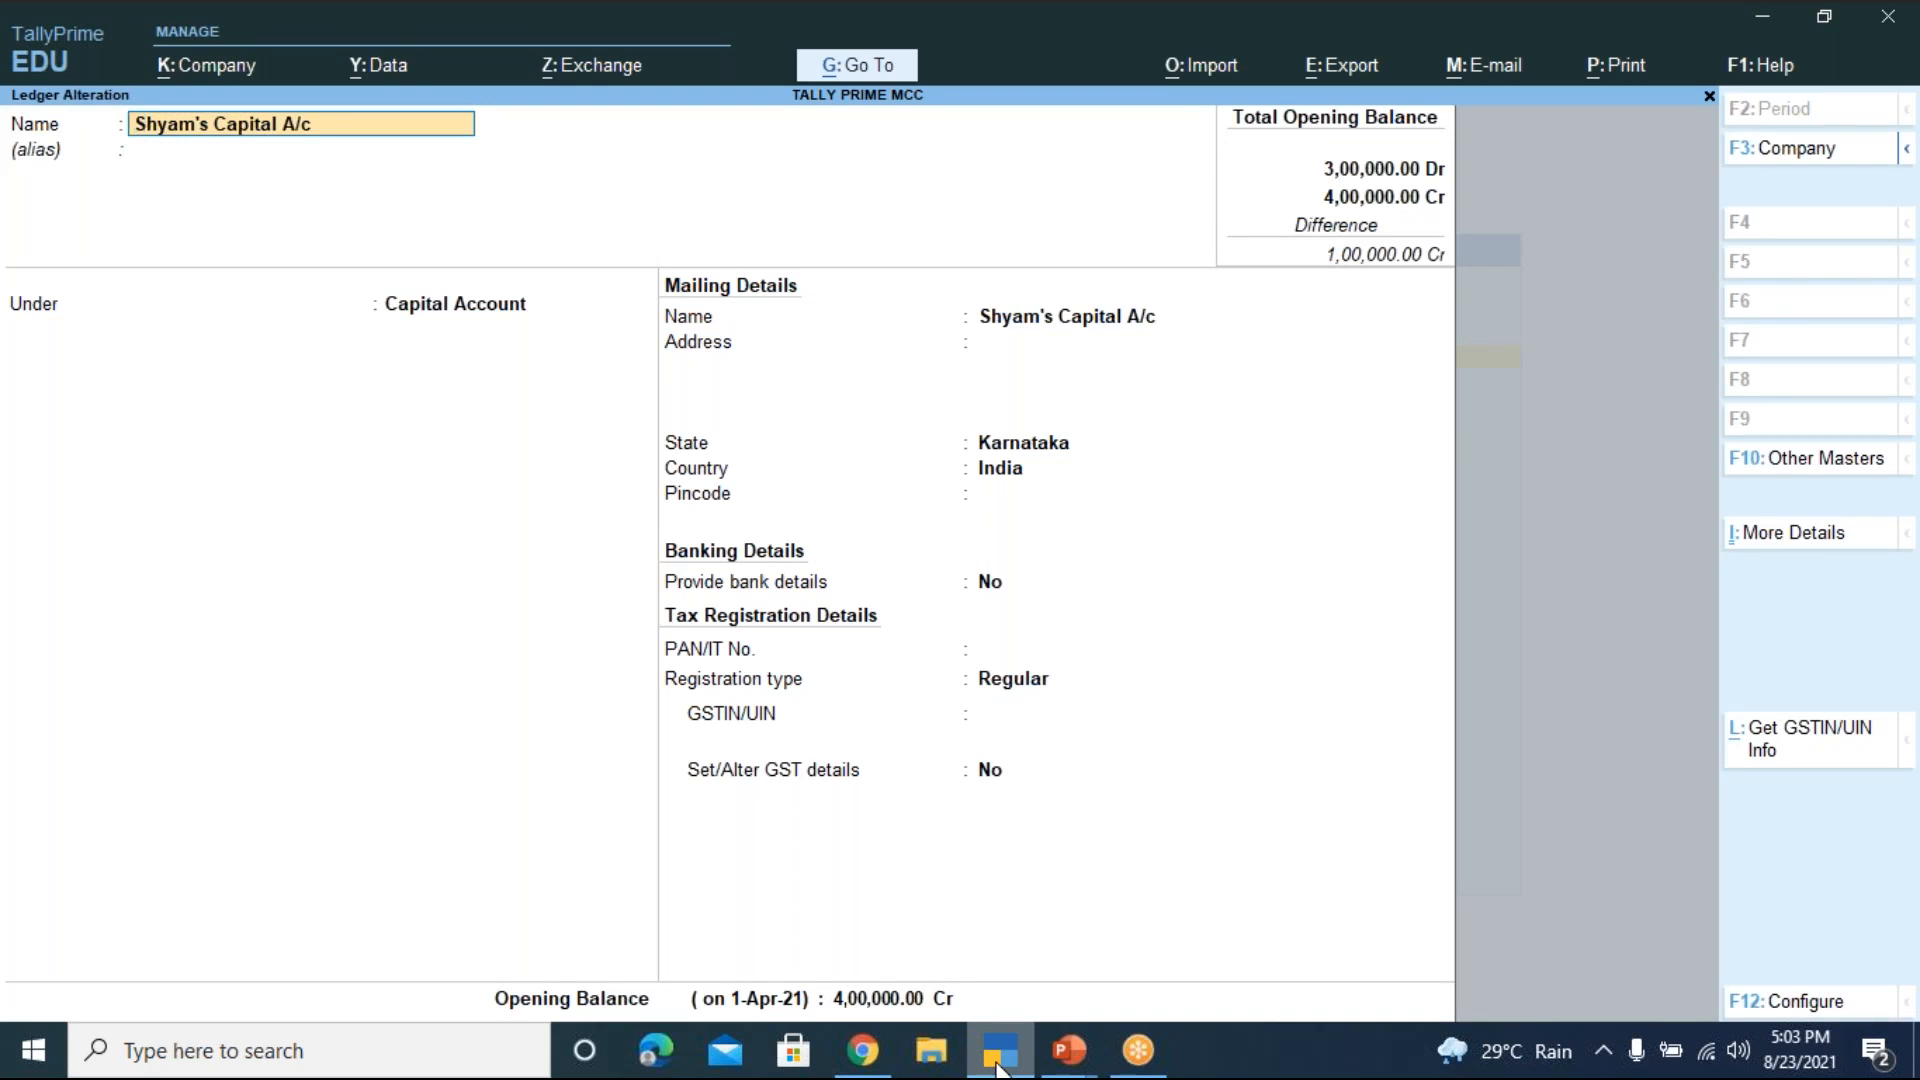
{"action": "key", "text": "Return"}
{"action": "key", "text": "Return"}
{"action": "key", "text": "Return"}
{"action": "key", "text": "Return"}
{"action": "key", "text": "Return"}
{"action": "key", "text": "Return"}
{"action": "key", "text": "Return"}
{"action": "key", "text": "Return"}
{"action": "key", "text": "Return"}
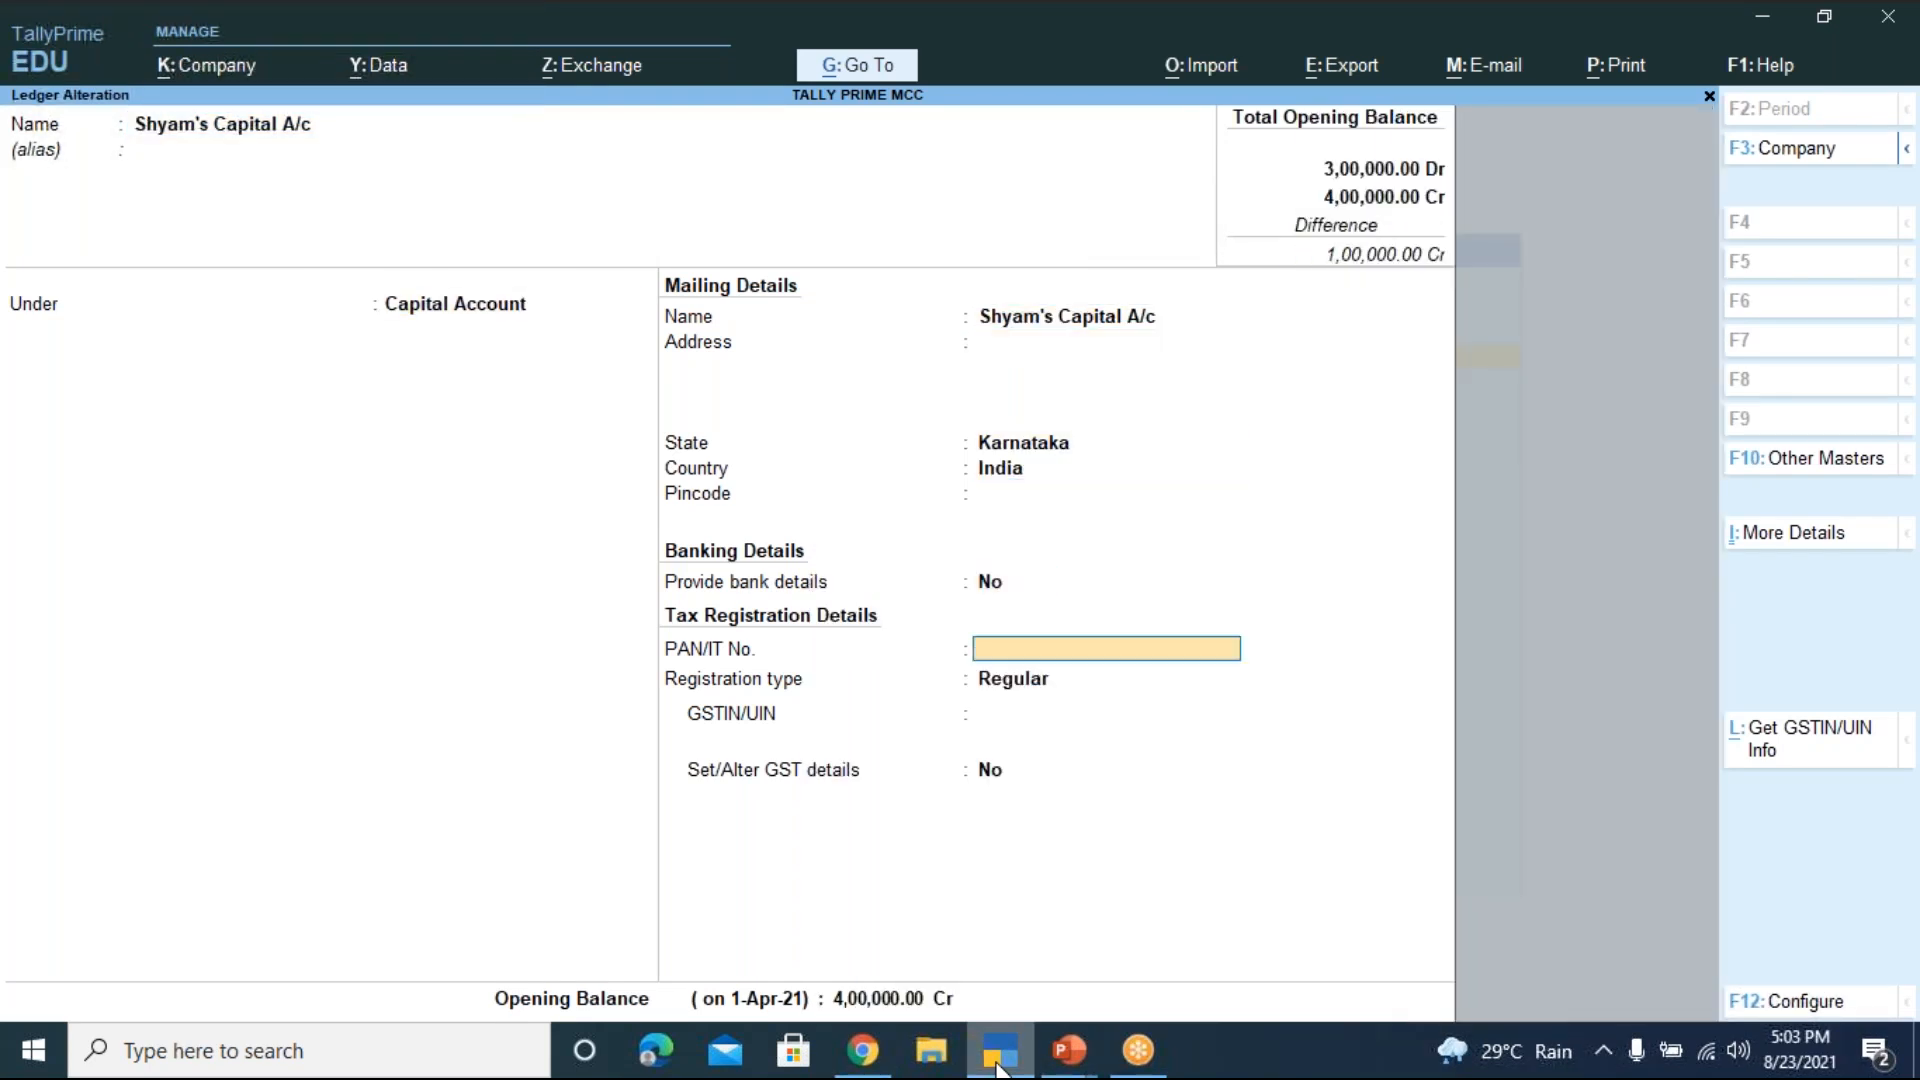
{"action": "key", "text": "Return"}
{"action": "key", "text": "Return"}
{"action": "key", "text": "Return"}
{"action": "key", "text": "Return"}
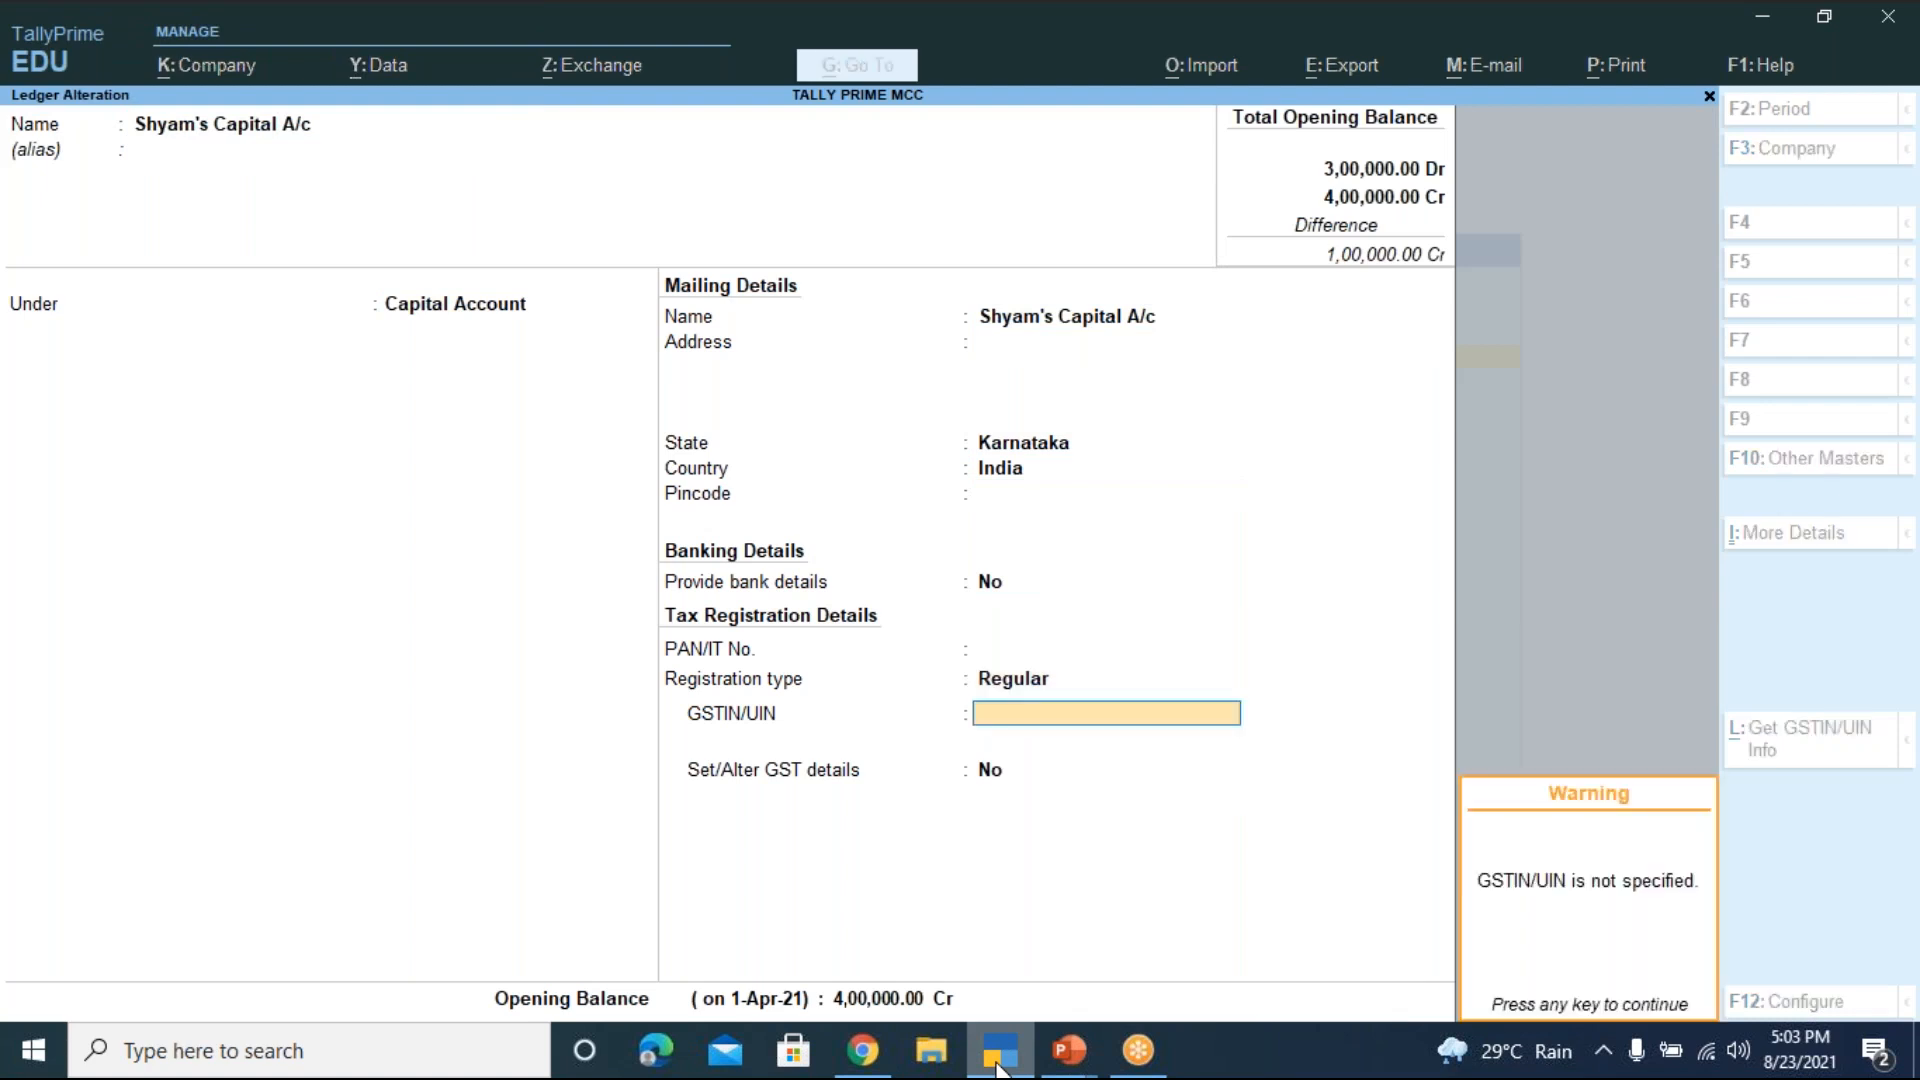
{"action": "key", "text": "Return"}
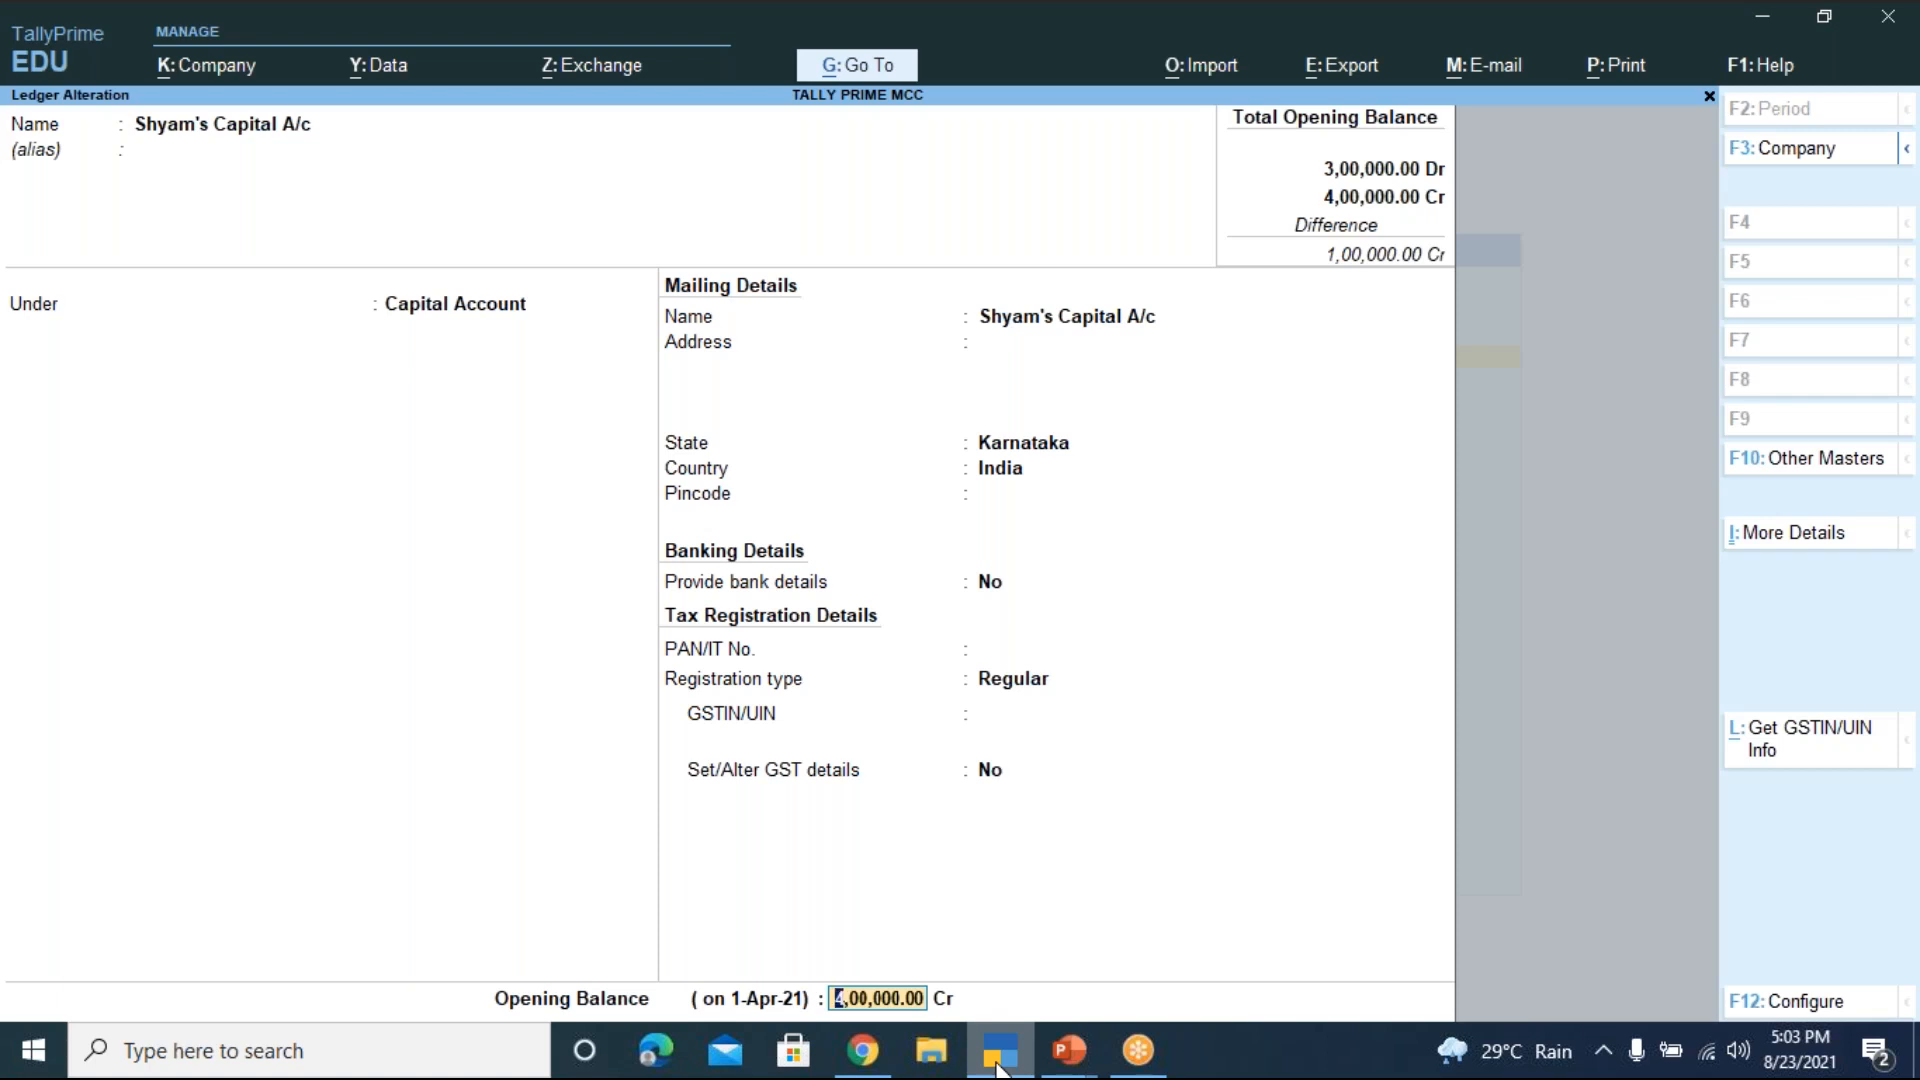
{"action": "key", "text": "Return"}
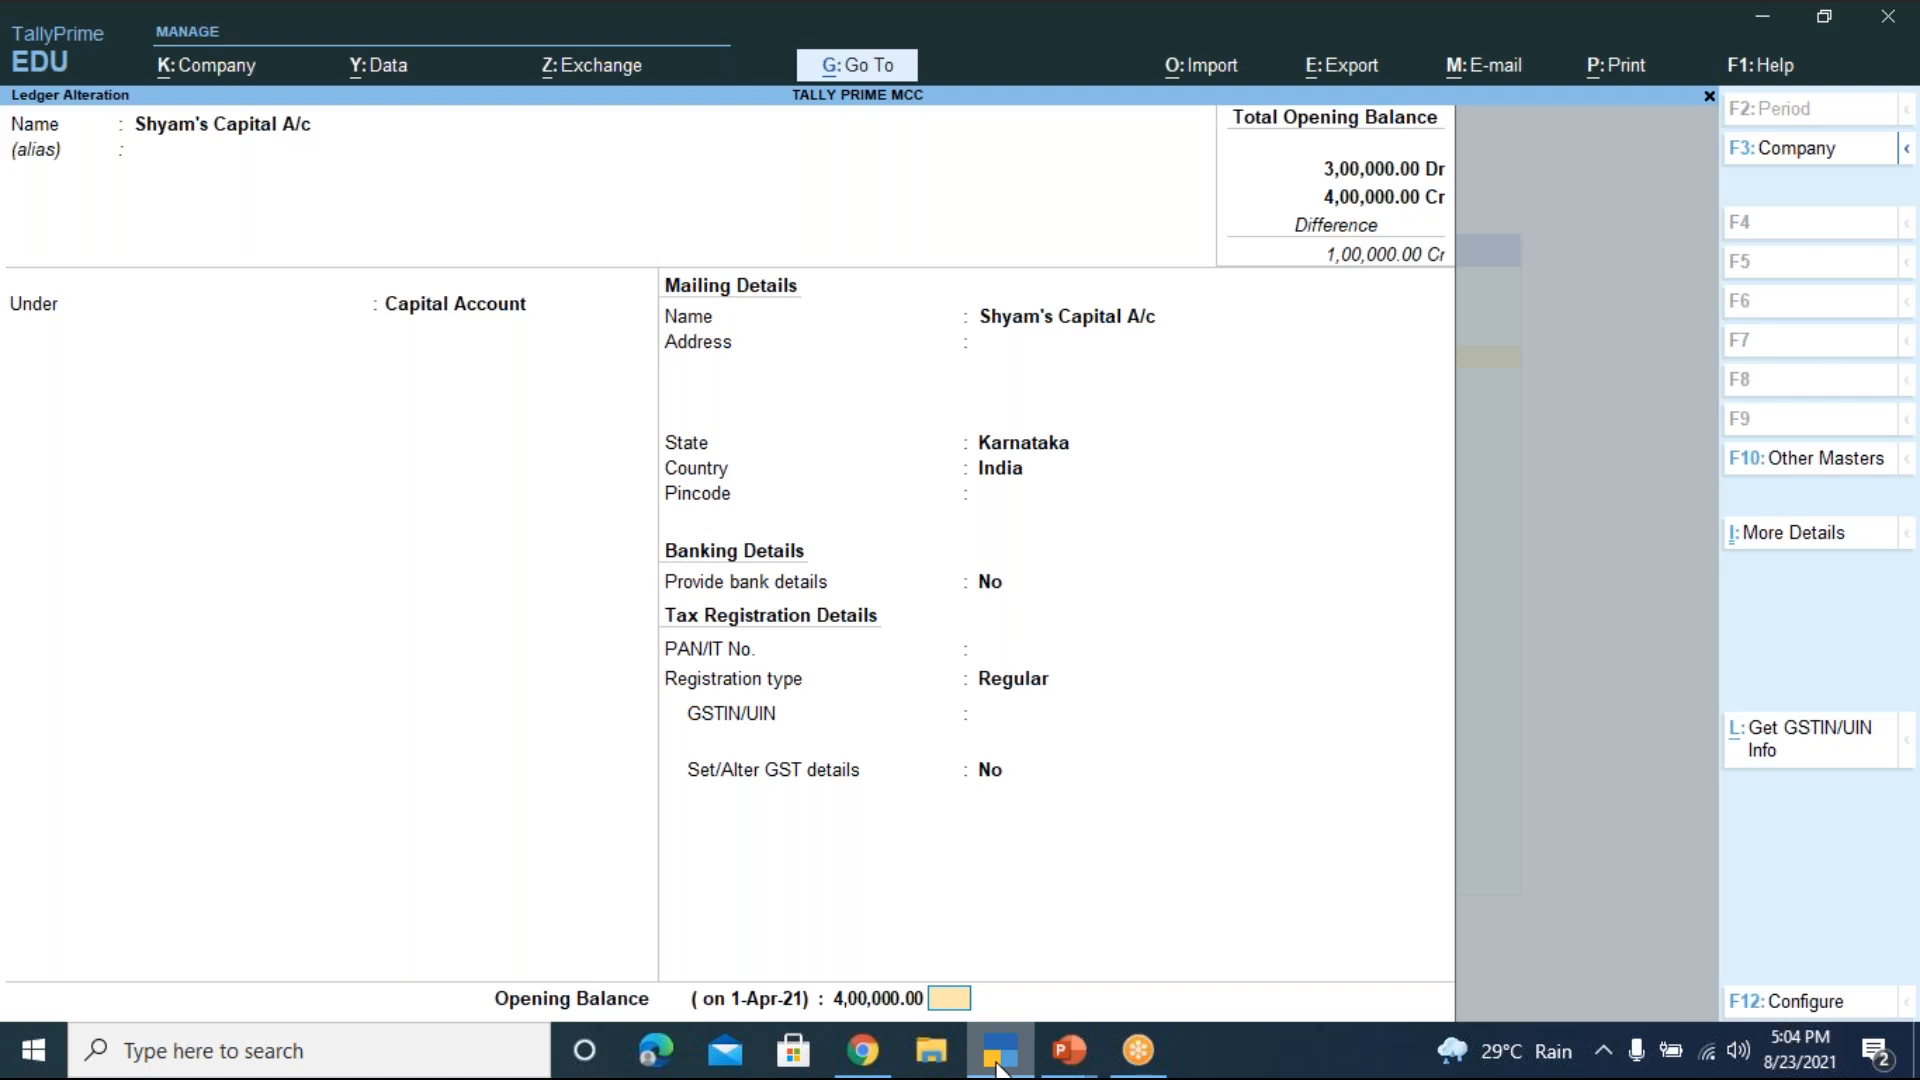
{"action": "key", "text": "Escape"}
{"action": "key", "text": "y"}
{"action": "key", "text": "Escape"}
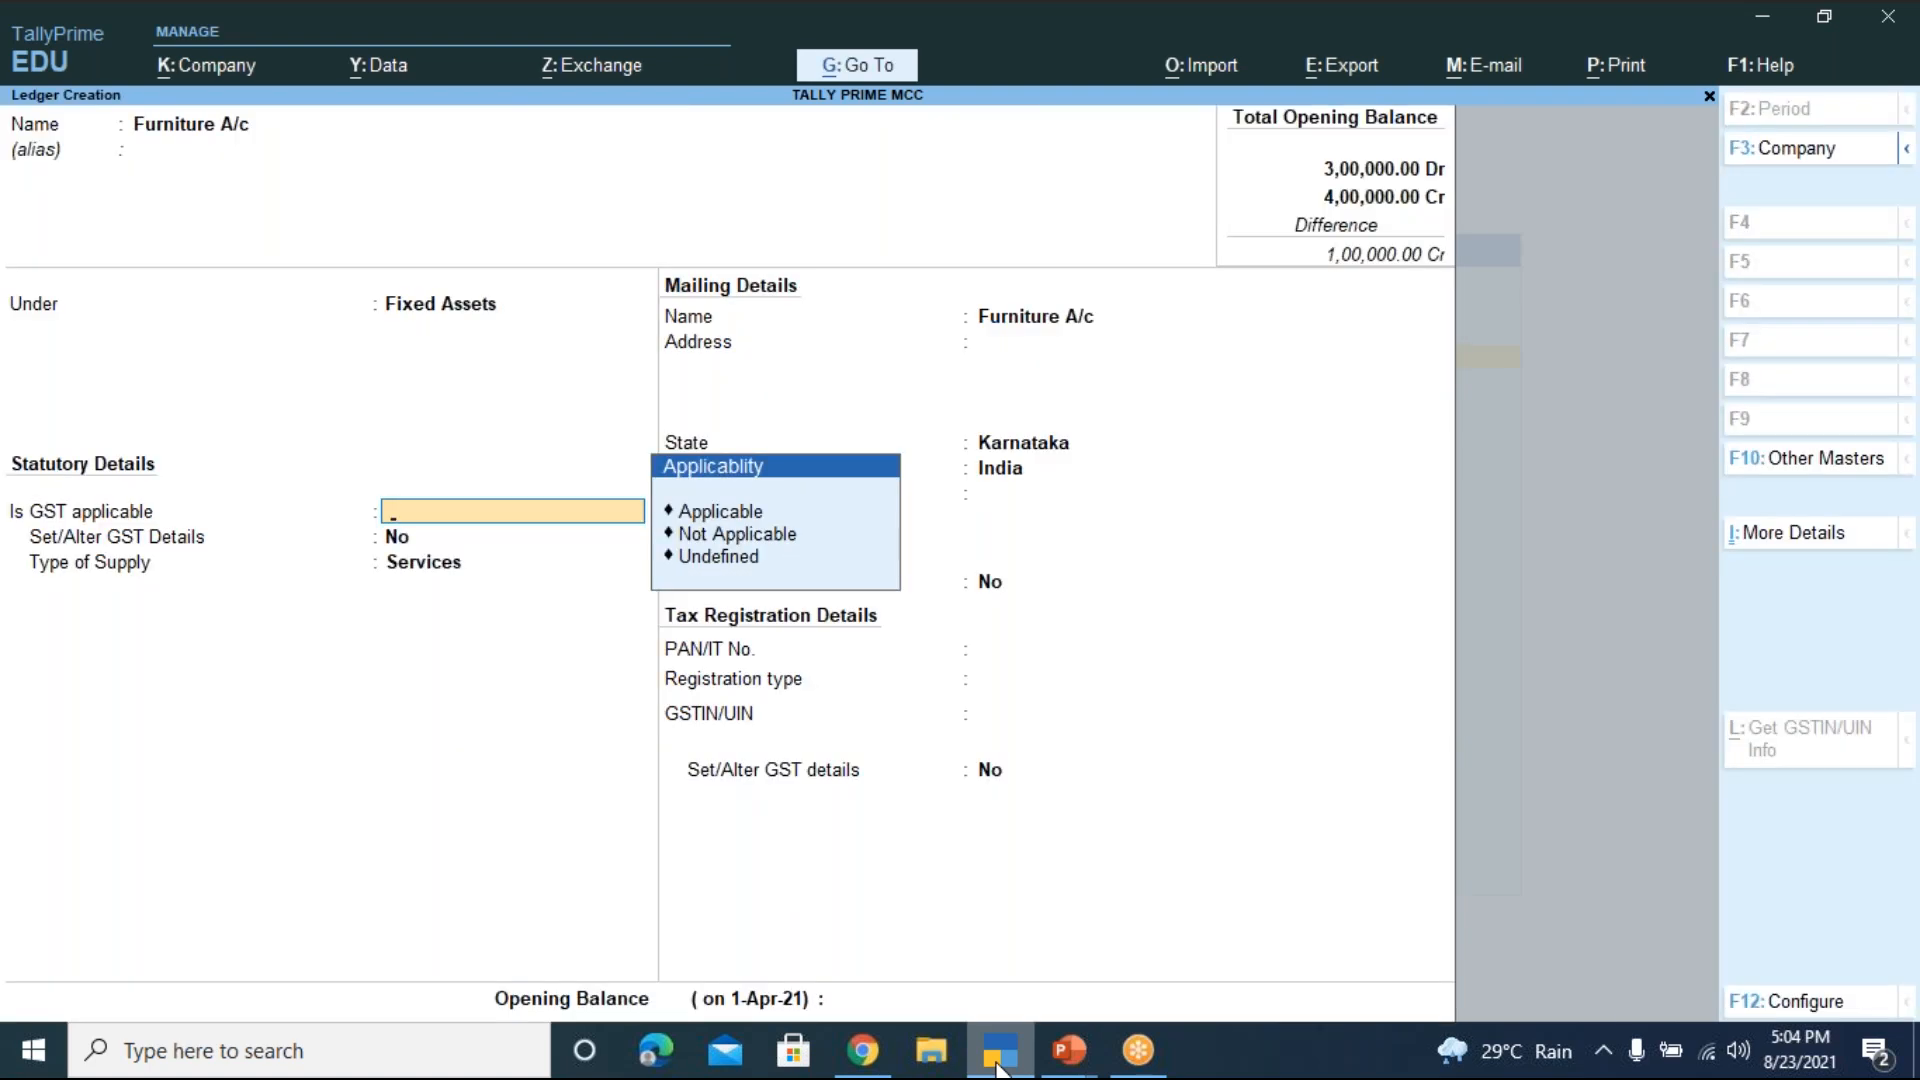
Set the GST applicability of Furniture A/c to Not Applicable
{"action": "key", "text": "Down"}
{"action": "key", "text": "Down"}
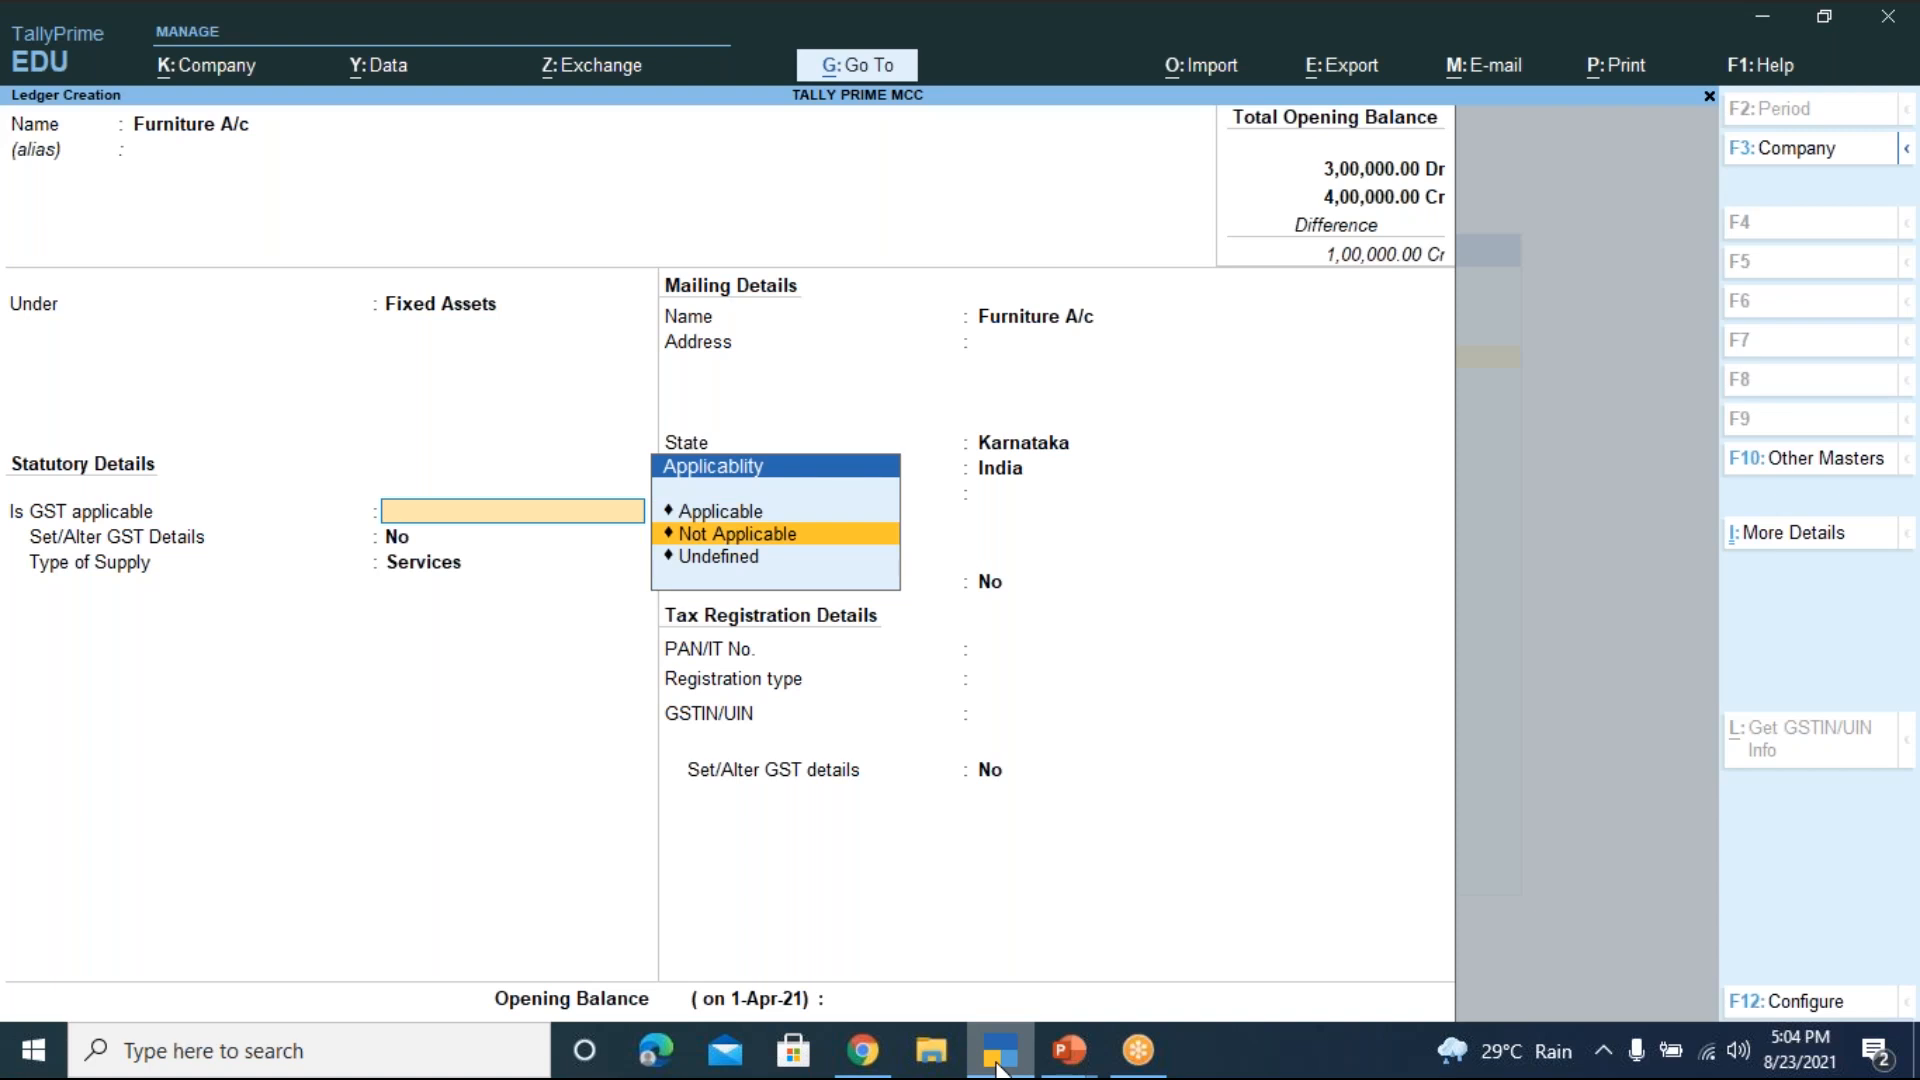
{"action": "key", "text": "Return"}
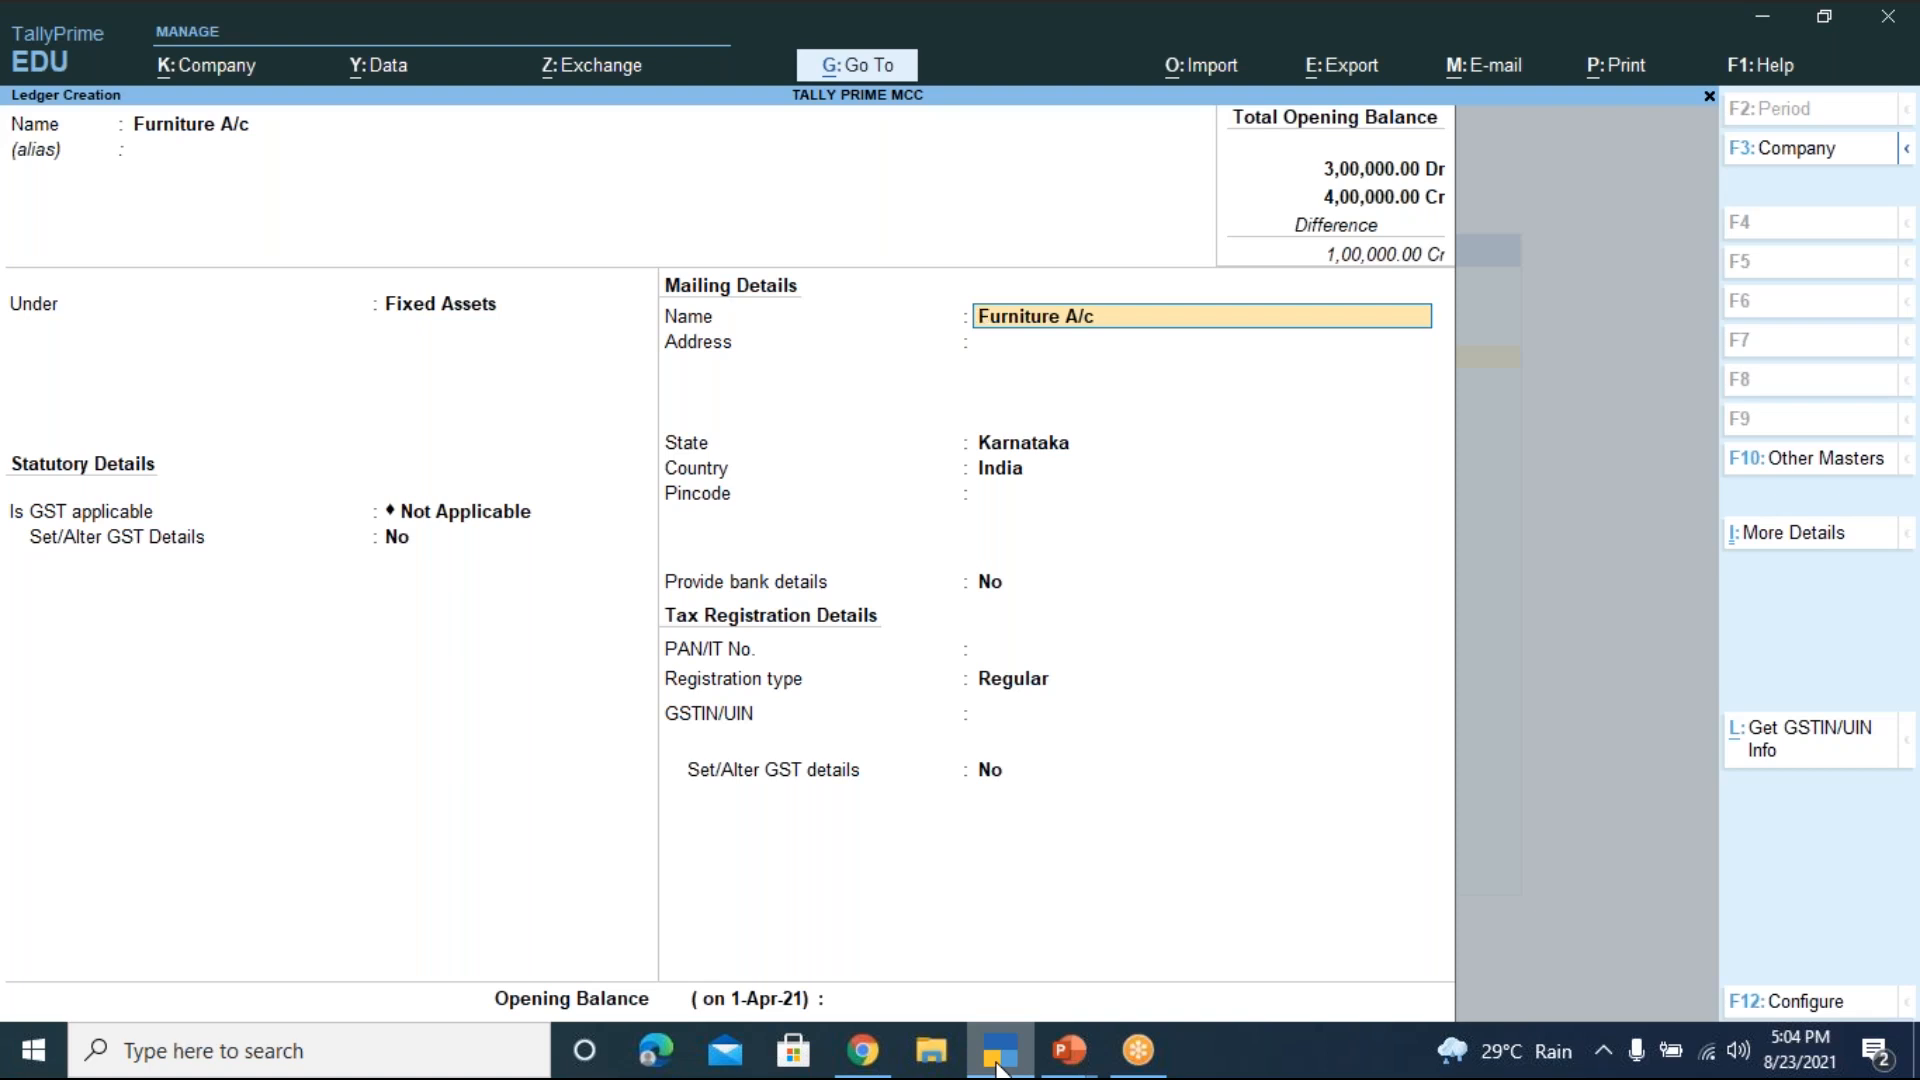
Keep the default mailing and tax details of Furniture A/c, leave its opening balance blank, and save the ledger
{"action": "key", "text": "Return"}
{"action": "key", "text": "Return"}
{"action": "key", "text": "Return"}
{"action": "key", "text": "Return"}
{"action": "key", "text": "Return"}
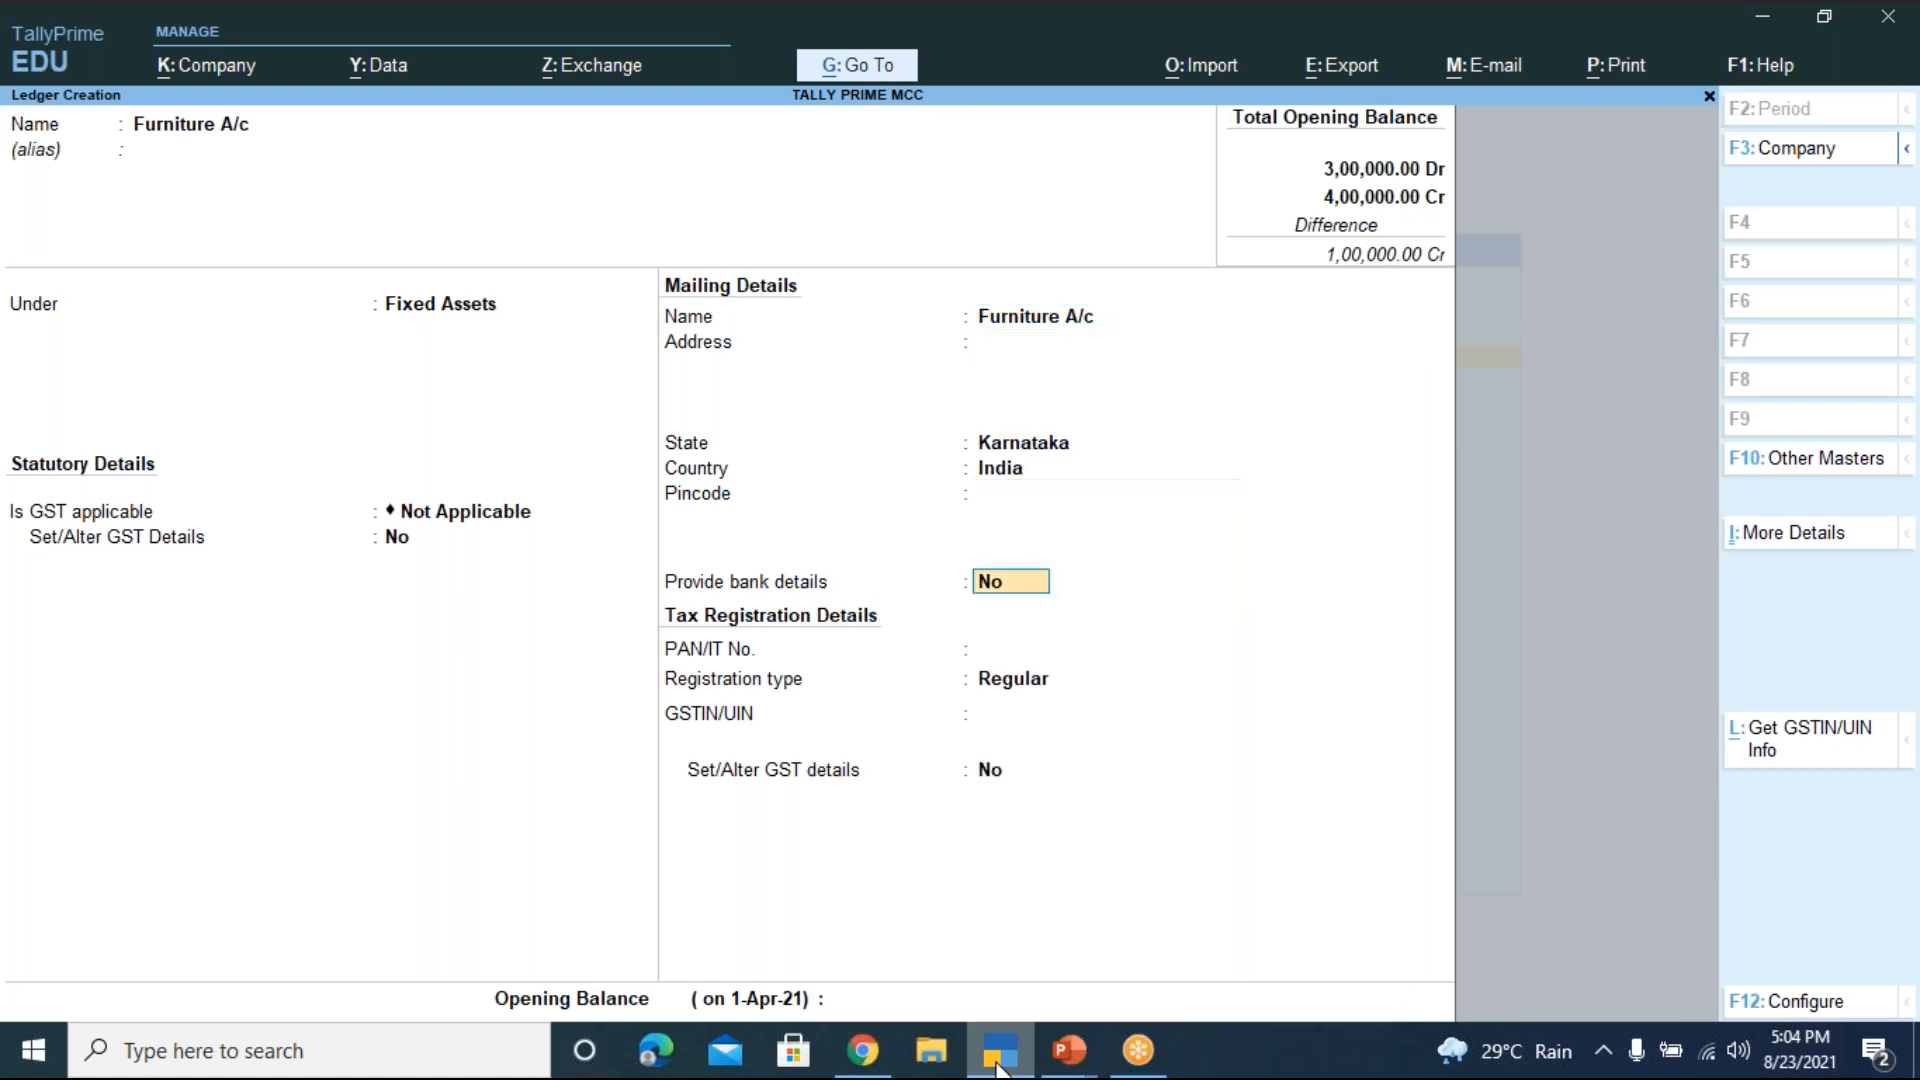
{"action": "key", "text": "Return"}
{"action": "key", "text": "Return"}
{"action": "key", "text": "Return"}
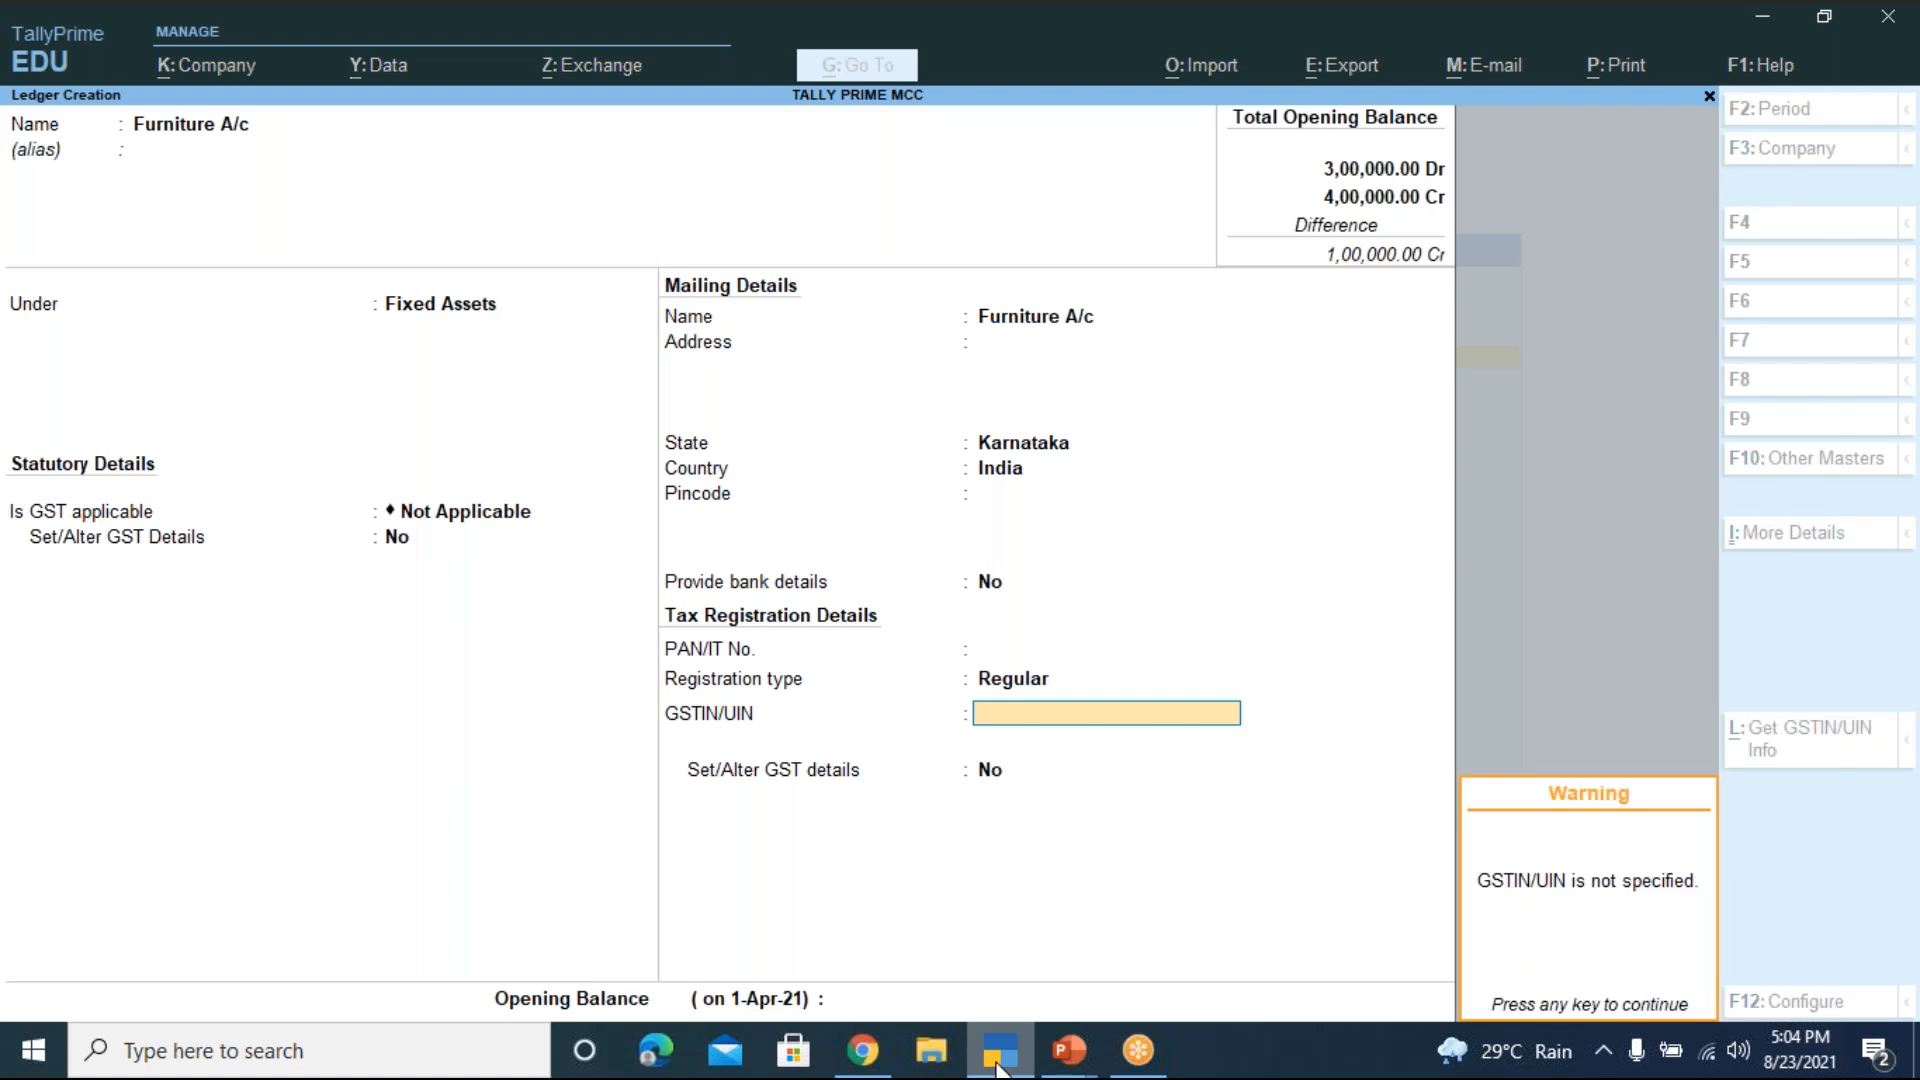
{"action": "key", "text": "Return"}
{"action": "key", "text": "Return"}
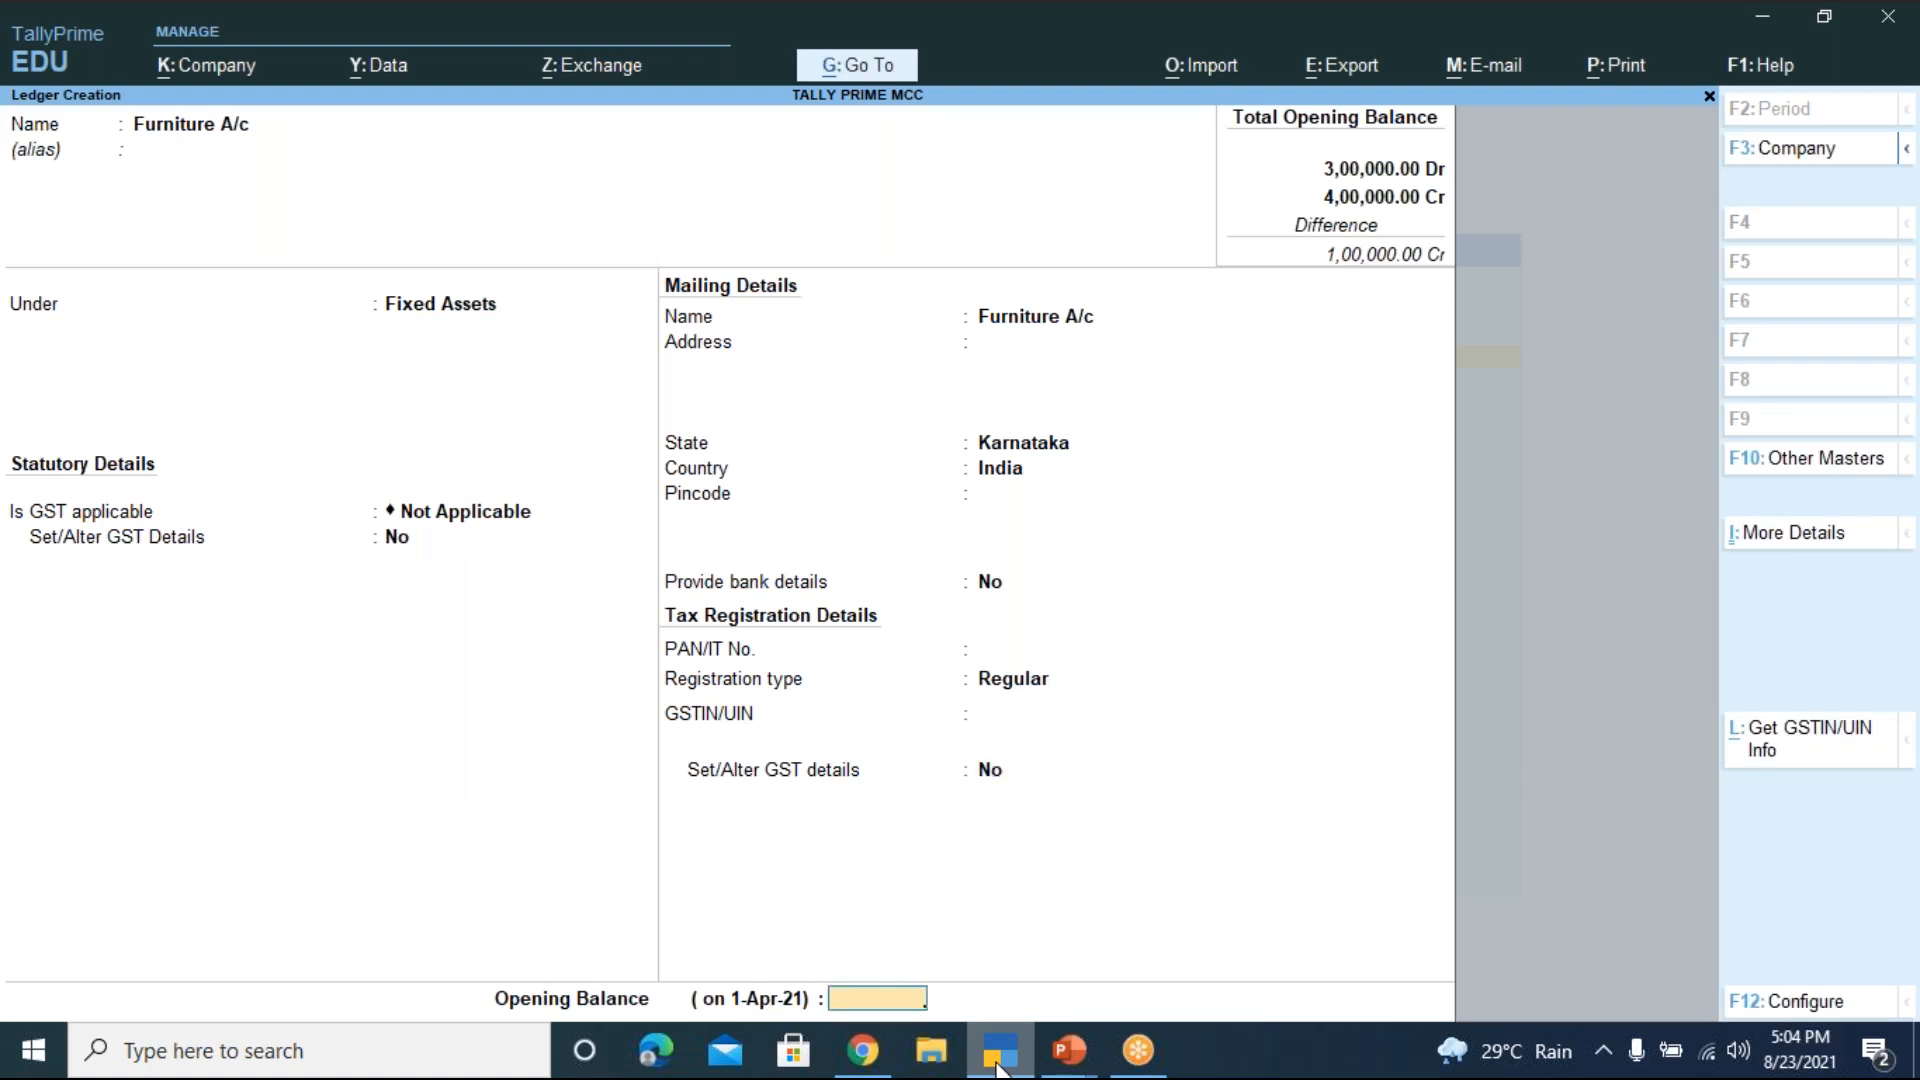
{"action": "key", "text": "Return"}
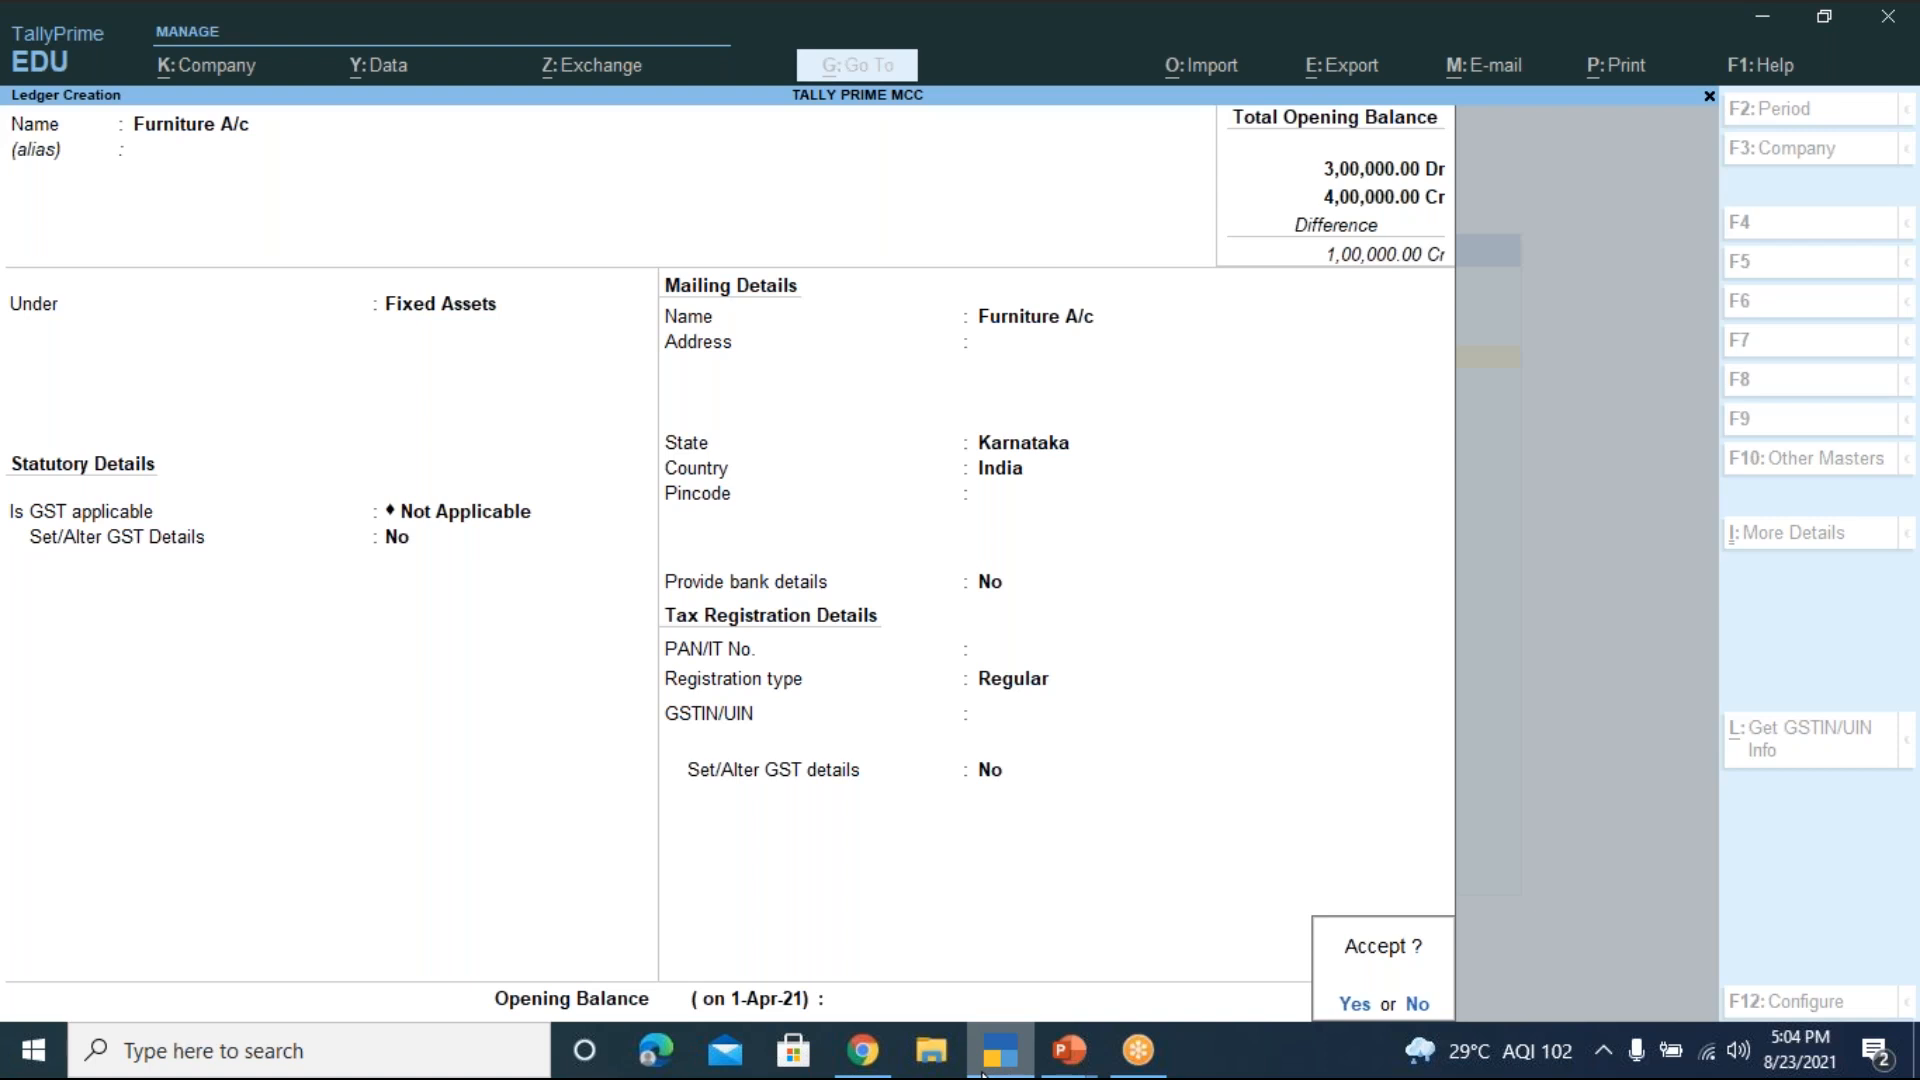
{"action": "key", "text": "Return"}
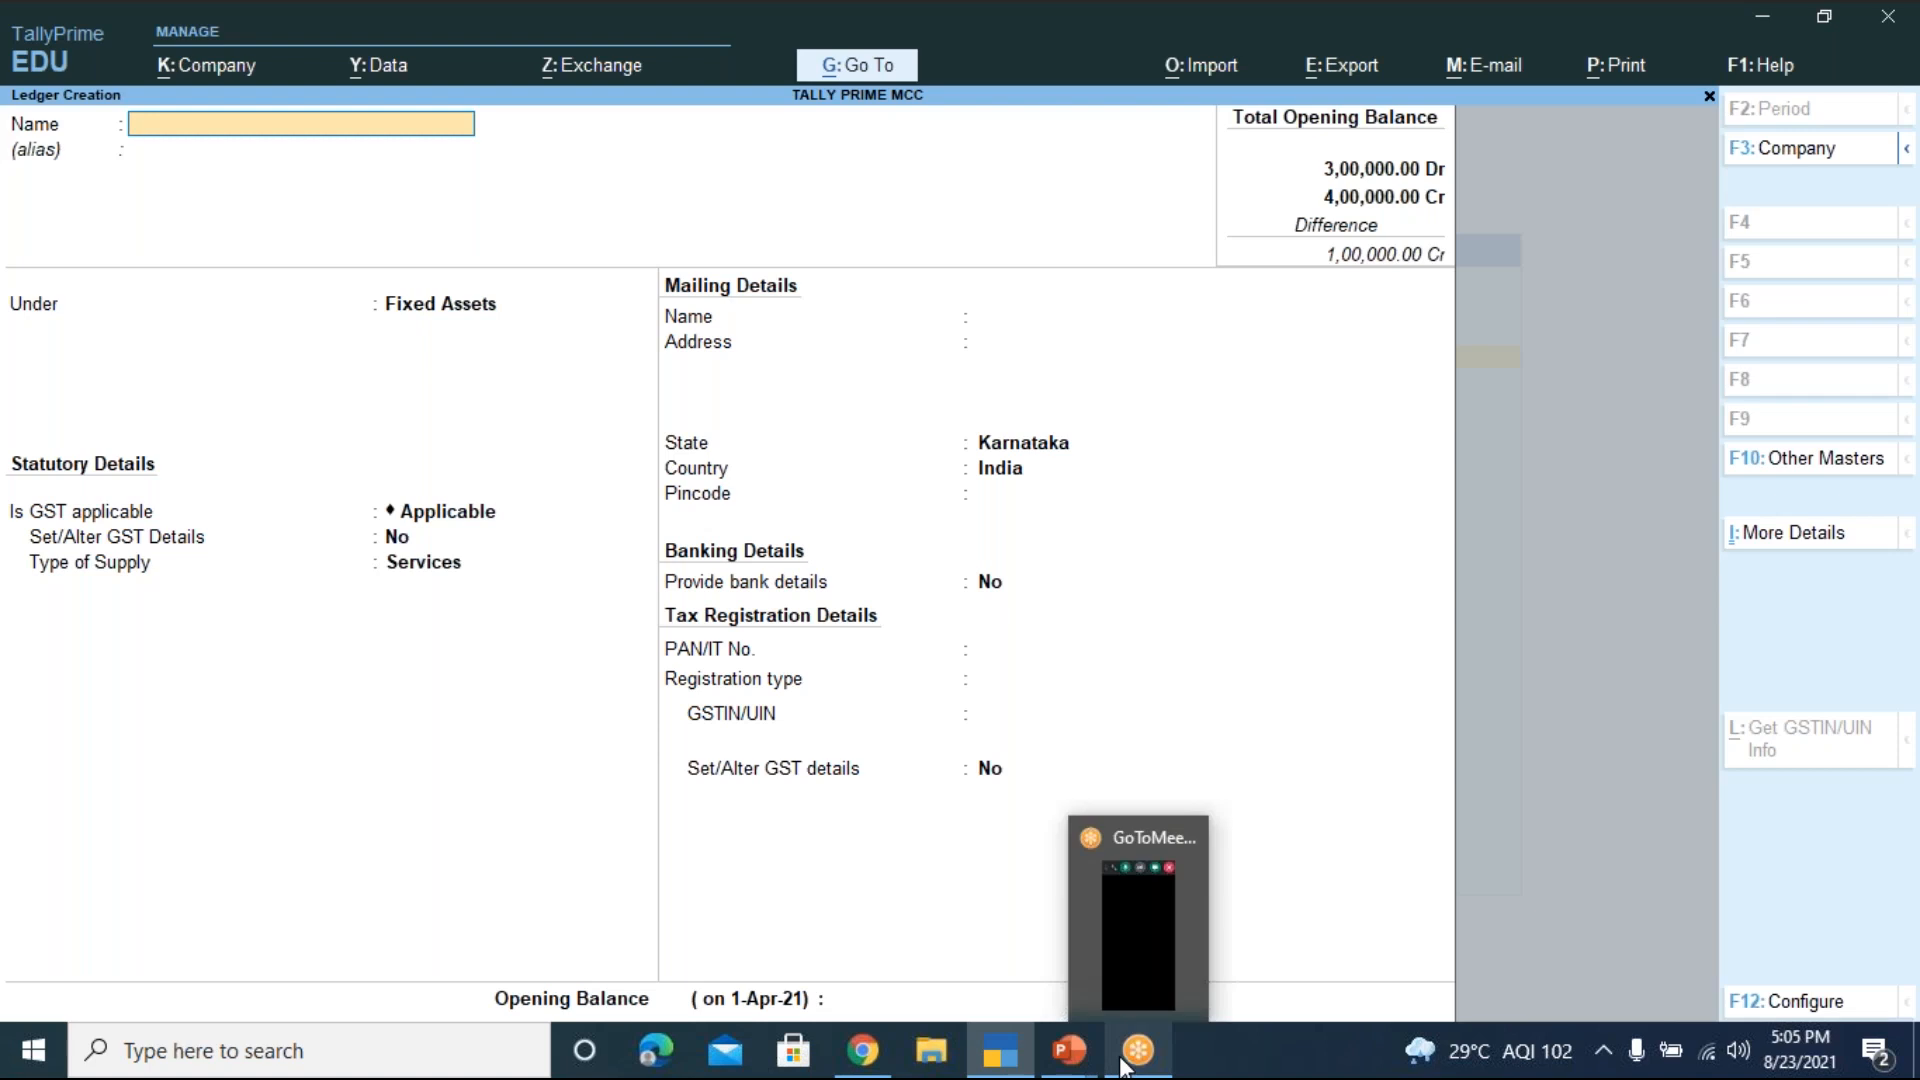
Switch to PowerPoint and check the ledger creation slide in full screen for the entry following Furniture A/c
{"action": "mouse_move", "coordinate": [1070, 1072]}
{"action": "left_click", "coordinate": [915, 910]}
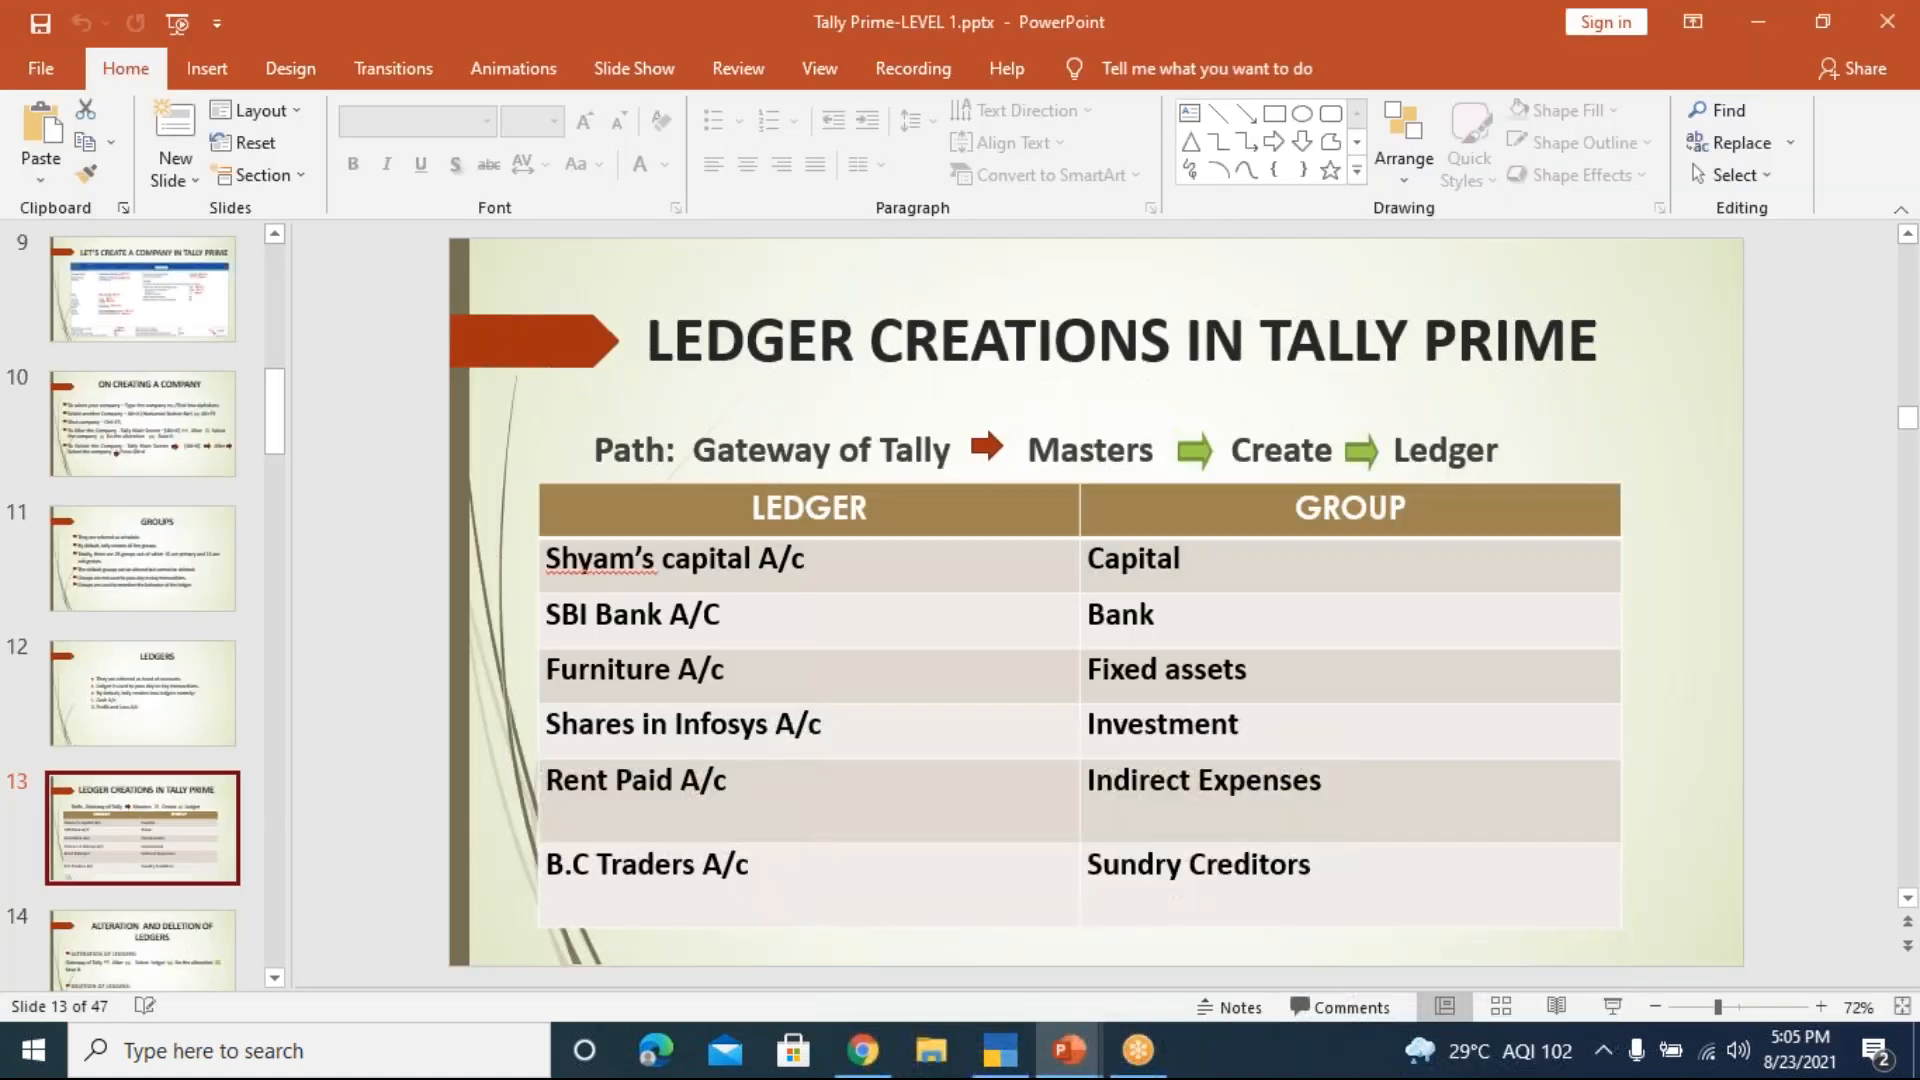
{"action": "left_click", "coordinate": [1611, 1005]}
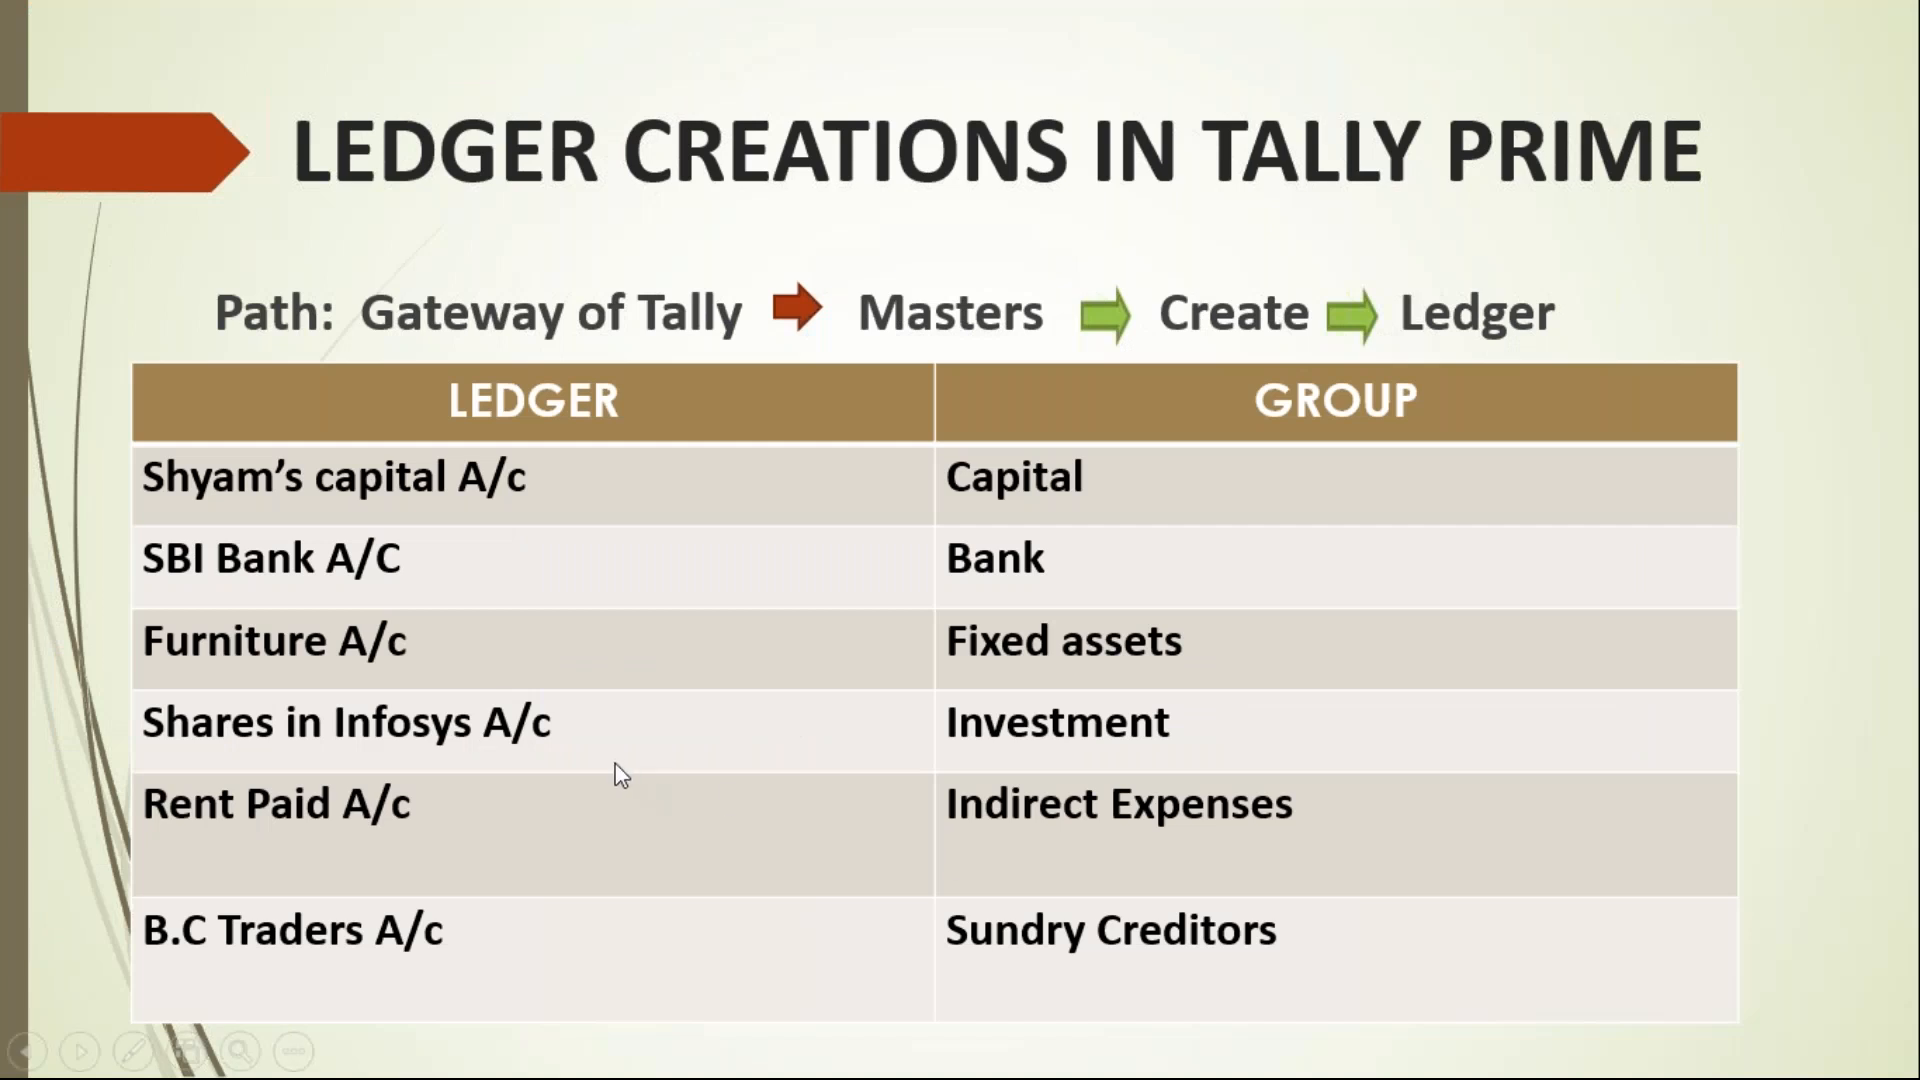
{"action": "key", "text": "Escape"}
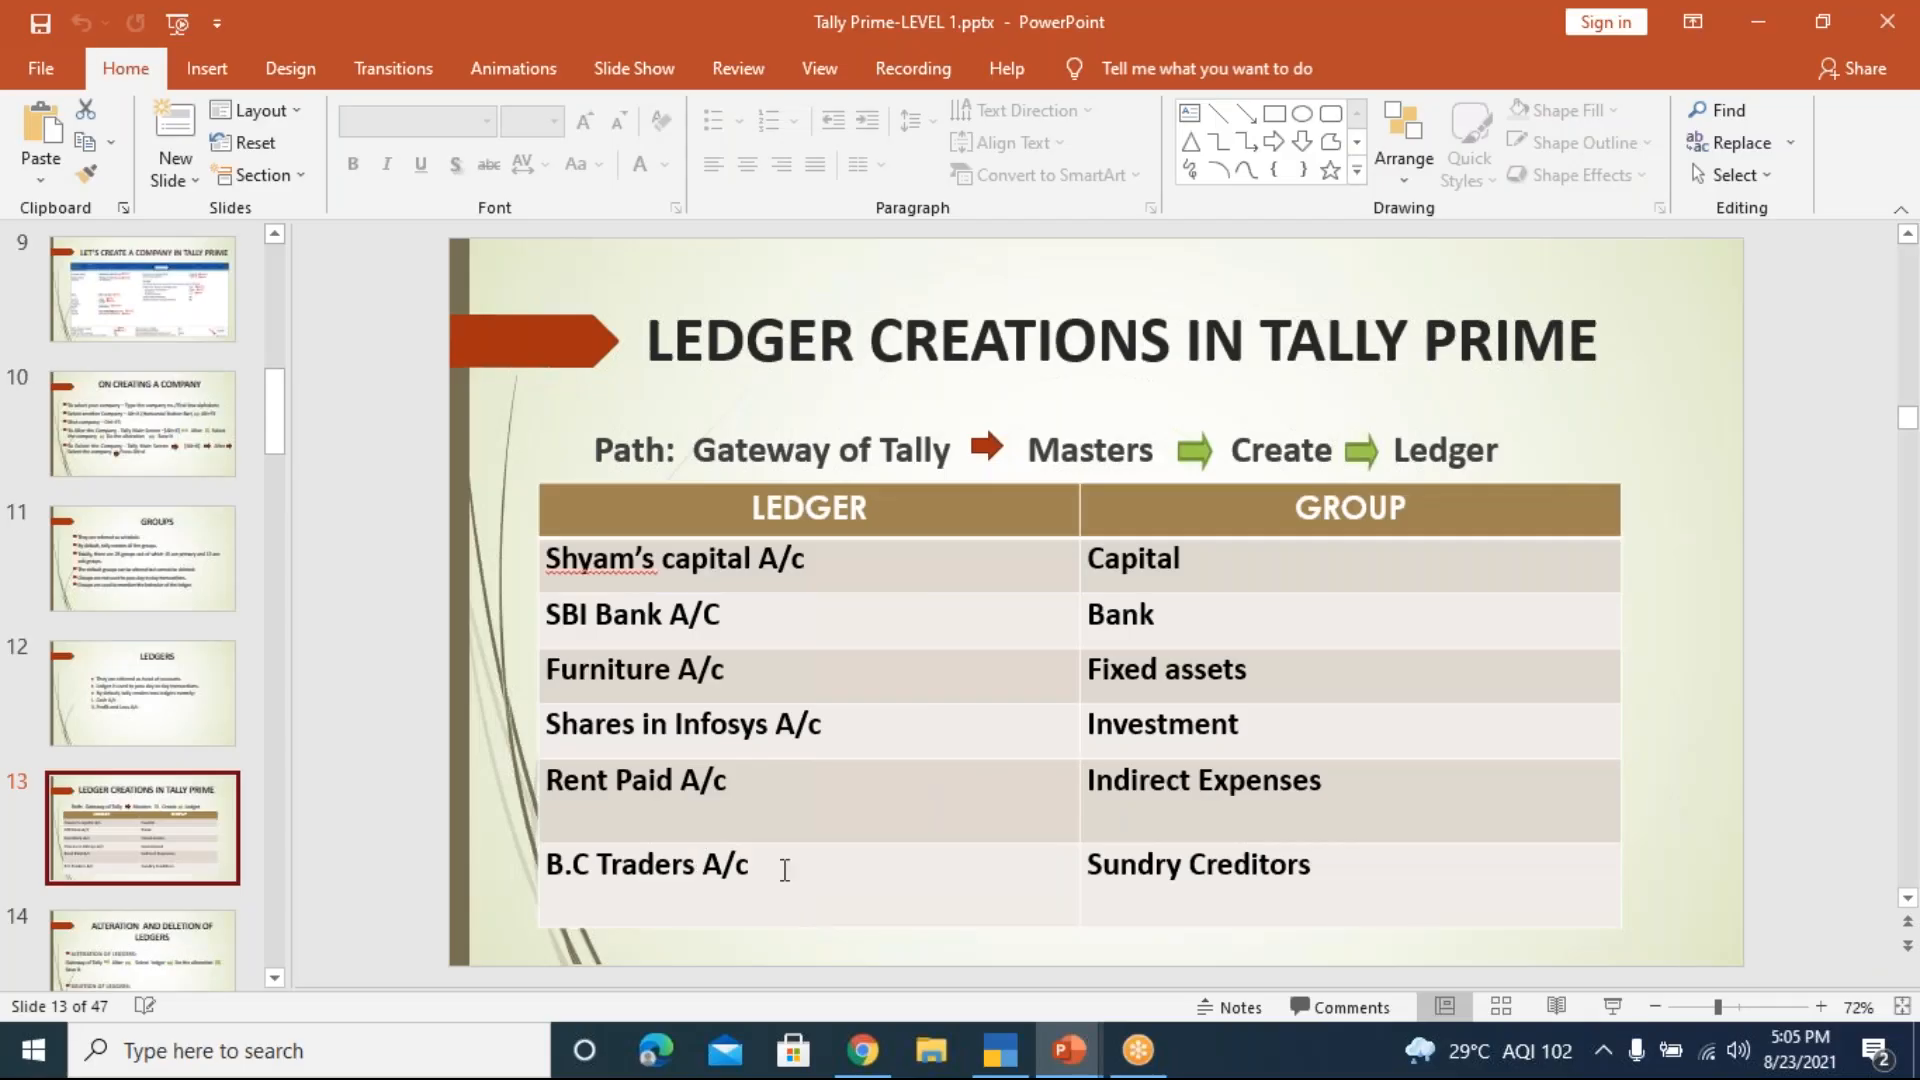
Return to TallyPrime, name the new ledger Shares in Infosys A/c and place it under the Investments group
{"action": "left_click", "coordinate": [1005, 1053]}
{"action": "type", "text": "Shaes"}
{"action": "key", "text": "BackSpace"}
{"action": "key", "text": "BackSpace"}
{"action": "type", "text": "res in Infosy"}
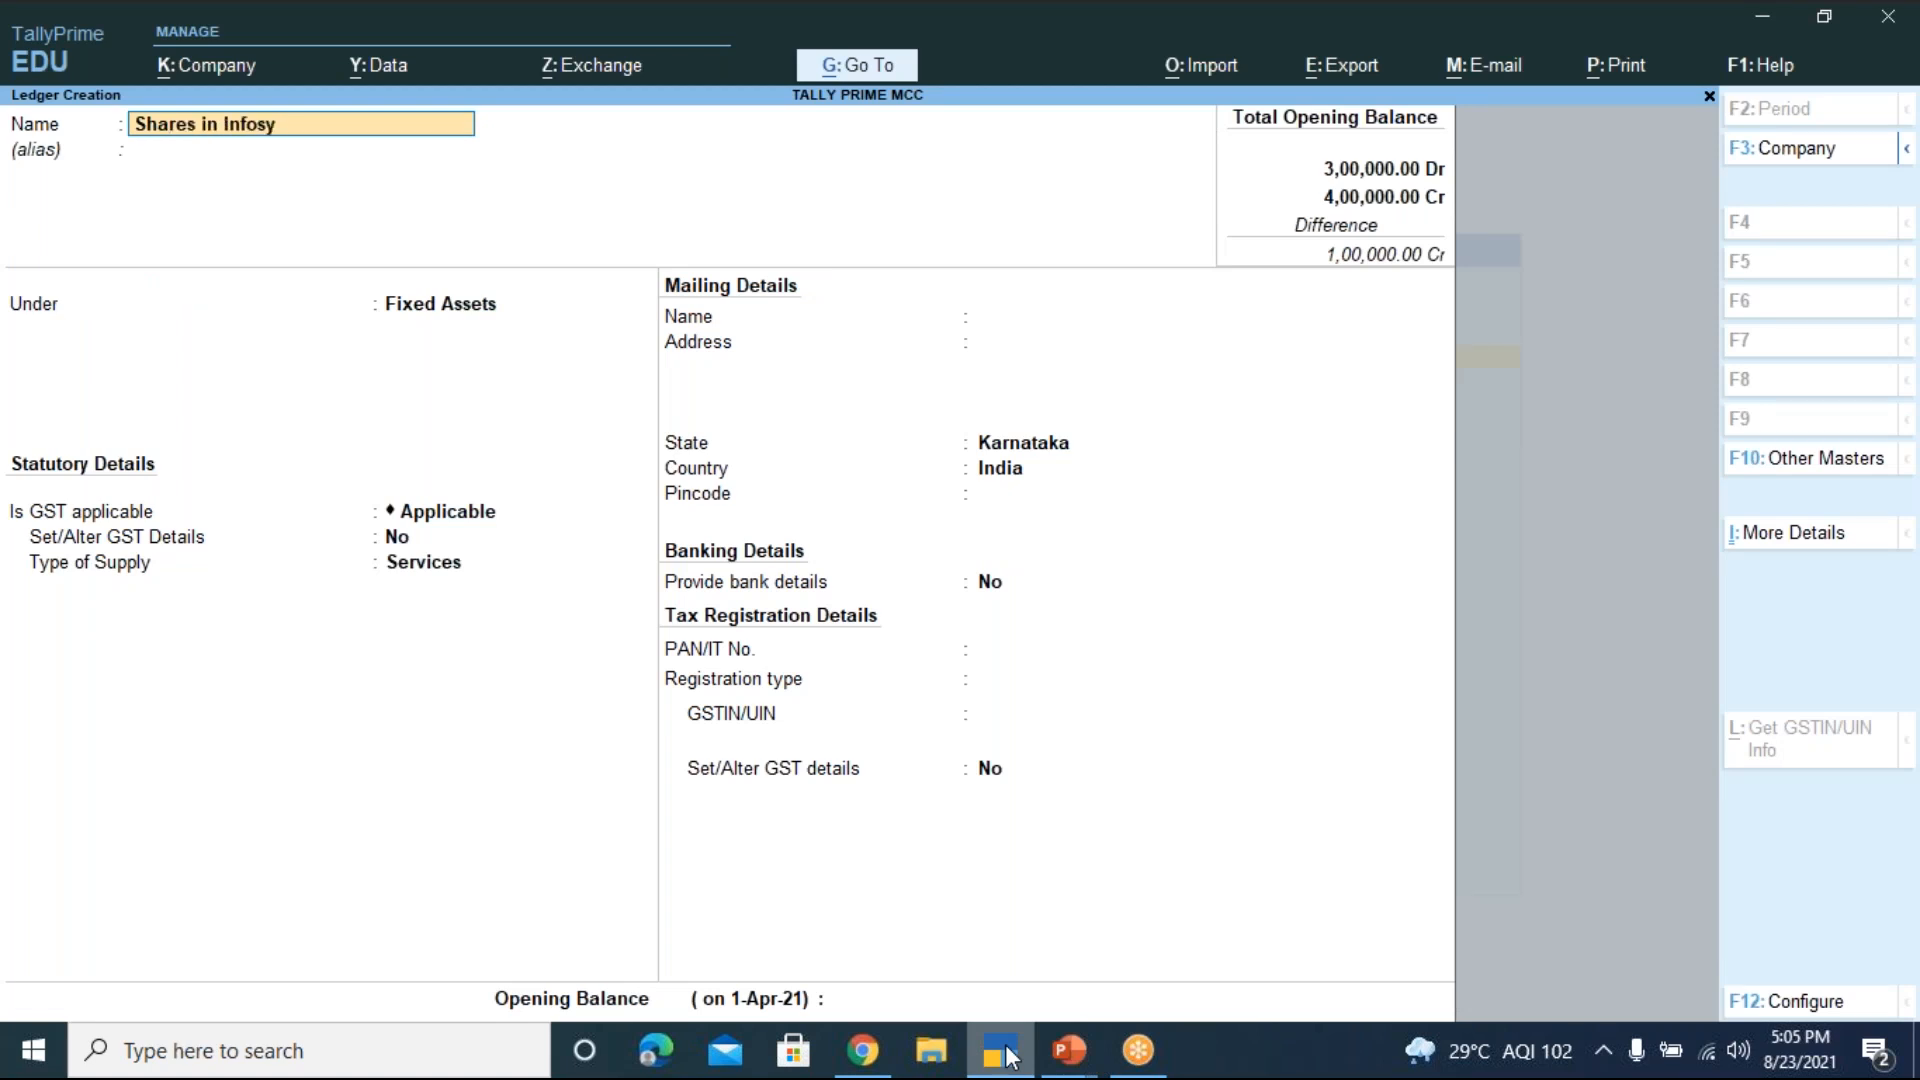
{"action": "type", "text": "s A/c"}
{"action": "key", "text": "Return"}
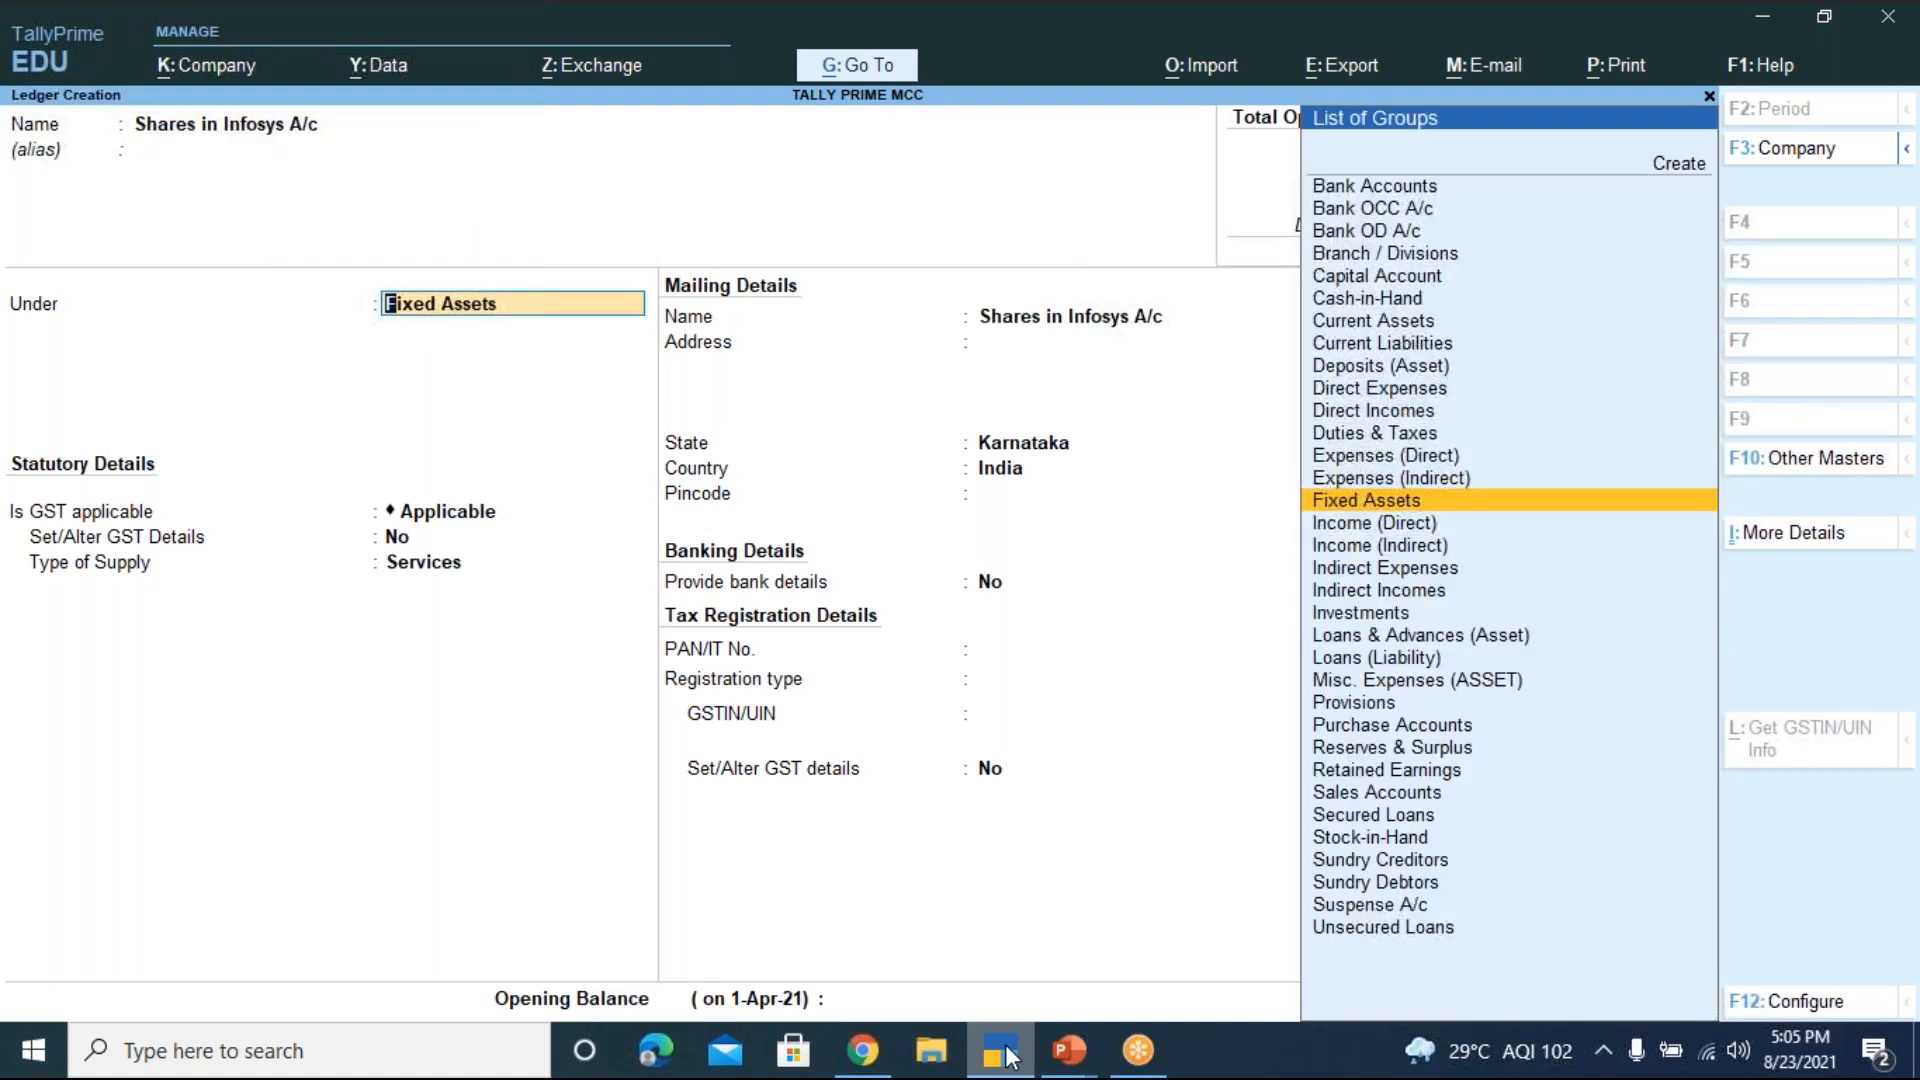
{"action": "type", "text": "Inve"}
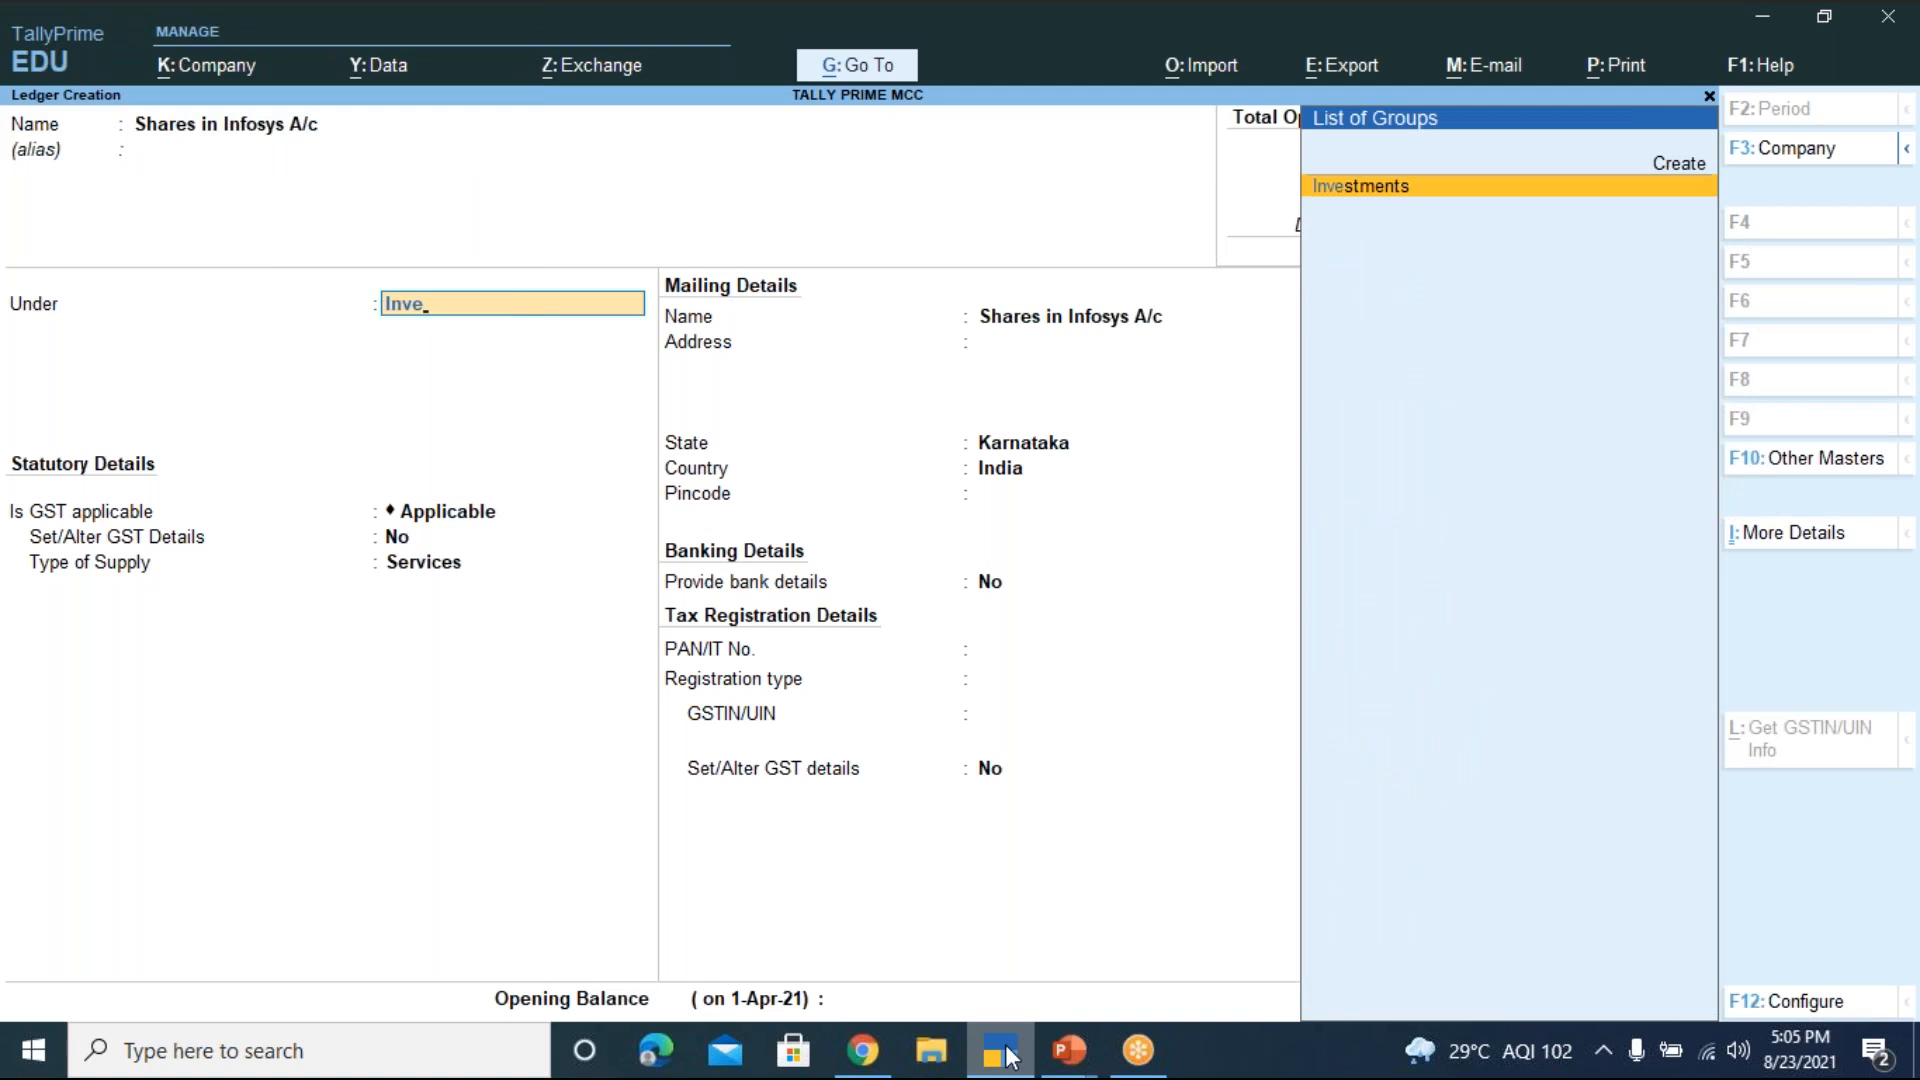
{"action": "key", "text": "Return"}
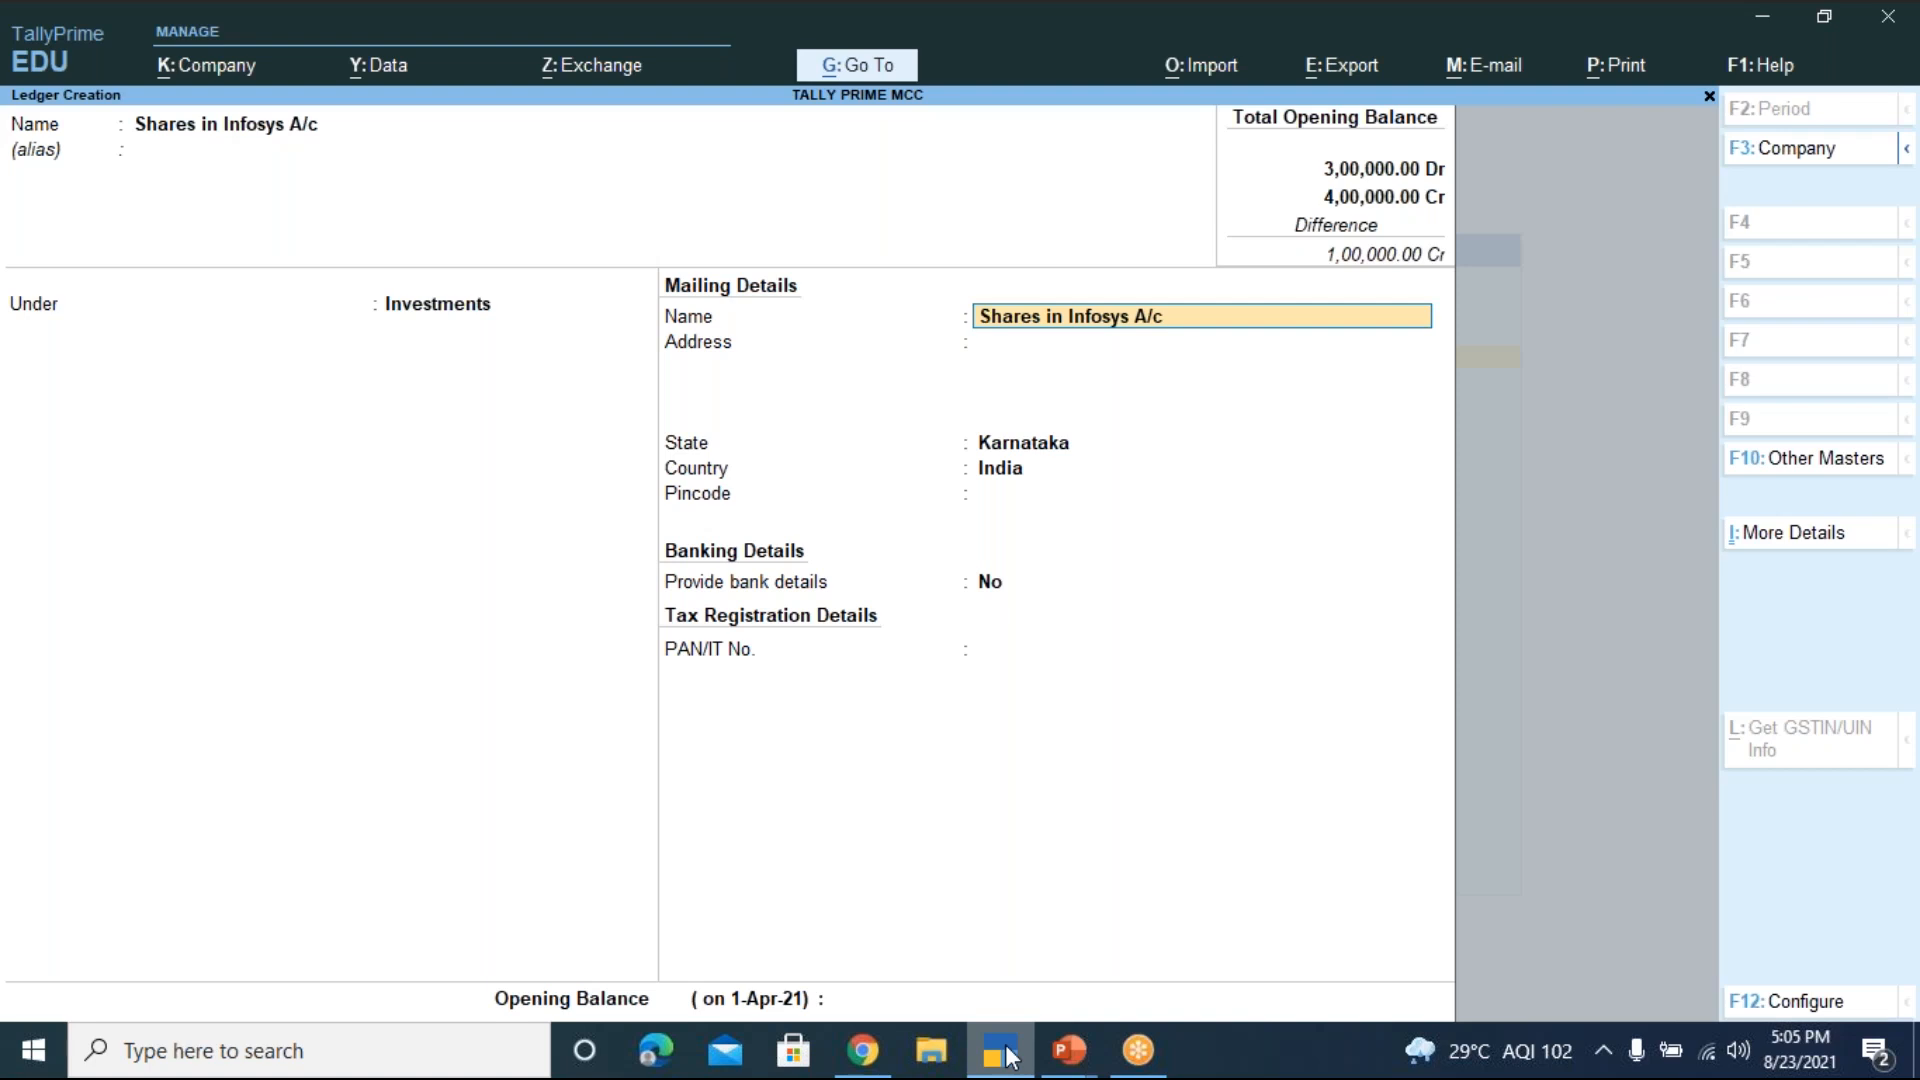
Save Shares in Infosys A/c with its default mailing and banking details and a blank opening balance
{"action": "key", "text": "Return"}
{"action": "key", "text": "Return"}
{"action": "key", "text": "Return"}
{"action": "key", "text": "Return"}
{"action": "key", "text": "Return"}
{"action": "key", "text": "Return"}
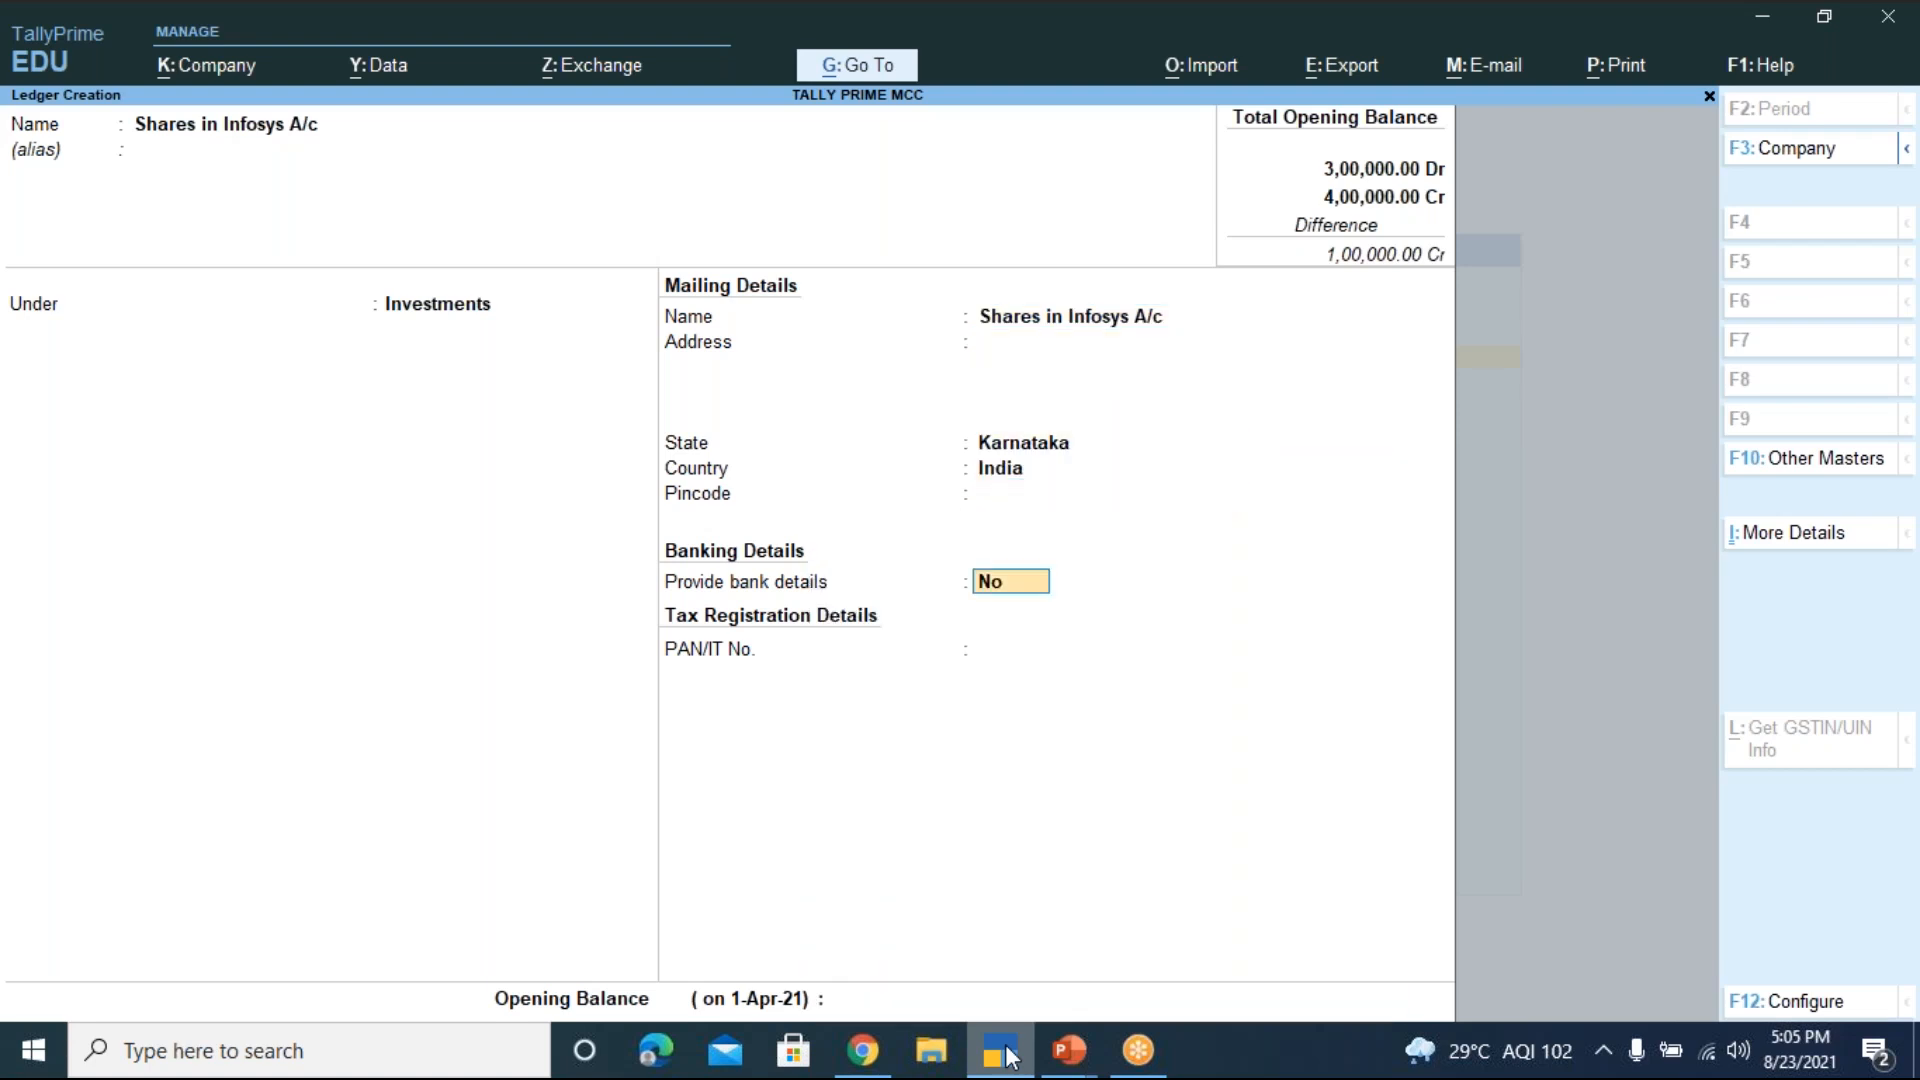
{"action": "key", "text": "Return"}
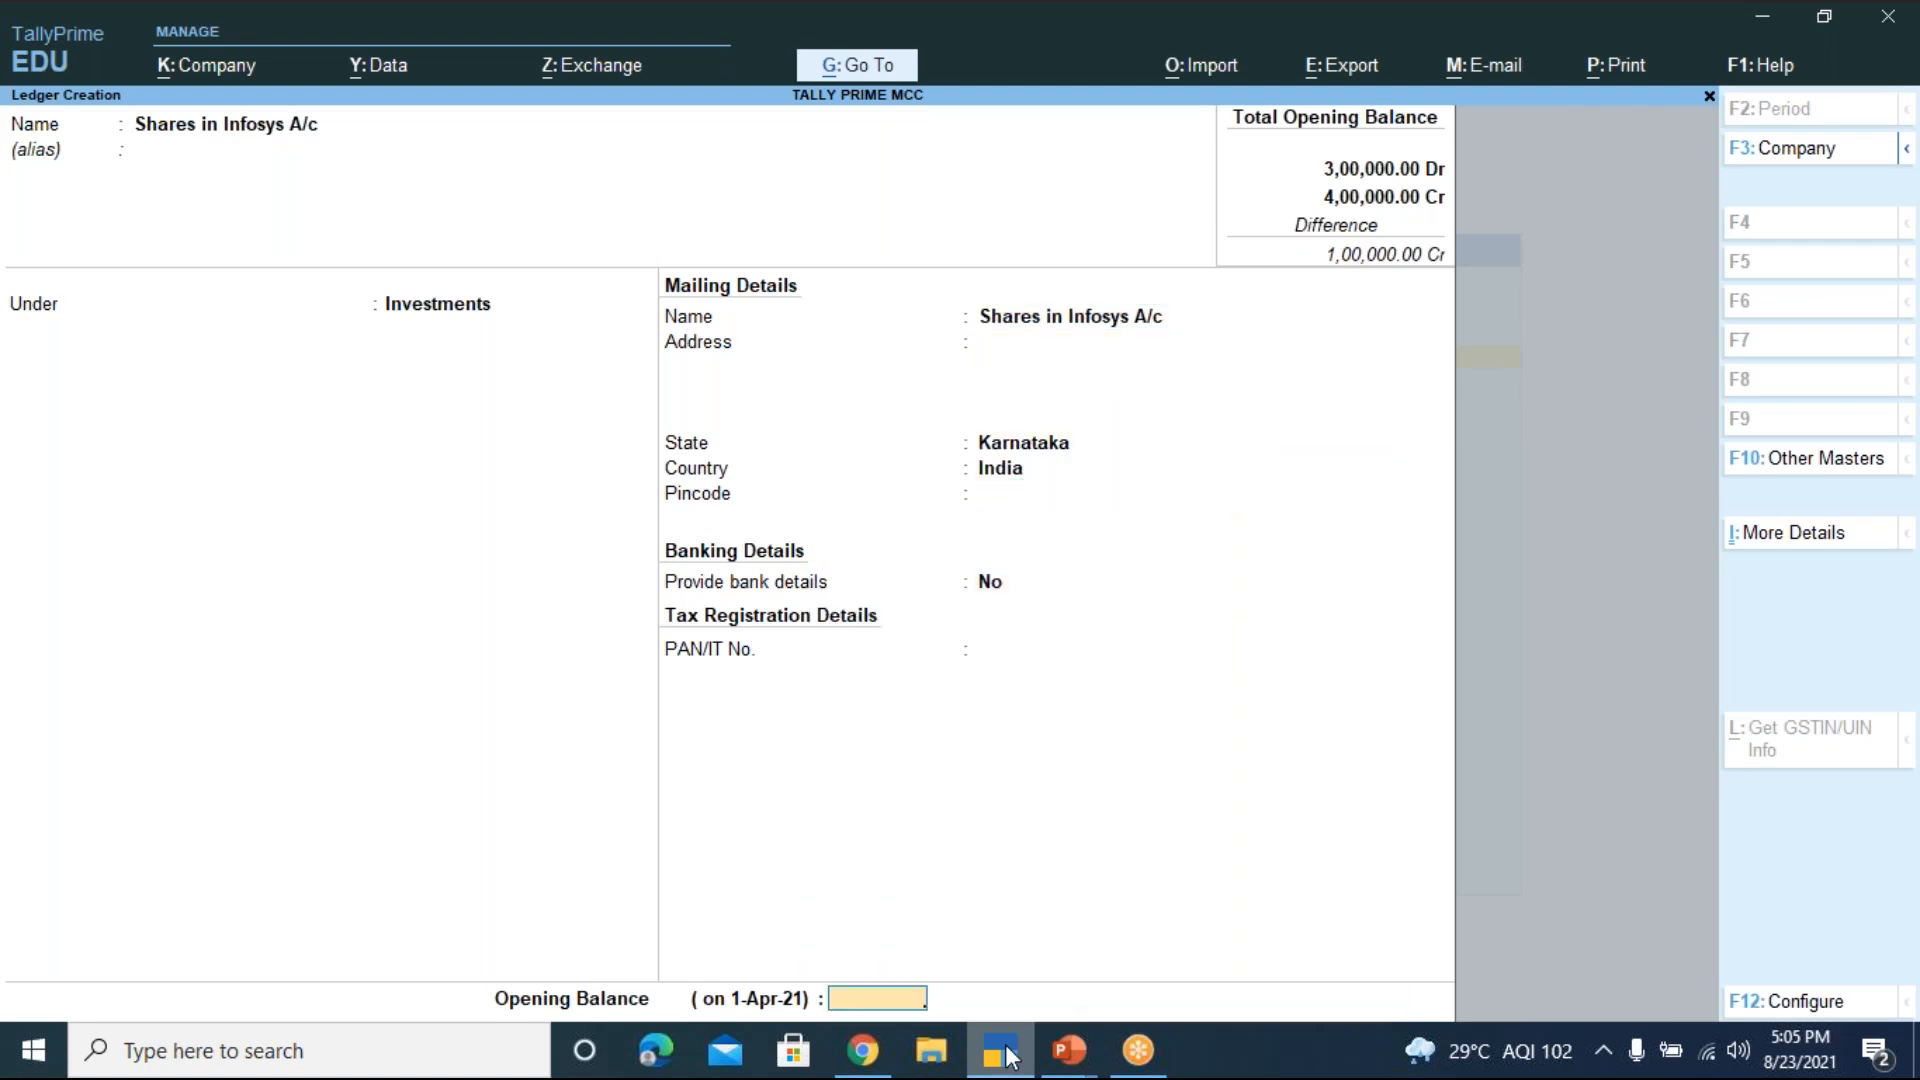
{"action": "key", "text": "Return"}
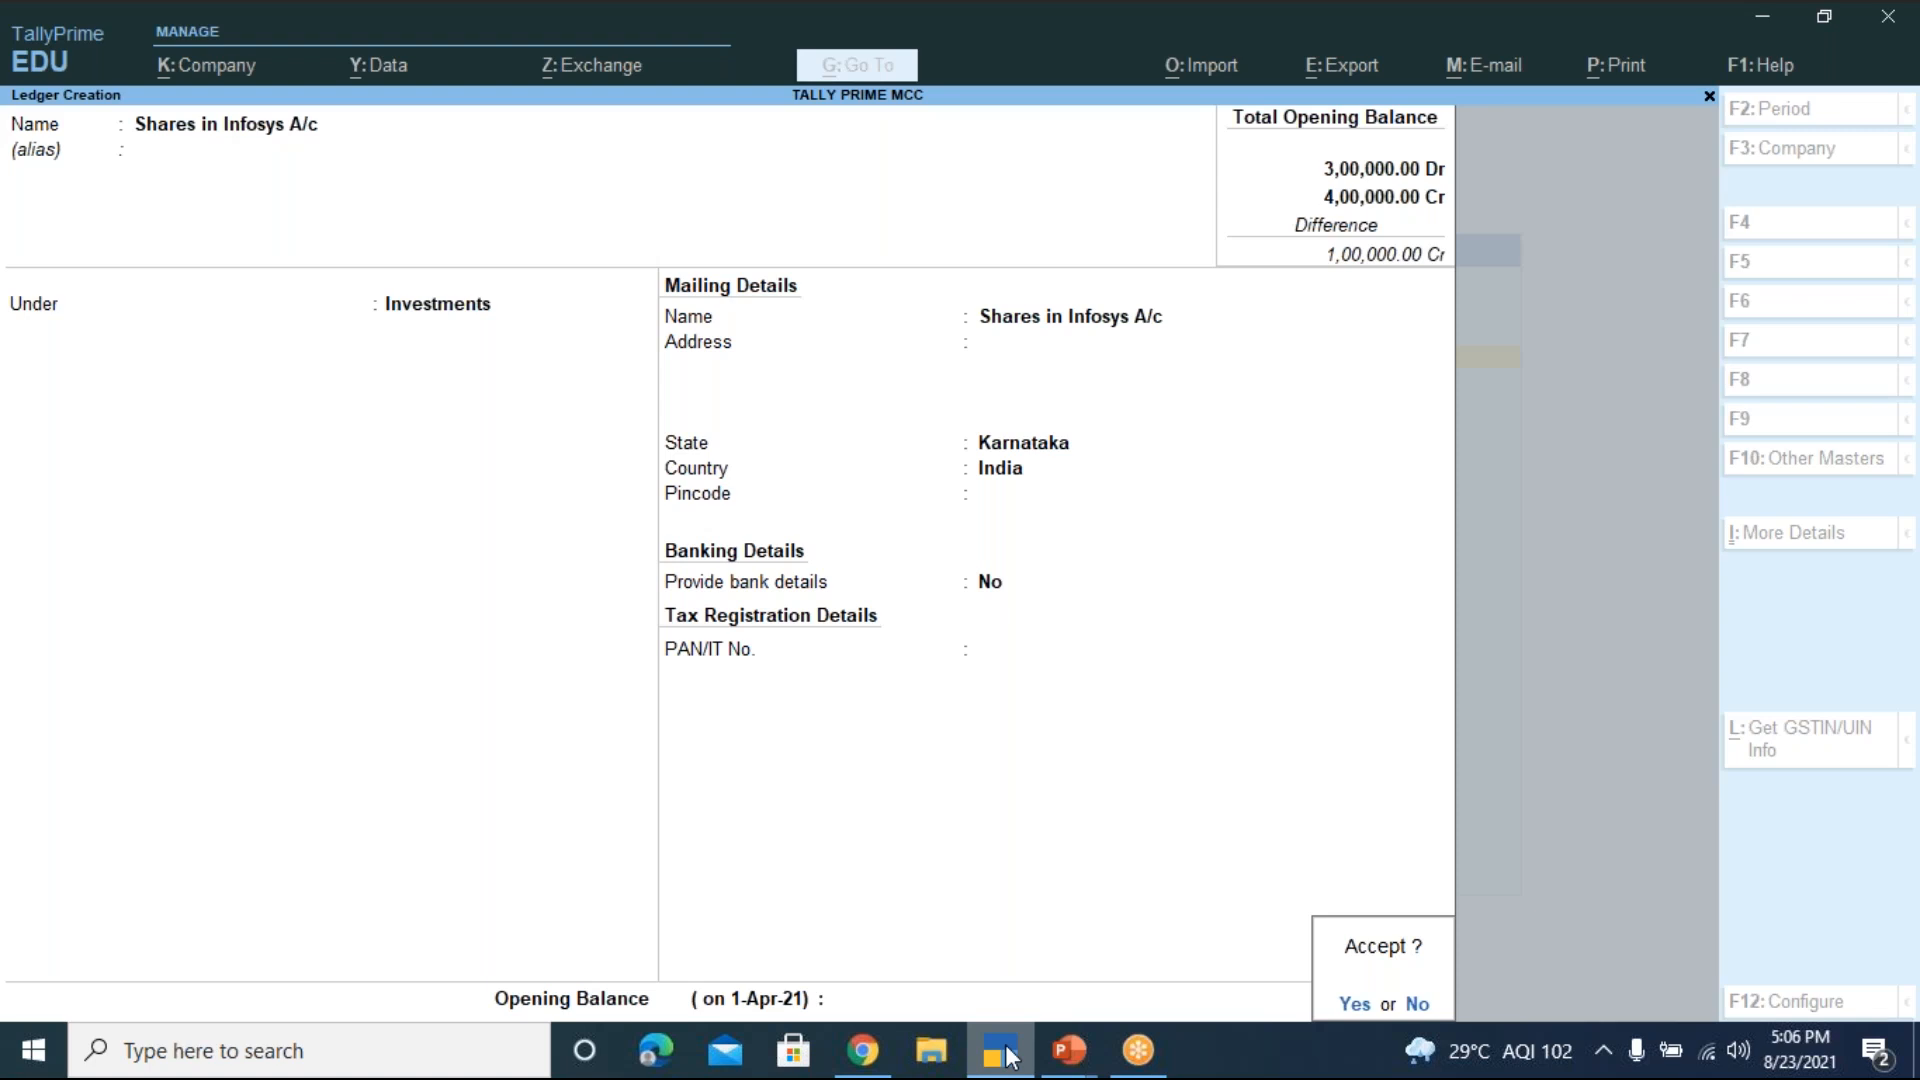
{"action": "key", "text": "y"}
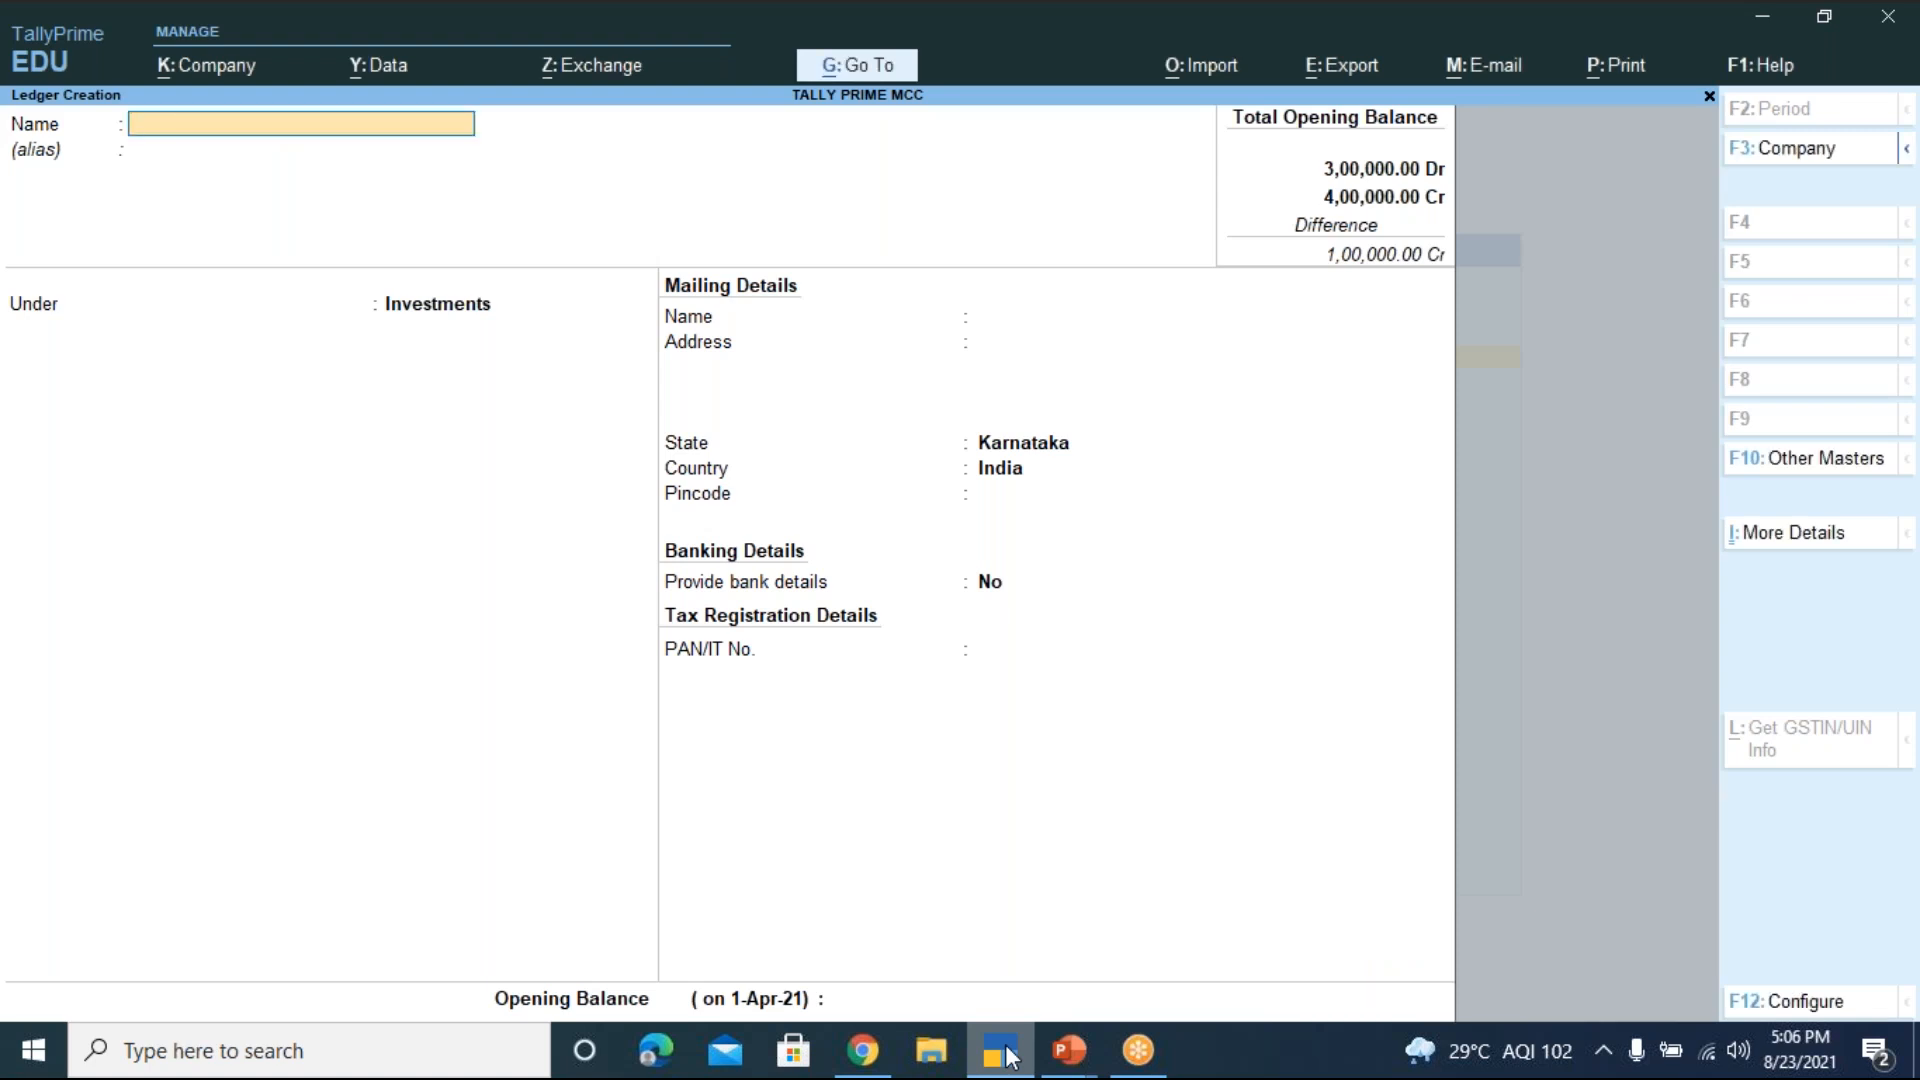
Switch to PowerPoint and check the ledger creation slide in full screen for the entry following Shares in Infosys A/c
{"action": "left_click", "coordinate": [1068, 1052]}
{"action": "left_click", "coordinate": [984, 950]}
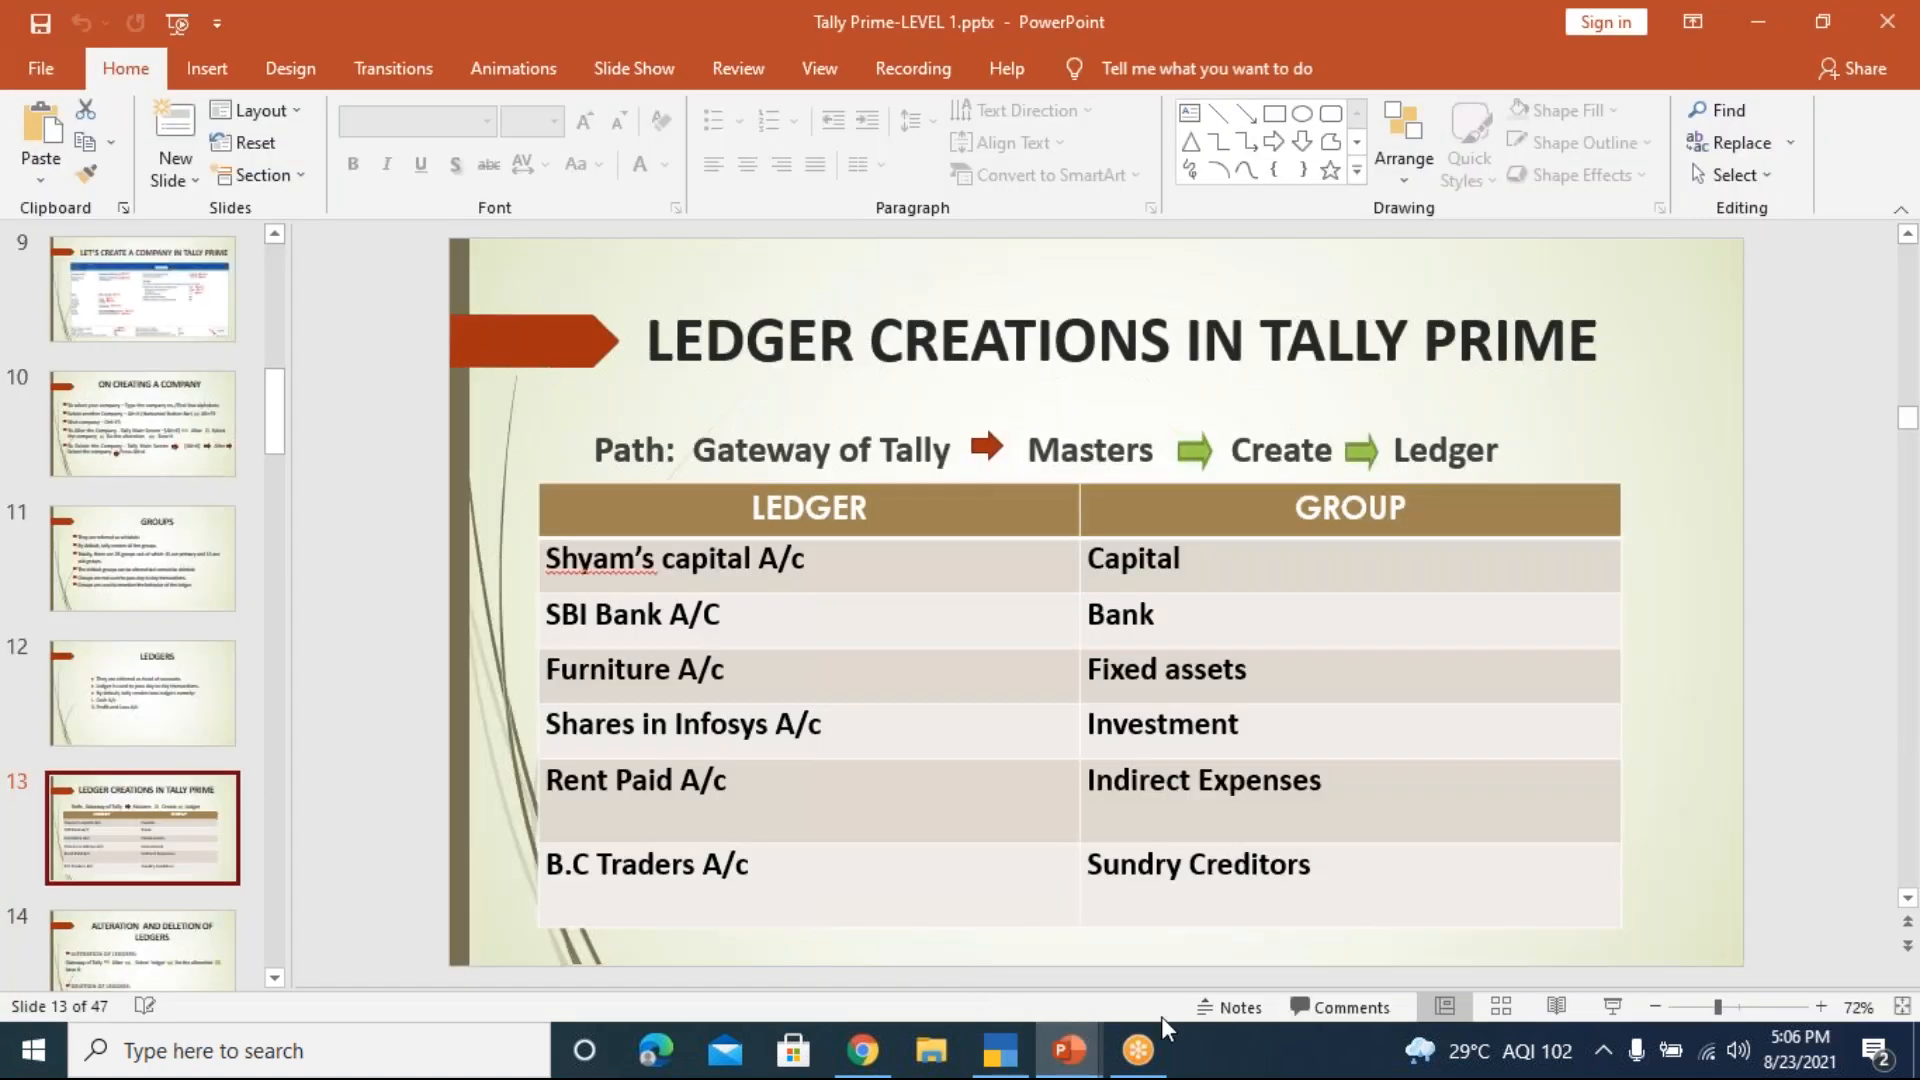
{"action": "left_click", "coordinate": [1608, 1007]}
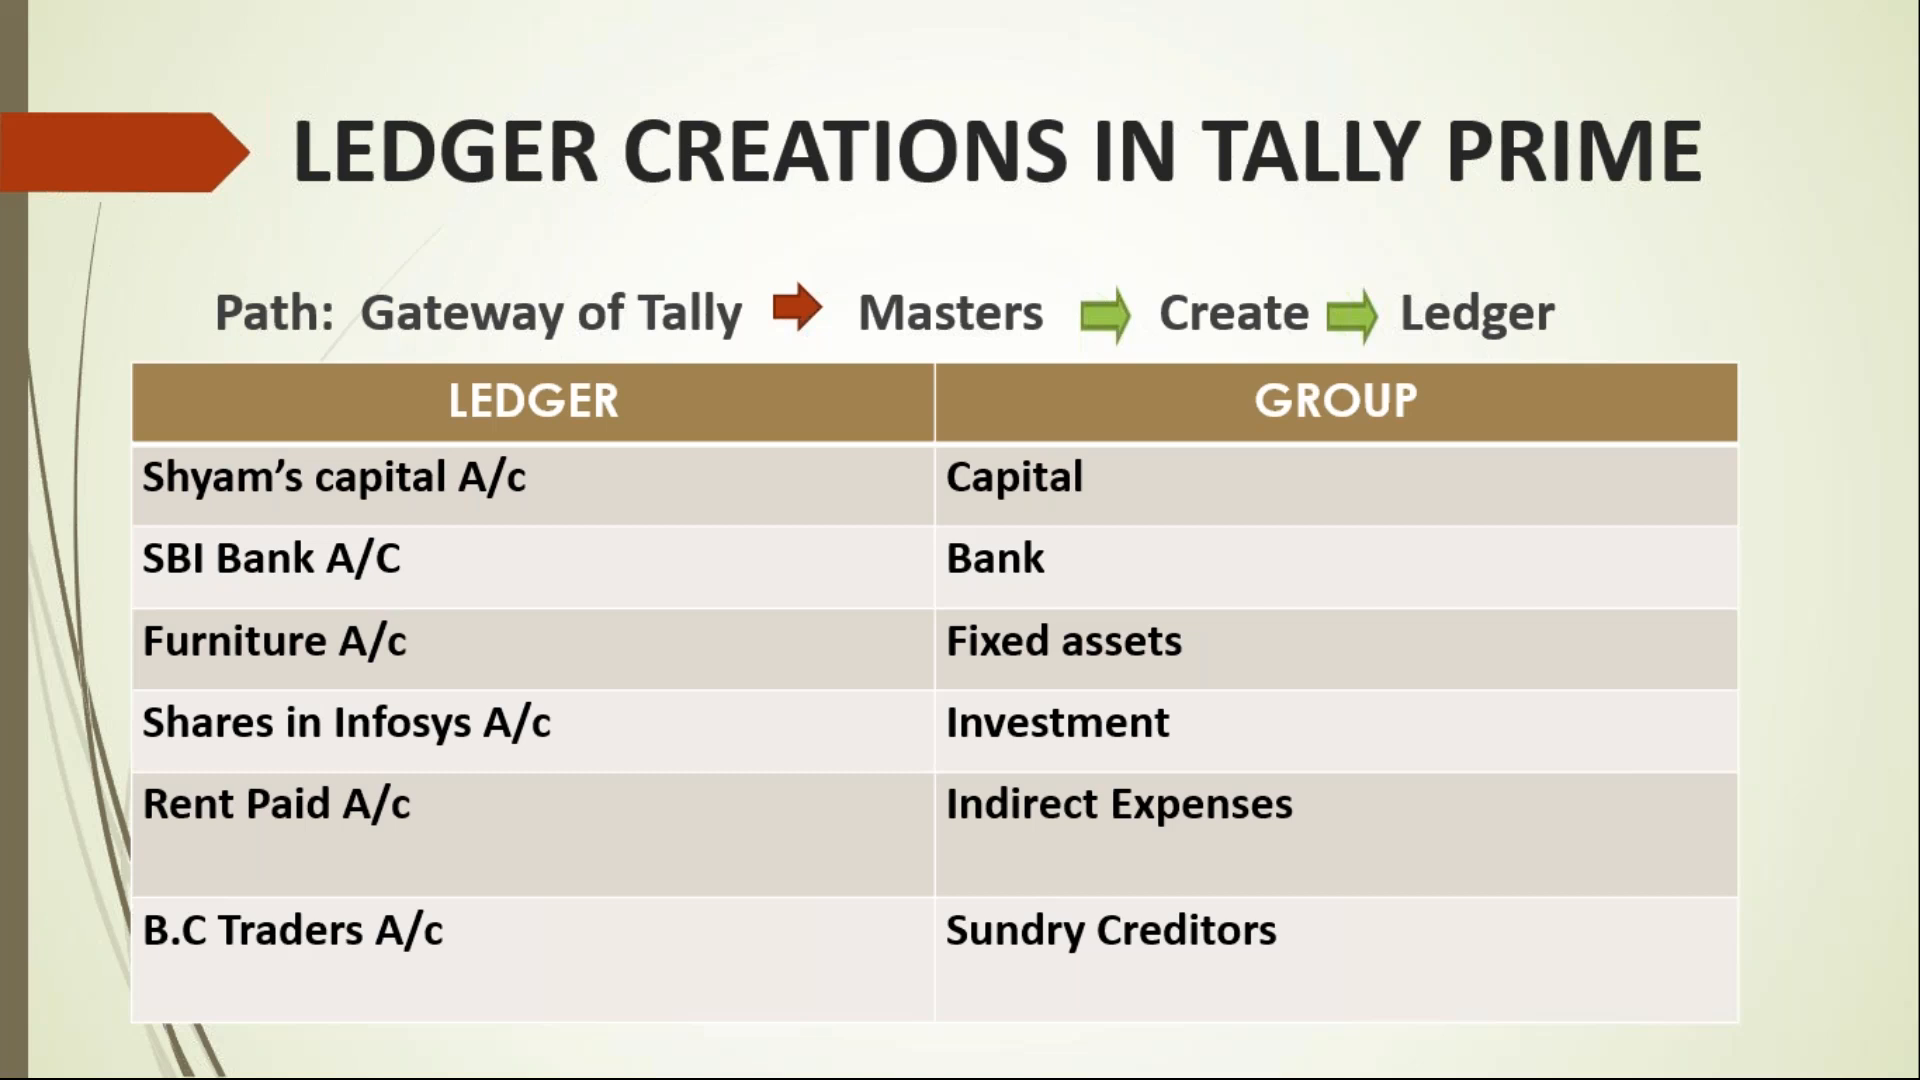
{"action": "key", "text": "Escape"}
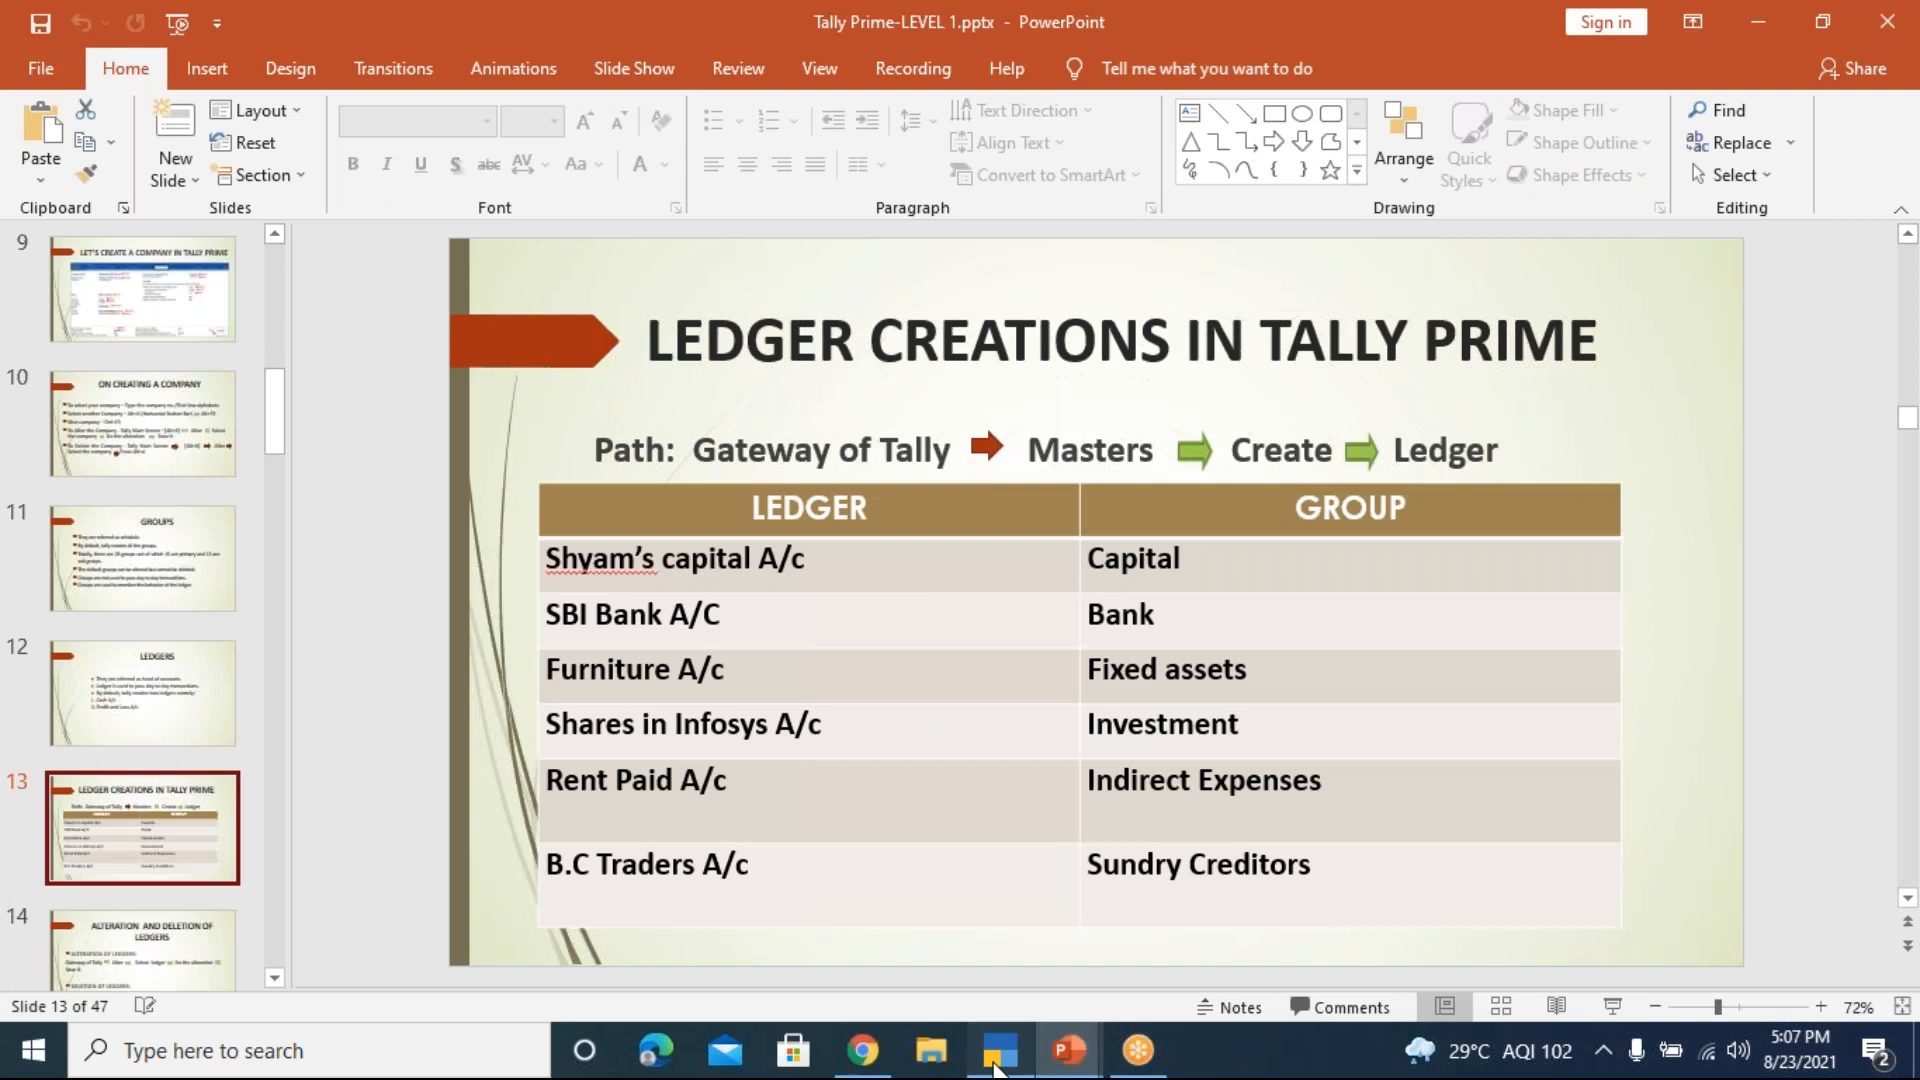
Return to TallyPrime, name the new ledger Rent Paid A/c and place it under the Indirect Expenses group
{"action": "left_click", "coordinate": [997, 1066]}
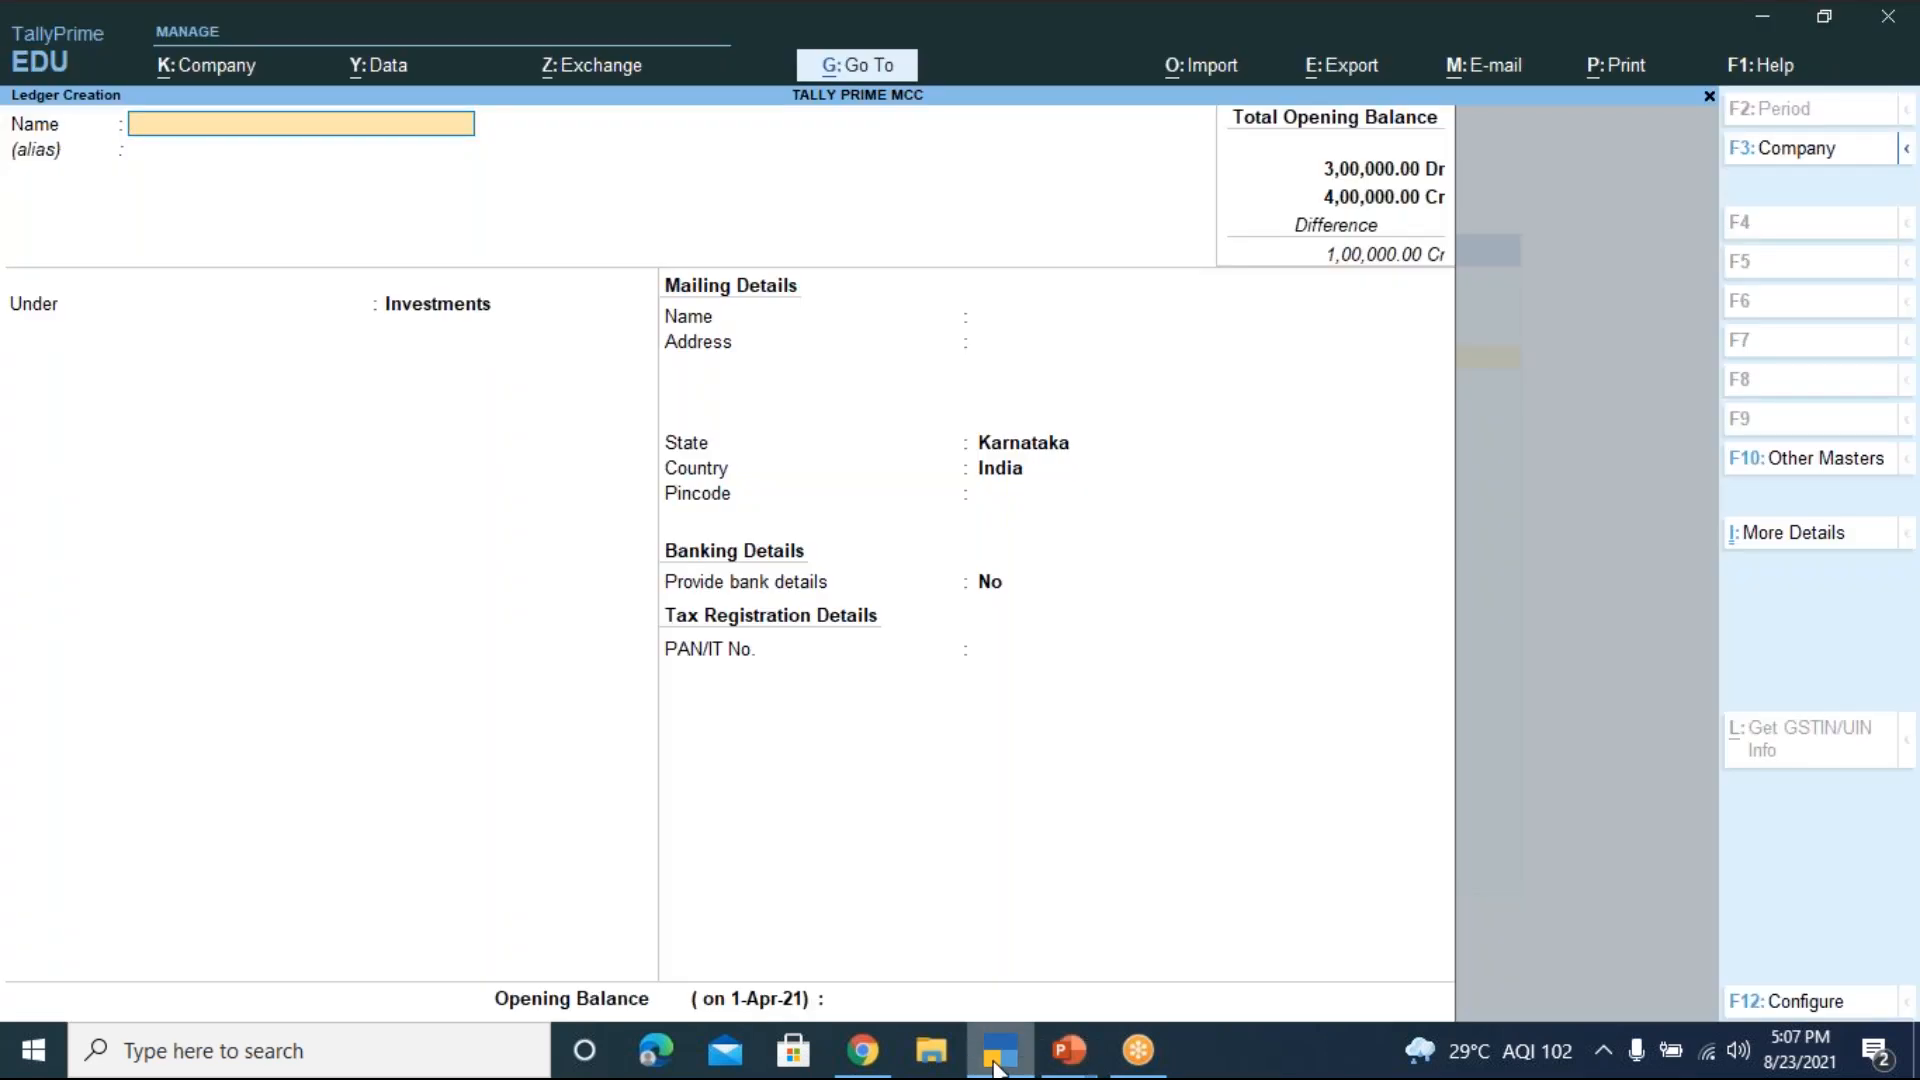
{"action": "type", "text": "Rent Paid A/c"}
{"action": "key", "text": "Return"}
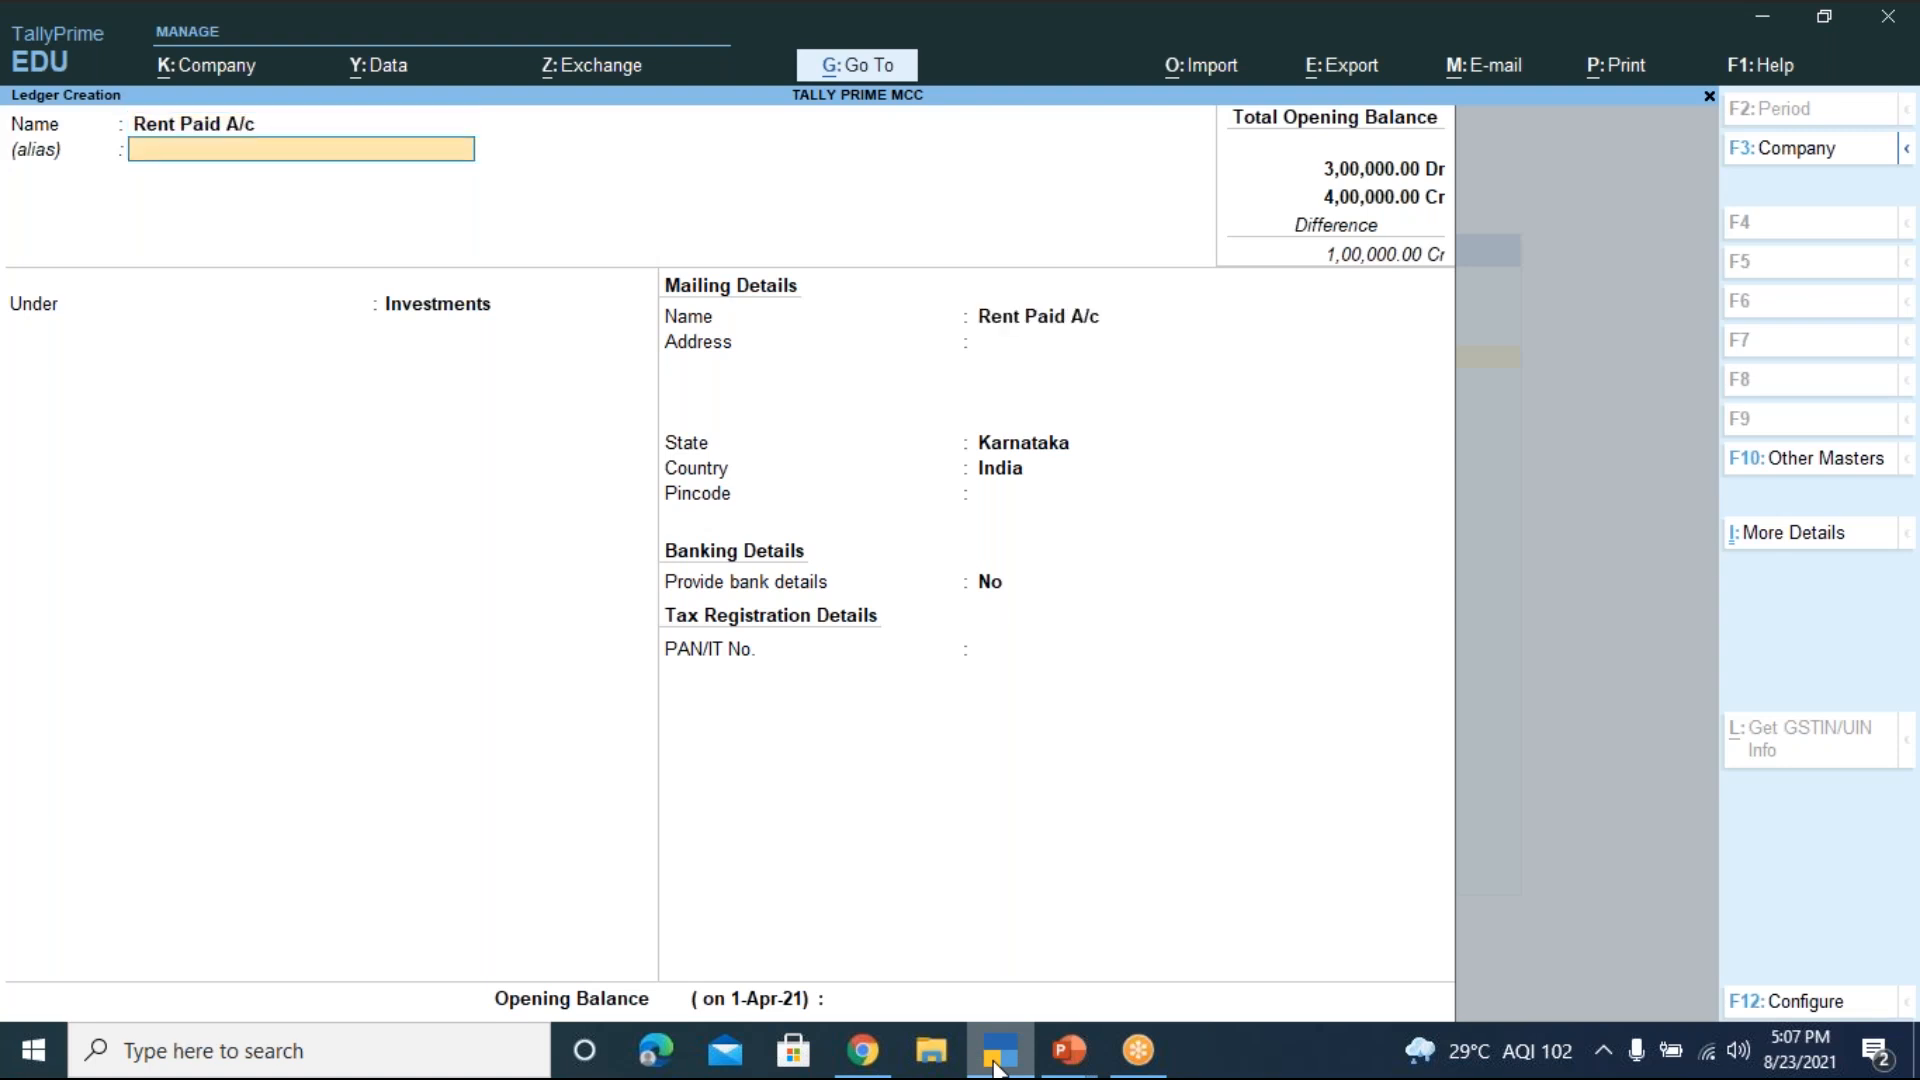
{"action": "key", "text": "Return"}
{"action": "type", "text": "In"}
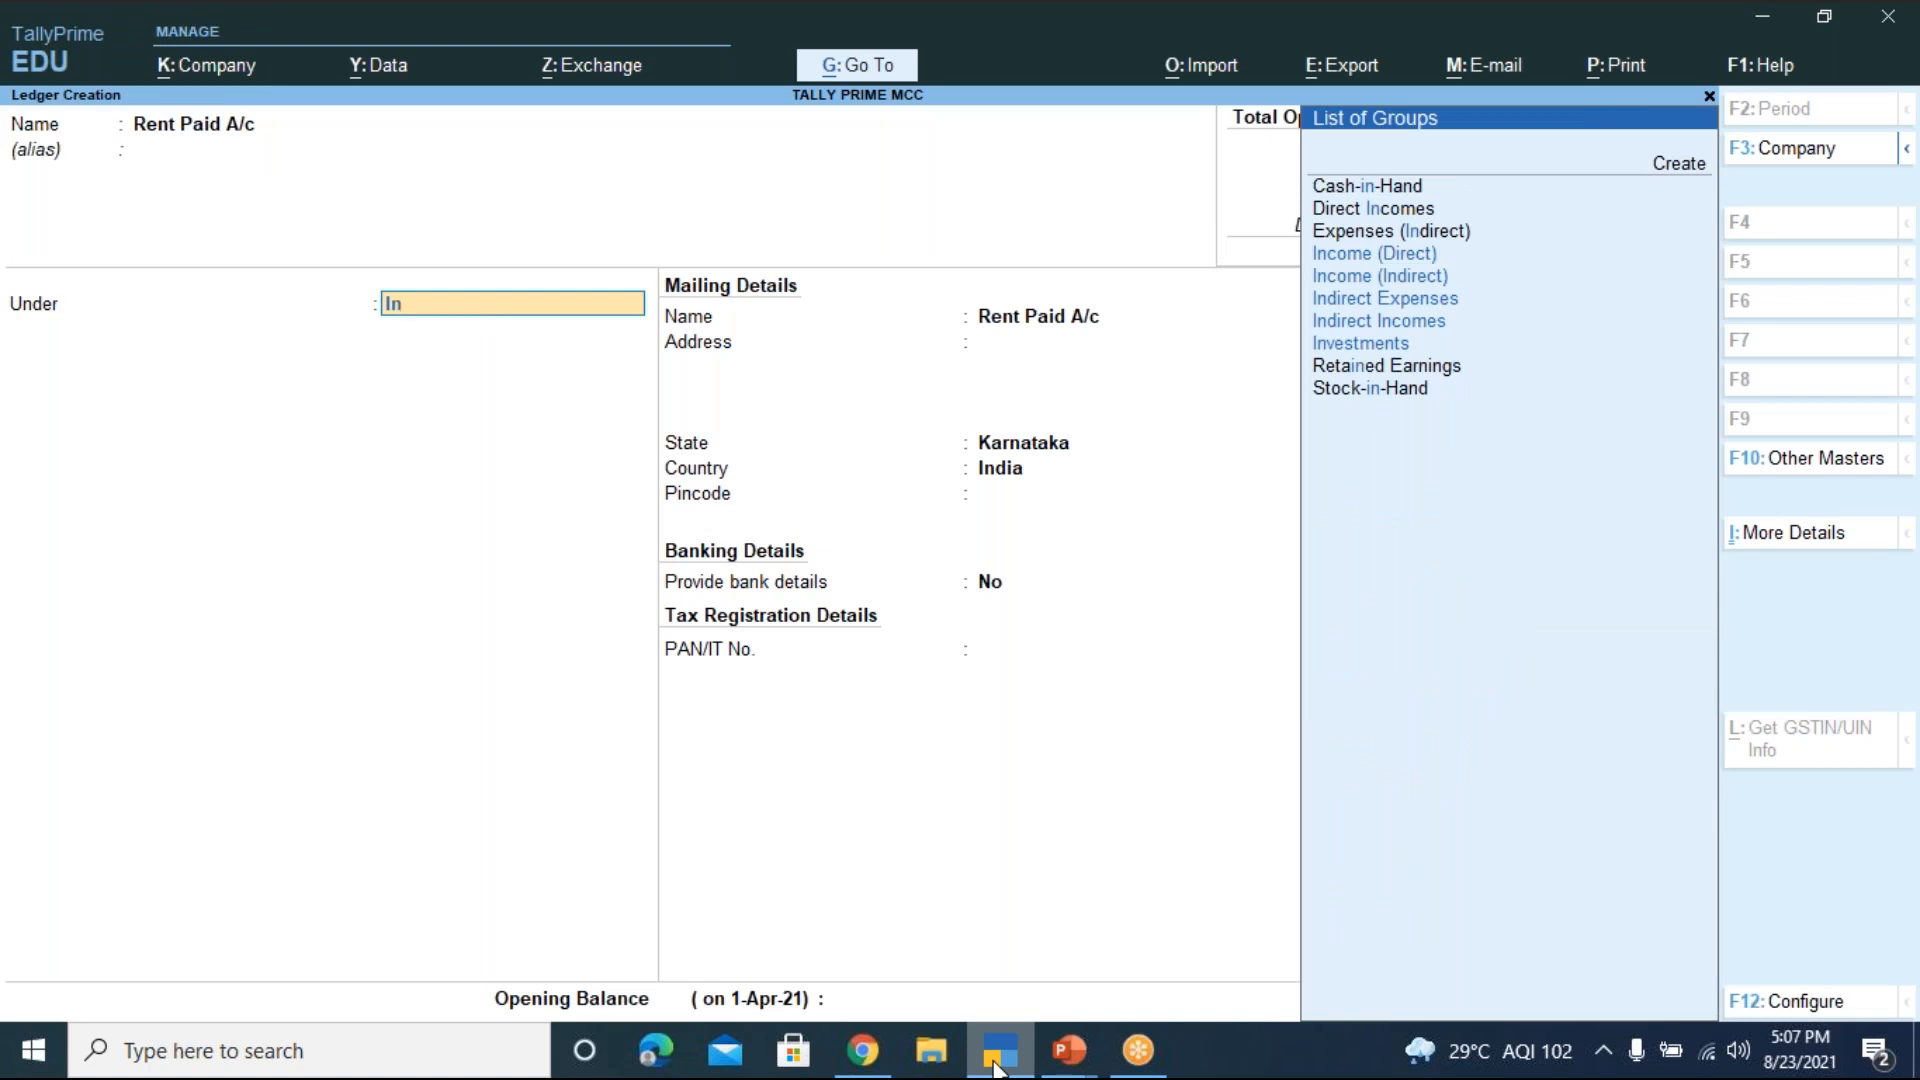
{"action": "type", "text": "d"}
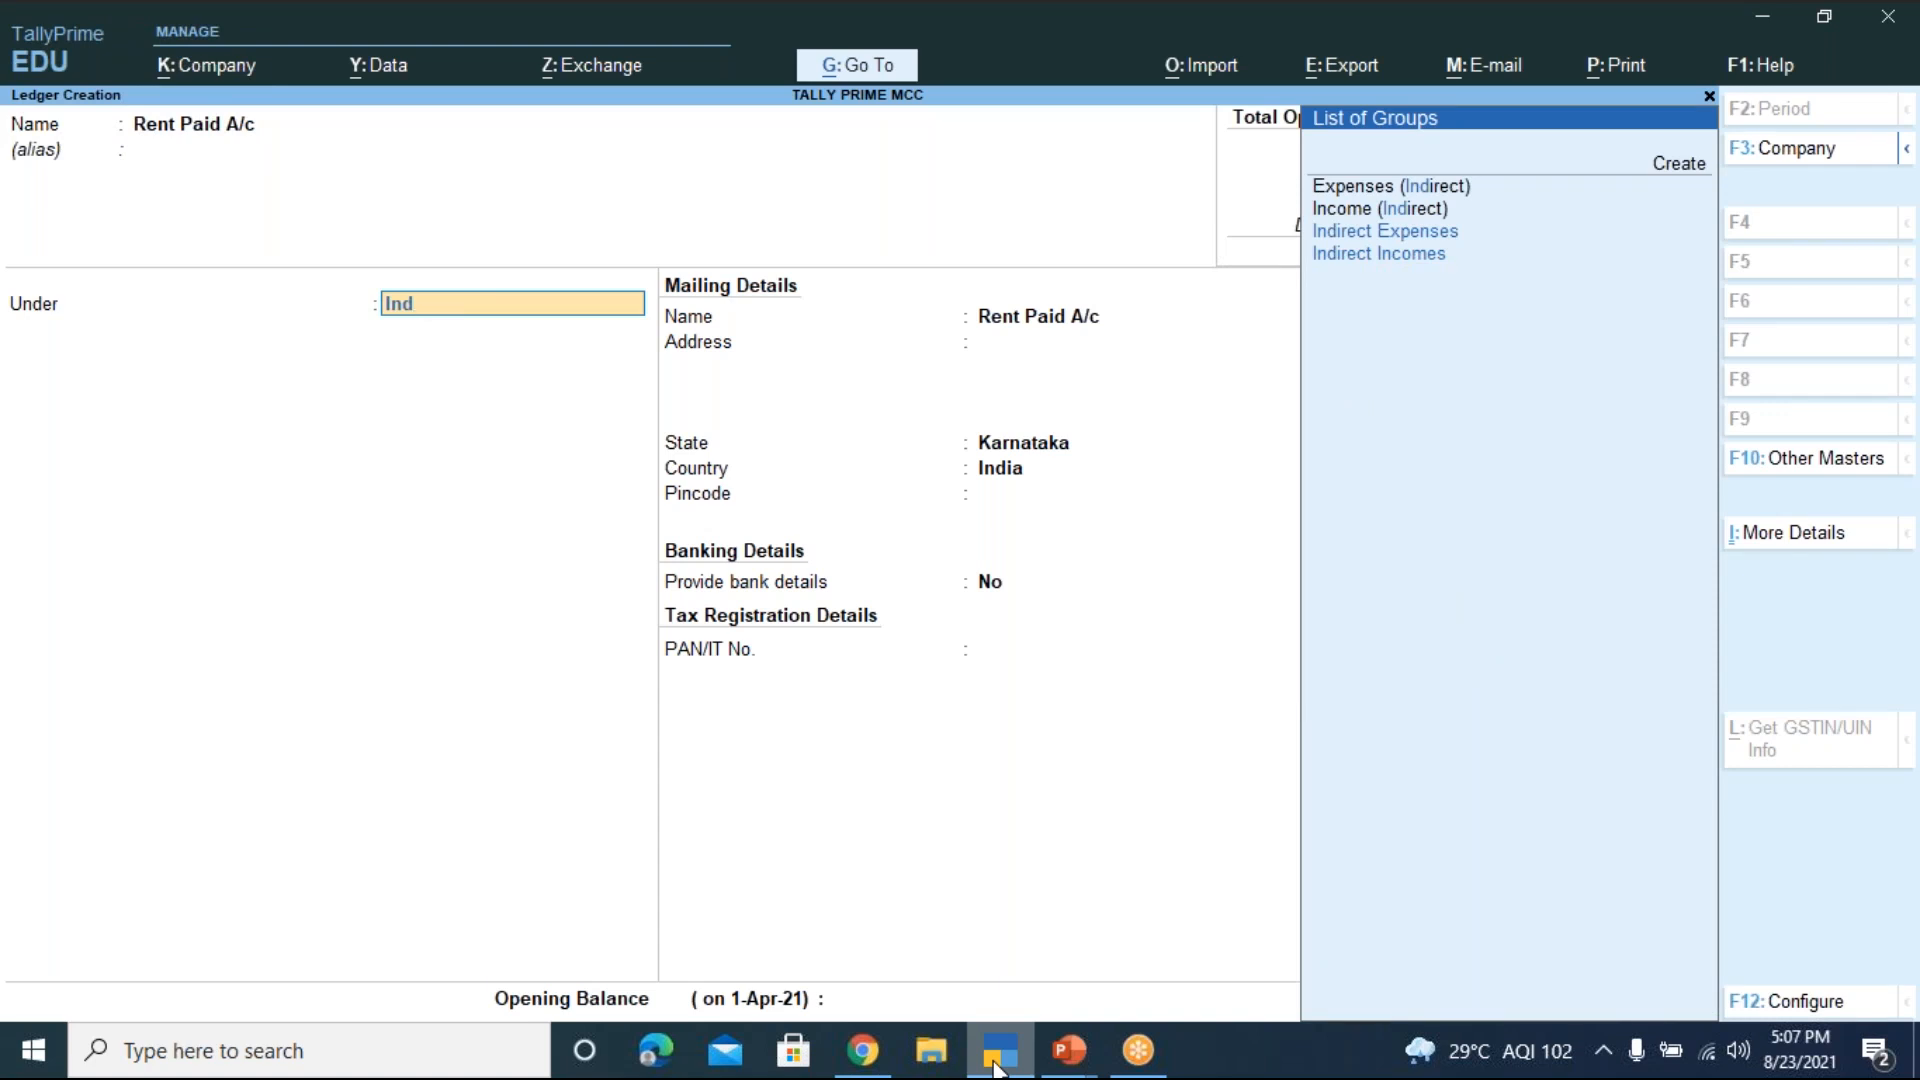
{"action": "key", "text": "Down"}
{"action": "key", "text": "Up"}
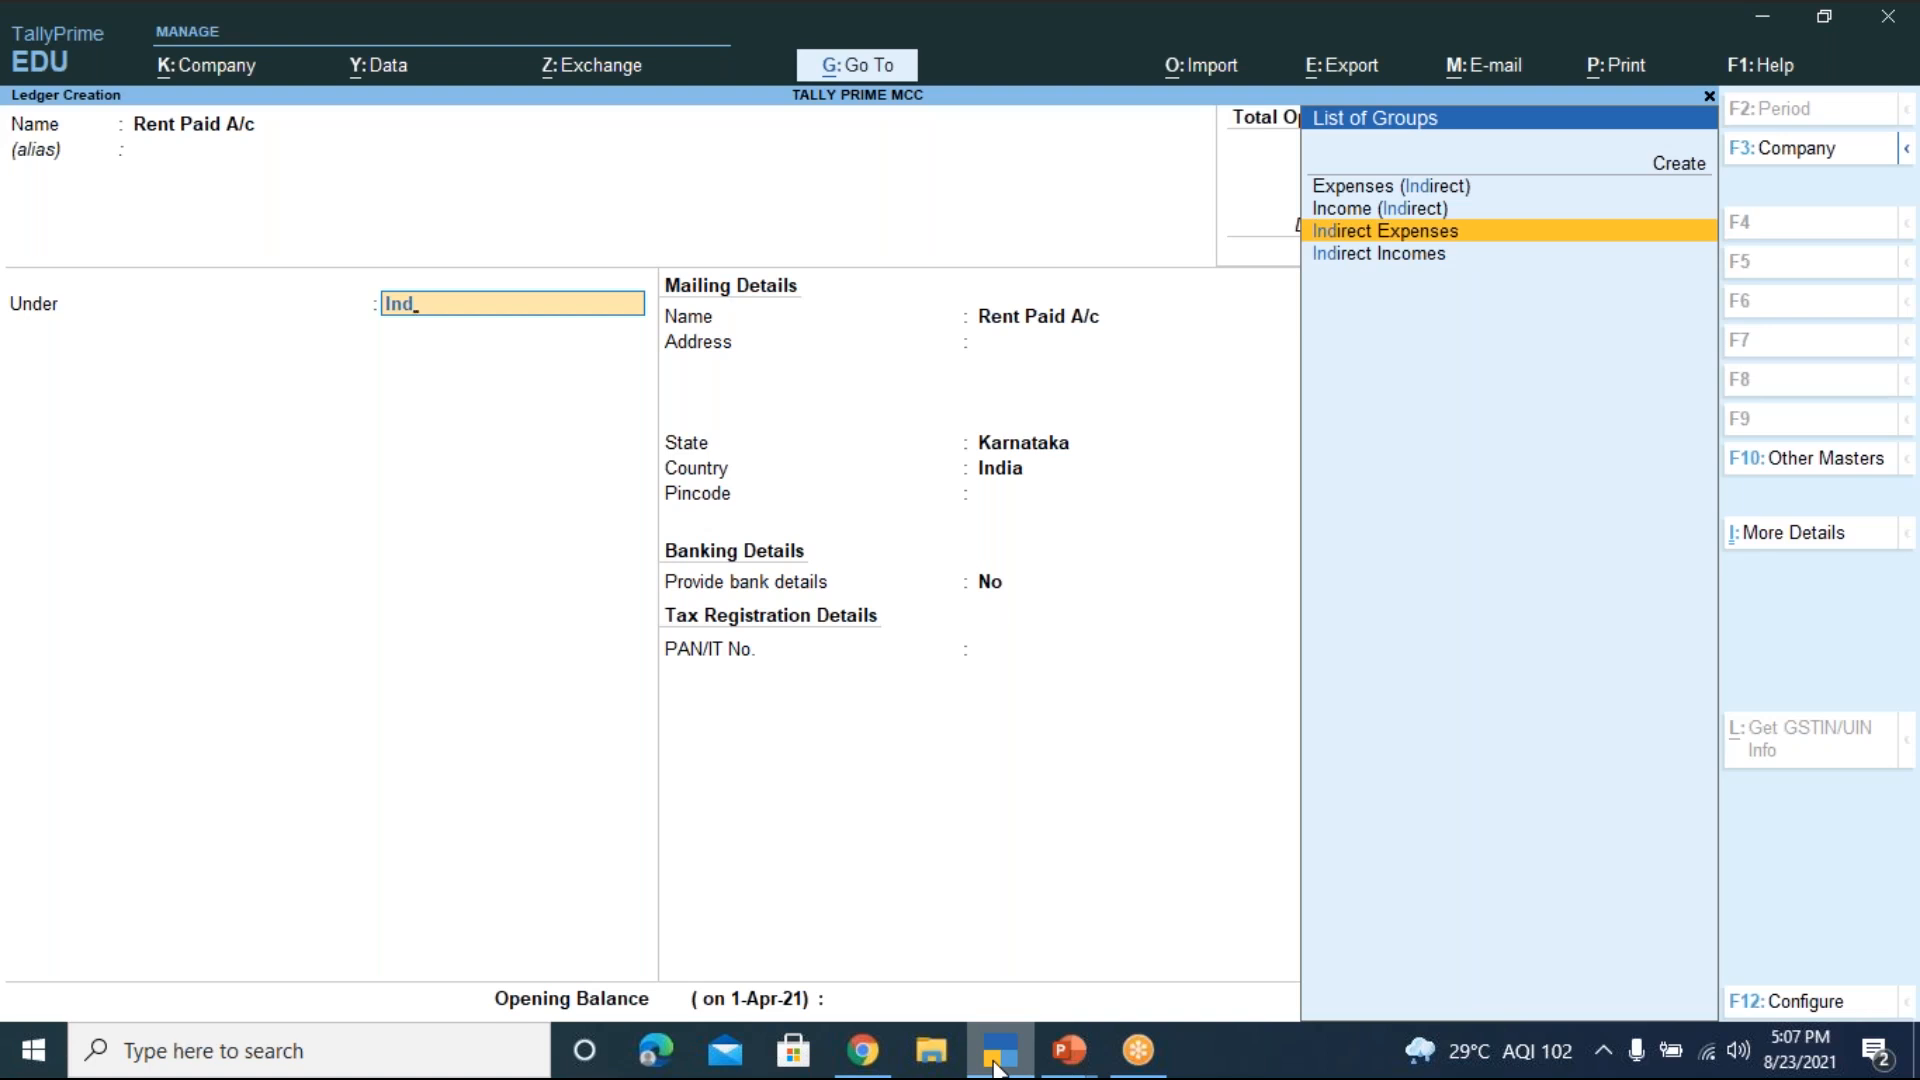
{"action": "key", "text": "Return"}
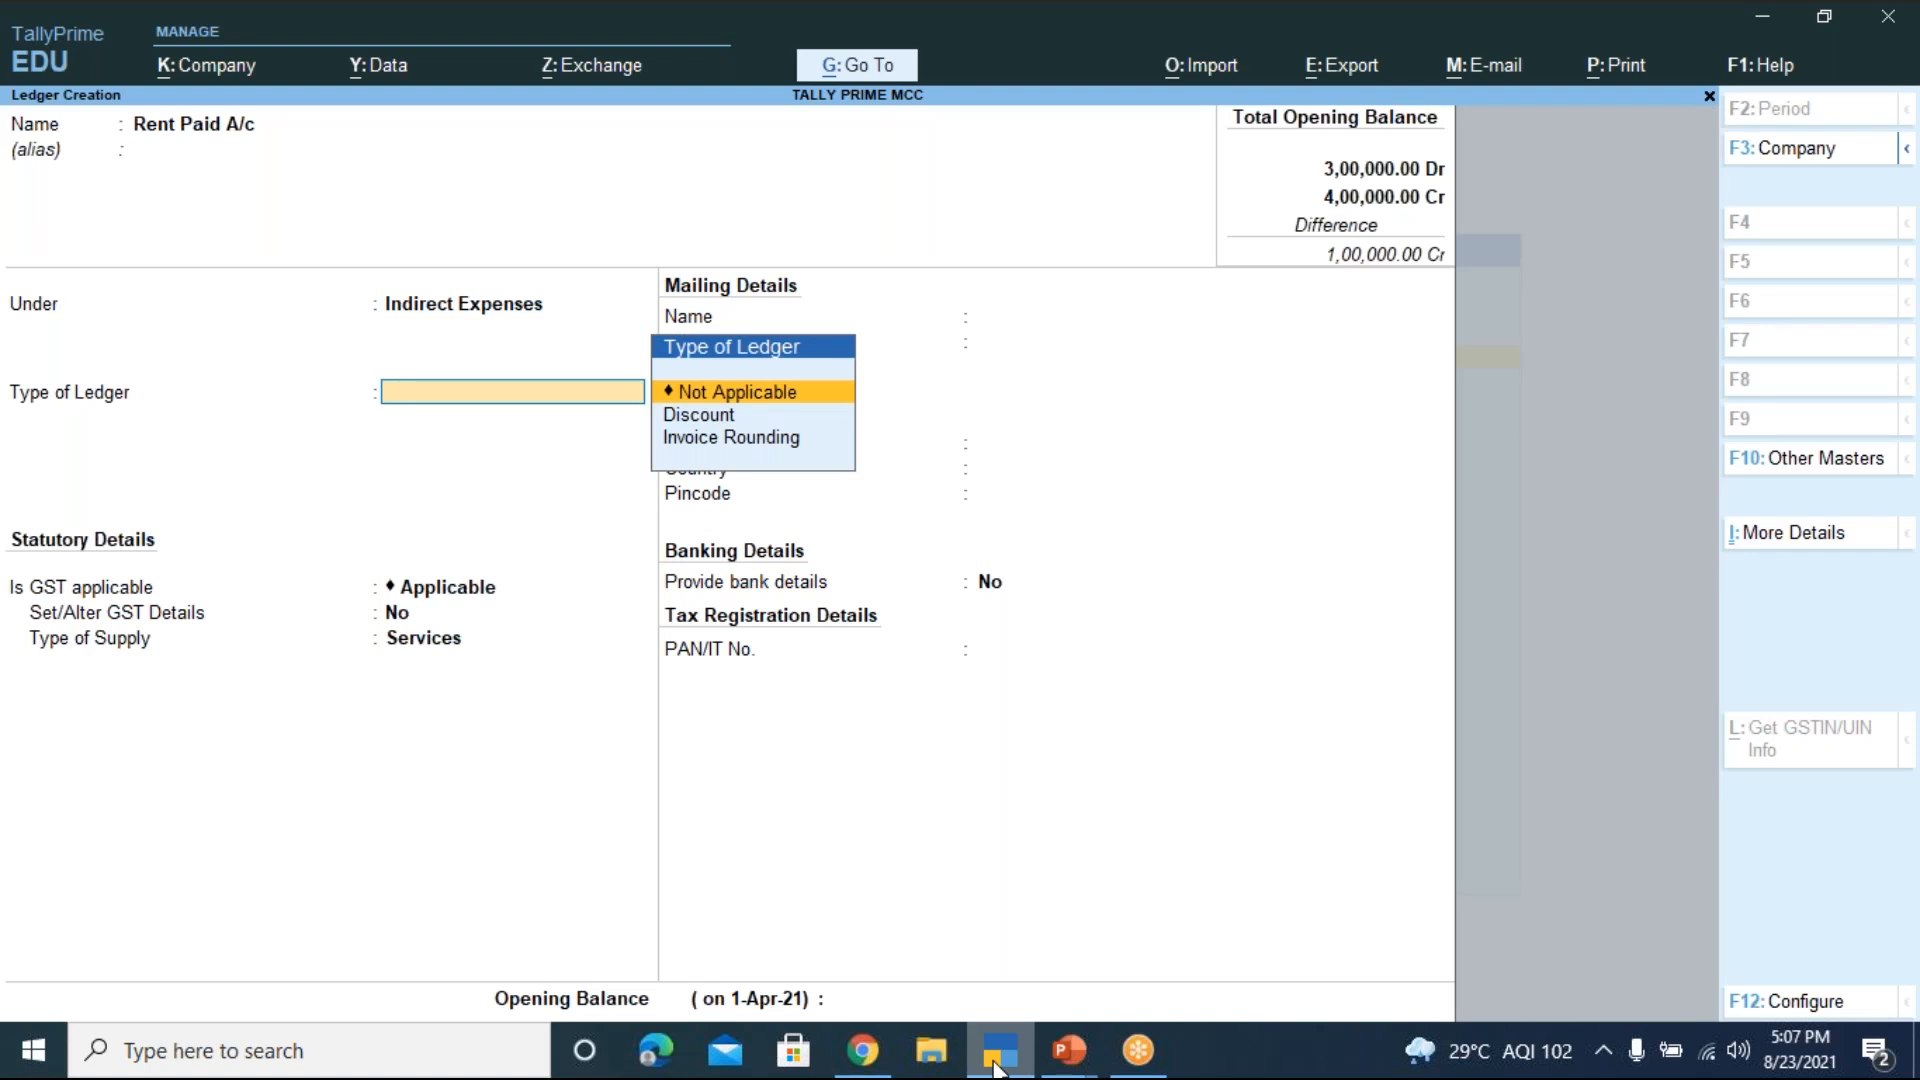
Set GST to Not Applicable for Rent Paid A/c, keep its ledger type Not Applicable, and save it with a blank opening balance
{"action": "key", "text": "Return"}
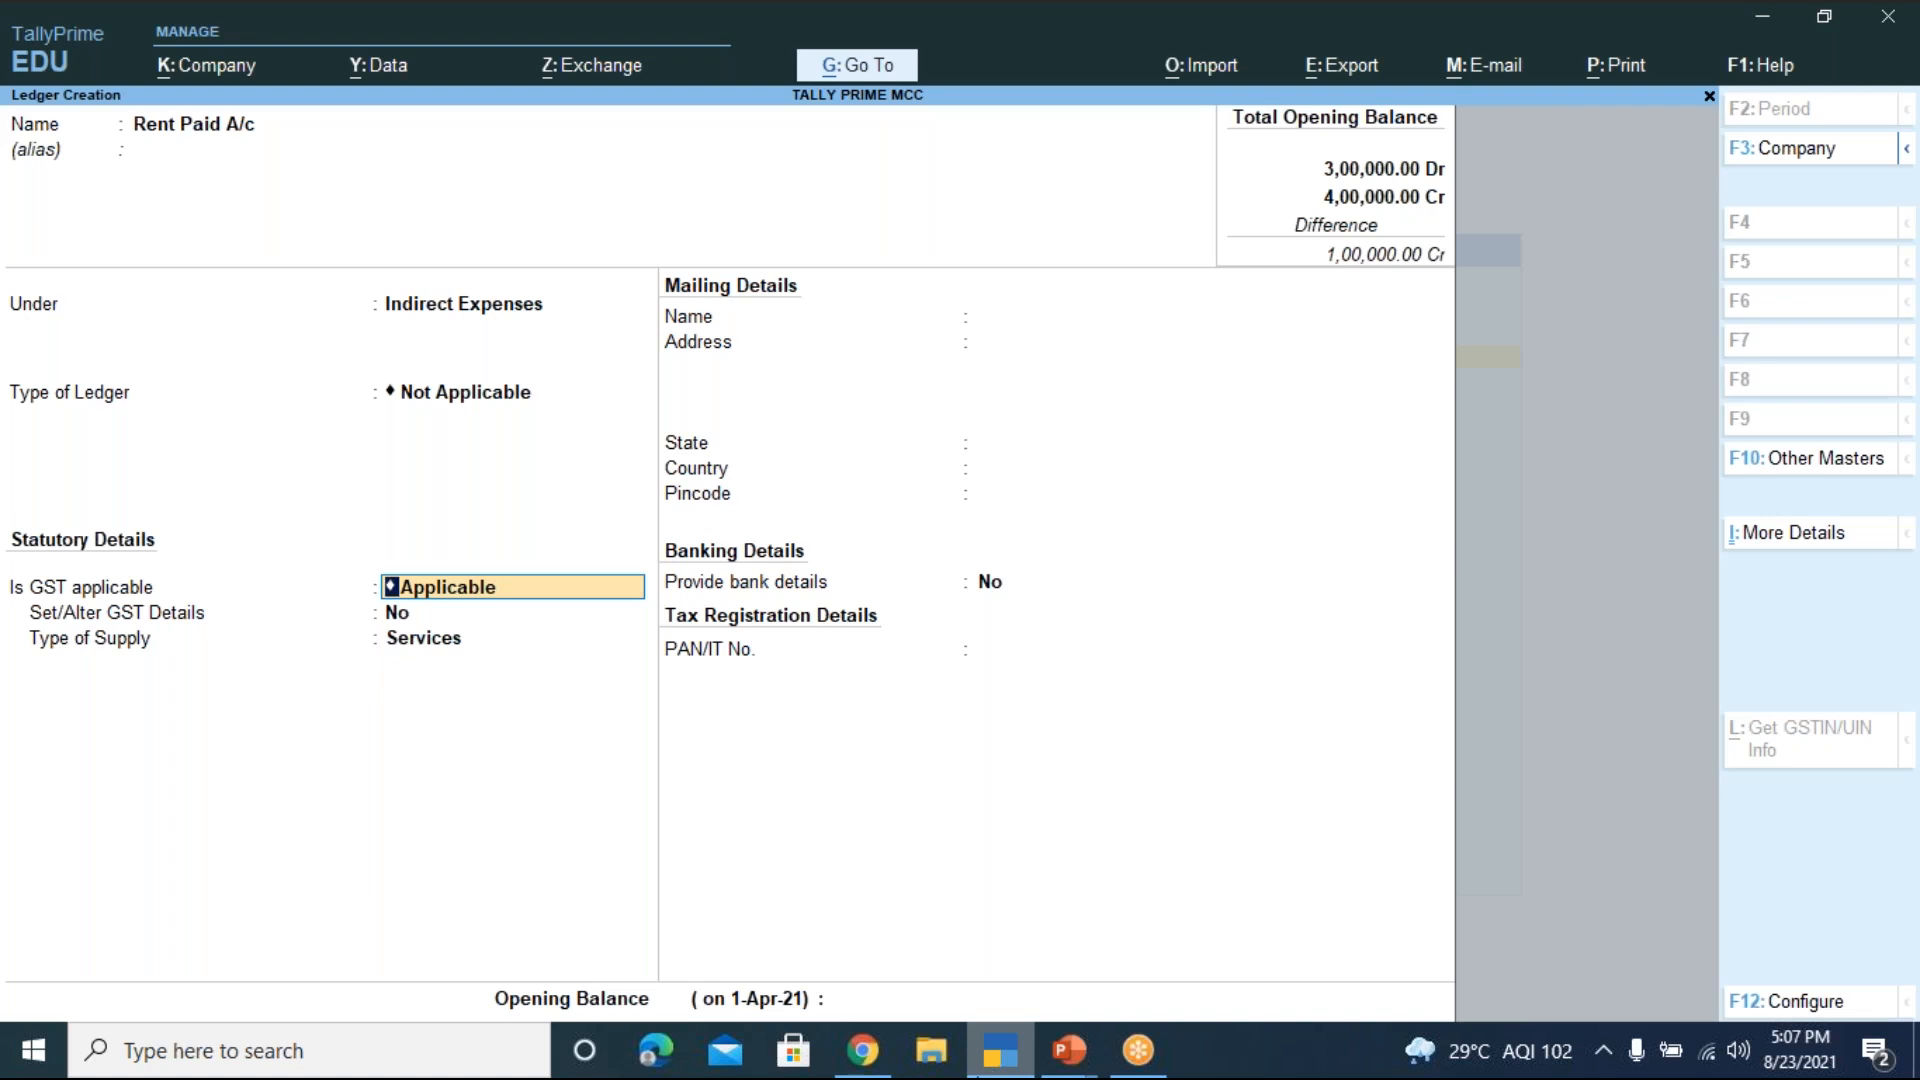
{"action": "key", "text": "BackSpace"}
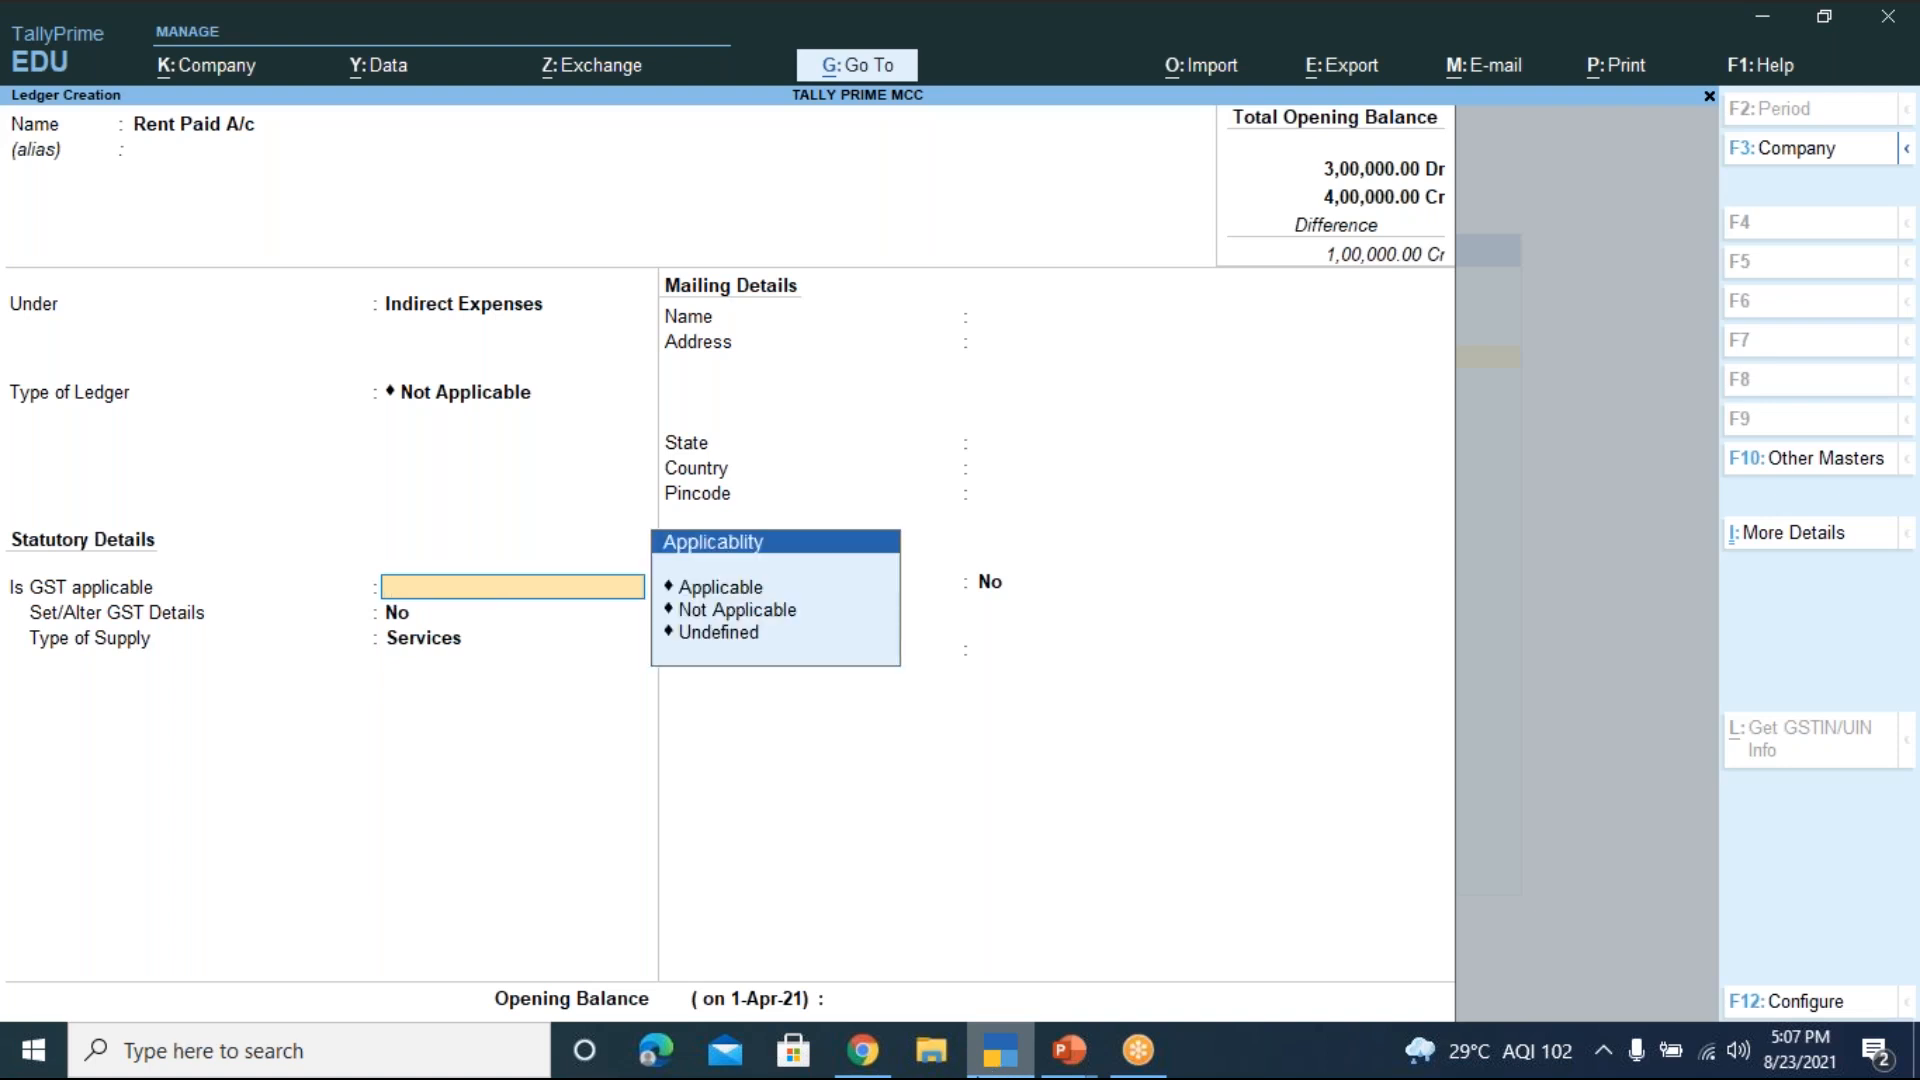
{"action": "key", "text": "Down"}
{"action": "key", "text": "Down"}
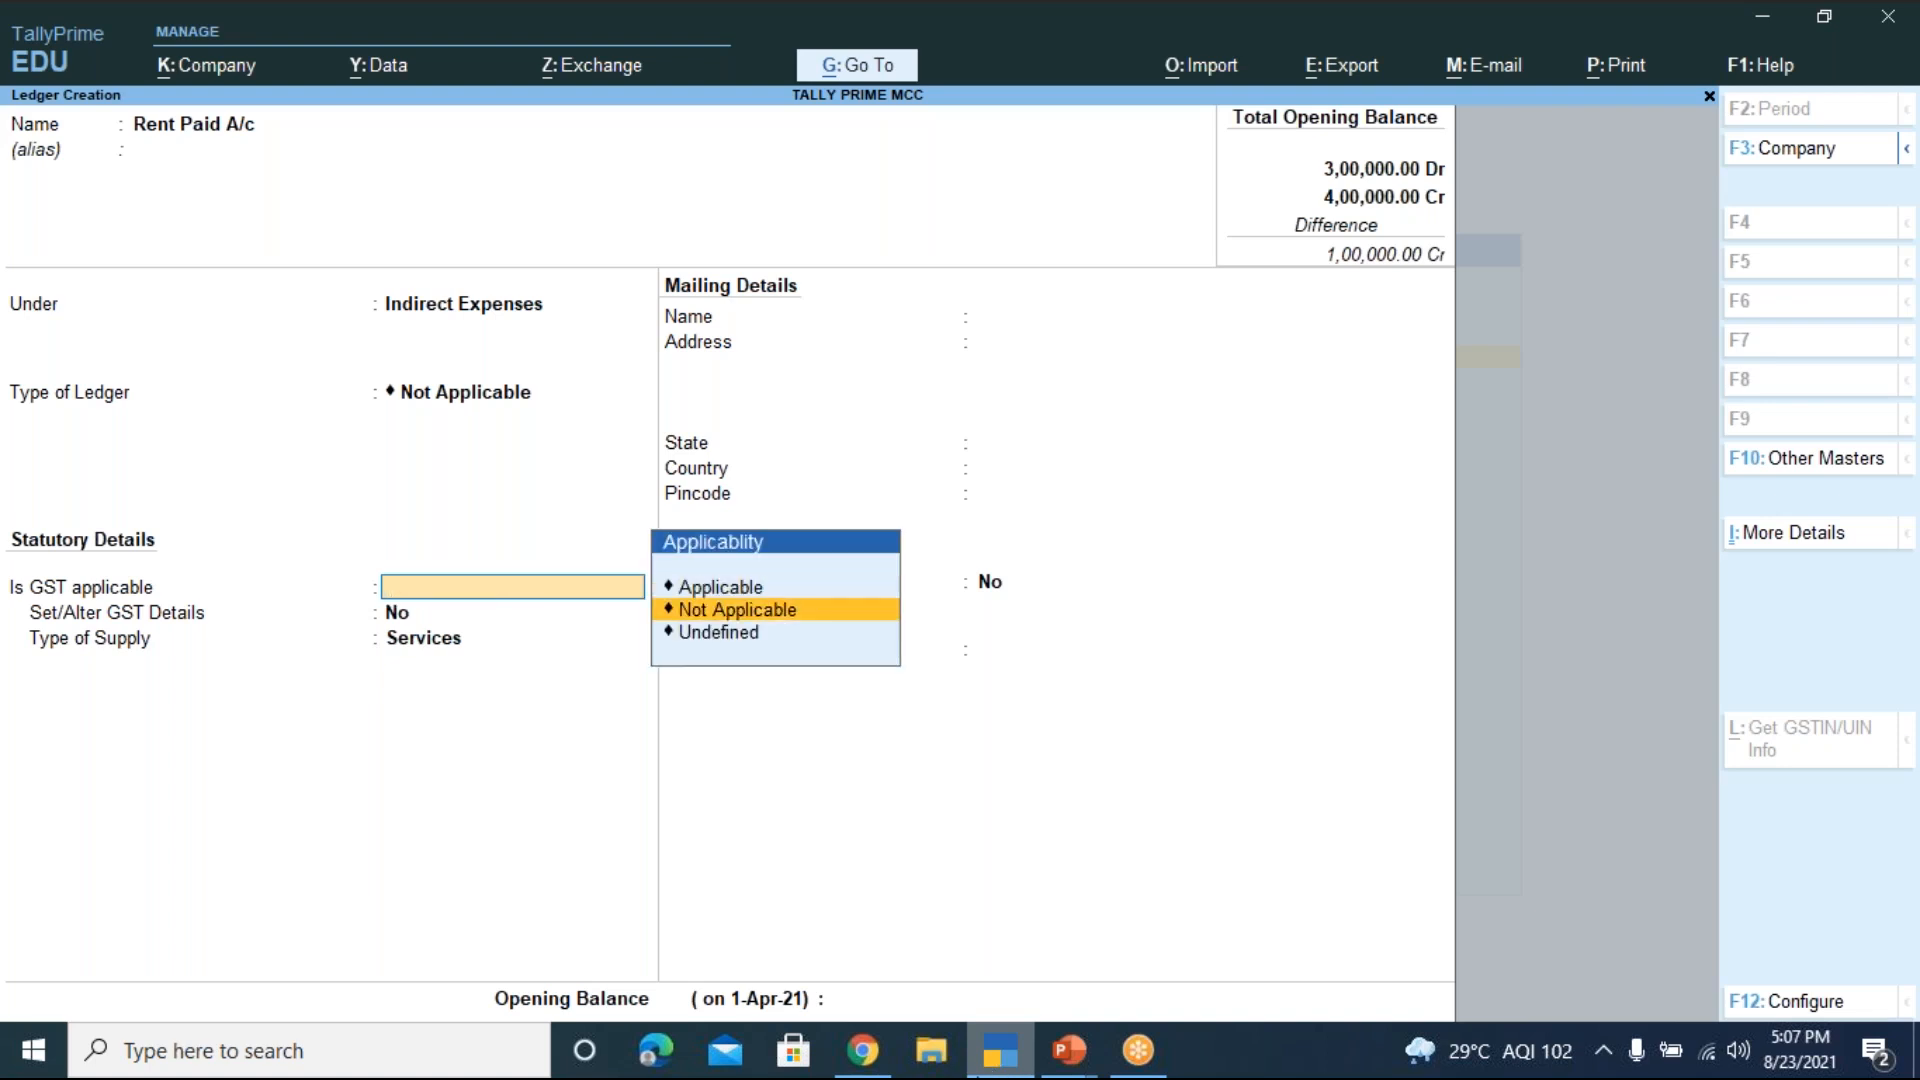
{"action": "key", "text": "Return"}
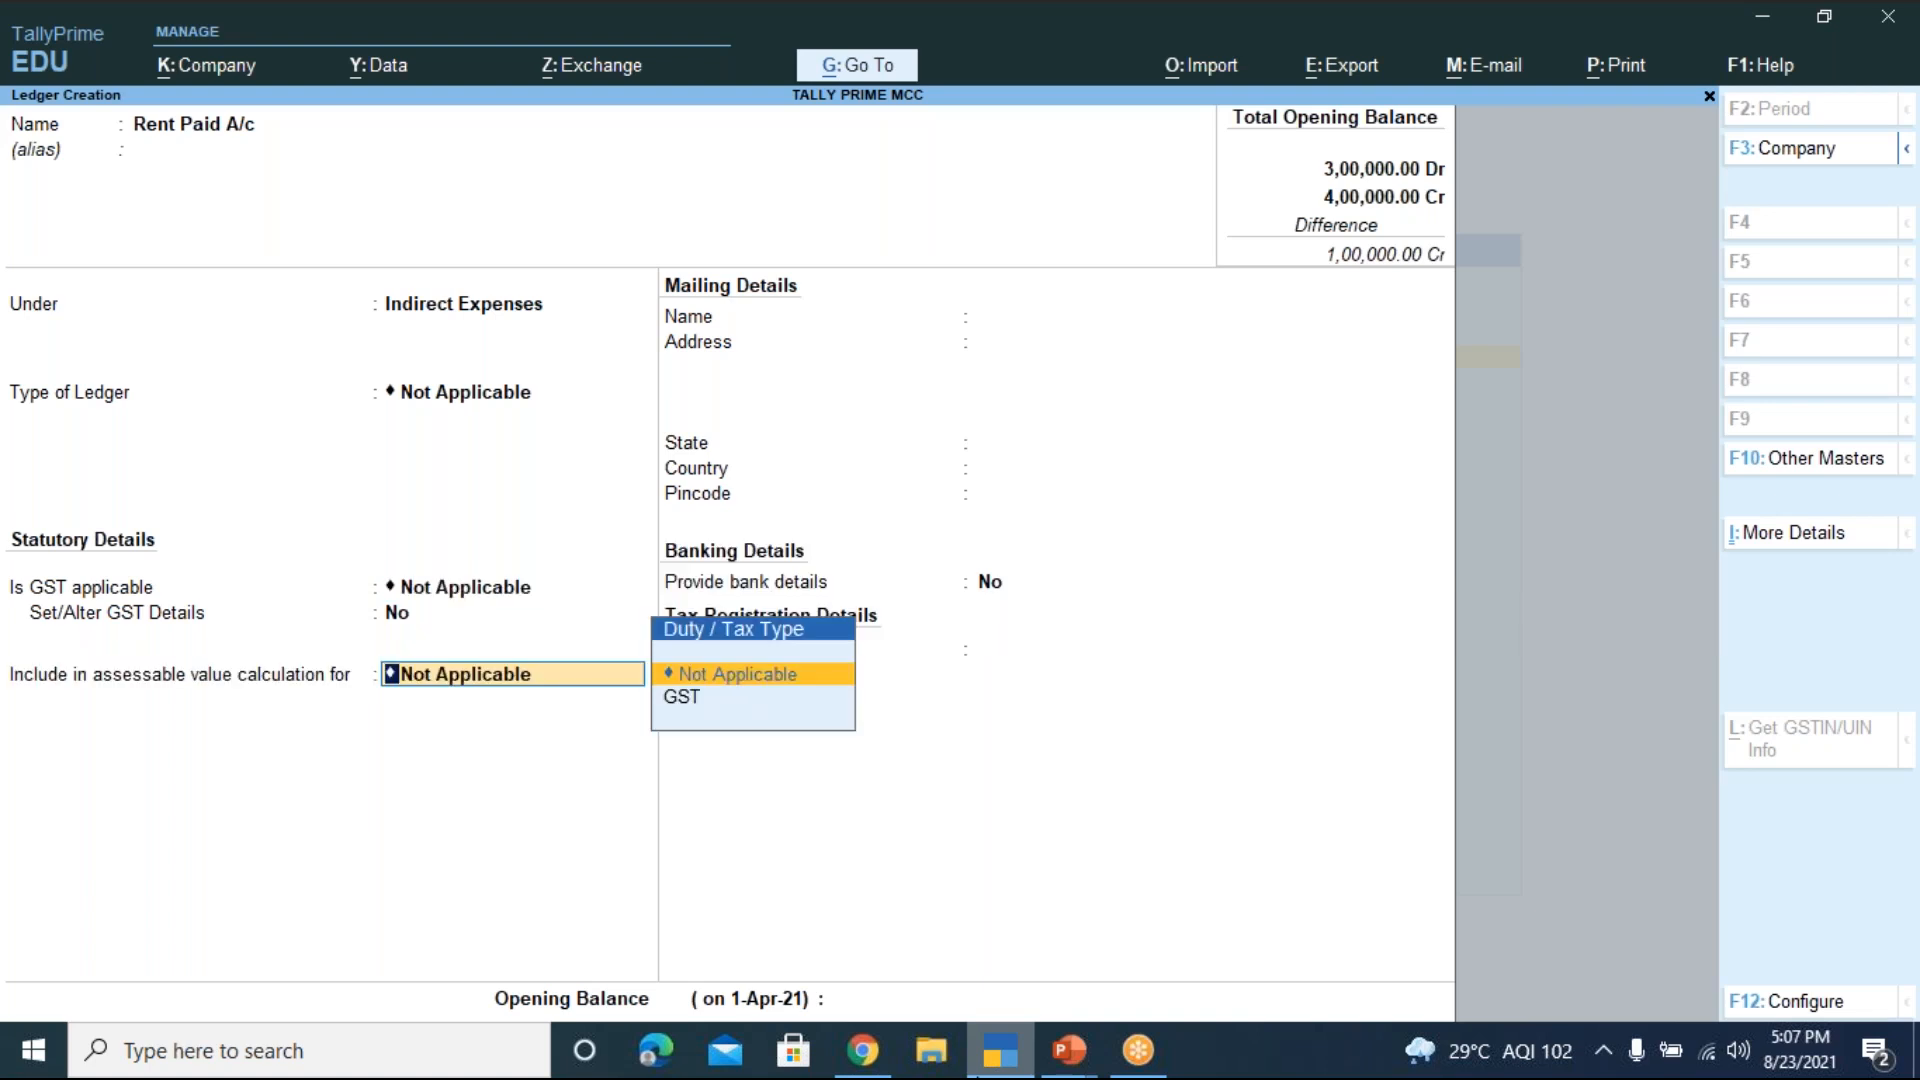
{"action": "key", "text": "Return"}
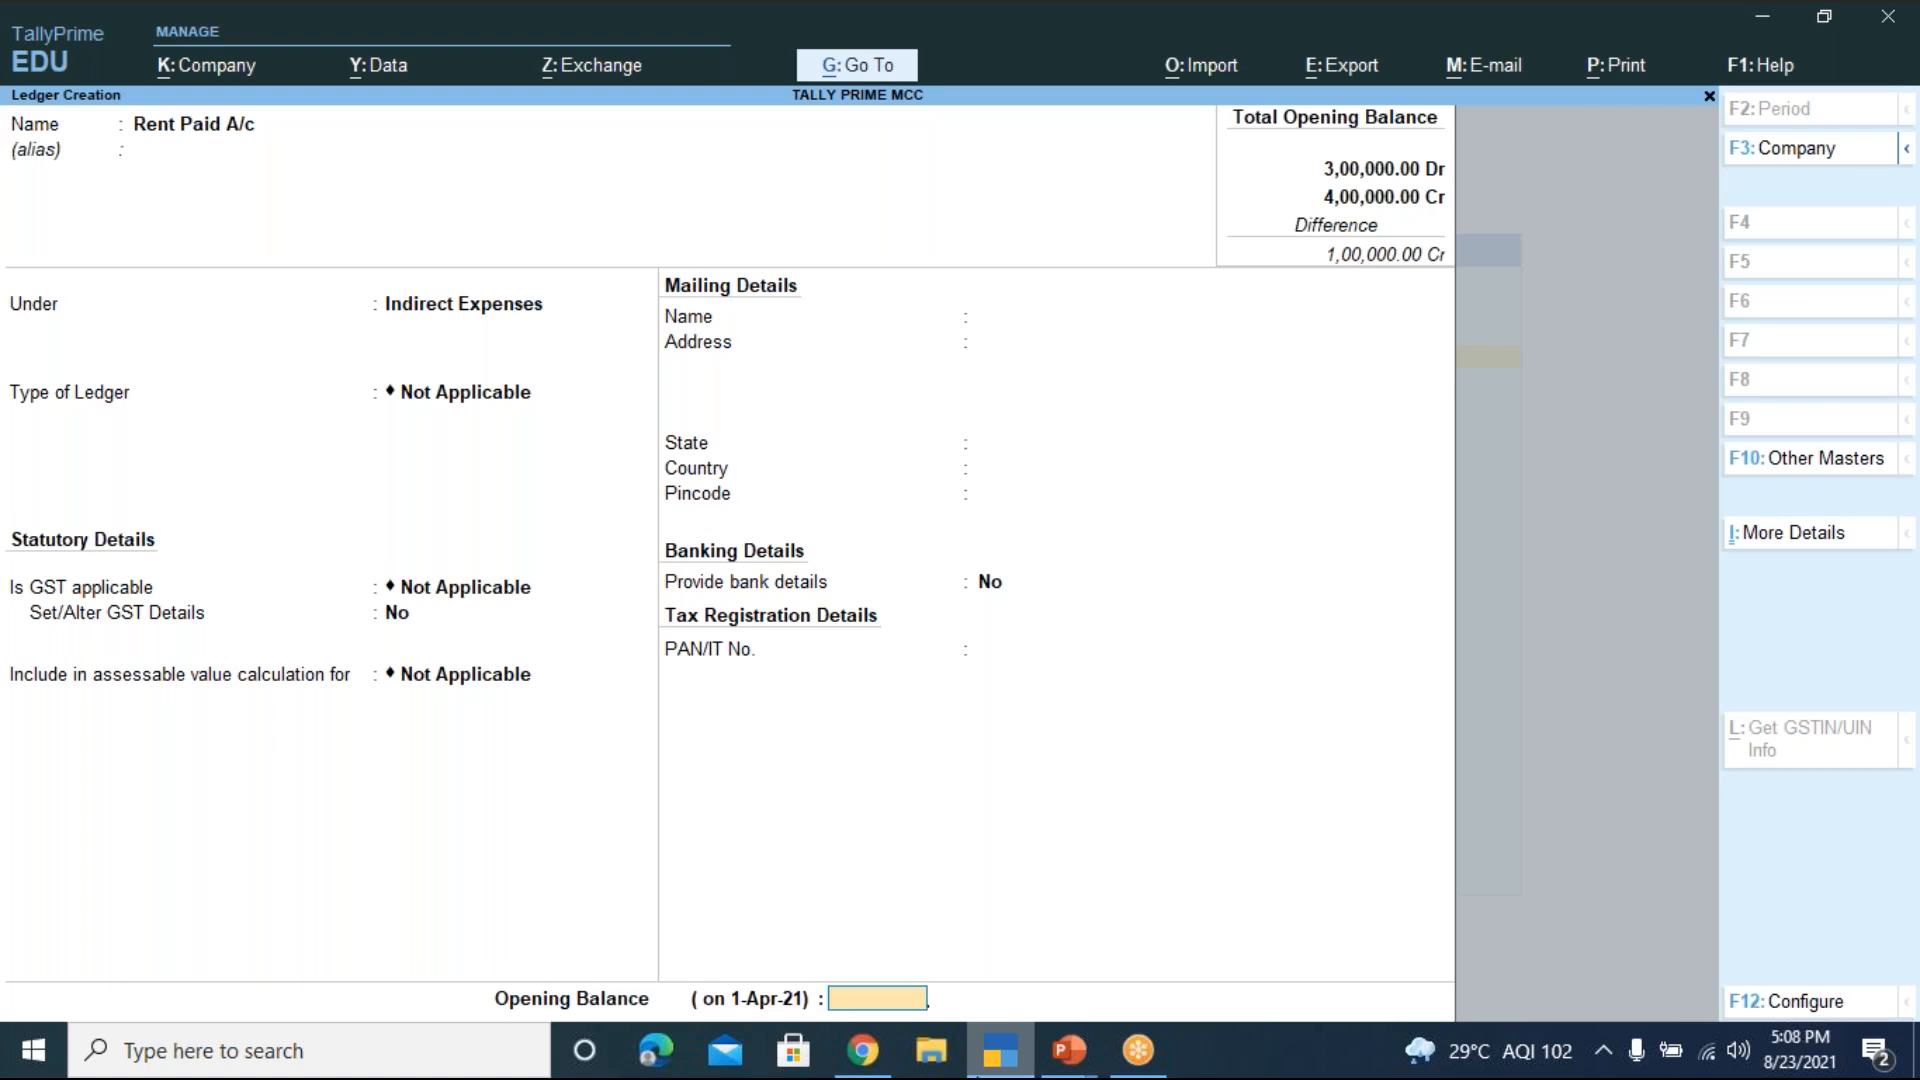
{"action": "key", "text": "Return"}
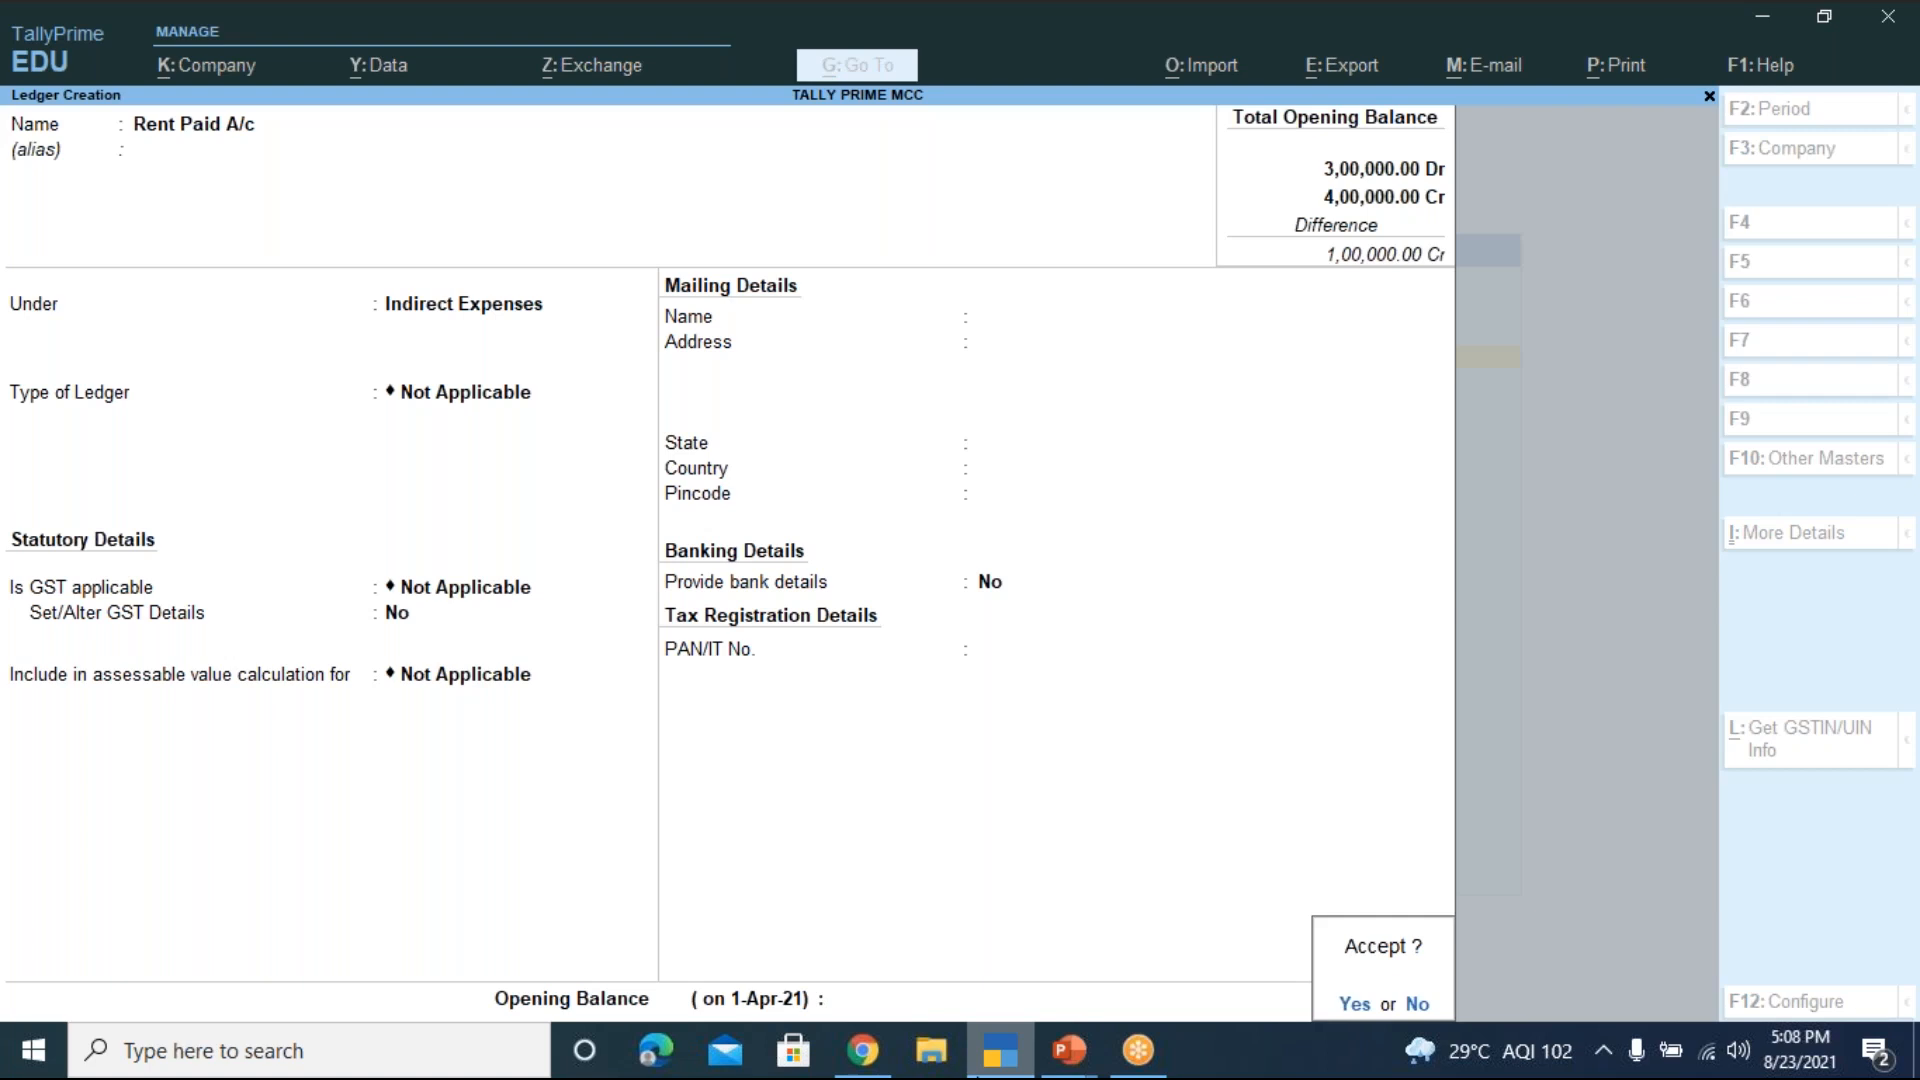
{"action": "key", "text": "y"}
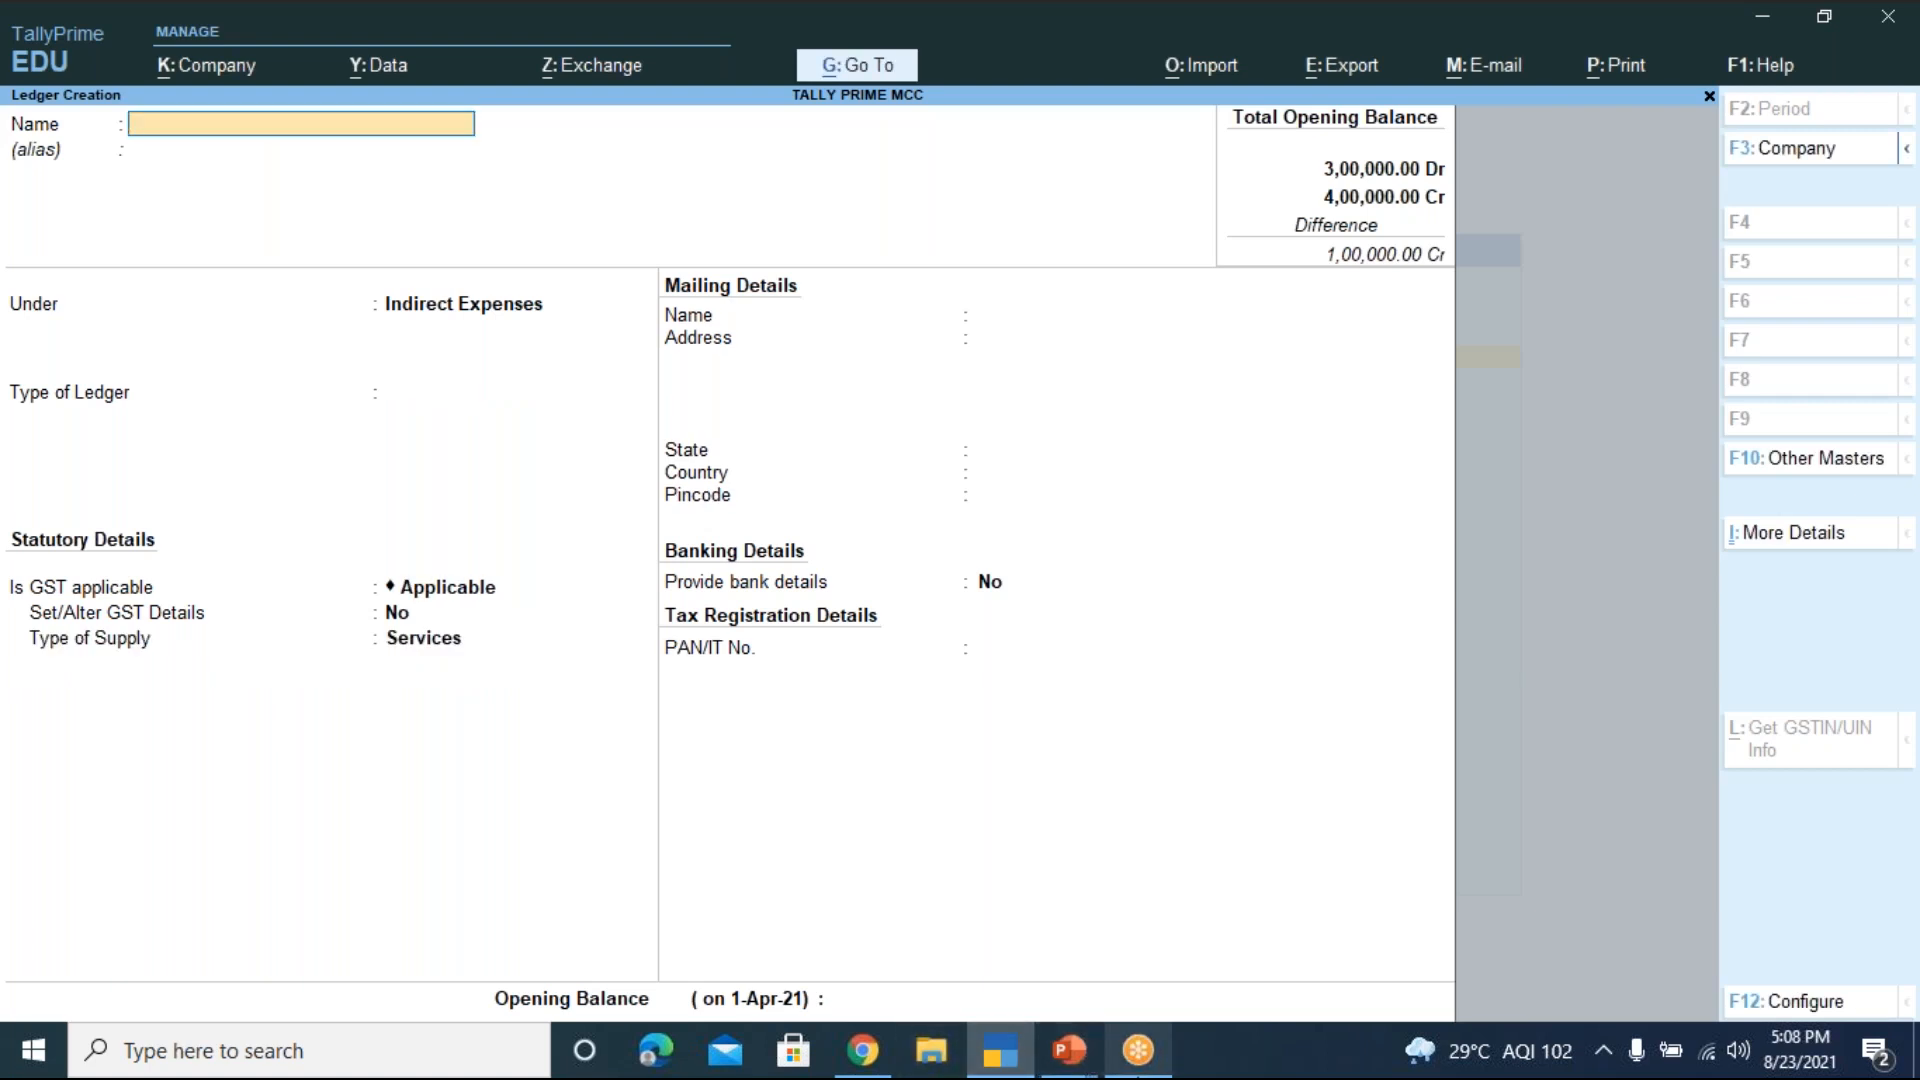
Switch to PowerPoint and check the ledger creation slide in full screen for the entry following Rent Paid A/c
{"action": "mouse_move", "coordinate": [1131, 1066]}
{"action": "mouse_move", "coordinate": [1069, 1052]}
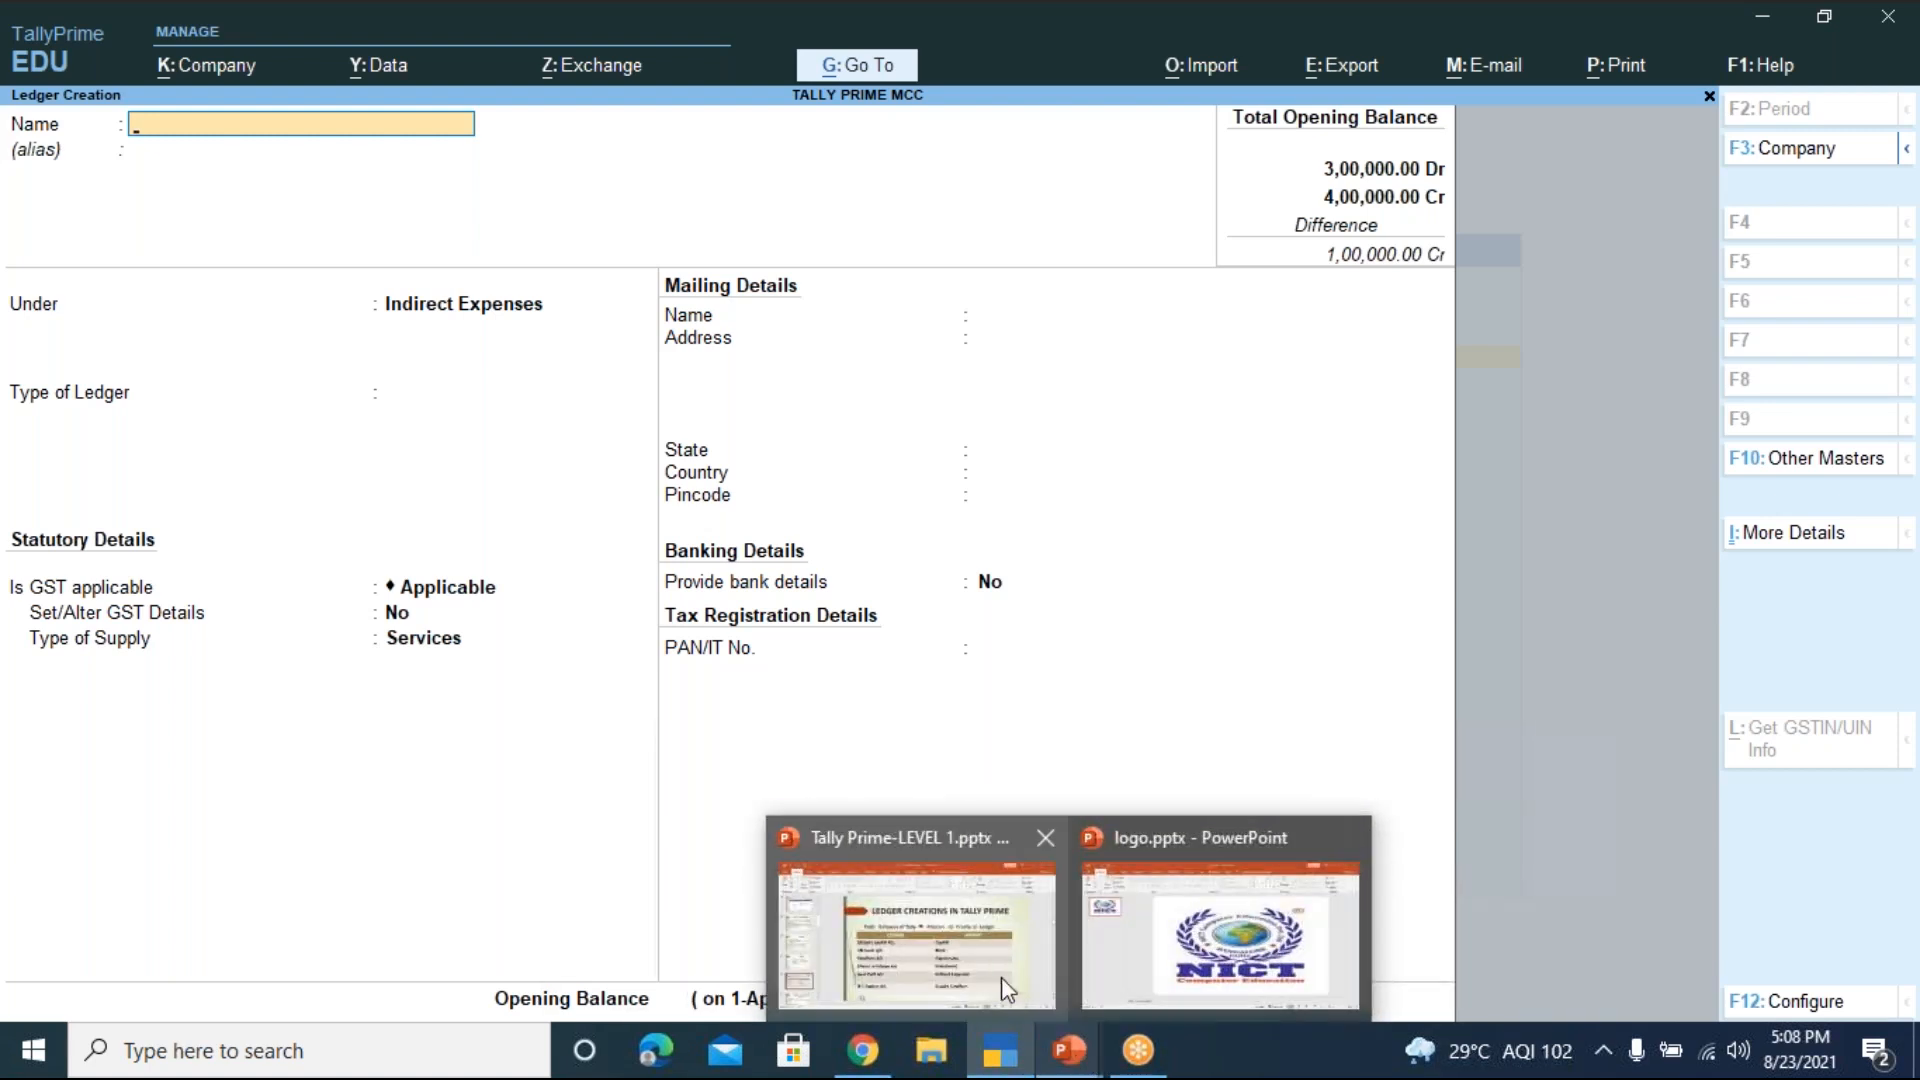
{"action": "left_click", "coordinate": [985, 968]}
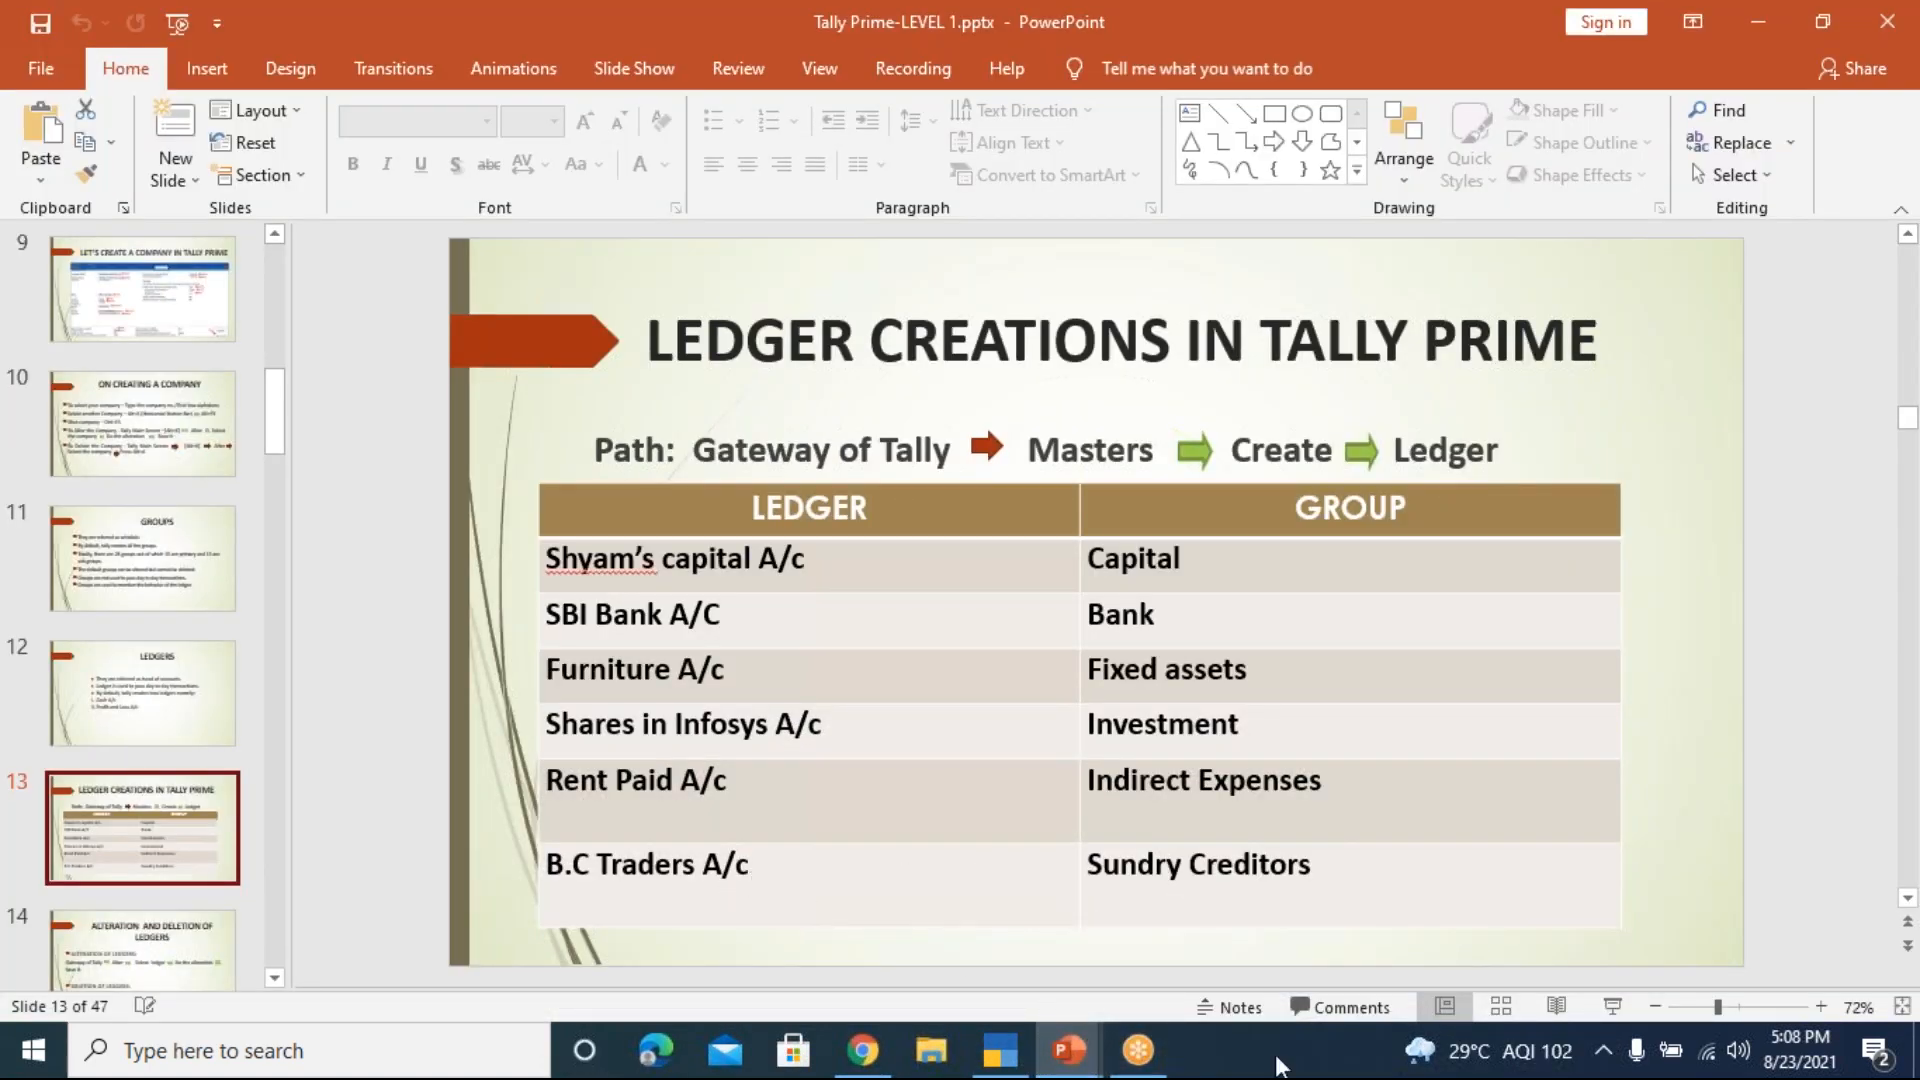
{"action": "left_click", "coordinate": [1613, 1005]}
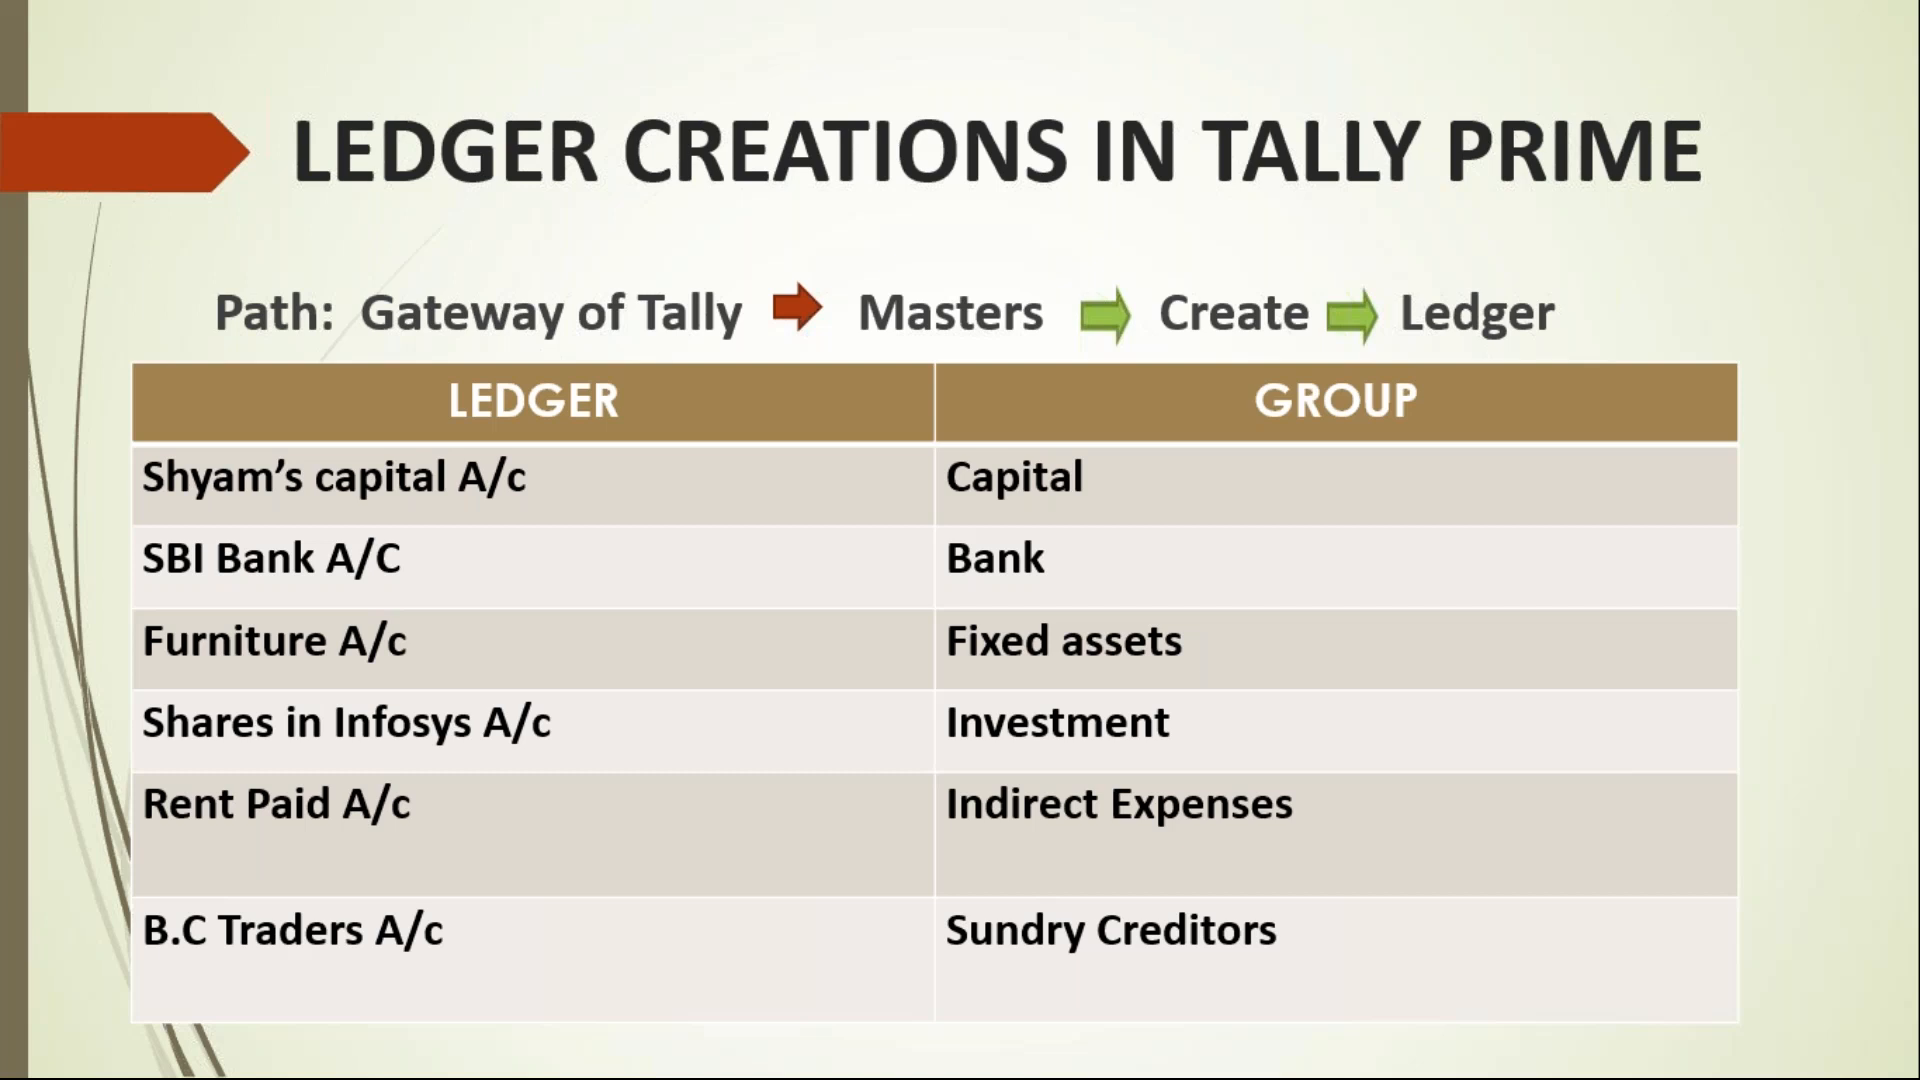
{"action": "key", "text": "Escape"}
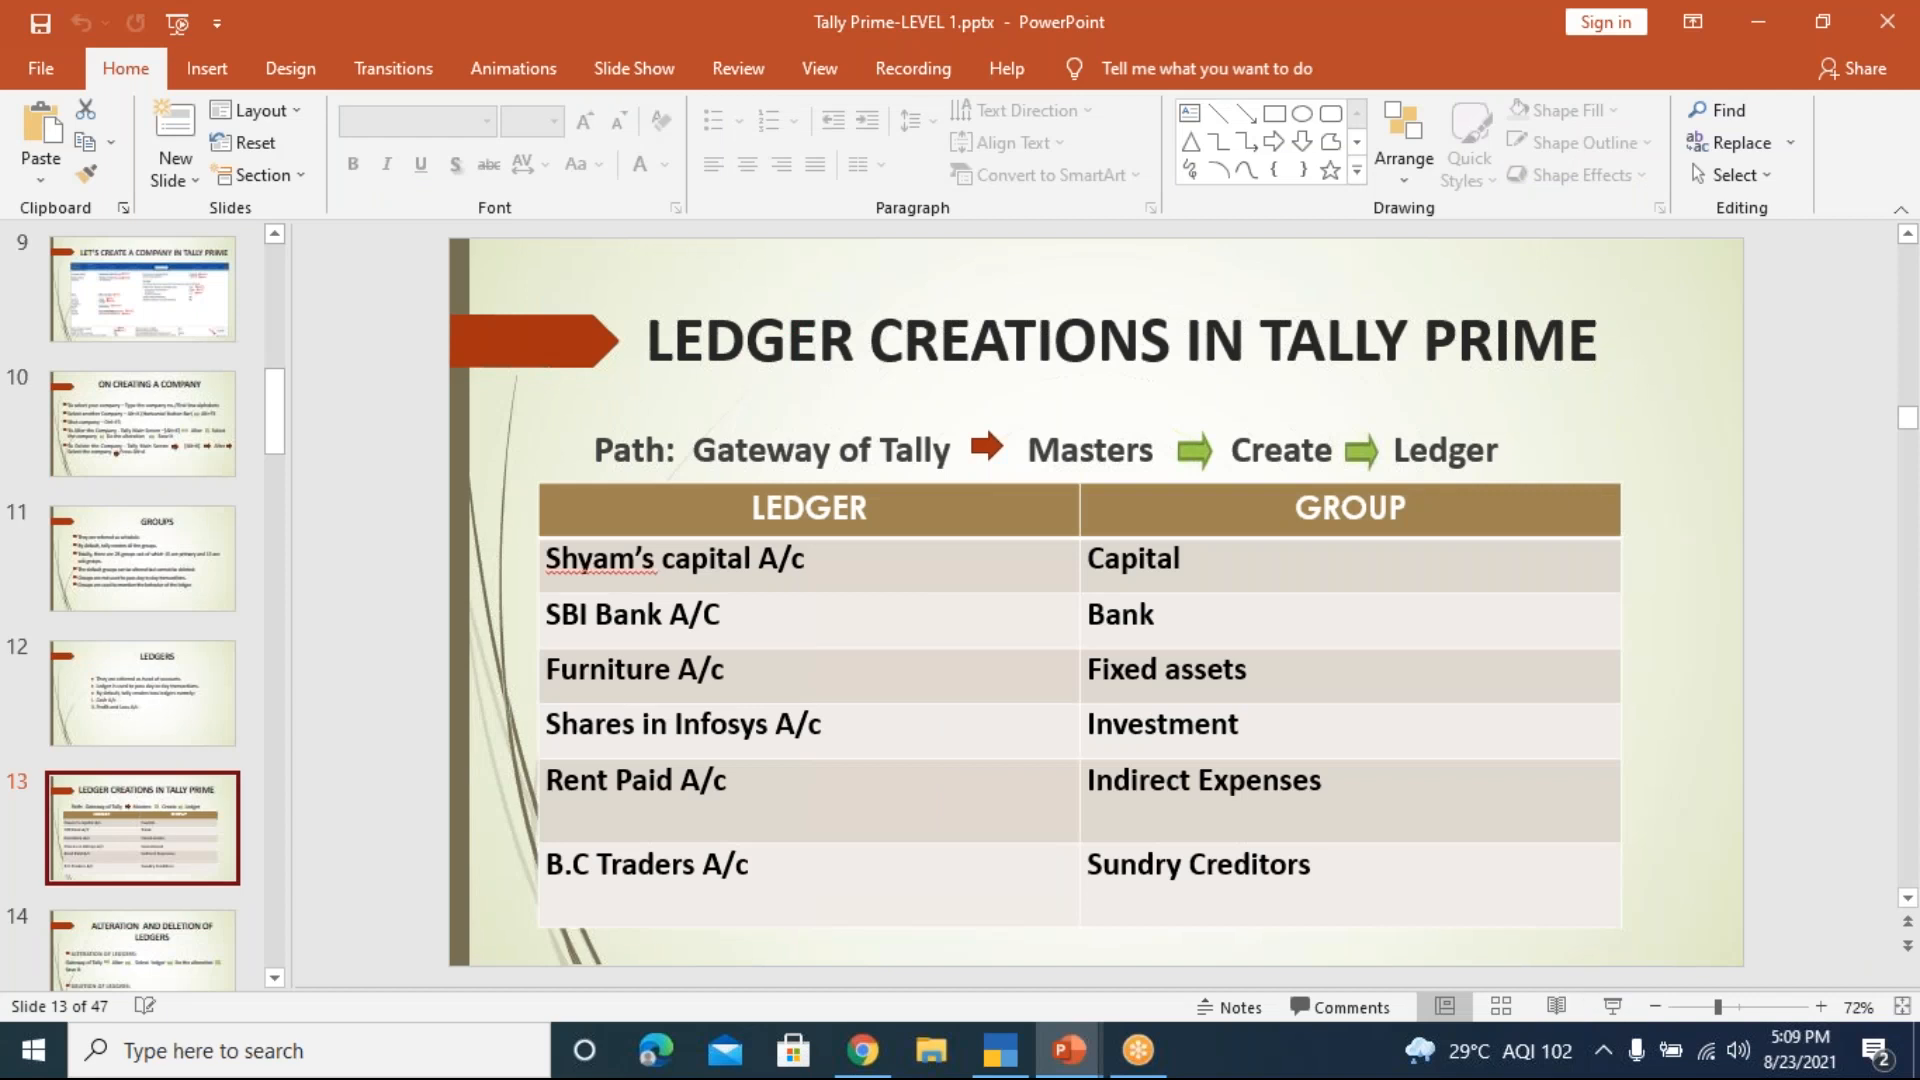
Return to TallyPrime, name the new ledger B.C Traders A/c and place it under the Sundry Creditors group
{"action": "left_click", "coordinate": [1010, 1055]}
{"action": "type", "text": "B.C Tr"}
{"action": "type", "text": "ader"}
{"action": "key", "text": "BackSpace"}
{"action": "type", "text": "e"}
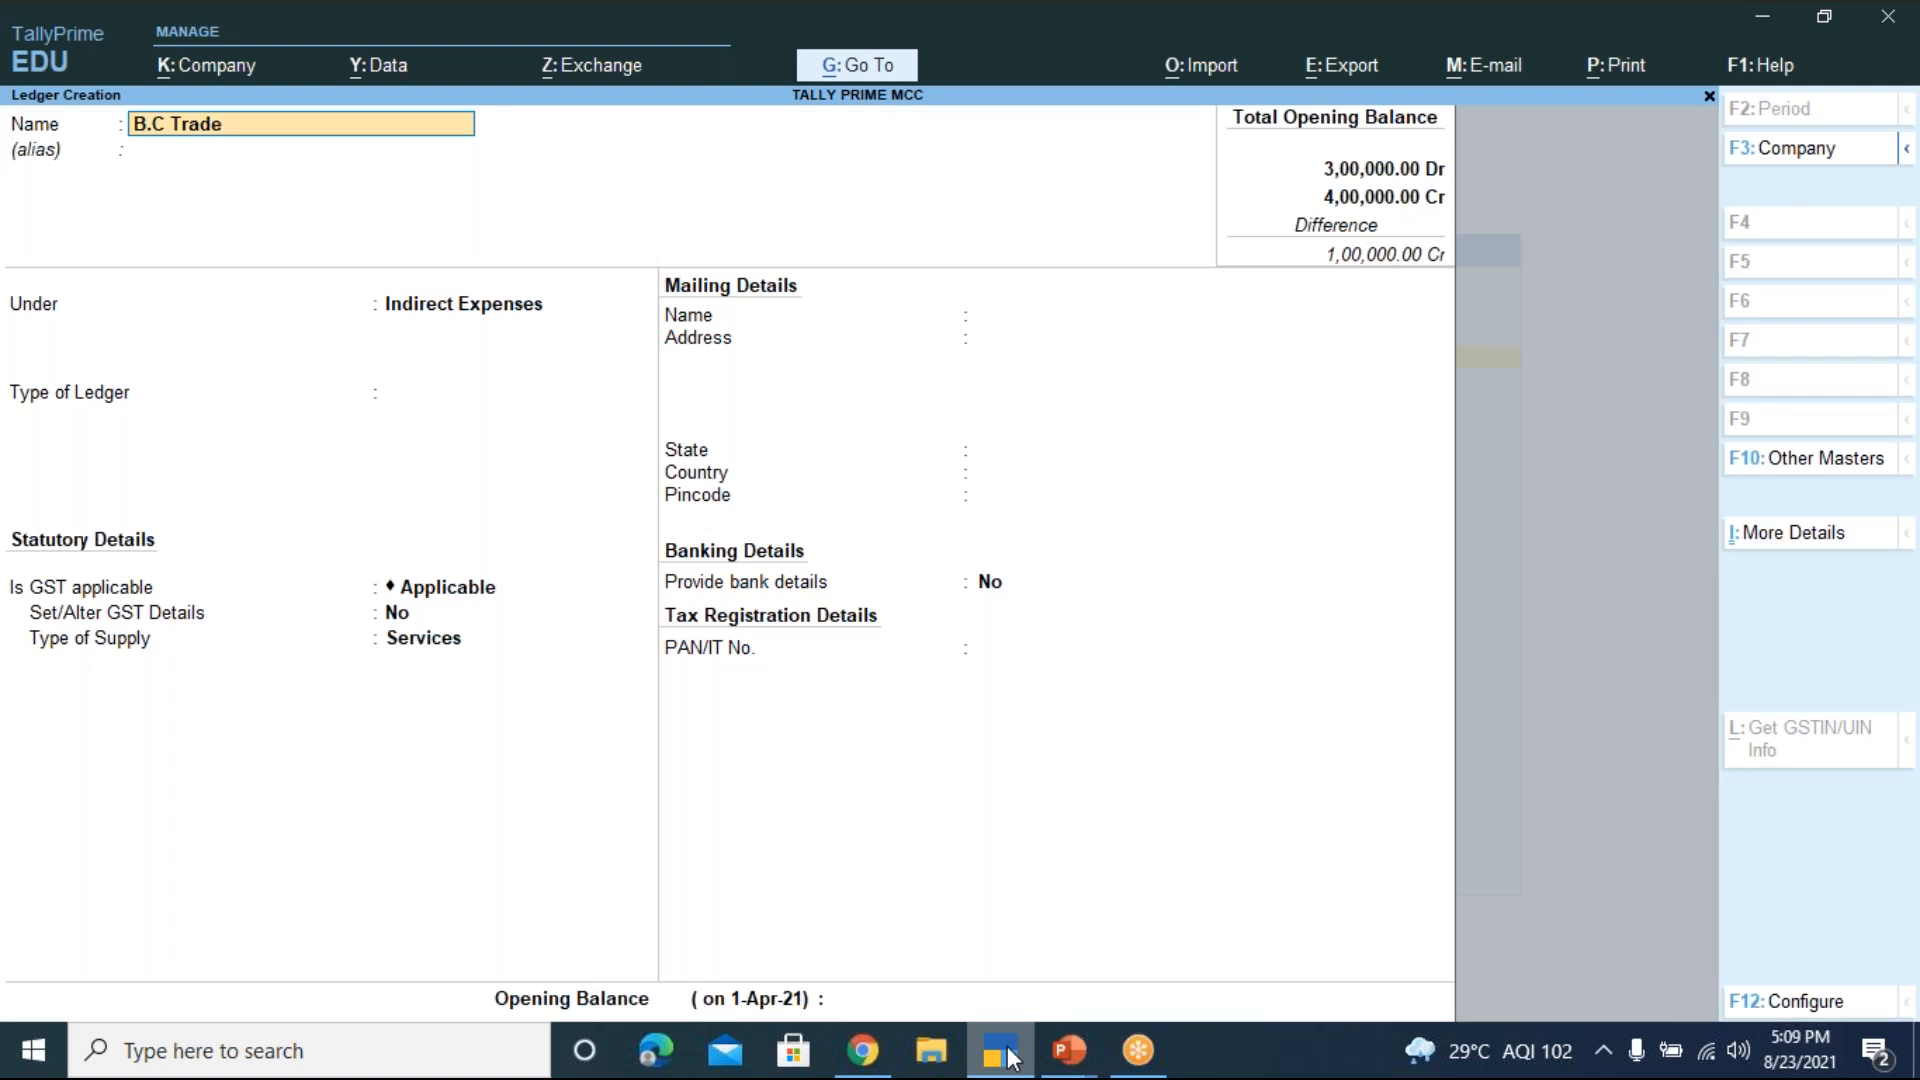
{"action": "type", "text": "rs A/c"}
{"action": "key", "text": "Return"}
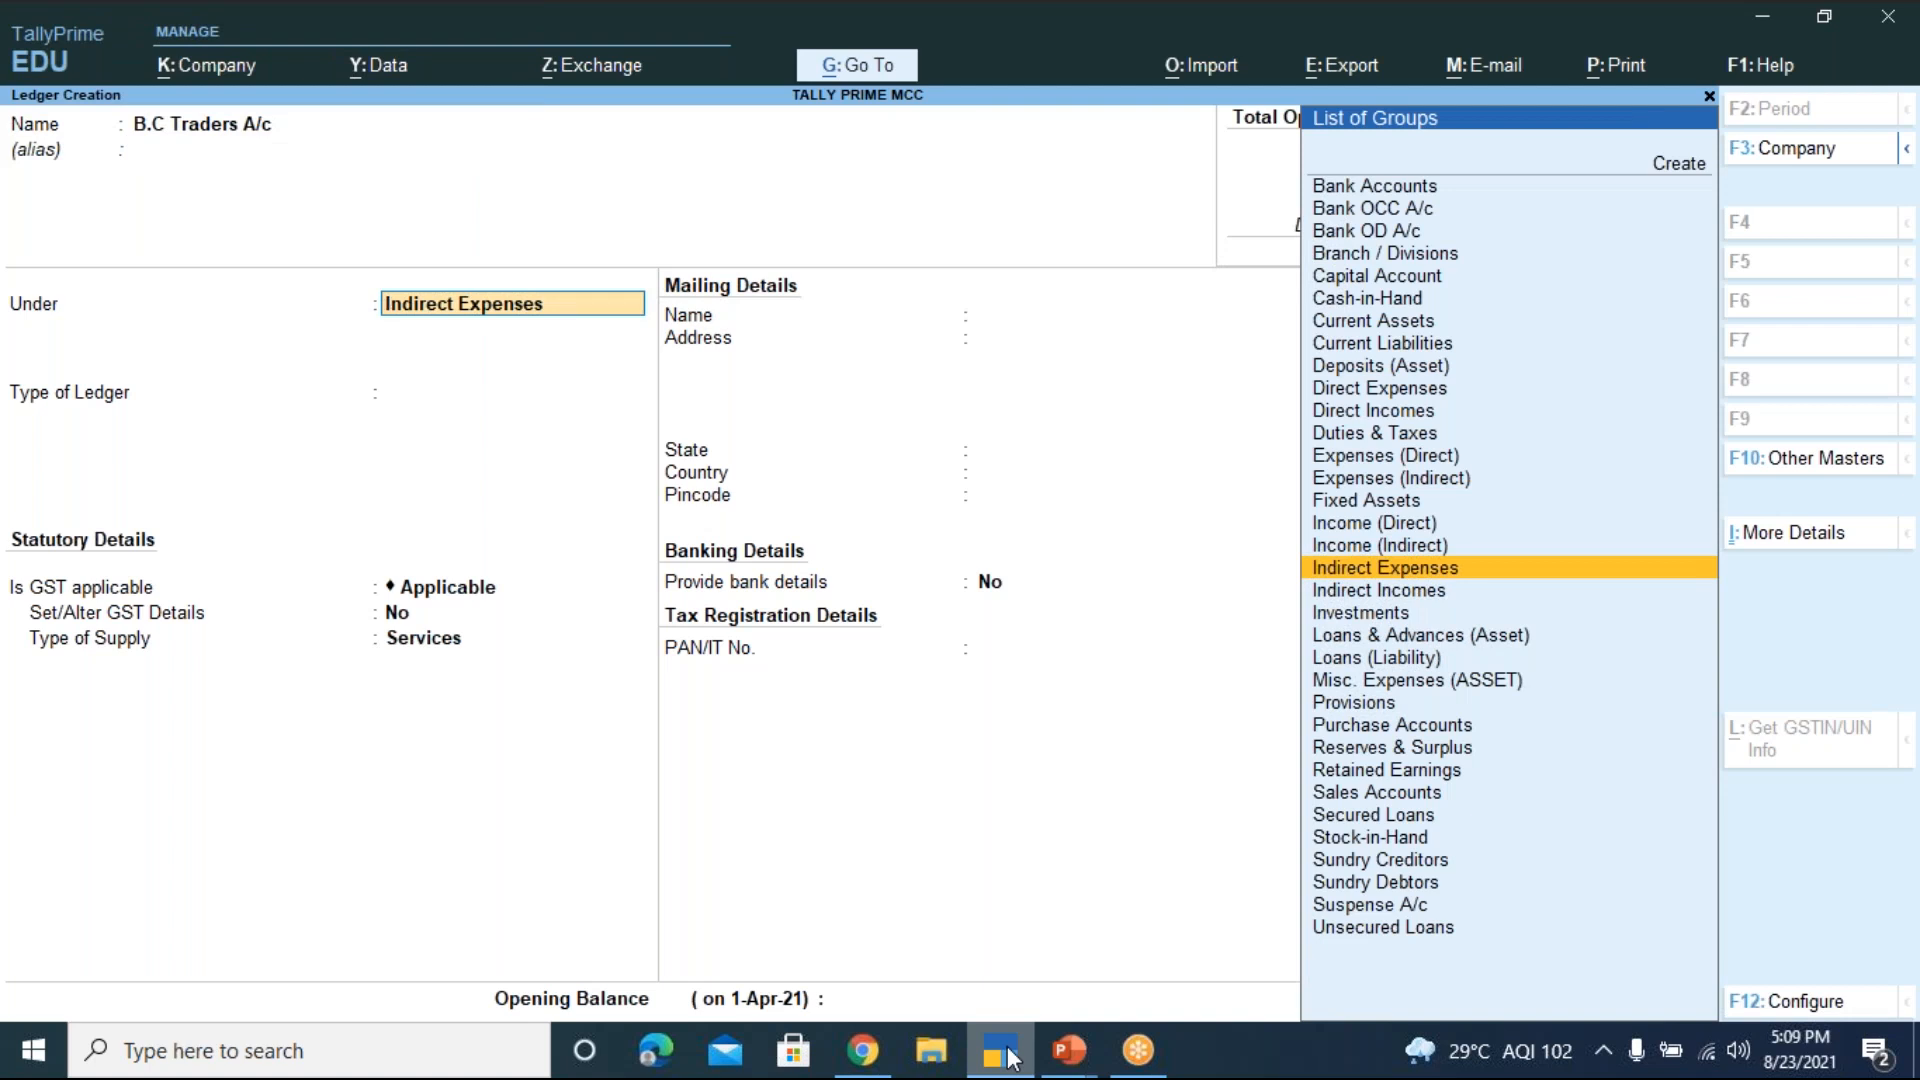
{"action": "type", "text": "Sun"}
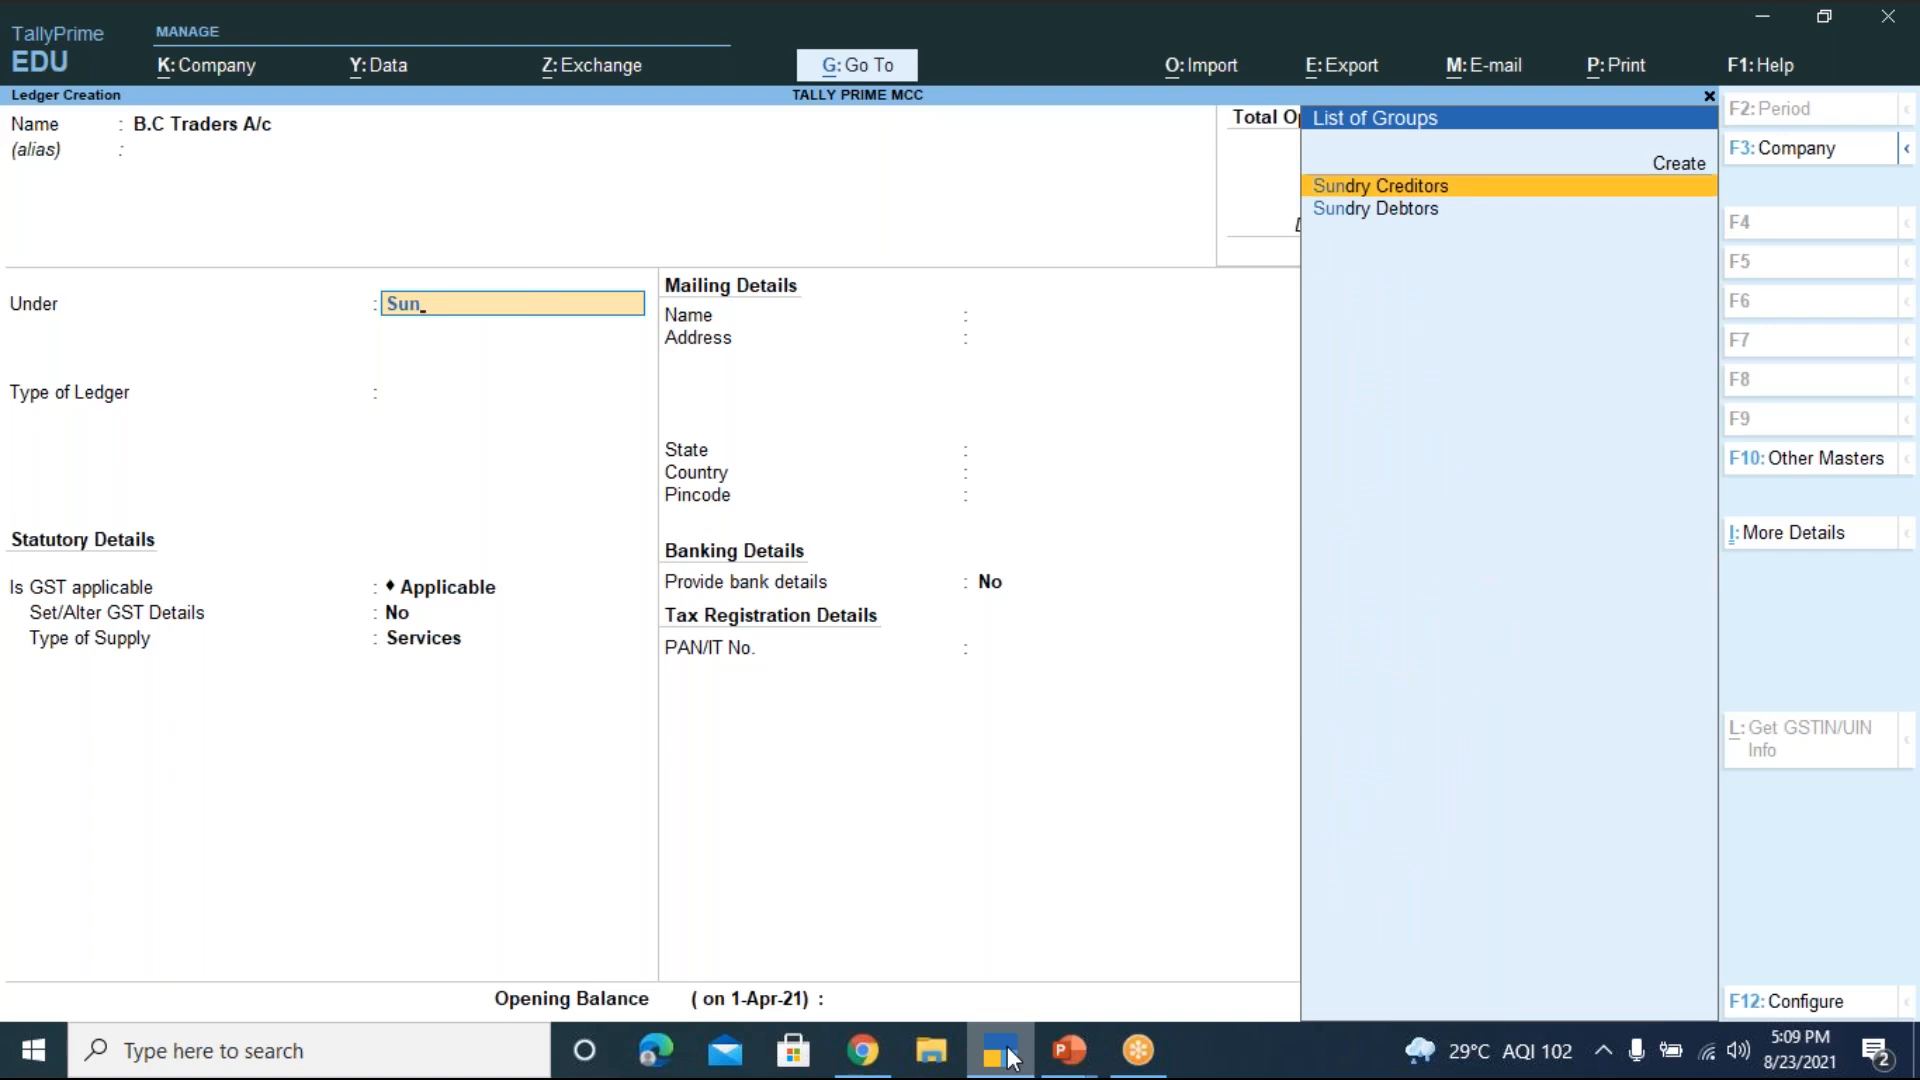
{"action": "key", "text": "Down"}
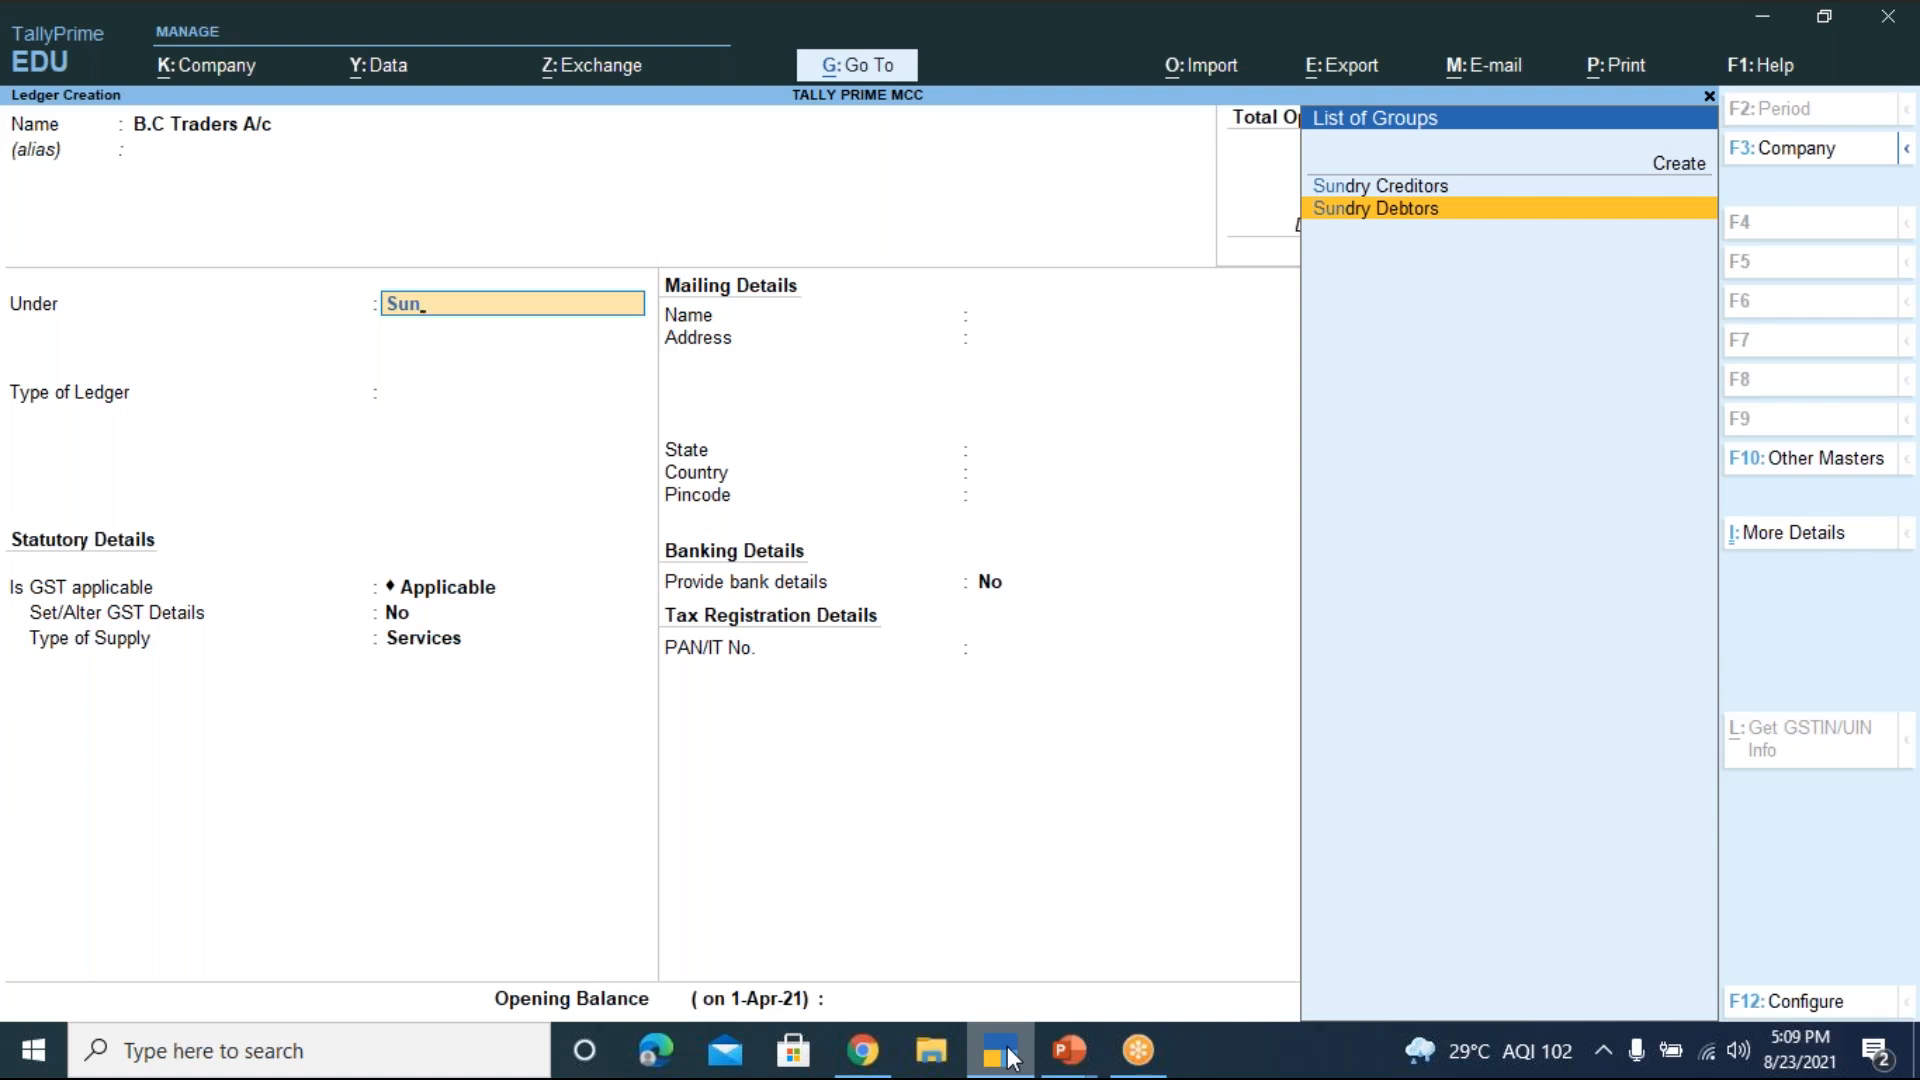
{"action": "key", "text": "Up"}
{"action": "key", "text": "Up"}
{"action": "key", "text": "Down"}
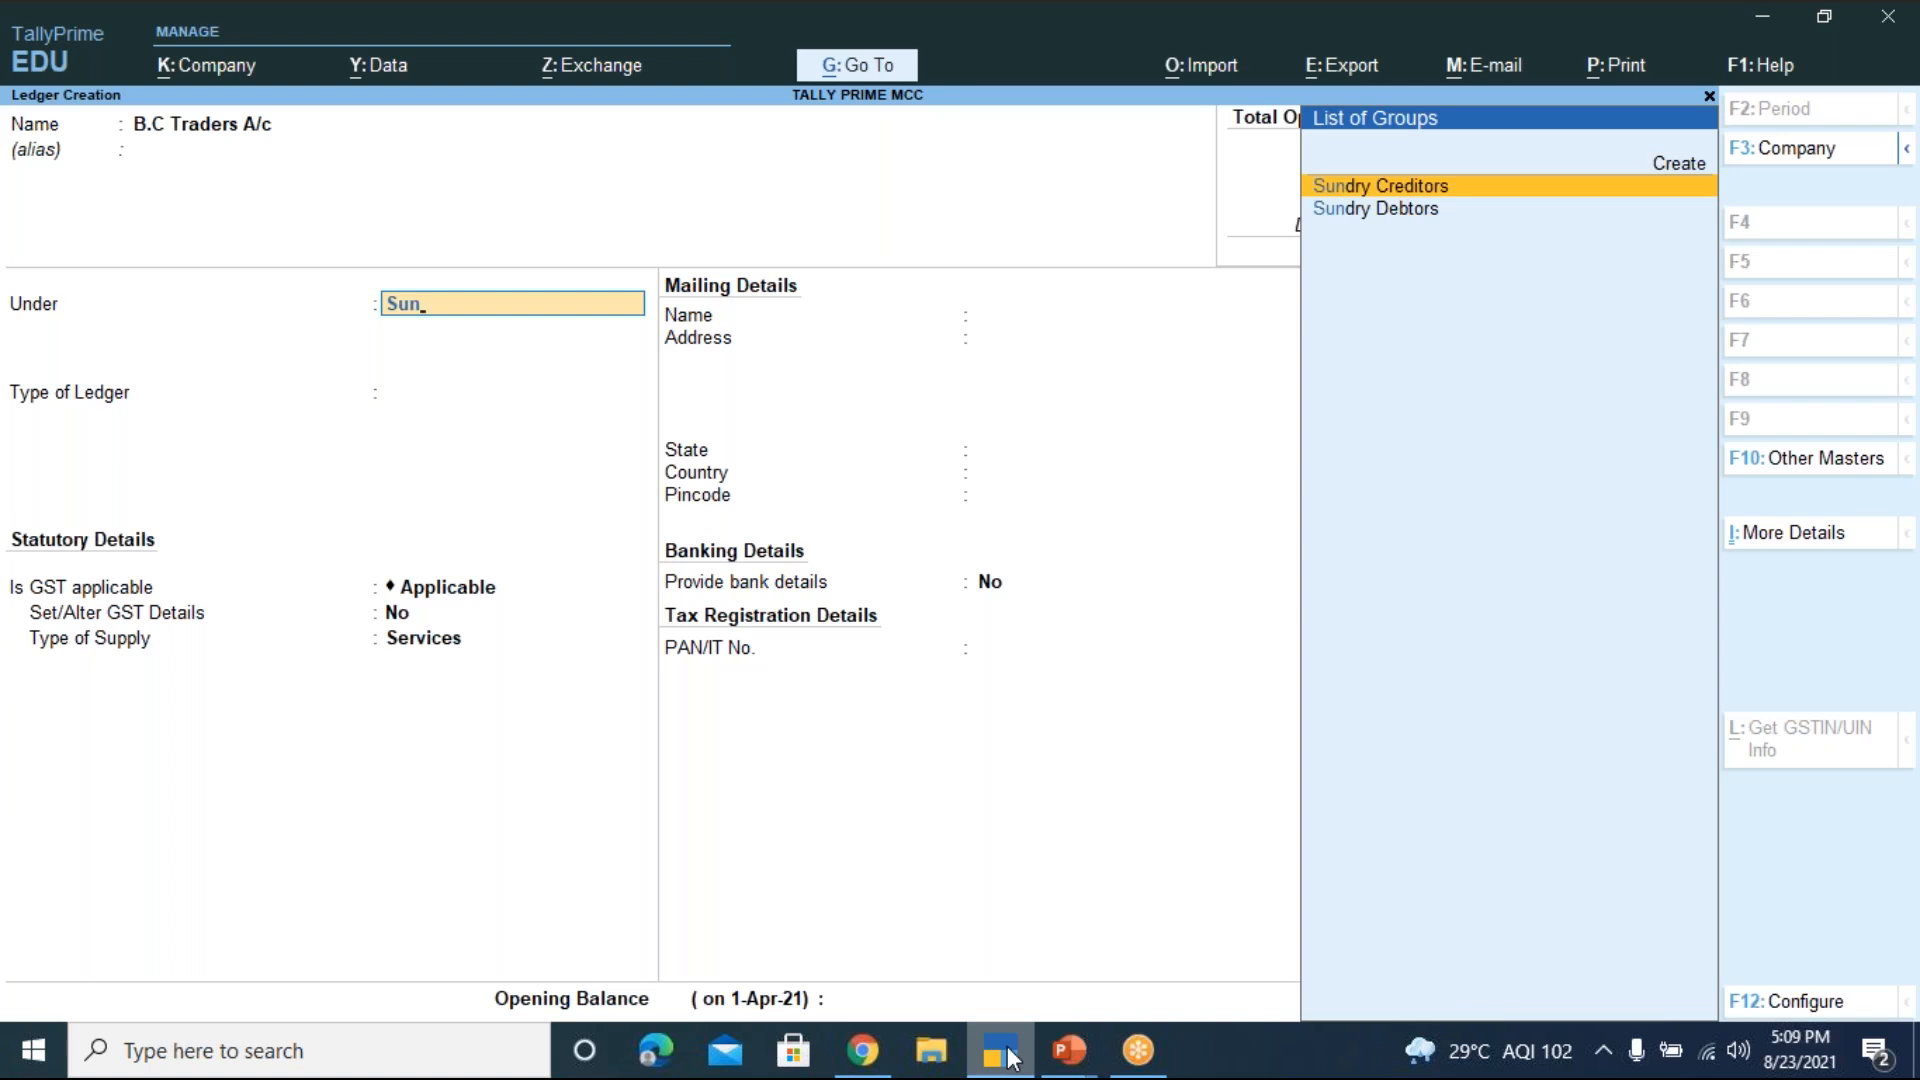
{"action": "key", "text": "Return"}
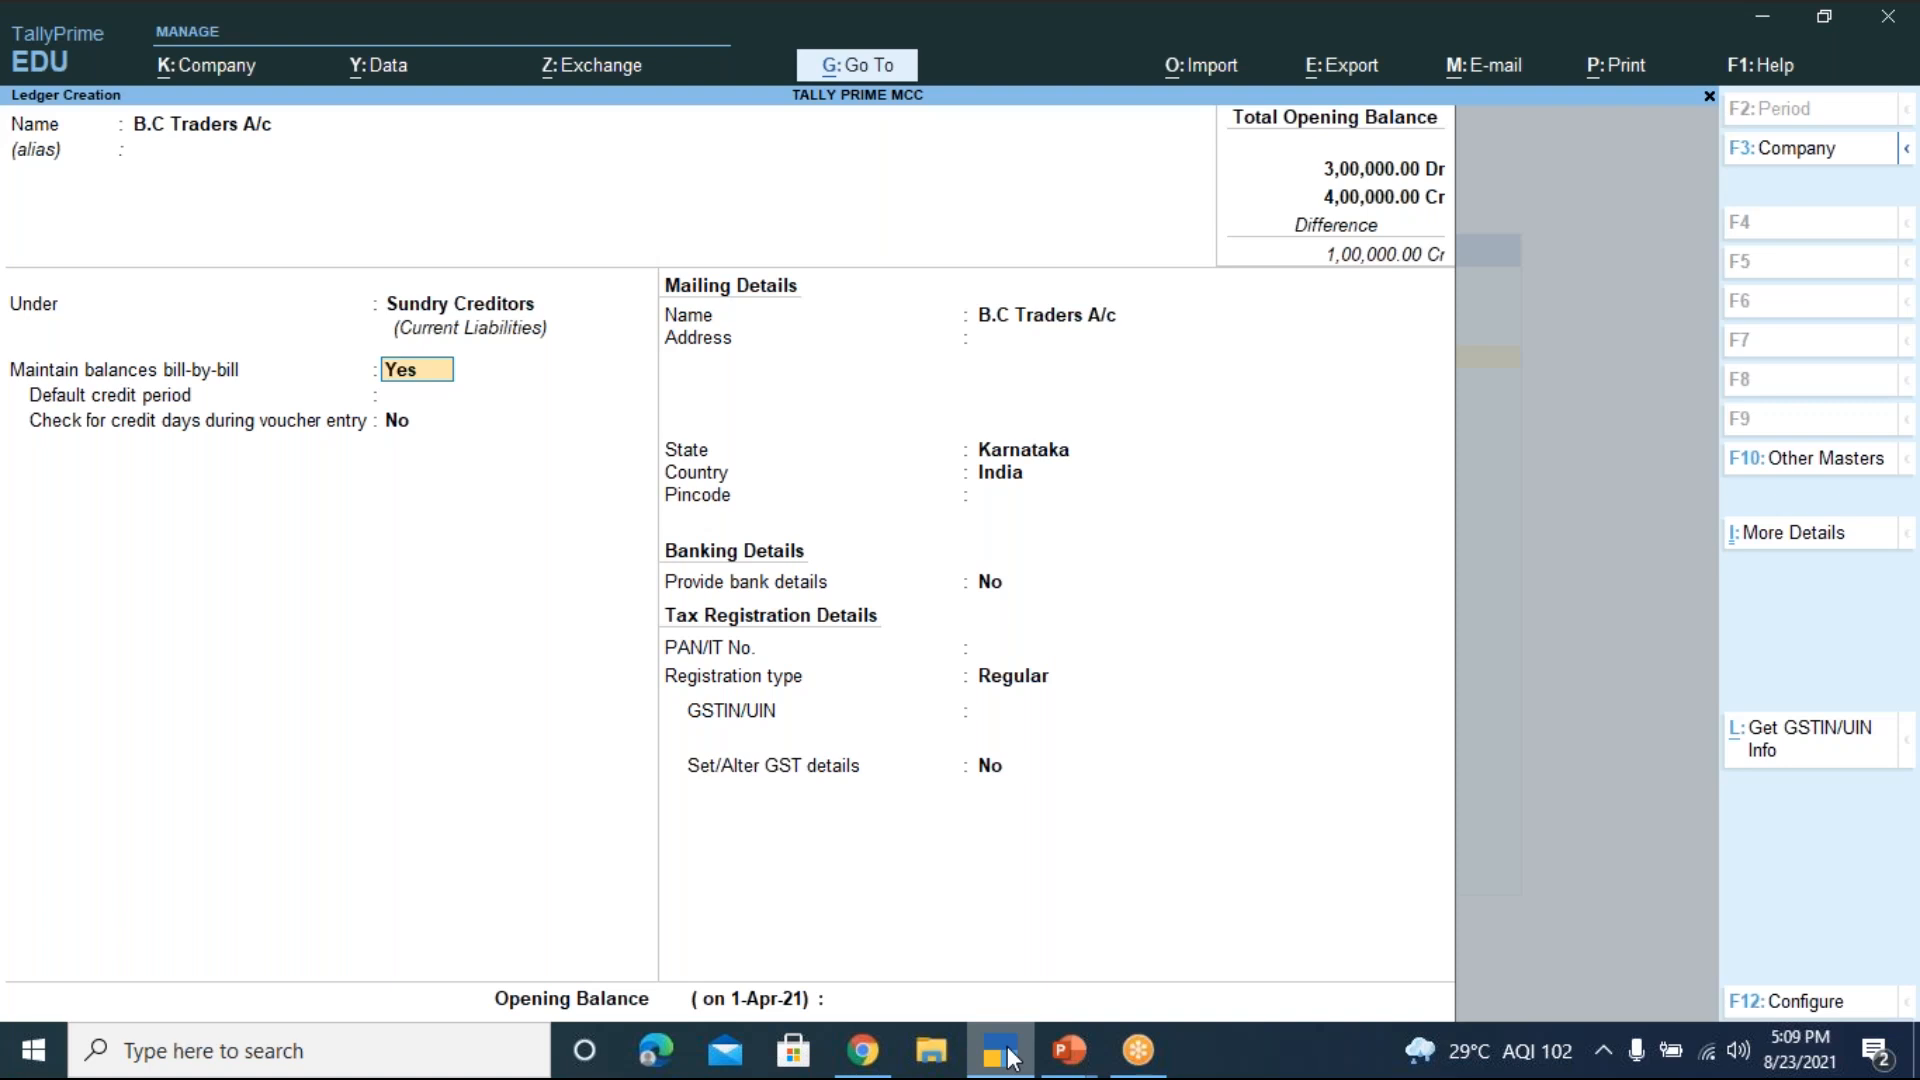
Save B.C Traders A/c with bill-by-bill balances, default mailing, banking and Regular registration details, and blank GSTIN and opening balance
{"action": "key", "text": "Return"}
{"action": "key", "text": "Return"}
{"action": "key", "text": "Return"}
{"action": "key", "text": "Return"}
{"action": "key", "text": "Return"}
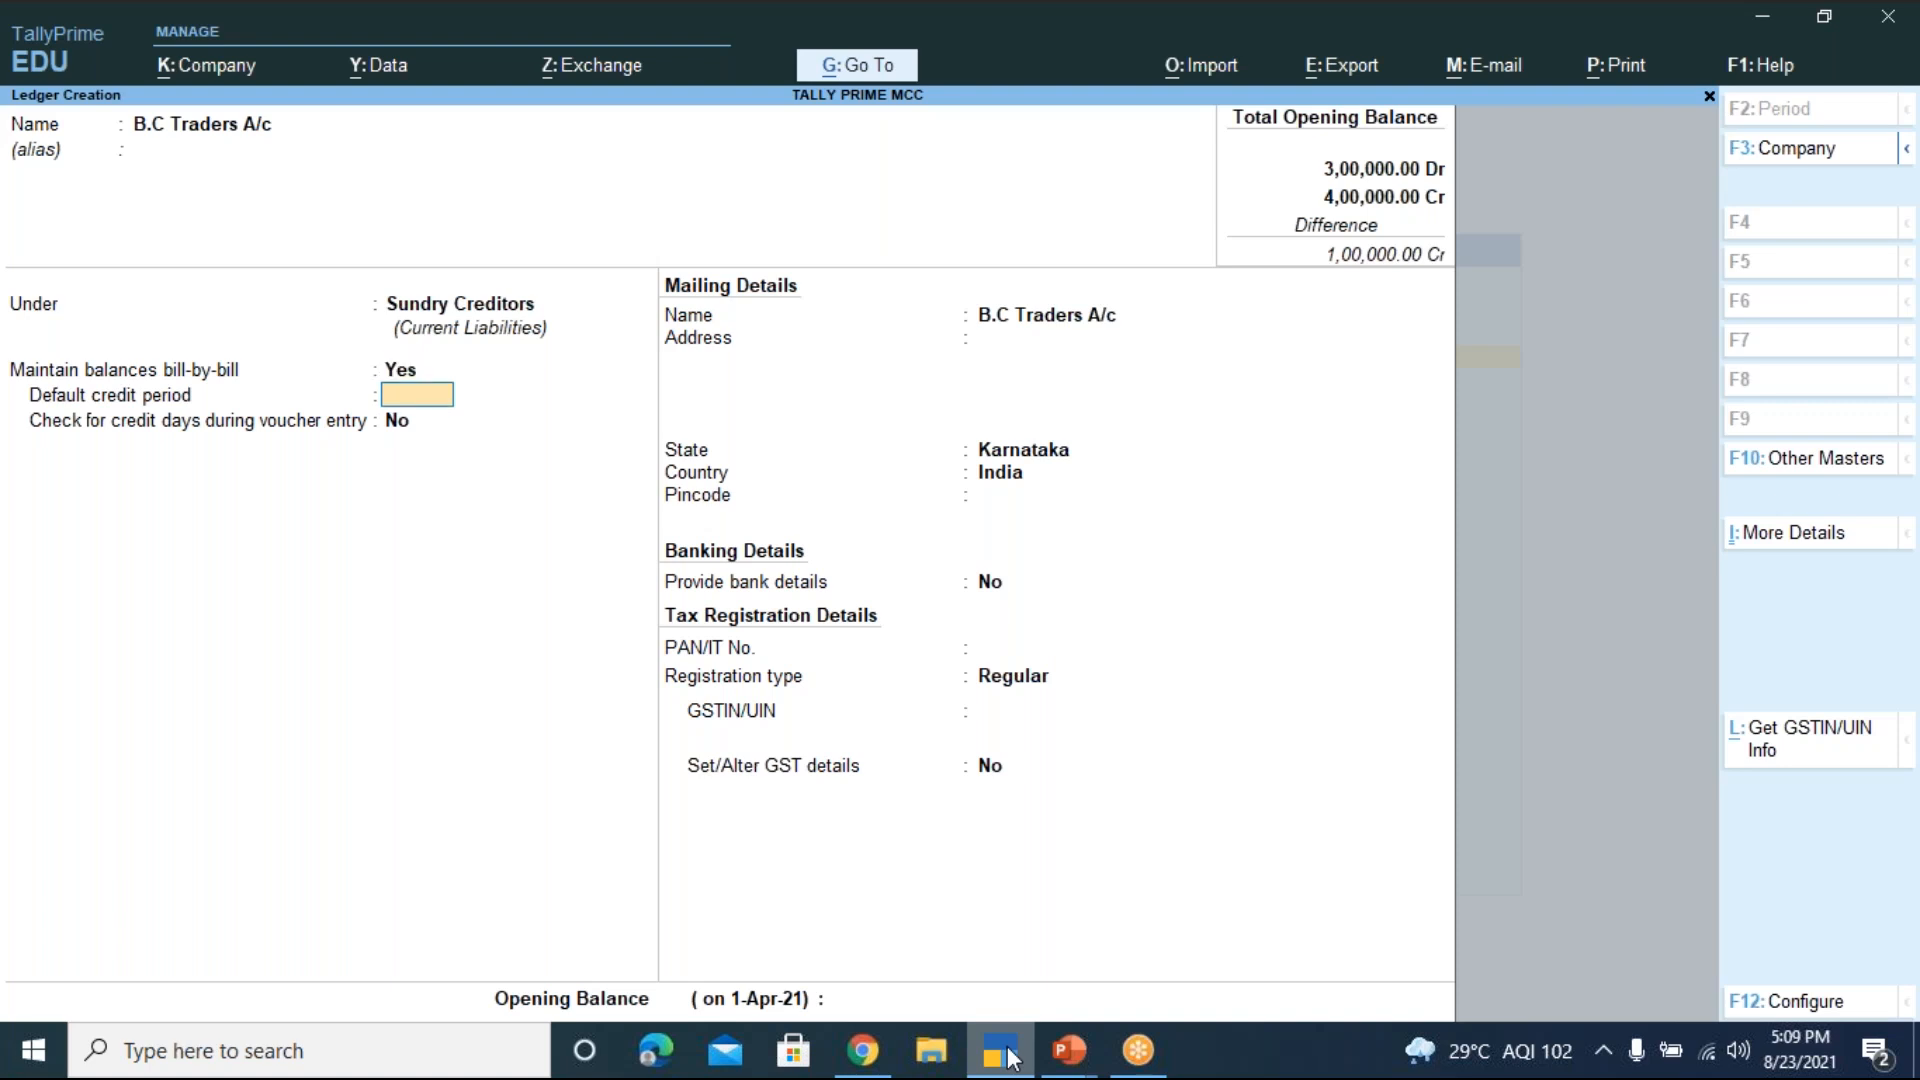
{"action": "key", "text": "Return"}
{"action": "key", "text": "Return"}
{"action": "key", "text": "Return"}
{"action": "key", "text": "Return"}
{"action": "key", "text": "Return"}
{"action": "key", "text": "Return"}
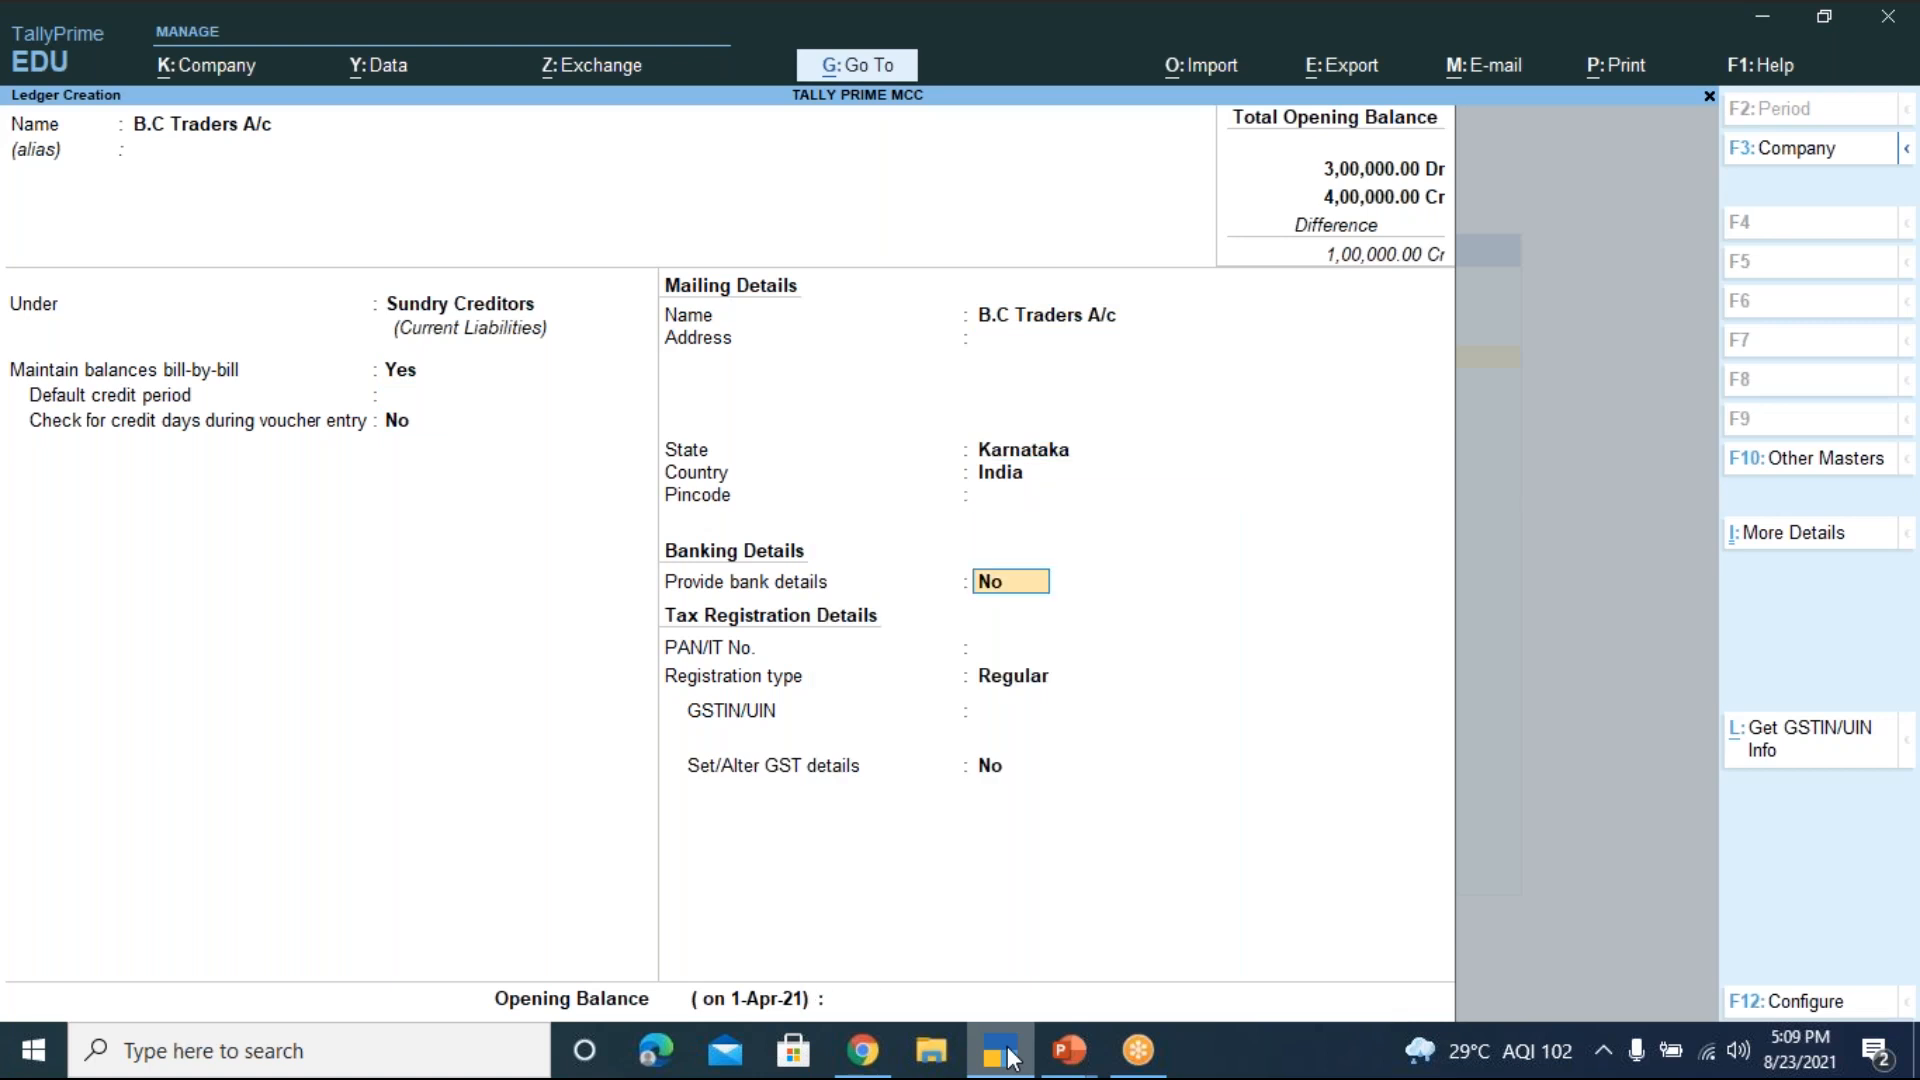
{"action": "key", "text": "Return"}
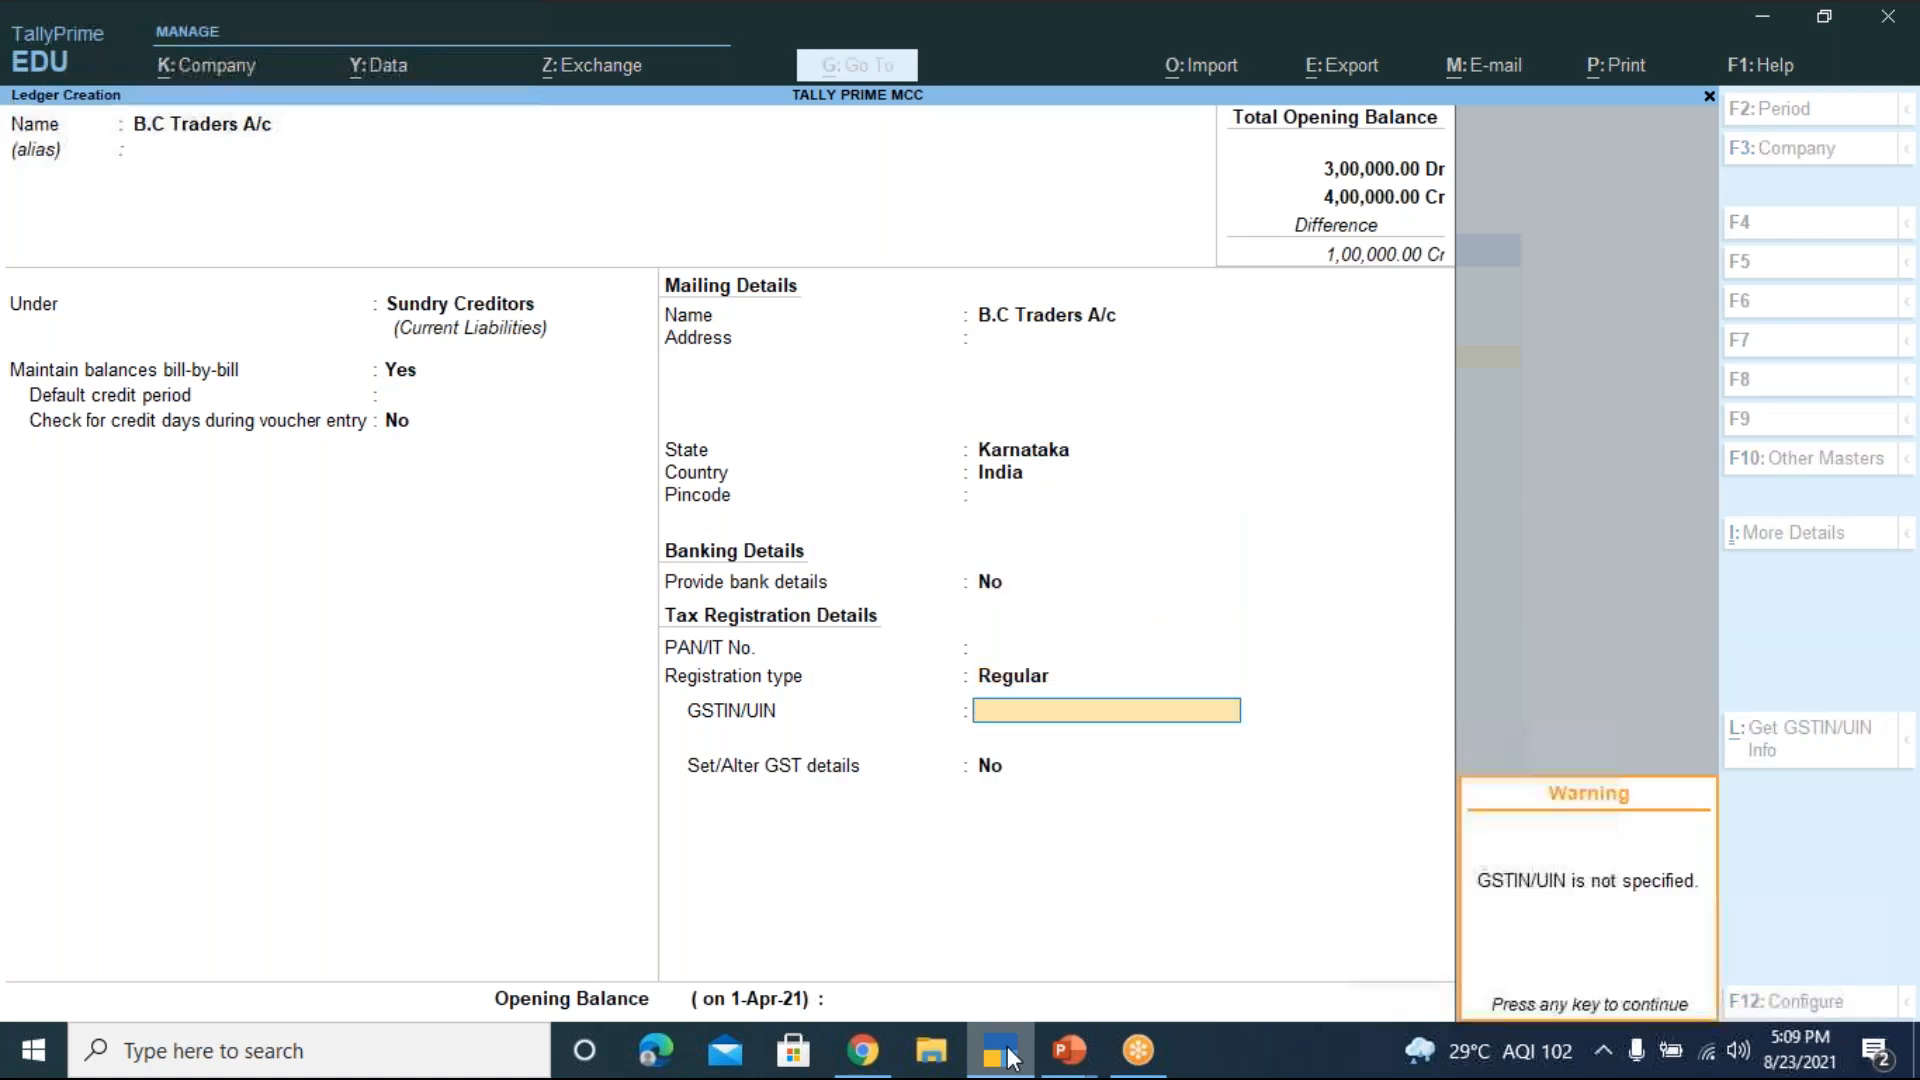
{"action": "key", "text": "Return"}
{"action": "key", "text": "Return"}
{"action": "key", "text": "Return"}
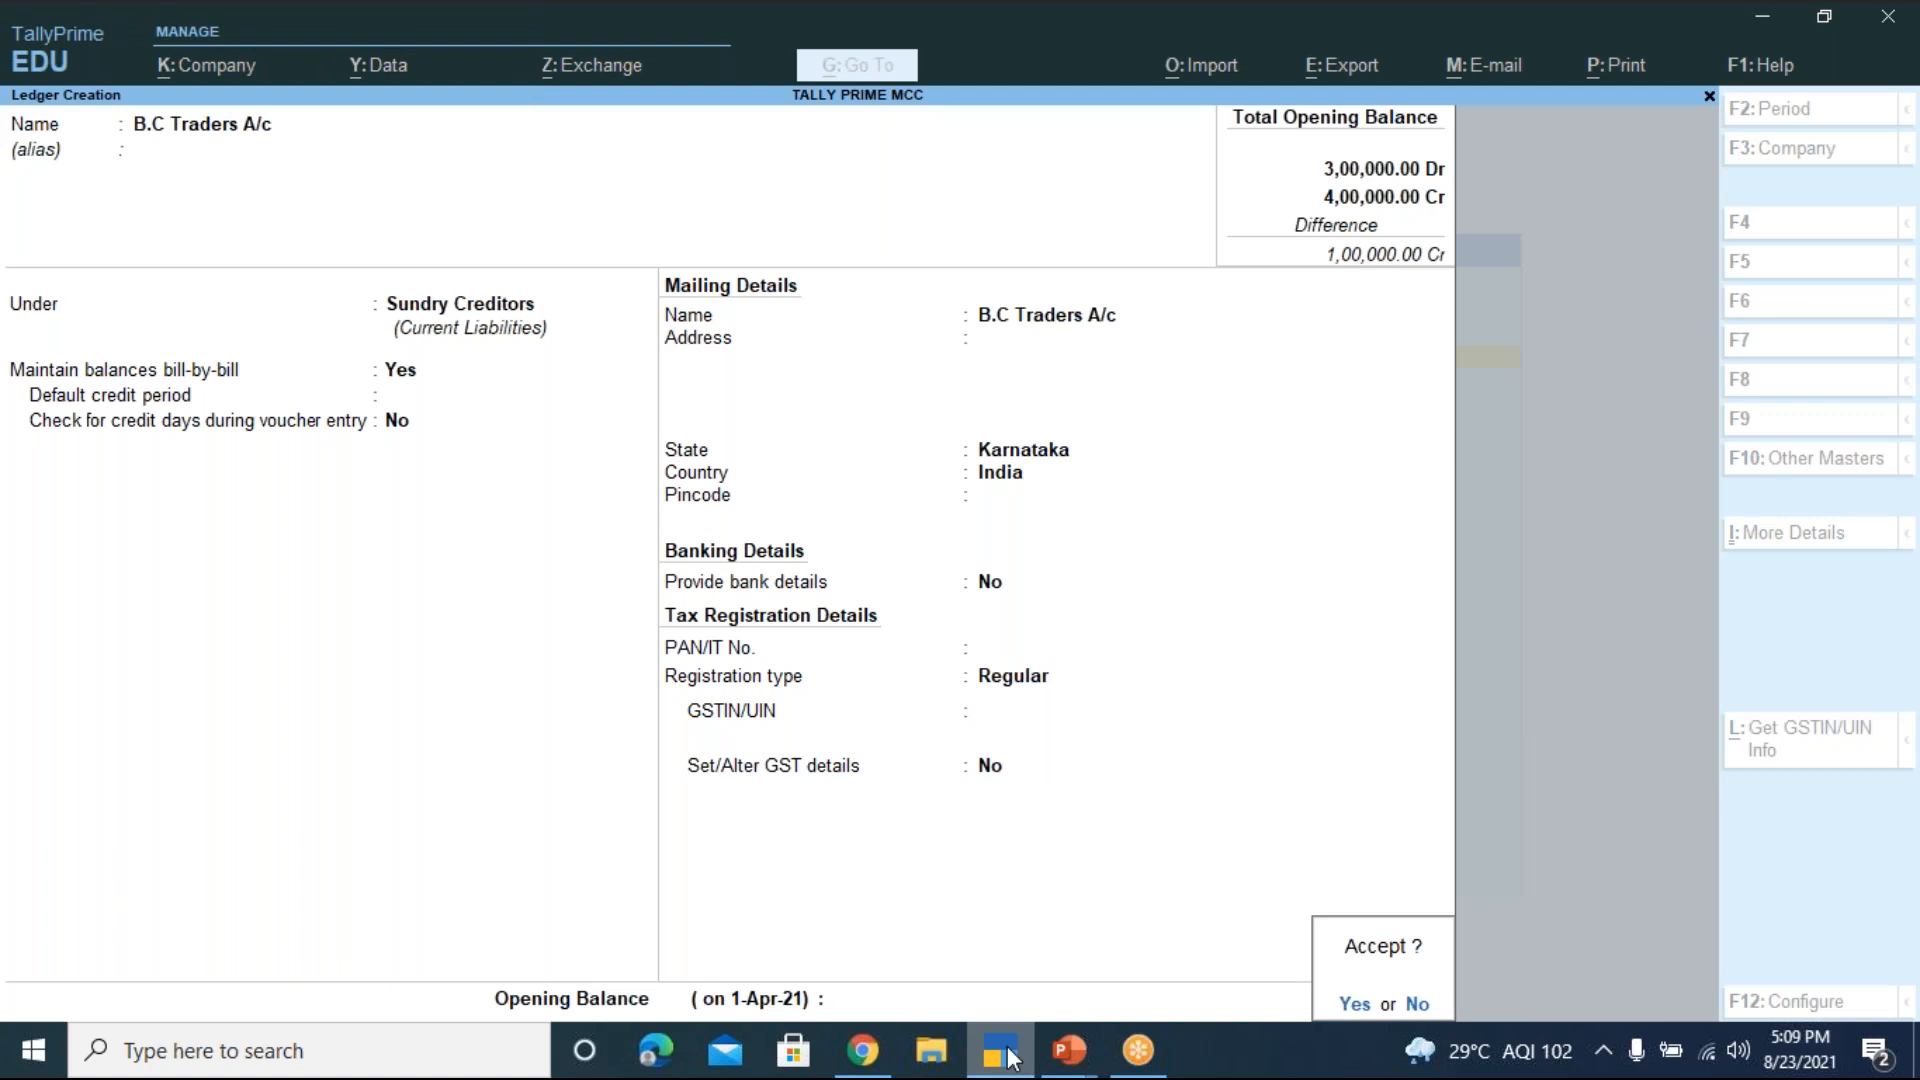
{"action": "key", "text": "Return"}
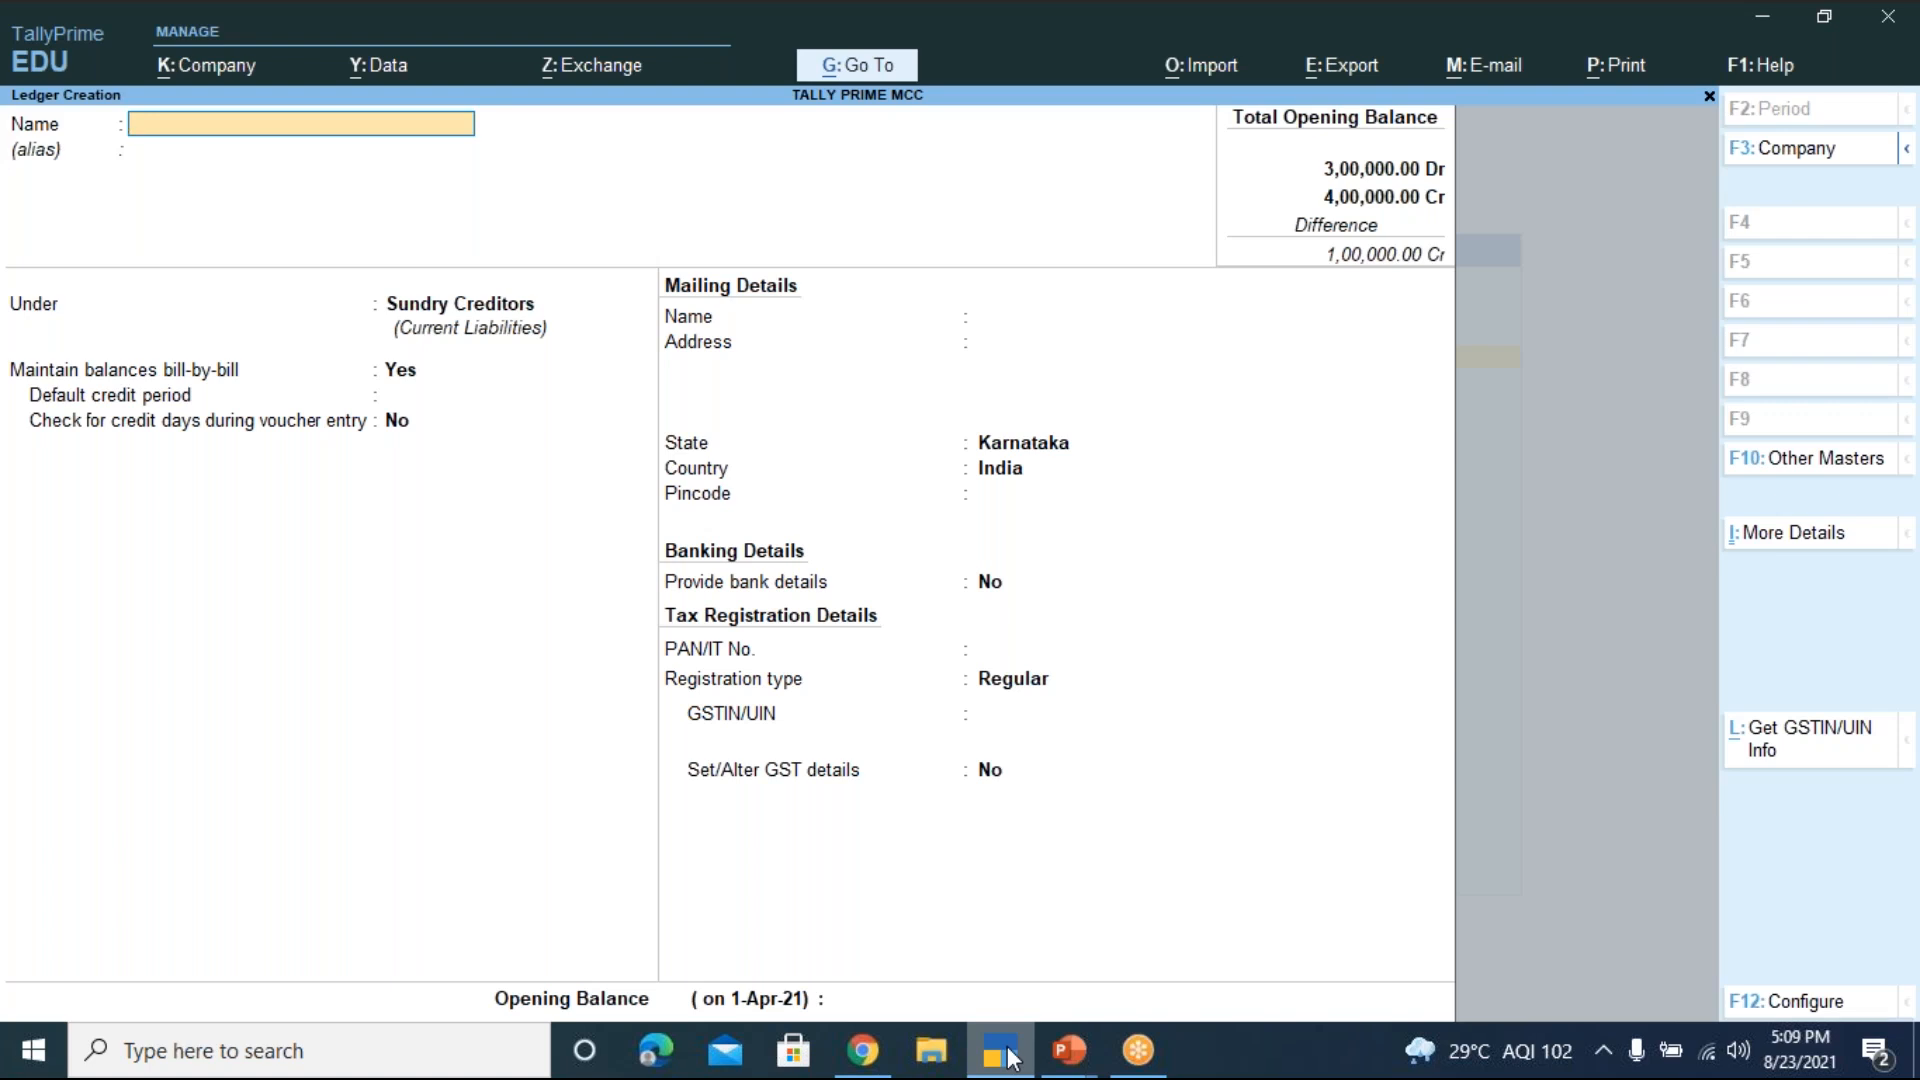
Switch to PowerPoint and review the completed ledger list on the ledger creation slide in full screen
{"action": "left_click", "coordinate": [1069, 1050]}
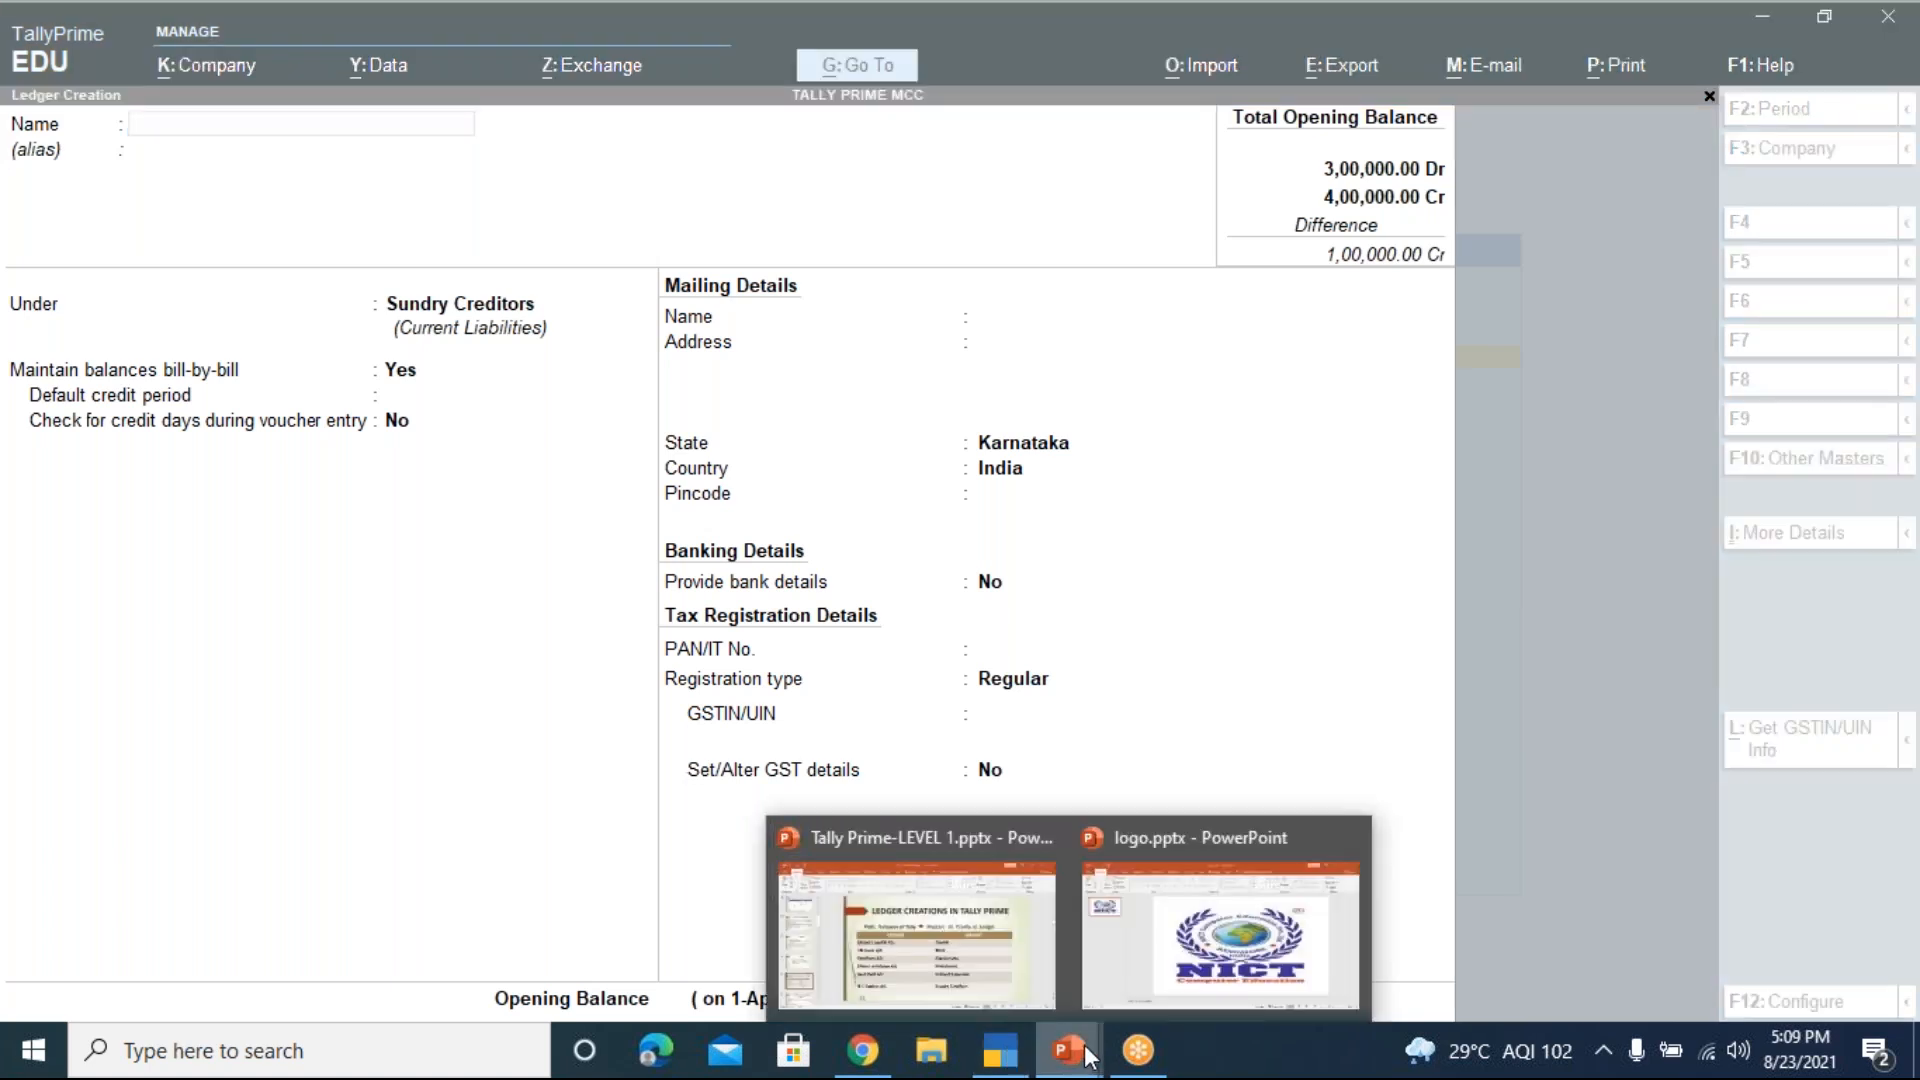
{"action": "left_click", "coordinate": [952, 998]}
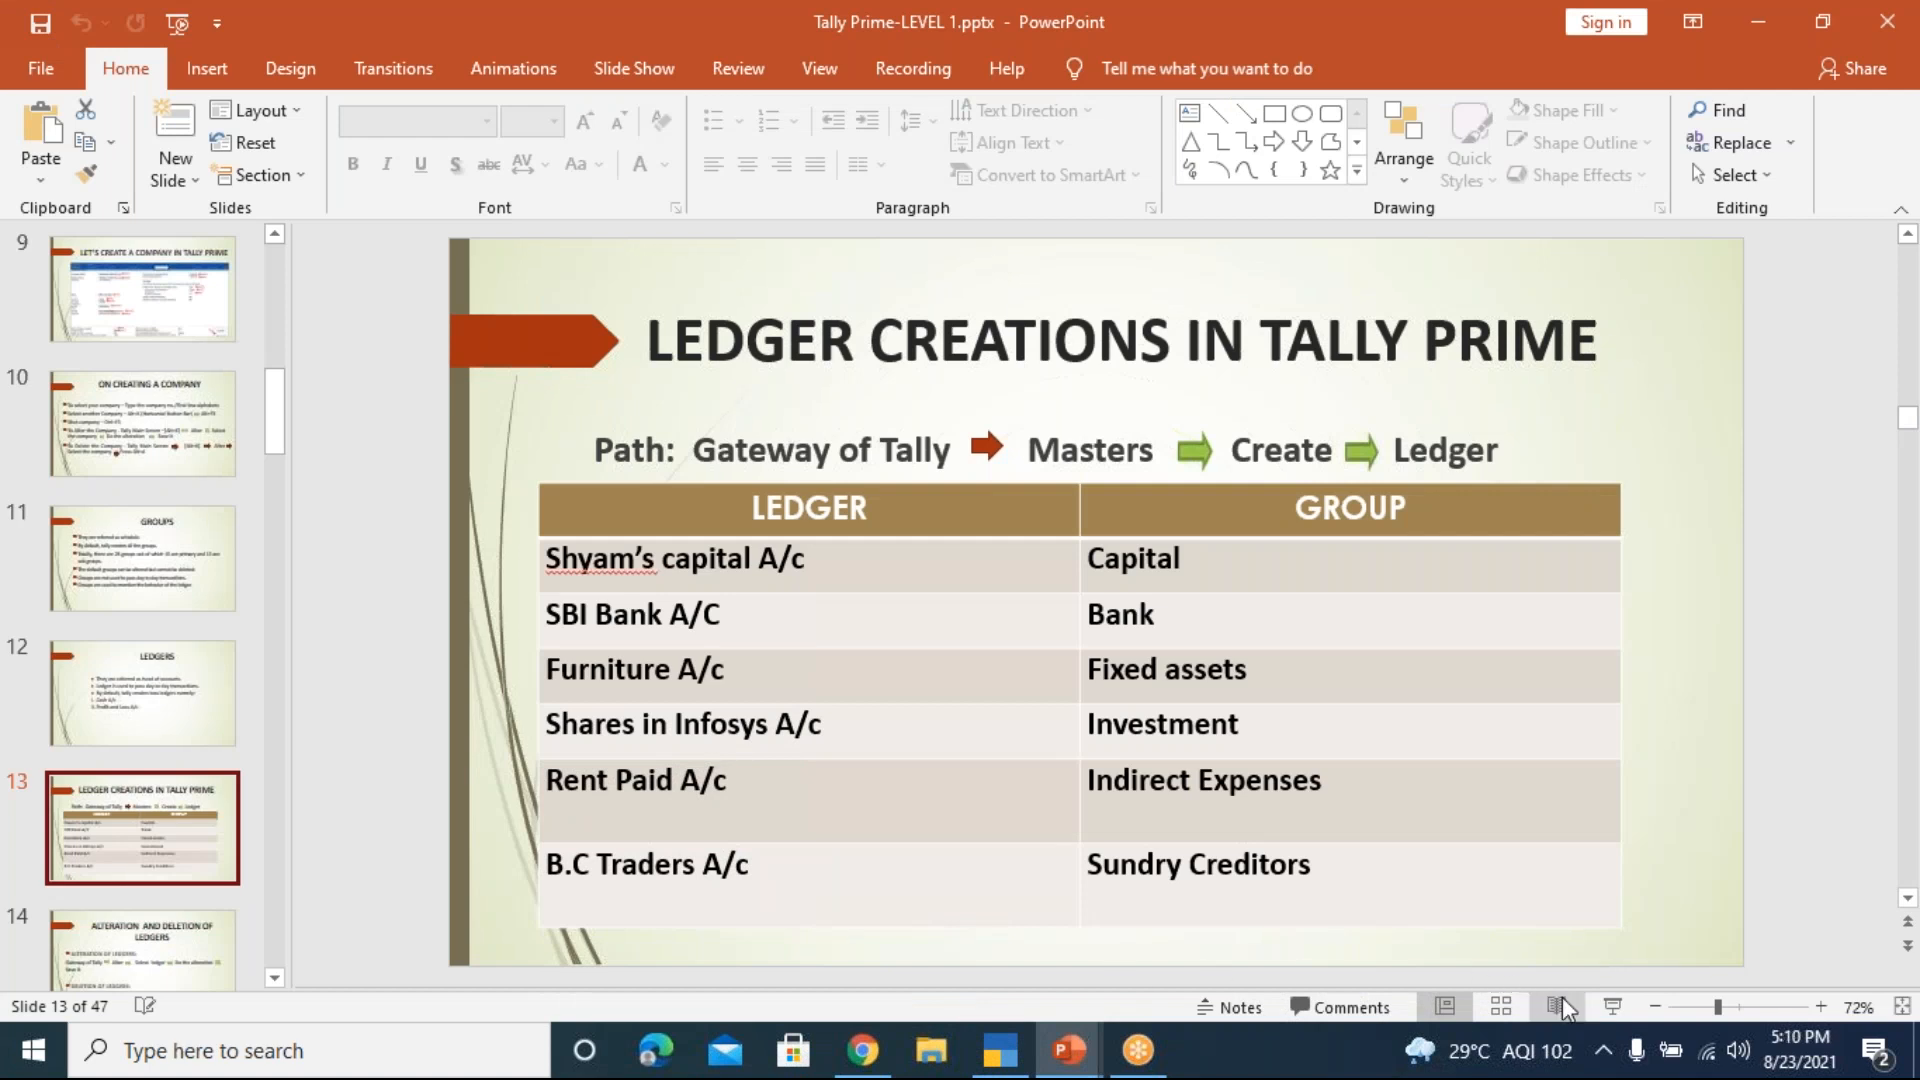
{"action": "double_click", "coordinate": [1613, 1010]}
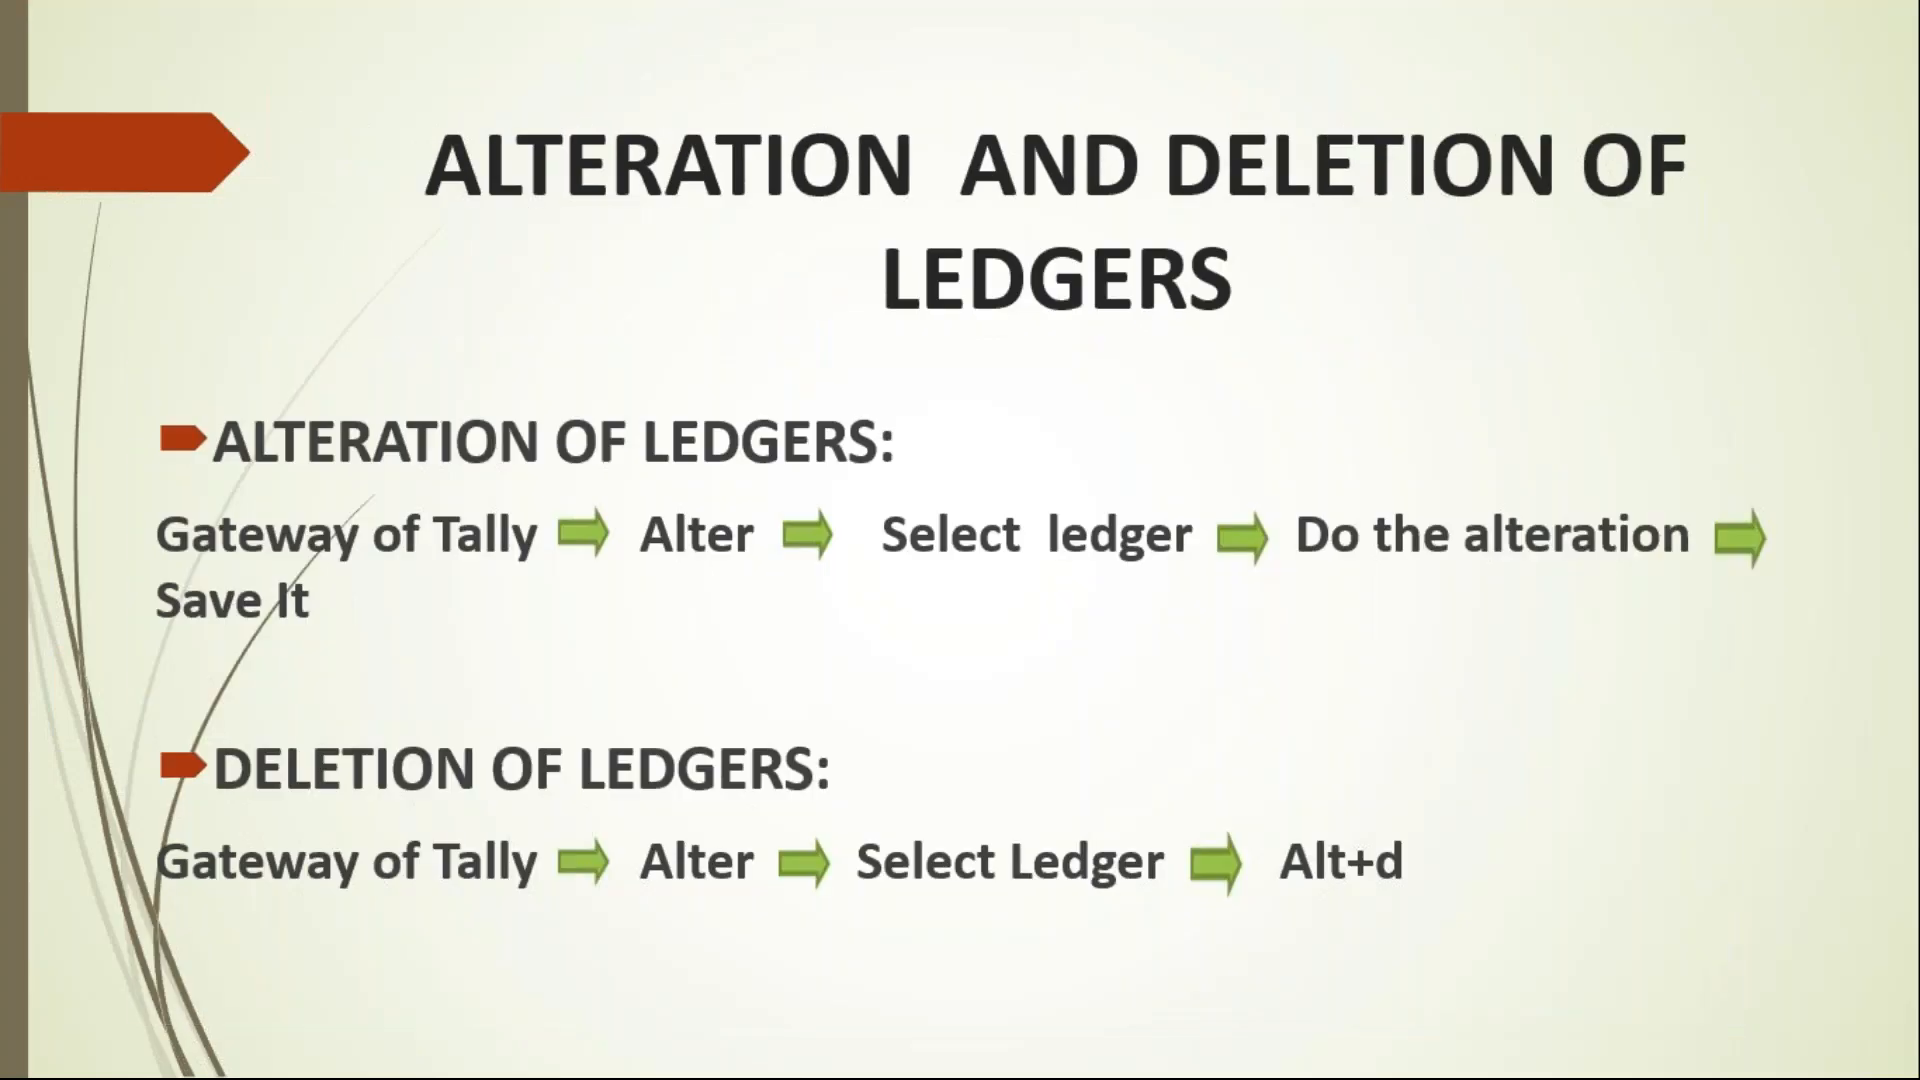
{"action": "key", "text": "Left"}
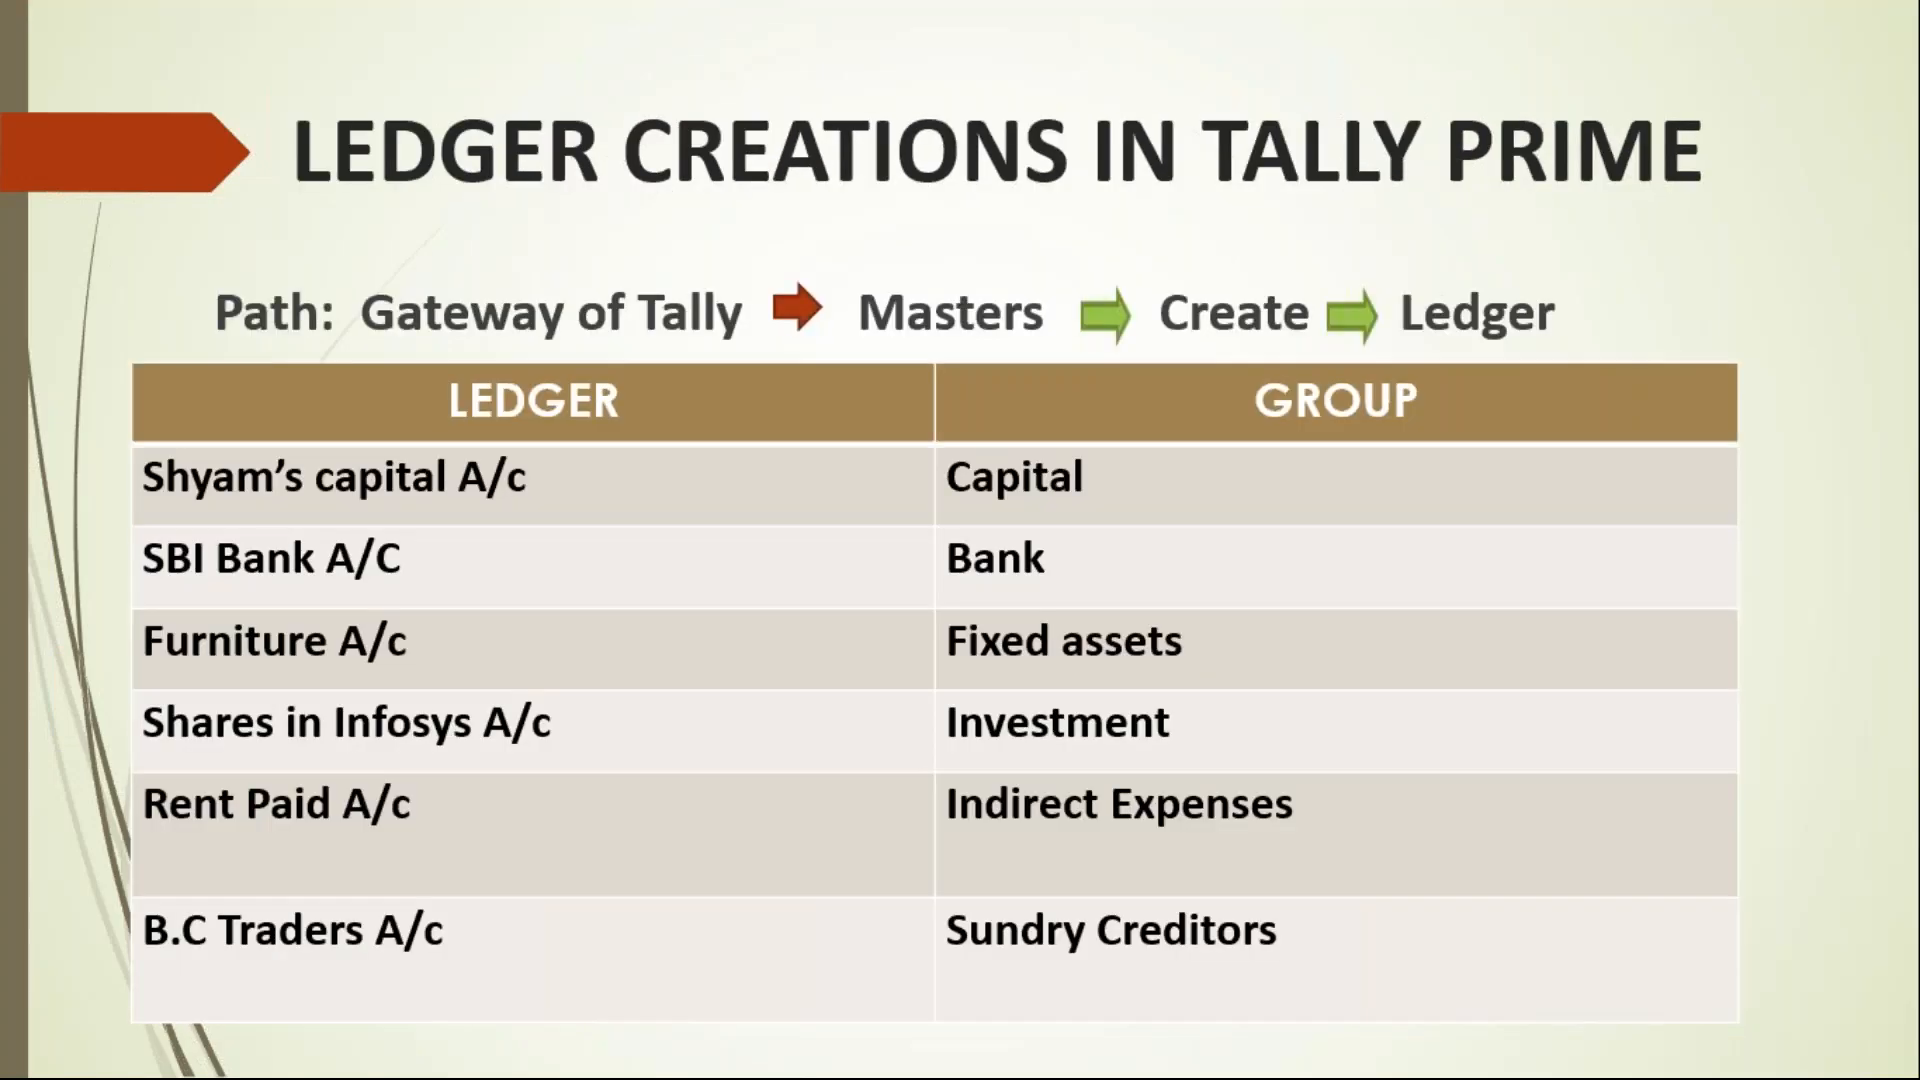
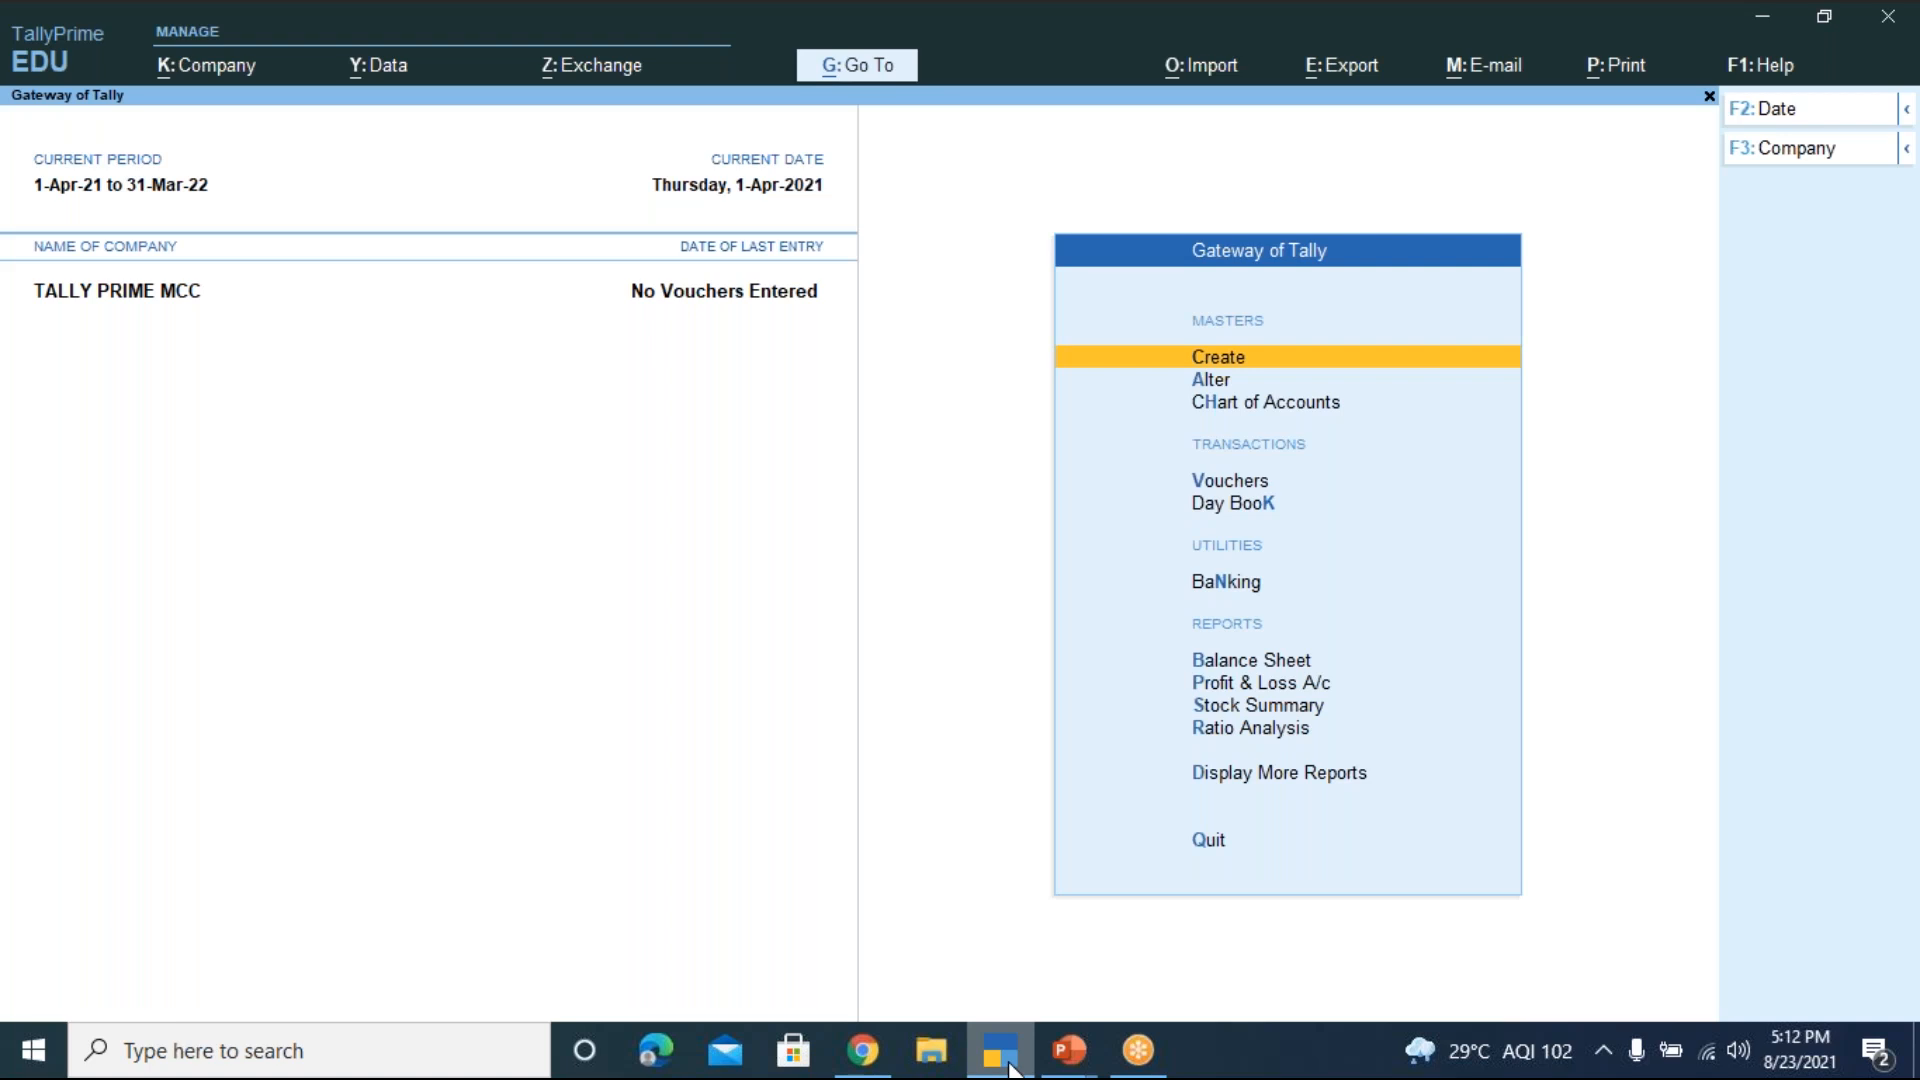
Open the SBI Bank A/c ledger for alteration from the Gateway of Tally
{"action": "key", "text": "Down"}
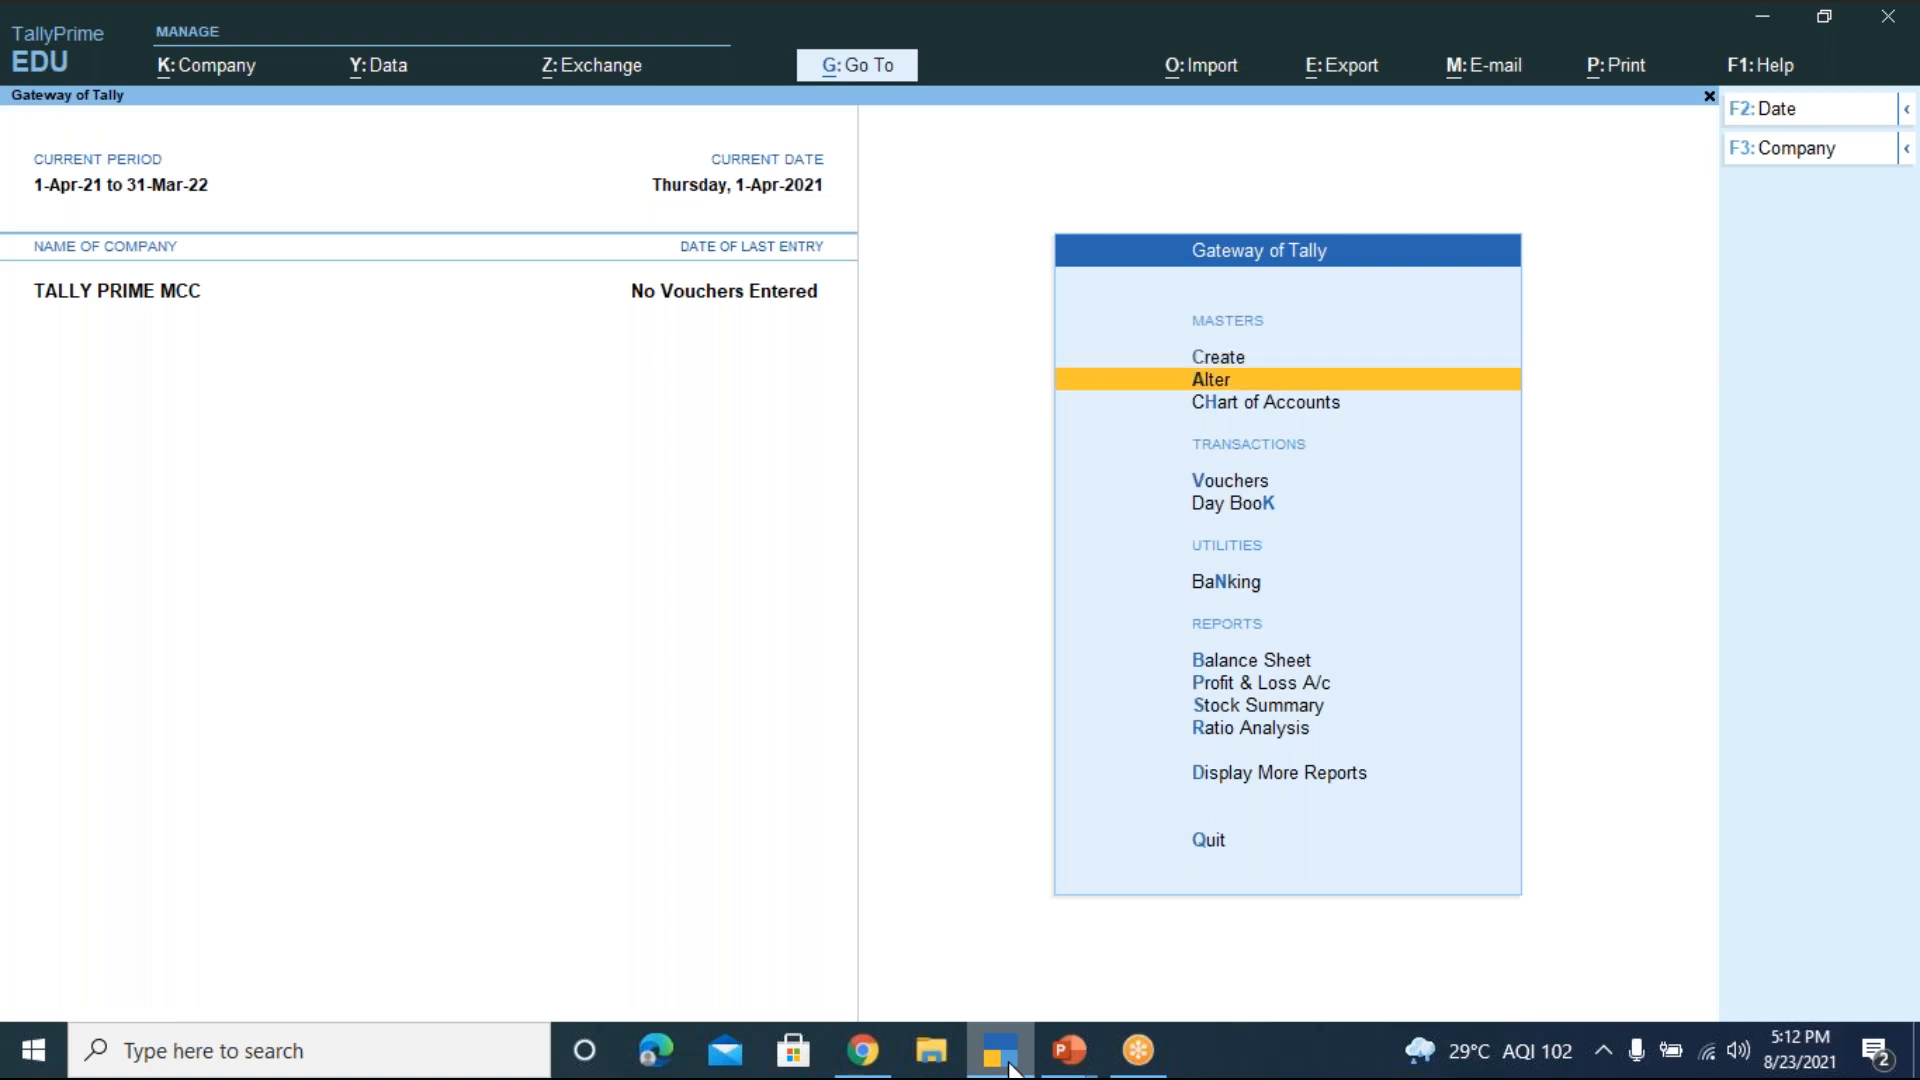
{"action": "key", "text": "Return"}
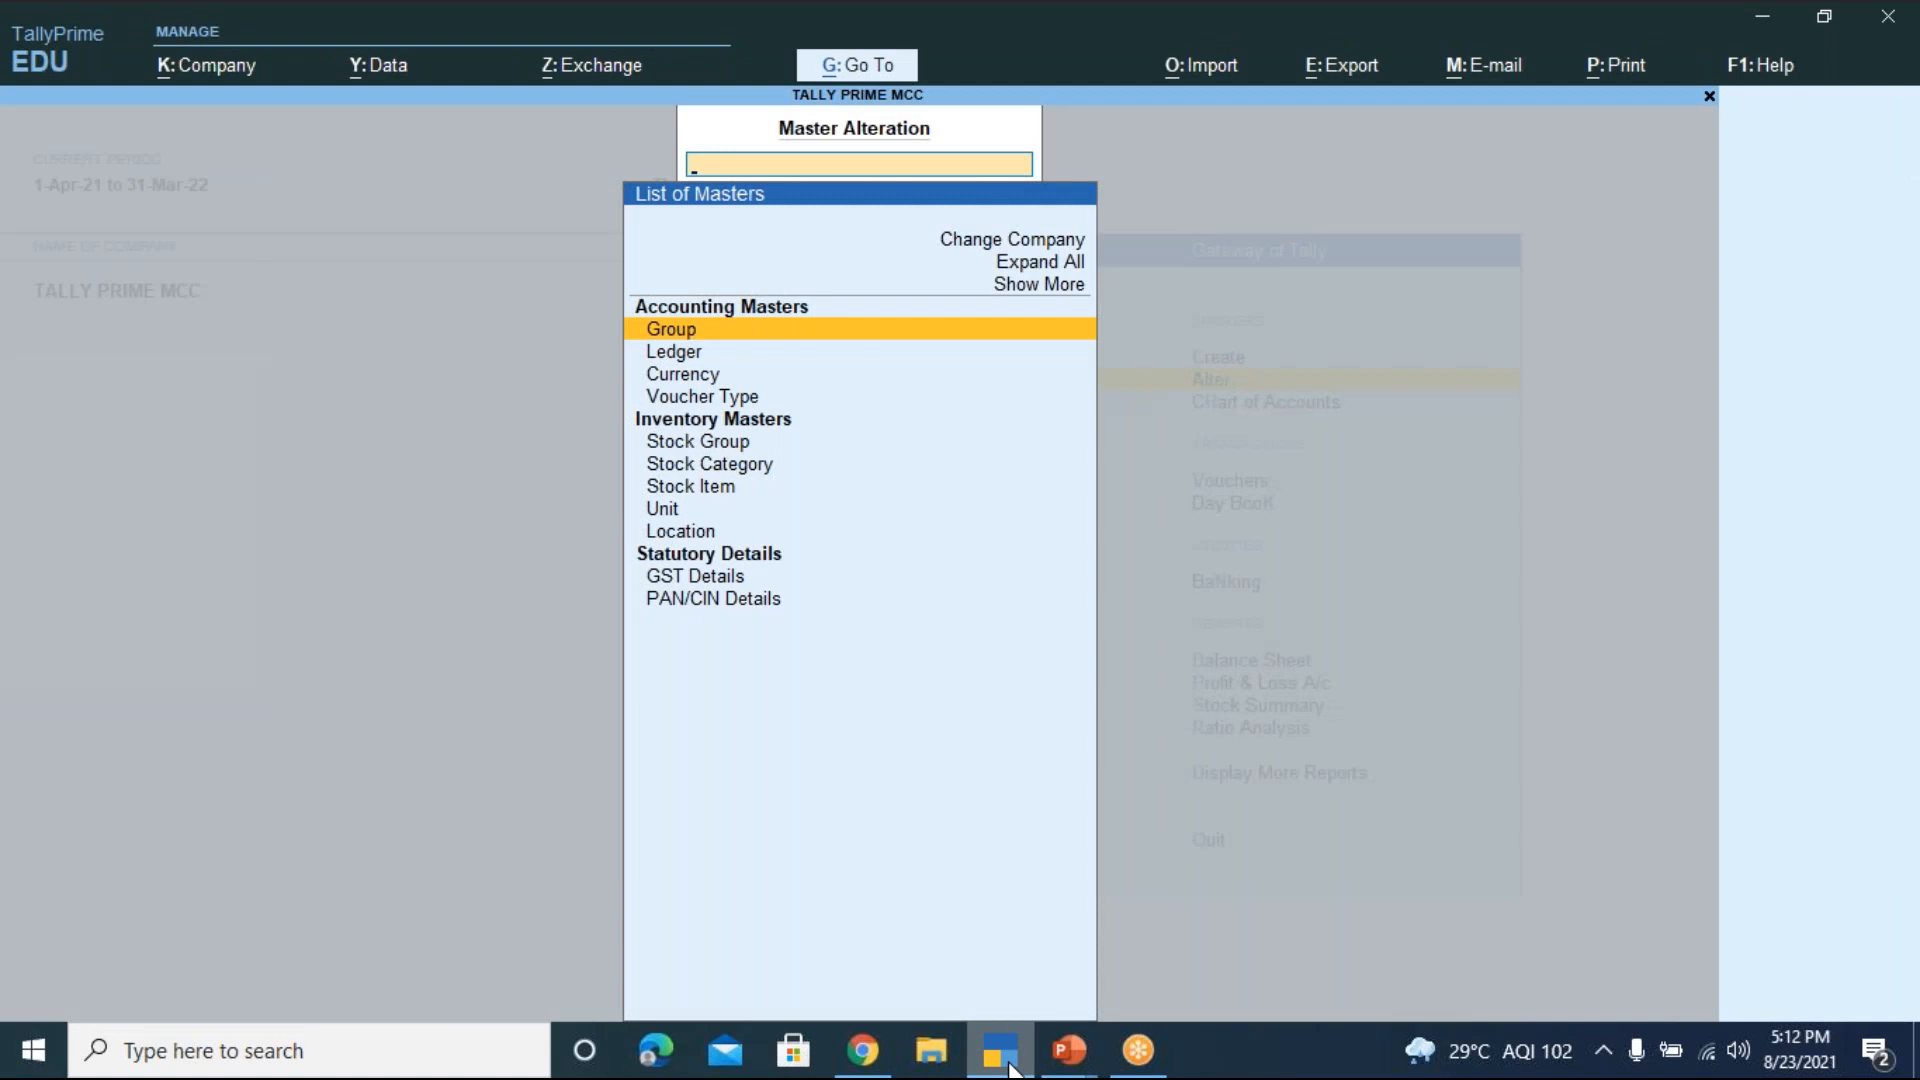
{"action": "key", "text": "Down"}
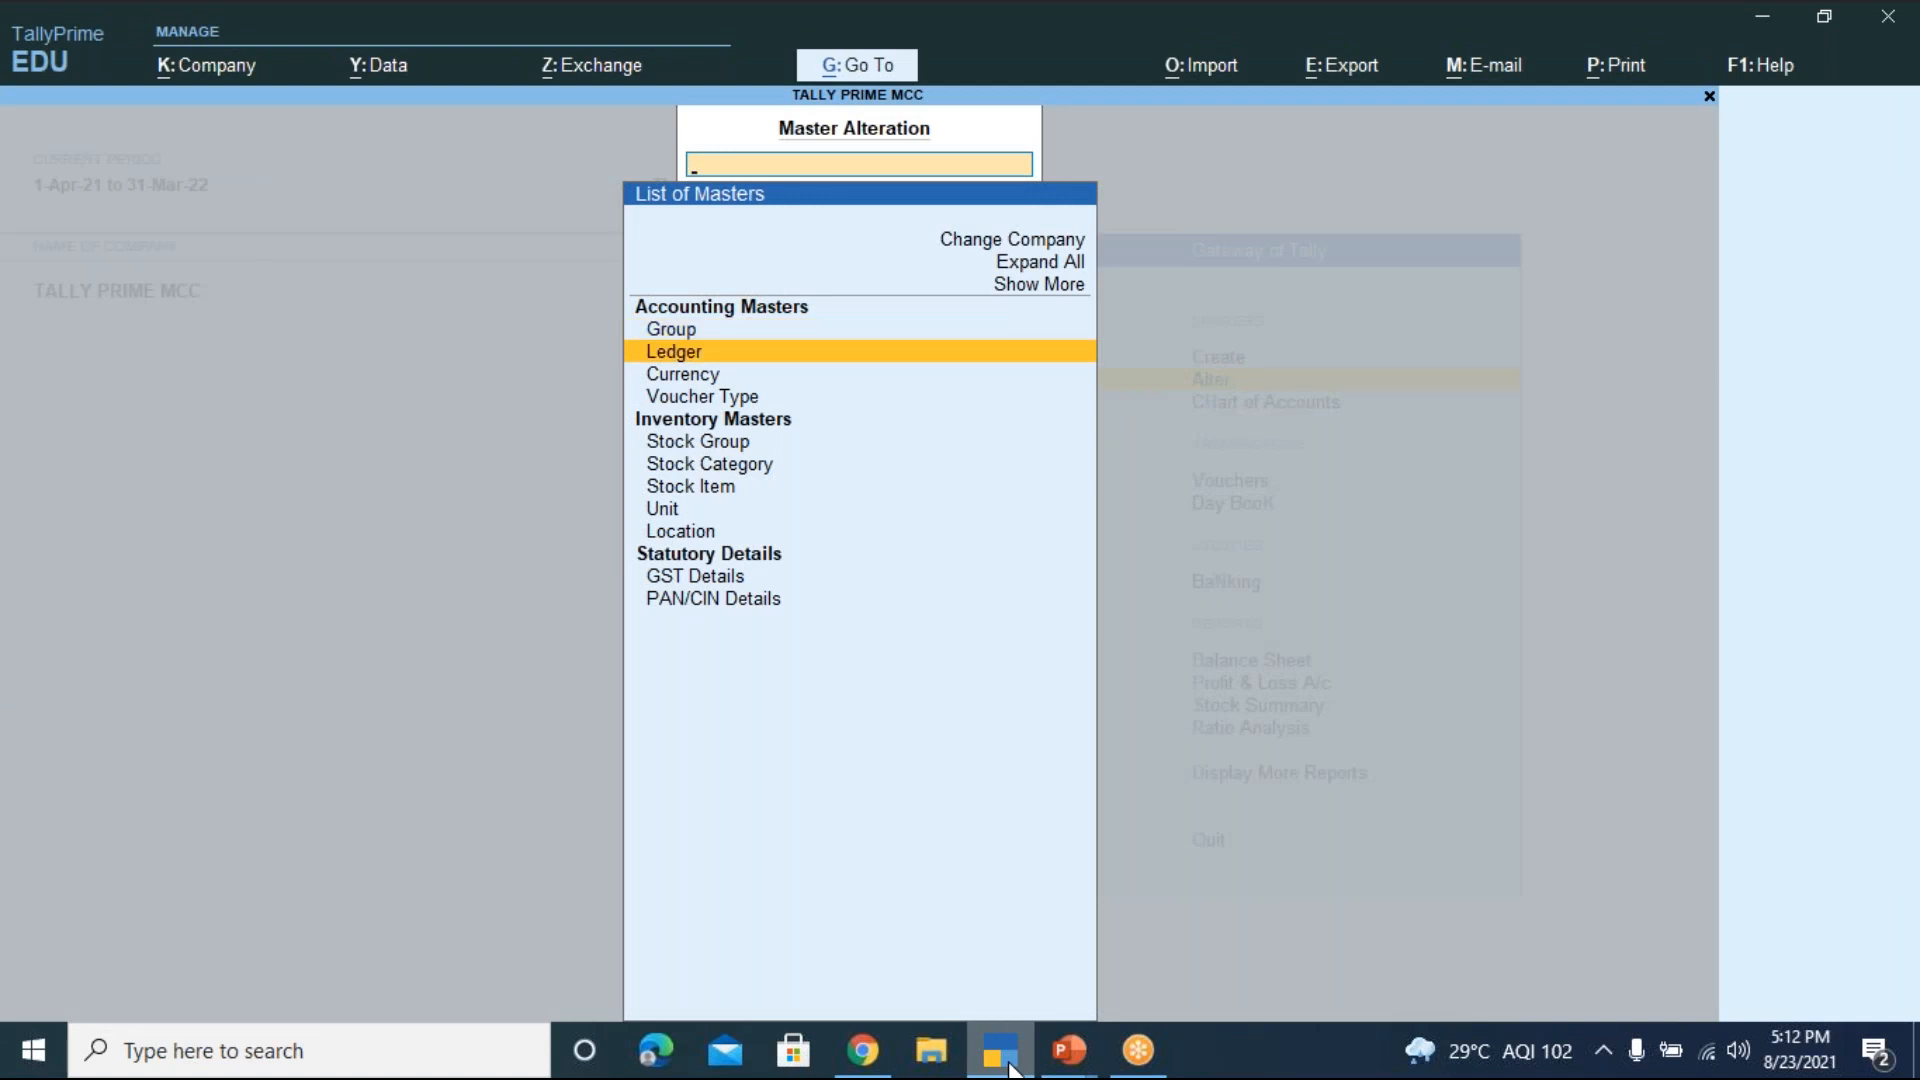
{"action": "key", "text": "Return"}
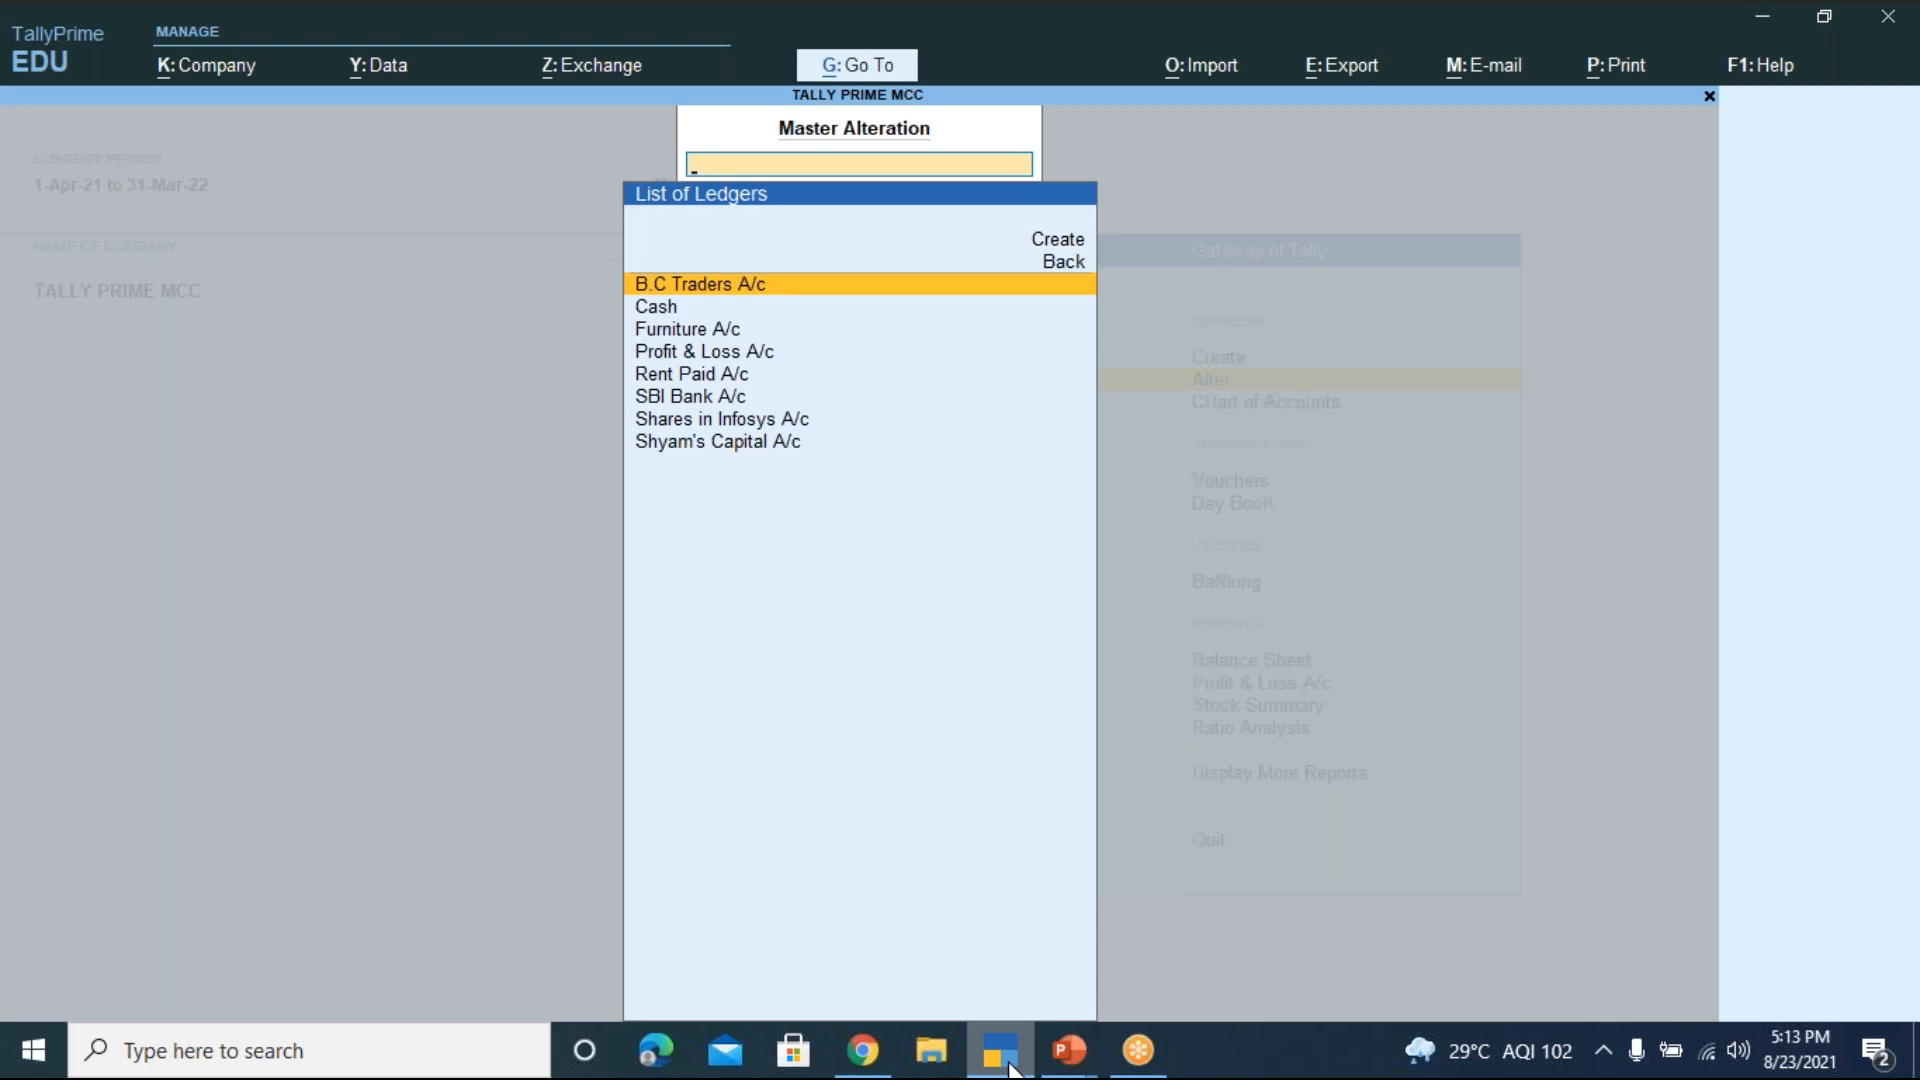
{"action": "key", "text": "Down"}
{"action": "key", "text": "Down"}
{"action": "key", "text": "Down"}
{"action": "key", "text": "Down"}
{"action": "key", "text": "Down"}
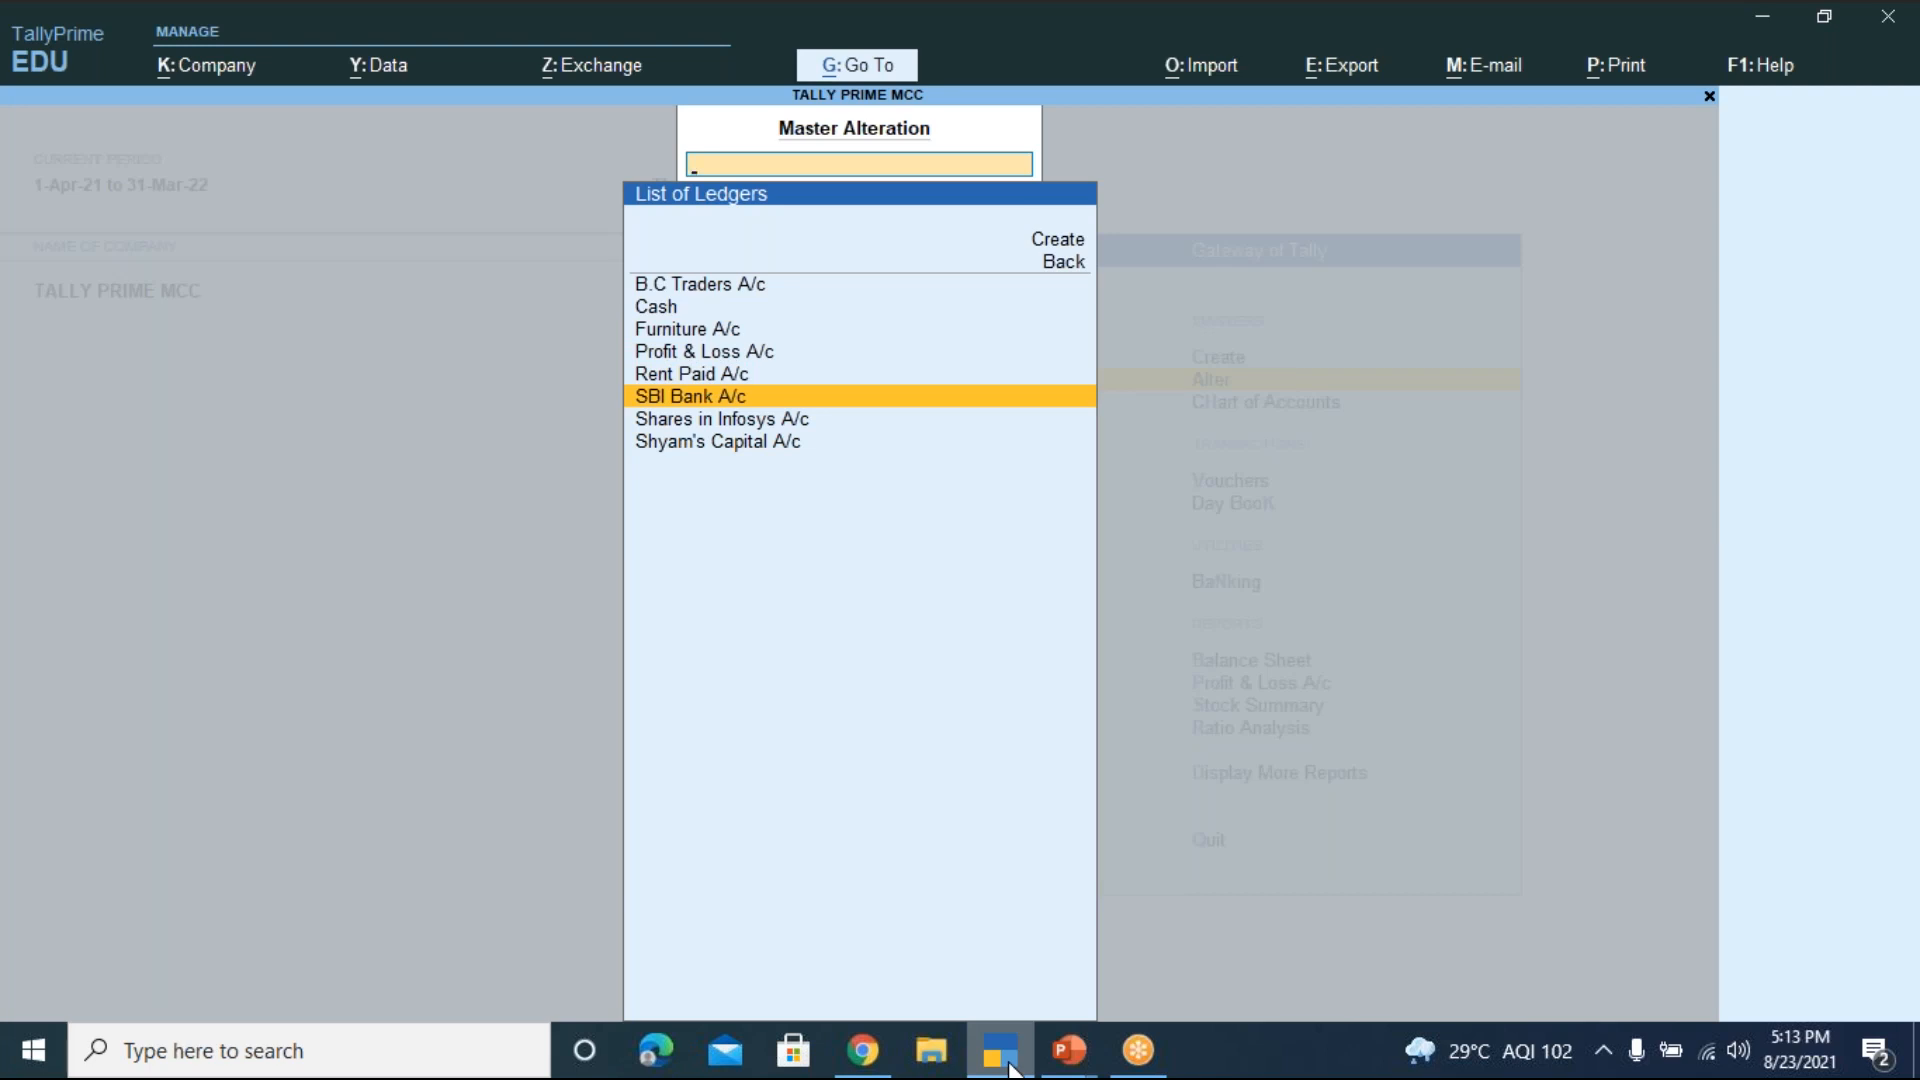
{"action": "key", "text": "Return"}
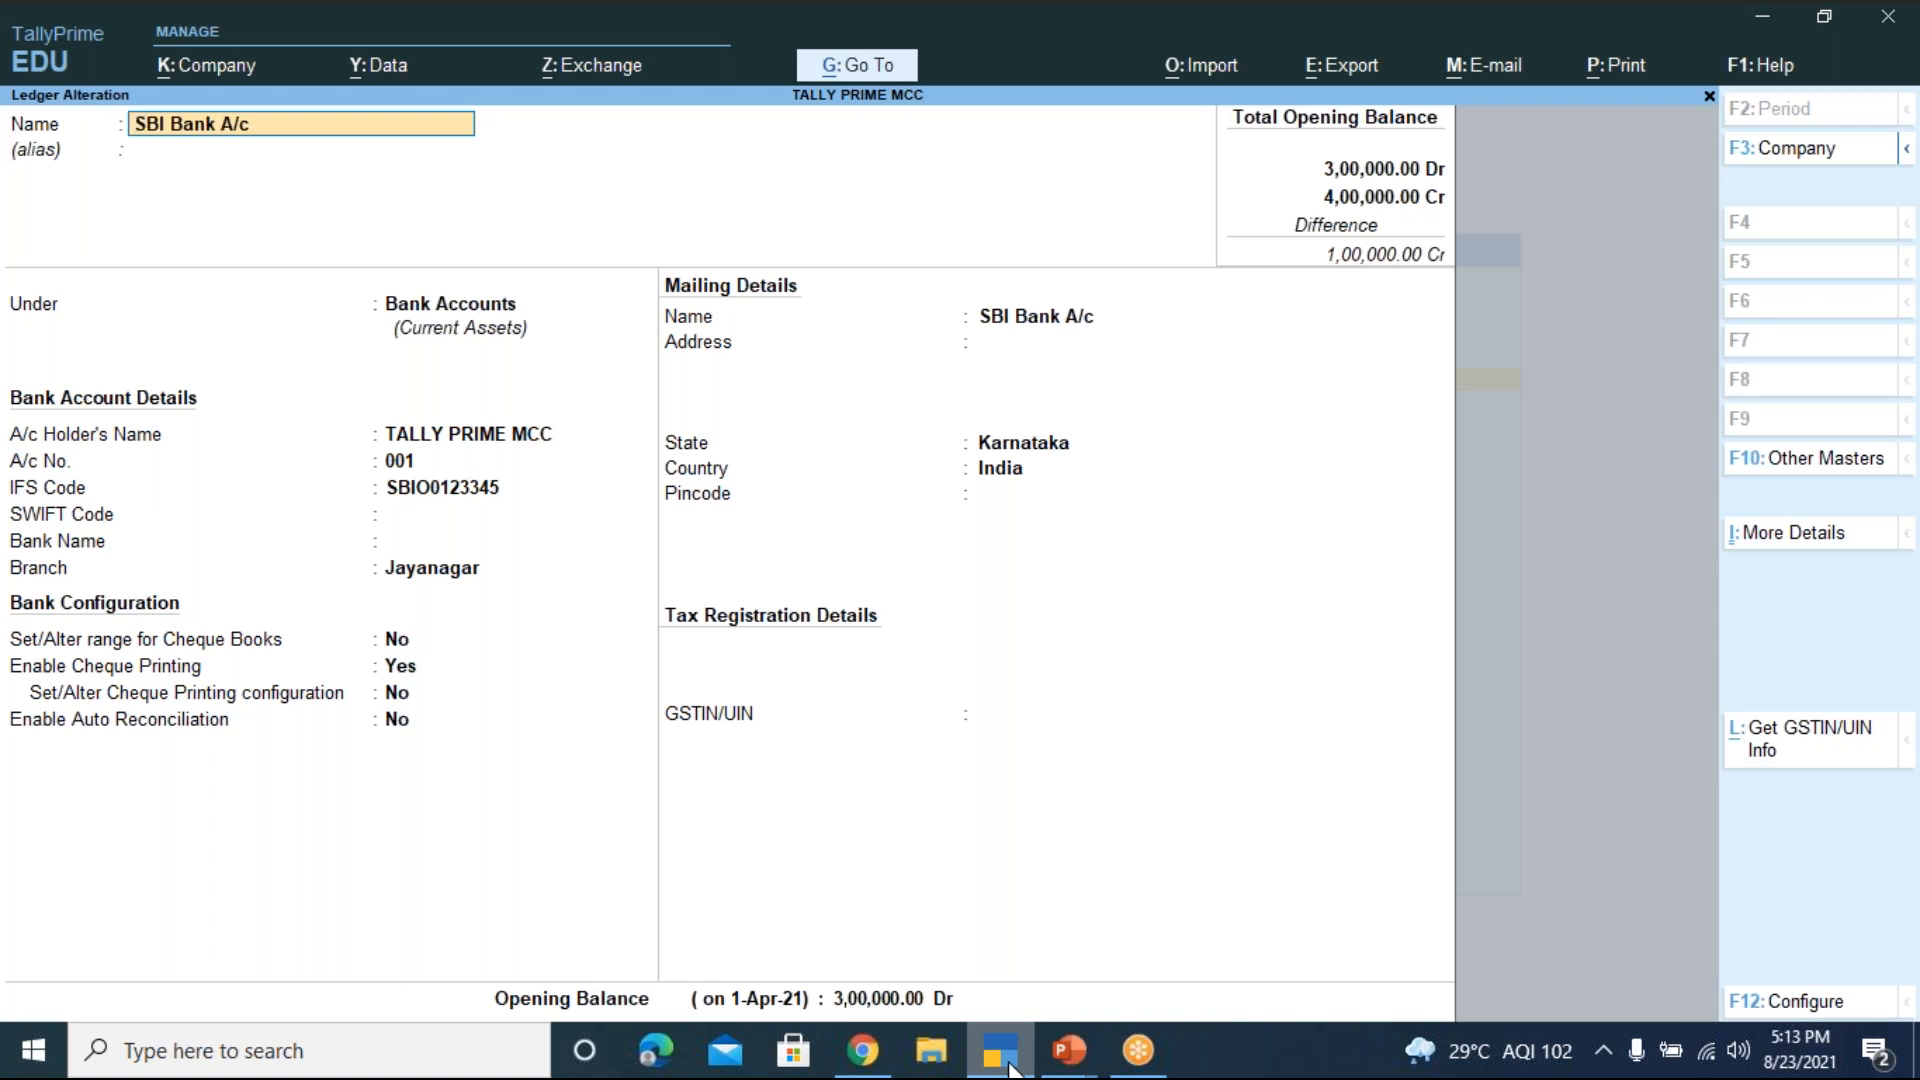
Keep the ledger's name, group, bank account details and bank configuration, with Bank Name as Not Applicable
{"action": "key", "text": "Return"}
{"action": "key", "text": "Return"}
{"action": "key", "text": "Return"}
{"action": "key", "text": "Return"}
{"action": "key", "text": "Return"}
{"action": "key", "text": "Return"}
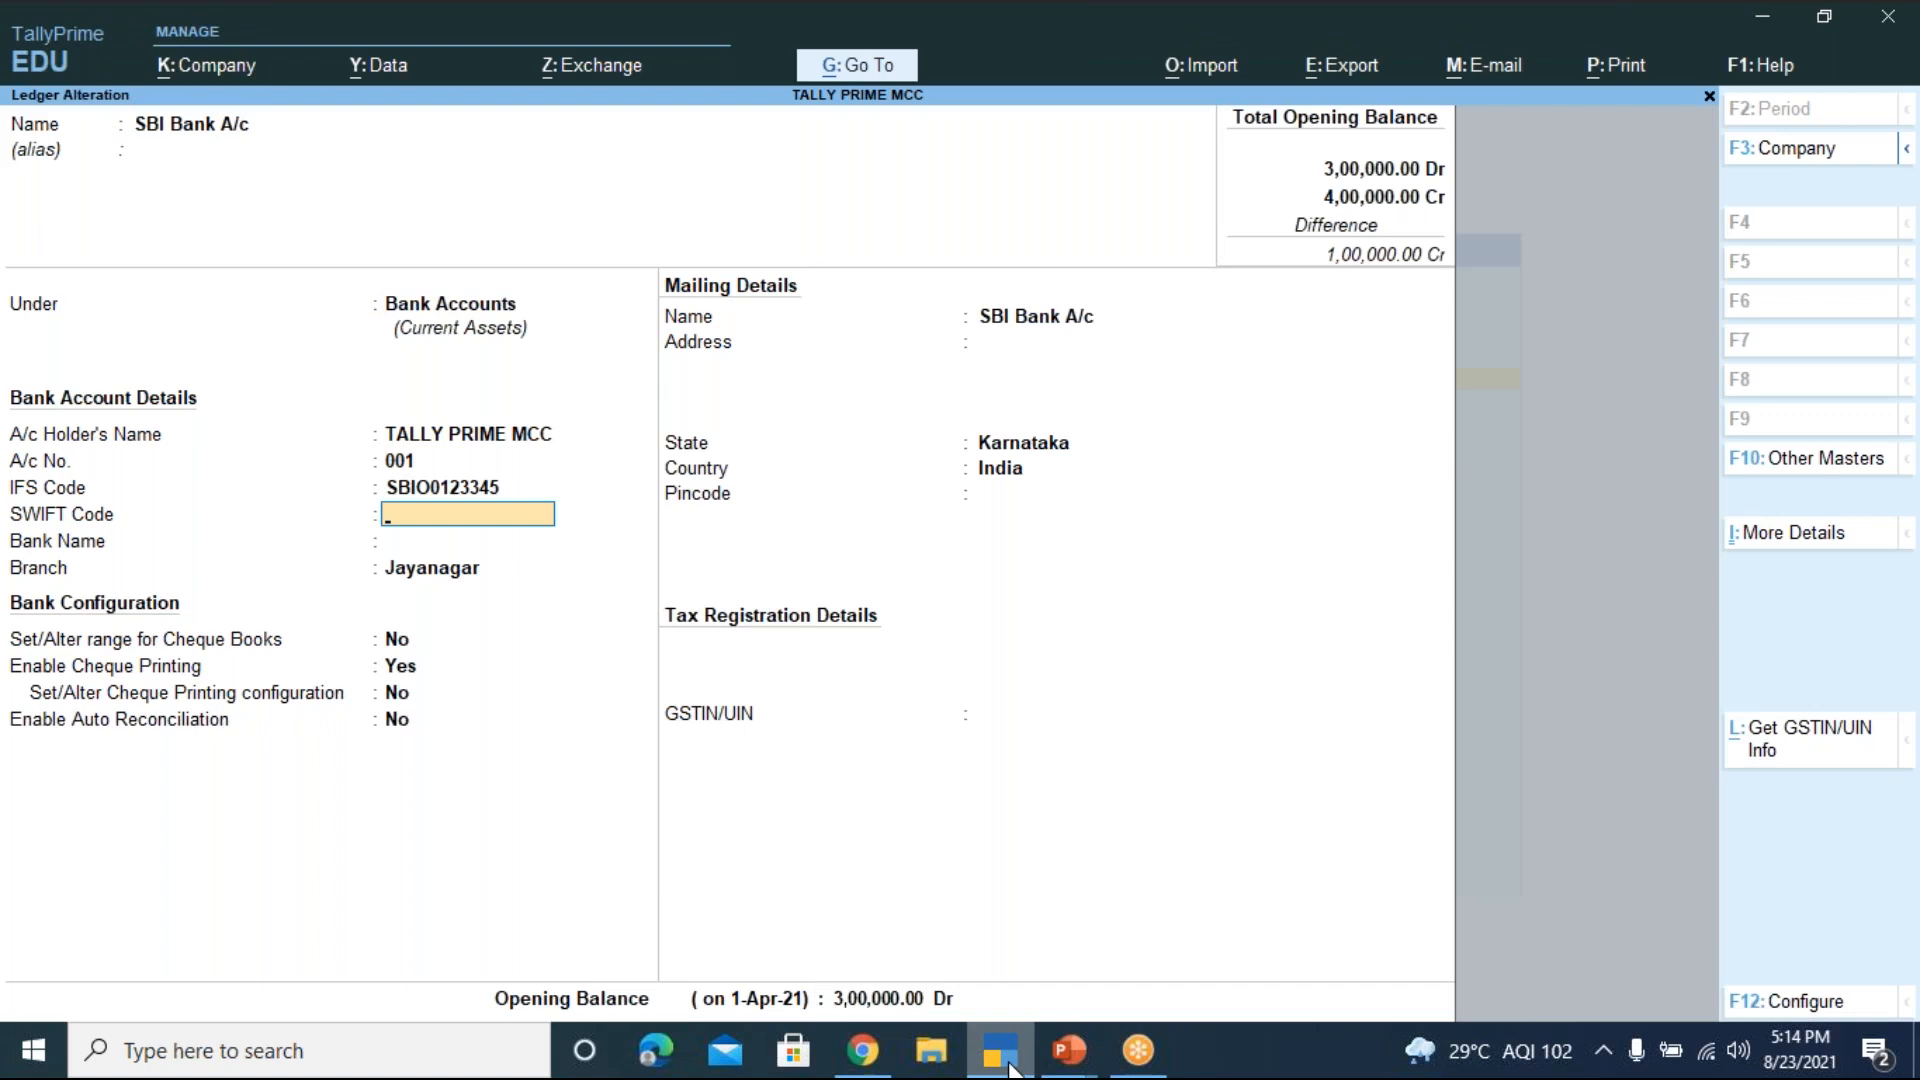
{"action": "key", "text": "Return"}
{"action": "key", "text": "Return"}
{"action": "key", "text": "Return"}
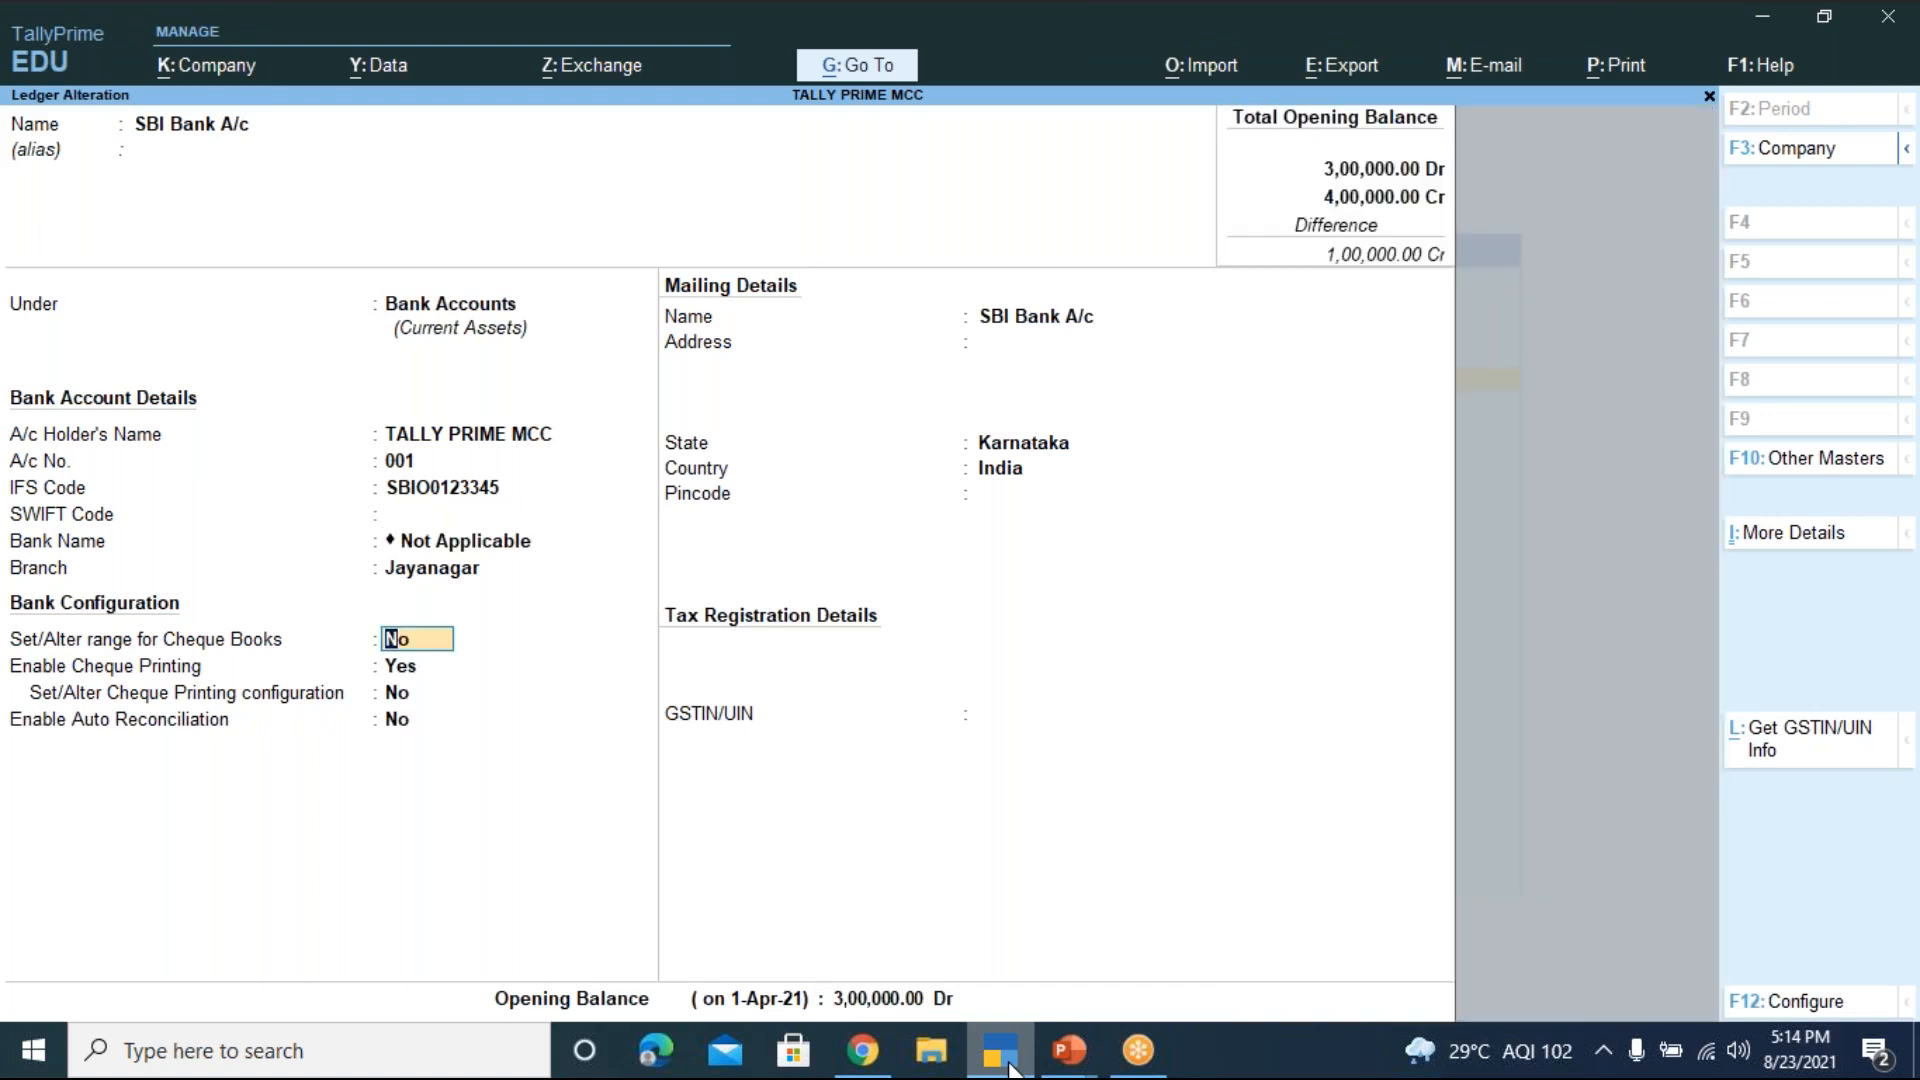
{"action": "key", "text": "Return"}
{"action": "key", "text": "Return"}
{"action": "key", "text": "Return"}
{"action": "key", "text": "Return"}
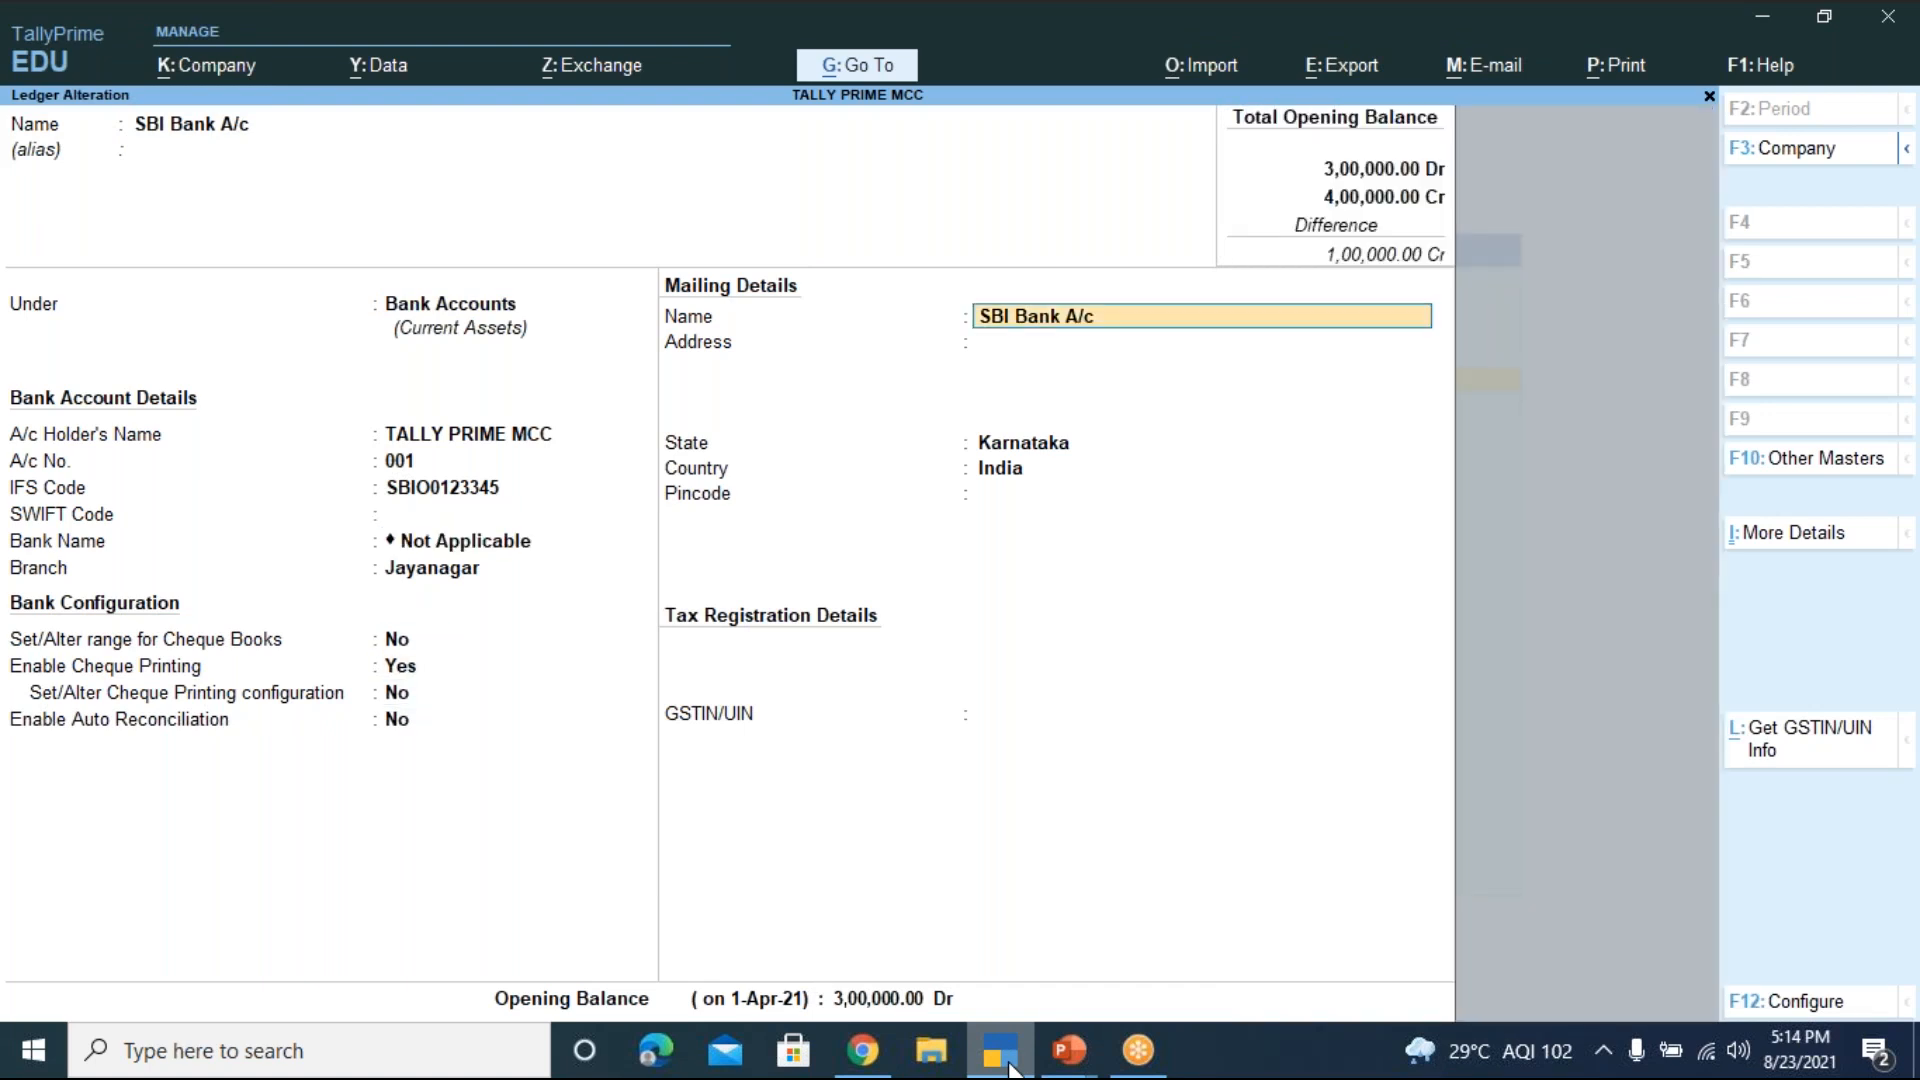
Keep the mailing details and blank GSTIN, set the SBI Bank A/c opening balance to 4,50,000 Dr and save the ledger
{"action": "key", "text": "Return"}
{"action": "key", "text": "Return"}
{"action": "key", "text": "Return"}
{"action": "key", "text": "Return"}
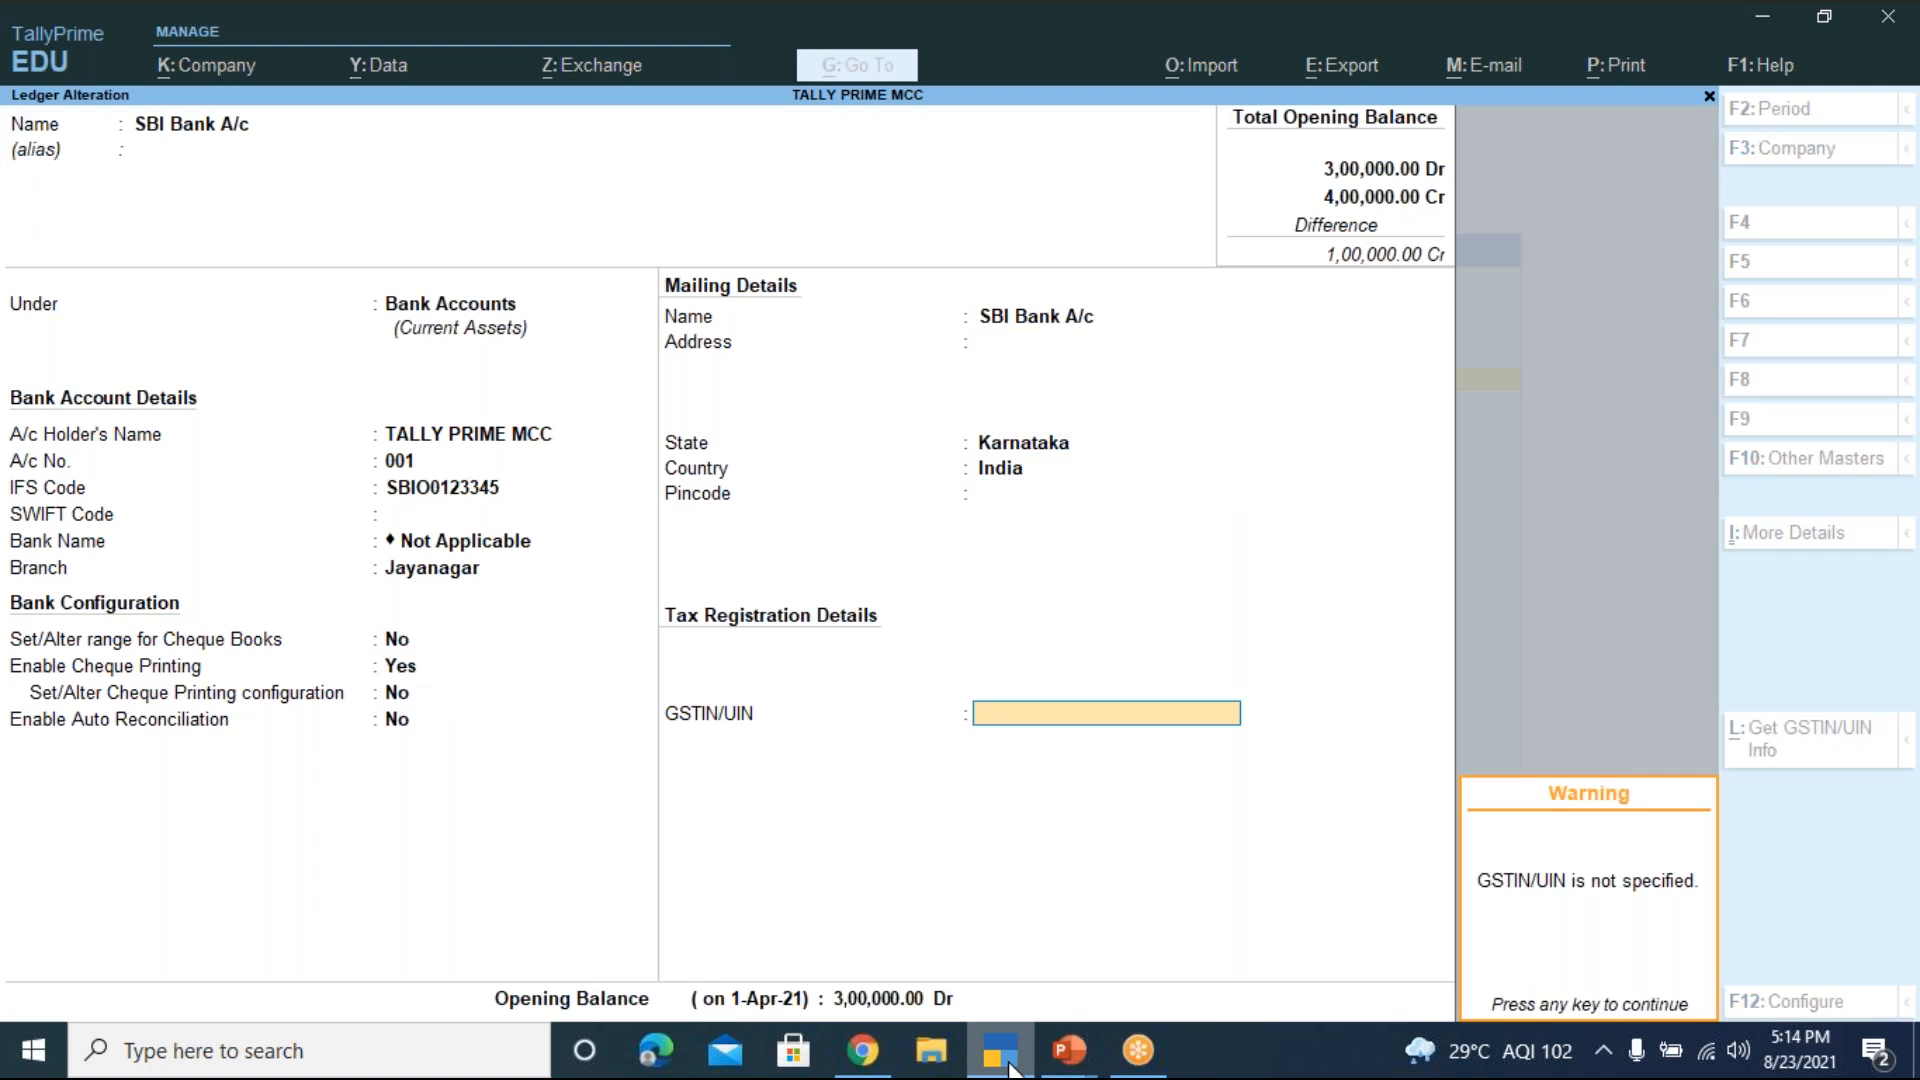
{"action": "key", "text": "Return"}
{"action": "type", "text": "4"}
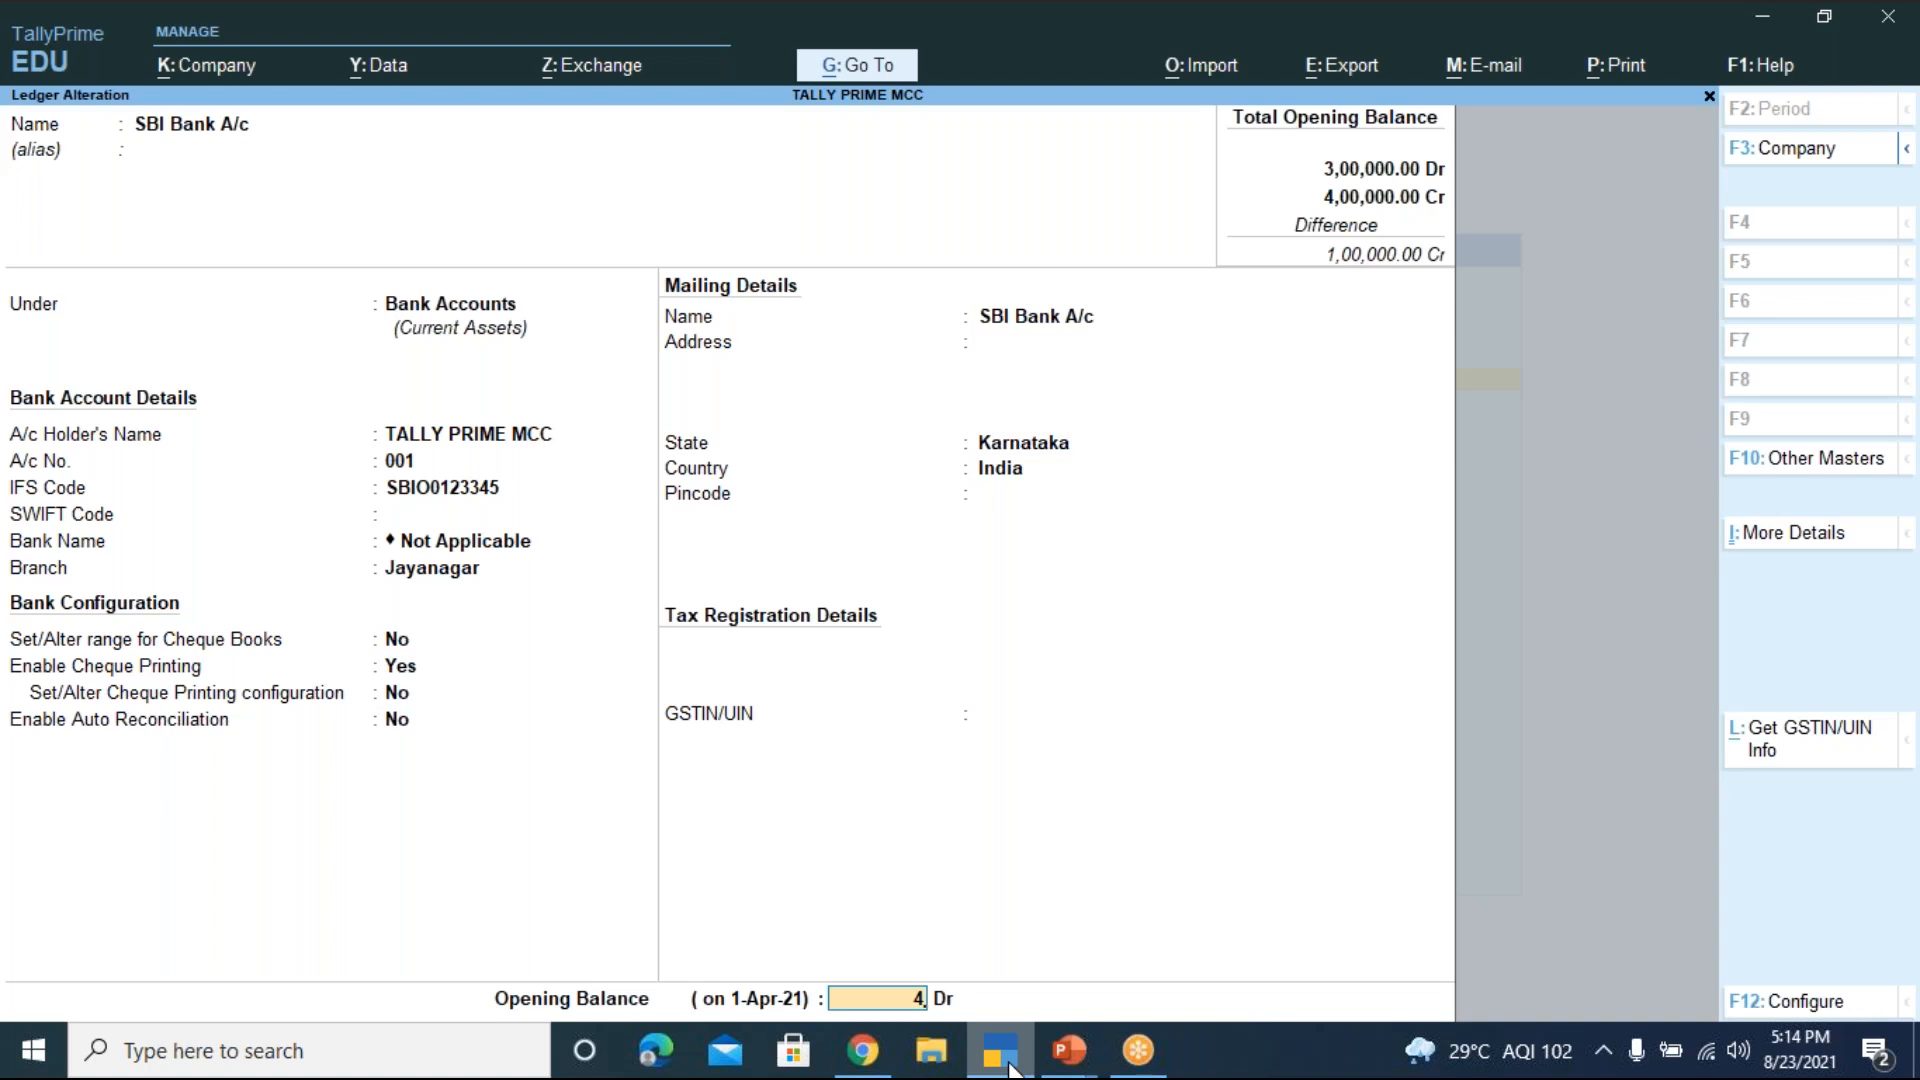
{"action": "type", "text": "50000"}
{"action": "key", "text": "Return"}
{"action": "key", "text": "Return"}
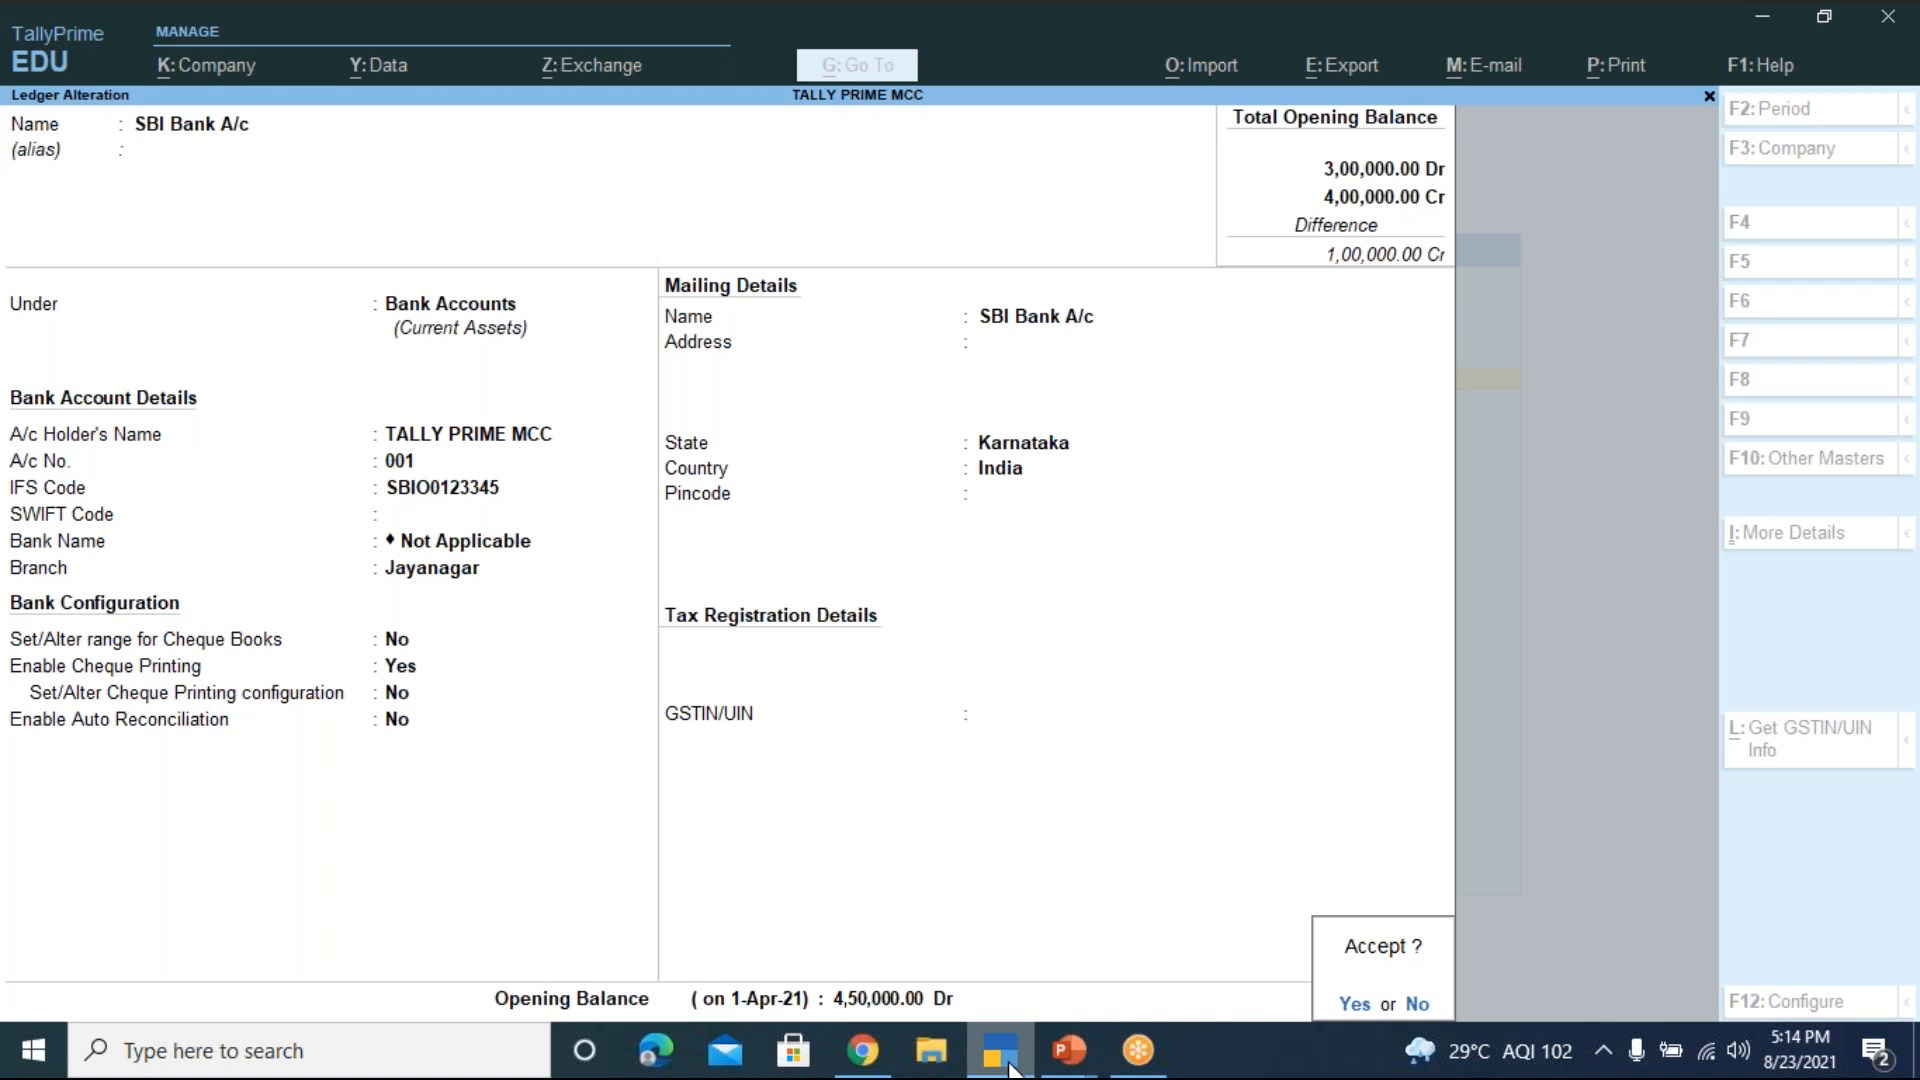
{"action": "key", "text": "y"}
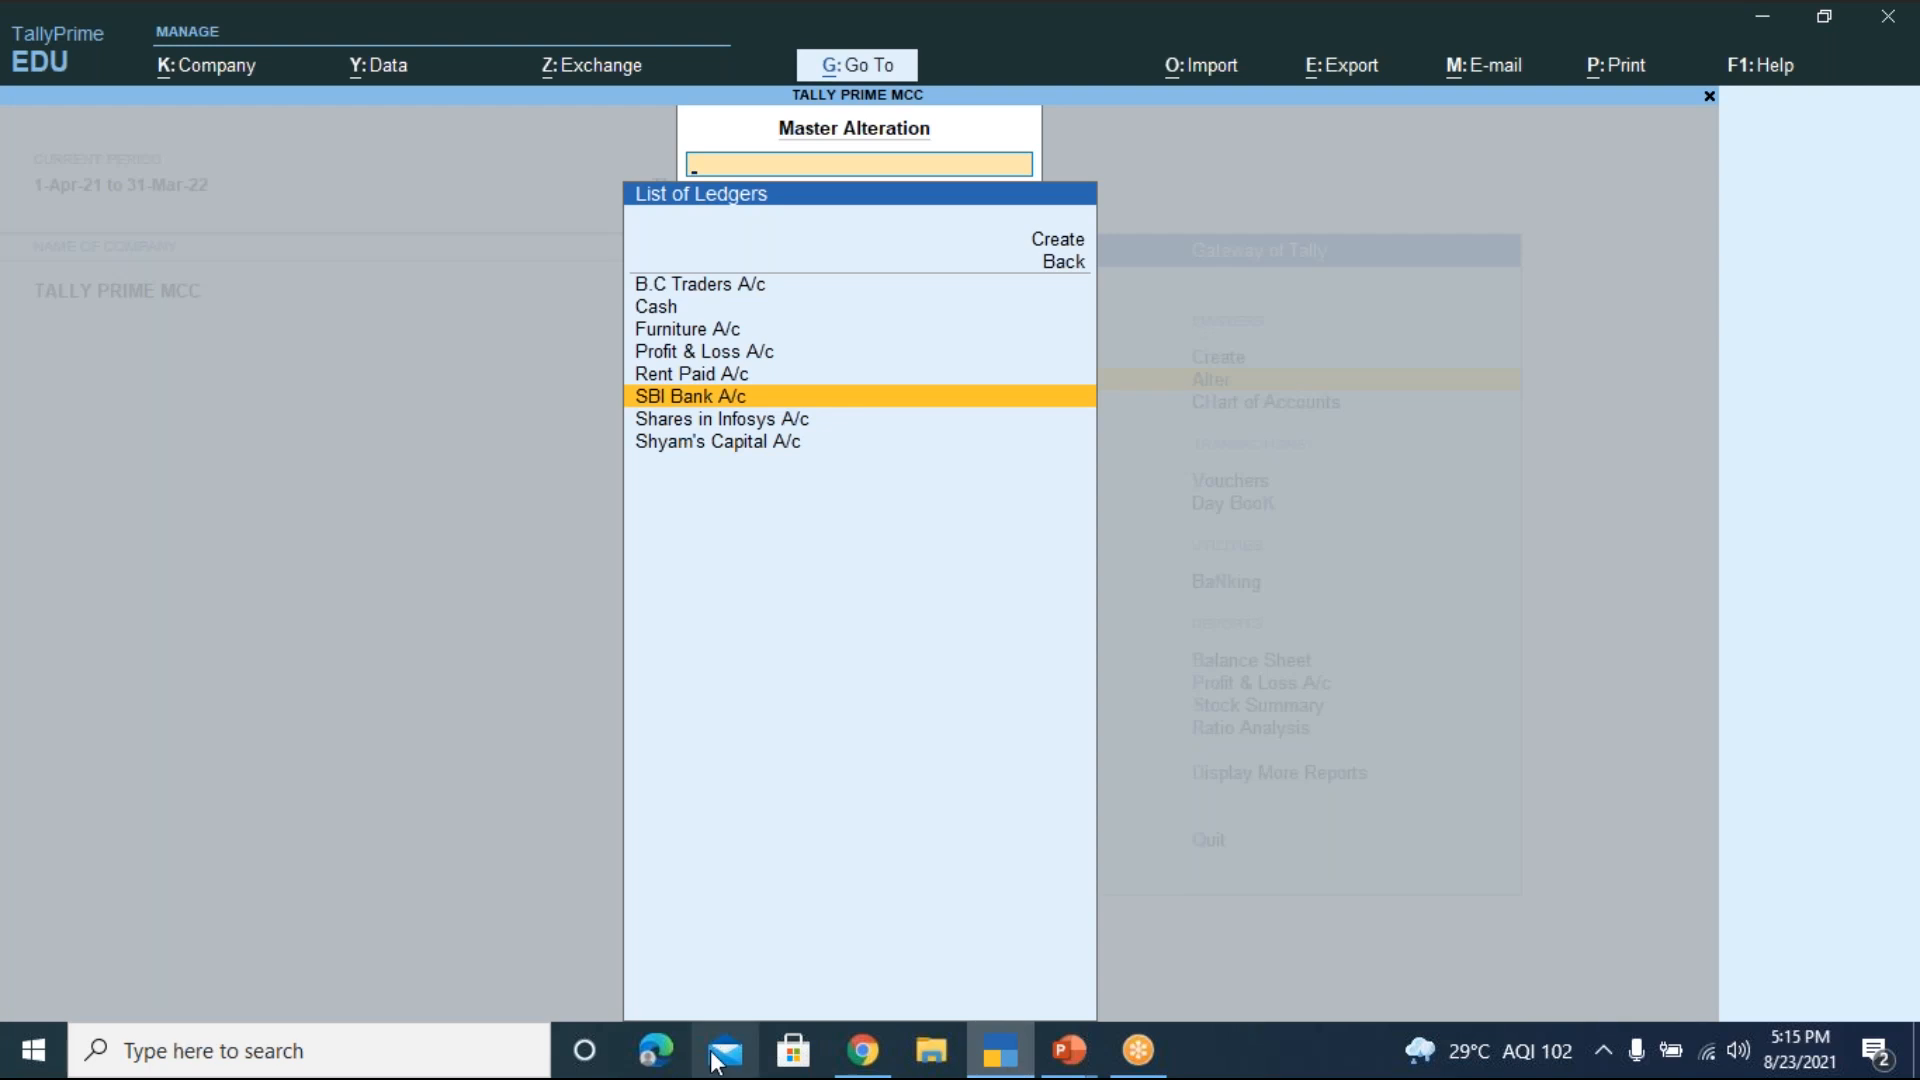
Switch to the Tally Prime-LEVEL 1 presentation in PowerPoint and review the ledger alteration and deletion slide in full screen
{"action": "mouse_move", "coordinate": [1097, 1066]}
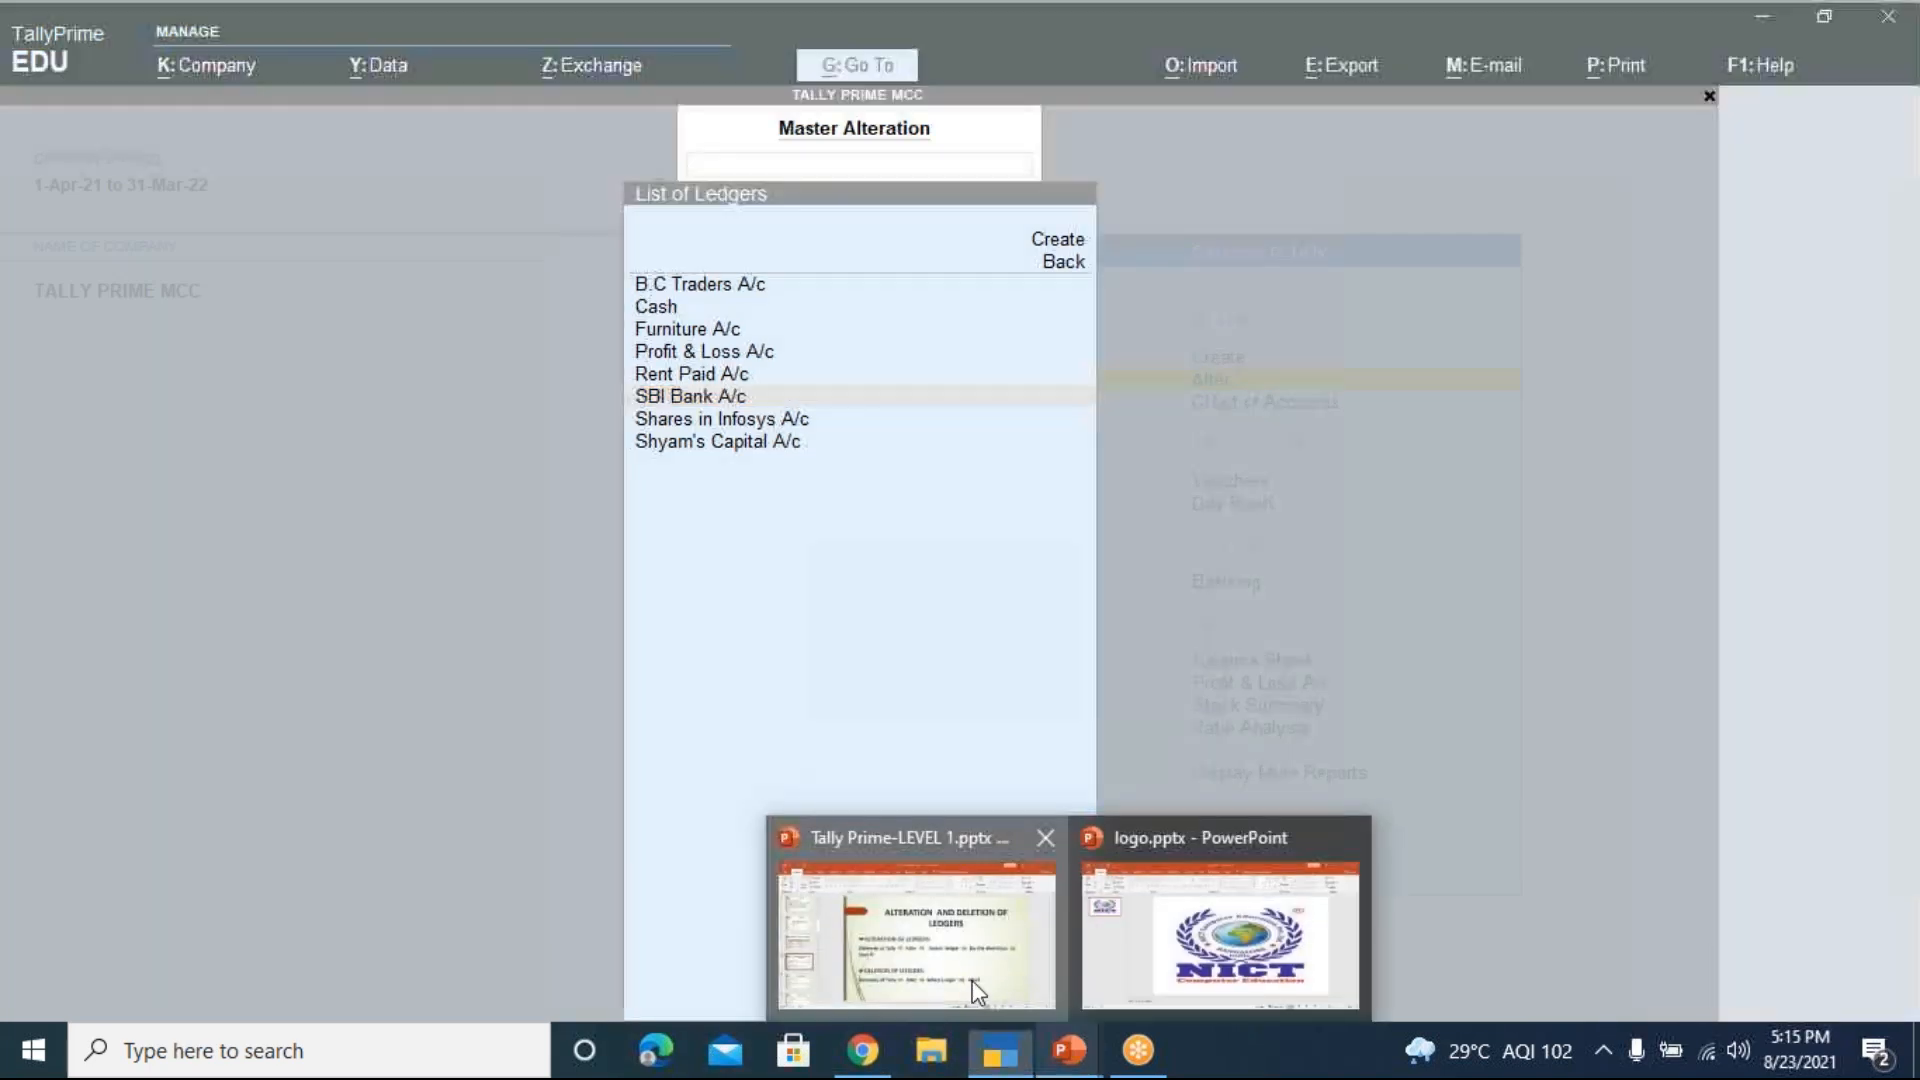
{"action": "left_click", "coordinate": [975, 990]}
{"action": "left_click", "coordinate": [1613, 1005]}
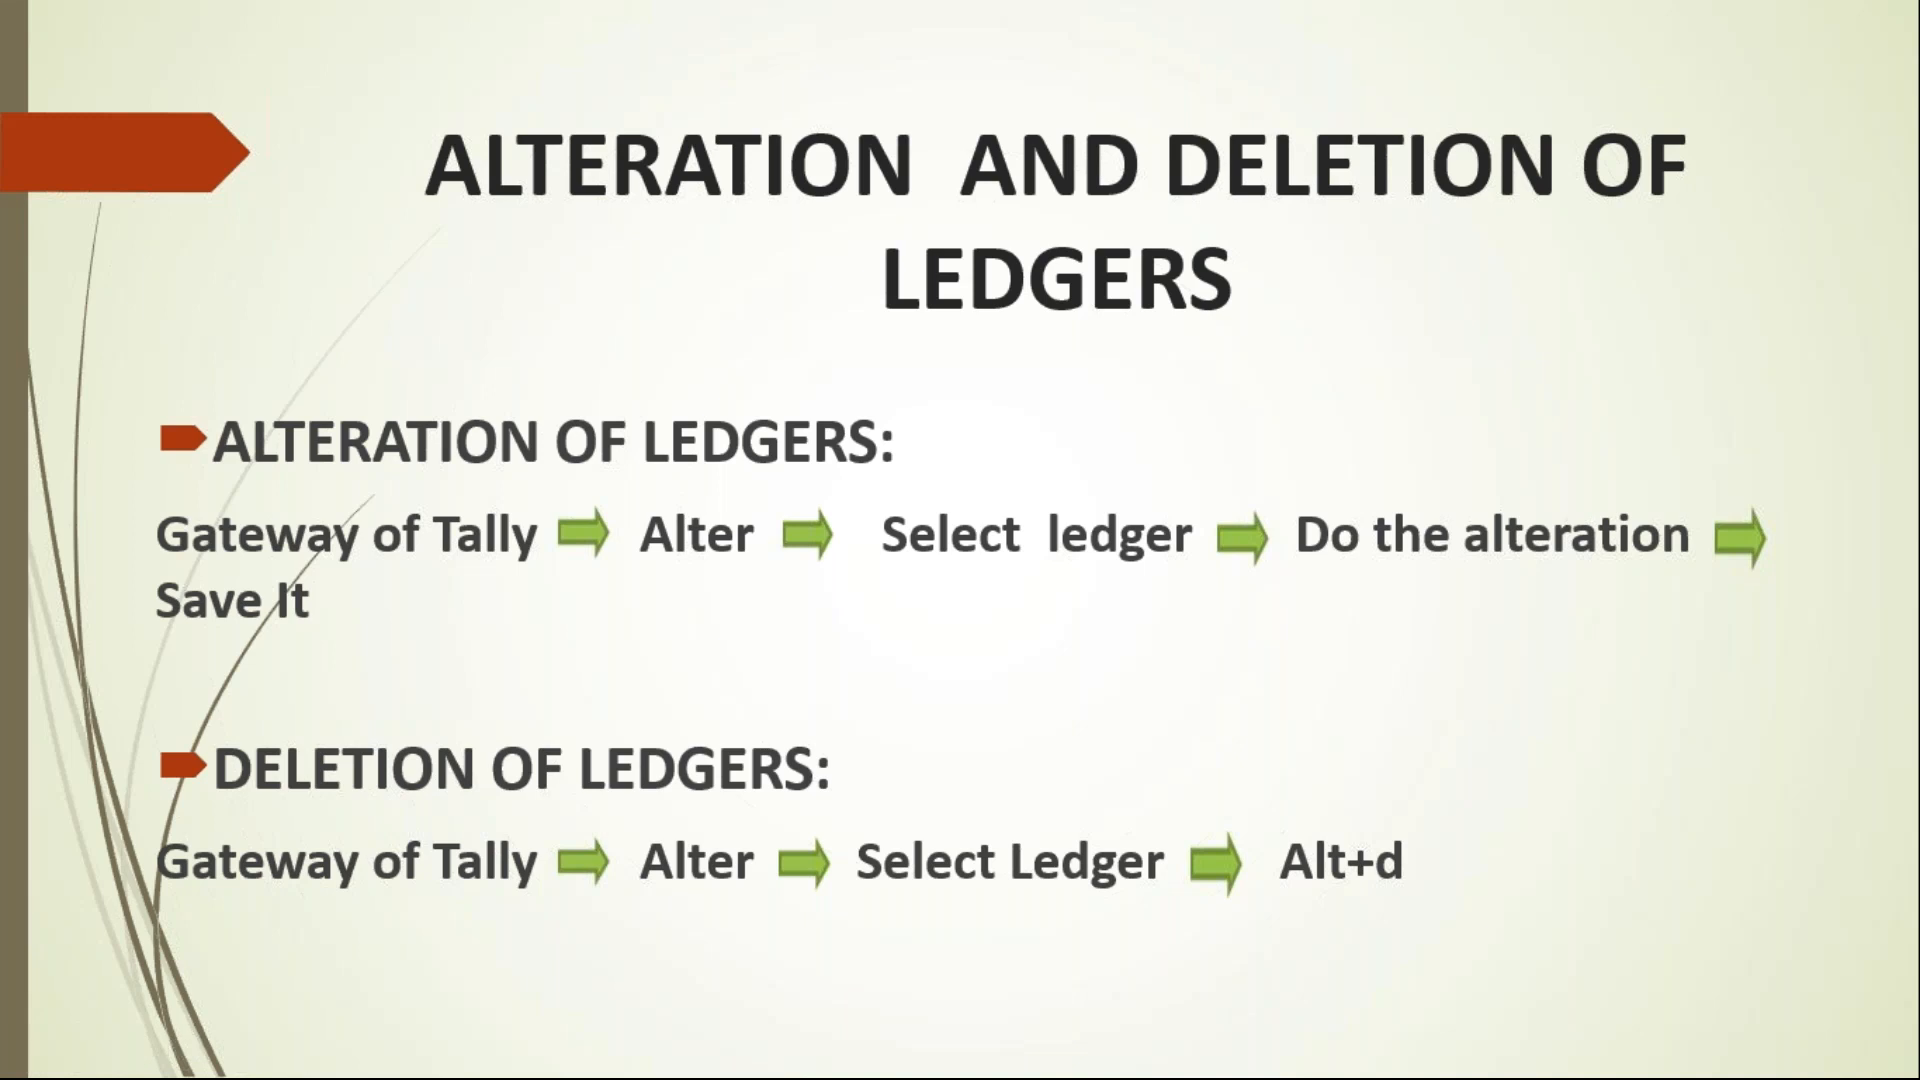
{"action": "key", "text": "Escape"}
Return to TallyPrime, go back to the Gateway of Tally and reopen the list of ledgers for alteration
{"action": "left_click", "coordinate": [985, 1068]}
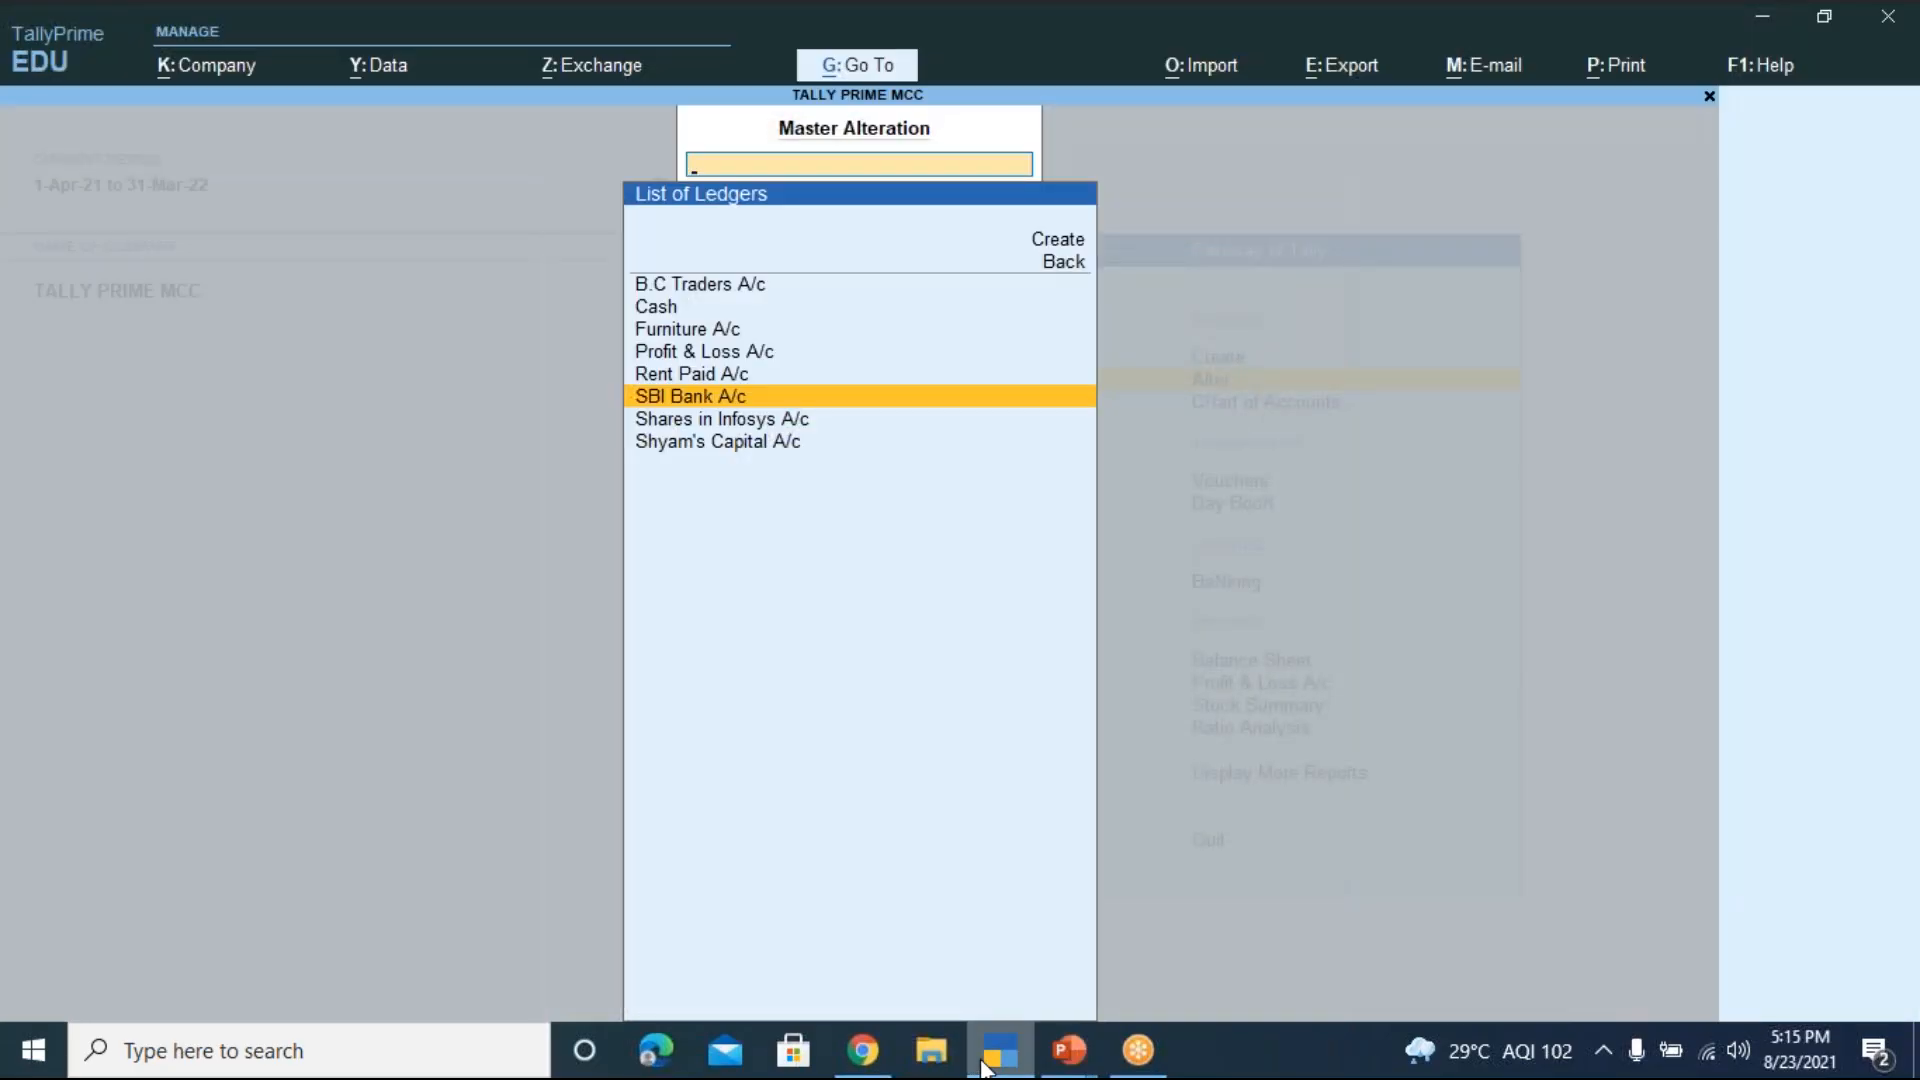
{"action": "key", "text": "Escape"}
{"action": "key", "text": "Escape"}
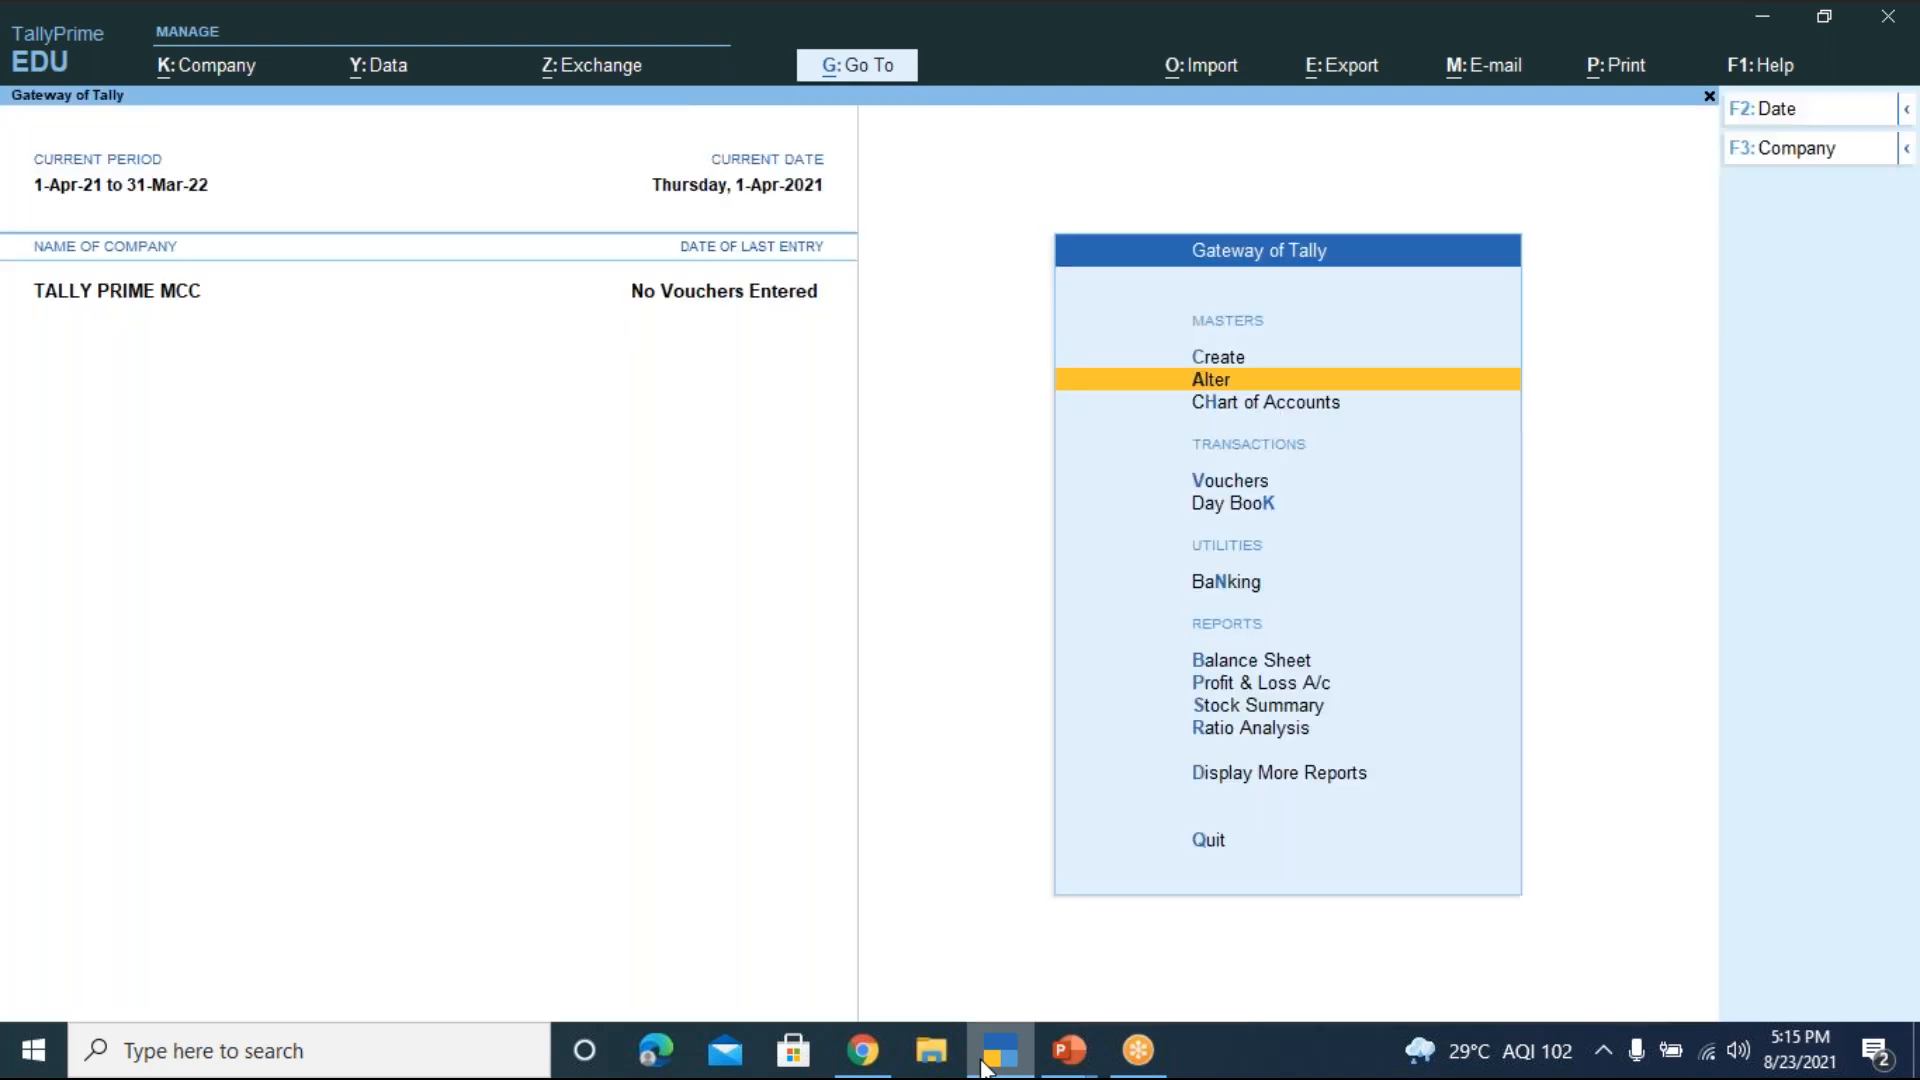
{"action": "key", "text": "Return"}
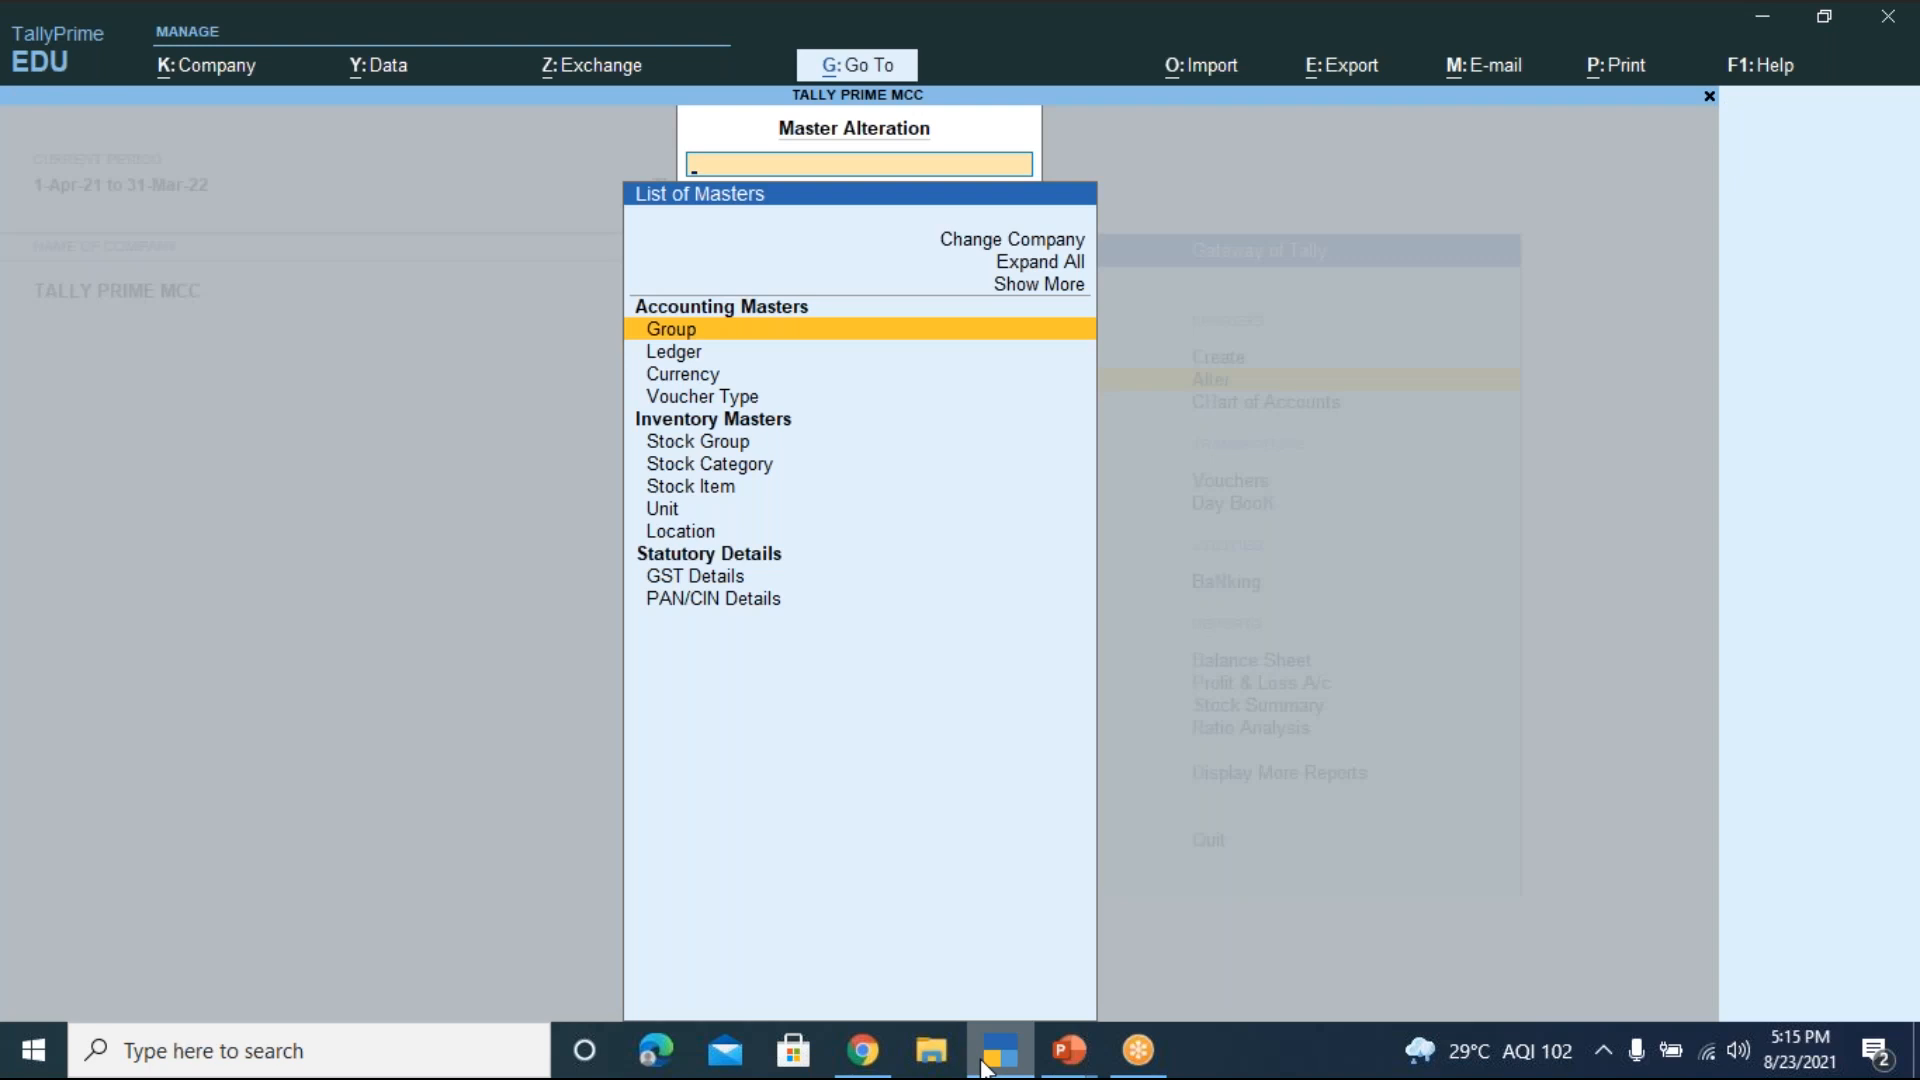
{"action": "key", "text": "Down"}
{"action": "key", "text": "Down"}
{"action": "key", "text": "Up"}
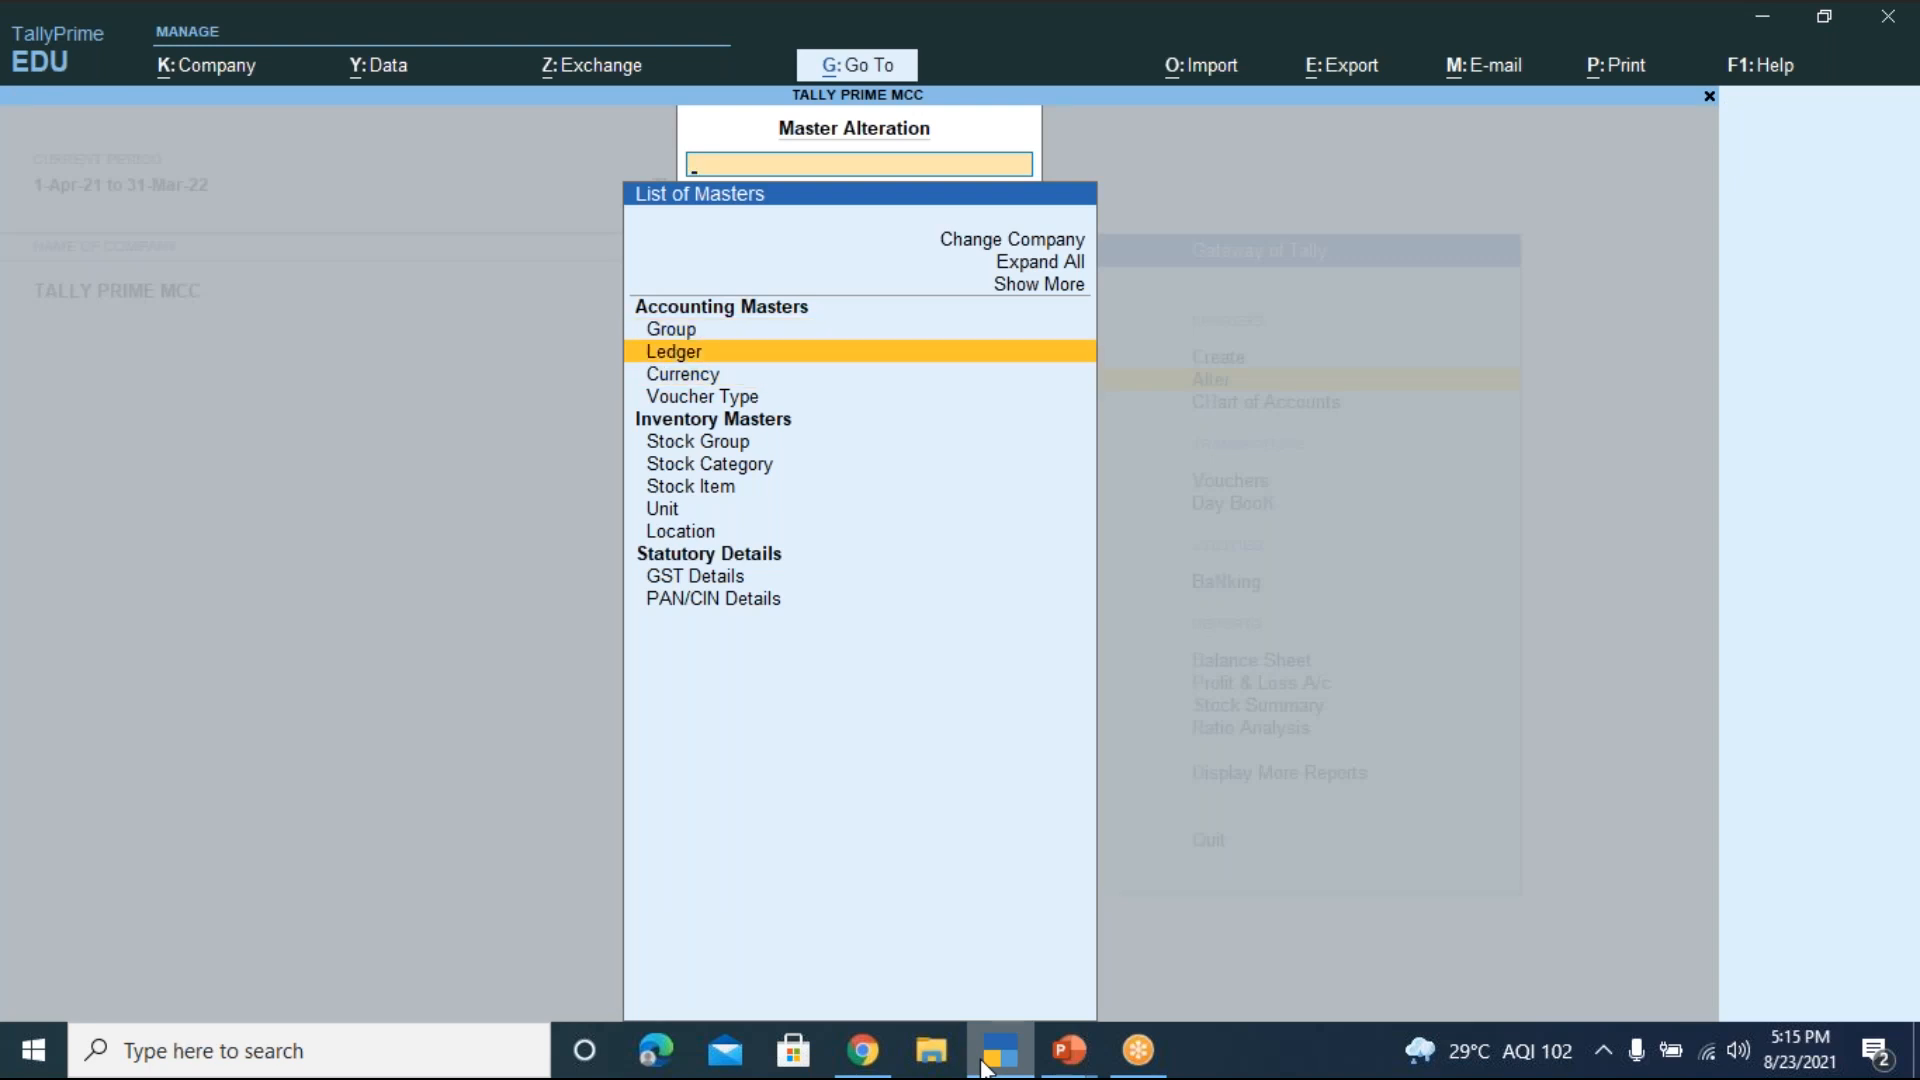
{"action": "key", "text": "Return"}
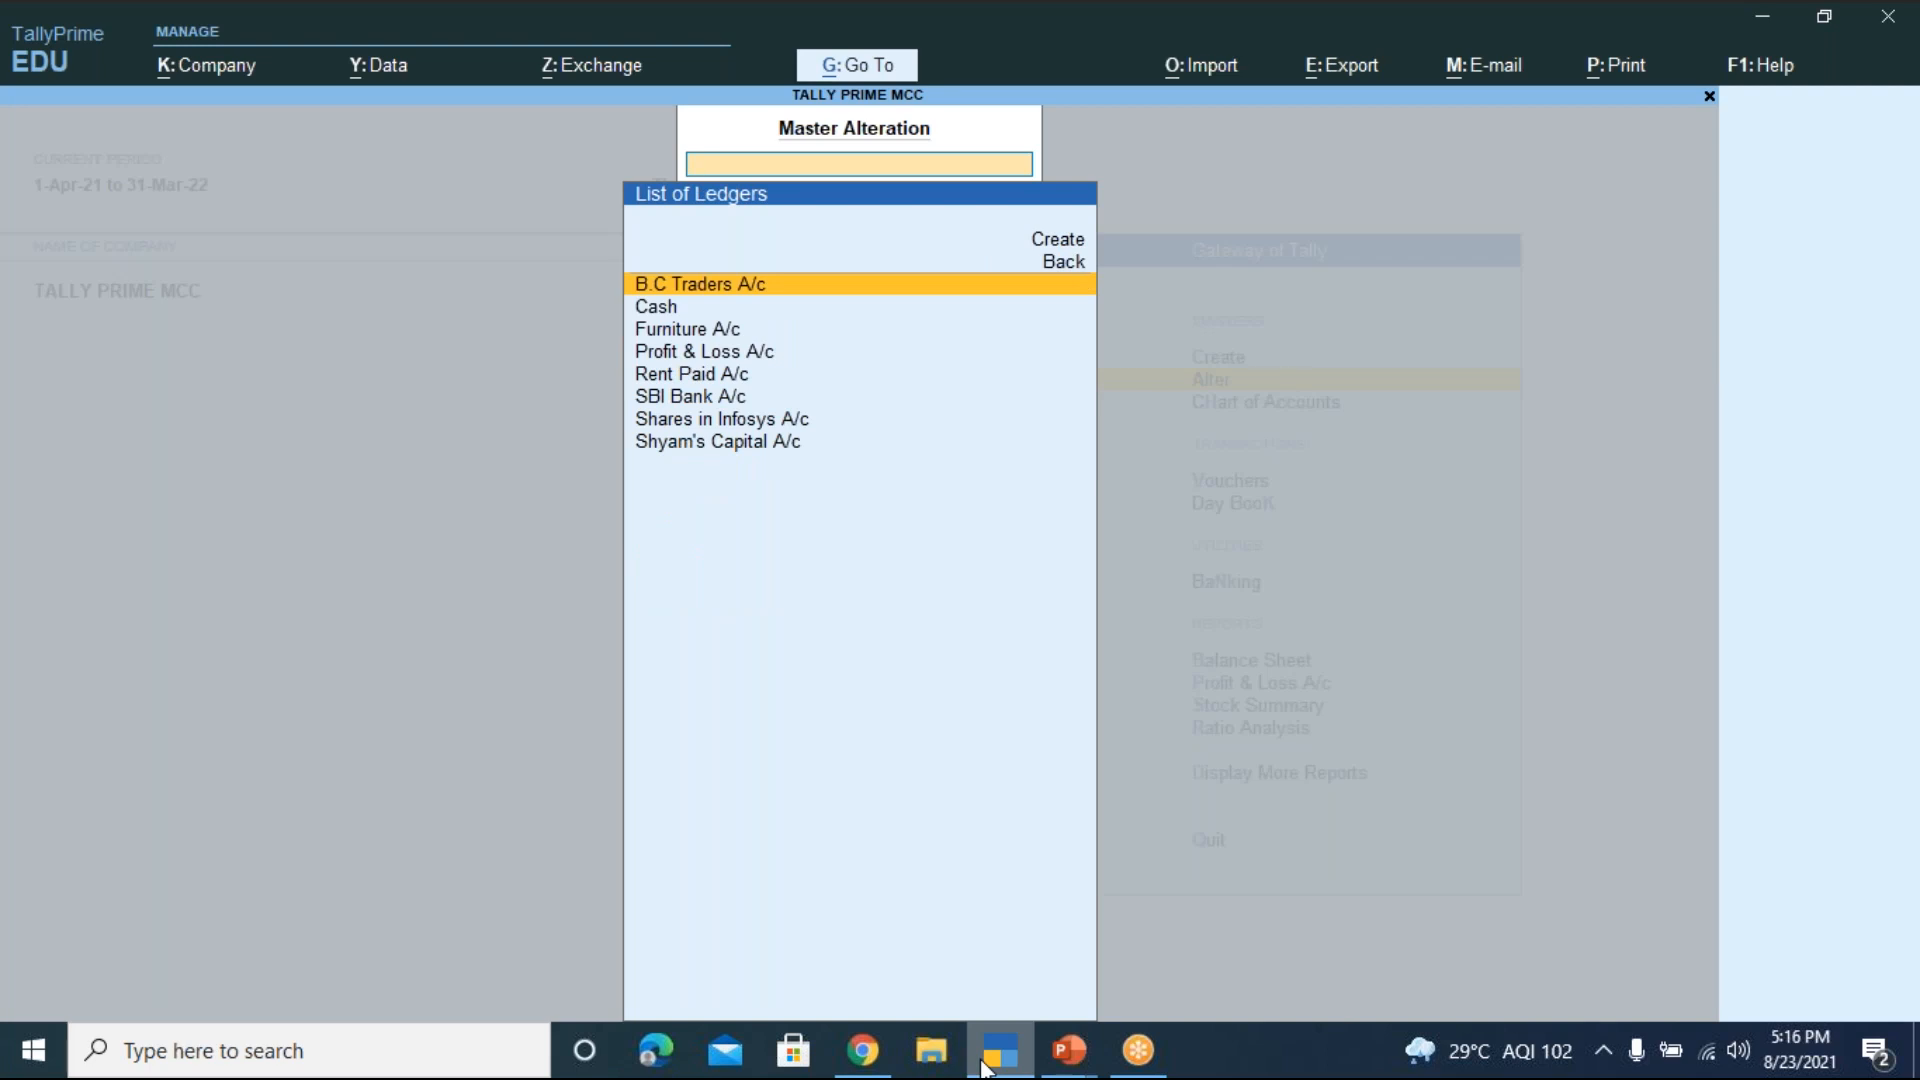
Delete the Shares in Infosys A/c ledger
{"action": "key", "text": "Down"}
{"action": "key", "text": "Down"}
{"action": "key", "text": "Down"}
{"action": "key", "text": "Down"}
{"action": "key", "text": "Down"}
{"action": "key", "text": "Down"}
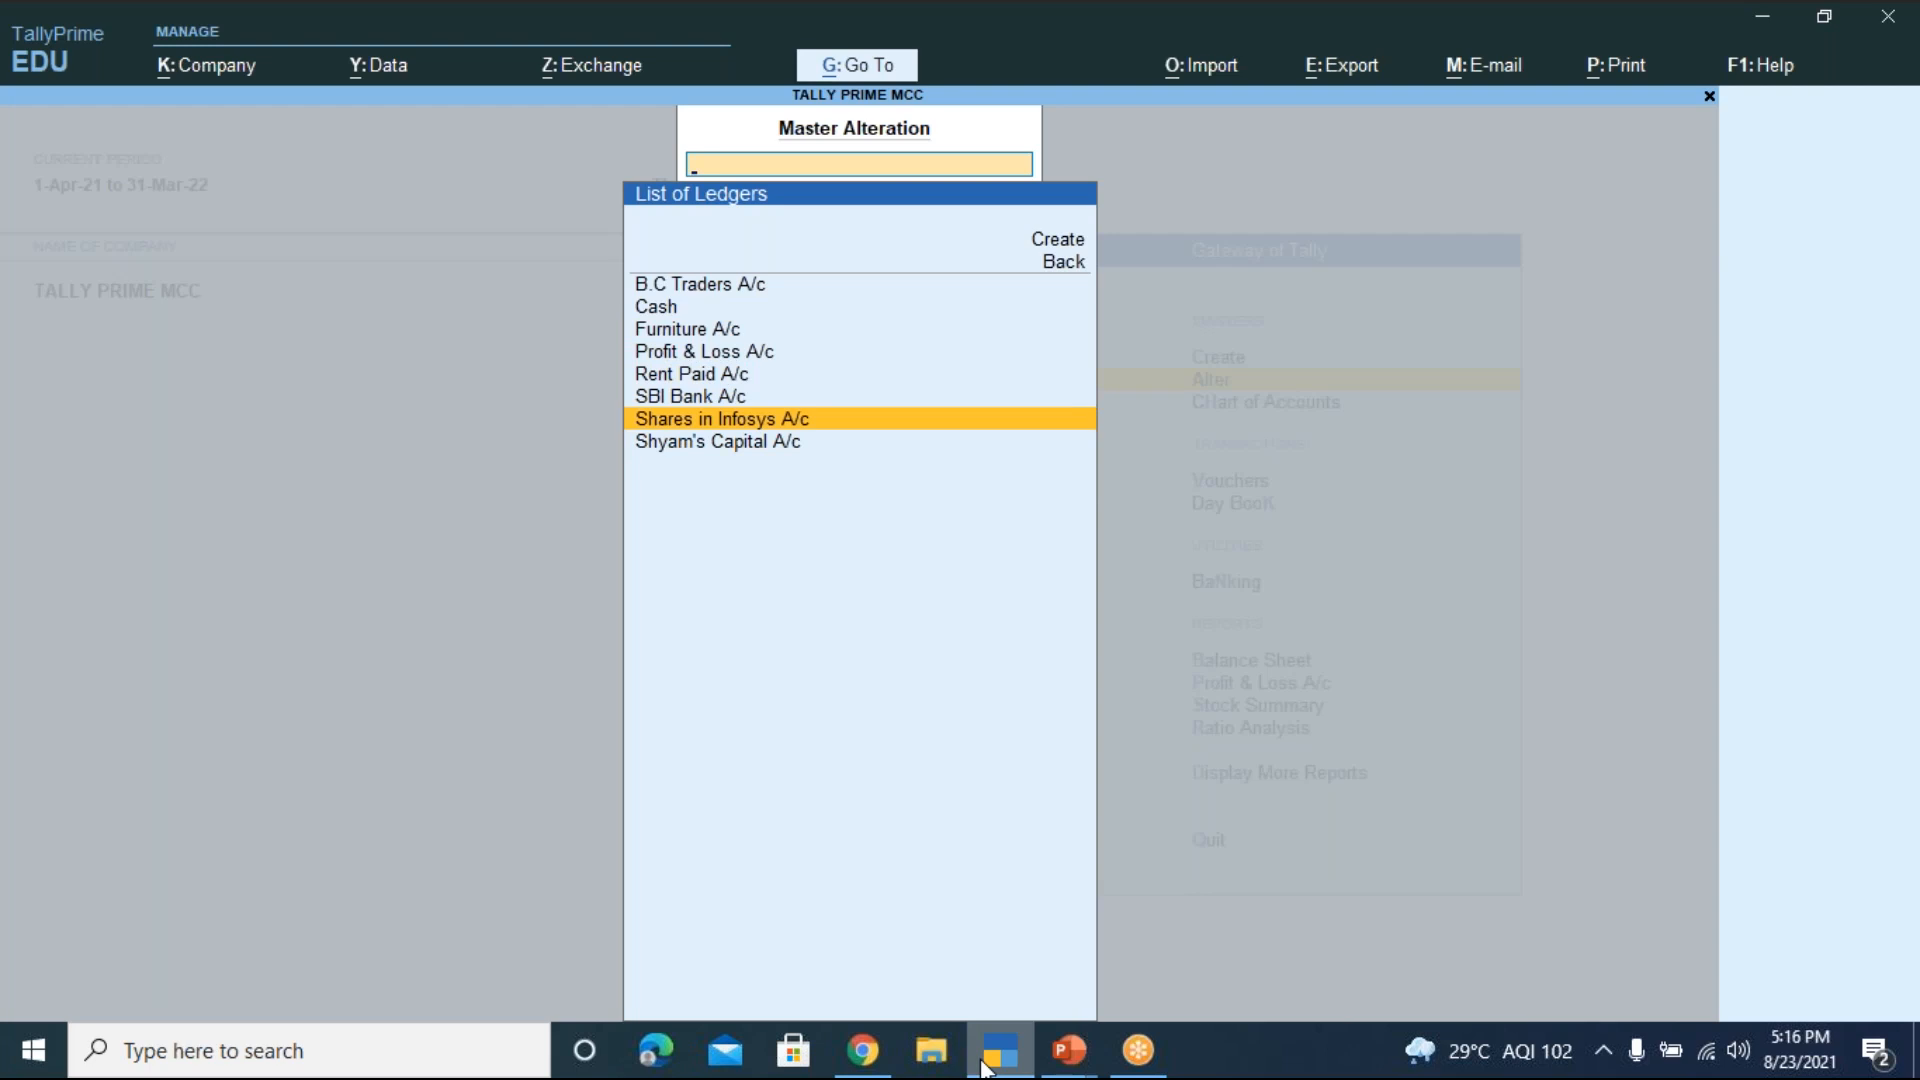
{"action": "key", "text": "Return"}
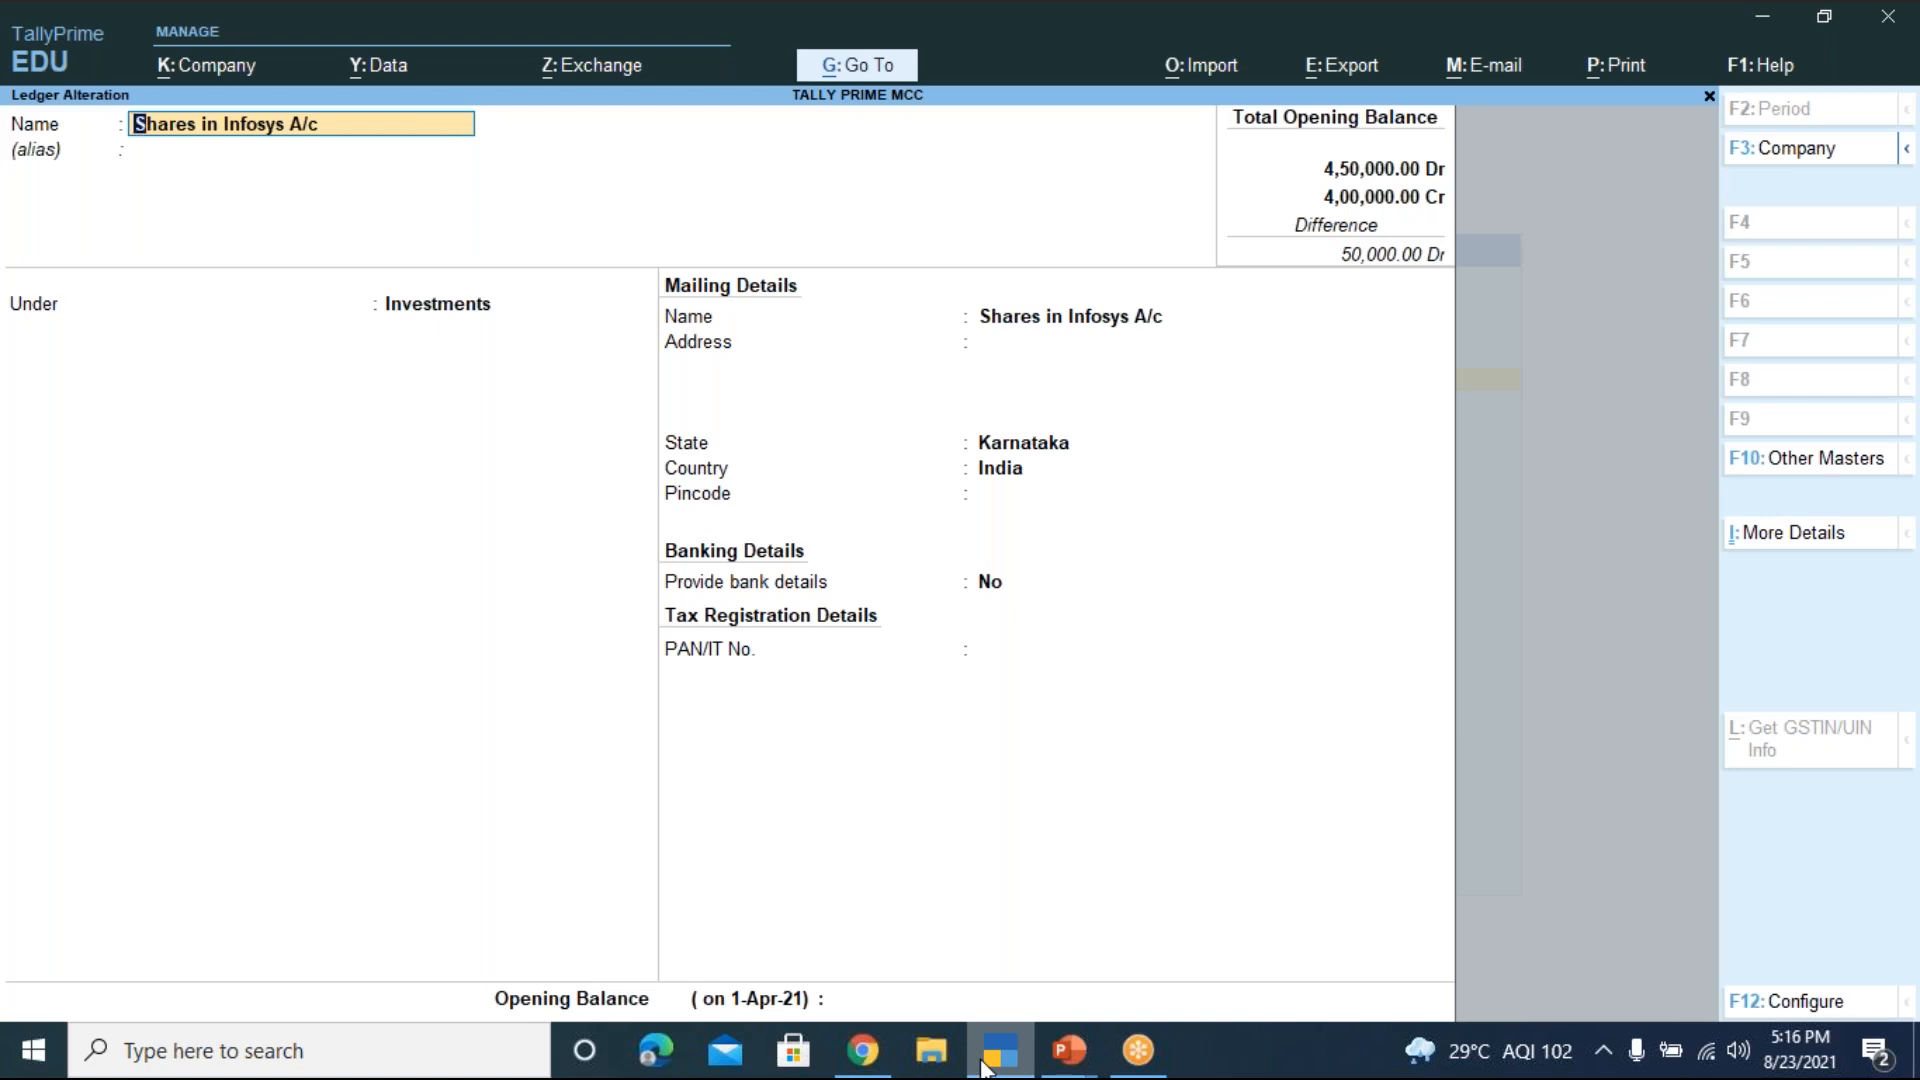
{"action": "key", "text": "alt"}
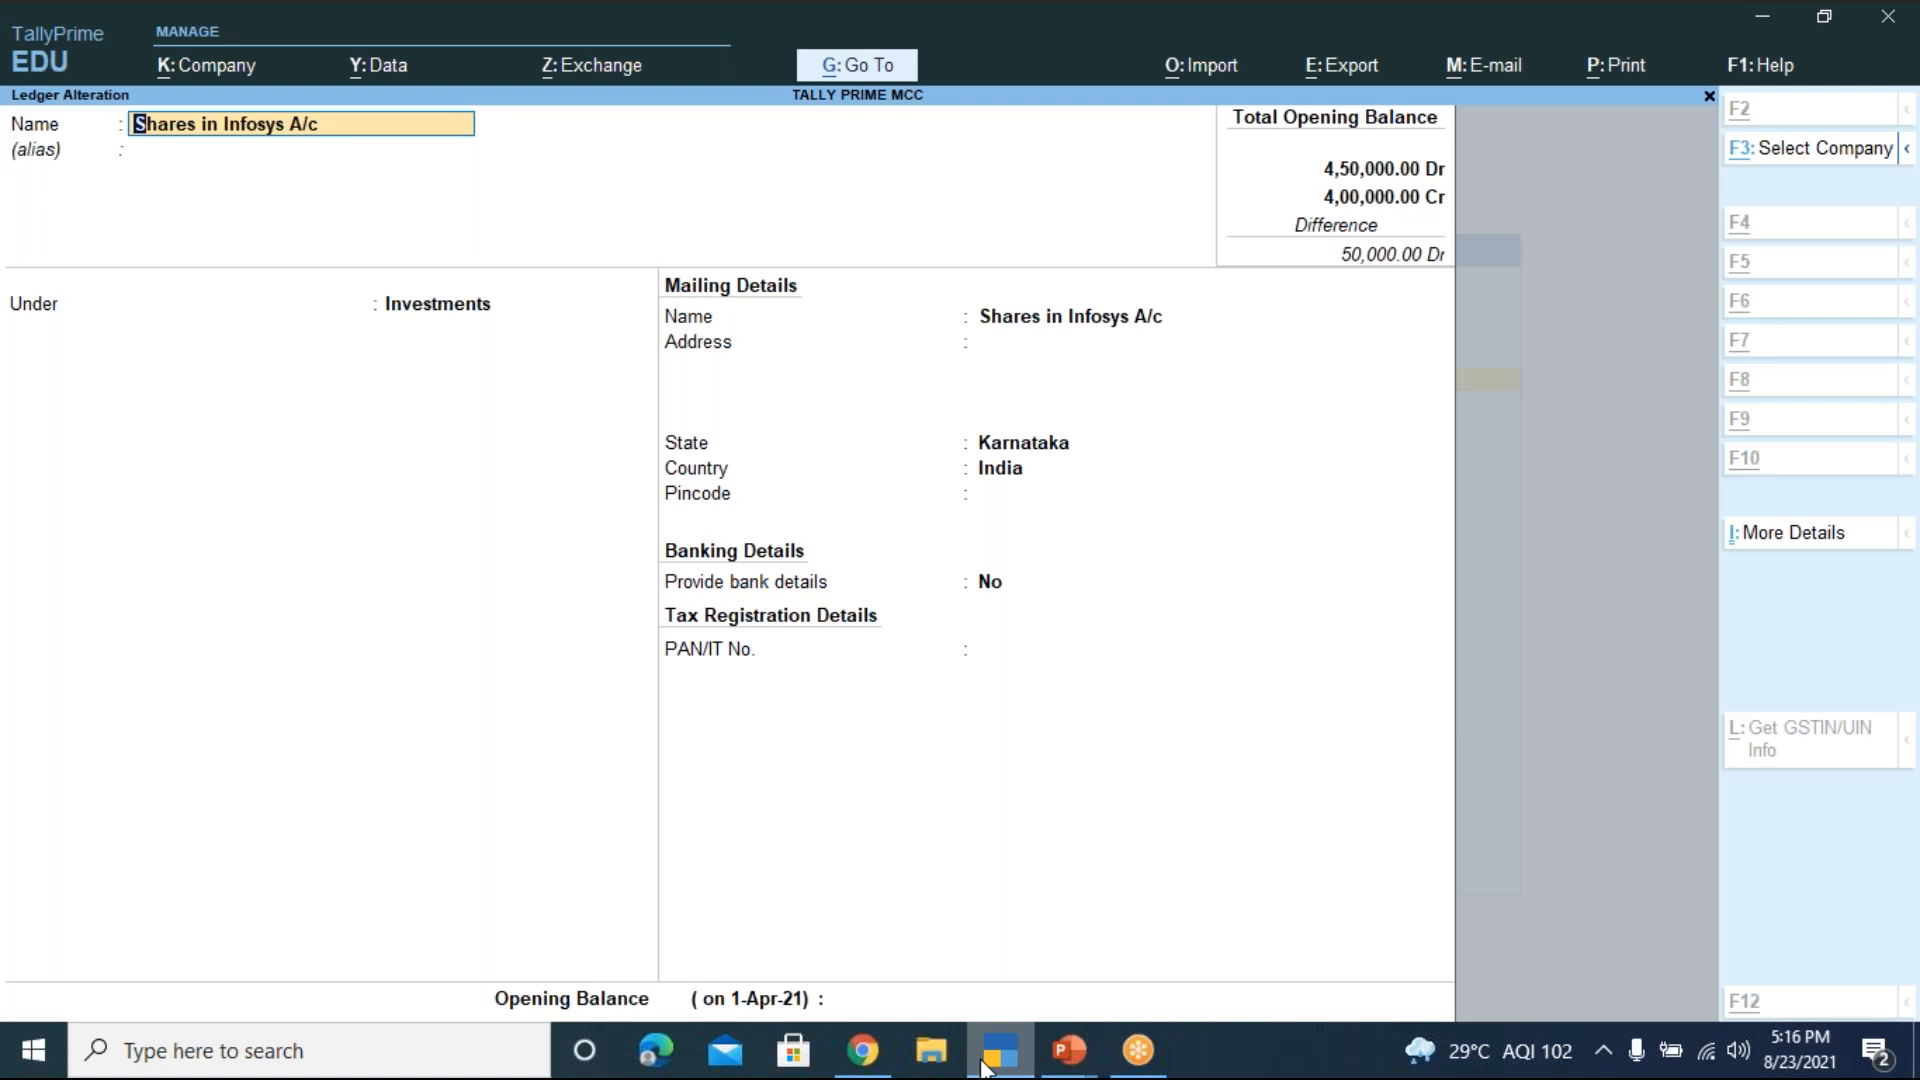
{"action": "key", "text": "alt+d"}
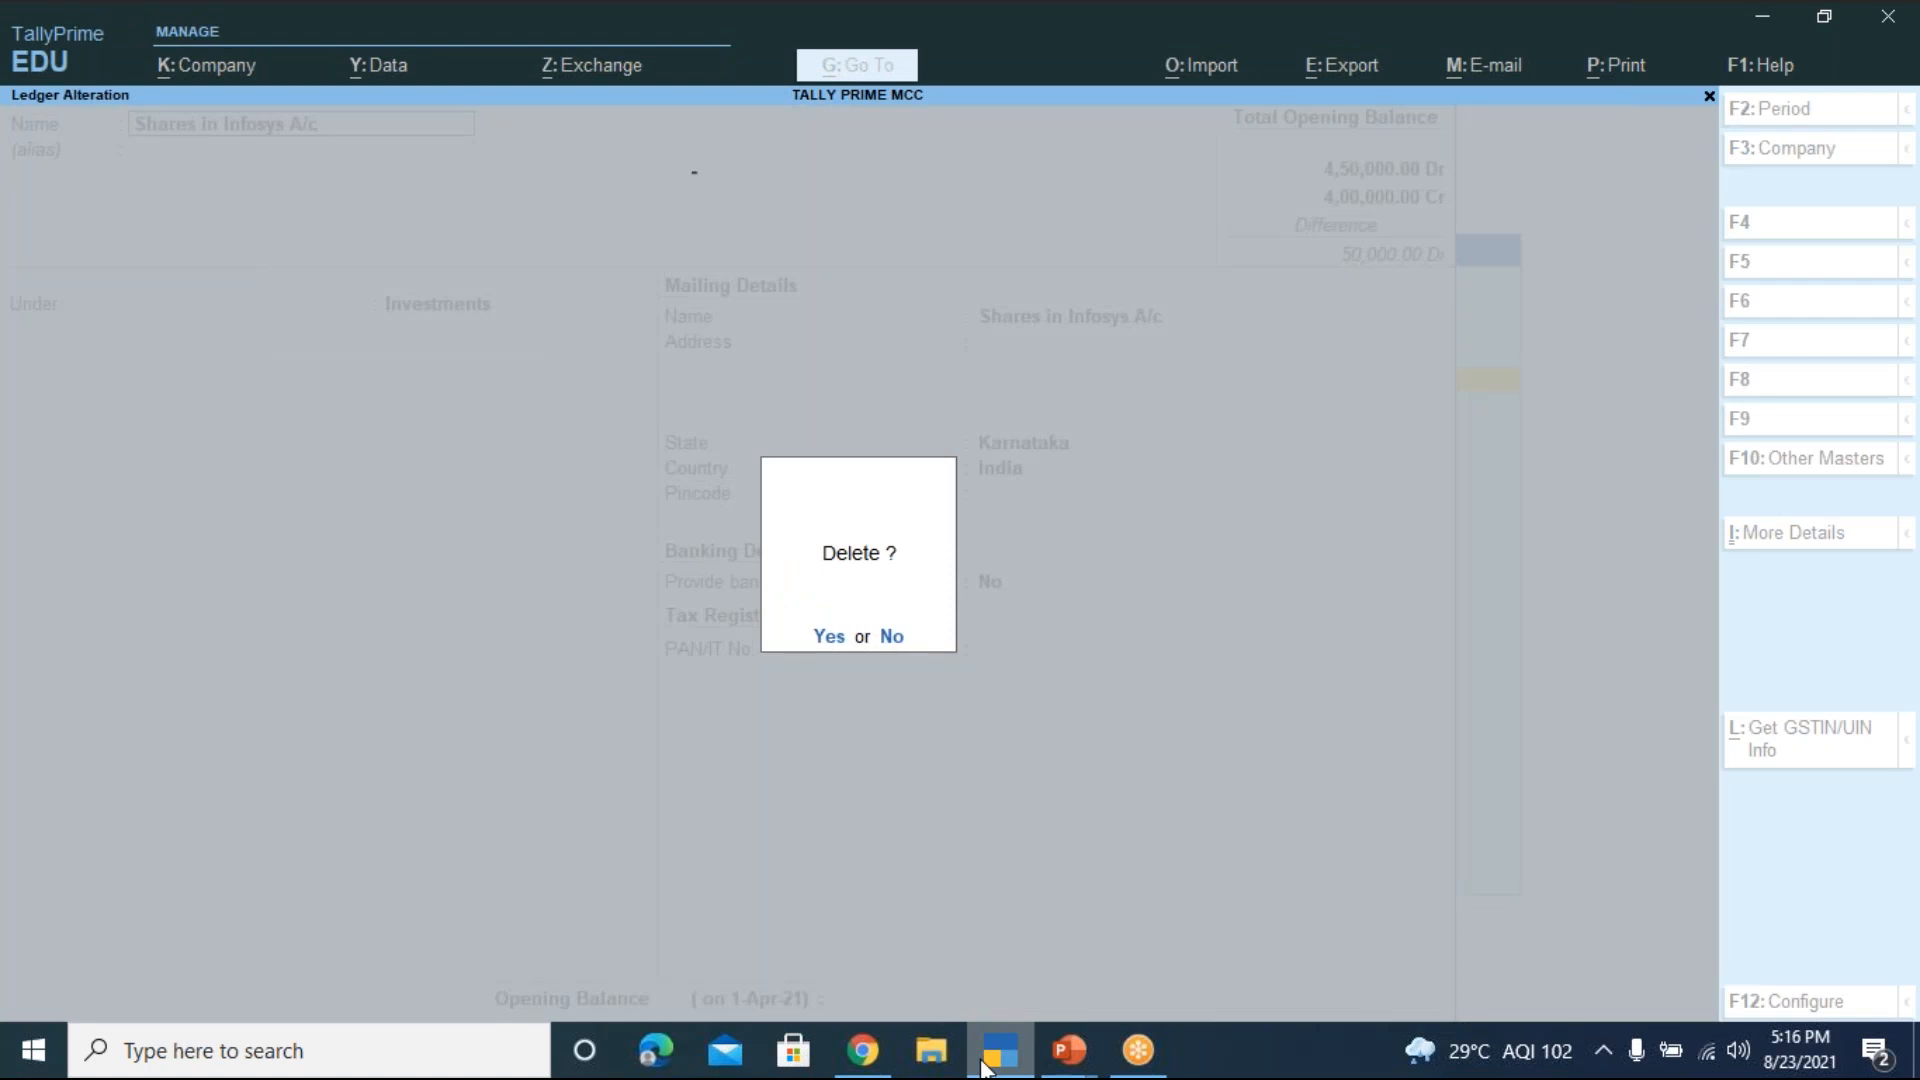
{"action": "key", "text": "Return"}
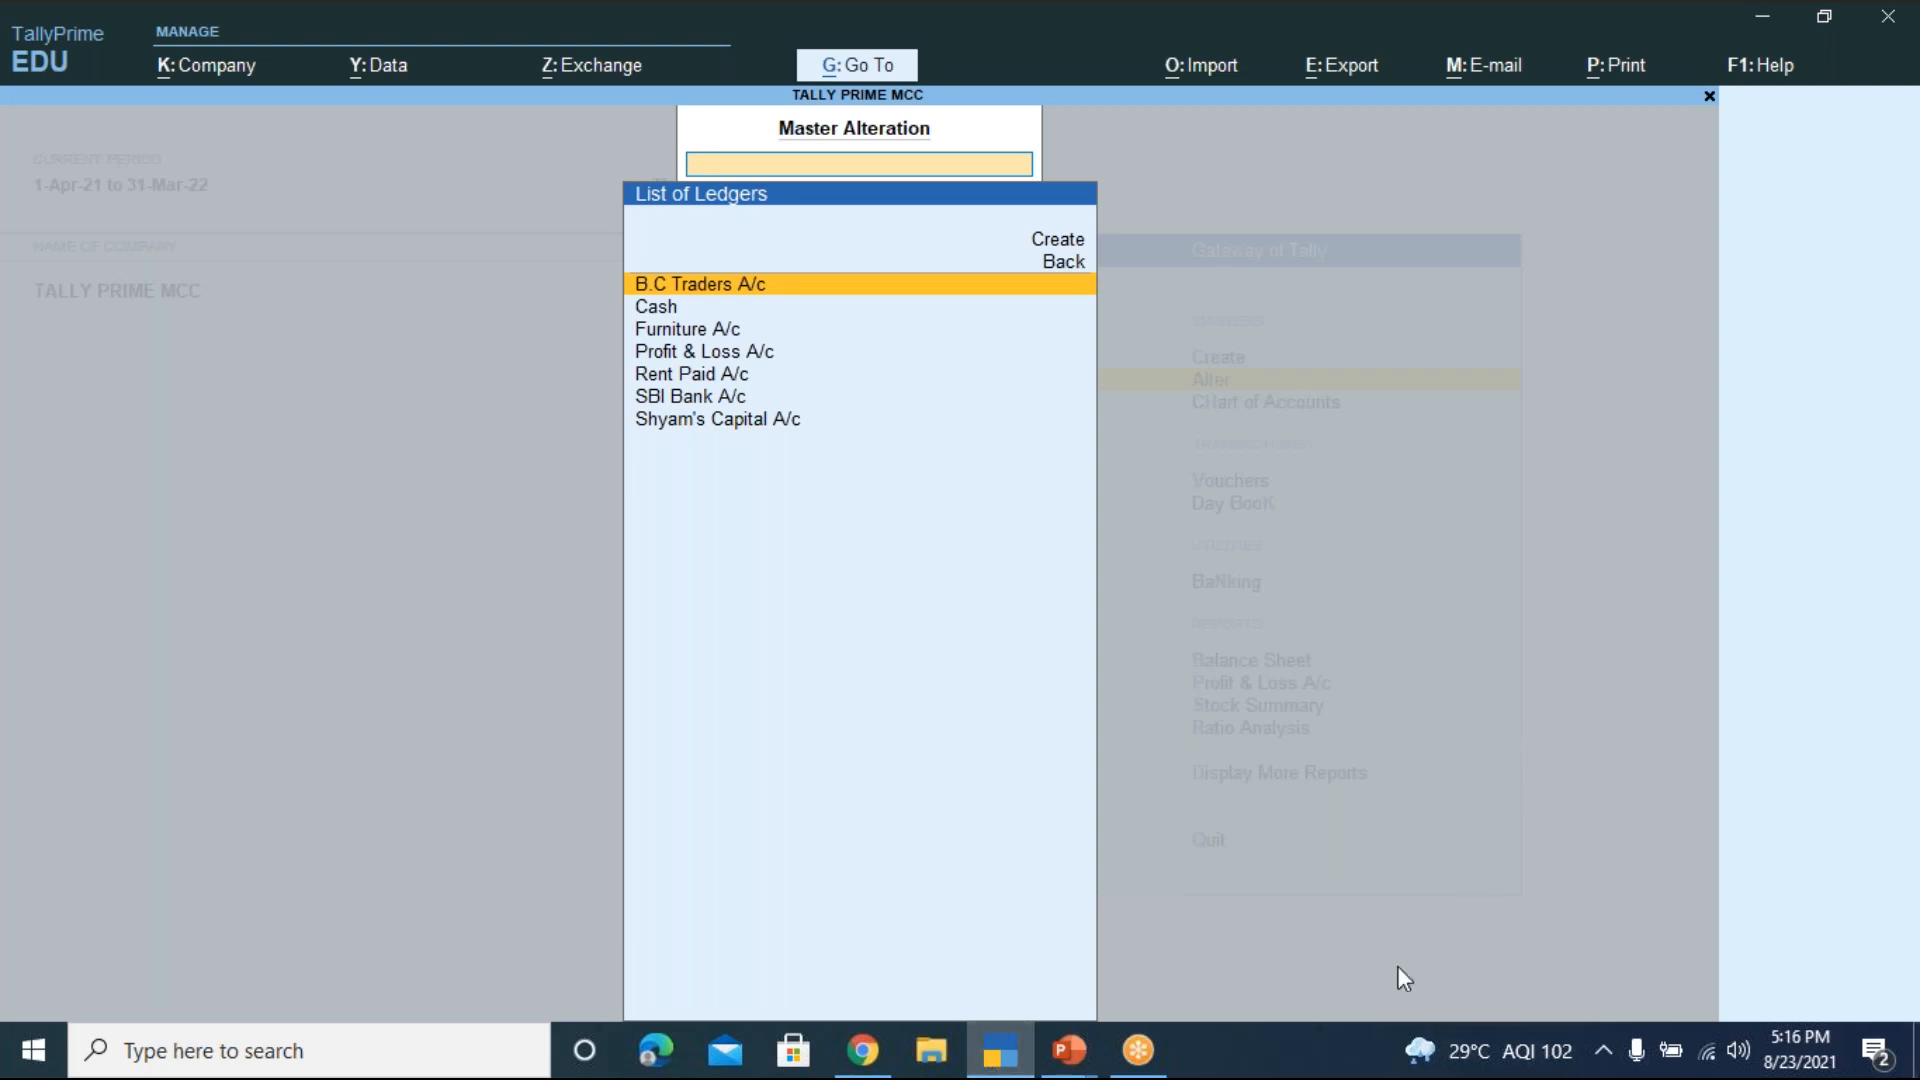
Switch to PowerPoint and present the slides from ledger alteration and deletion through to the Contra Voucher (F4) slide
{"action": "mouse_move", "coordinate": [1068, 1050]}
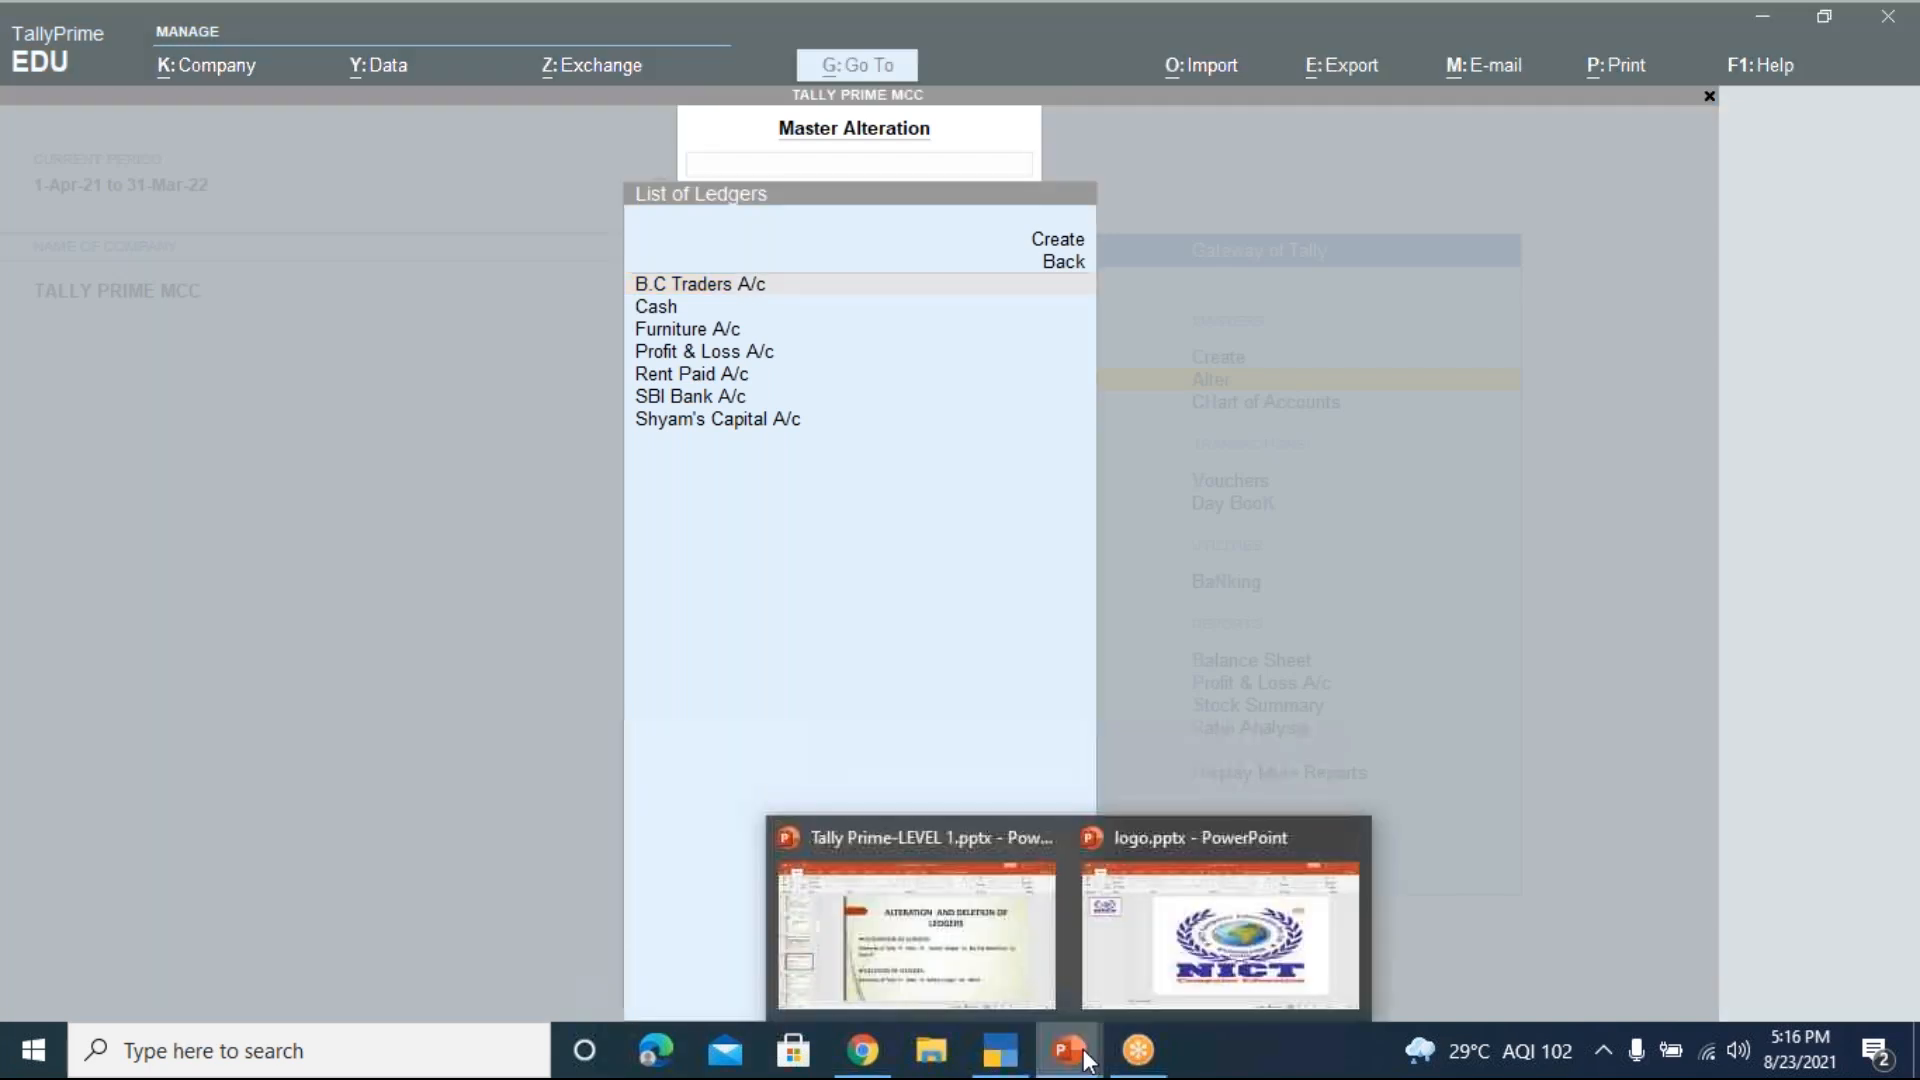
{"action": "left_click", "coordinate": [977, 980]}
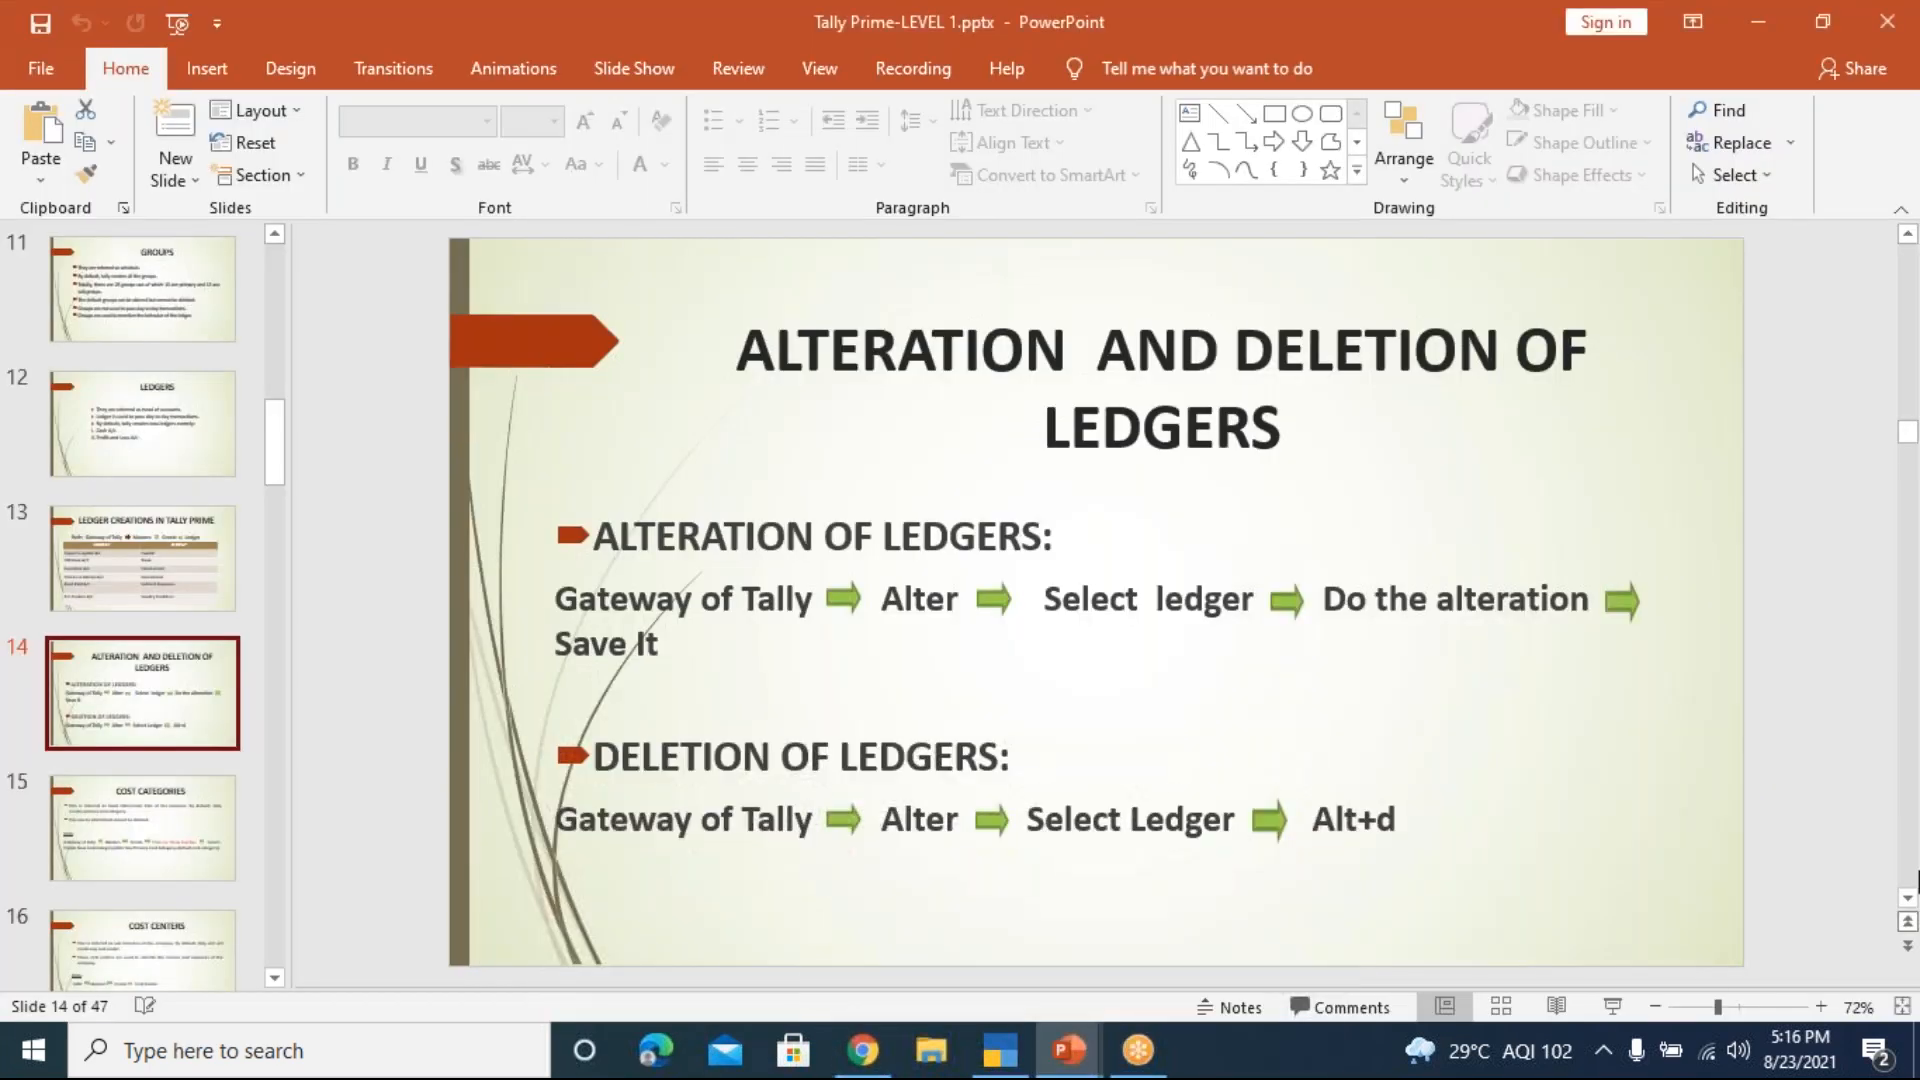
{"action": "left_click", "coordinate": [1612, 1005]}
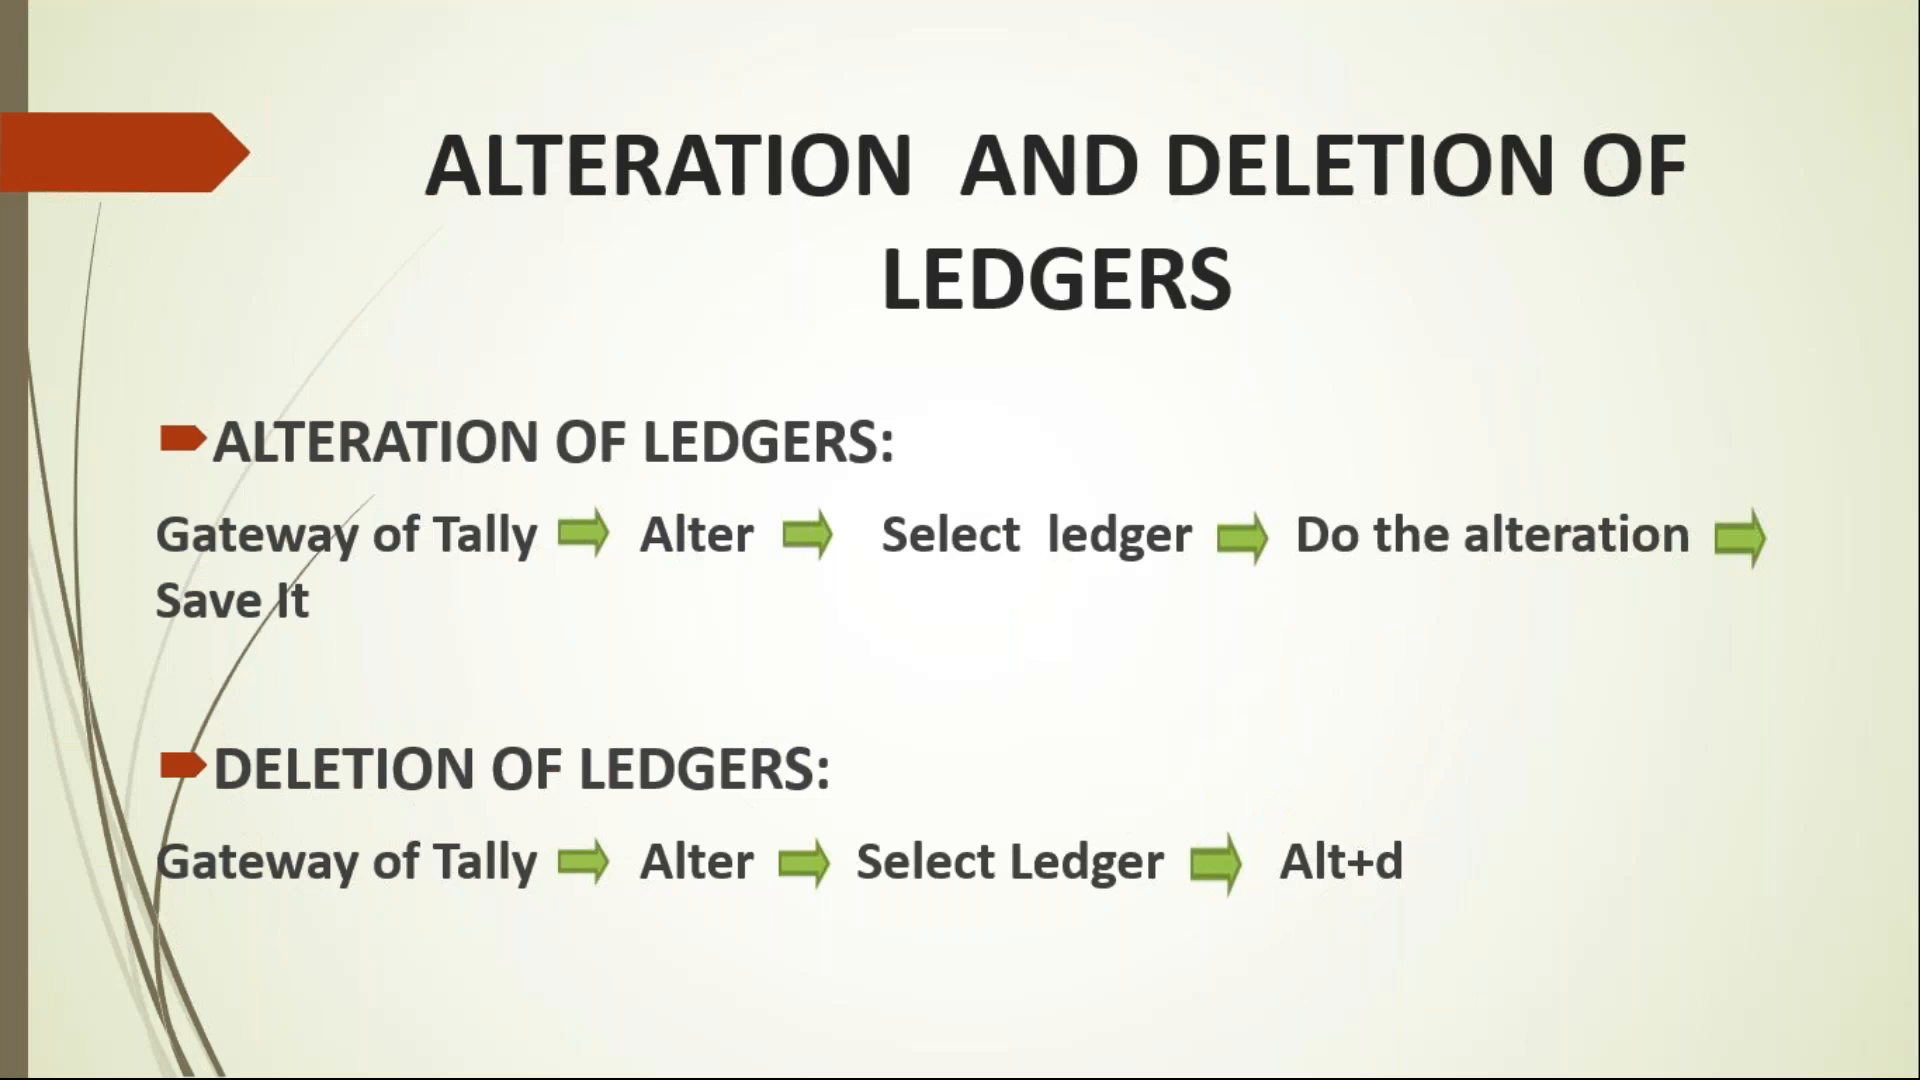
{"action": "key", "text": "Right"}
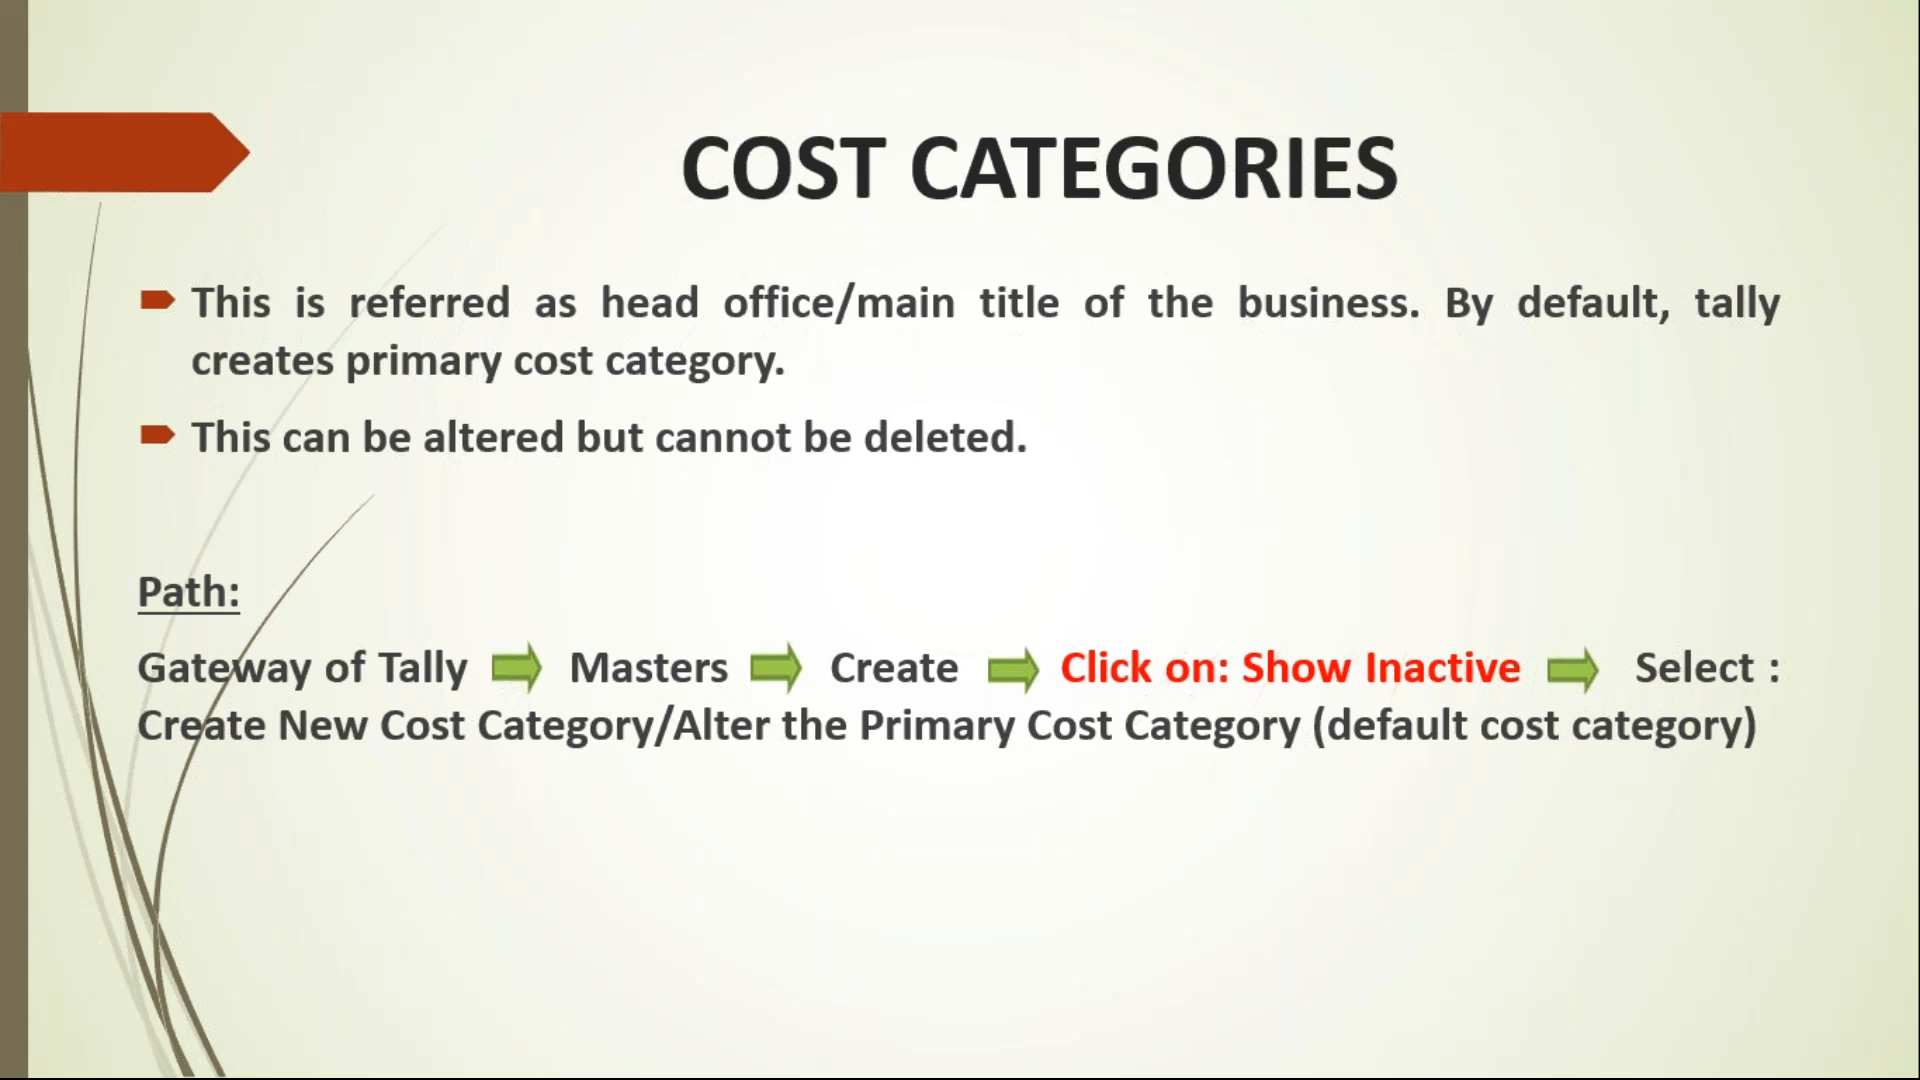
{"action": "key", "text": "Right"}
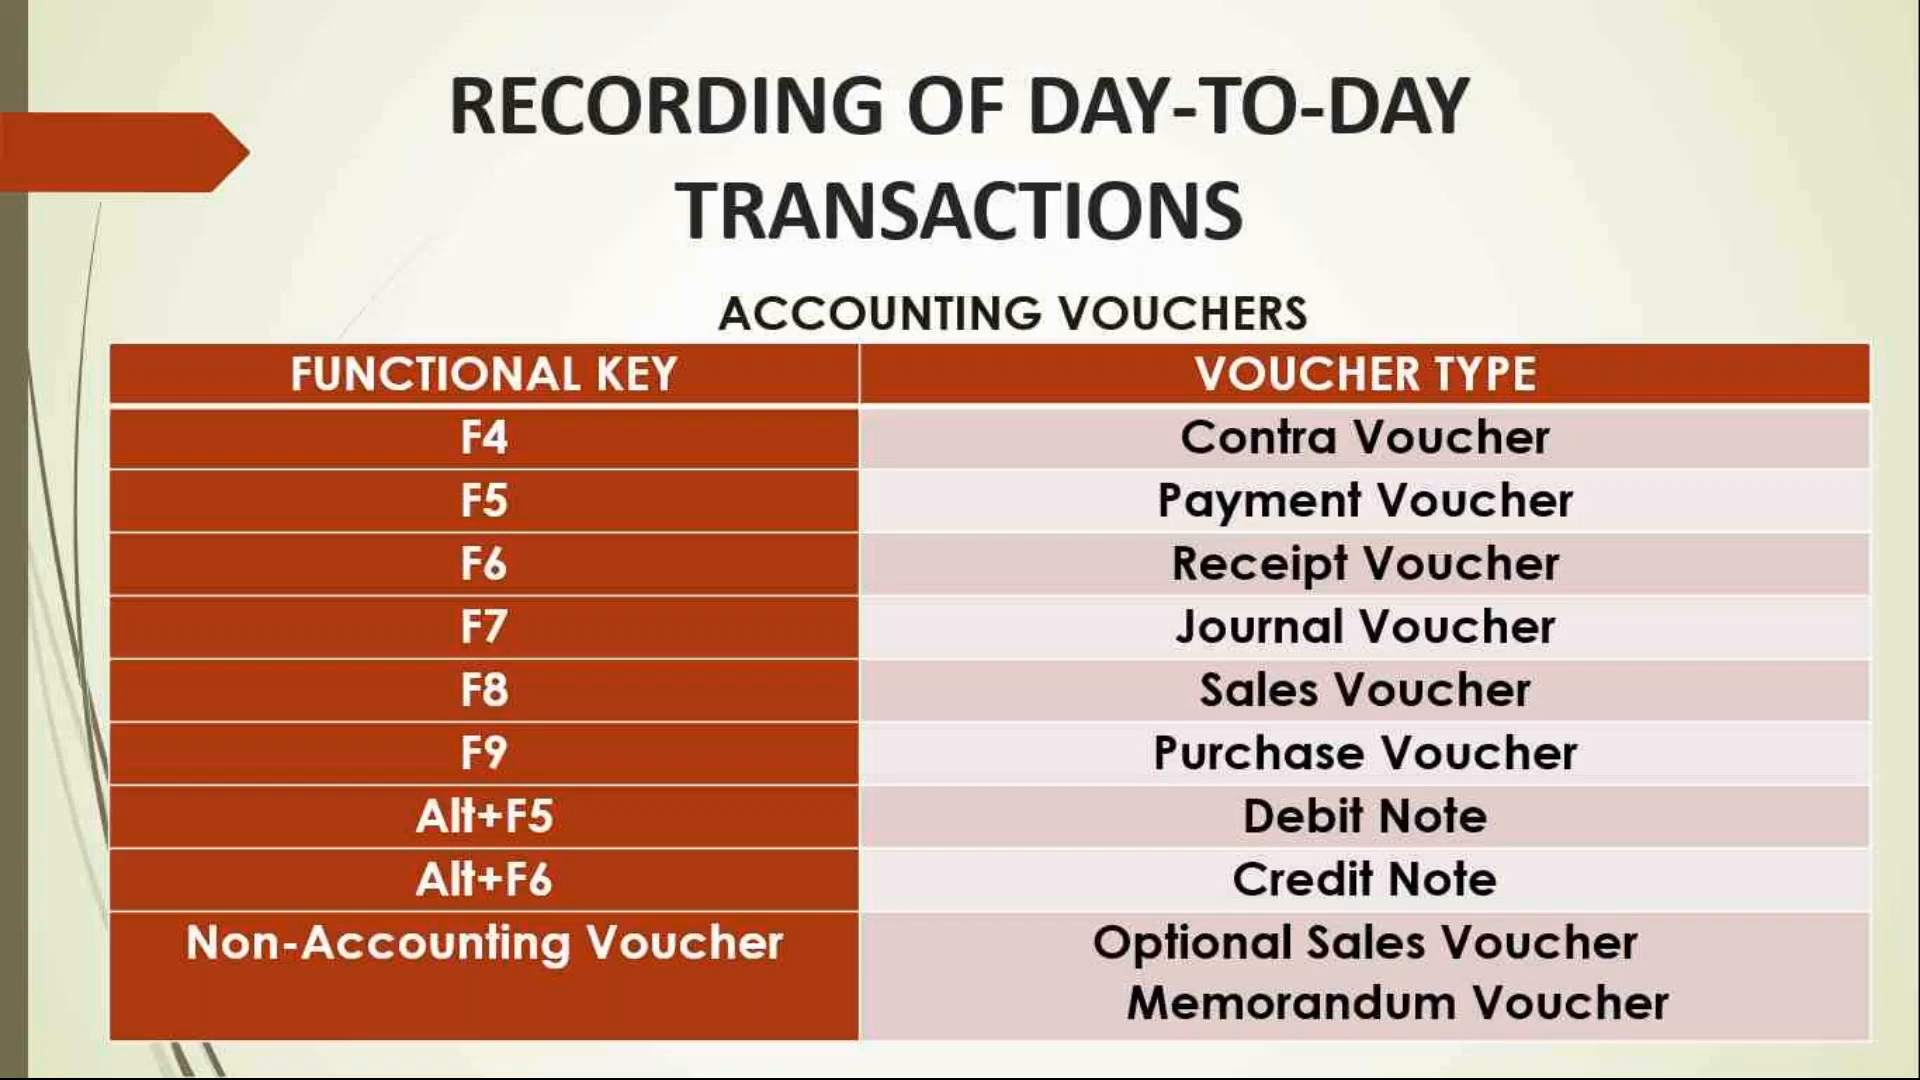
{"action": "key", "text": "Right"}
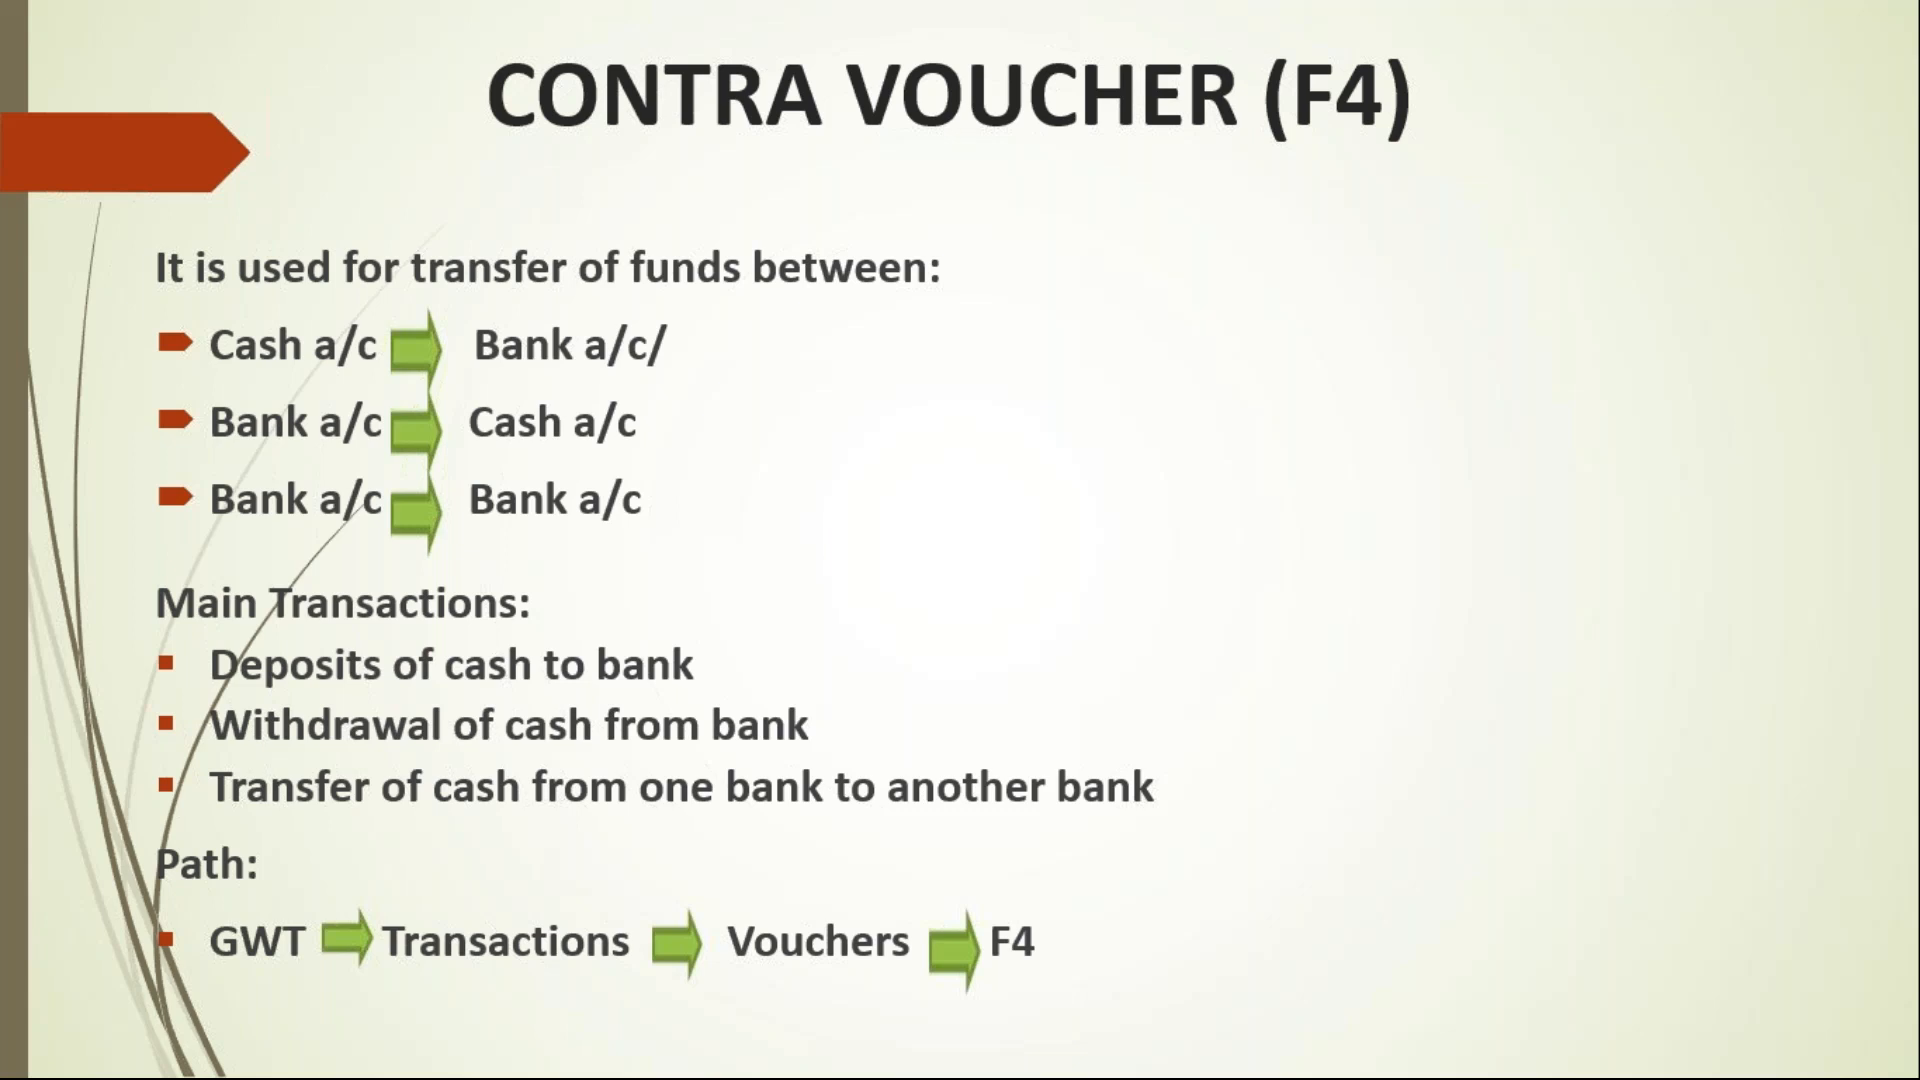
{"action": "key", "text": "Escape"}
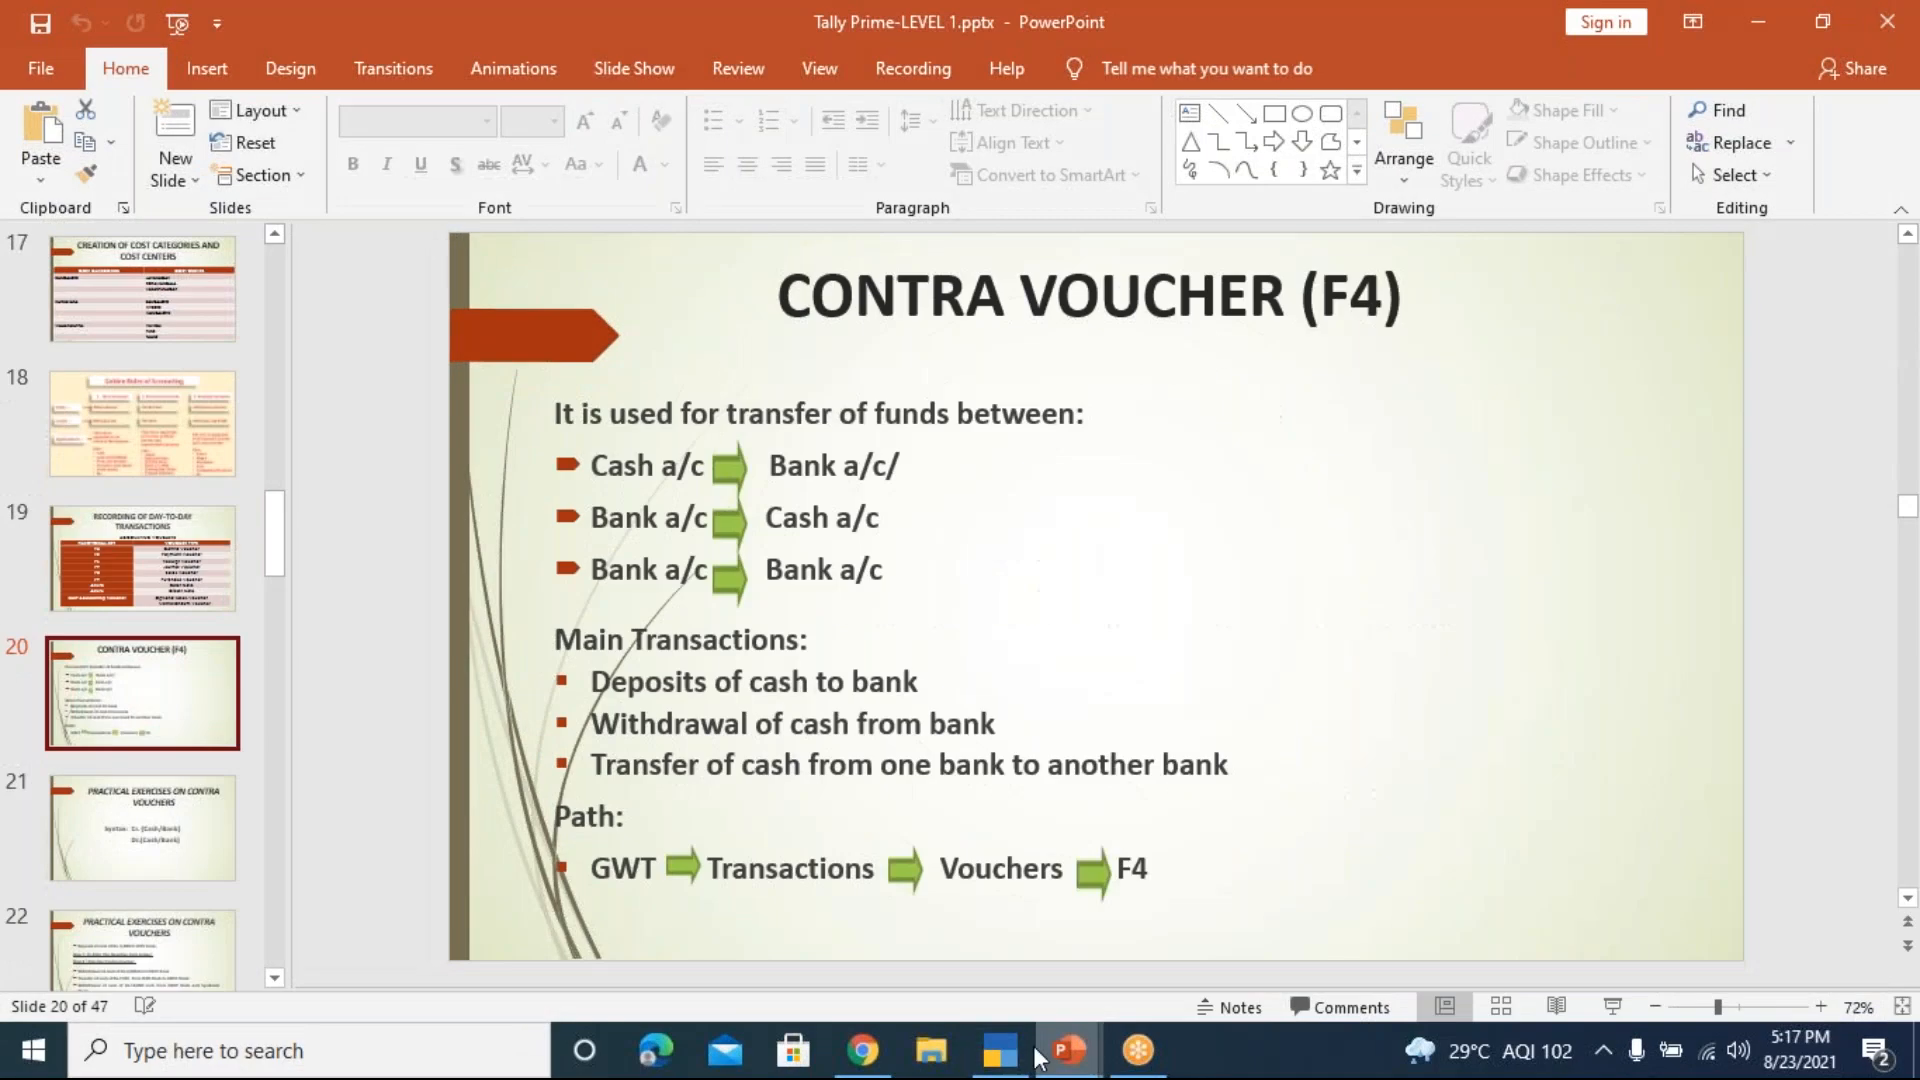
Switch to TallyPrime and start creating a new ledger master
{"action": "left_click", "coordinate": [998, 1060]}
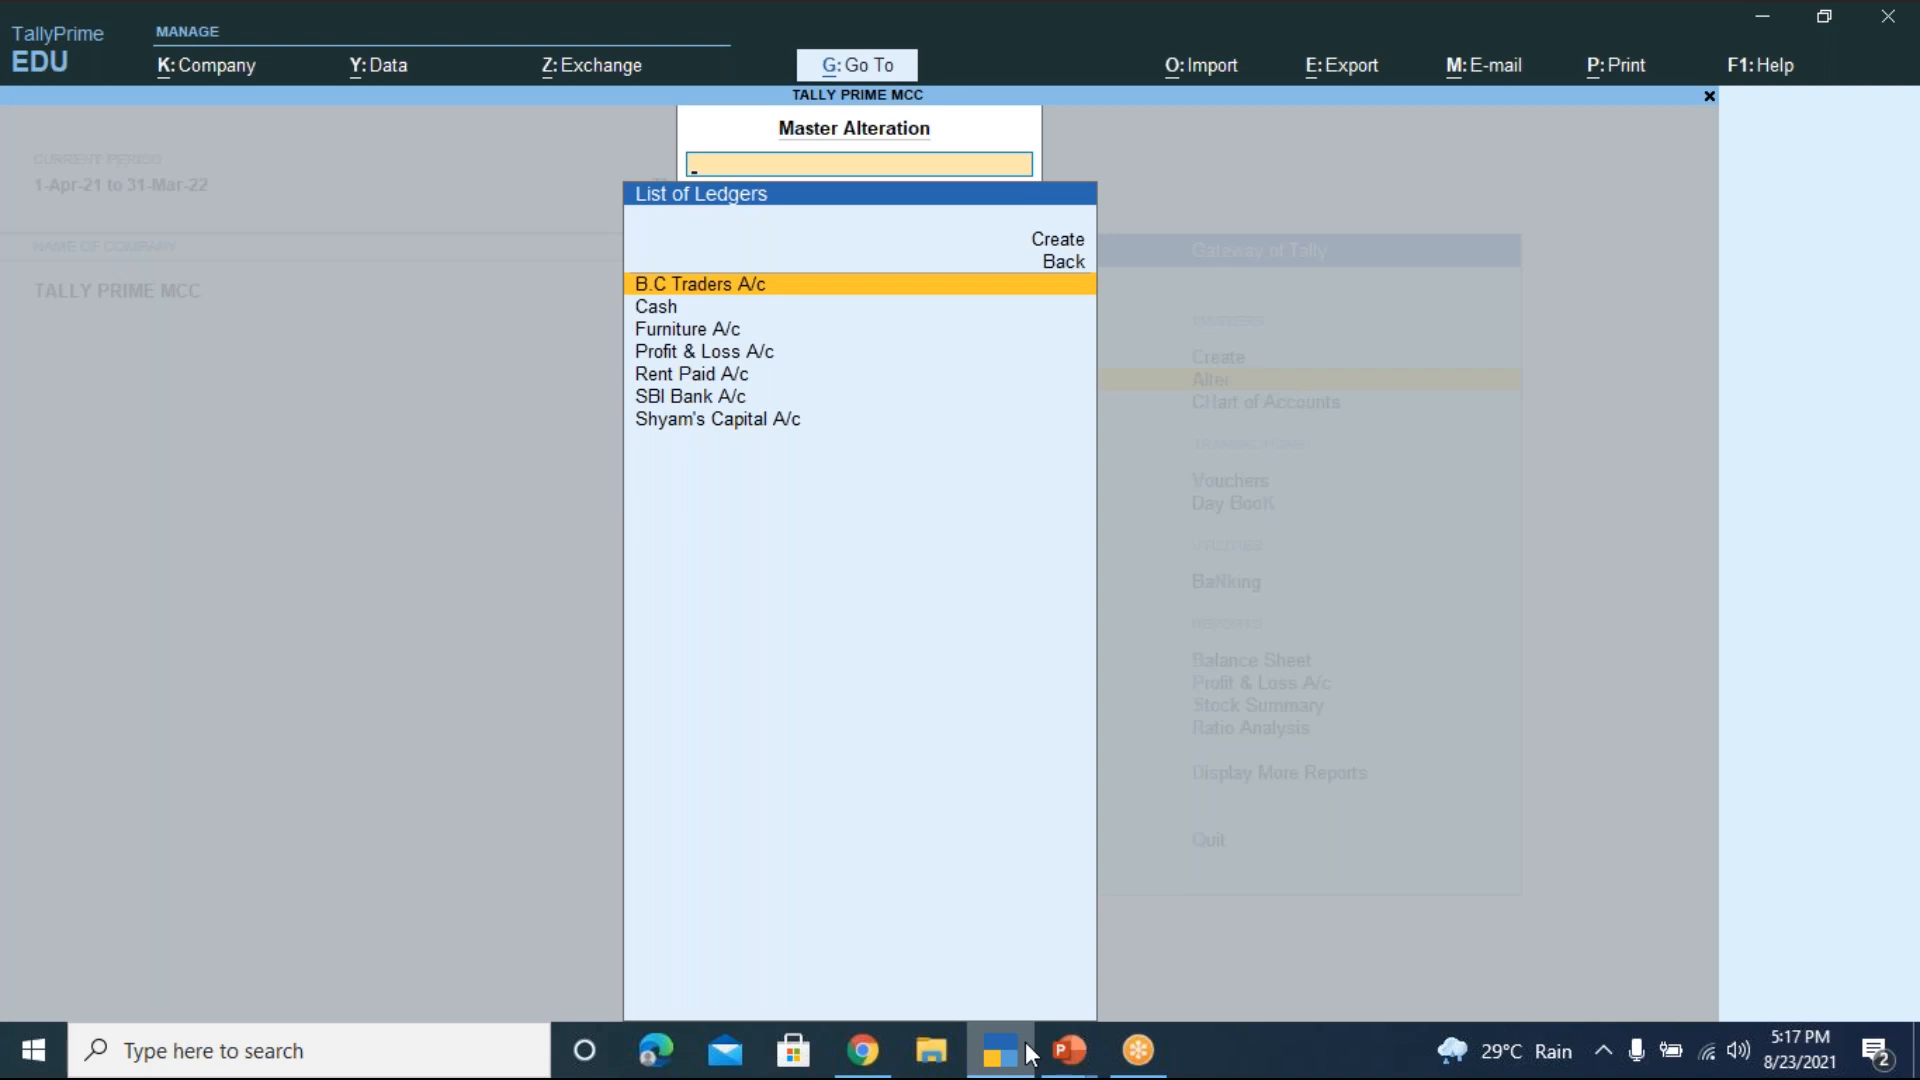
{"action": "key", "text": "alt+g"}
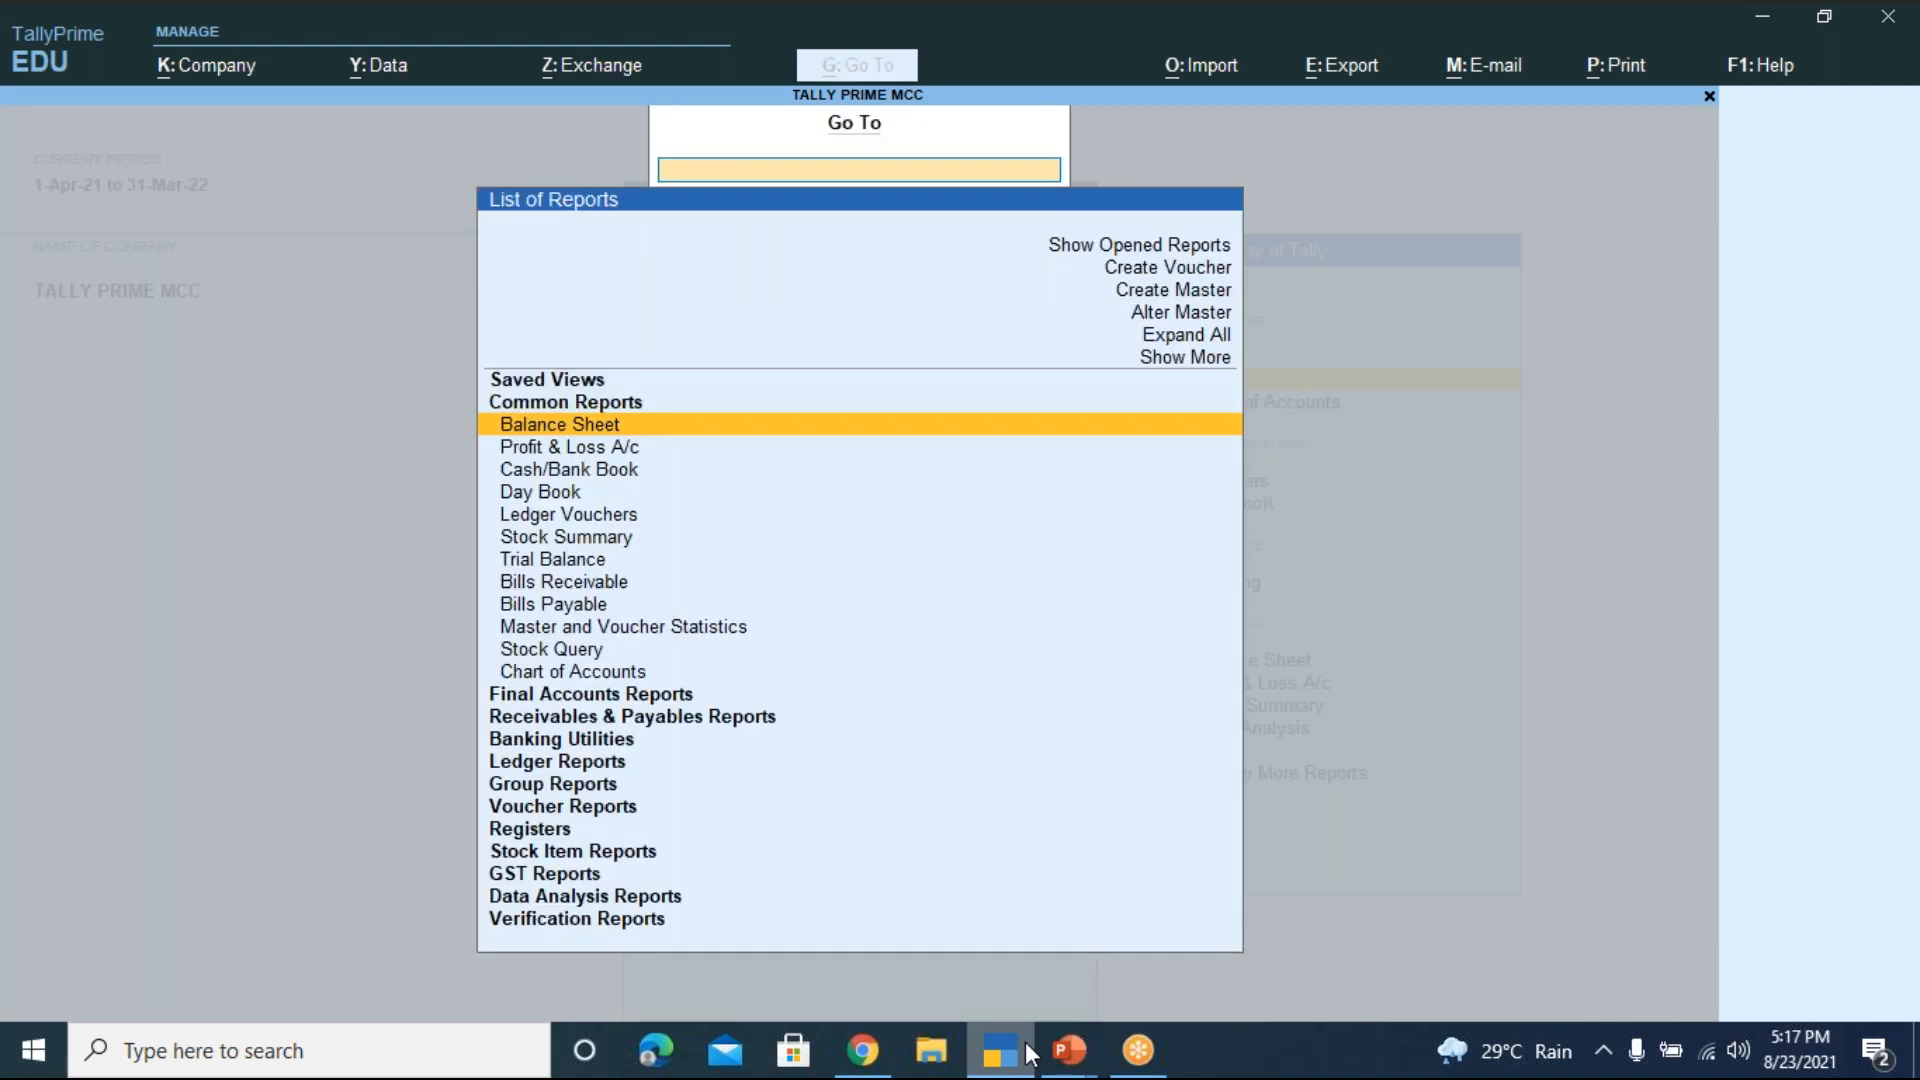
{"action": "key", "text": "Up"}
{"action": "key", "text": "Up"}
{"action": "key", "text": "Up"}
{"action": "key", "text": "Up"}
{"action": "key", "text": "Up"}
{"action": "key", "text": "Up"}
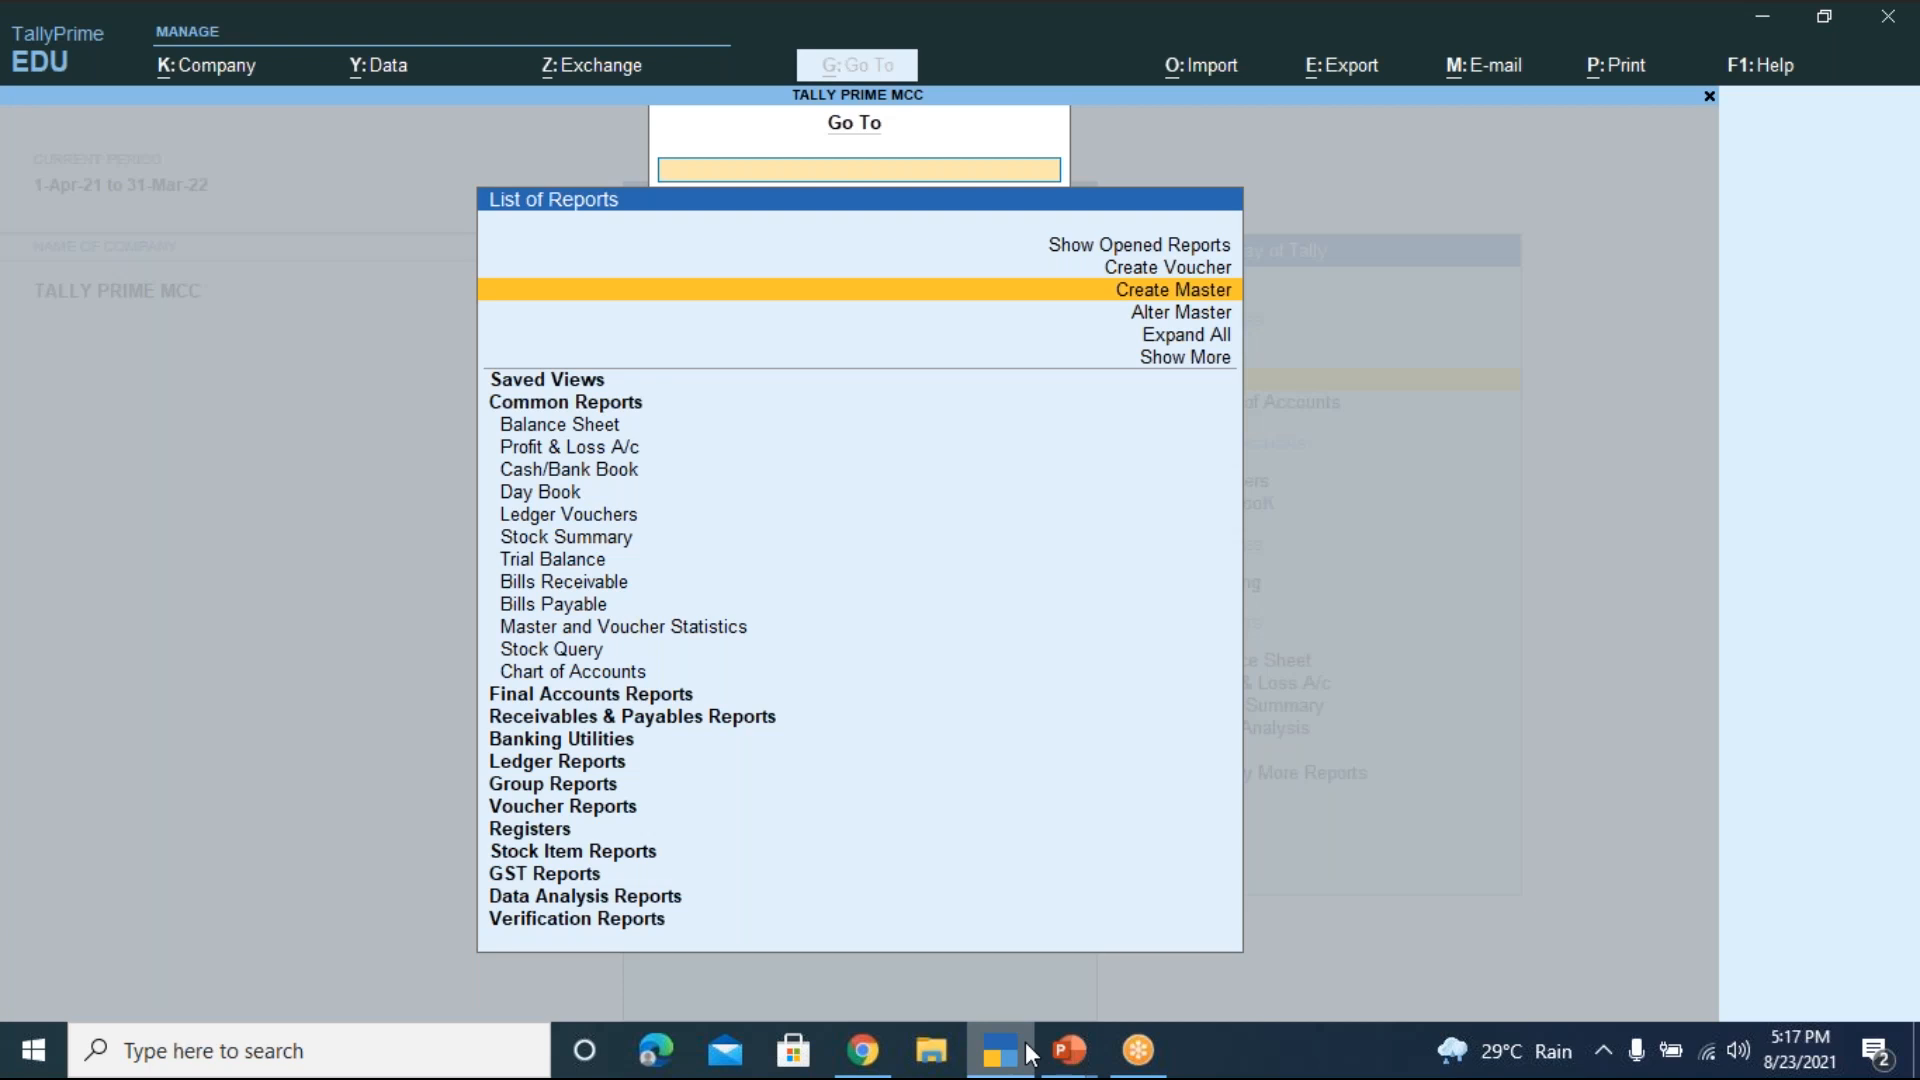
{"action": "key", "text": "Return"}
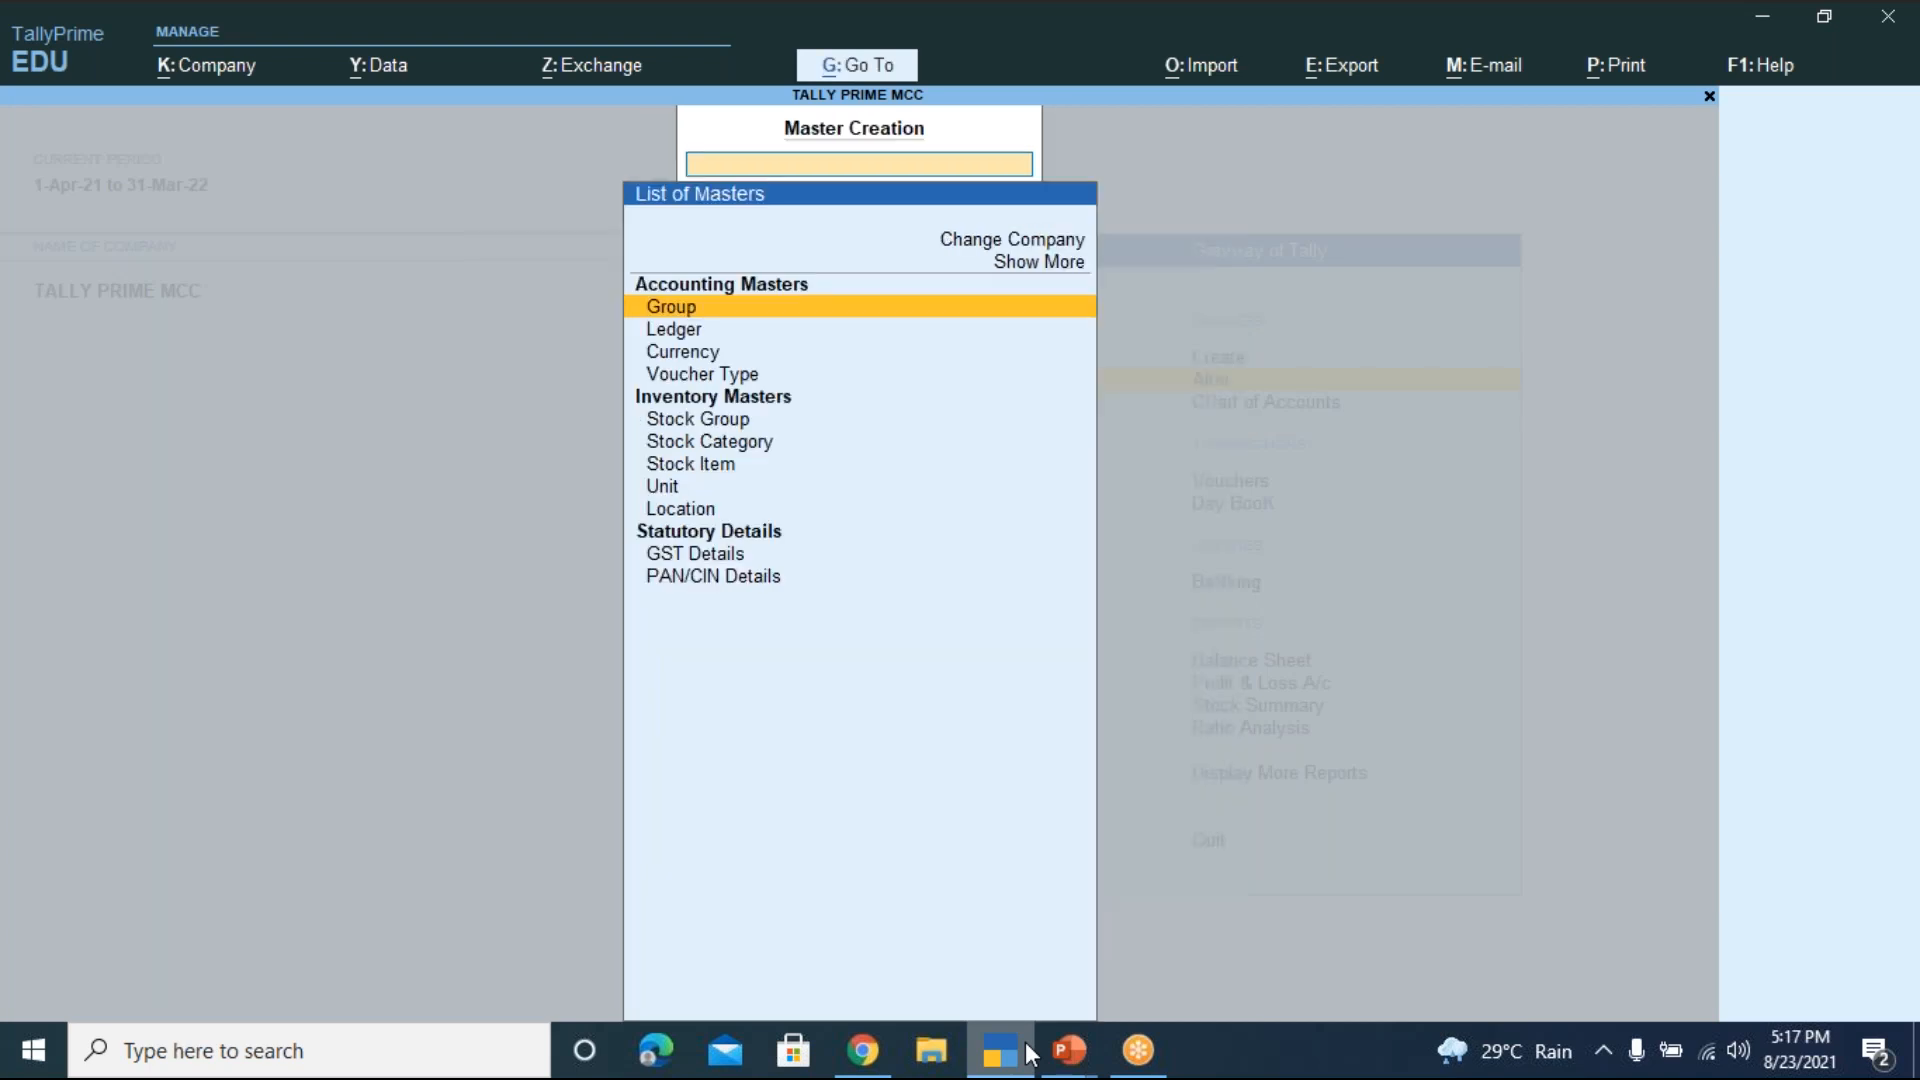
{"action": "key", "text": "Down"}
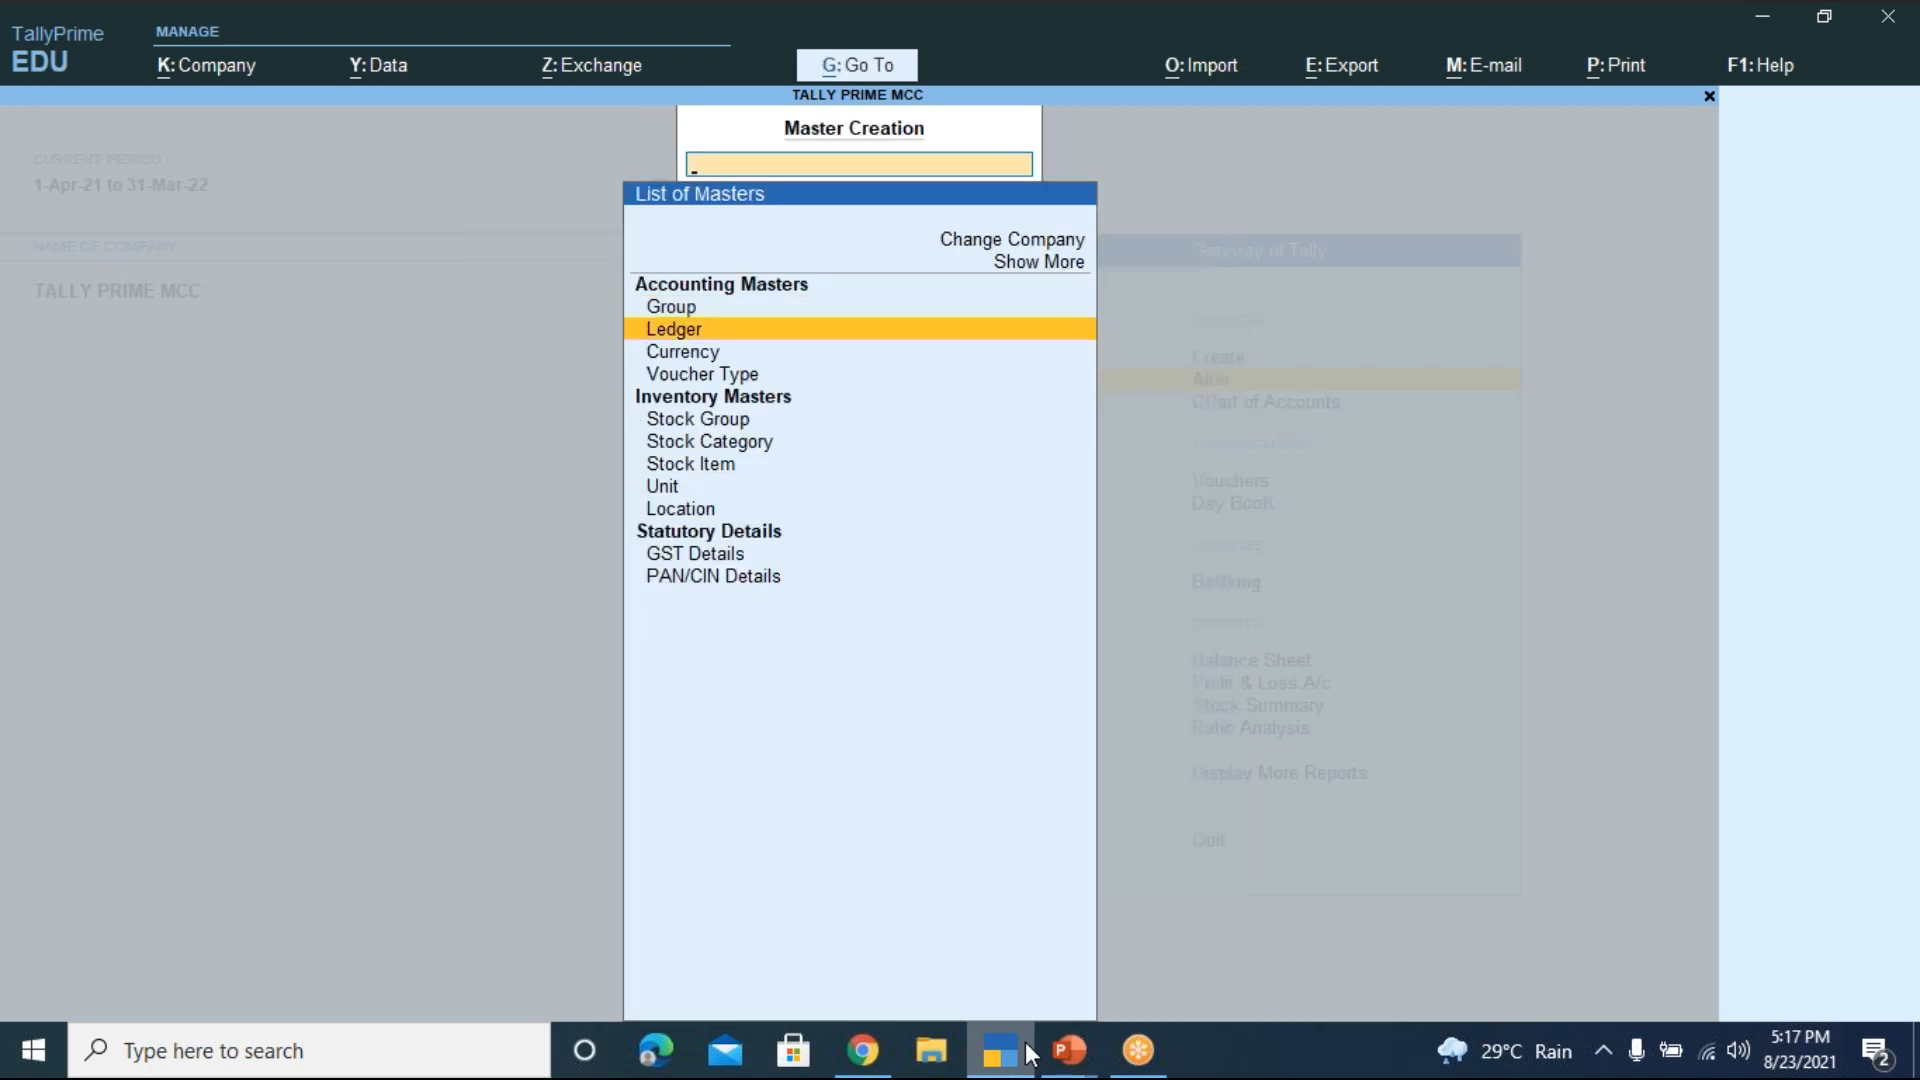
{"action": "key", "text": "Return"}
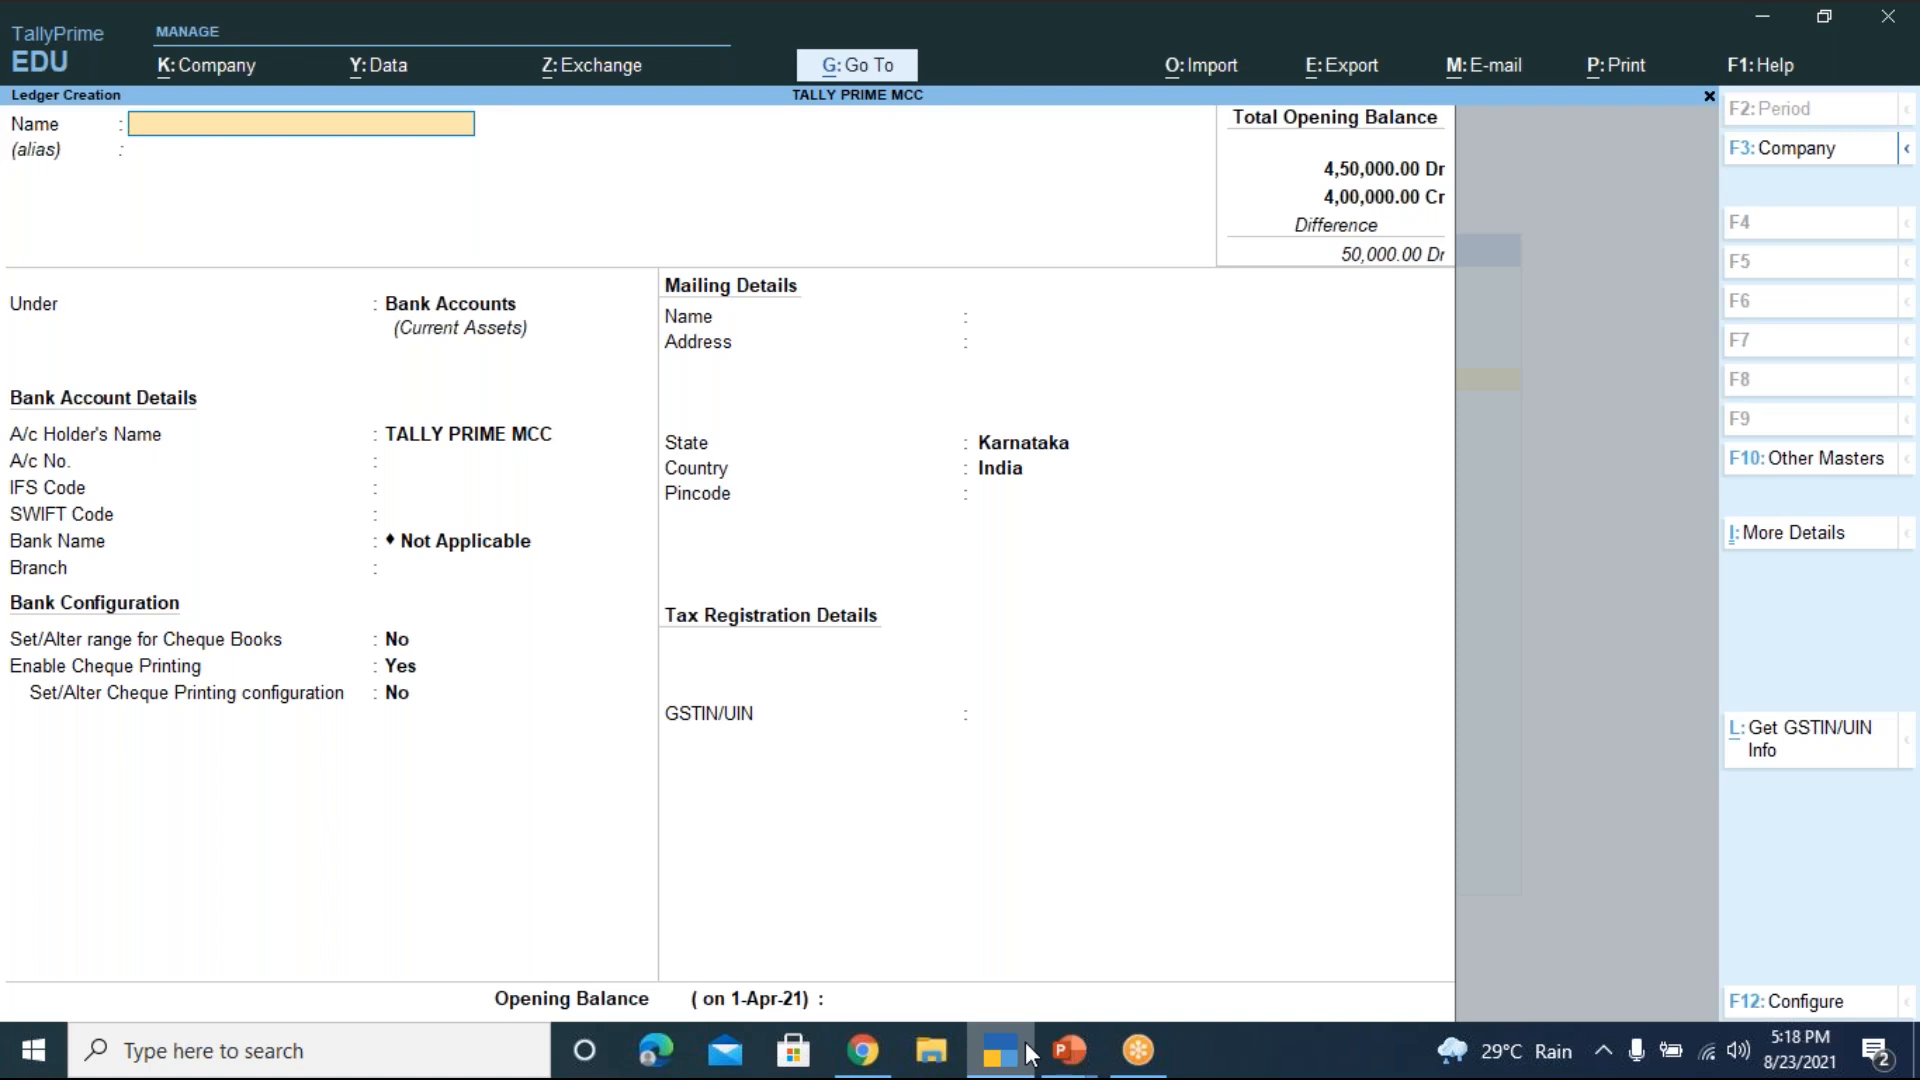
Create the ledger Shares in Infosys A/c under the Investments group, without bank details, and leave ledger creation
{"action": "type", "text": "Shares in Infosys A/c"}
{"action": "key", "text": "Return"}
{"action": "key", "text": "Return"}
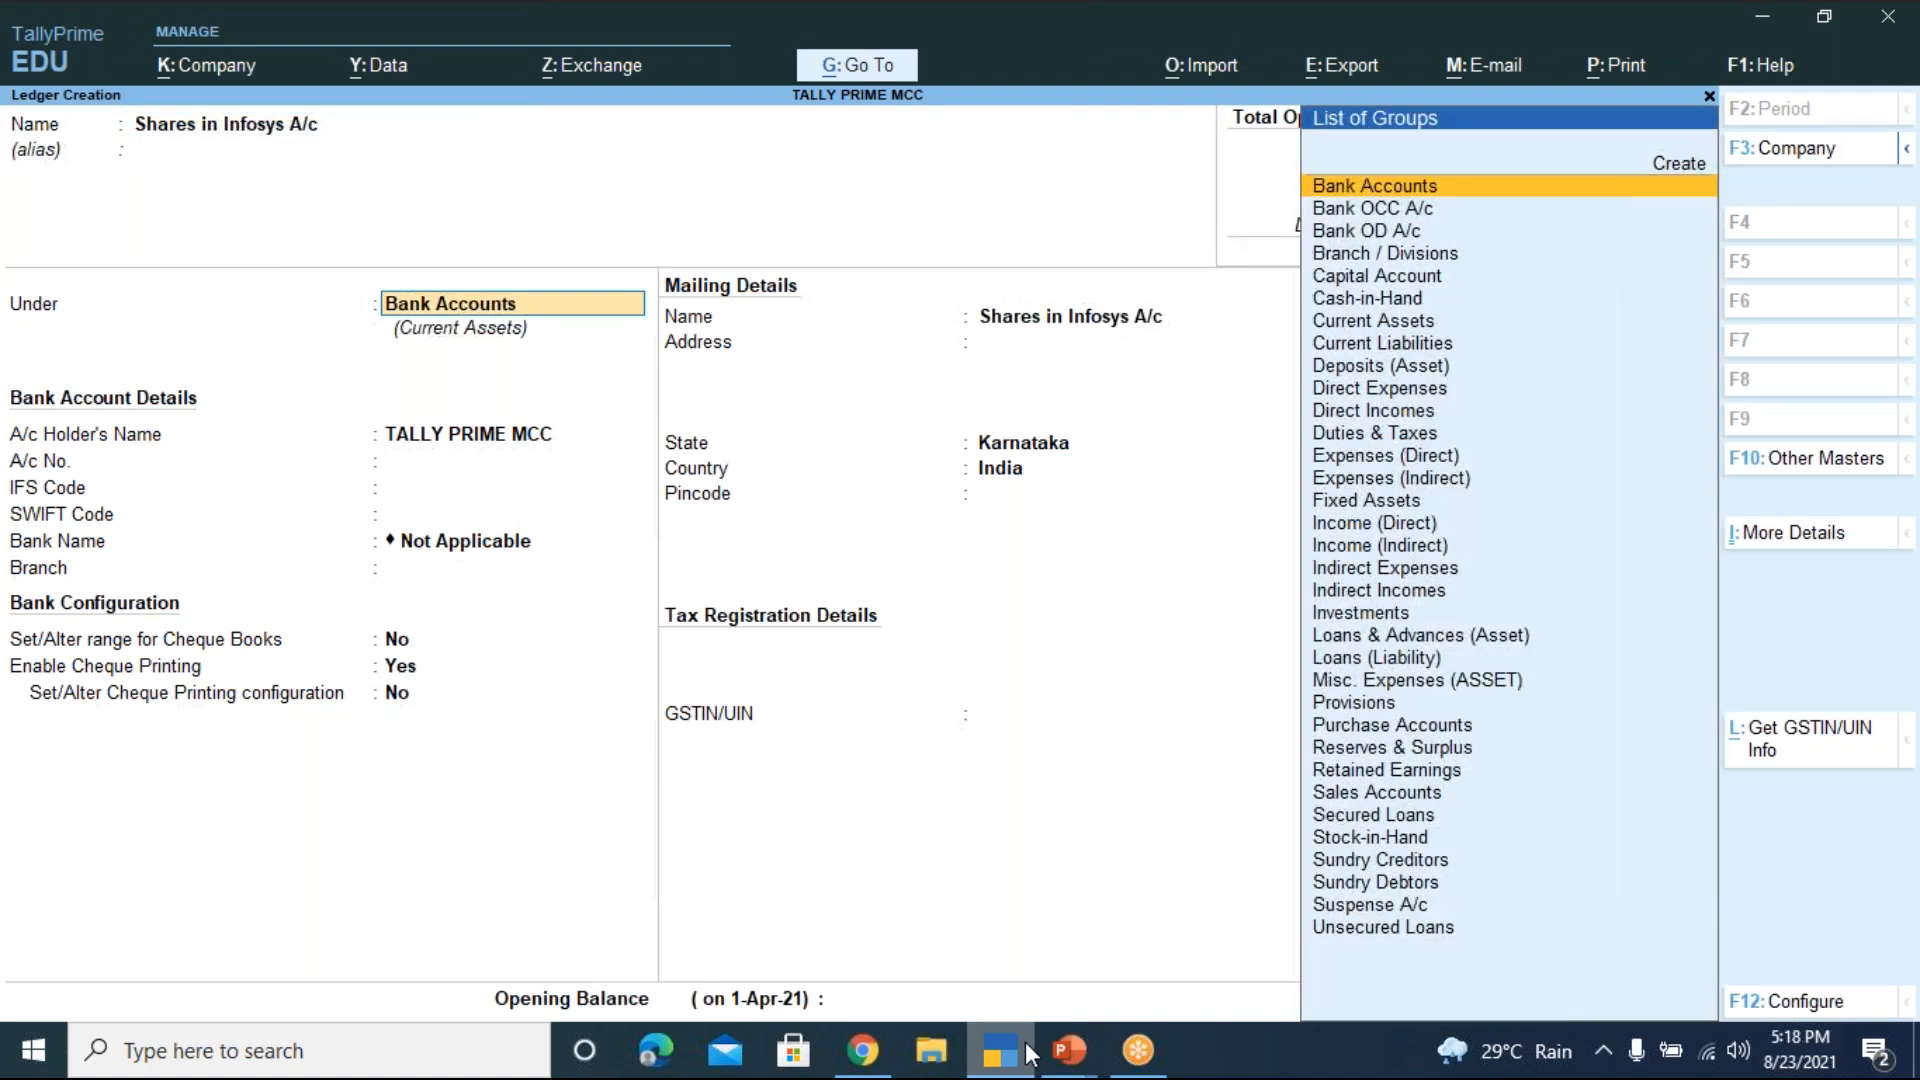
{"action": "type", "text": "Inve"}
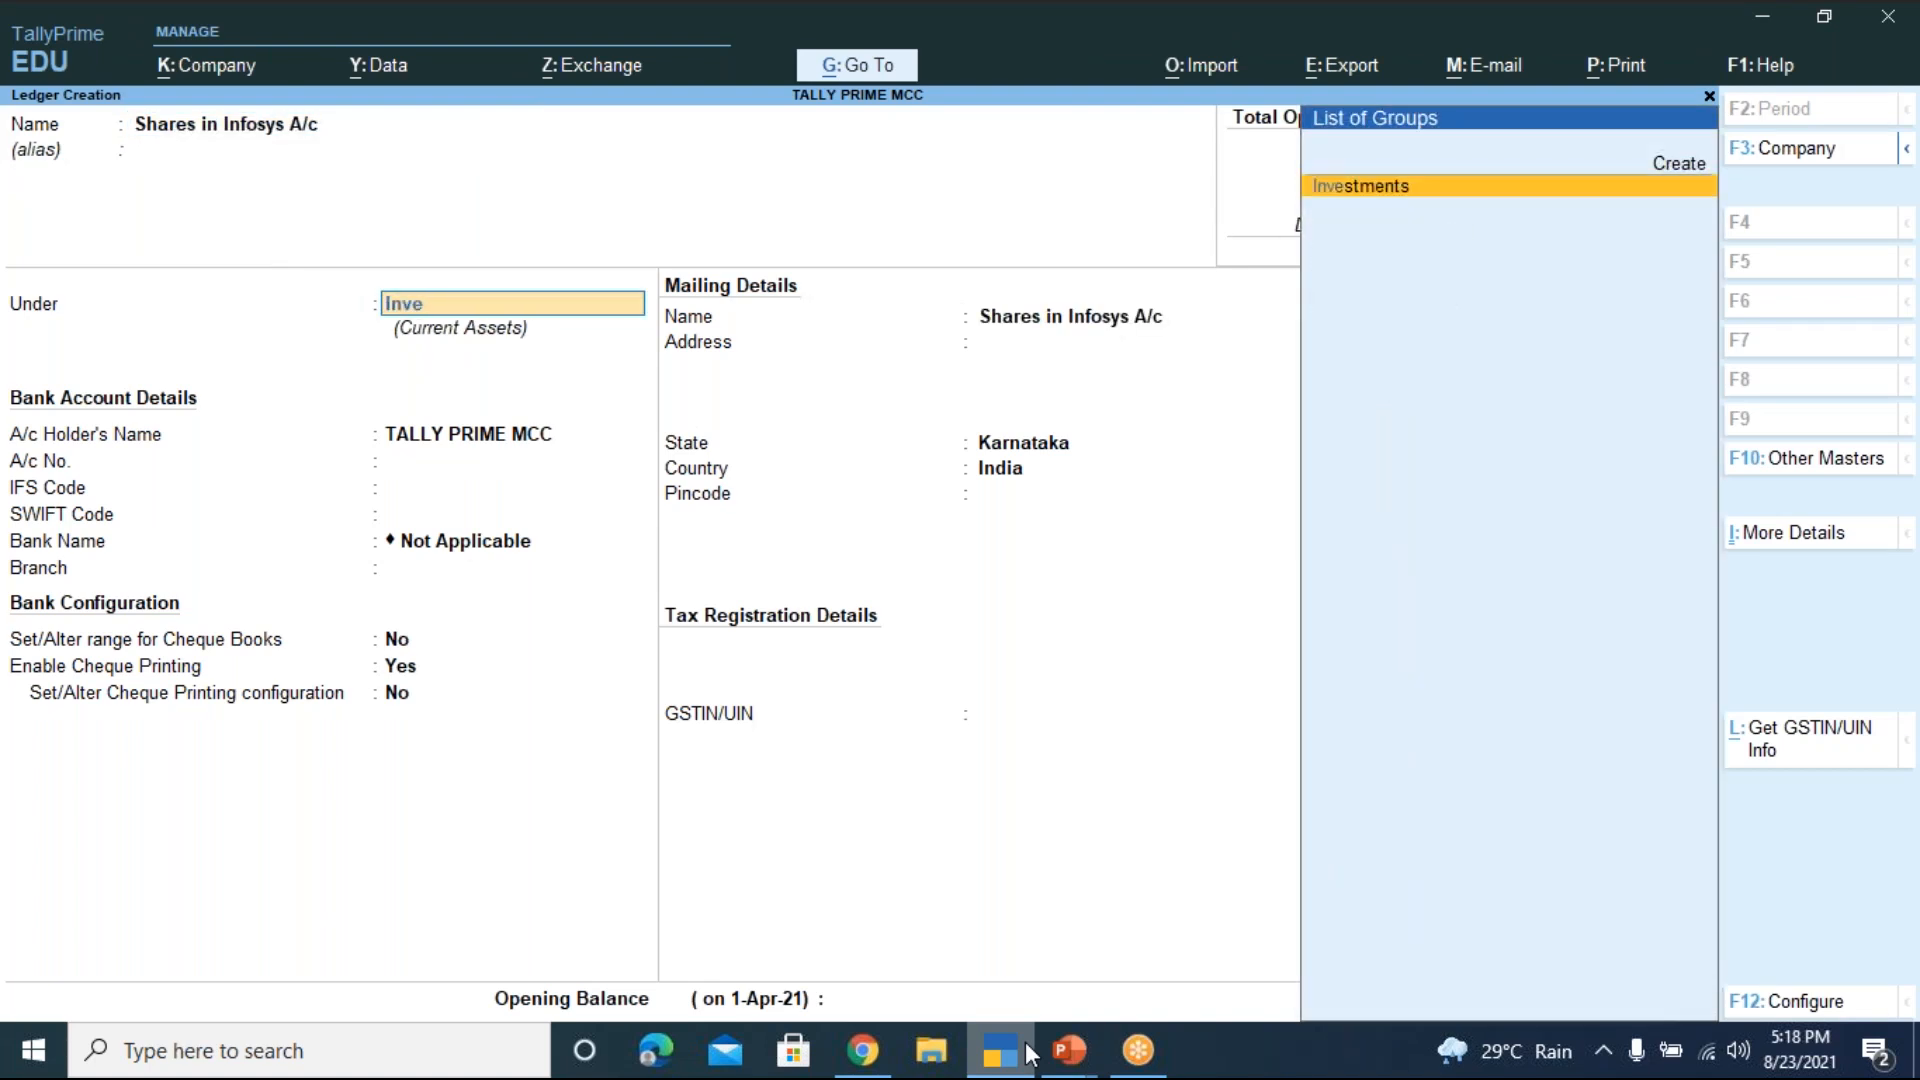
{"action": "key", "text": "Return"}
{"action": "key", "text": "Return"}
{"action": "key", "text": "Return"}
{"action": "key", "text": "Return"}
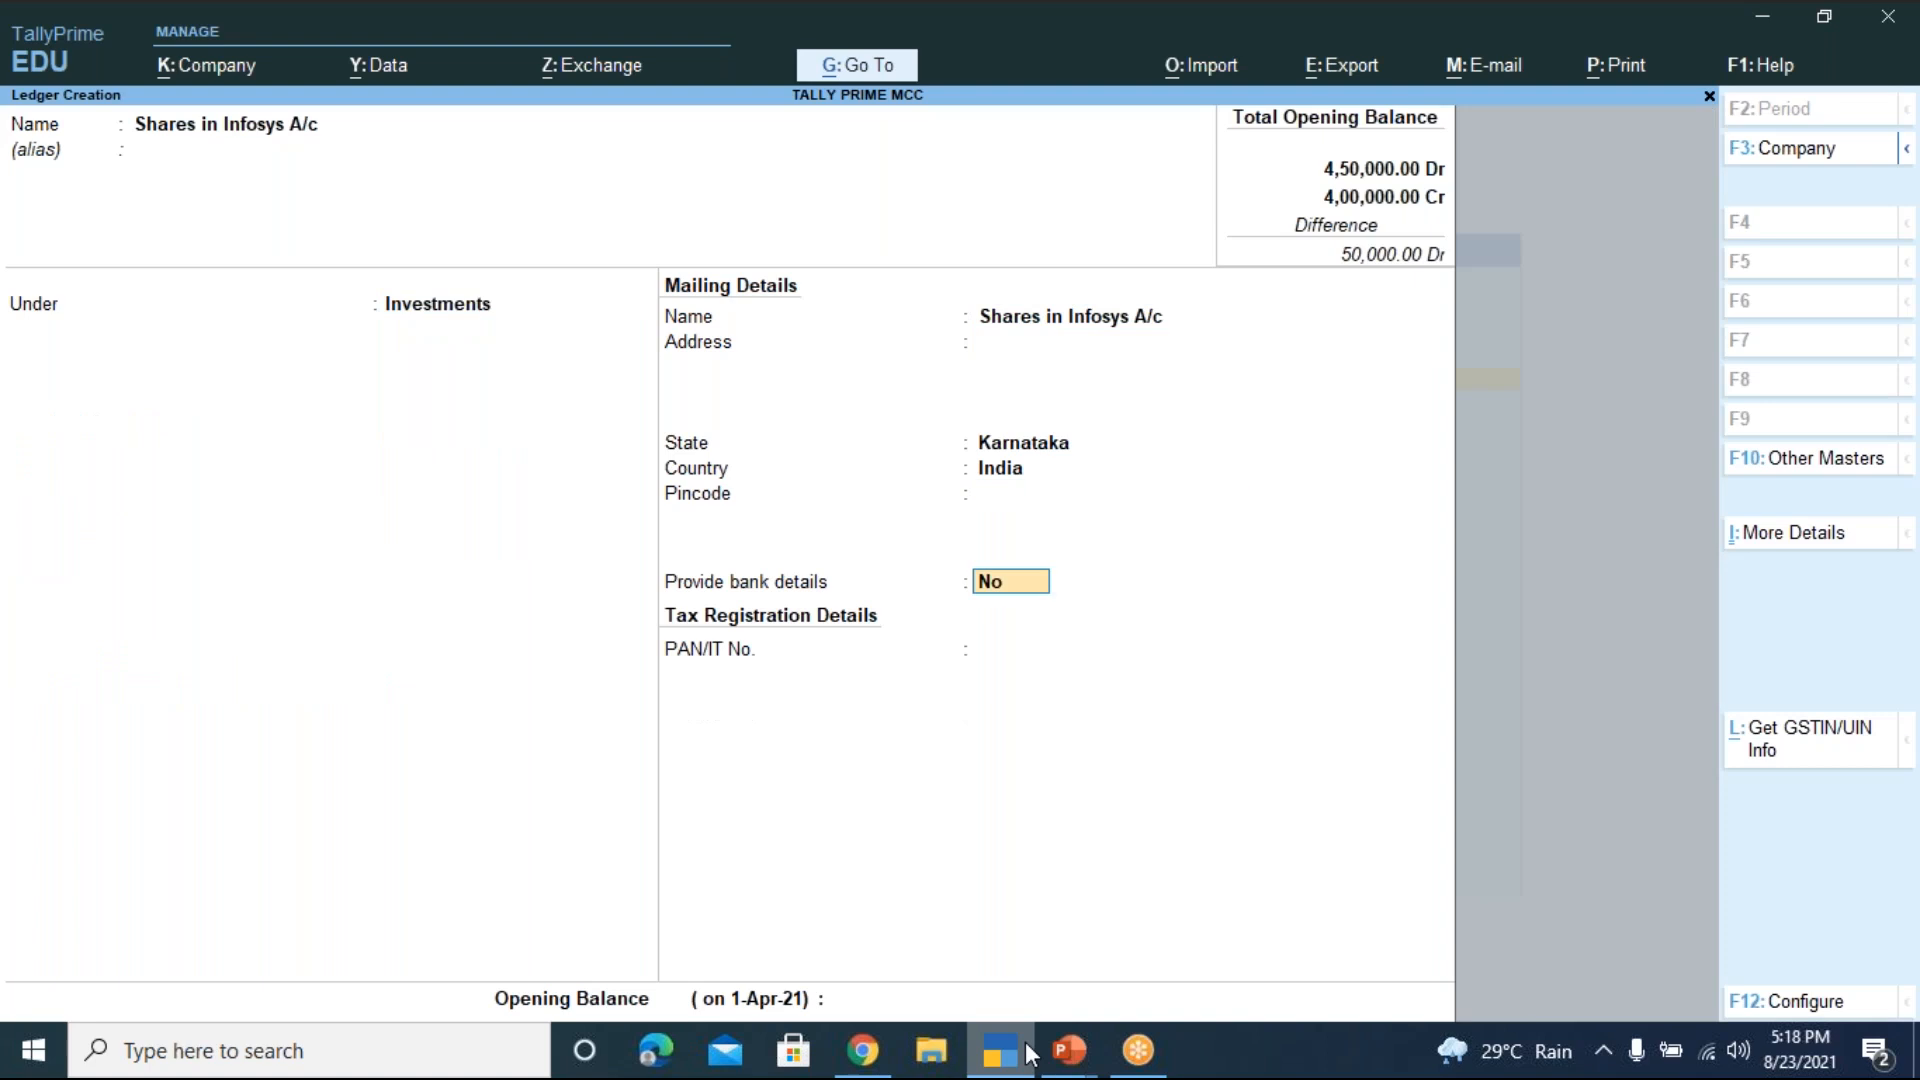
{"action": "key", "text": "Return"}
{"action": "key", "text": "Return"}
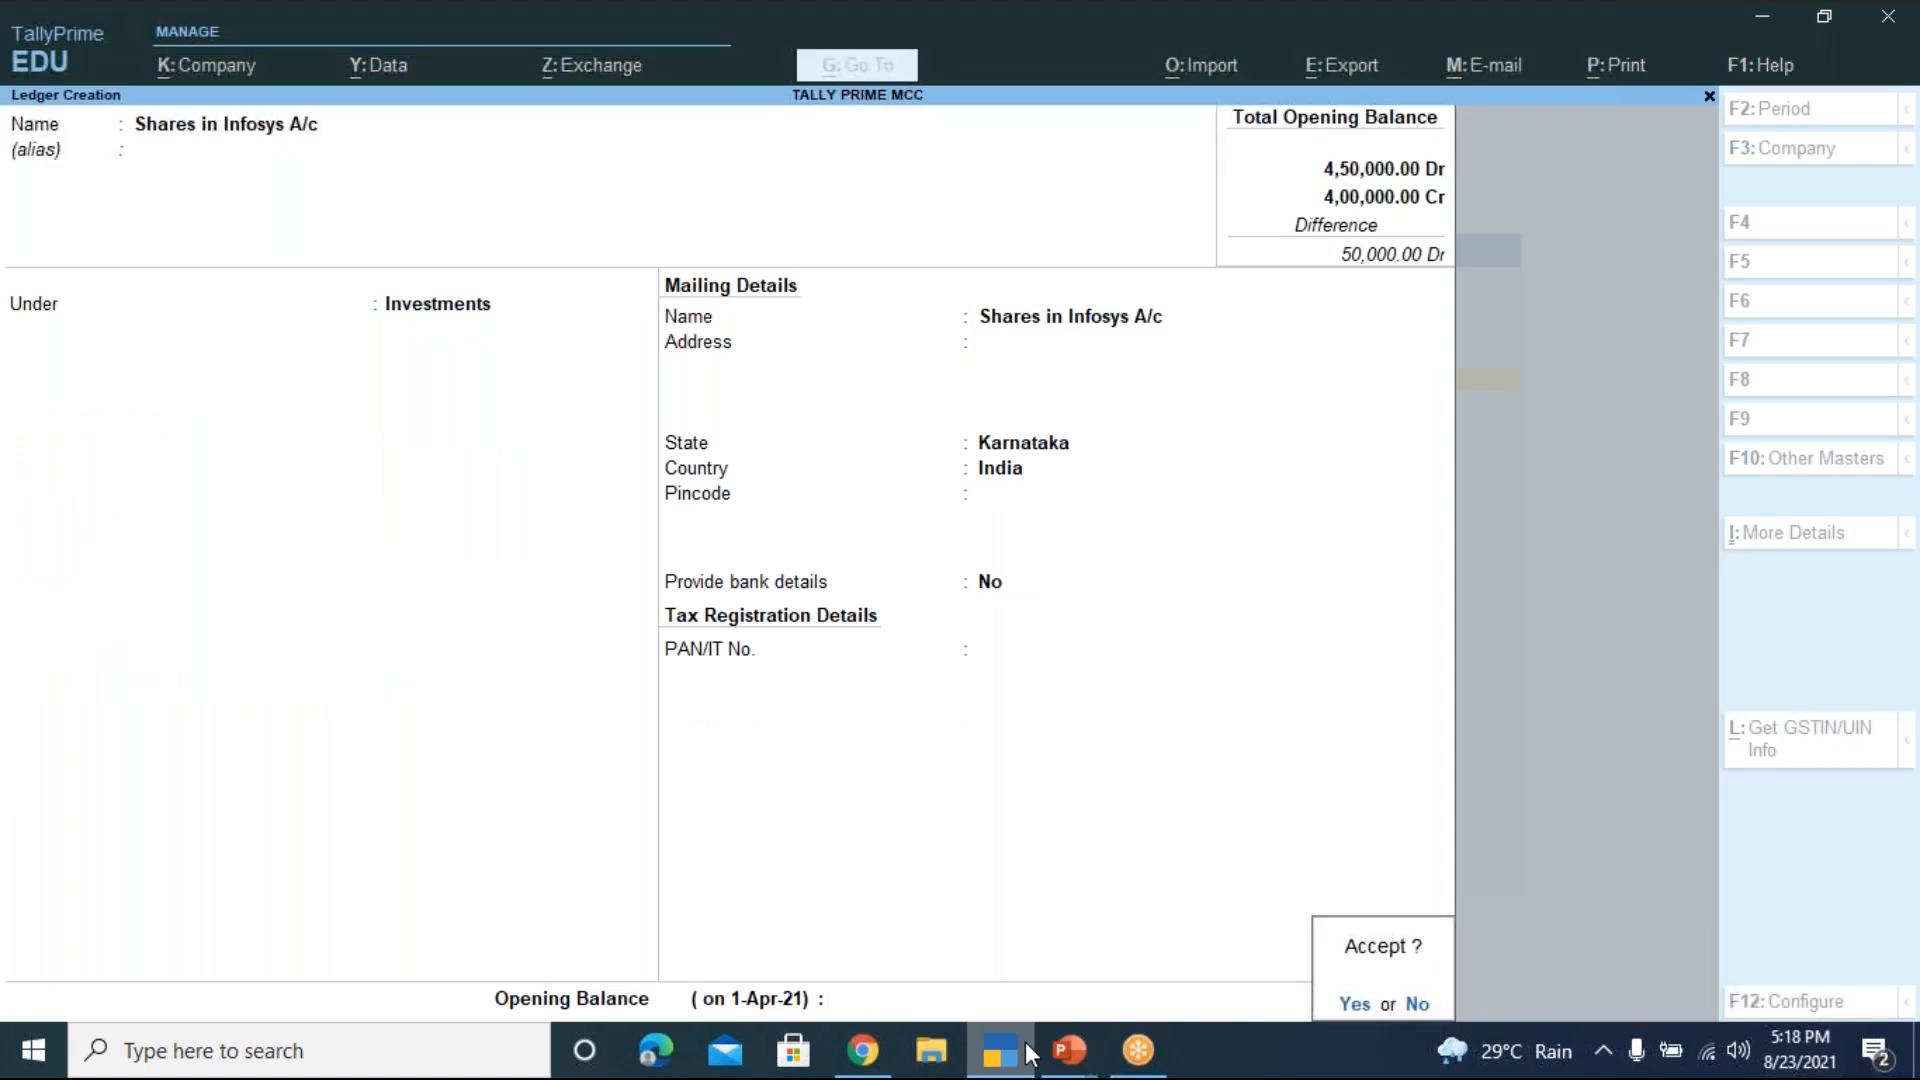
{"action": "key", "text": "Return"}
{"action": "key", "text": "Escape"}
{"action": "key", "text": "Return"}
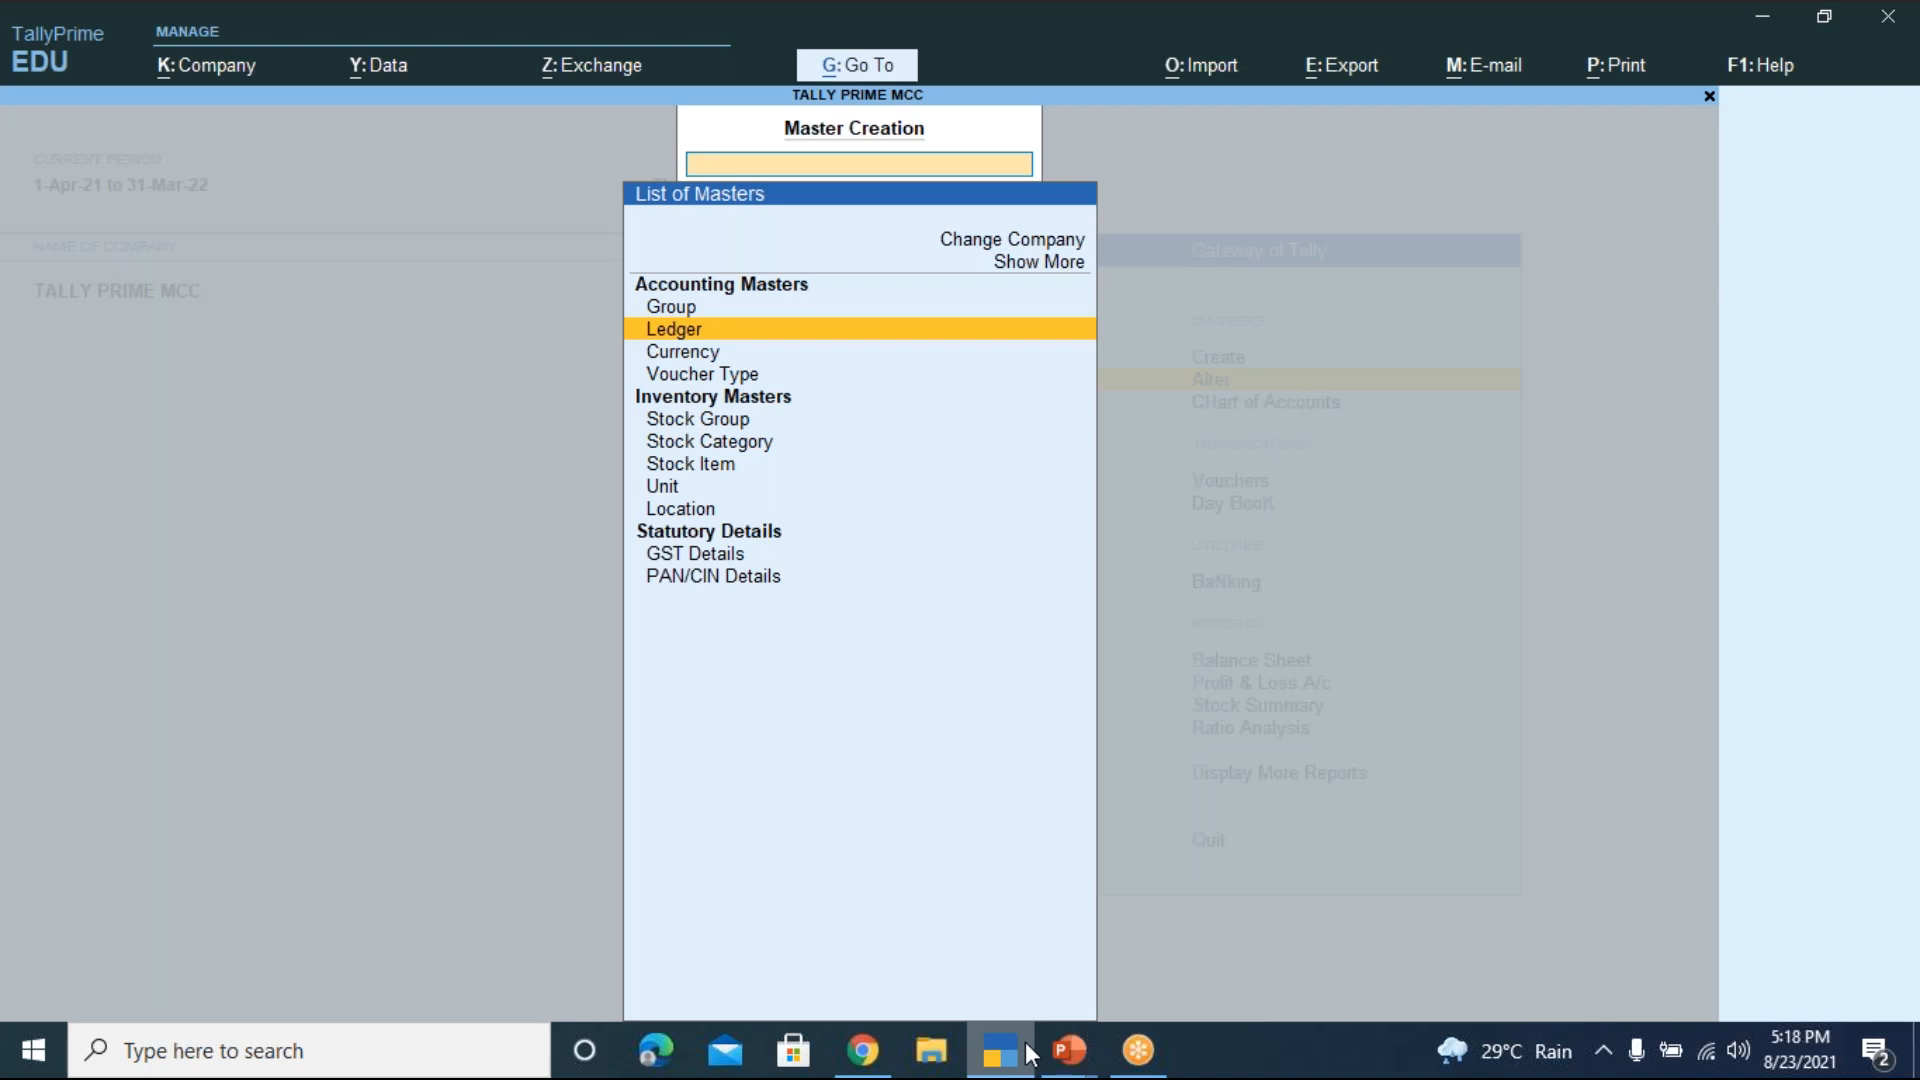
Switch to the Tally Prime-LEVEL 1 presentation in PowerPoint and present the Contra Voucher (F4) slide and the practical exercises slide in full screen
{"action": "mouse_move", "coordinate": [1063, 1069]}
{"action": "mouse_move", "coordinate": [1029, 1073]}
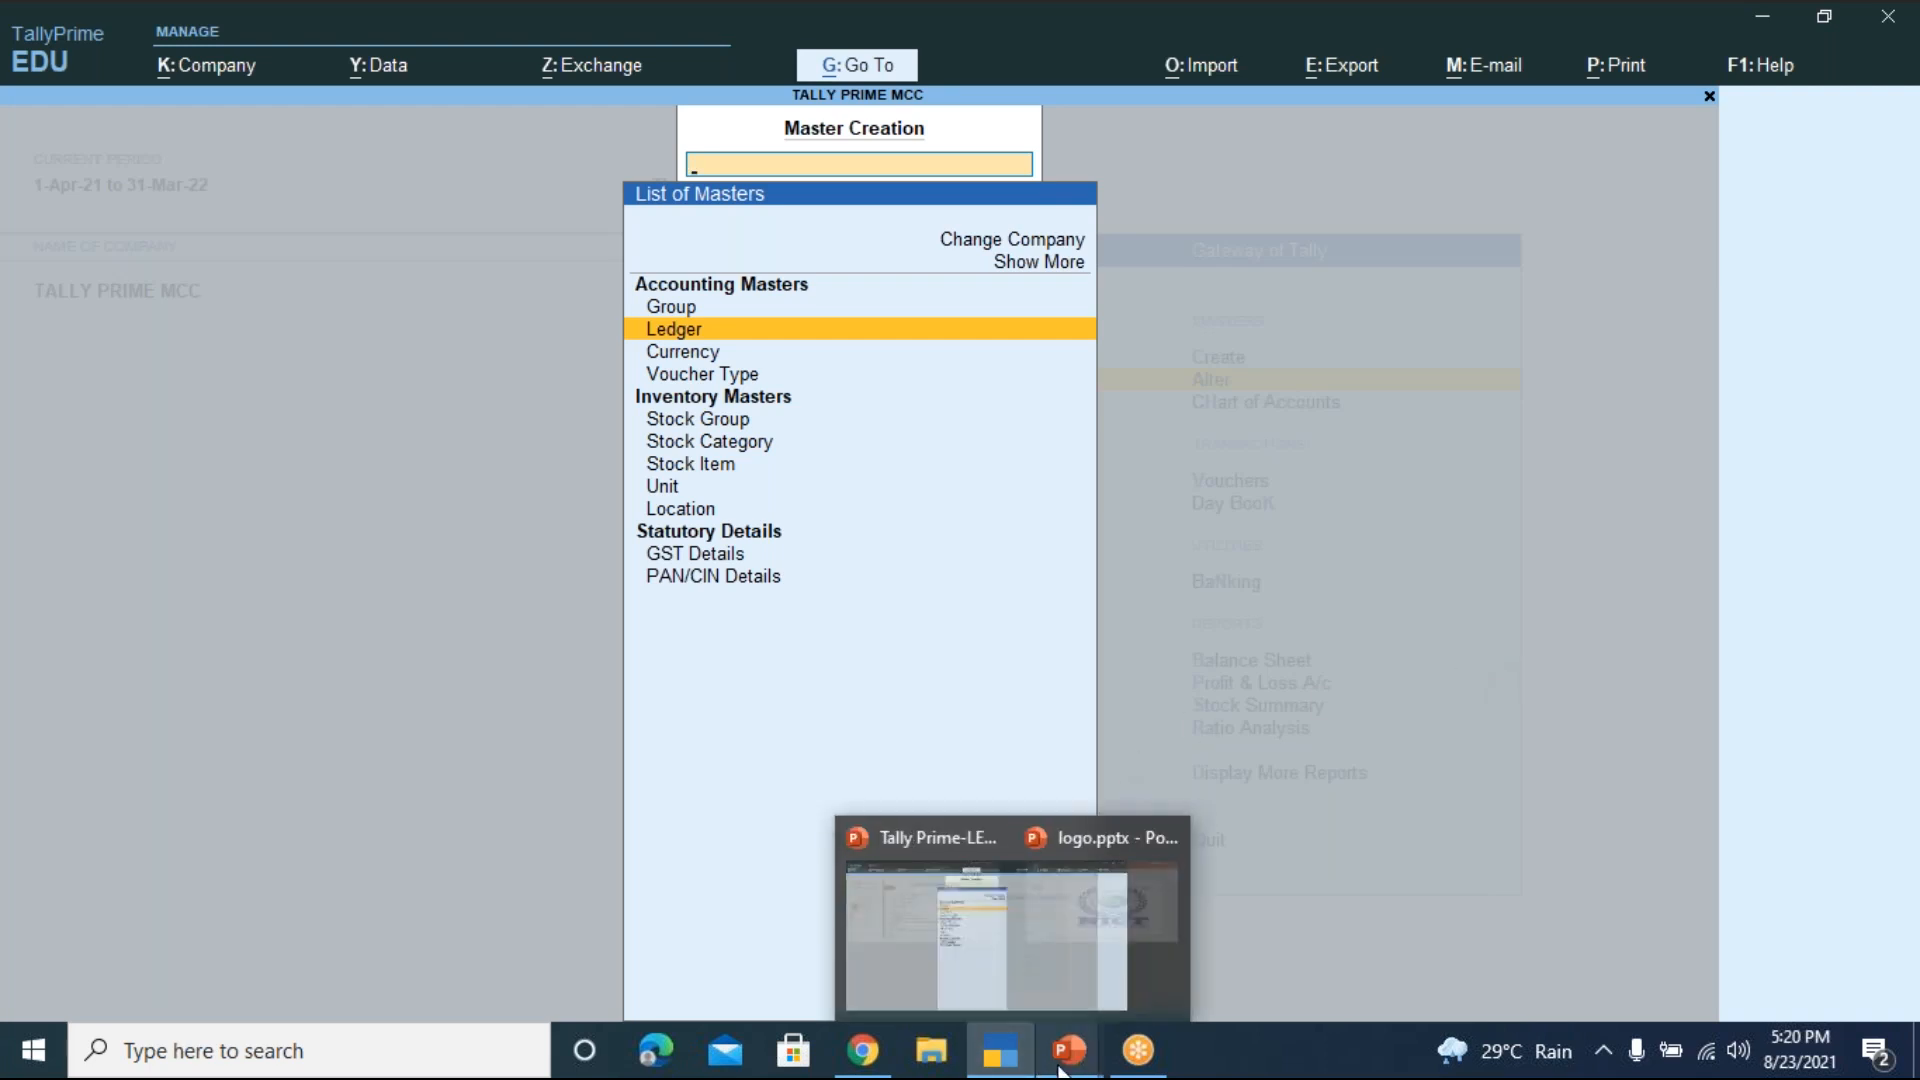
{"action": "left_click", "coordinate": [974, 933]}
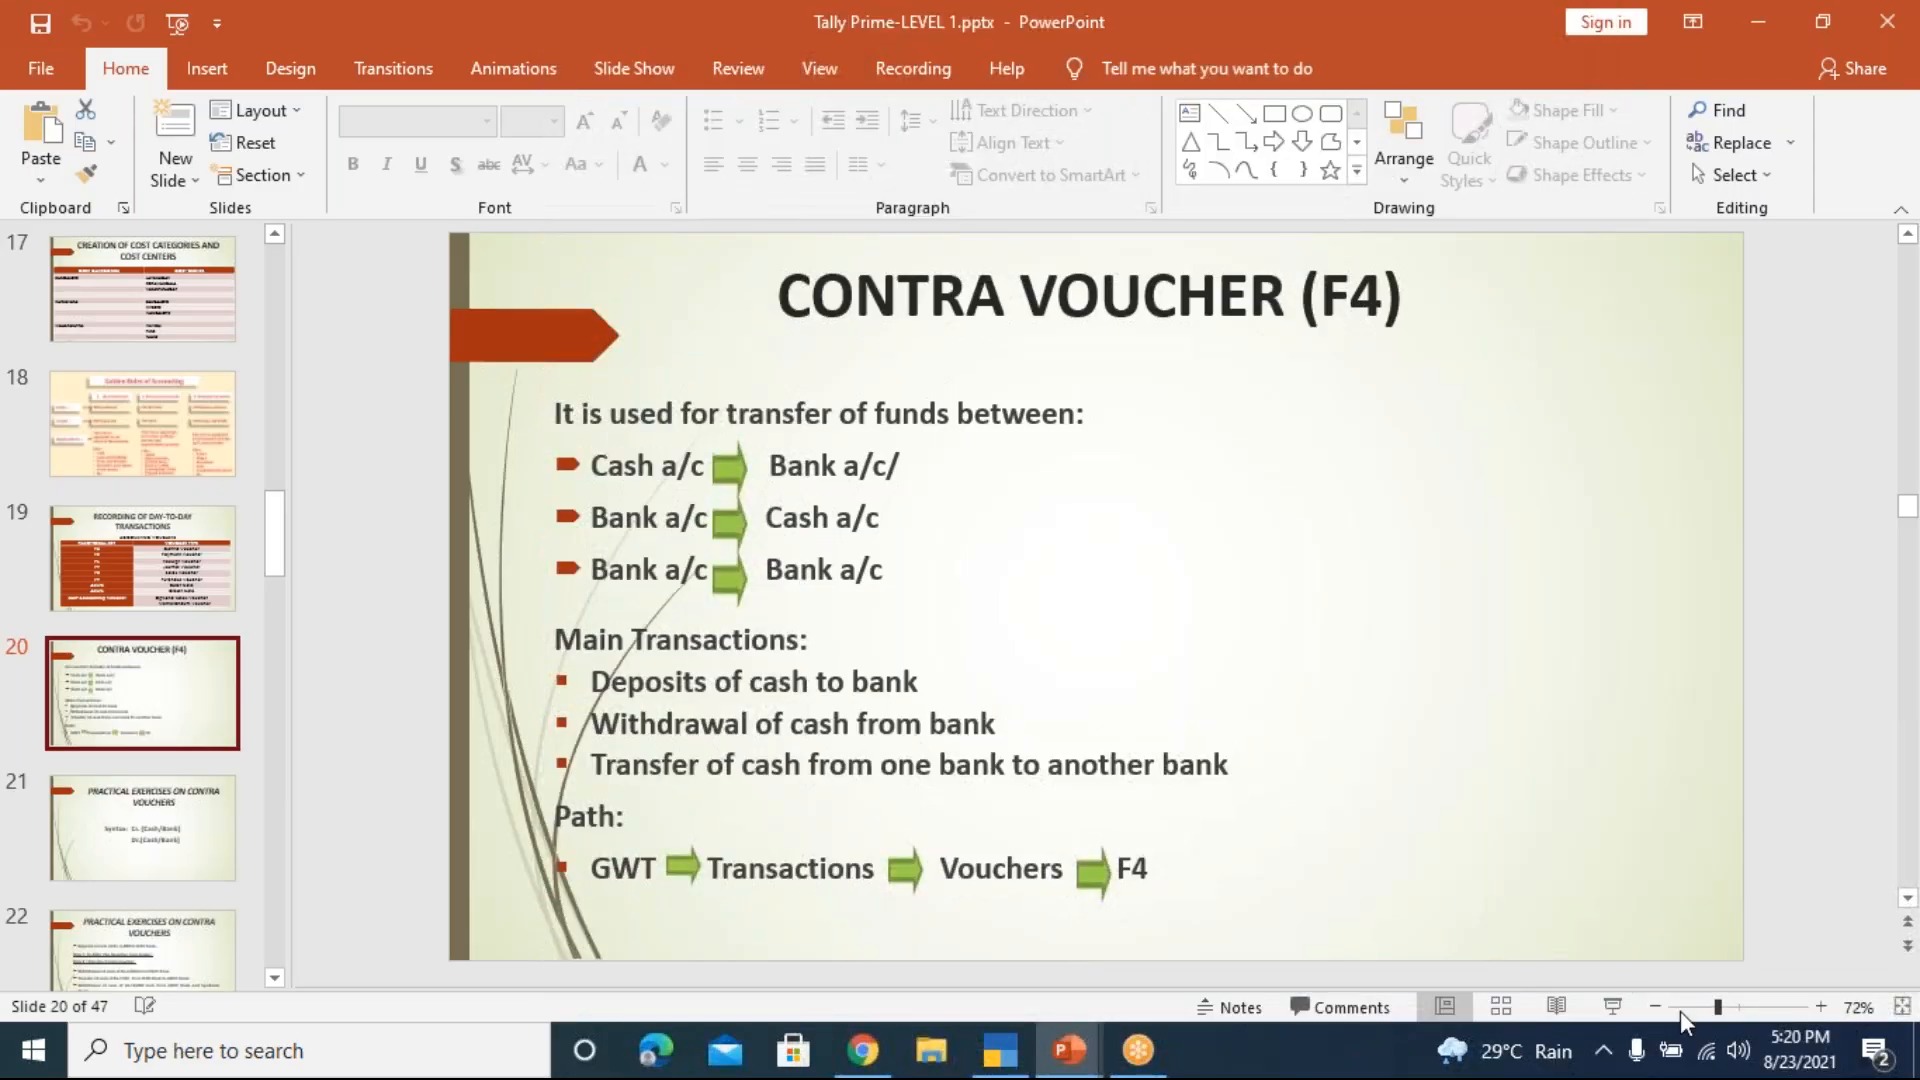
{"action": "left_click", "coordinate": [1612, 1006]}
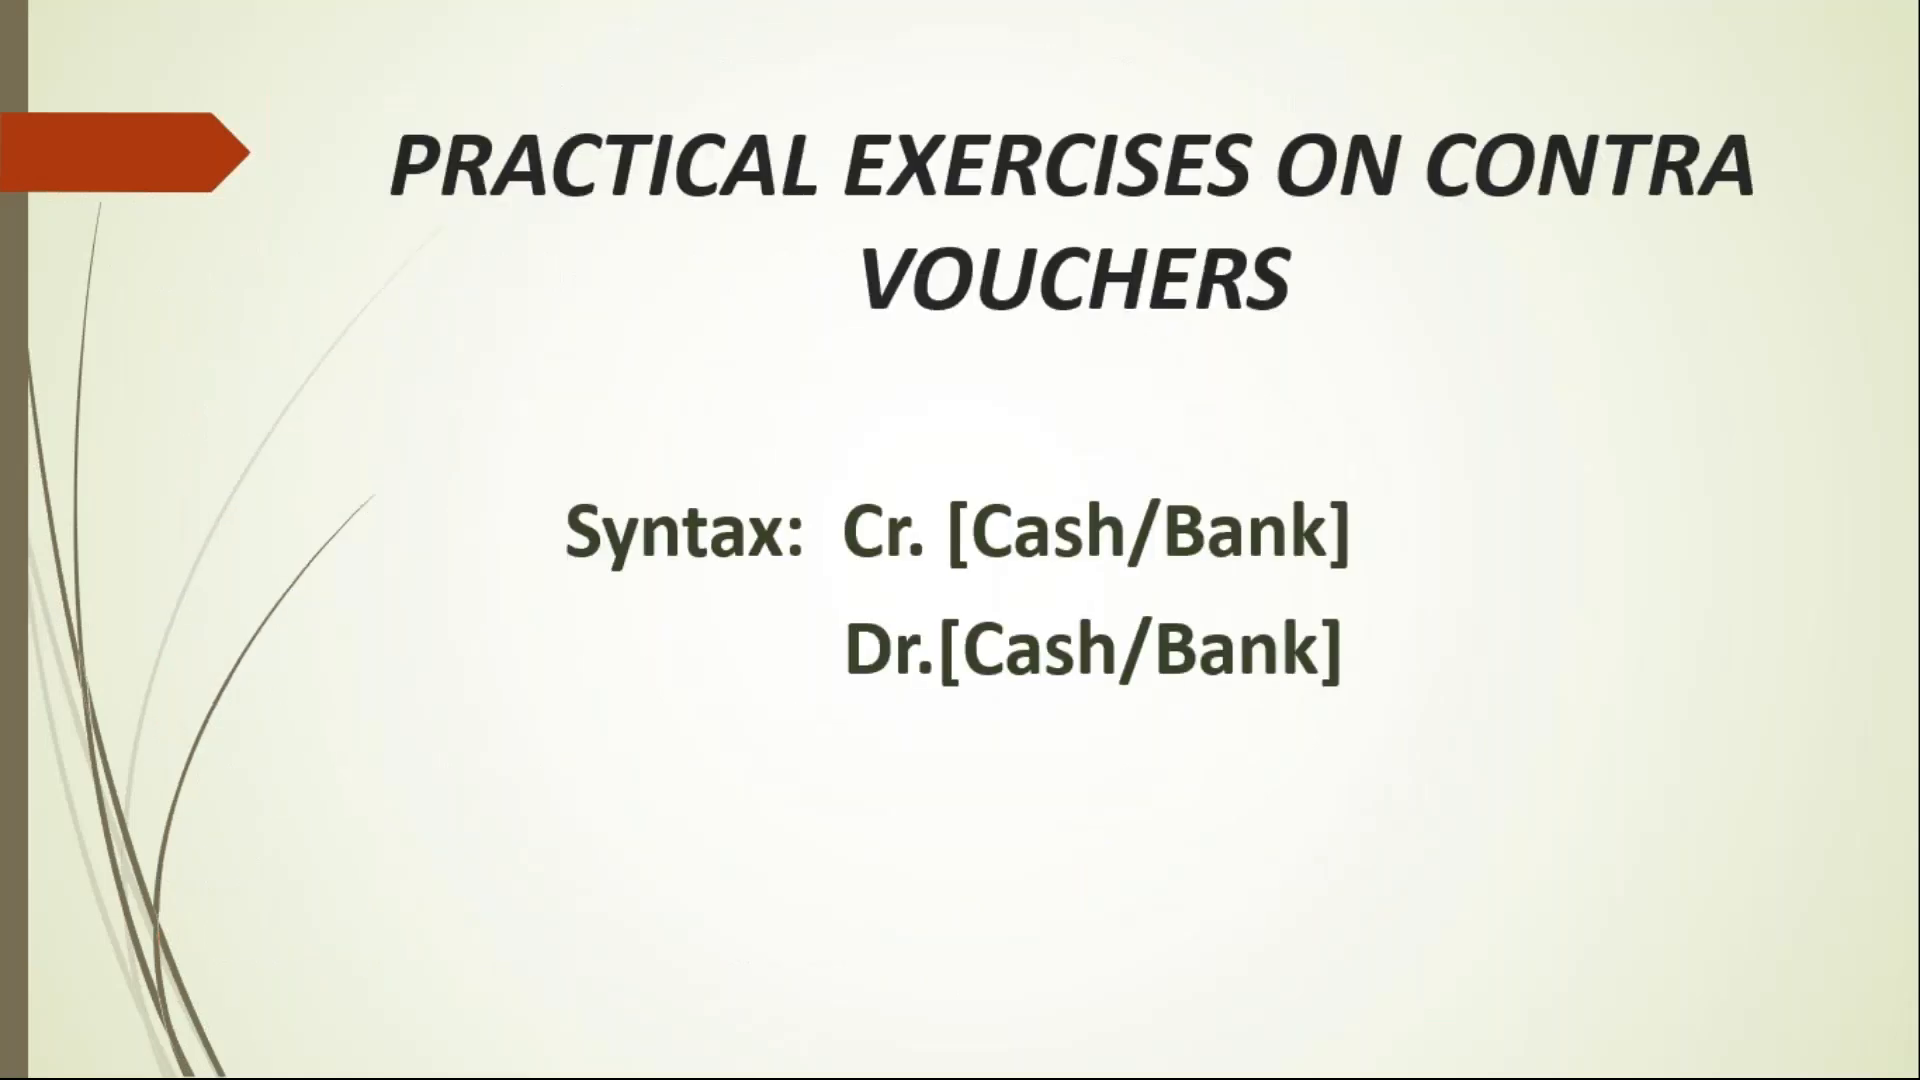
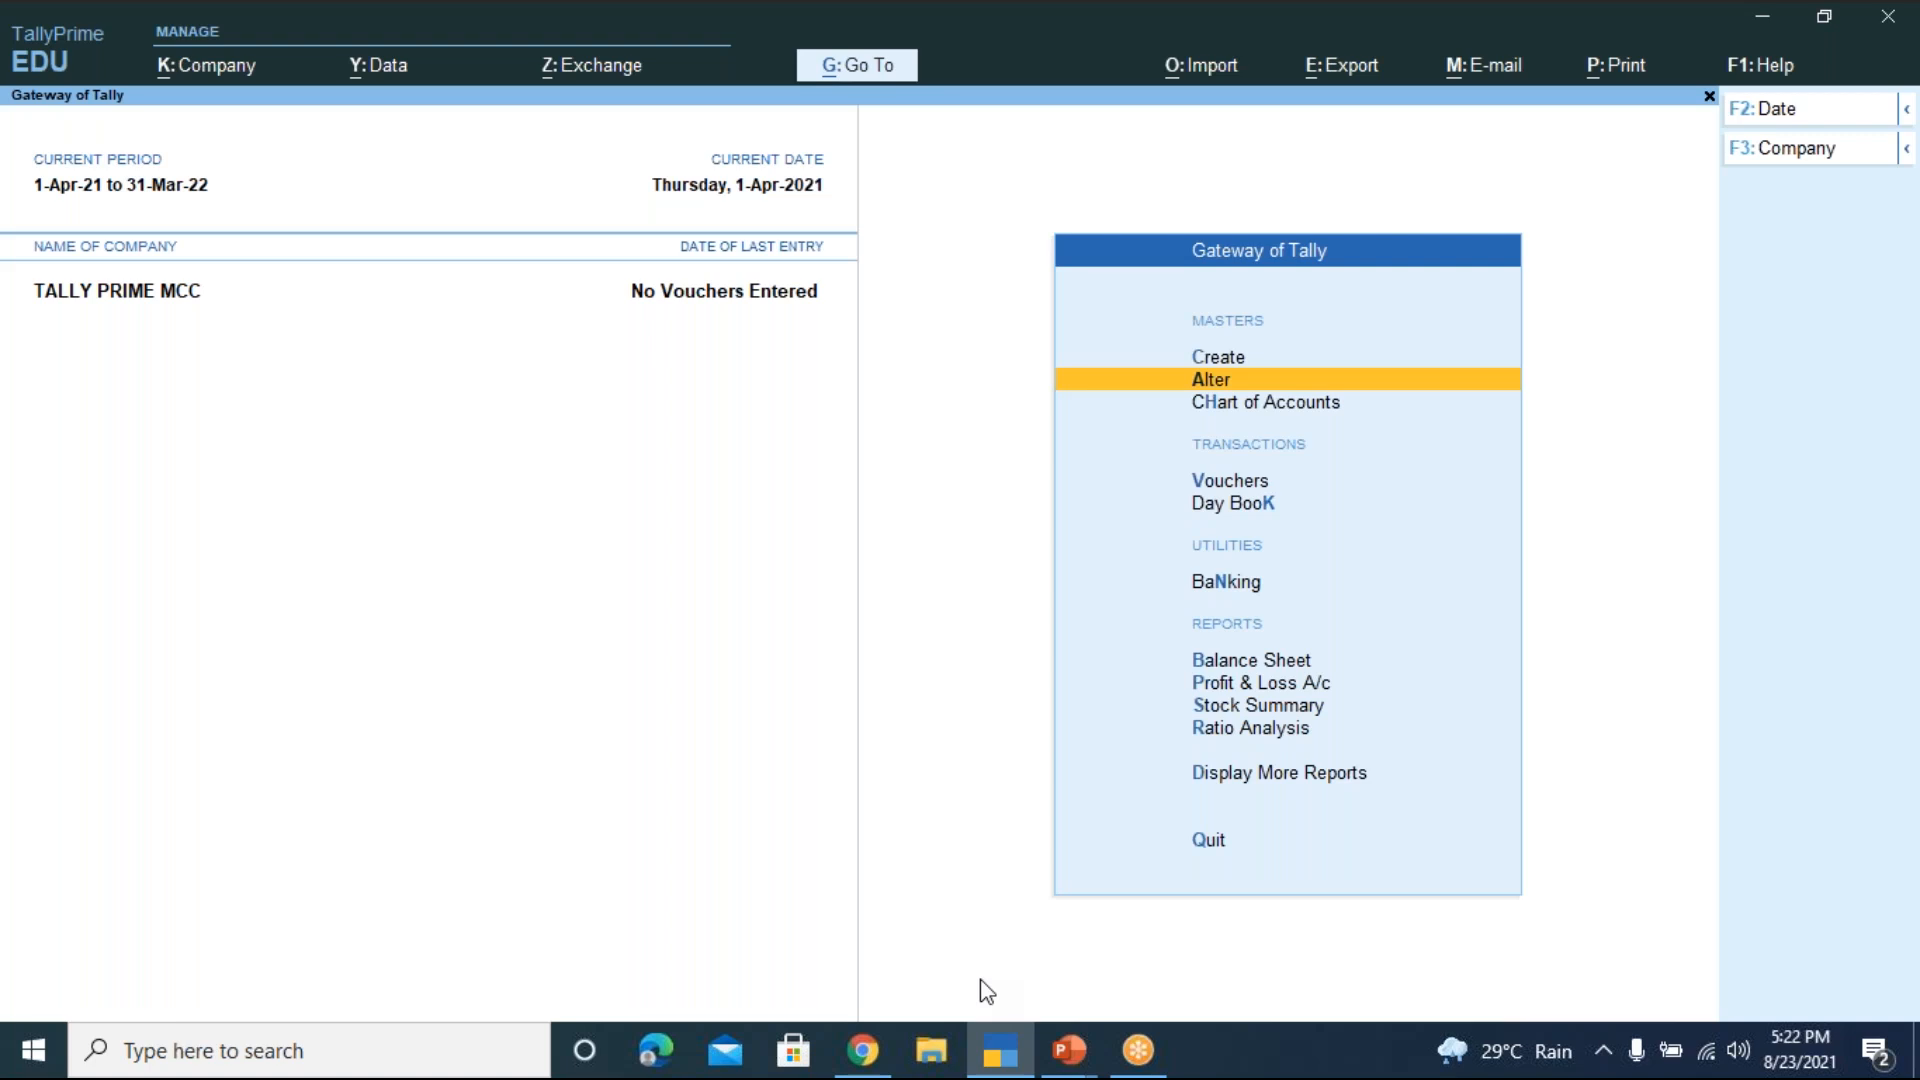
From TallyPrime's Gateway of Tally, open voucher entry and switch the new voucher to the Contra type
{"action": "key", "text": "Escape"}
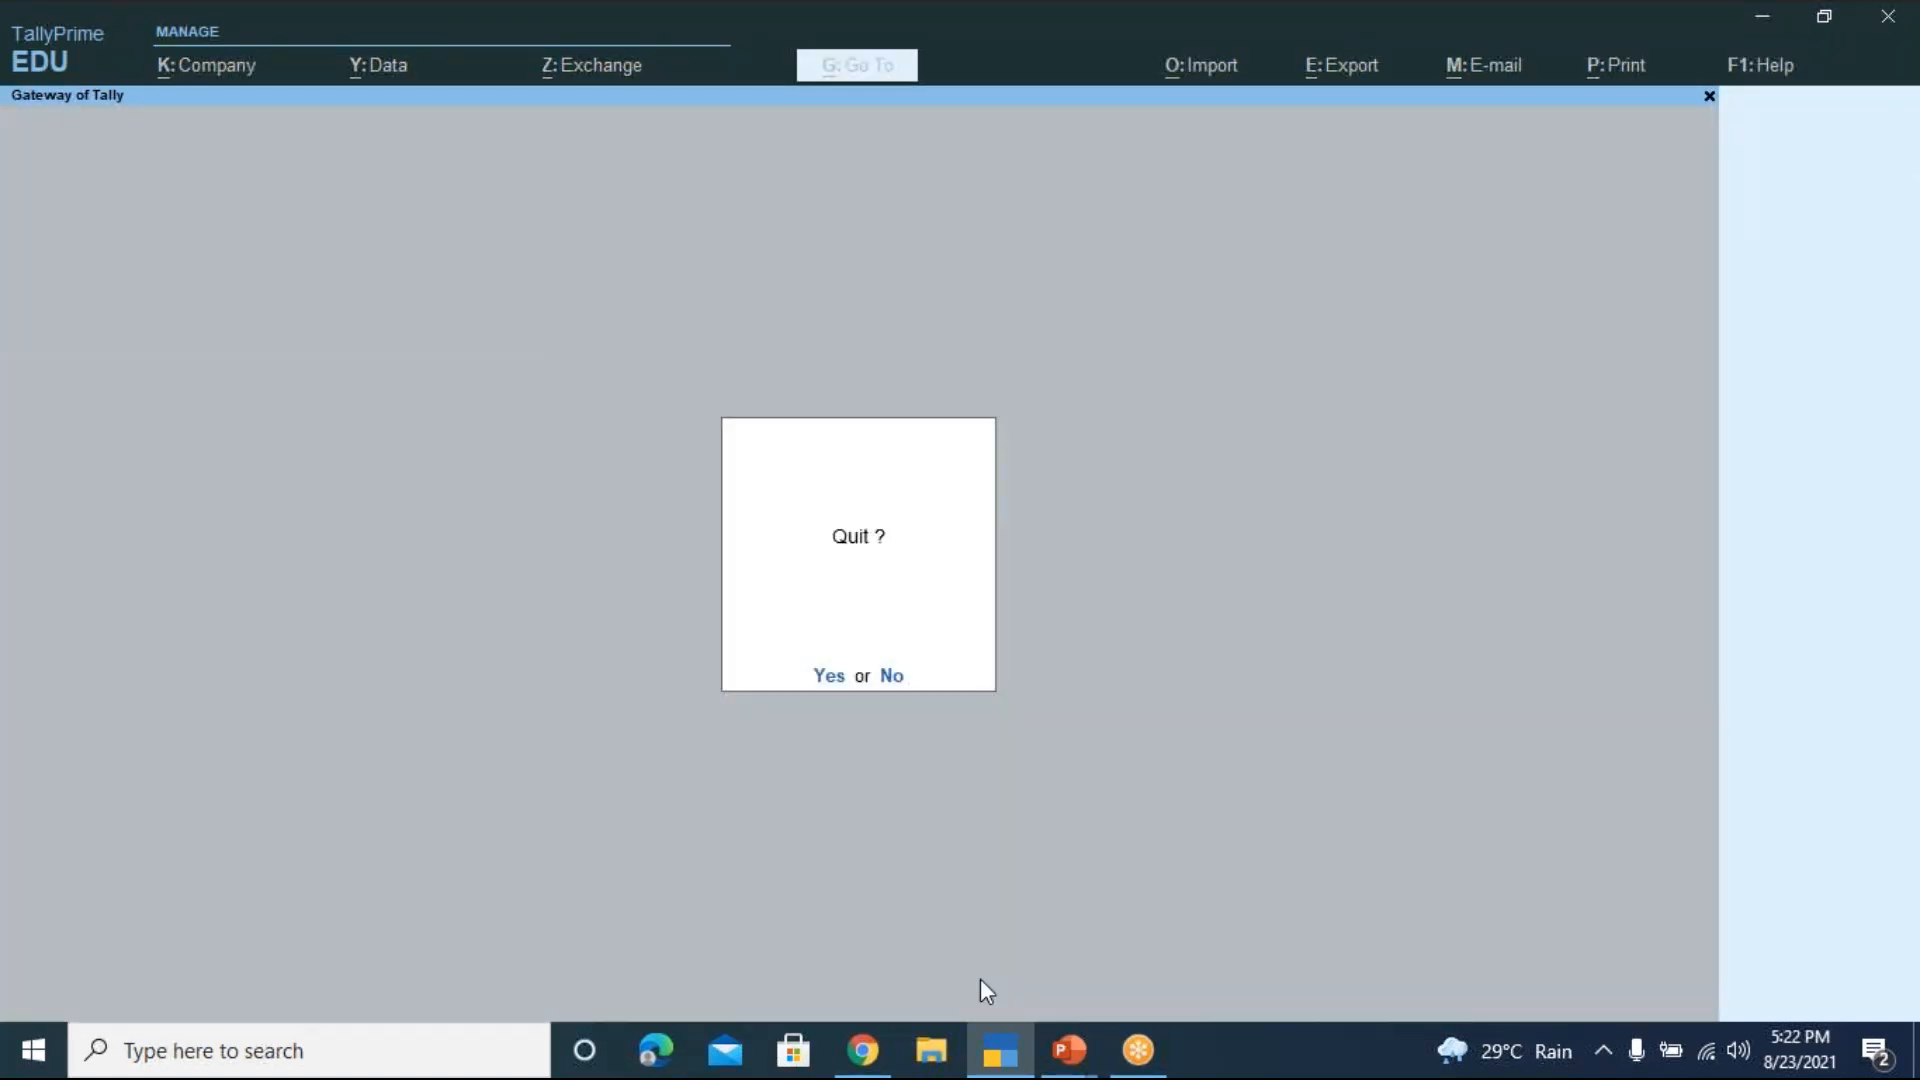
{"action": "key", "text": "n"}
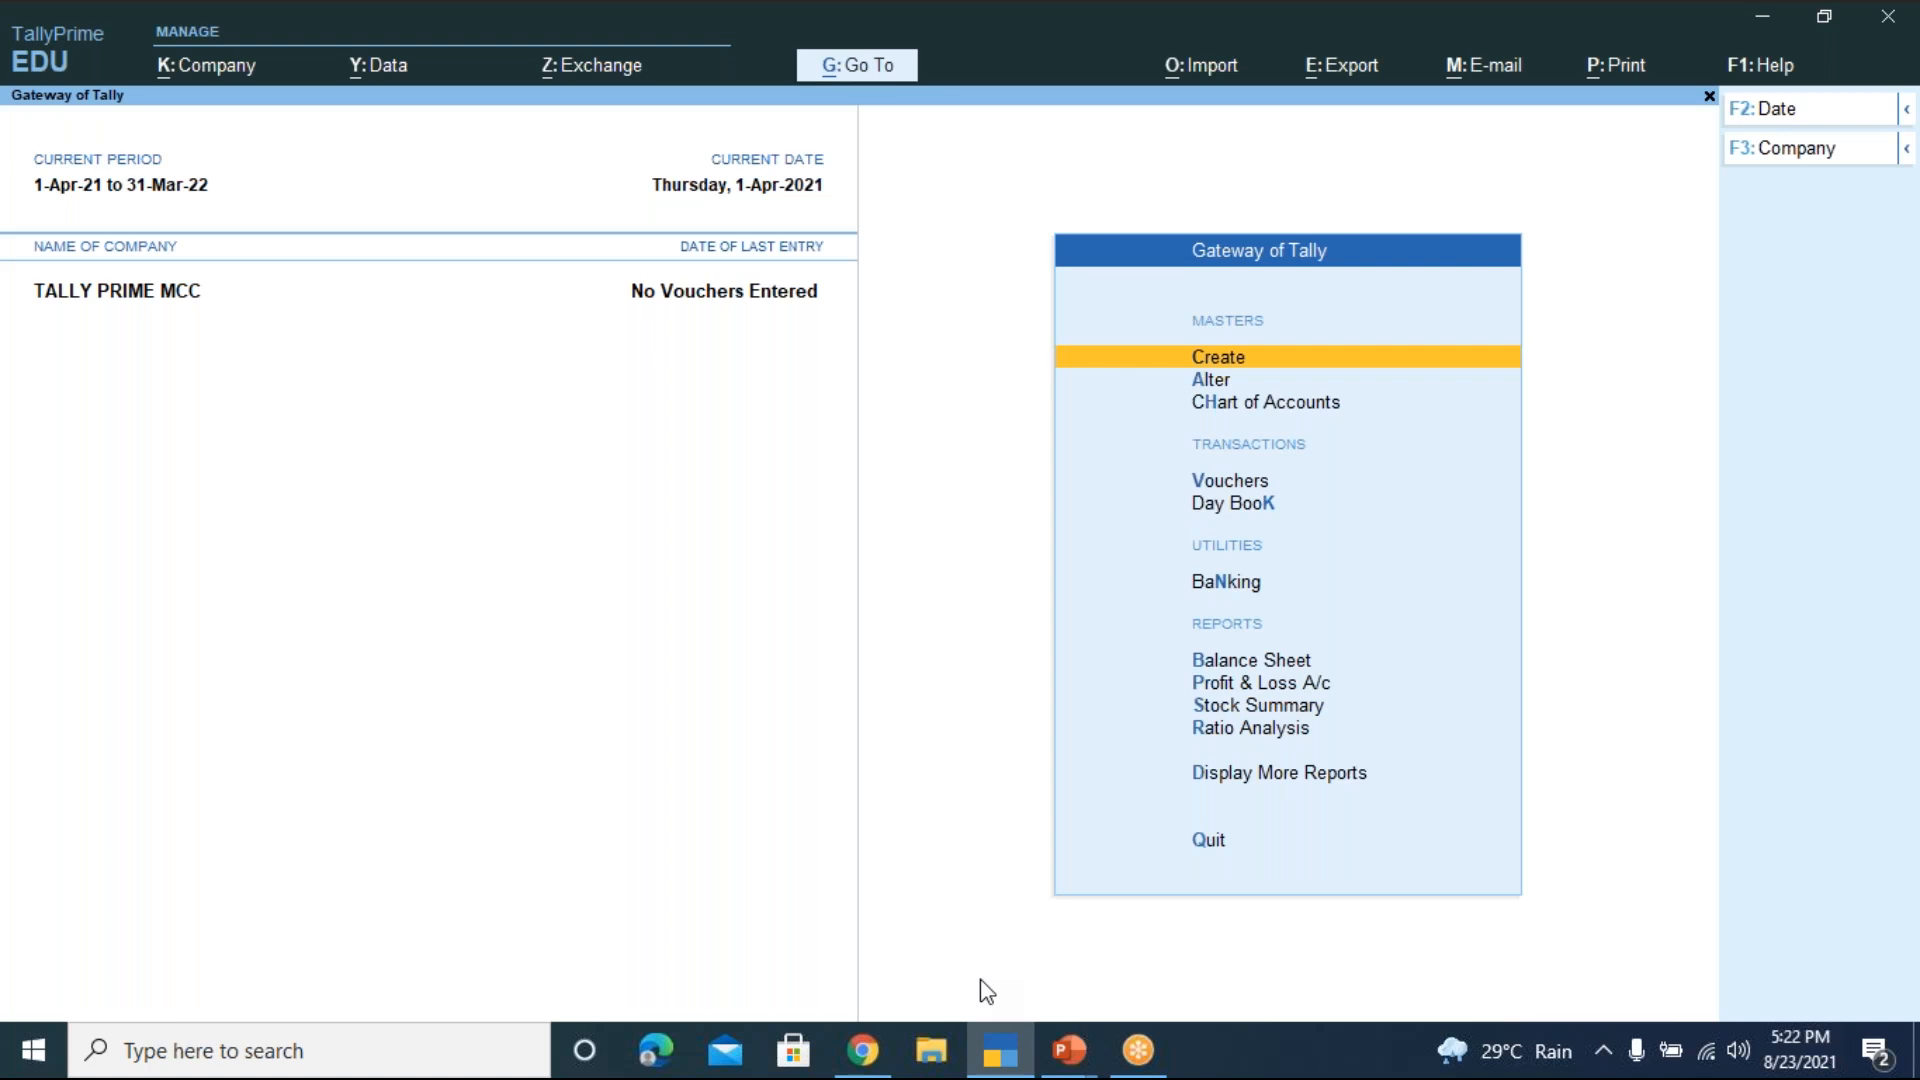
{"action": "key", "text": "Down"}
{"action": "key", "text": "Down"}
{"action": "key", "text": "Down"}
{"action": "key", "text": "Down"}
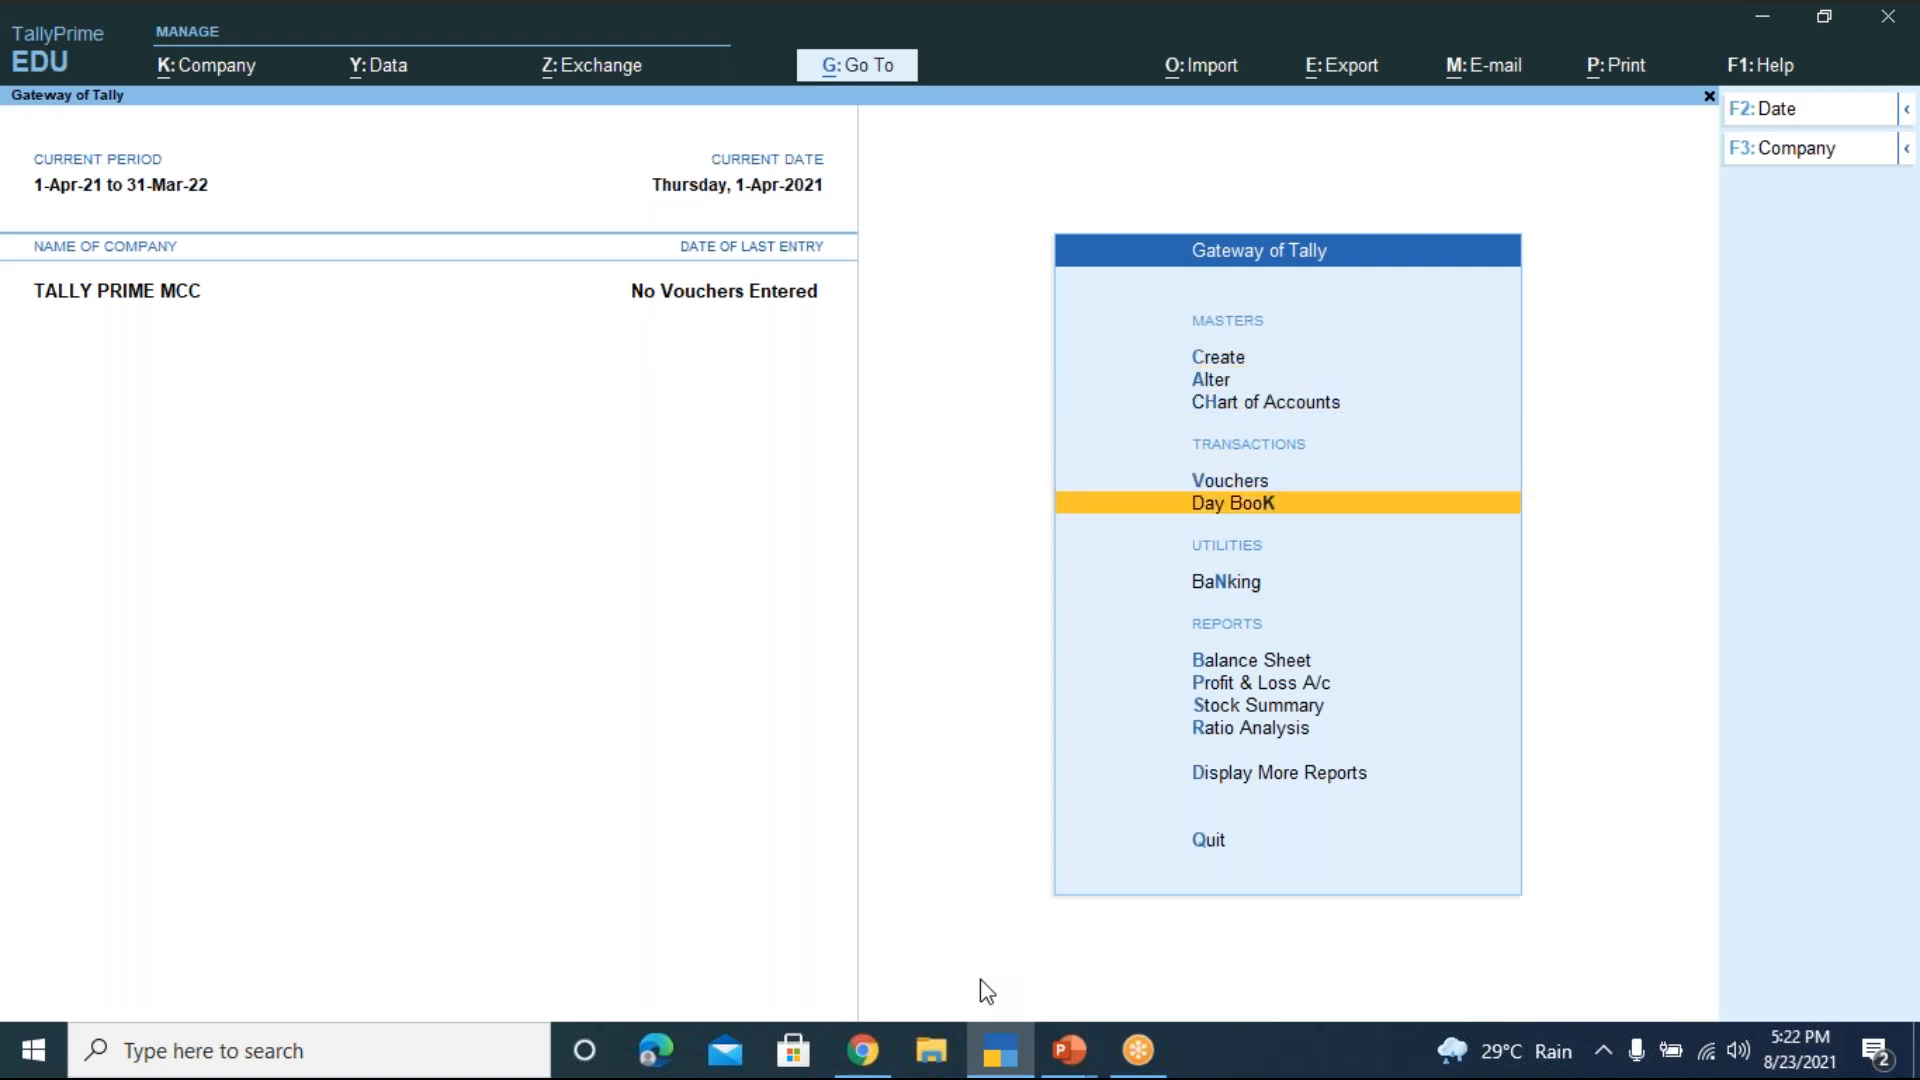
{"action": "key", "text": "Up"}
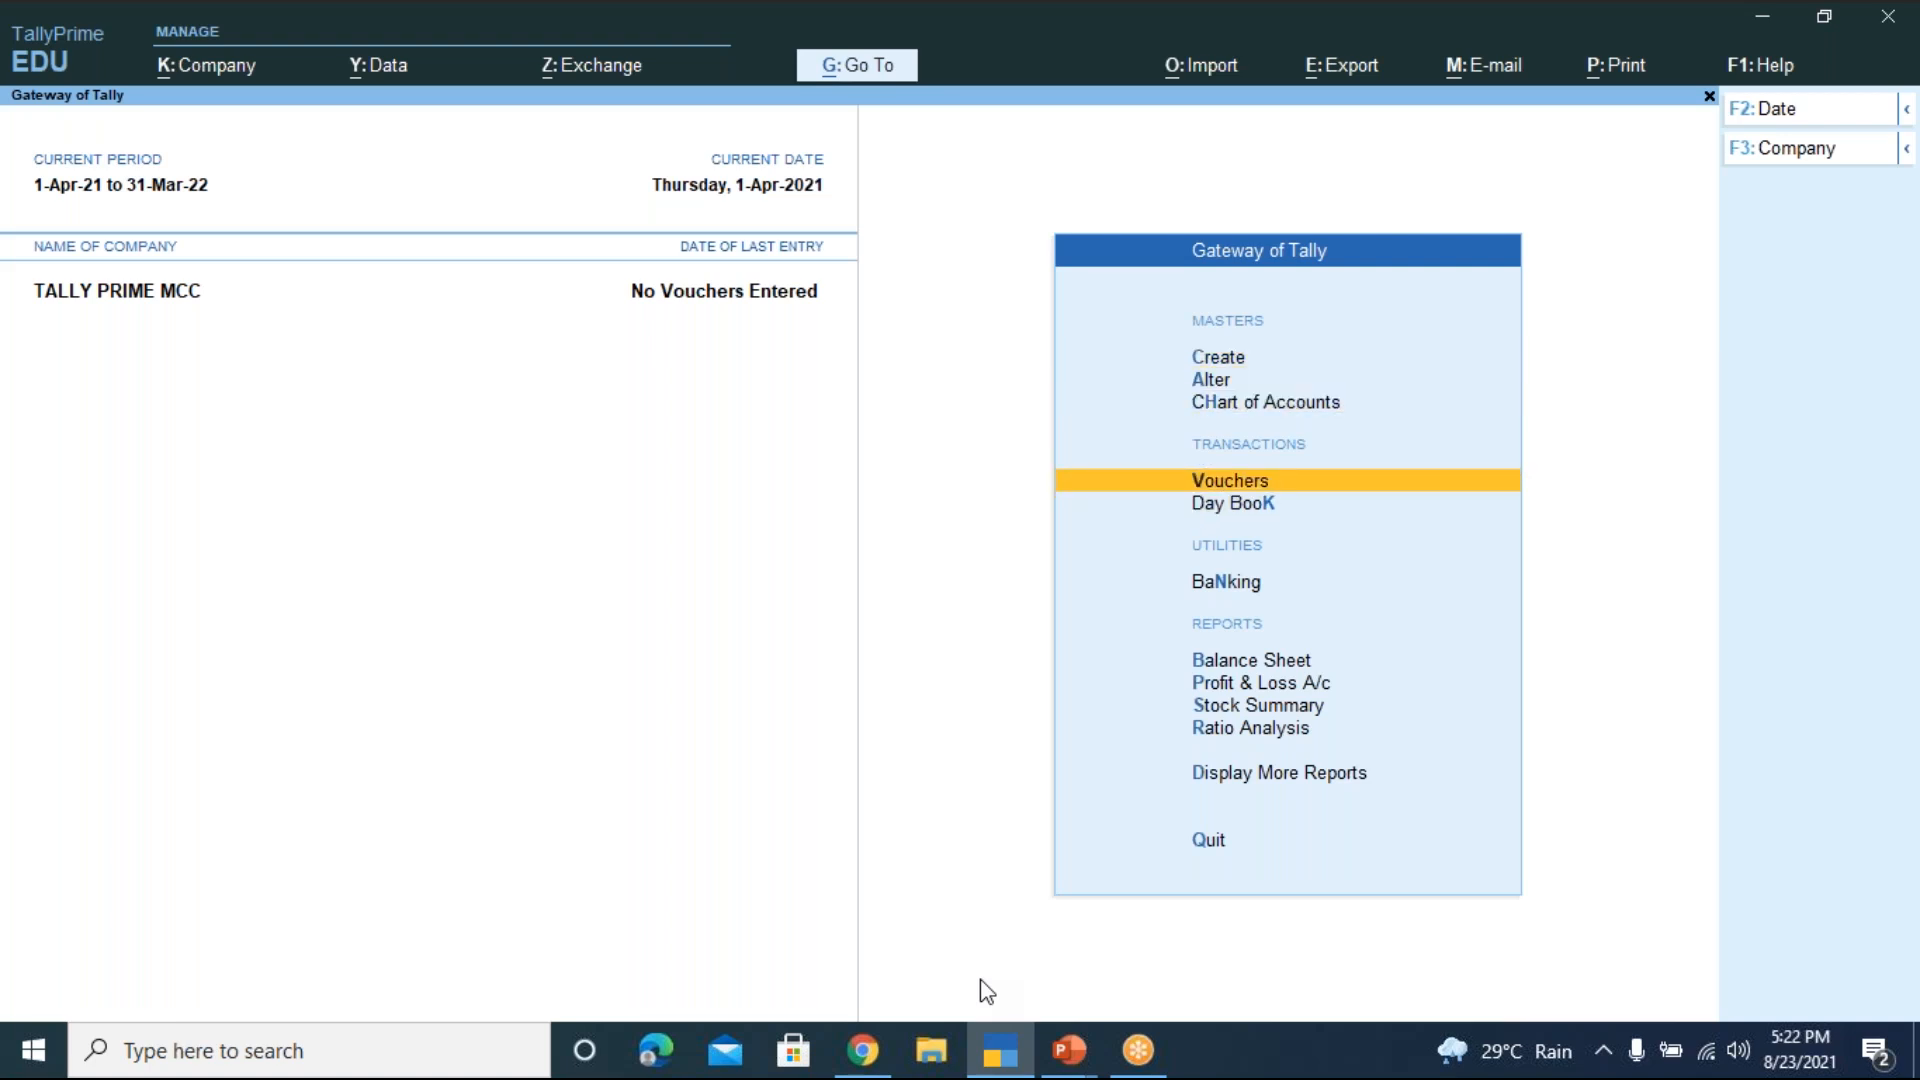
{"action": "key", "text": "Return"}
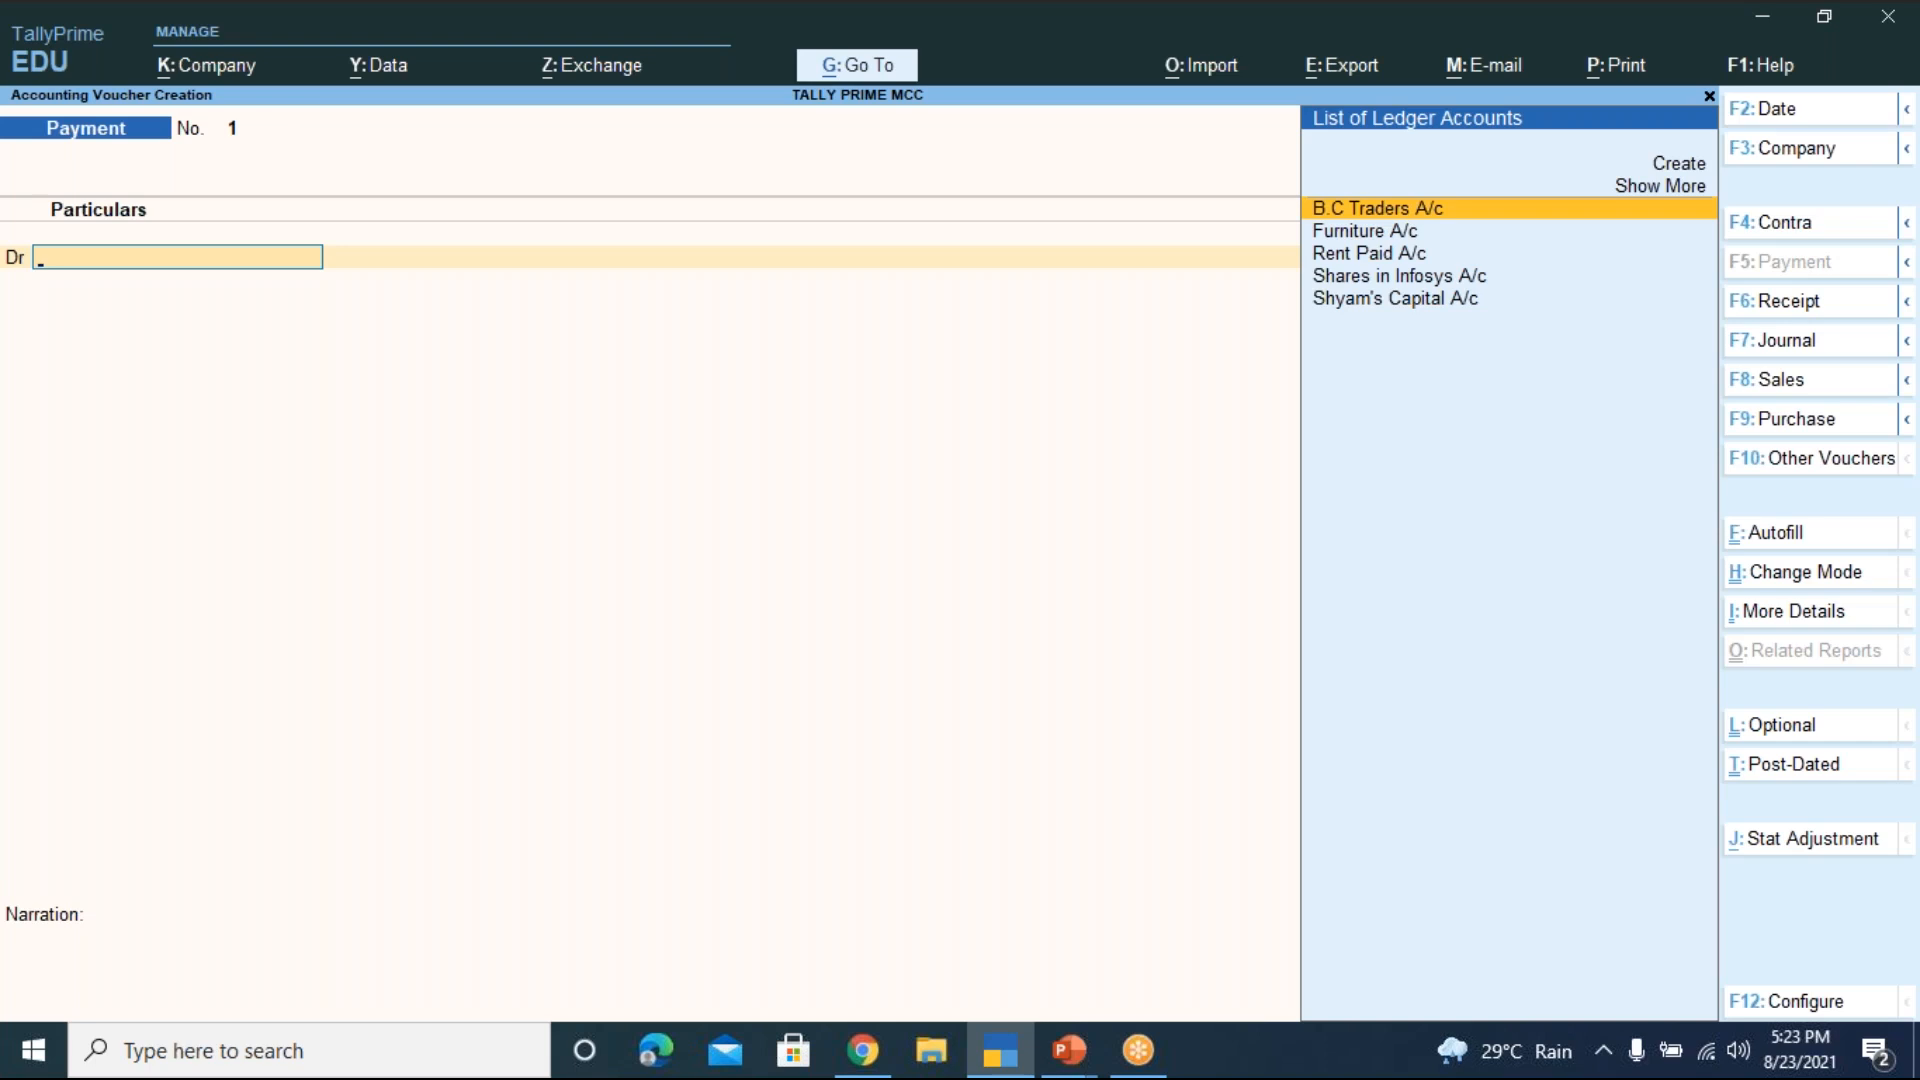
{"action": "key", "text": "F4"}
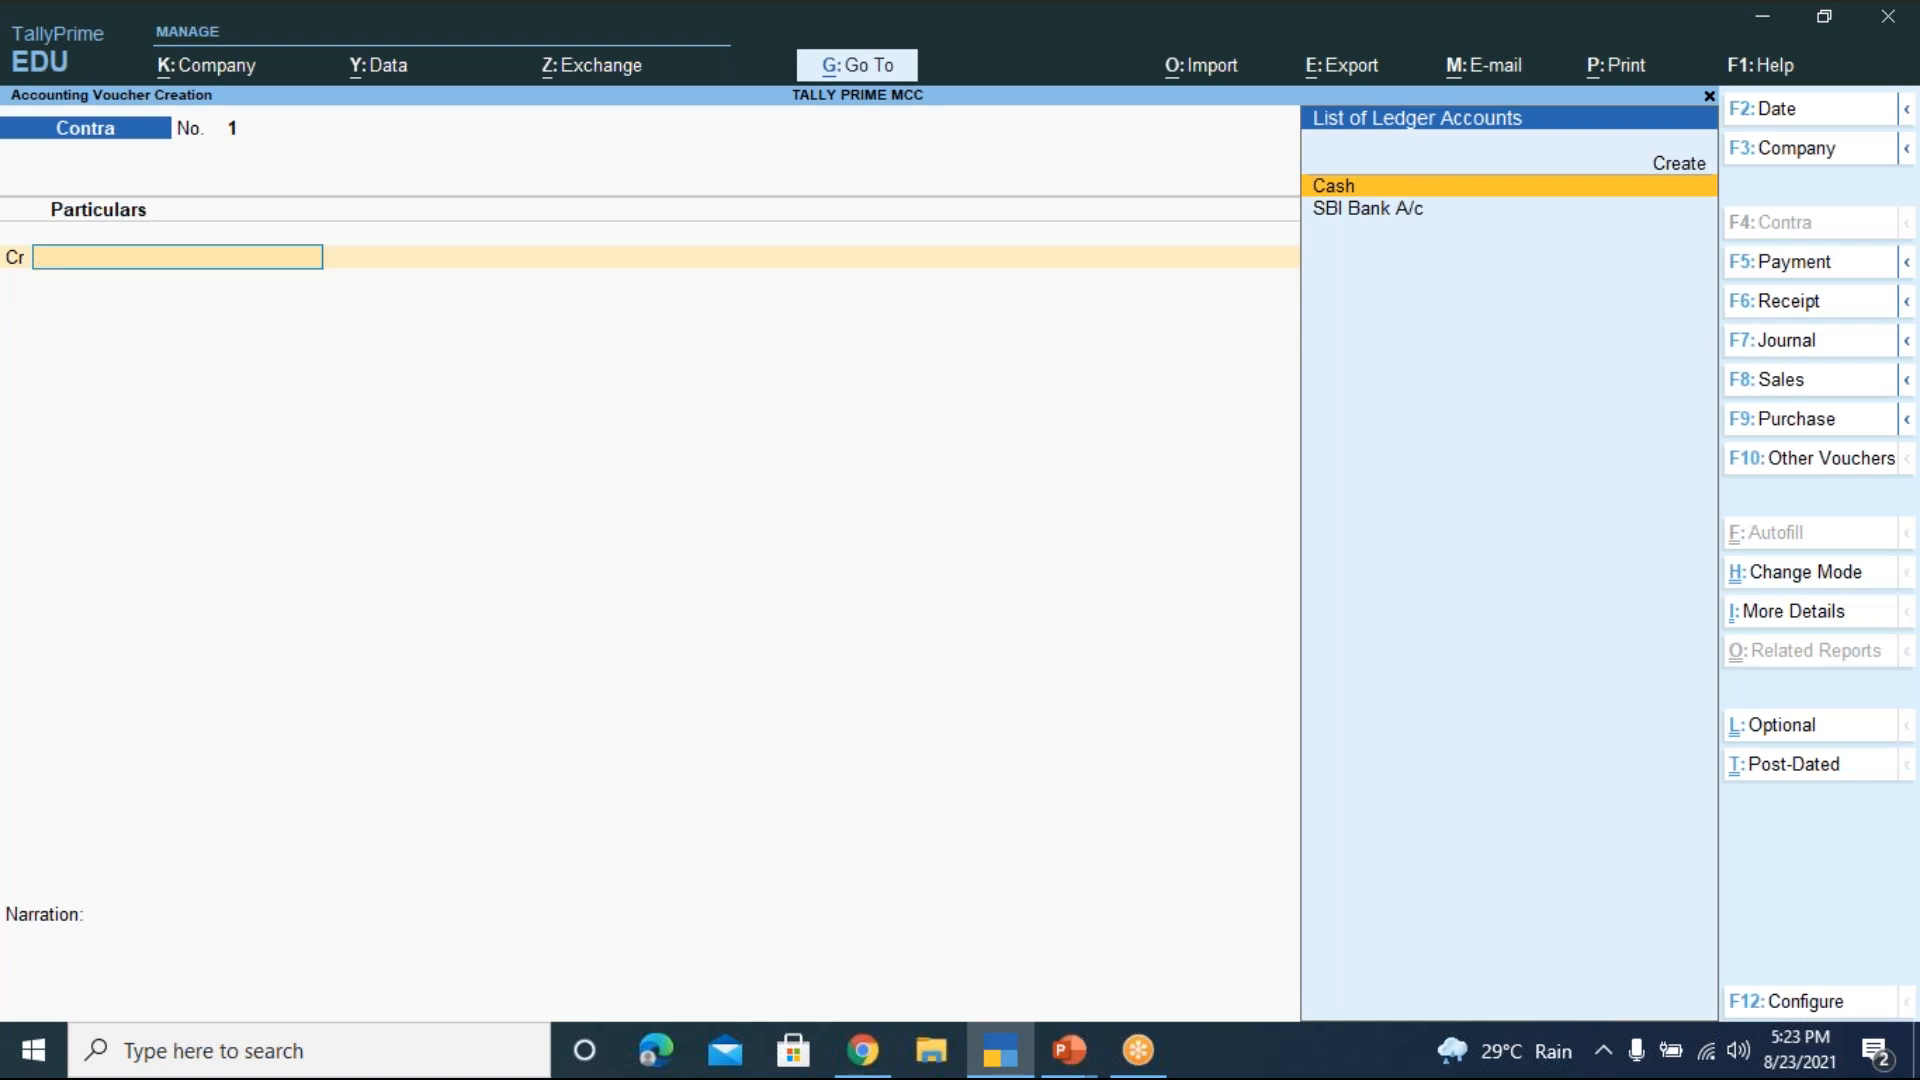
Set the Contra voucher's entry mode to Double Entry
{"action": "key", "text": "ctrl+h"}
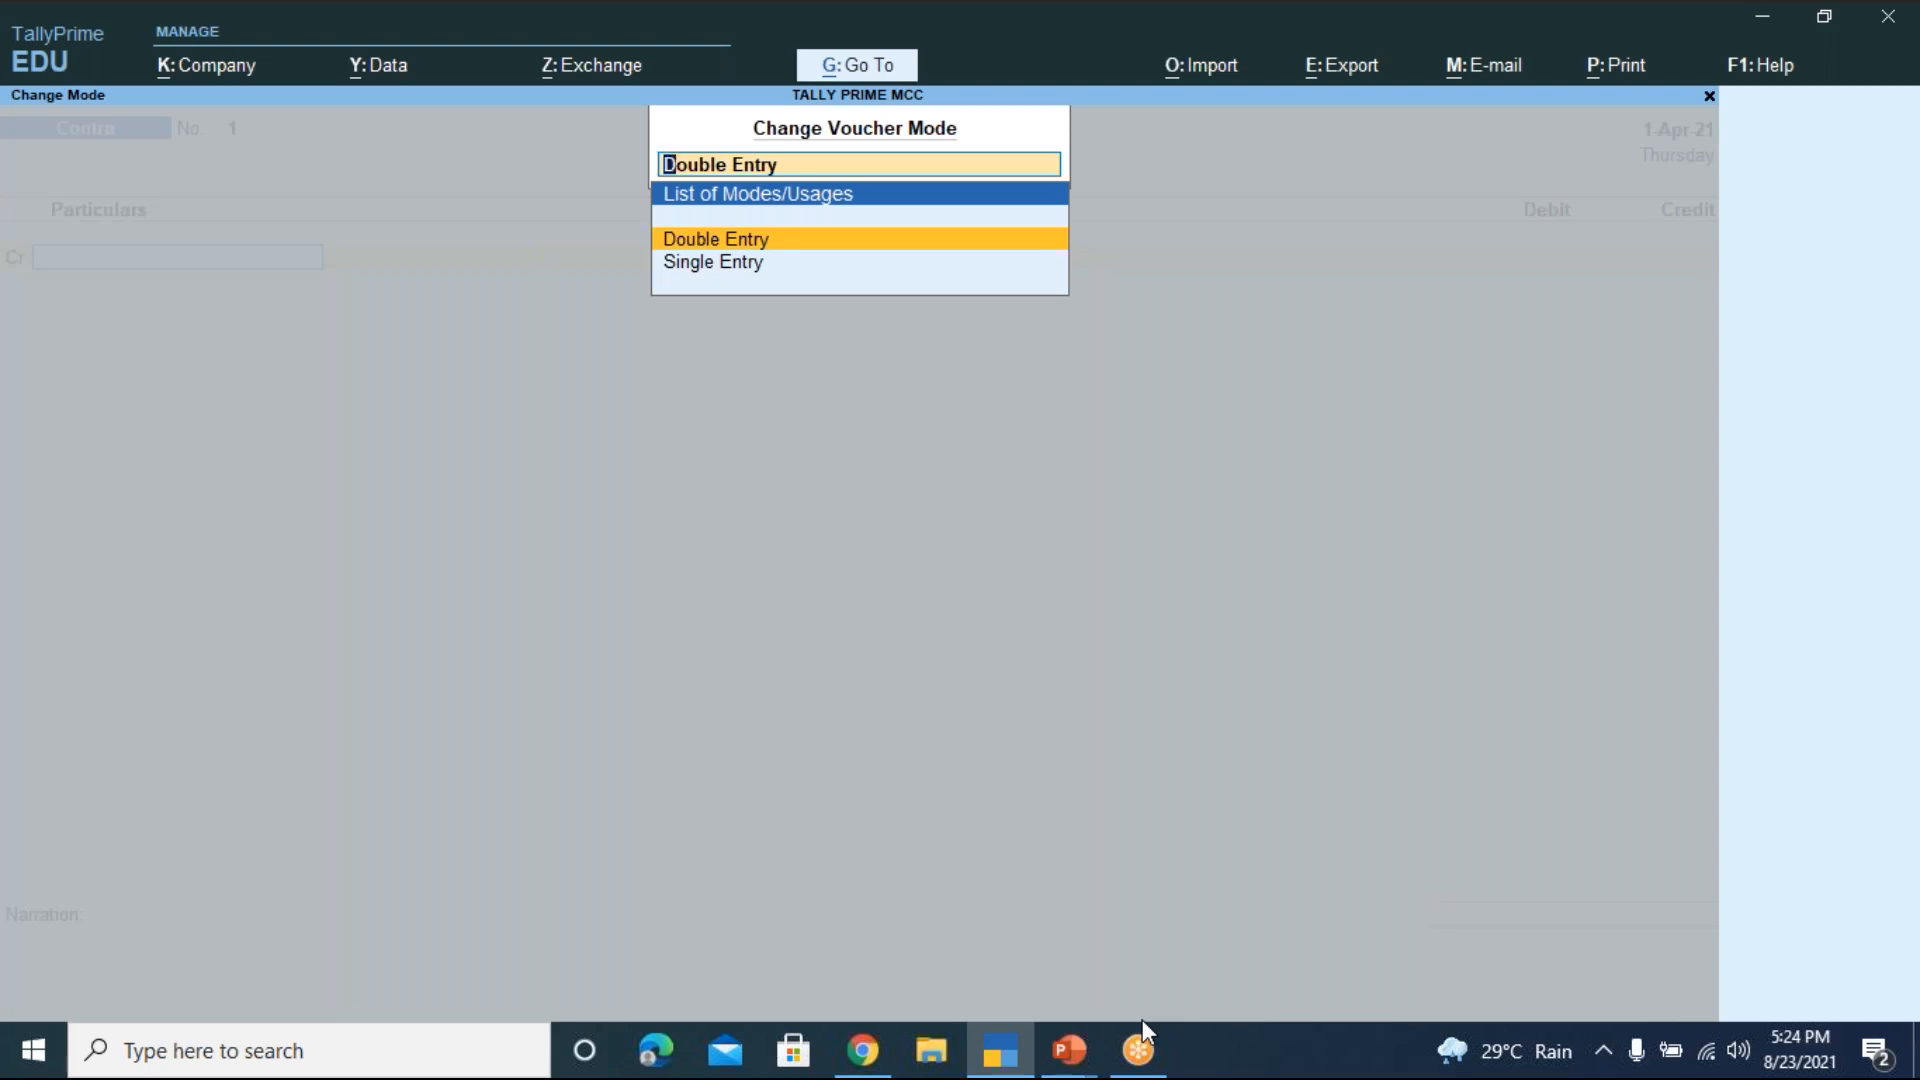
{"action": "key", "text": "Return"}
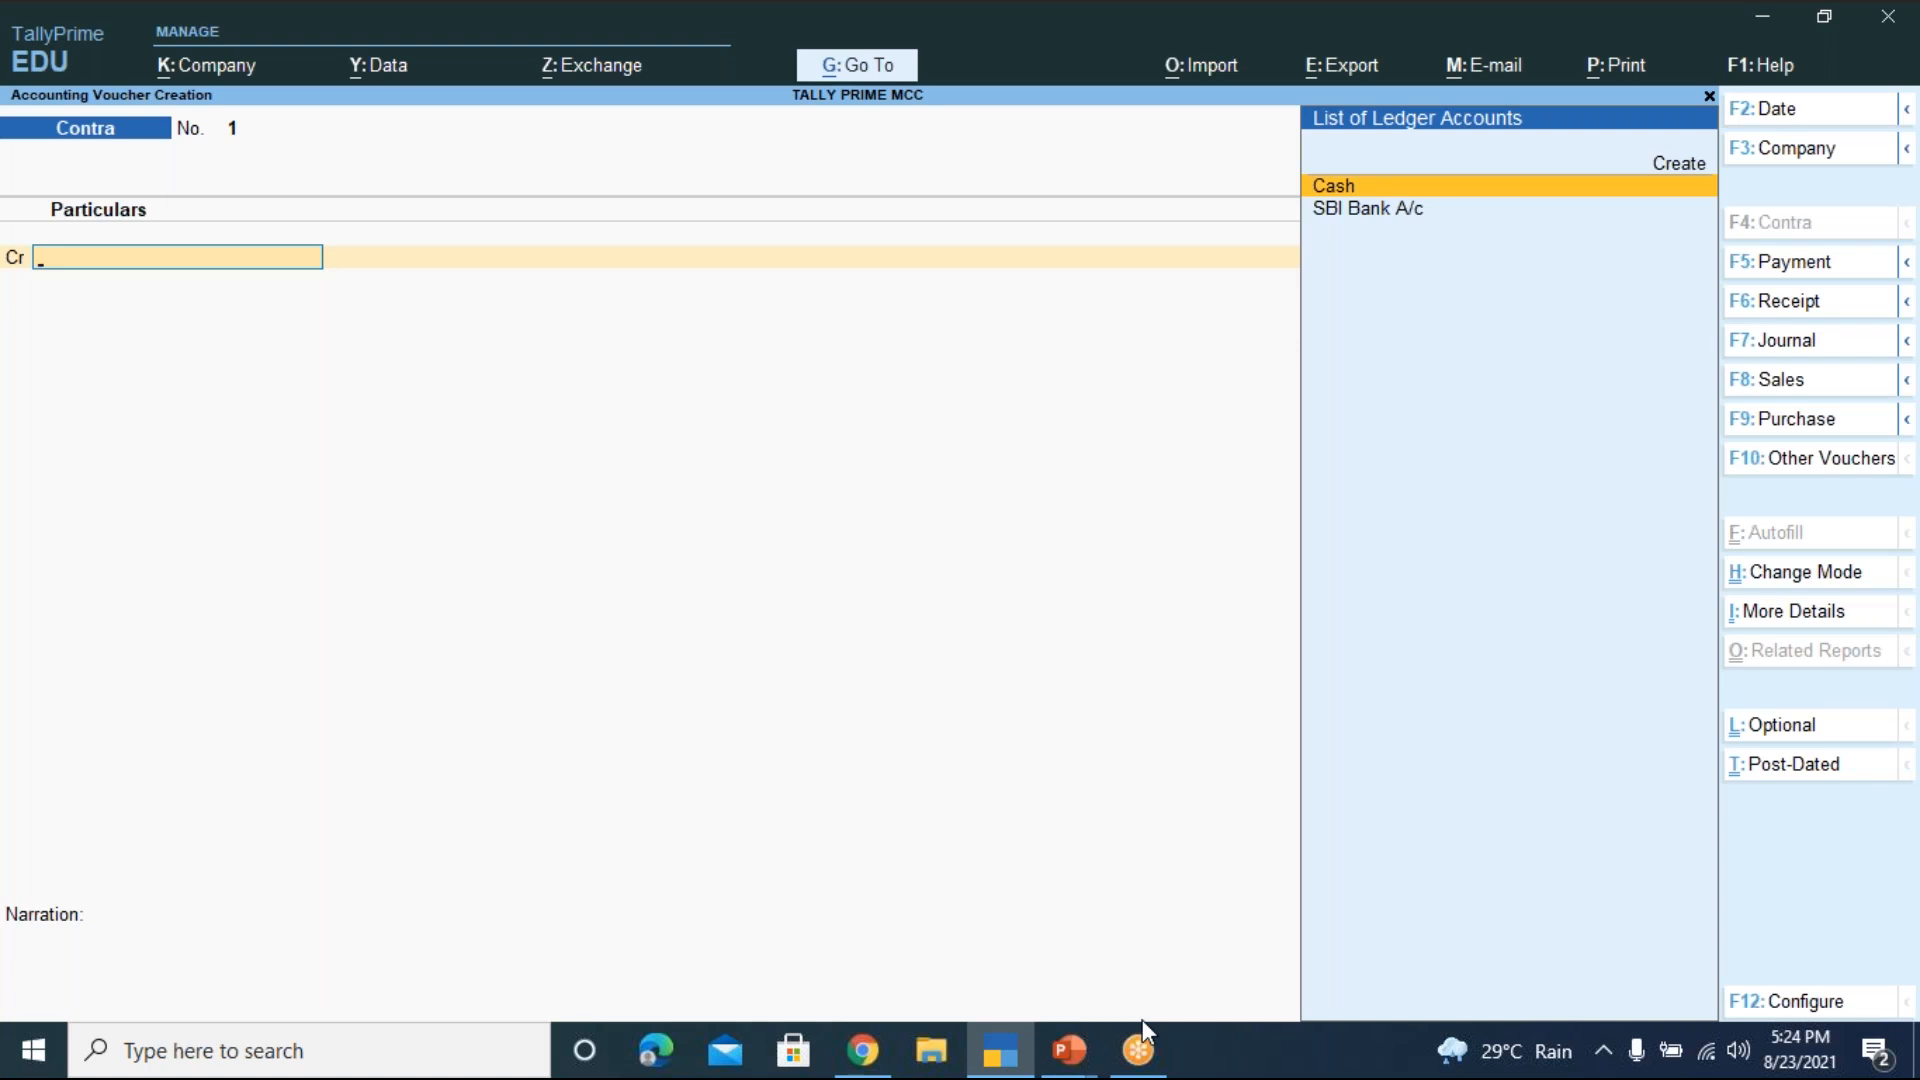
{"action": "key", "text": "ctrl+h"}
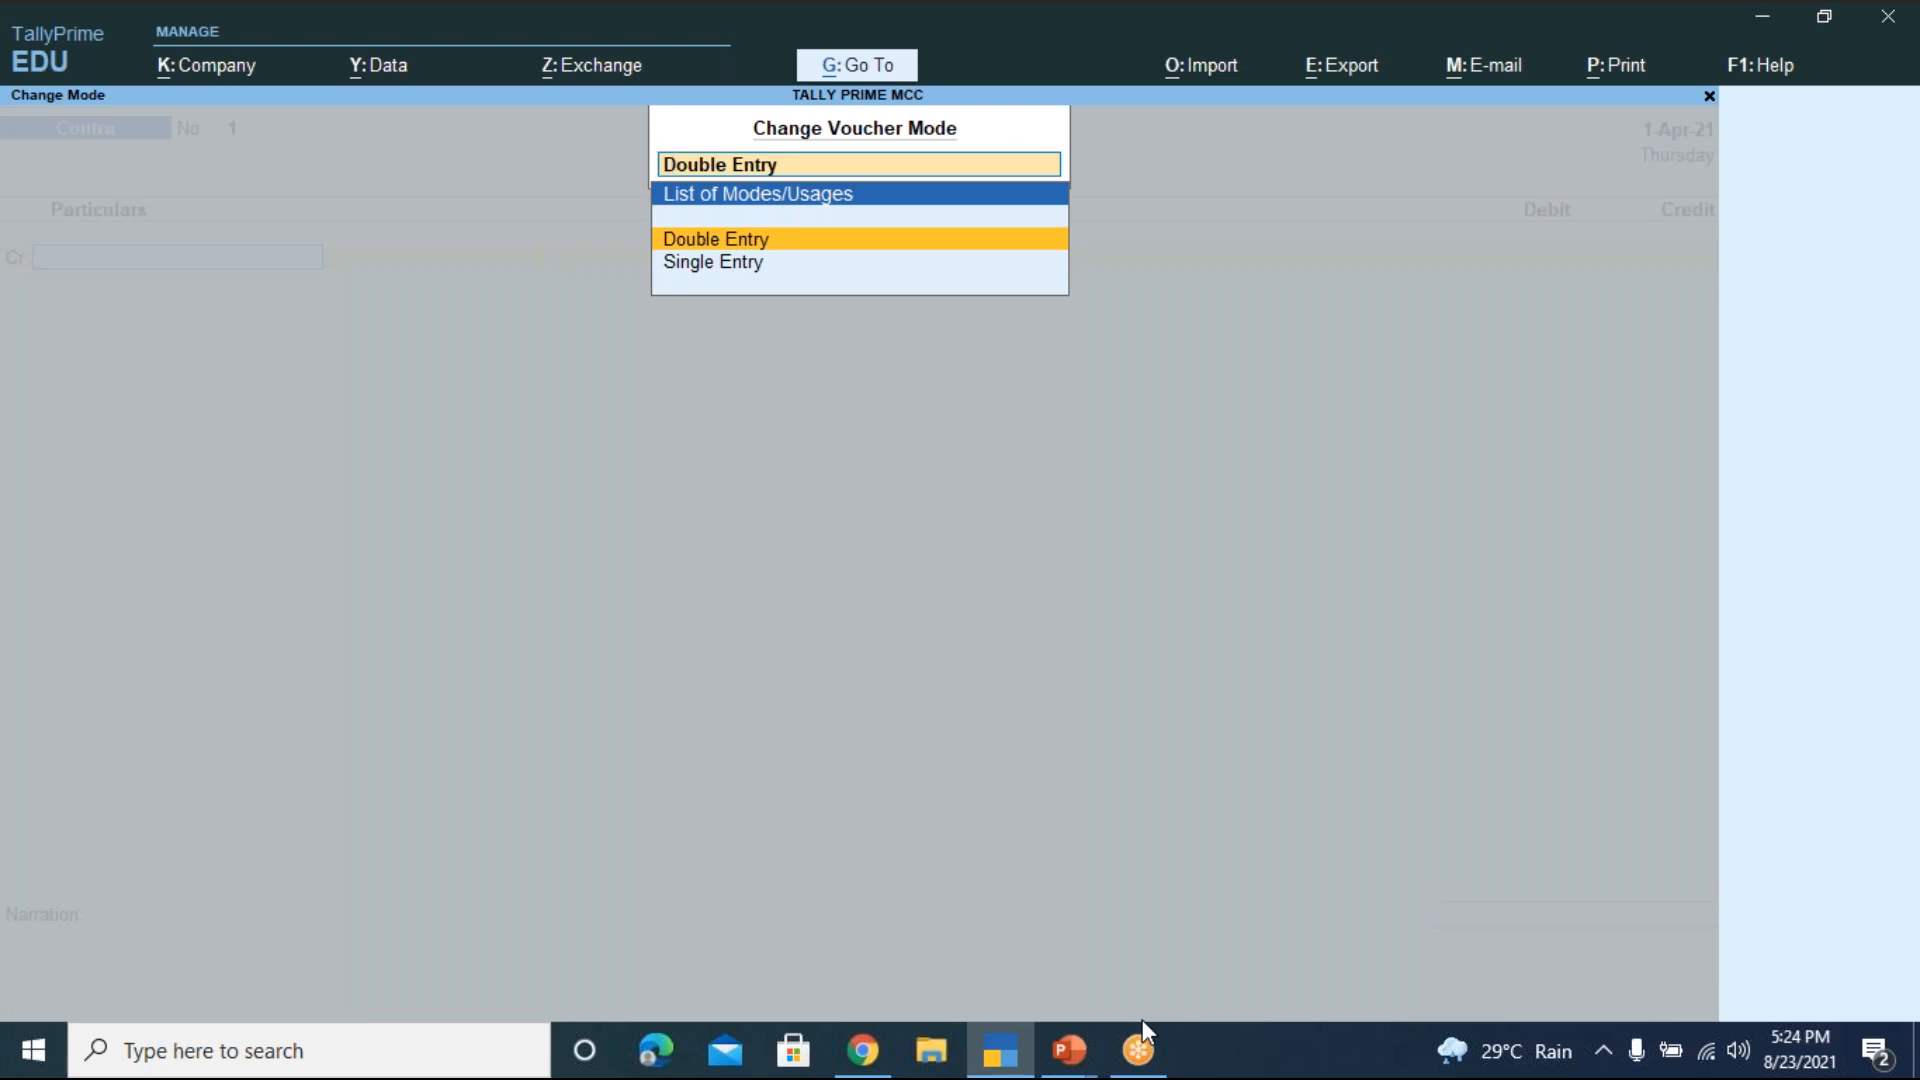
{"action": "key", "text": "Return"}
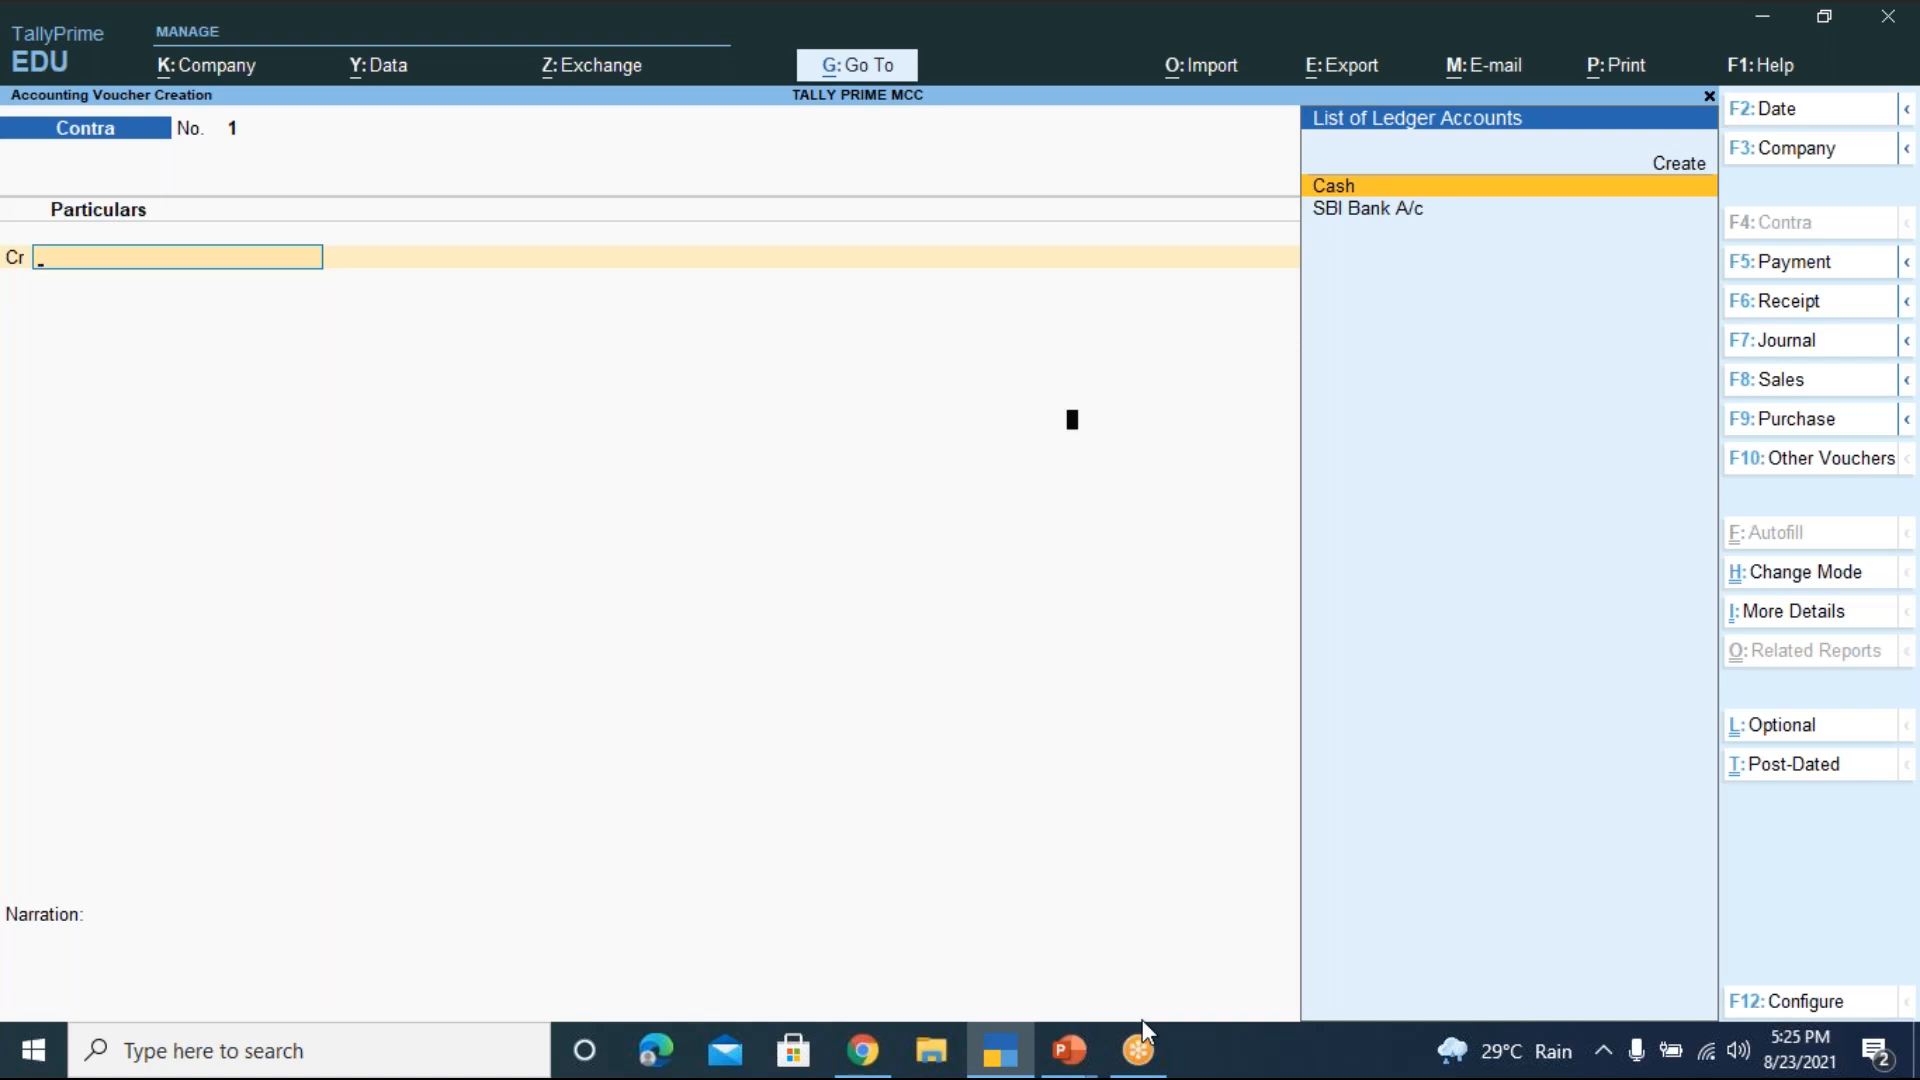
Review the general and bank detail options in the Contra voucher's configuration and accept them
{"action": "key", "text": "F12"}
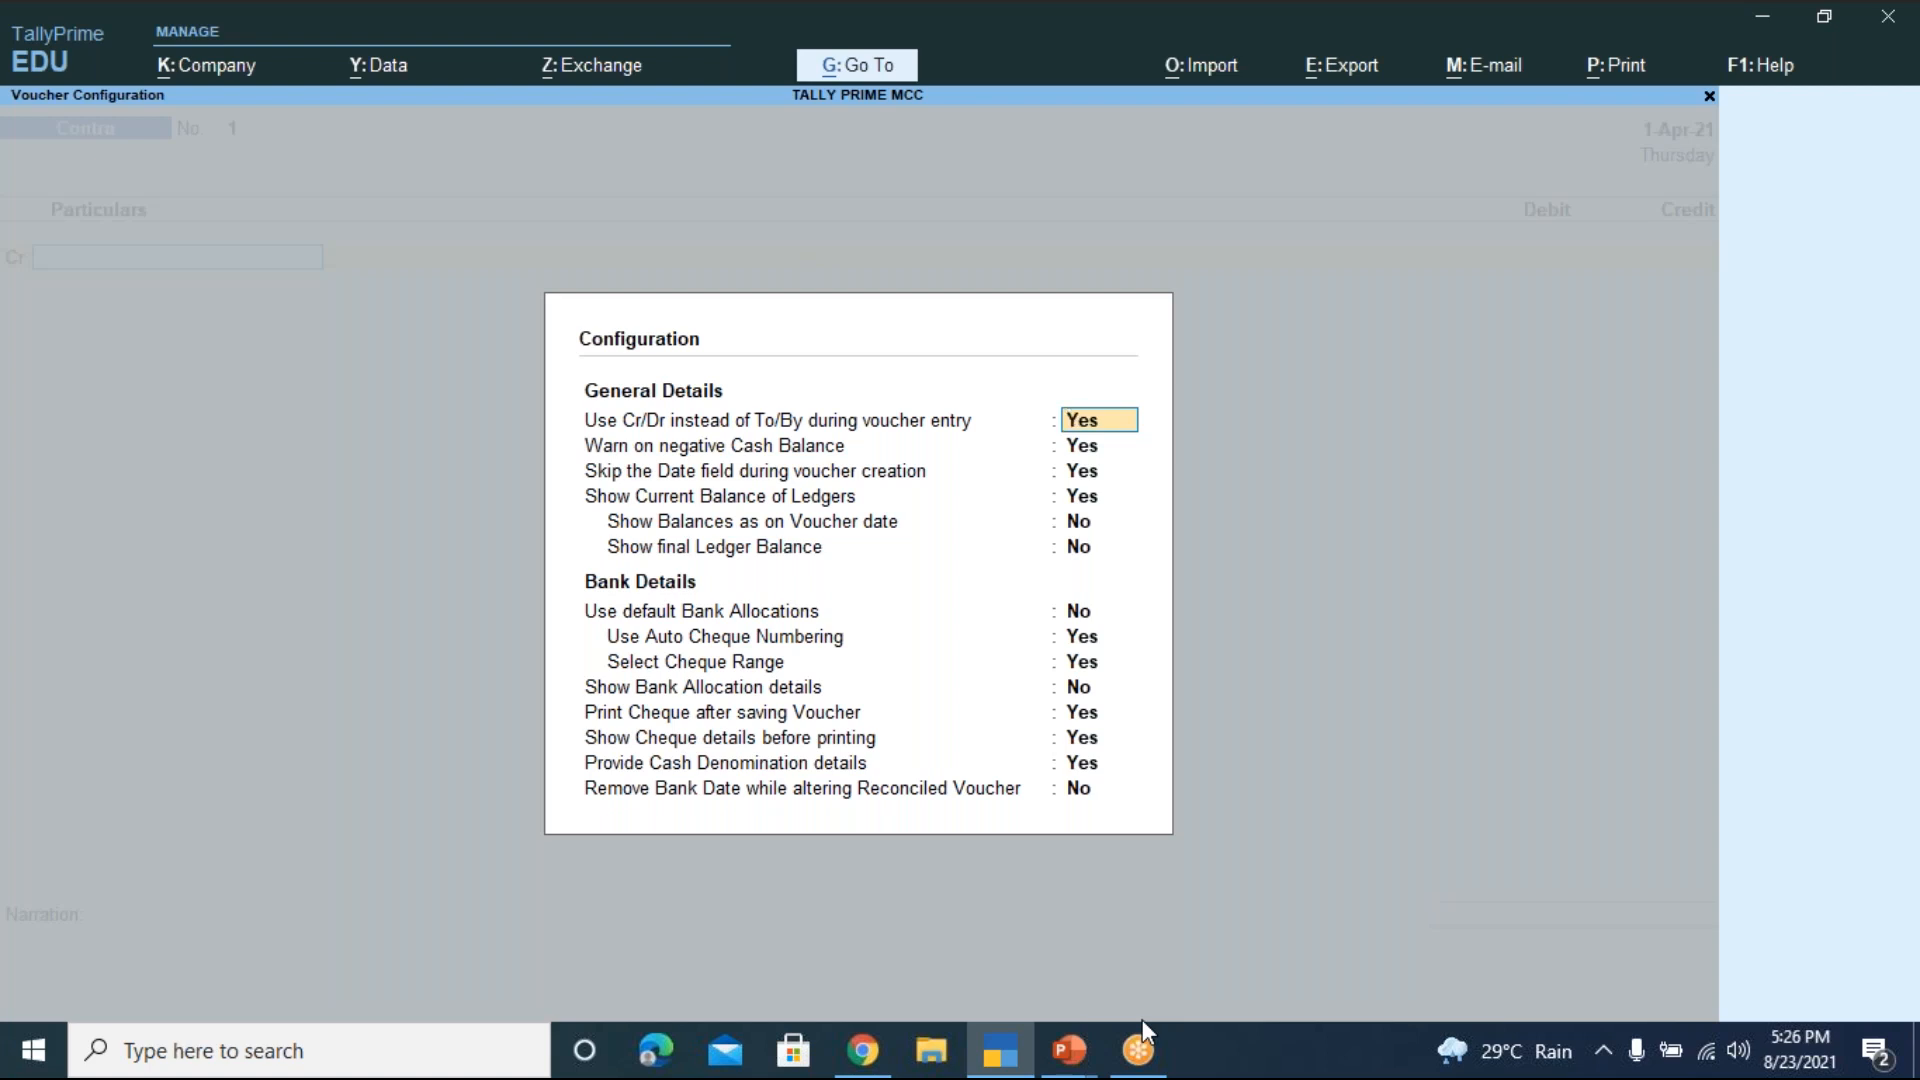
{"action": "key", "text": "Down"}
{"action": "key", "text": "Down"}
{"action": "key", "text": "Down"}
{"action": "key", "text": "Down"}
{"action": "key", "text": "Down"}
{"action": "key", "text": "Down"}
{"action": "key", "text": "Down"}
{"action": "key", "text": "Down"}
{"action": "key", "text": "Down"}
{"action": "key", "text": "Down"}
{"action": "key", "text": "Down"}
{"action": "key", "text": "Down"}
{"action": "key", "text": "Down"}
{"action": "key", "text": "Return"}
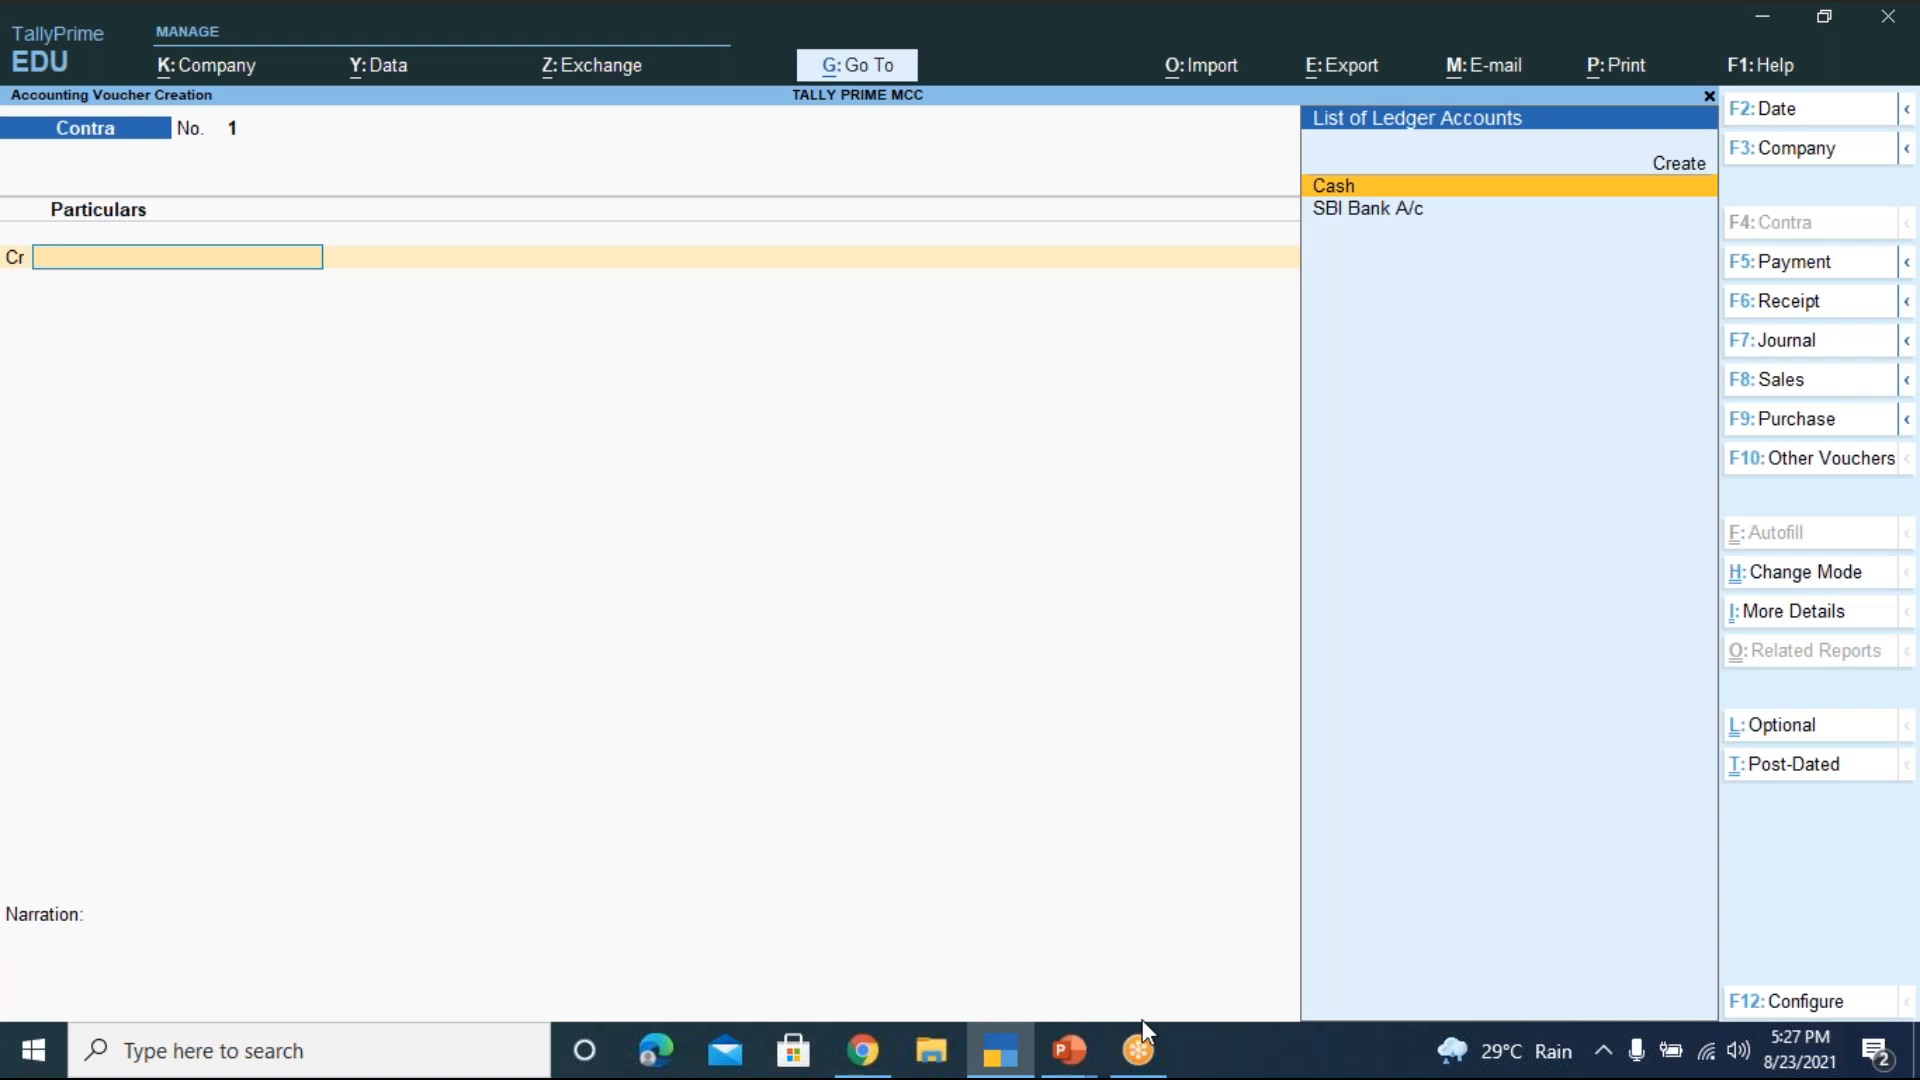
Open the Cash ledger for alteration from the Contra voucher screen without leaving the voucher
{"action": "key", "text": "ctrl"}
{"action": "key", "text": "alt+g"}
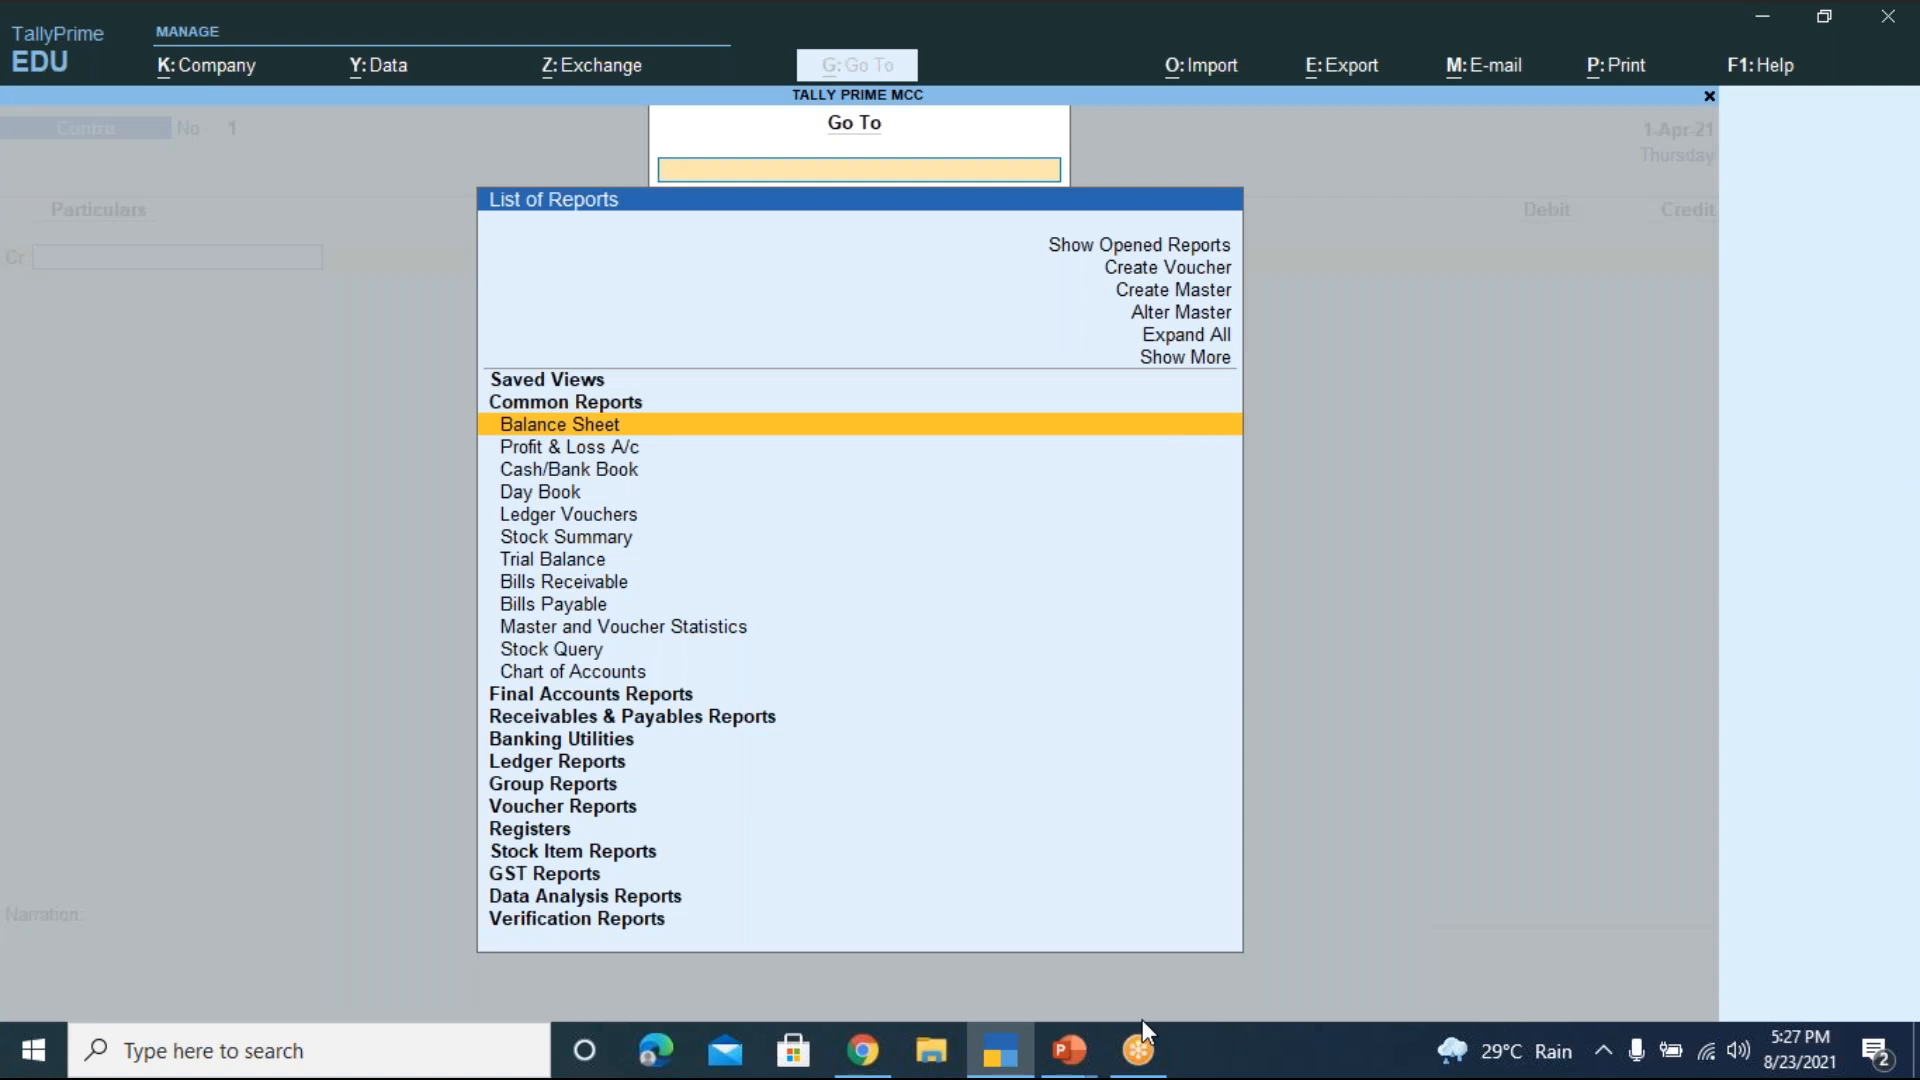
{"action": "key", "text": "Up"}
{"action": "key", "text": "Up"}
{"action": "key", "text": "Up"}
{"action": "key", "text": "Up"}
{"action": "key", "text": "Up"}
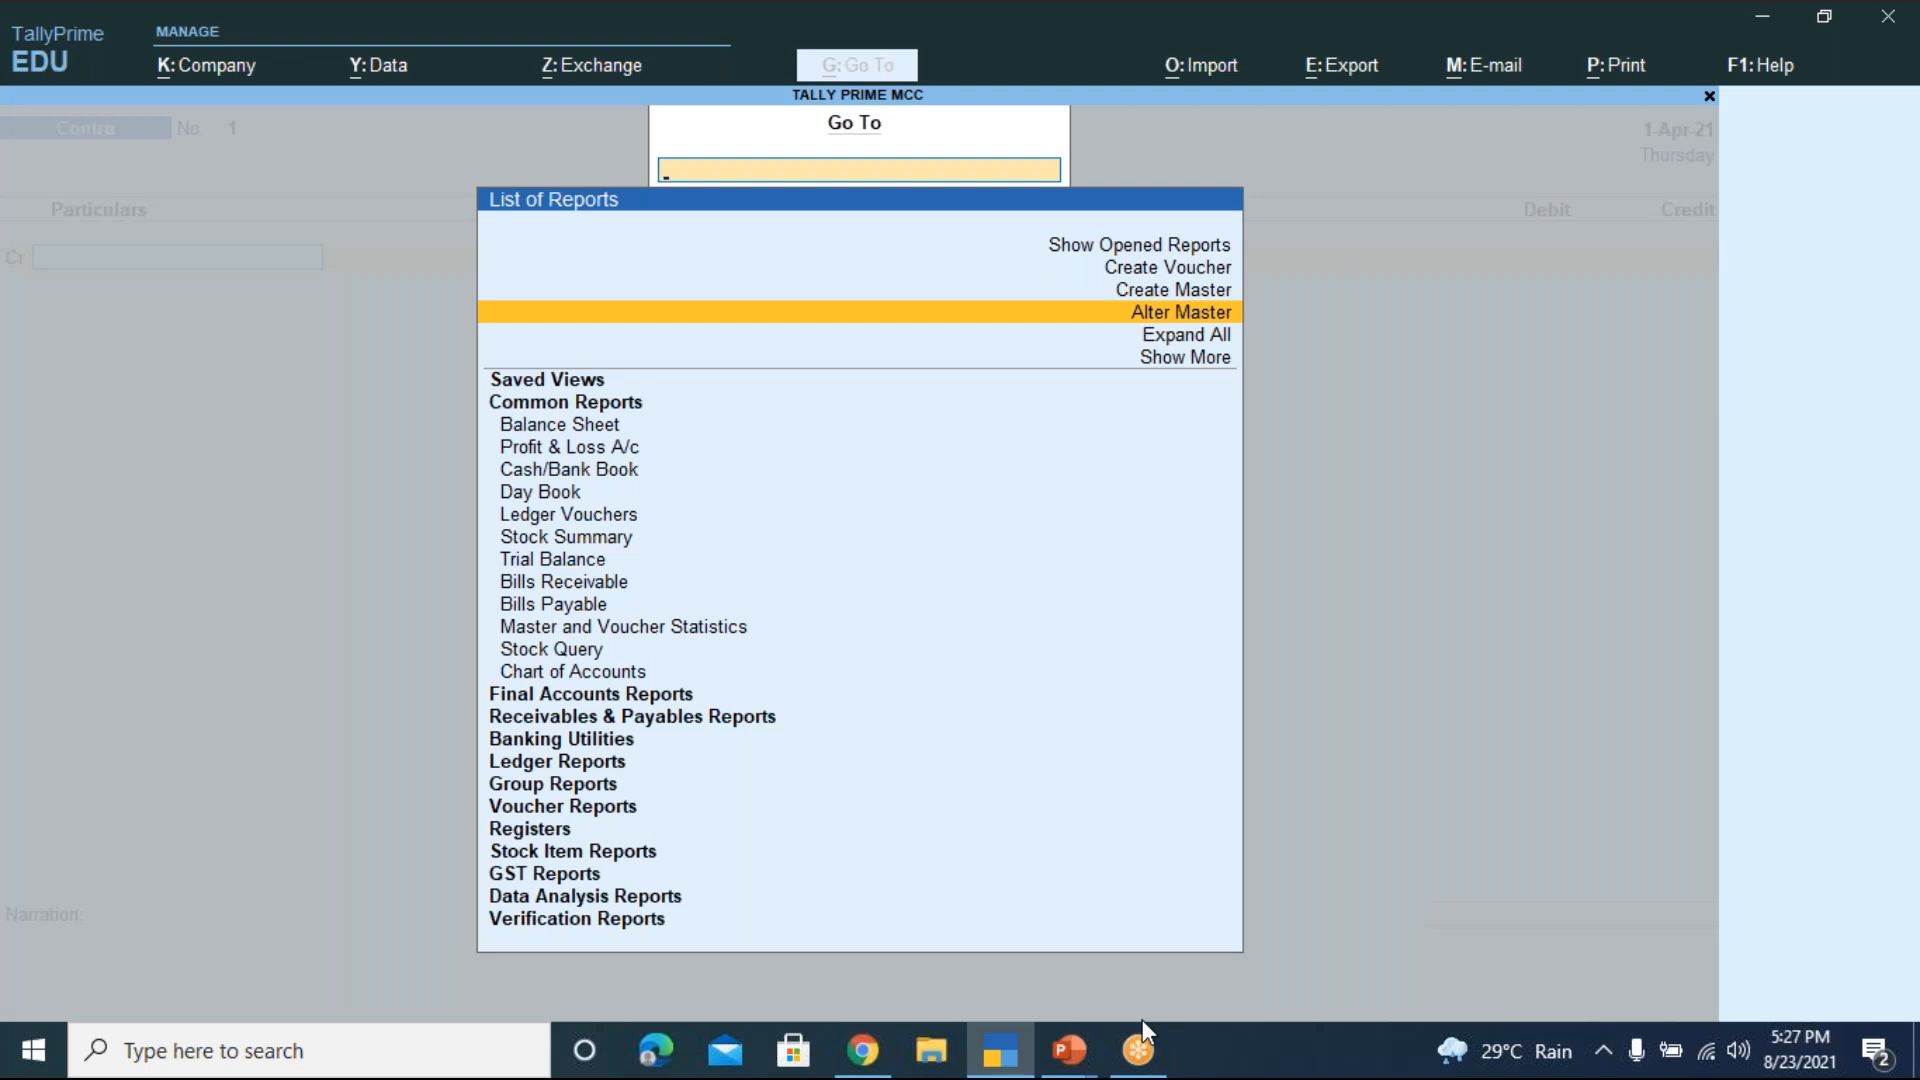
{"action": "key", "text": "Return"}
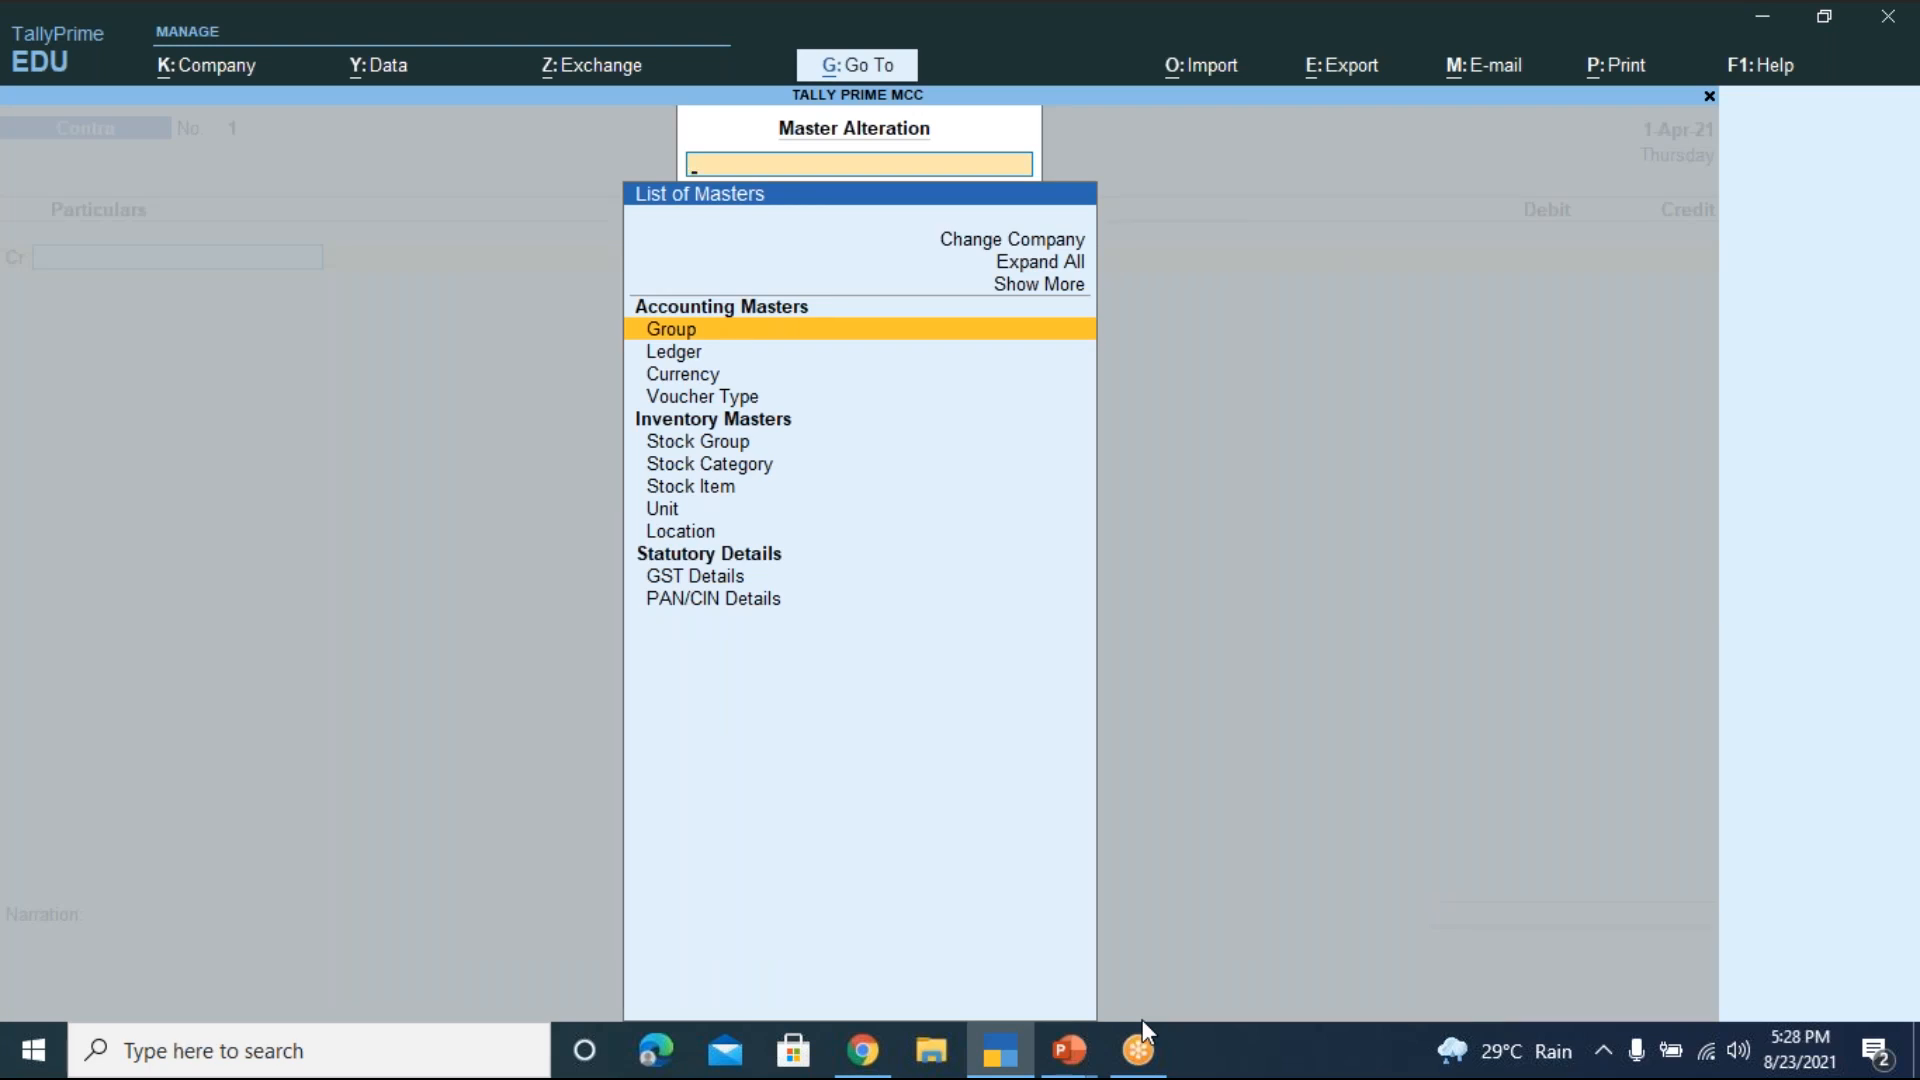
{"action": "key", "text": "Down"}
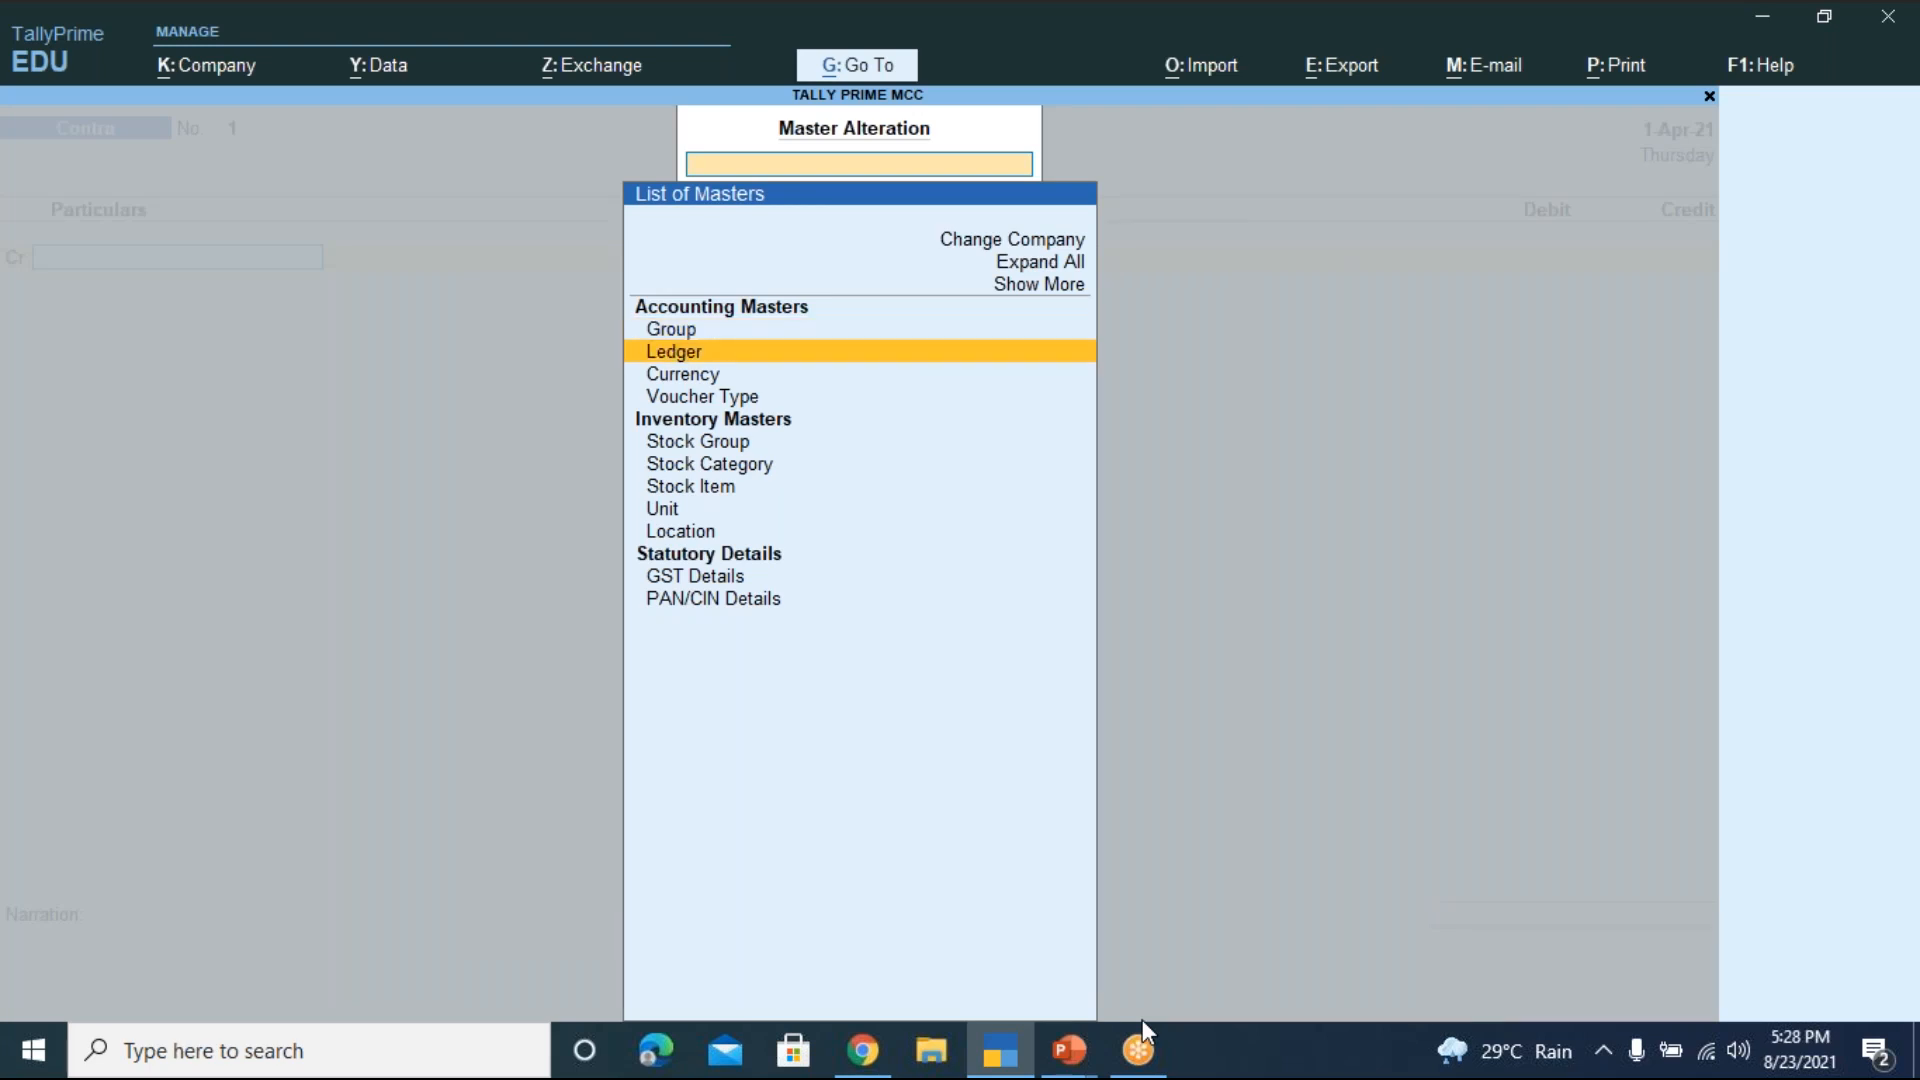
{"action": "key", "text": "Return"}
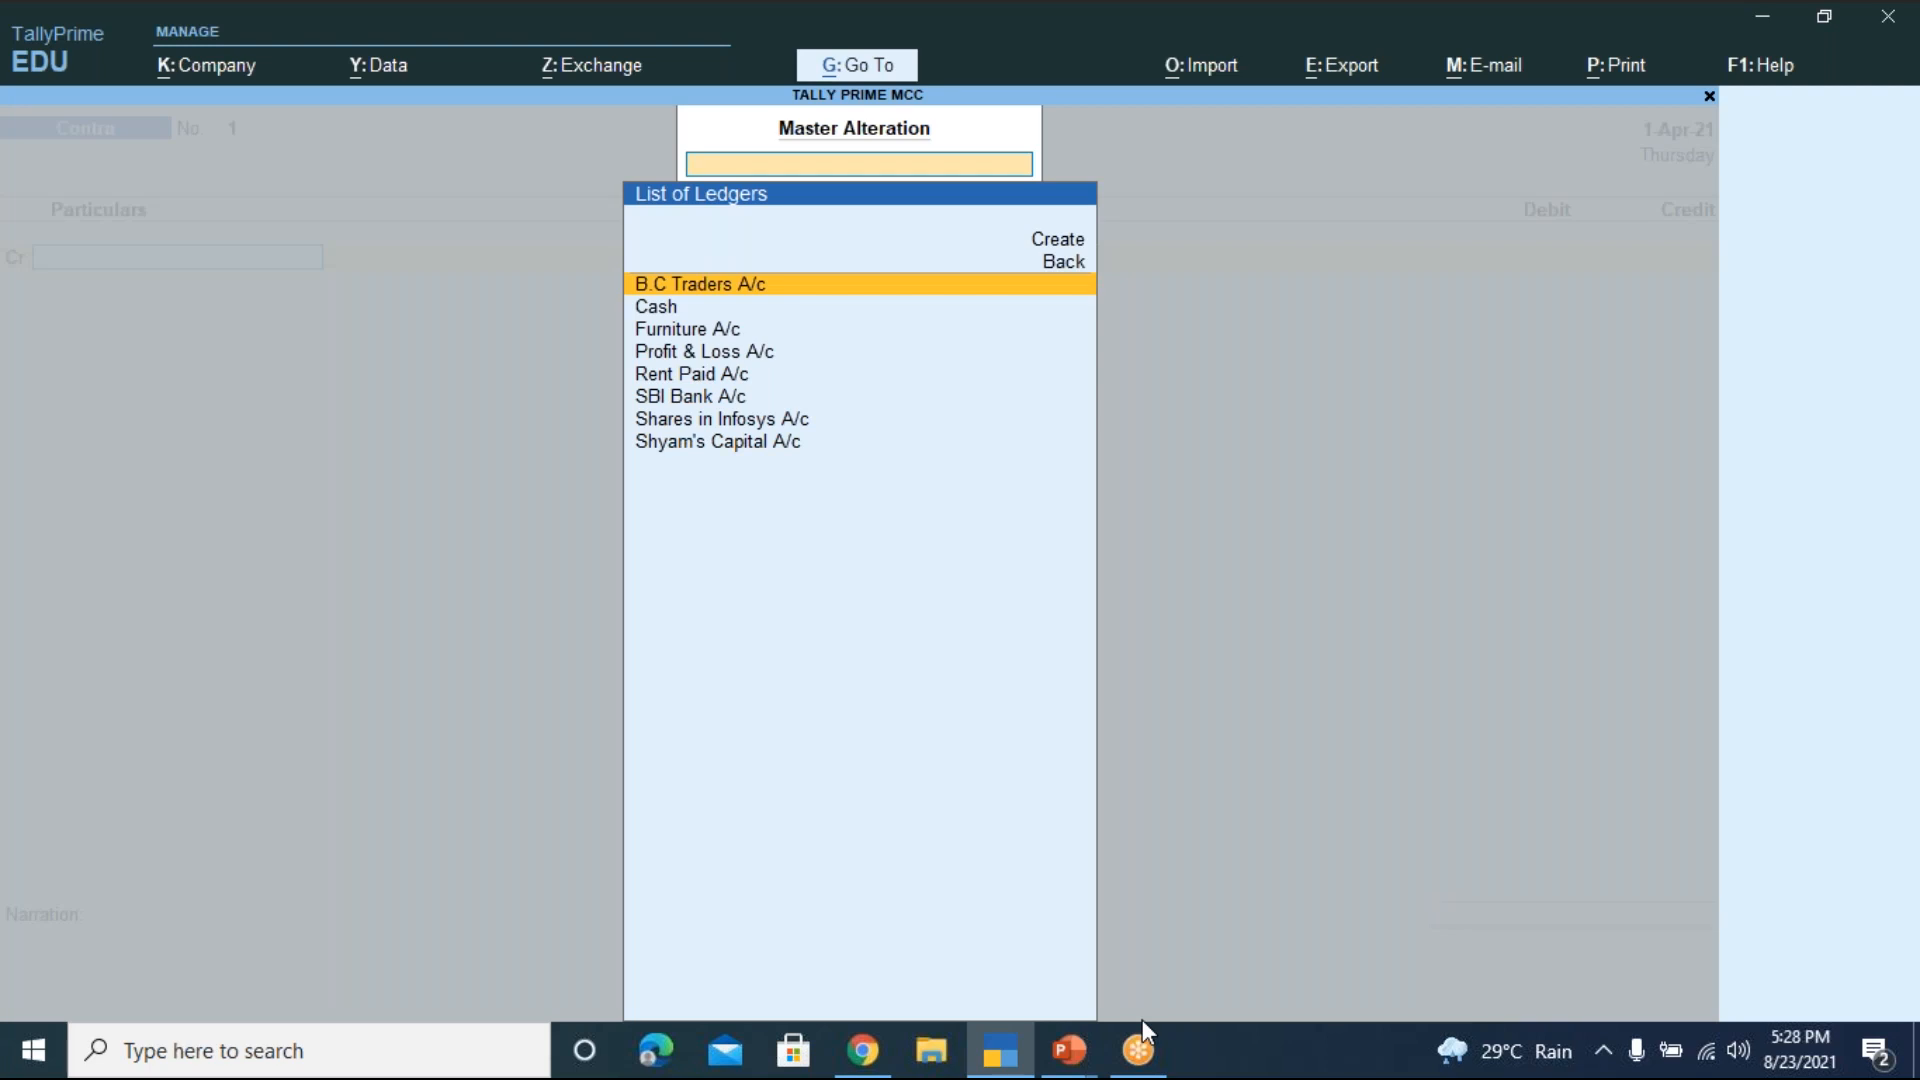
{"action": "key", "text": "Down"}
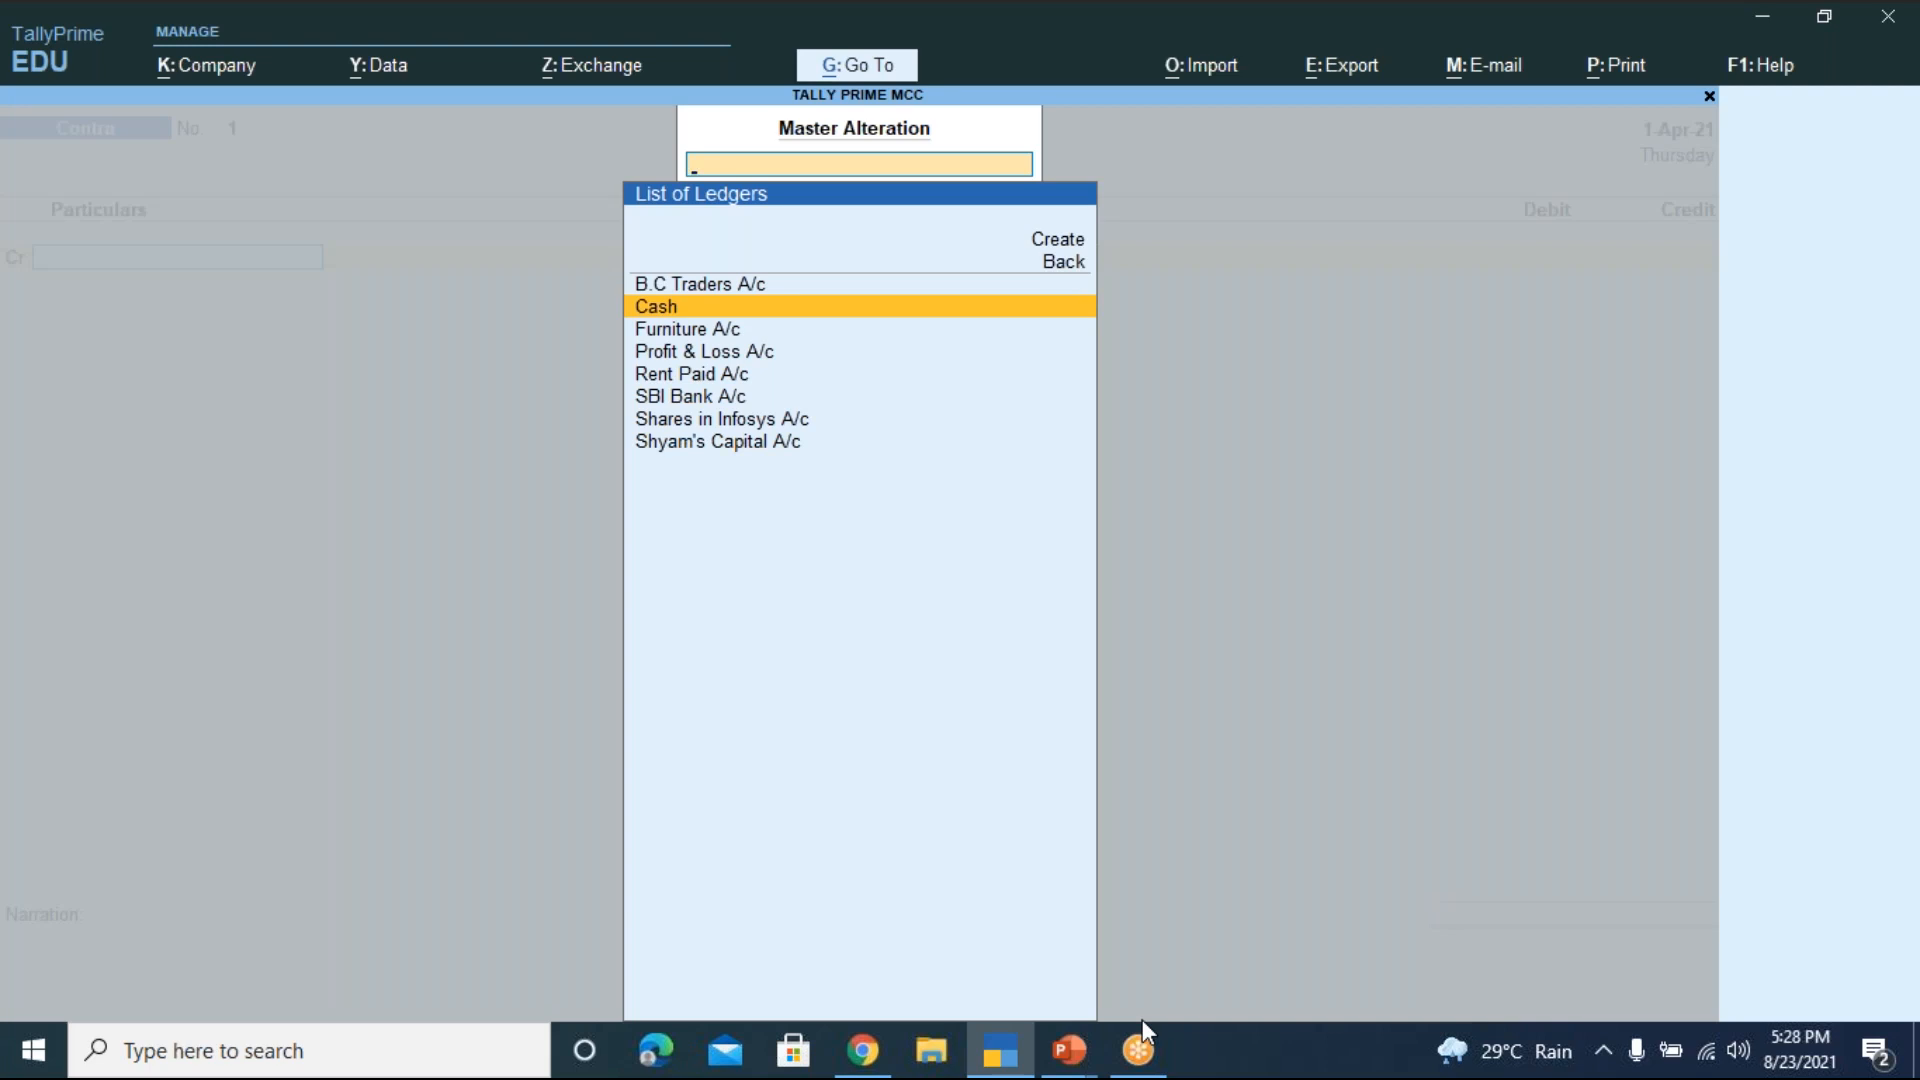
{"action": "key", "text": "Return"}
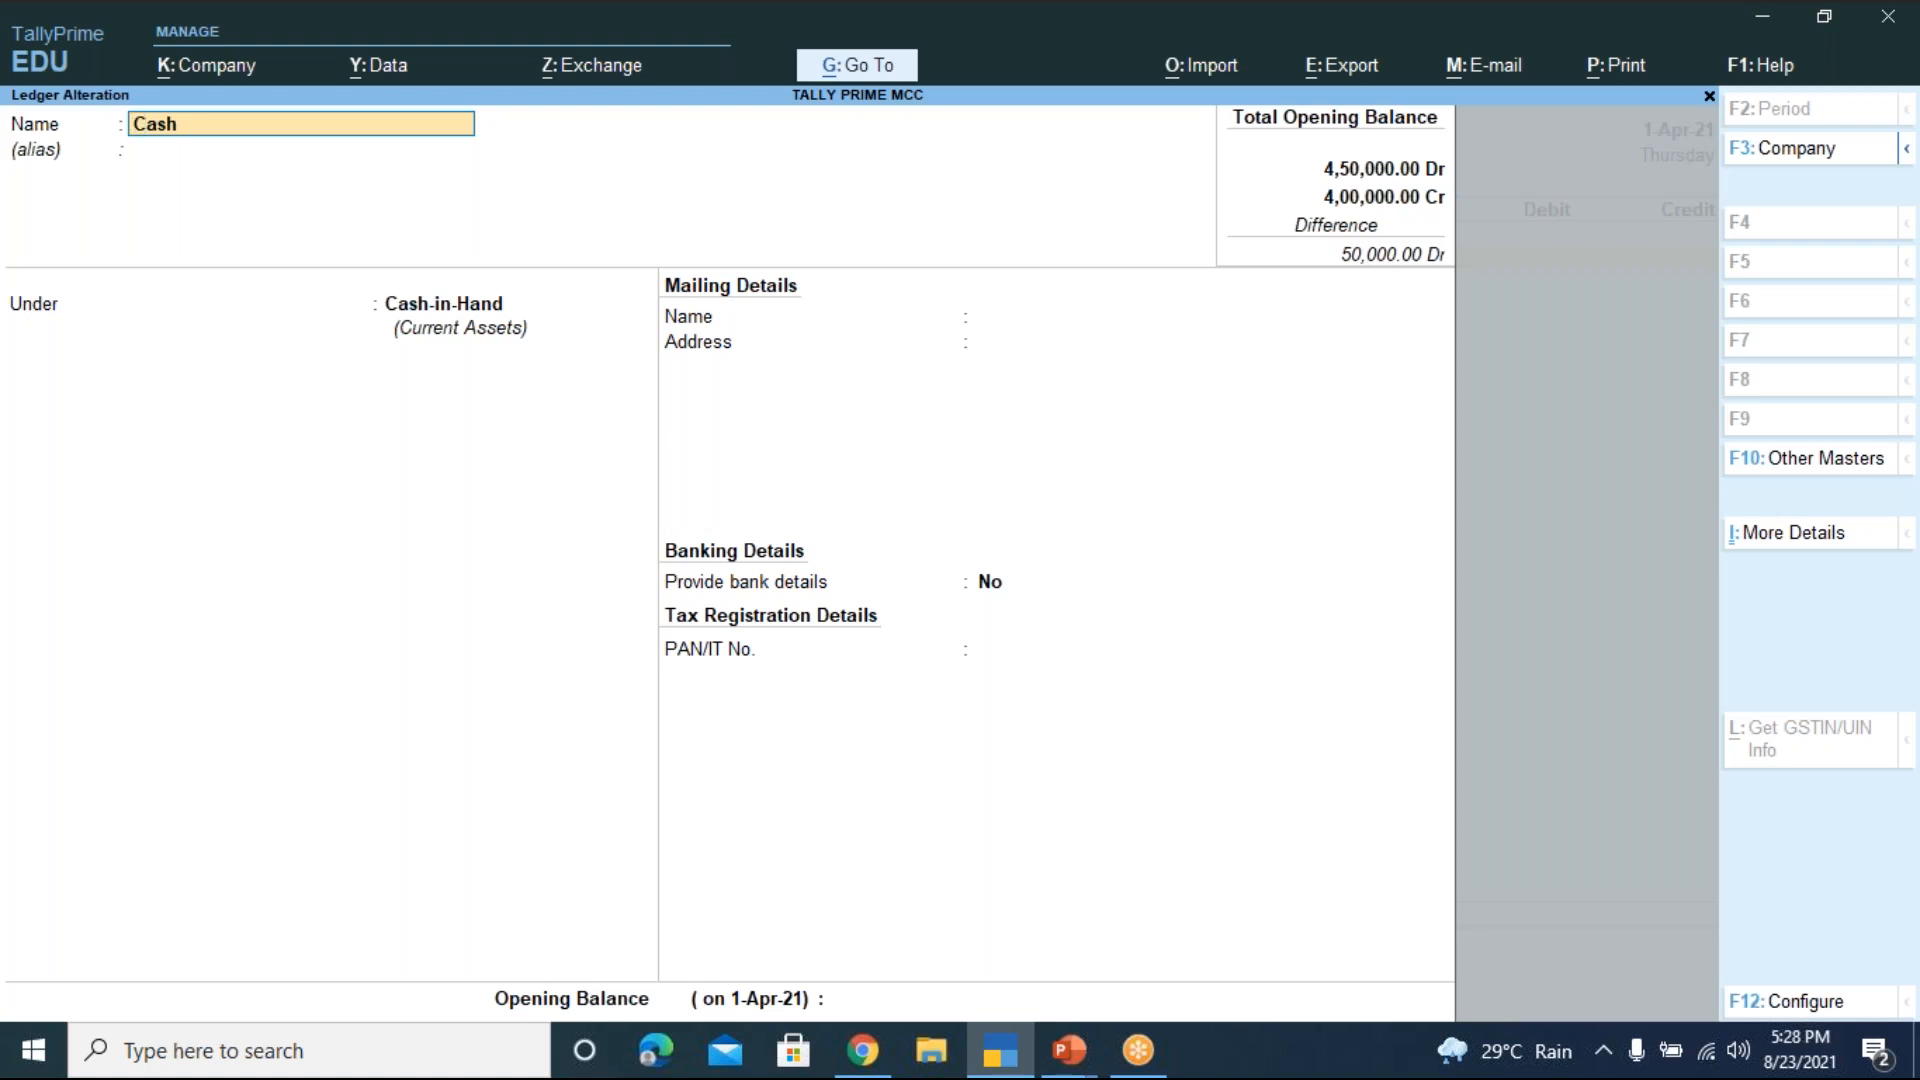
Set the Cash ledger's opening balance to 350000, accept the alteration and return to the Contra voucher
{"action": "key", "text": "Return"}
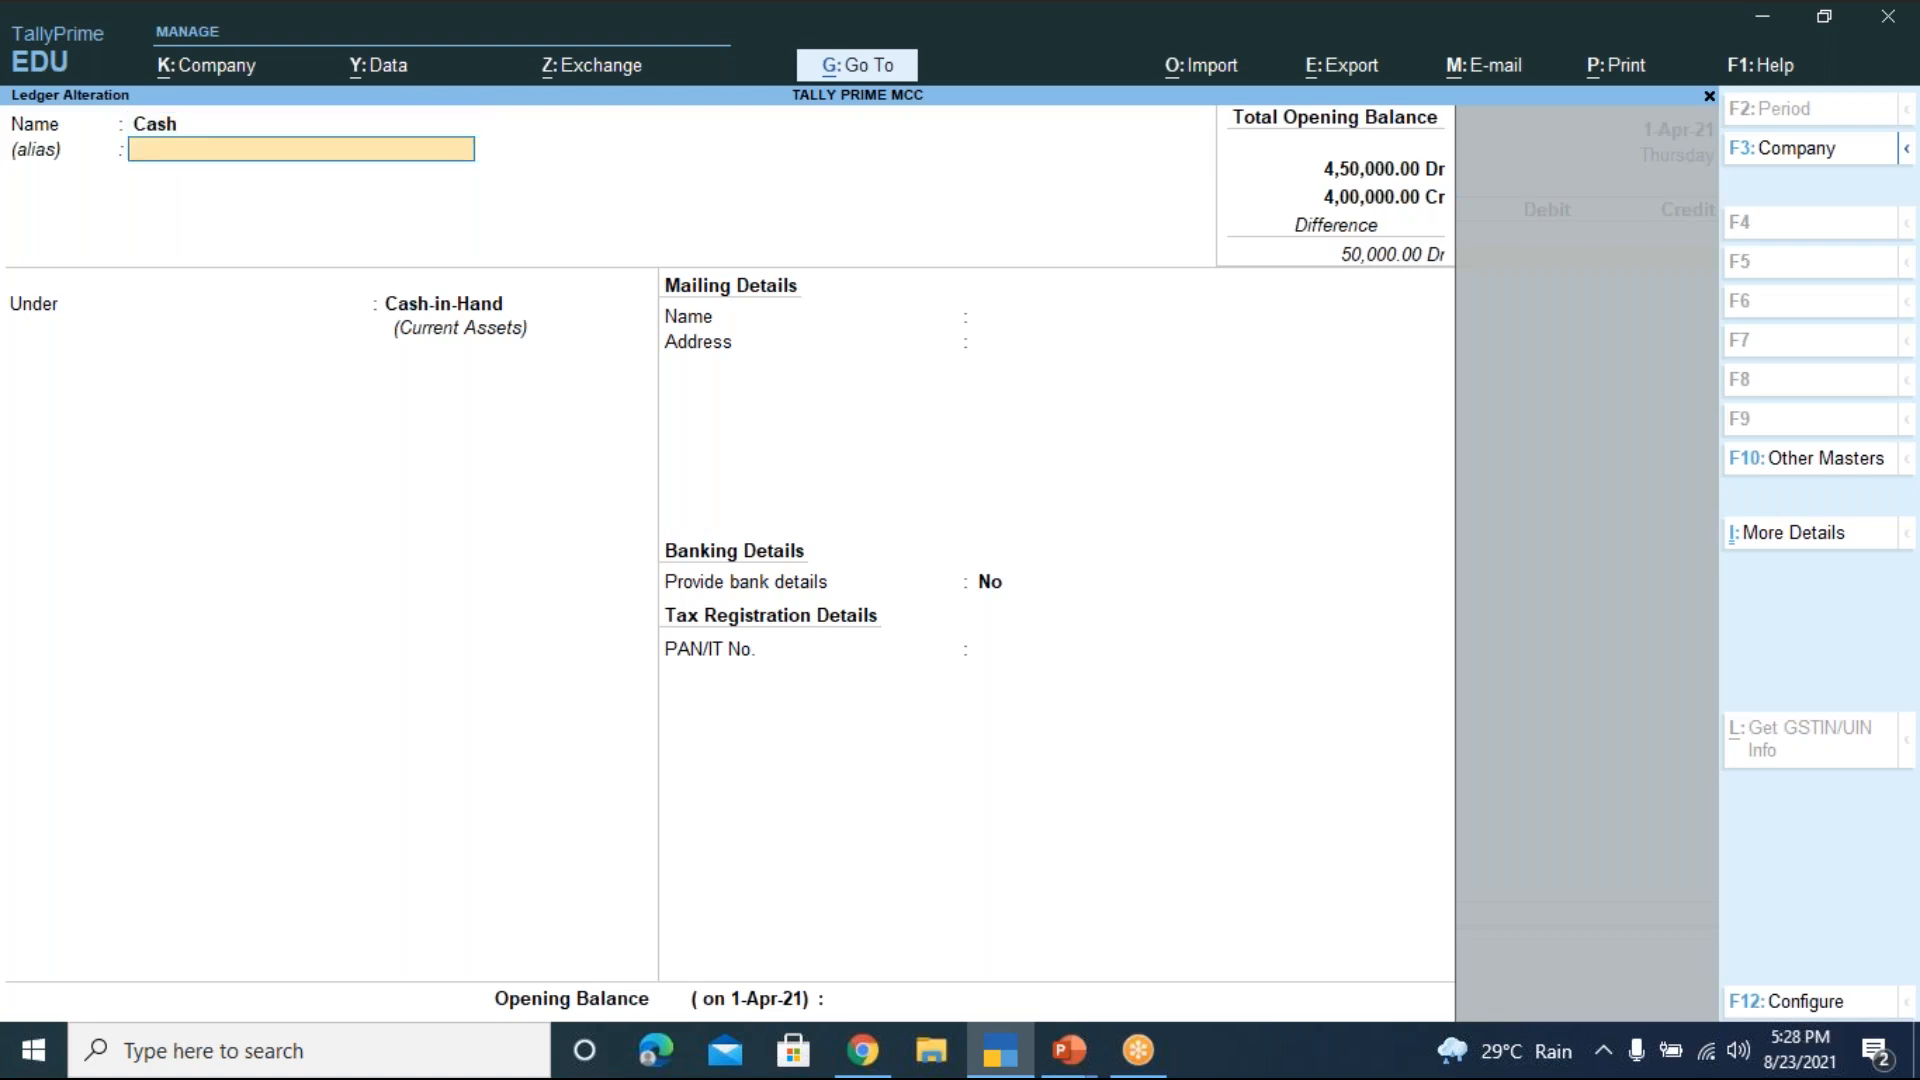
{"action": "key", "text": "Return"}
{"action": "key", "text": "Return"}
{"action": "key", "text": "Return"}
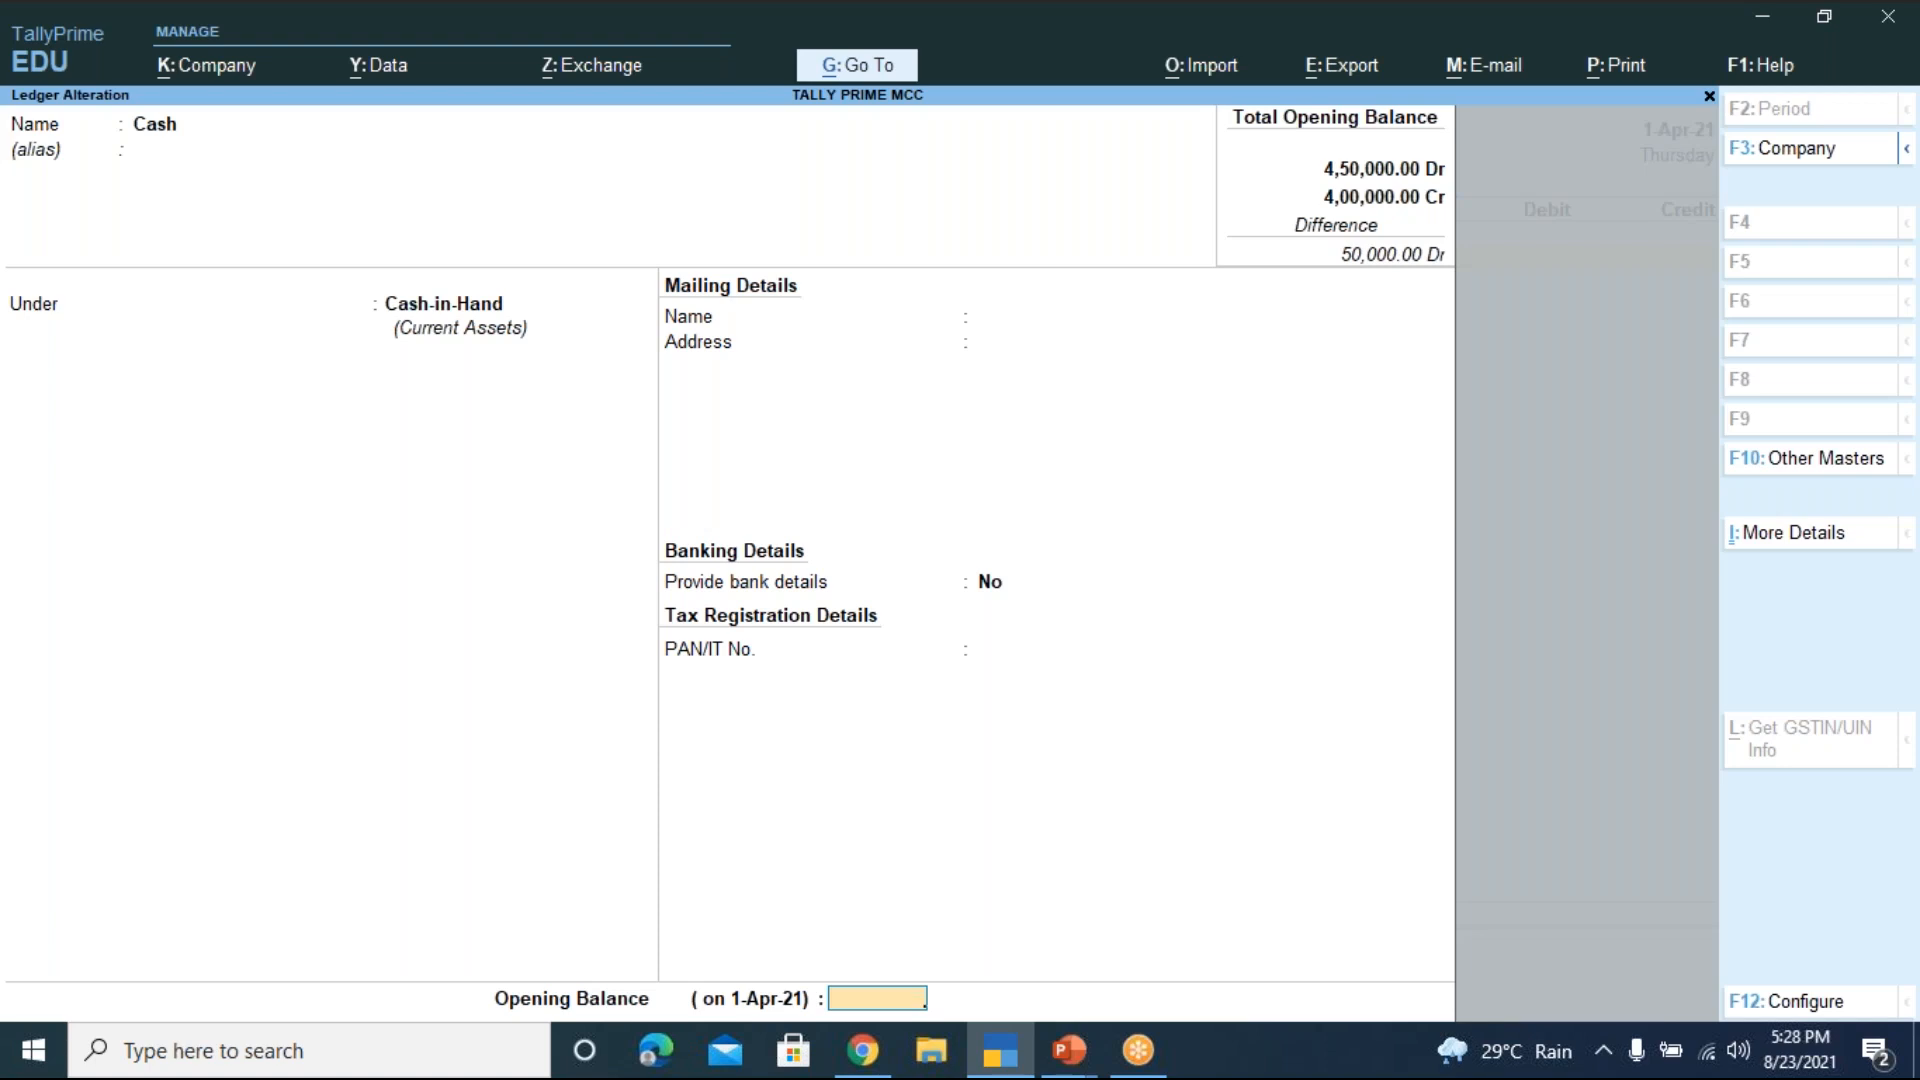
{"action": "type", "text": "350000"}
{"action": "left_click", "coordinate": [1694, 770]}
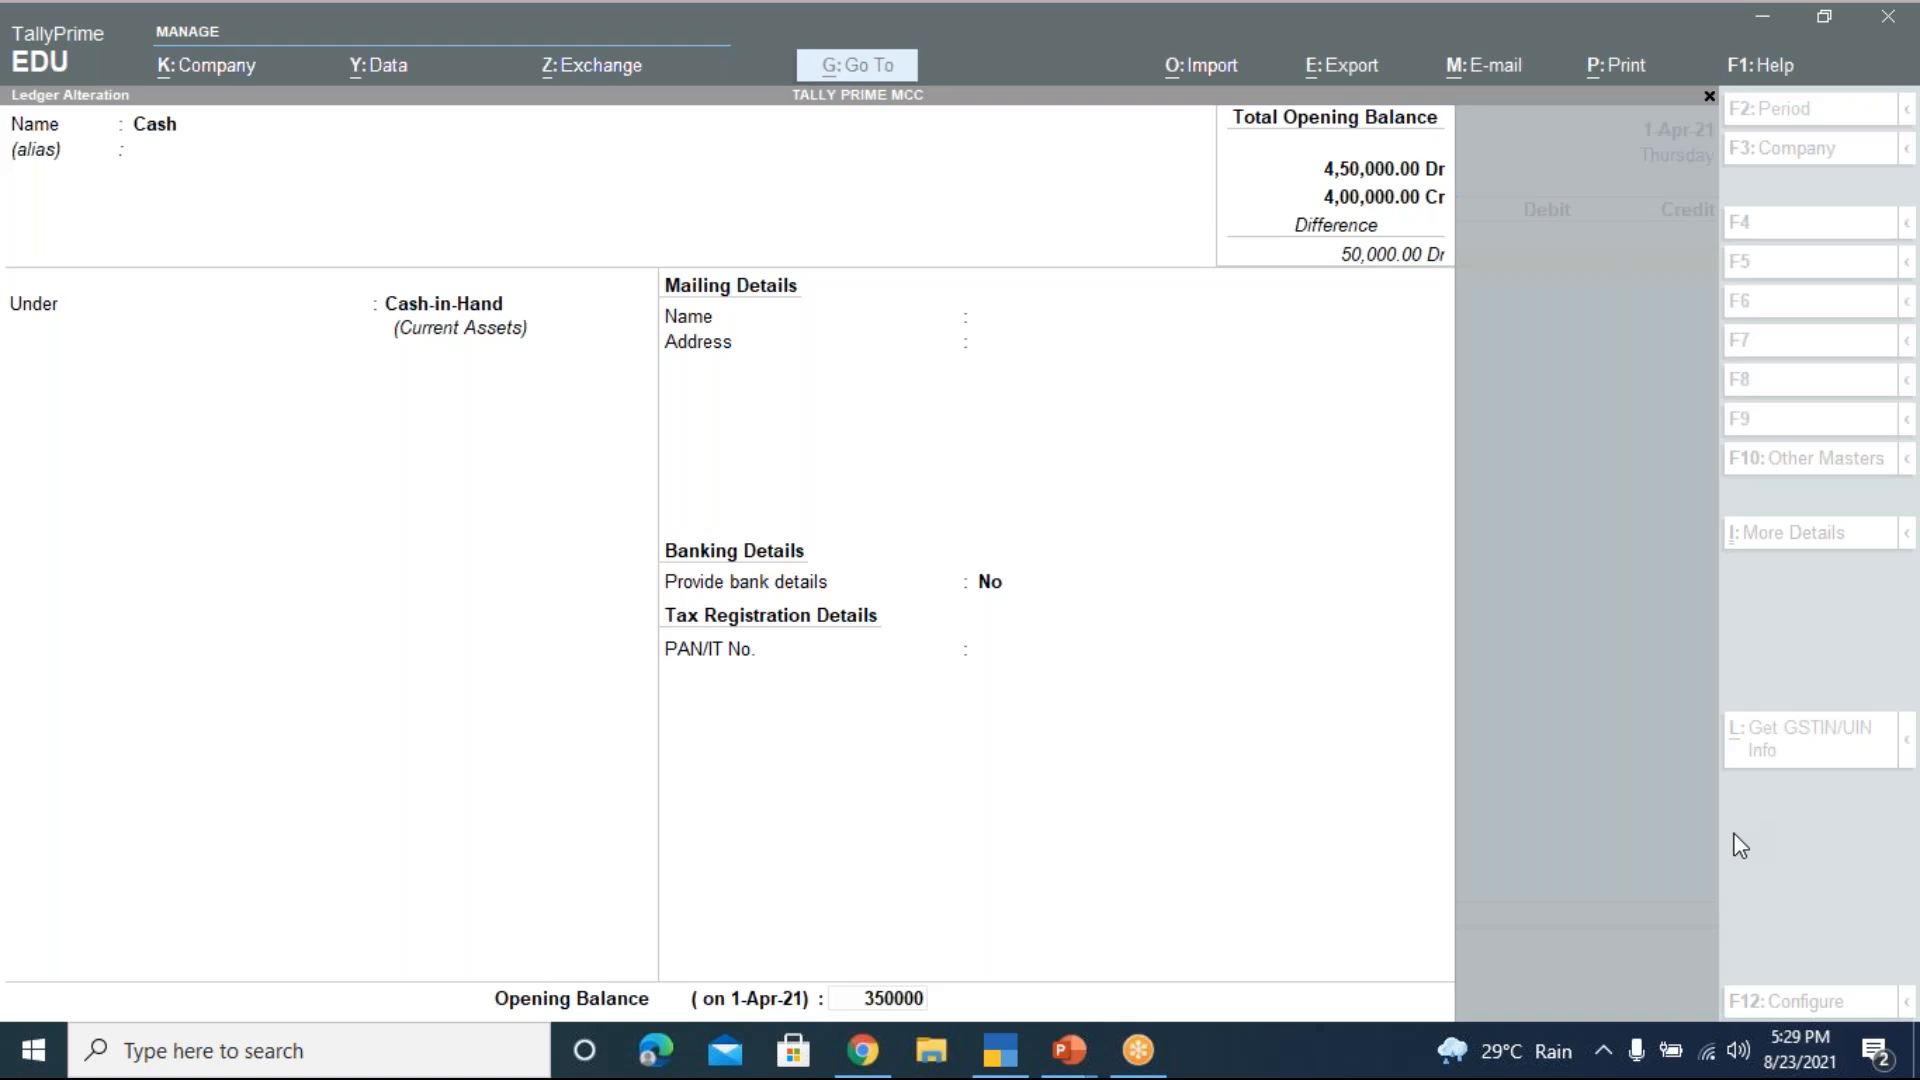
{"action": "left_click", "coordinate": [1266, 727]}
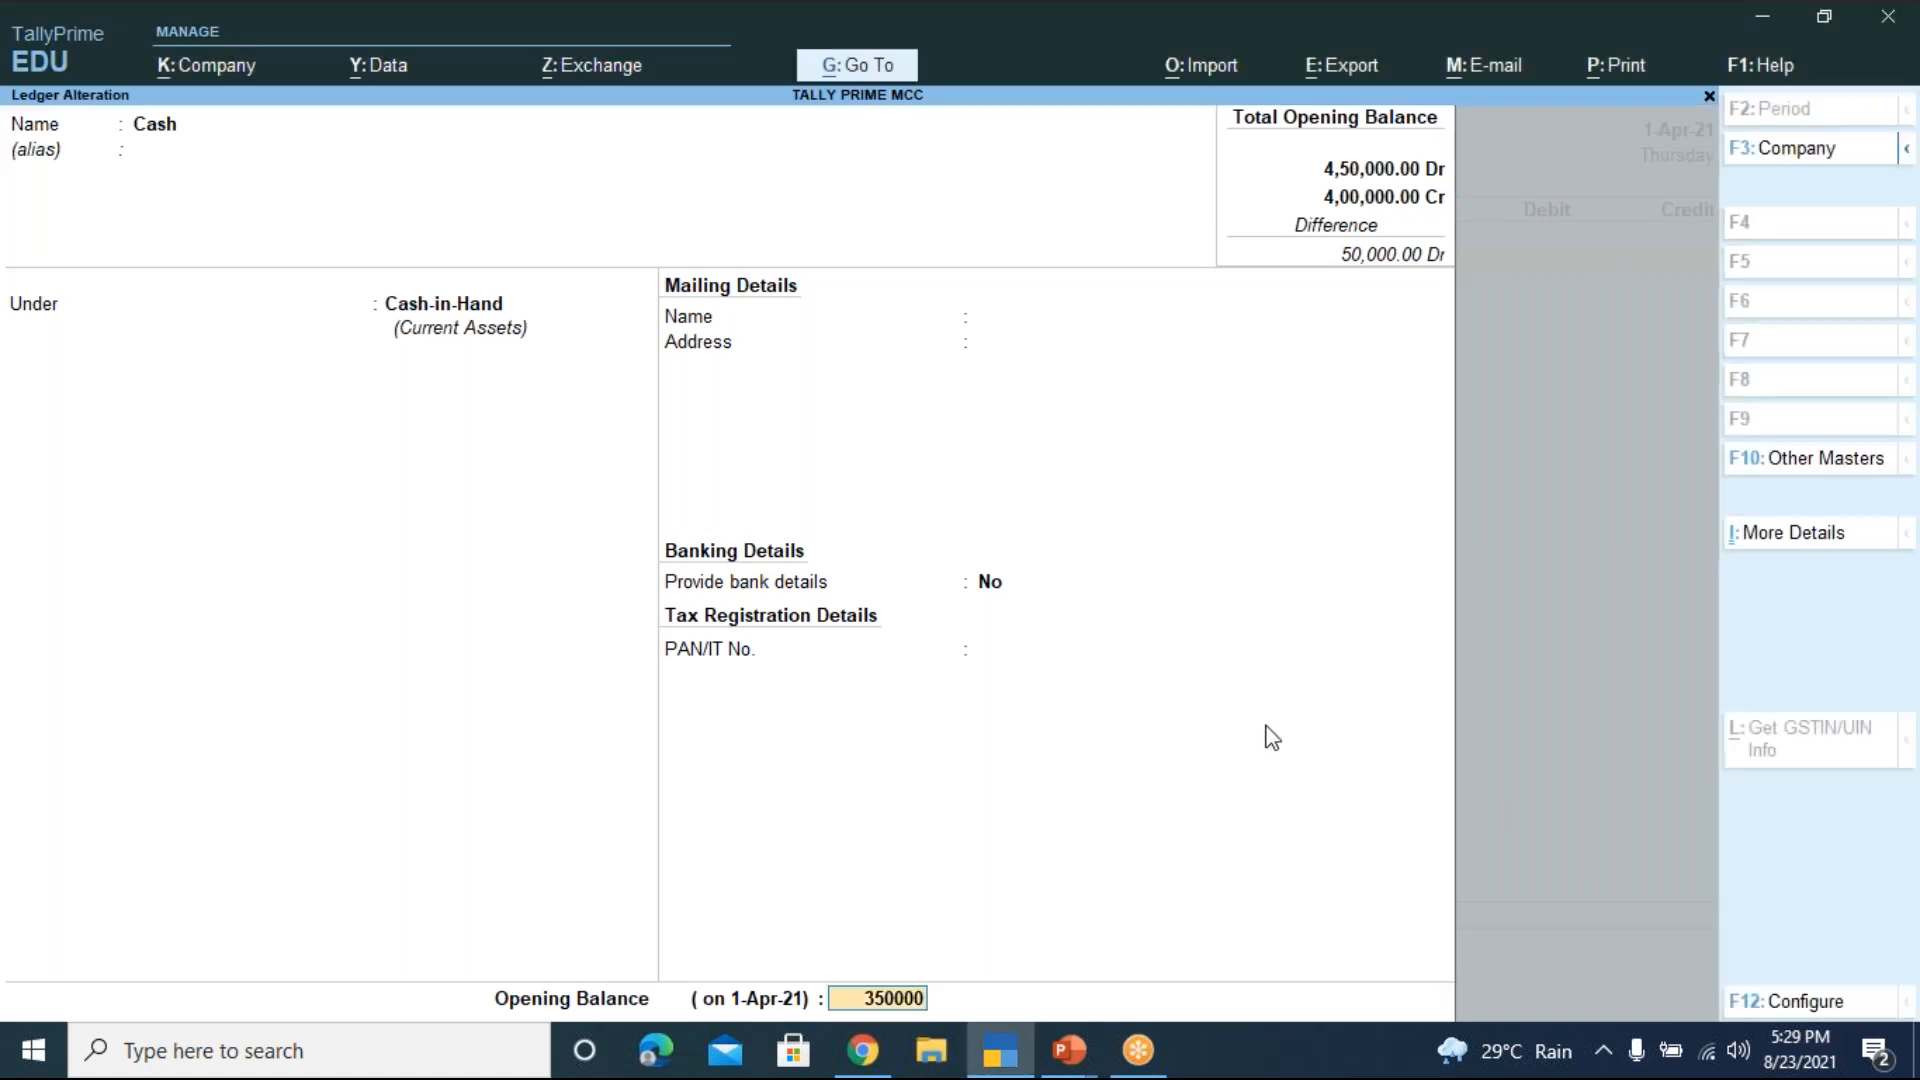
{"action": "left_click", "coordinate": [1432, 120]}
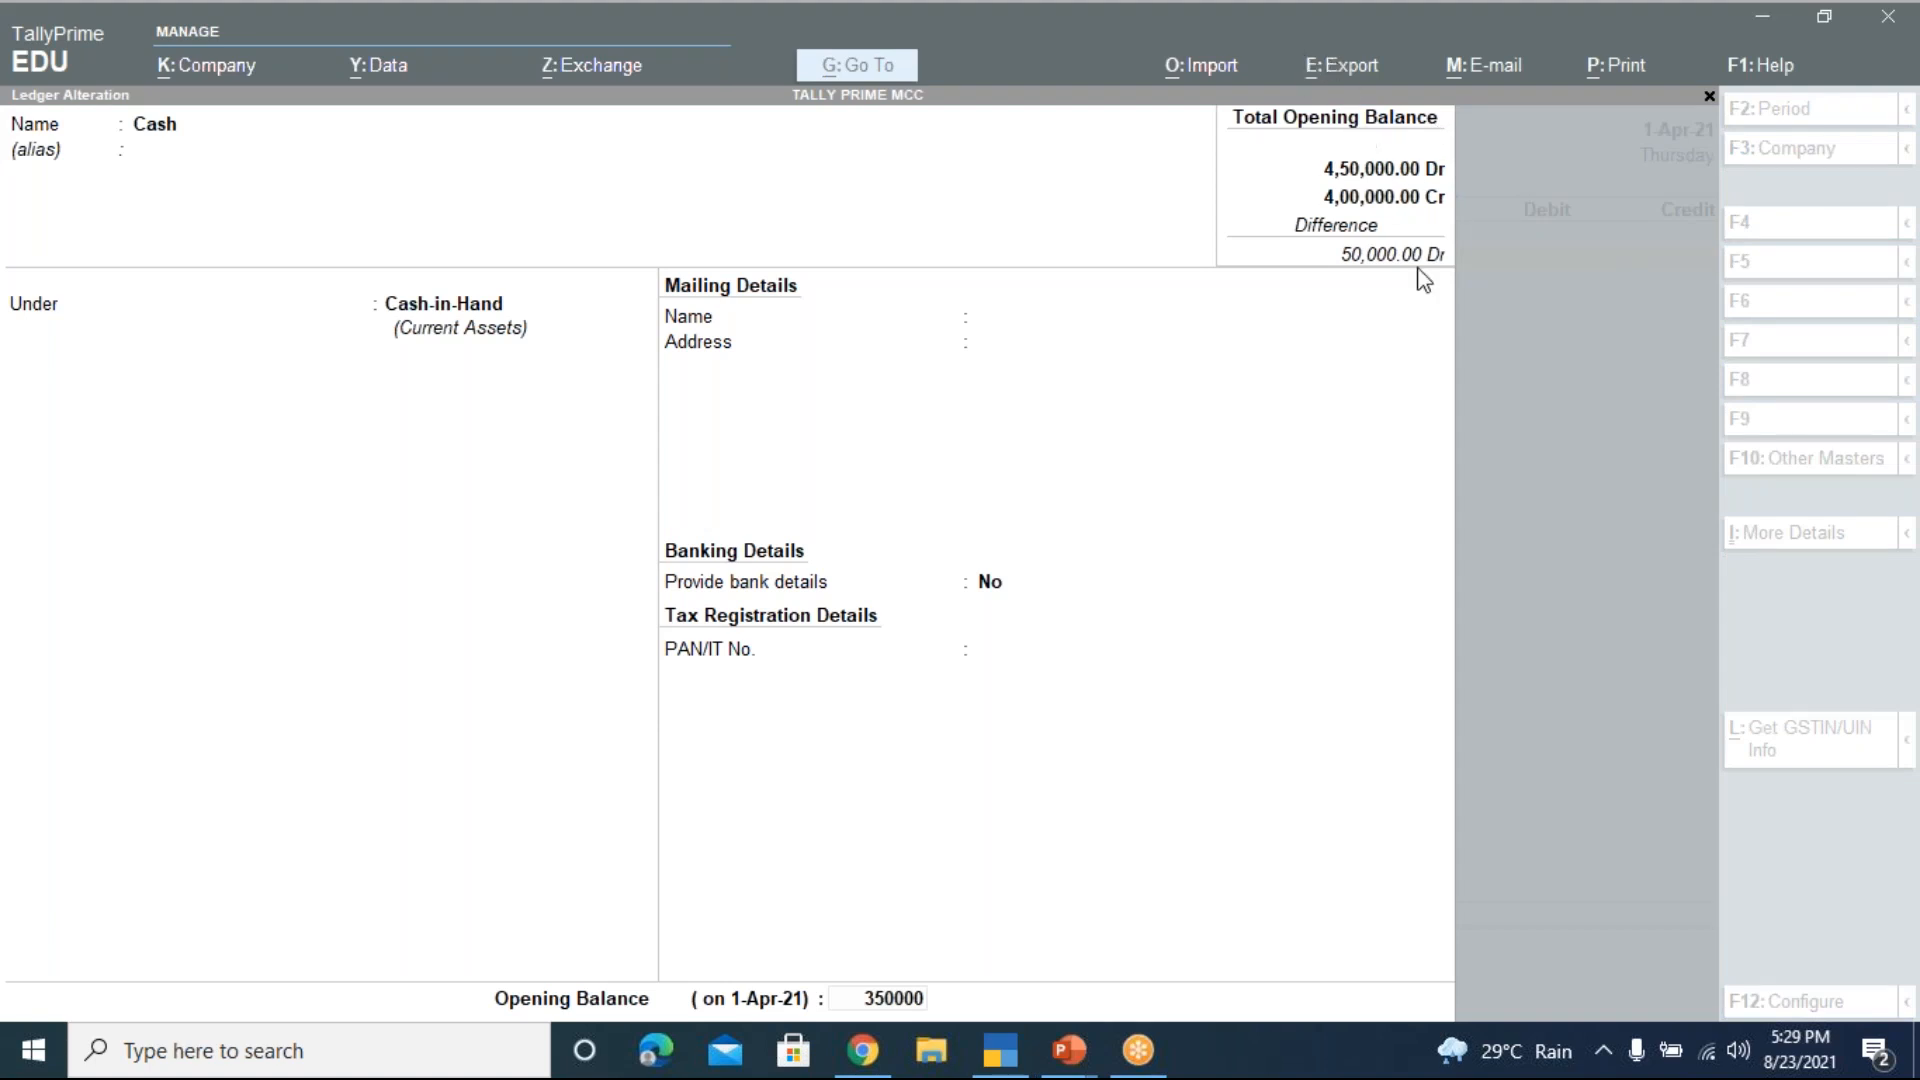
{"action": "left_click", "coordinate": [1534, 525]}
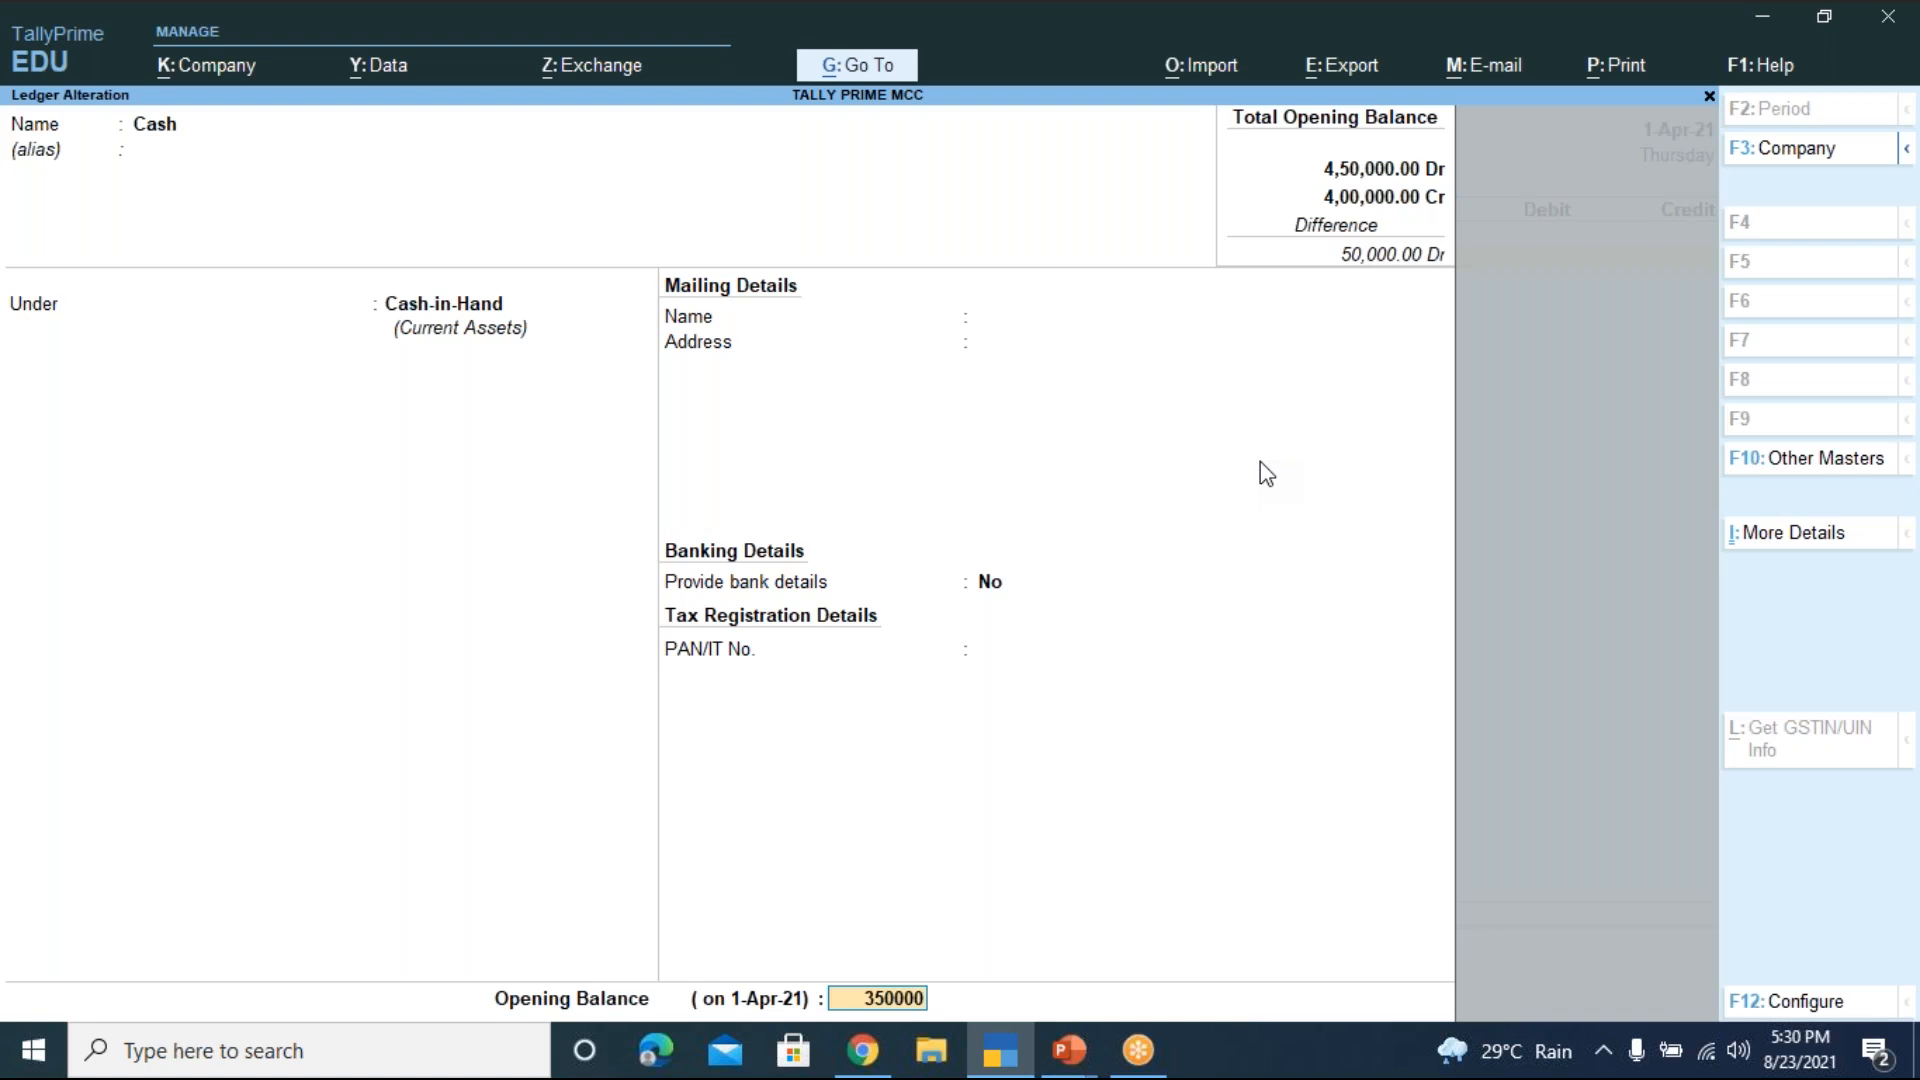
{"action": "key", "text": "Return"}
{"action": "key", "text": "Return"}
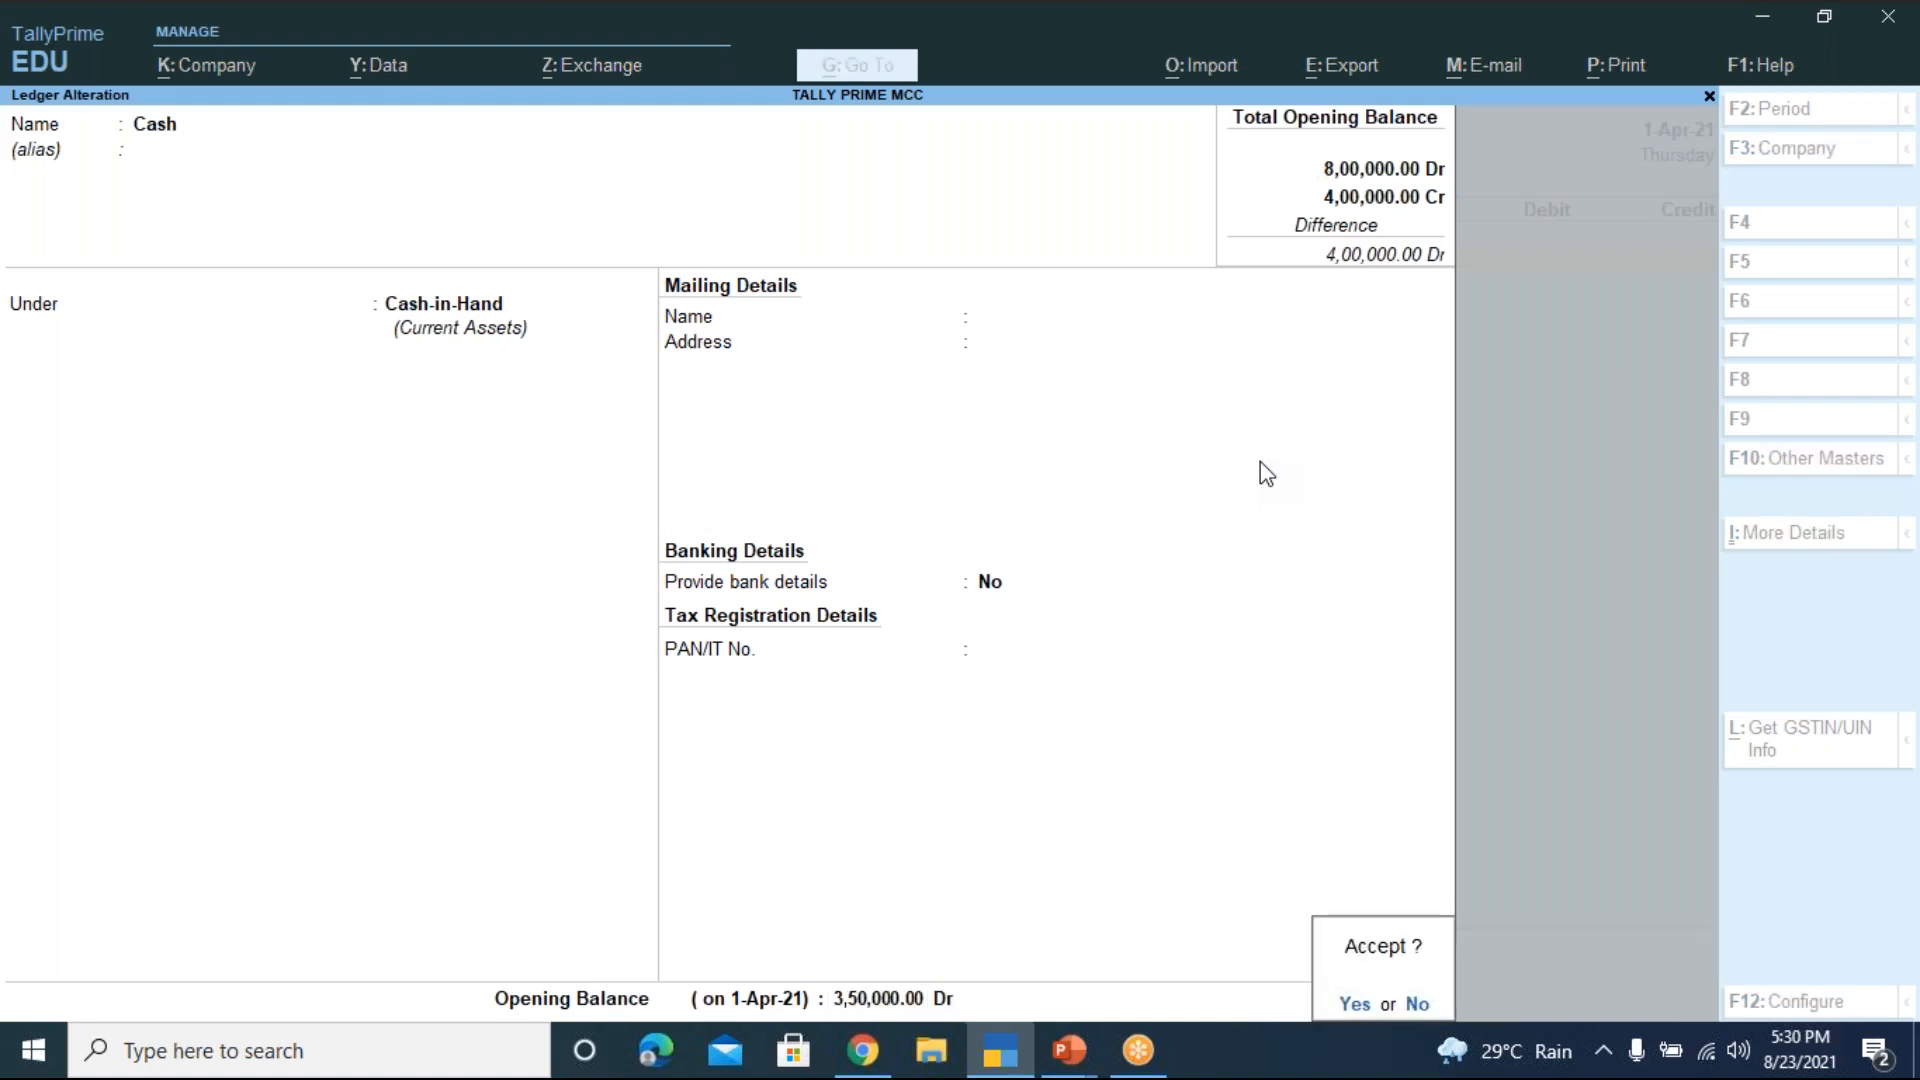
{"action": "key", "text": "Return"}
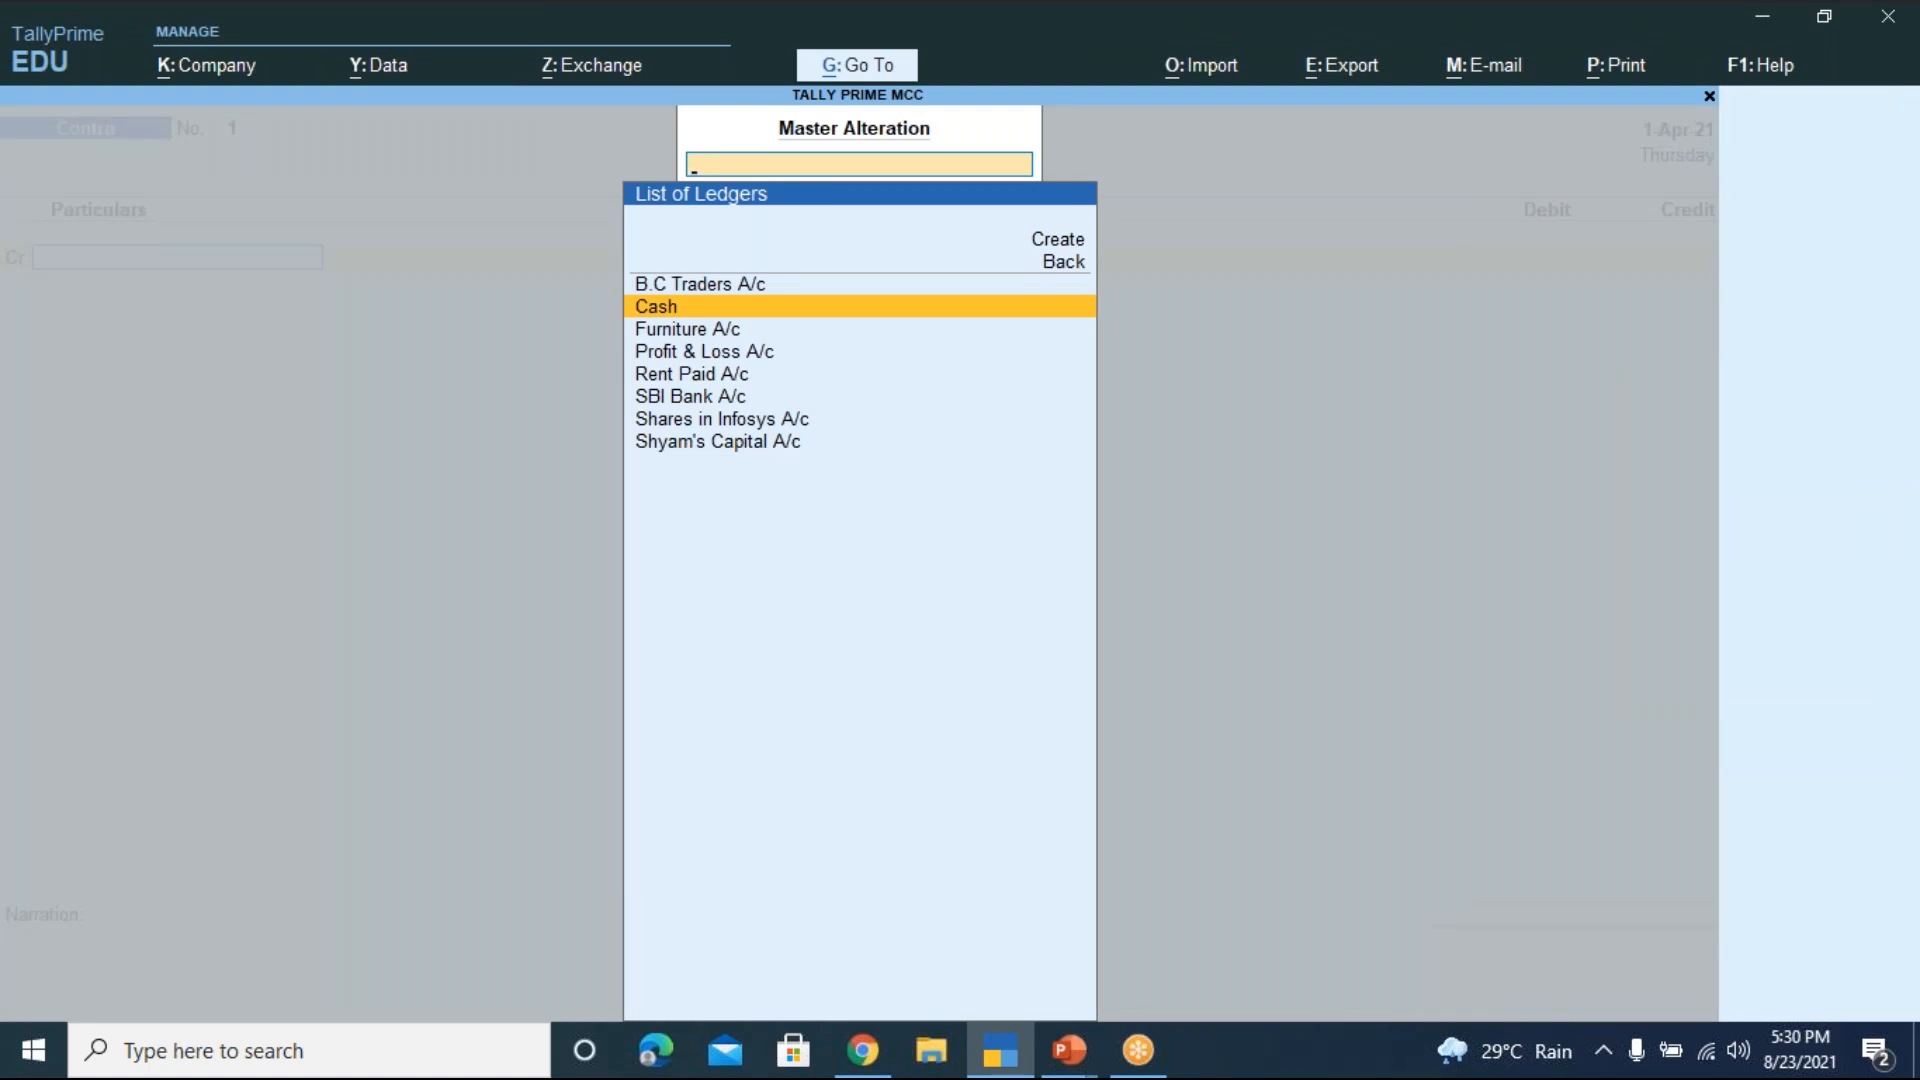
{"action": "key", "text": "Escape"}
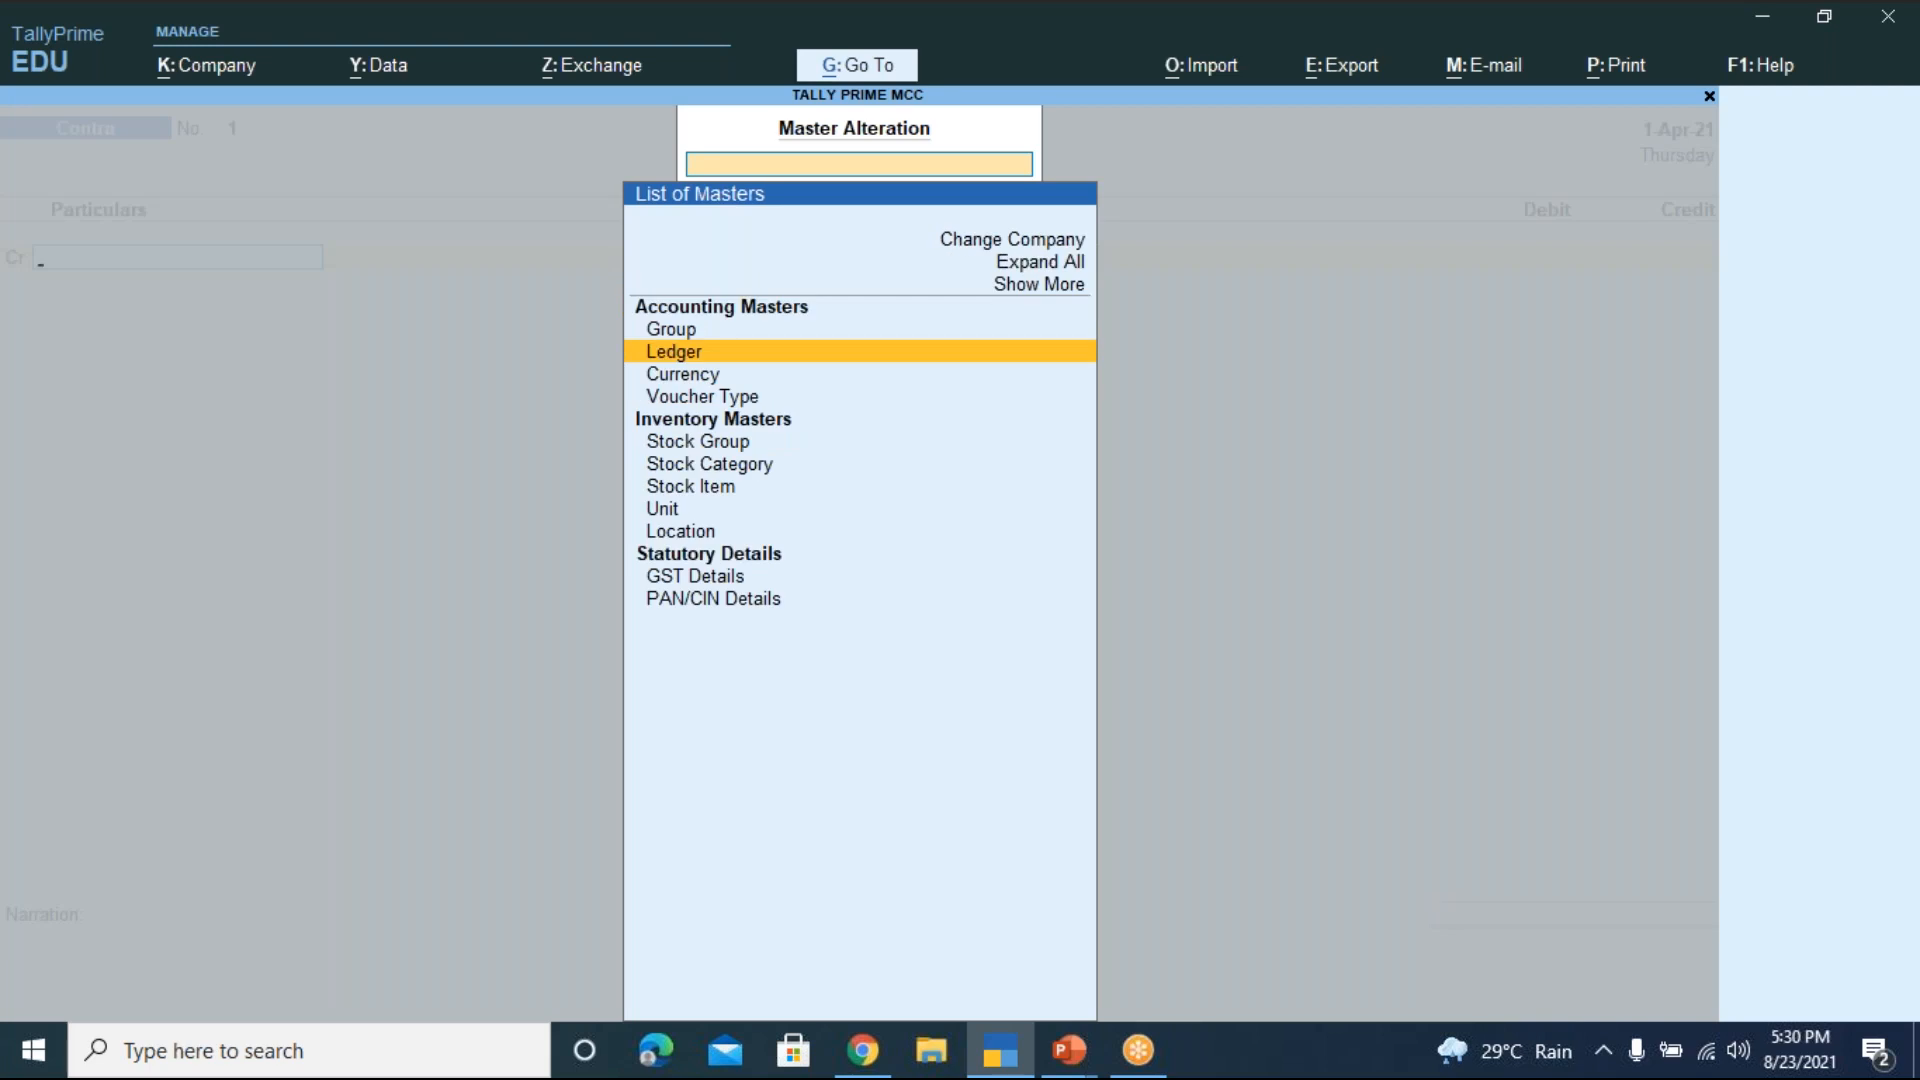
{"action": "key", "text": "Escape"}
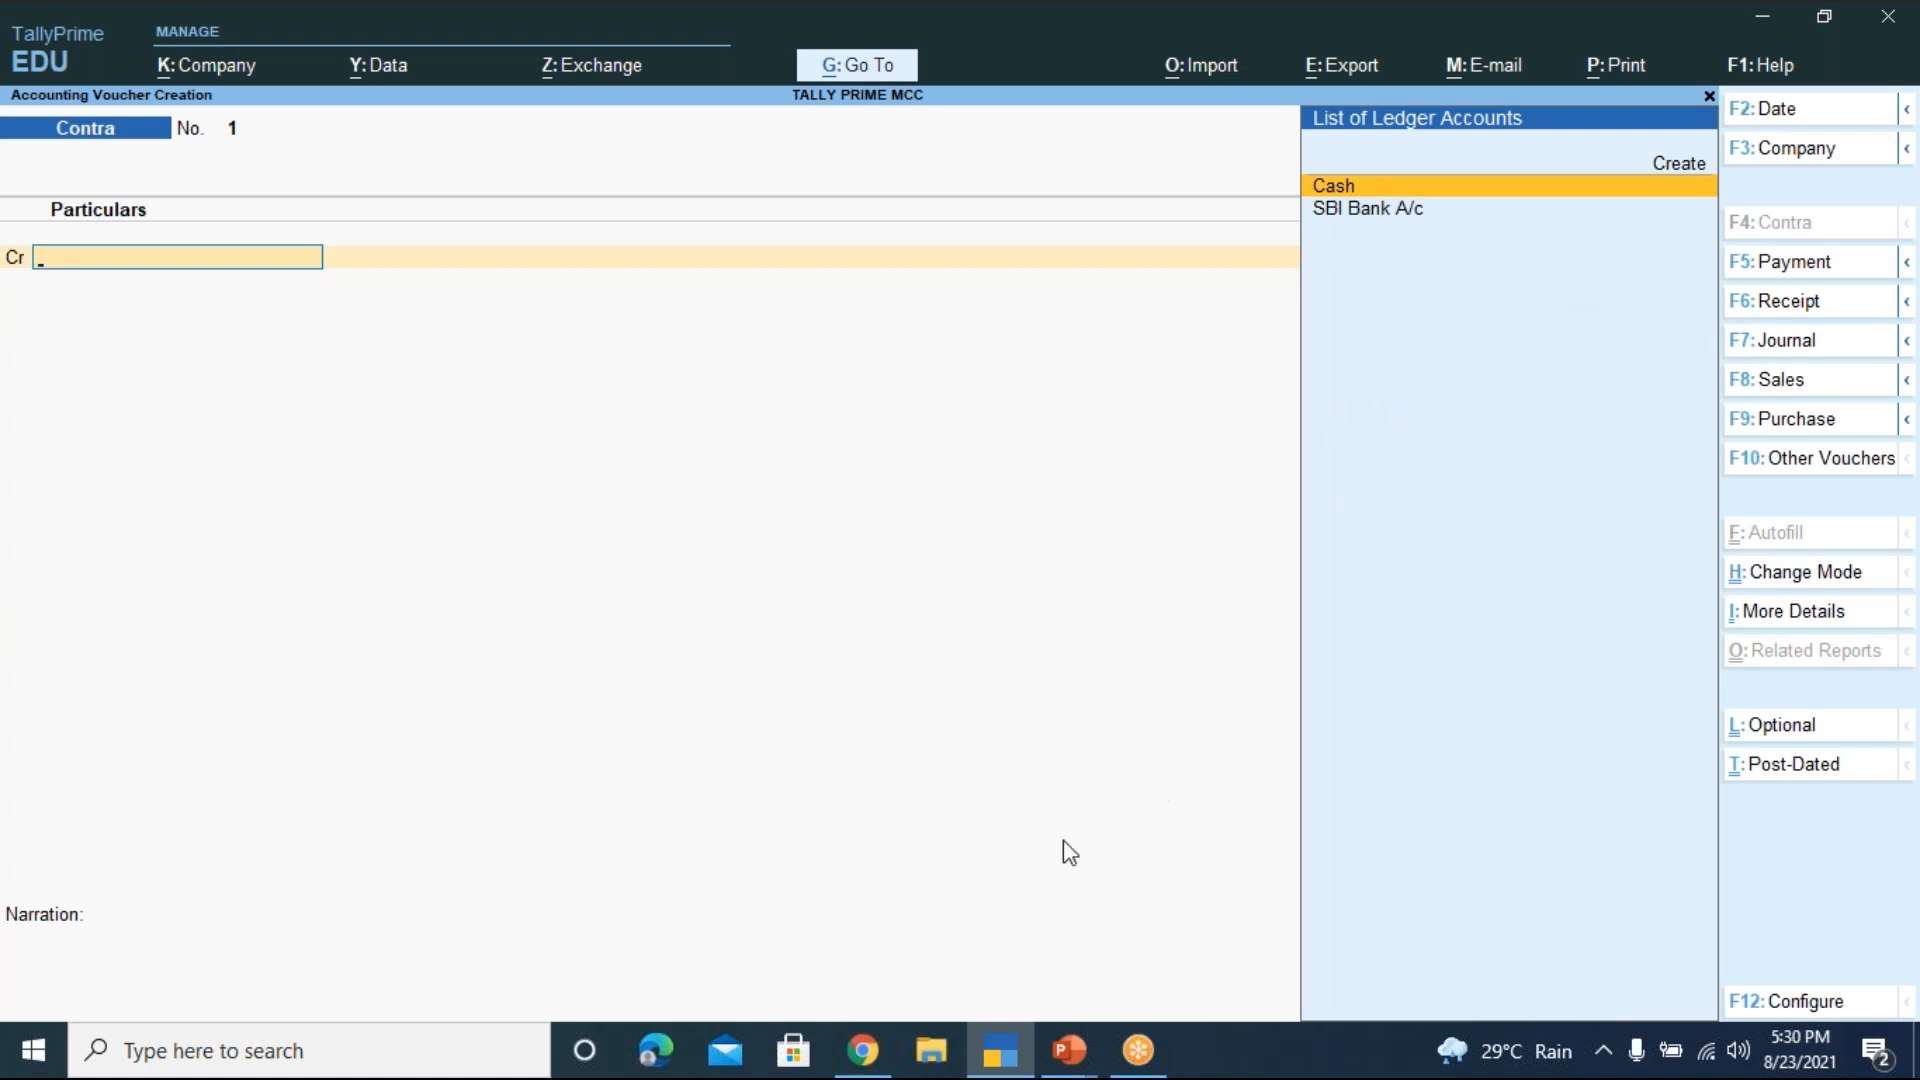
Switch to the Tally Prime-LEVEL 1 presentation in PowerPoint and show the Practical Exercises on Contra Vouchers syntax slide in full screen
{"action": "mouse_move", "coordinate": [1070, 1057]}
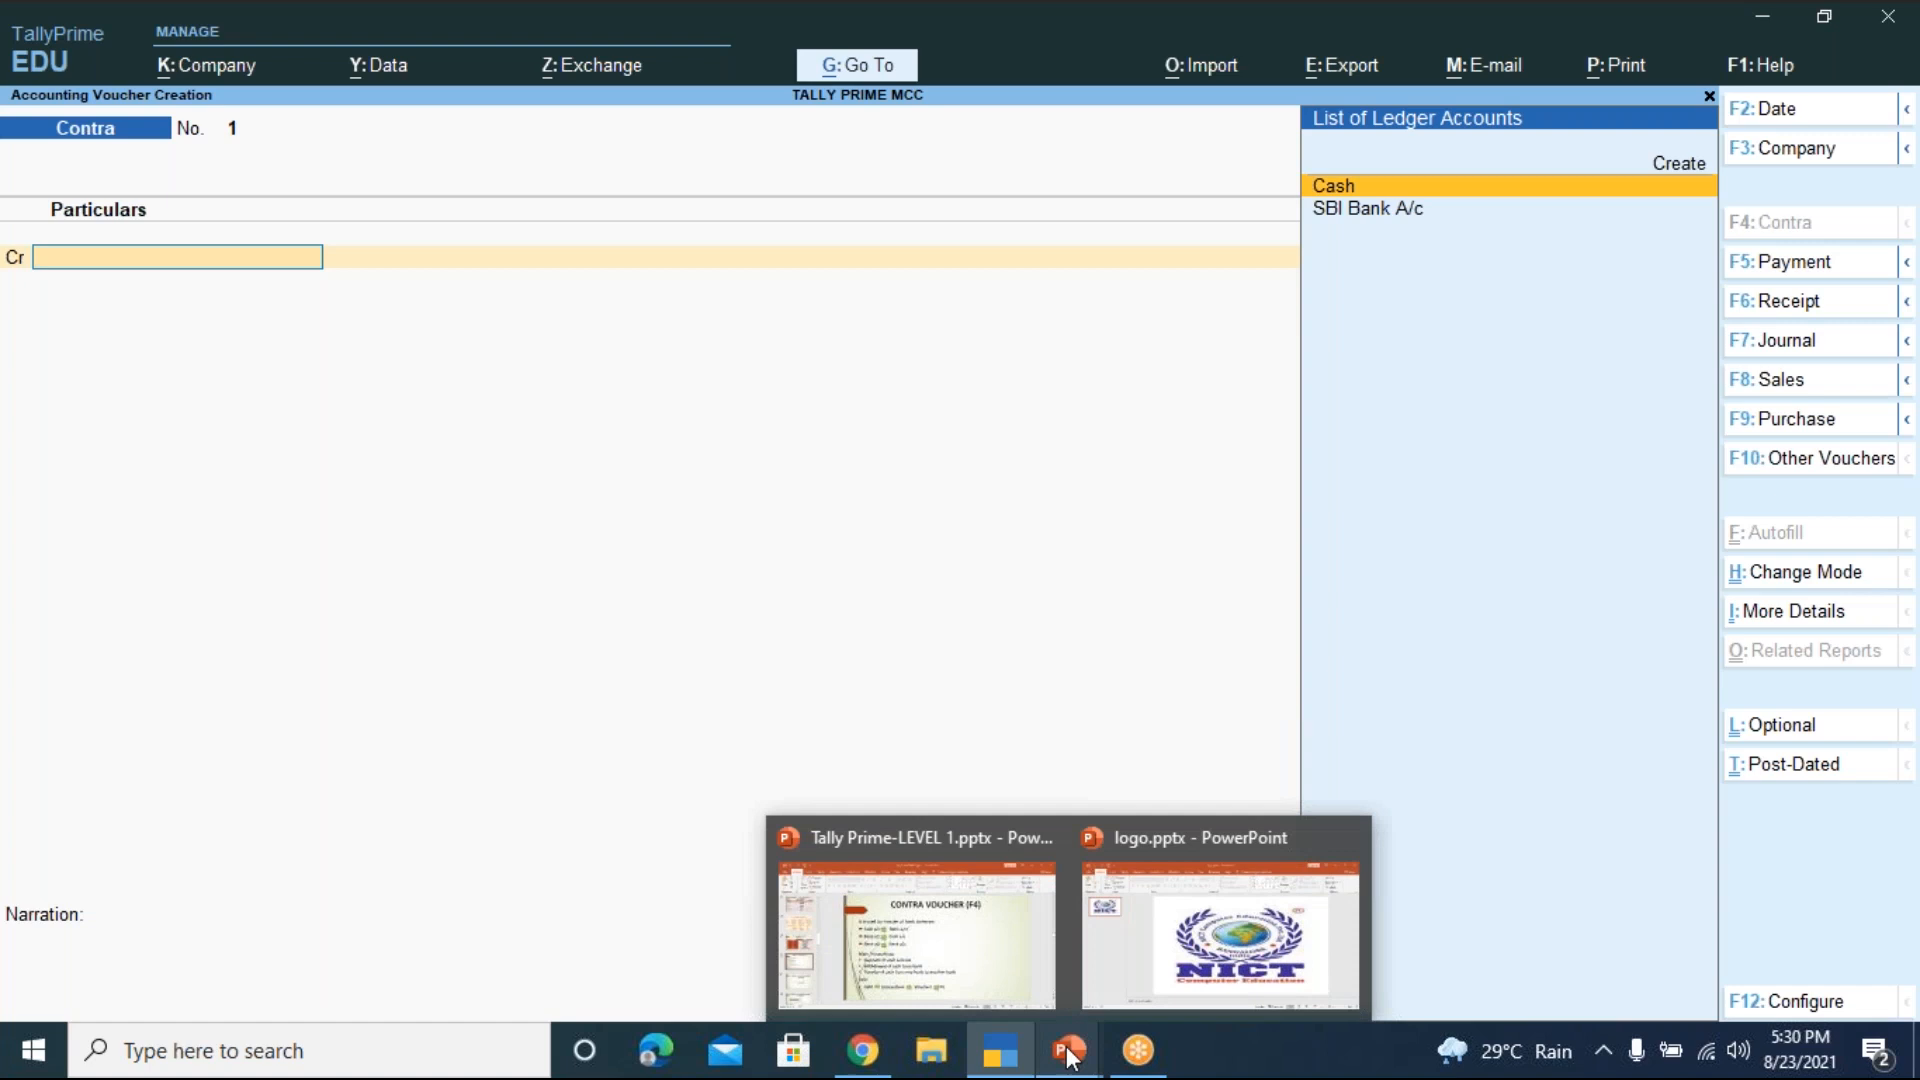
{"action": "left_click", "coordinate": [932, 927]}
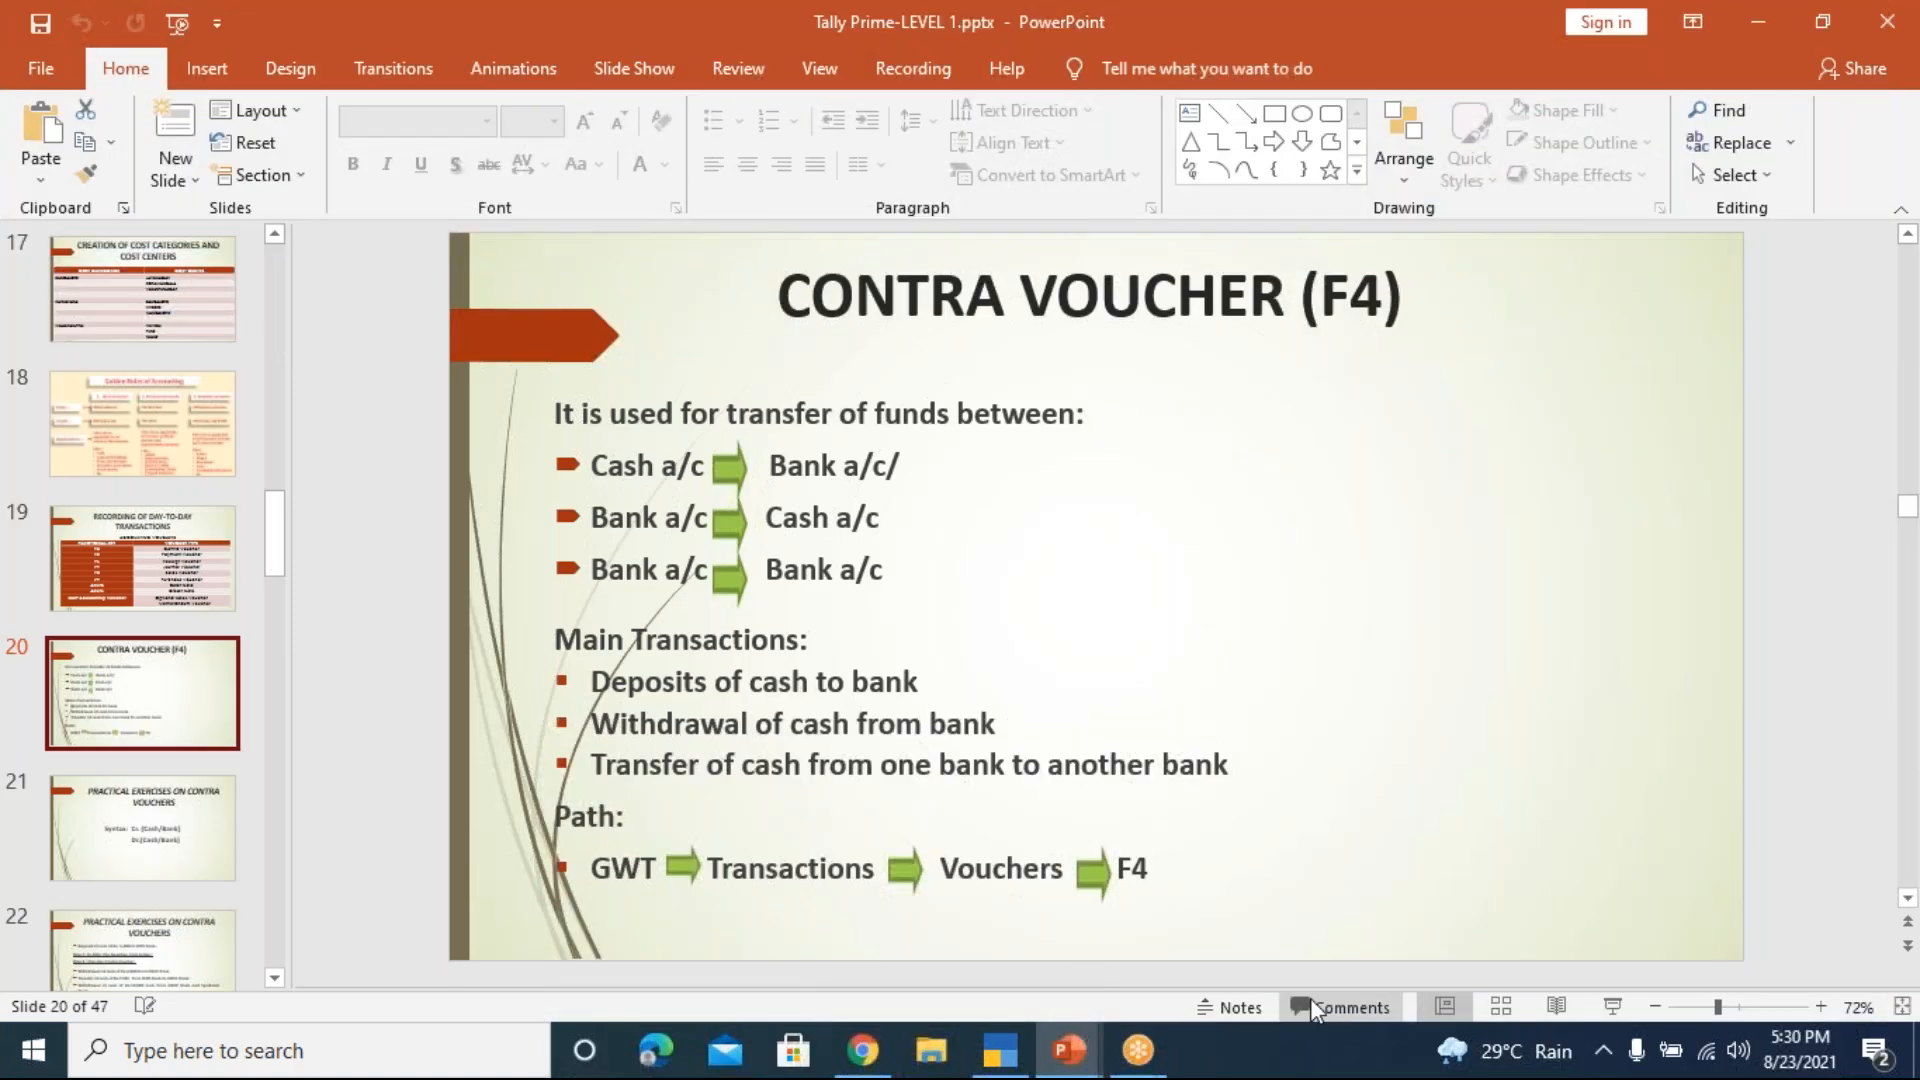
{"action": "key", "text": "Page_Down"}
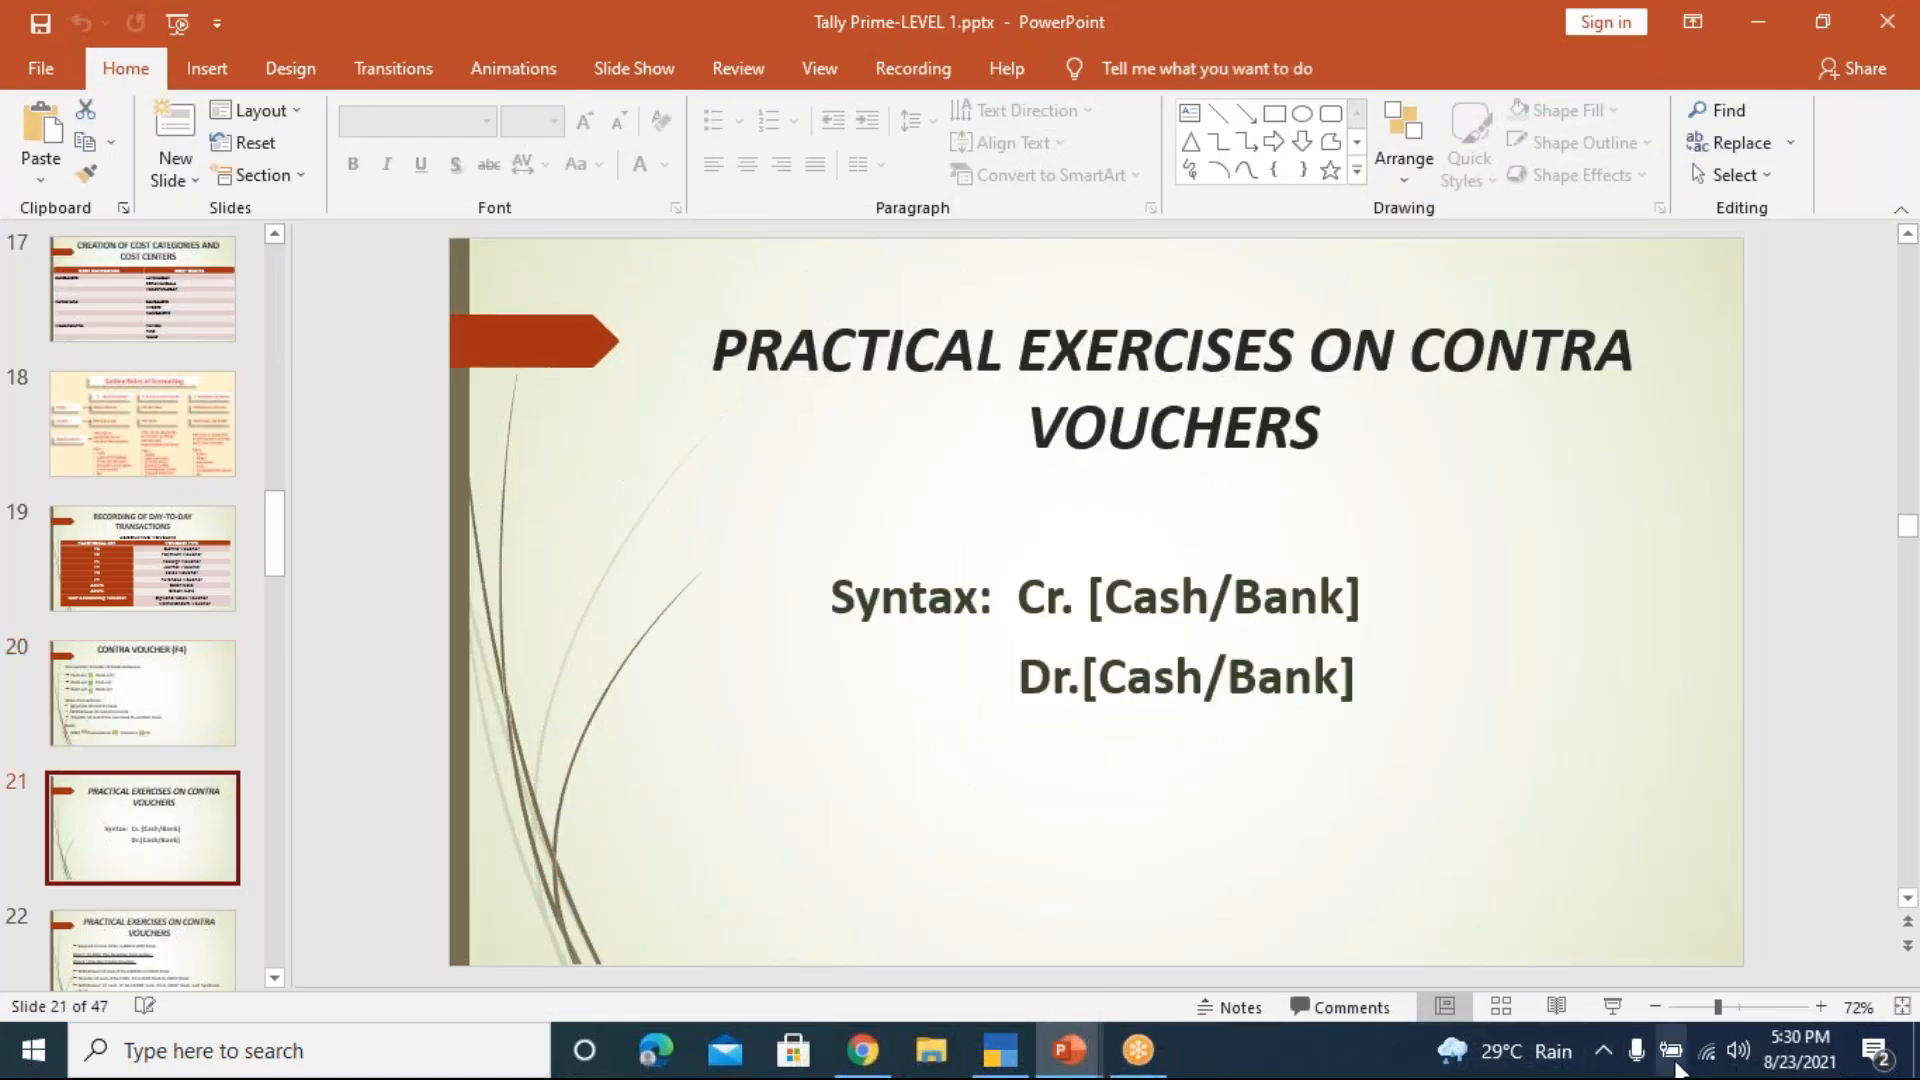
{"action": "left_click", "coordinate": [1611, 1007]}
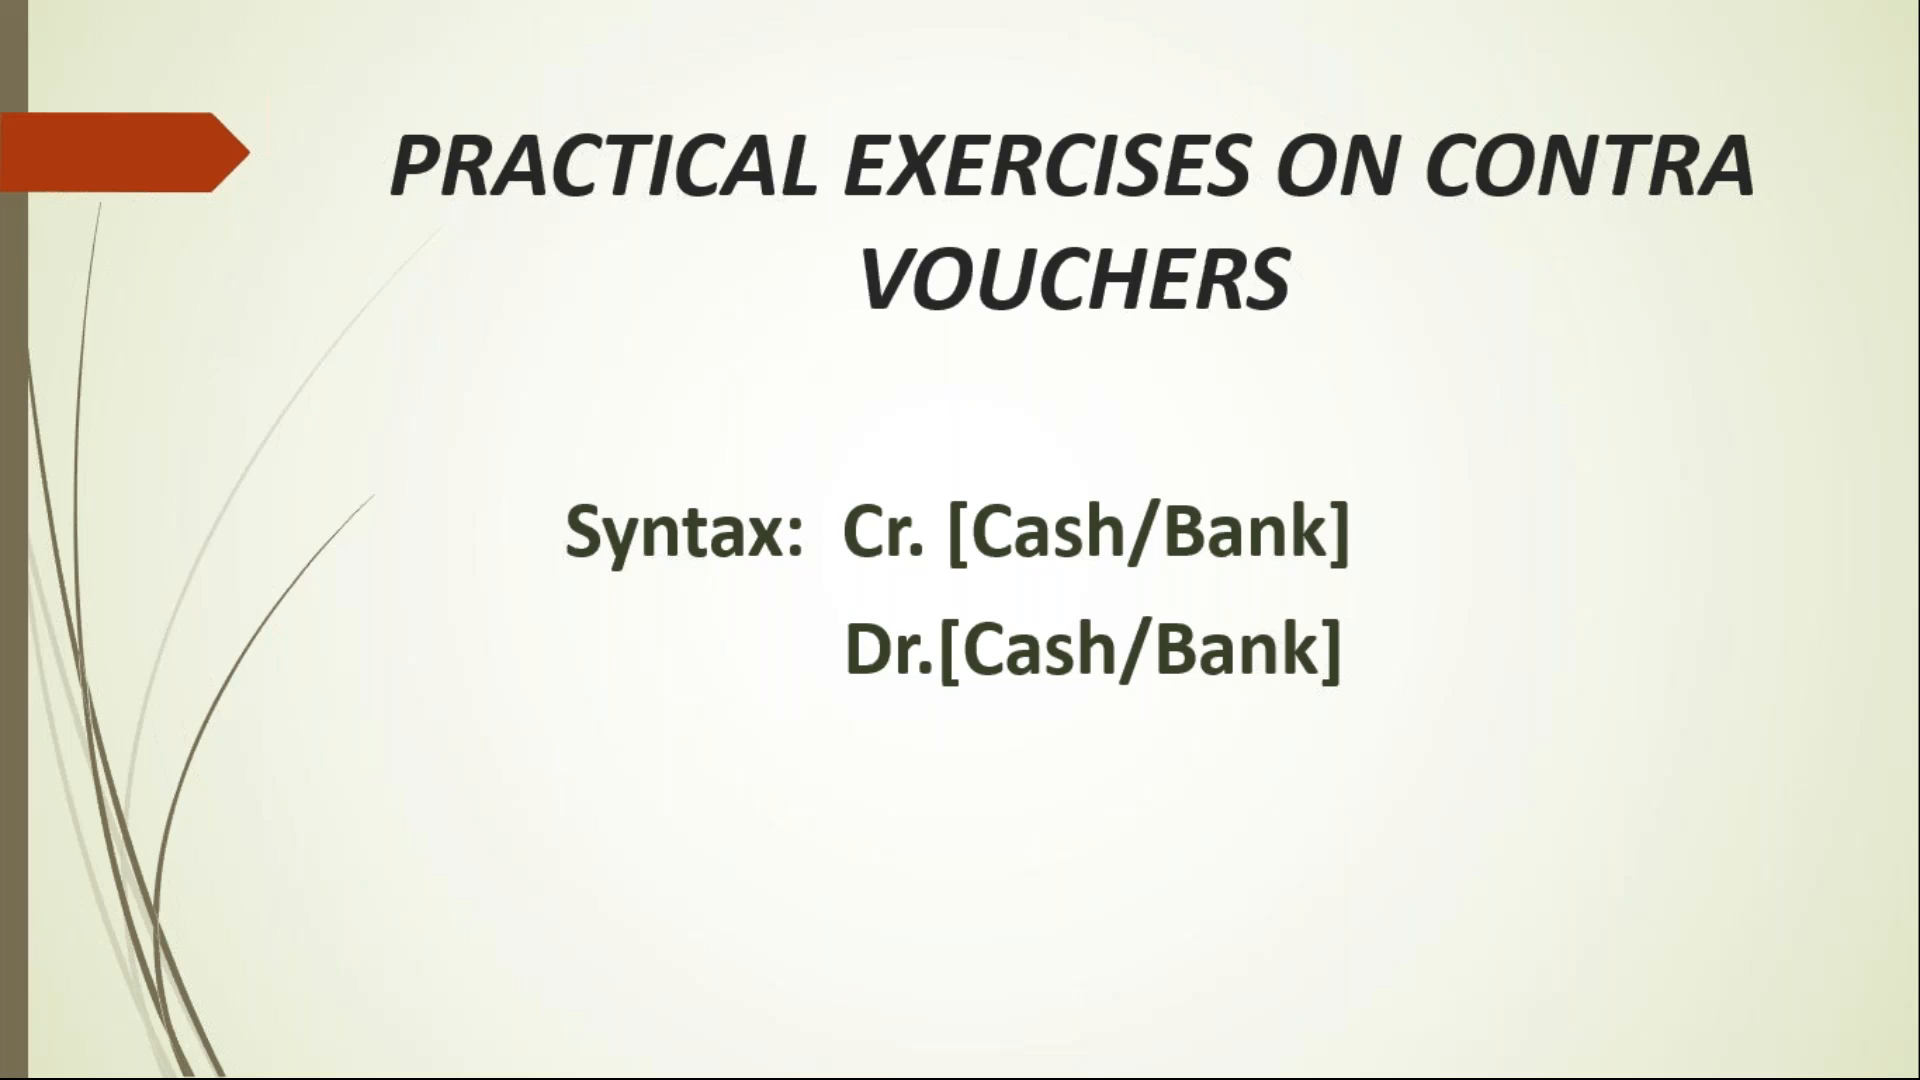
{"action": "key", "text": "Escape"}
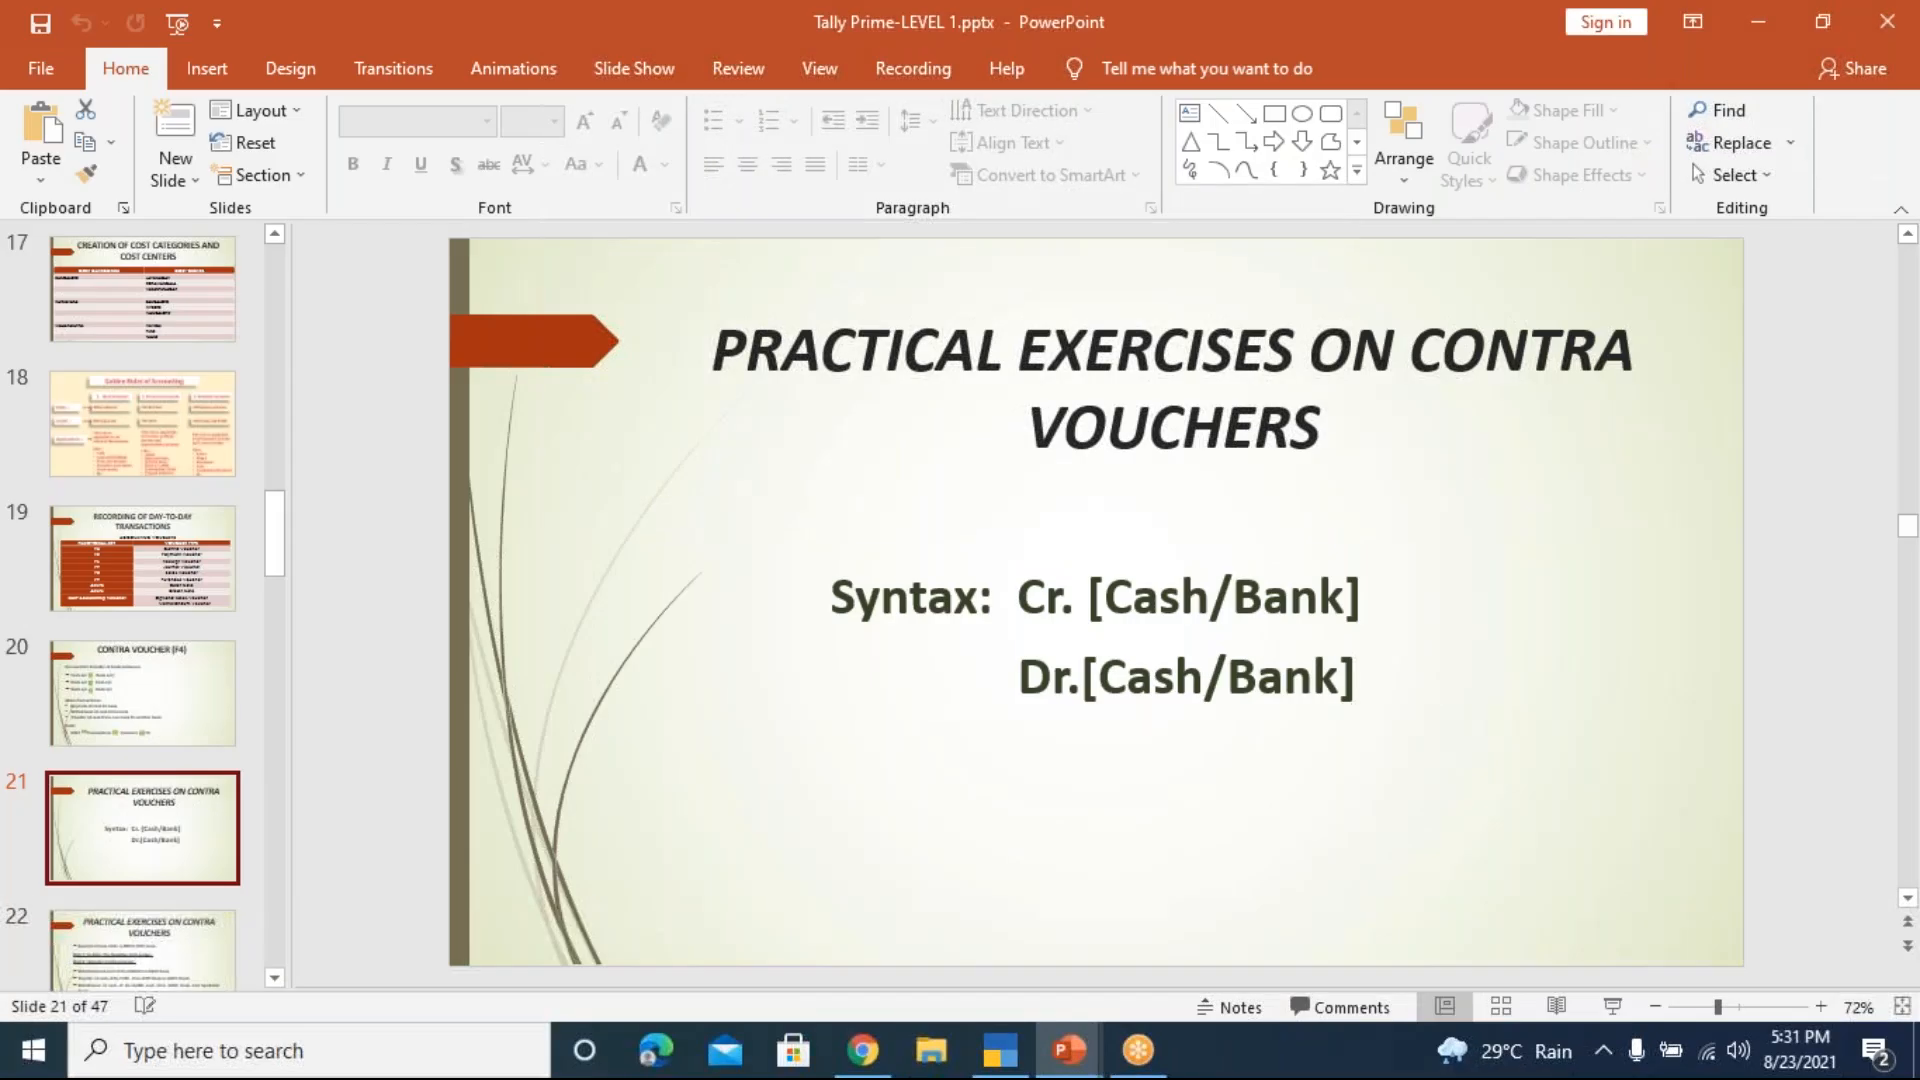
Minimize the open windows to reach the desktop, and start a new blank document in a maximized Notepad window
{"action": "left_click", "coordinate": [1757, 22]}
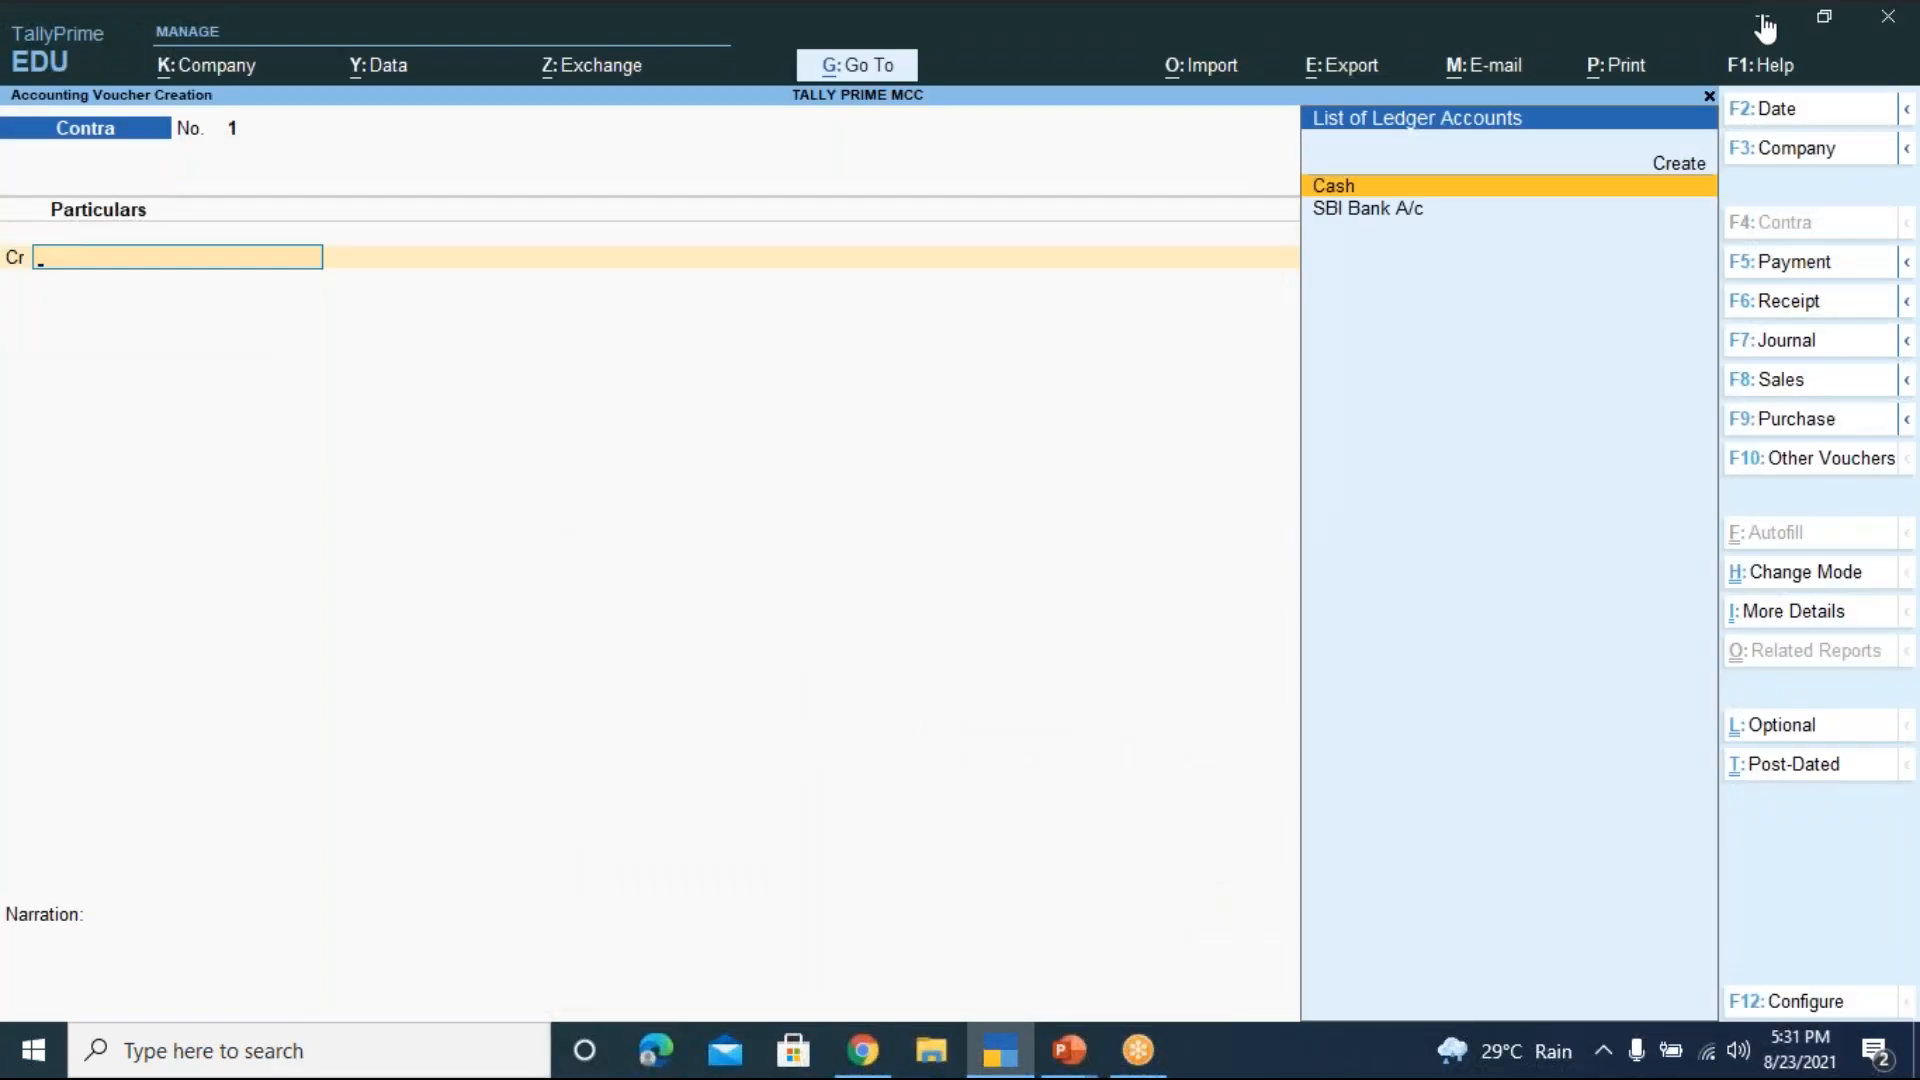
{"action": "left_click", "coordinate": [1765, 24]}
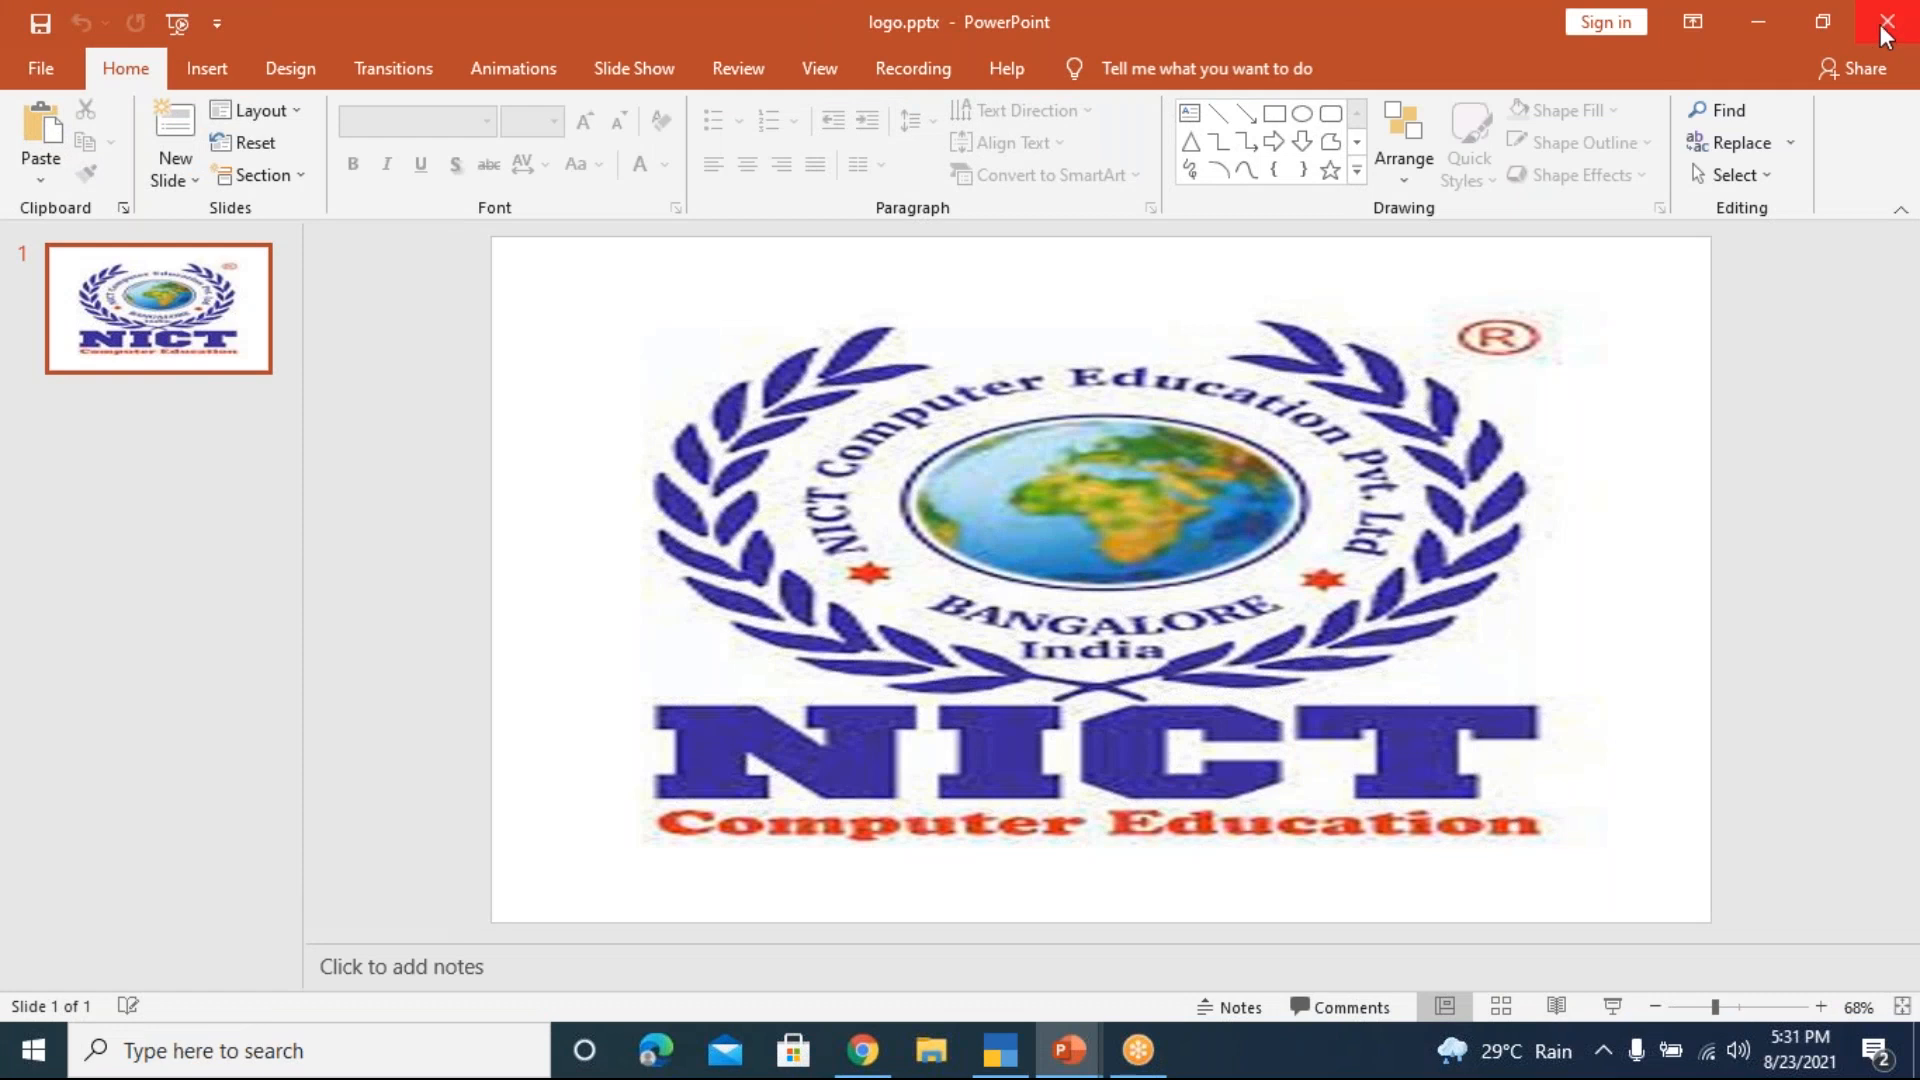
{"action": "left_click", "coordinate": [1757, 22]}
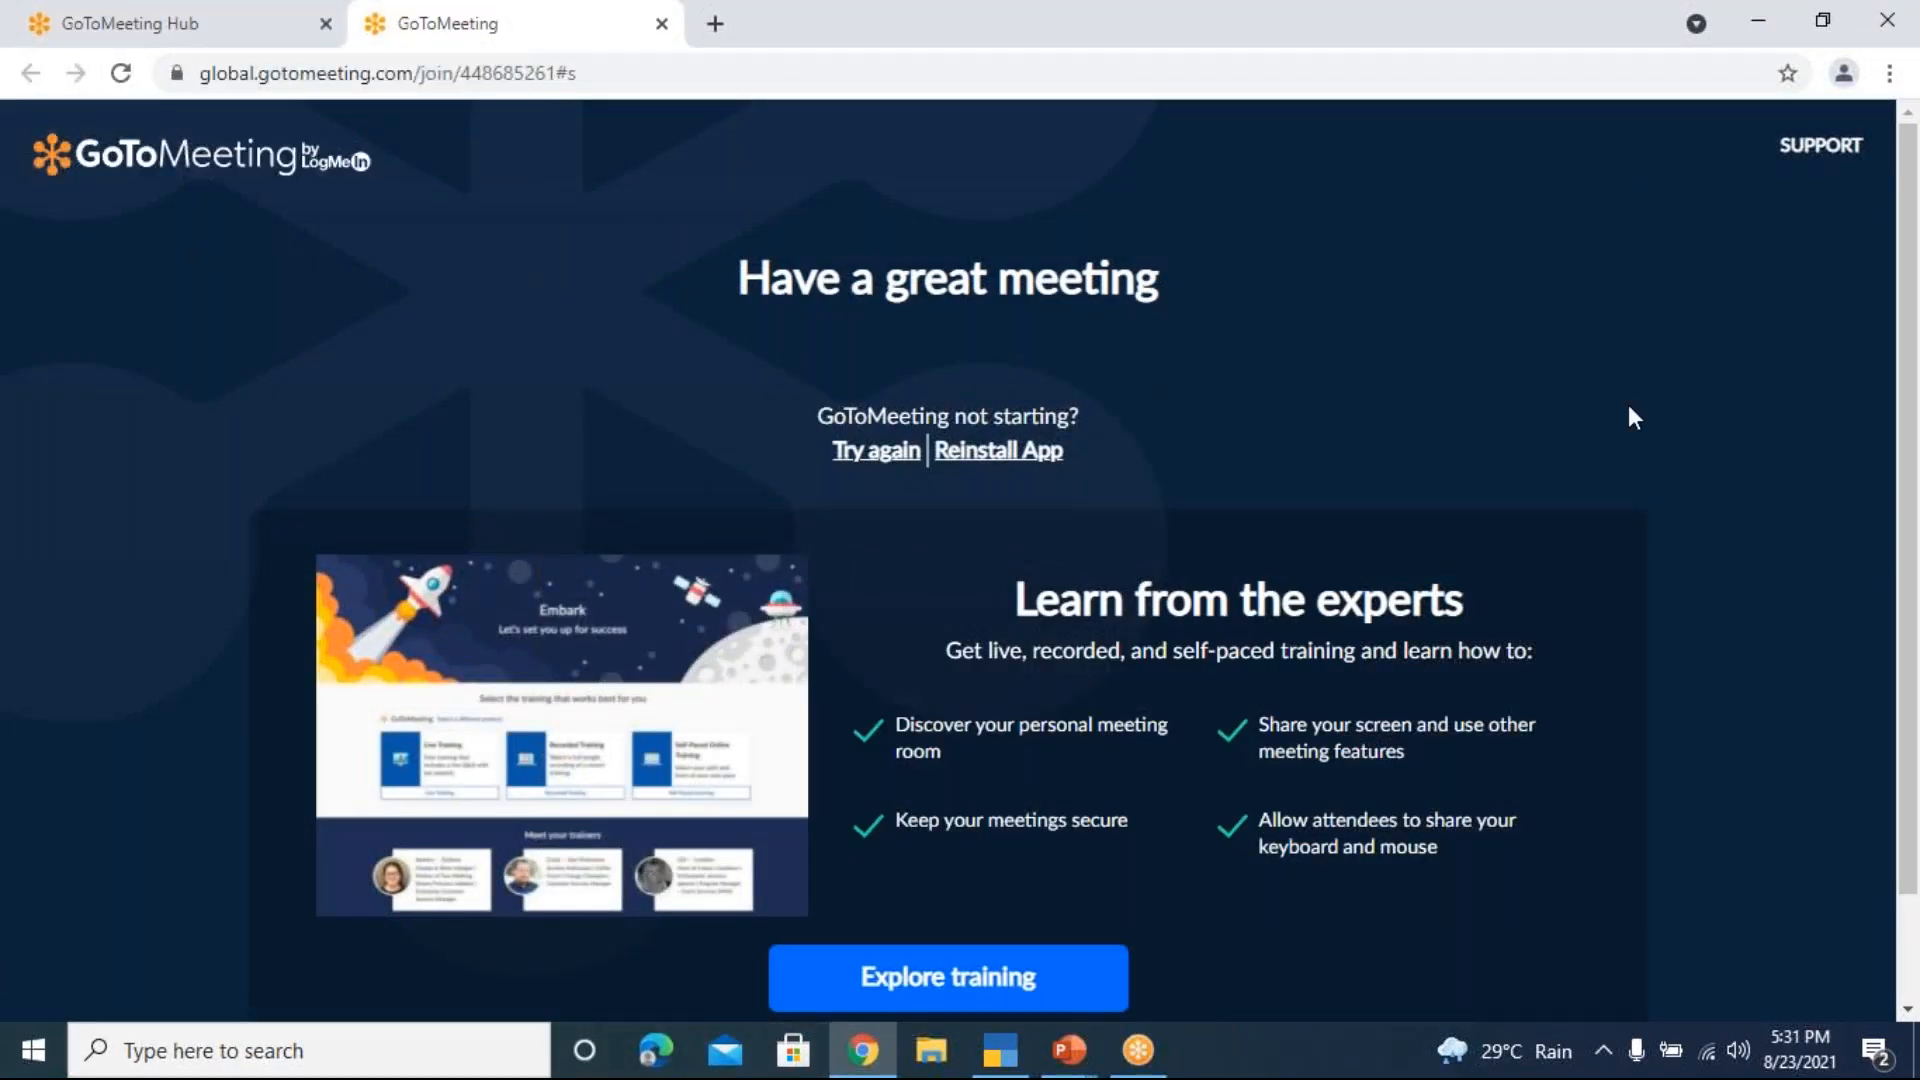
{"action": "left_click", "coordinate": [1758, 21]}
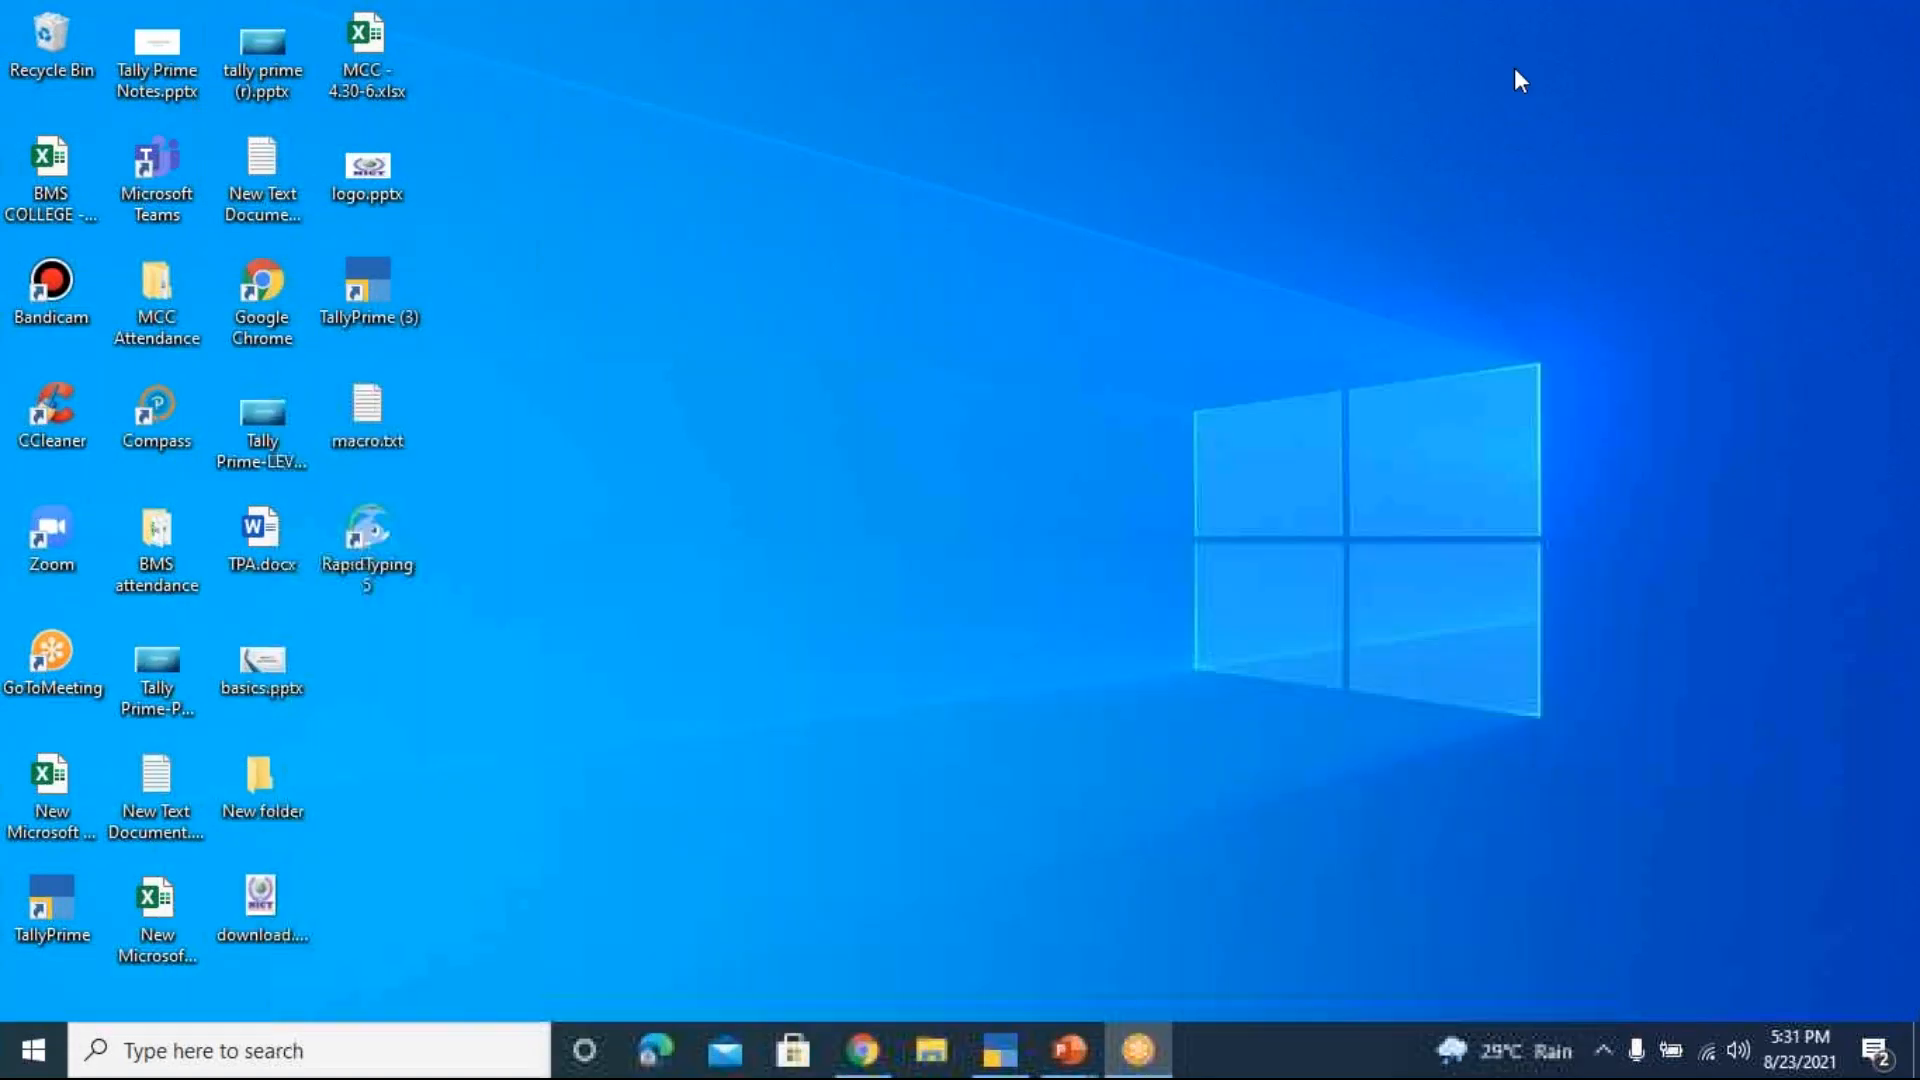
{"action": "left_click", "coordinate": [262, 170]}
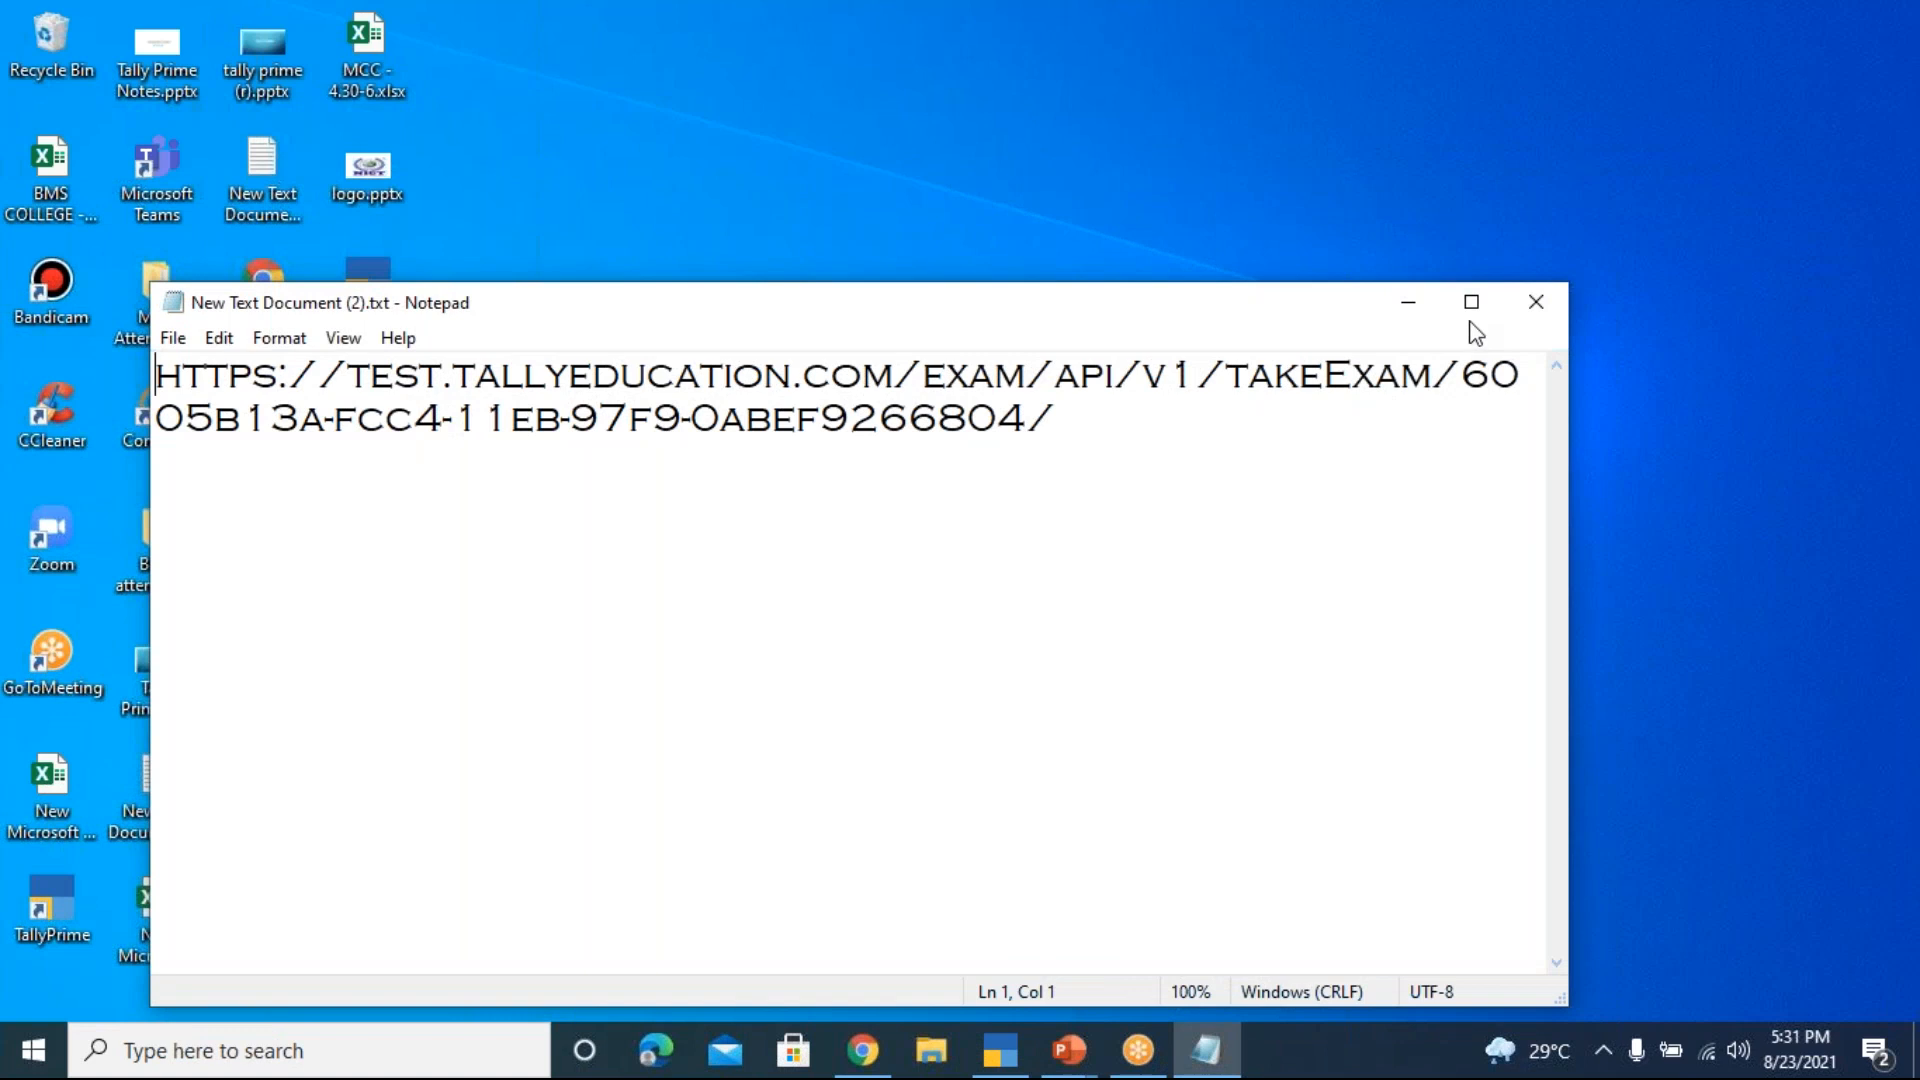
{"action": "left_click", "coordinate": [172, 337]}
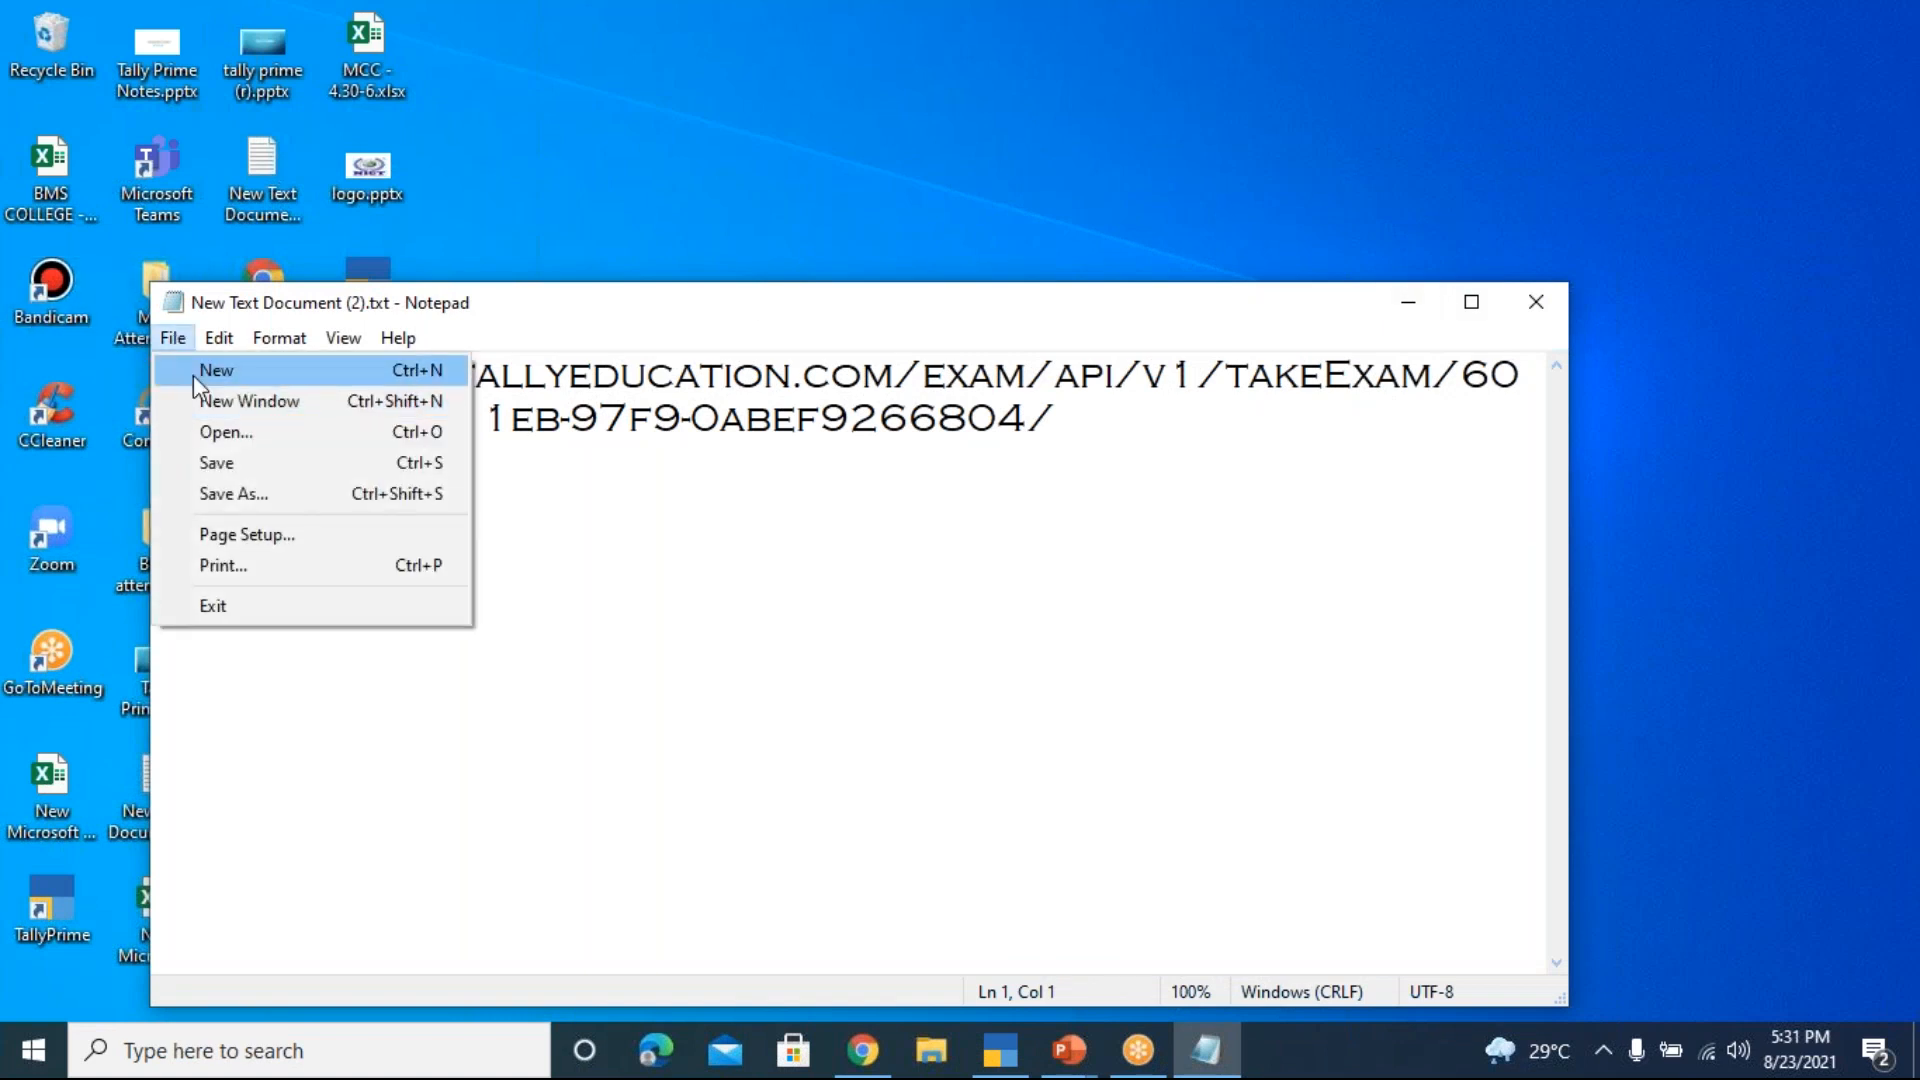
{"action": "left_click", "coordinate": [194, 370]}
{"action": "left_click", "coordinate": [1470, 302]}
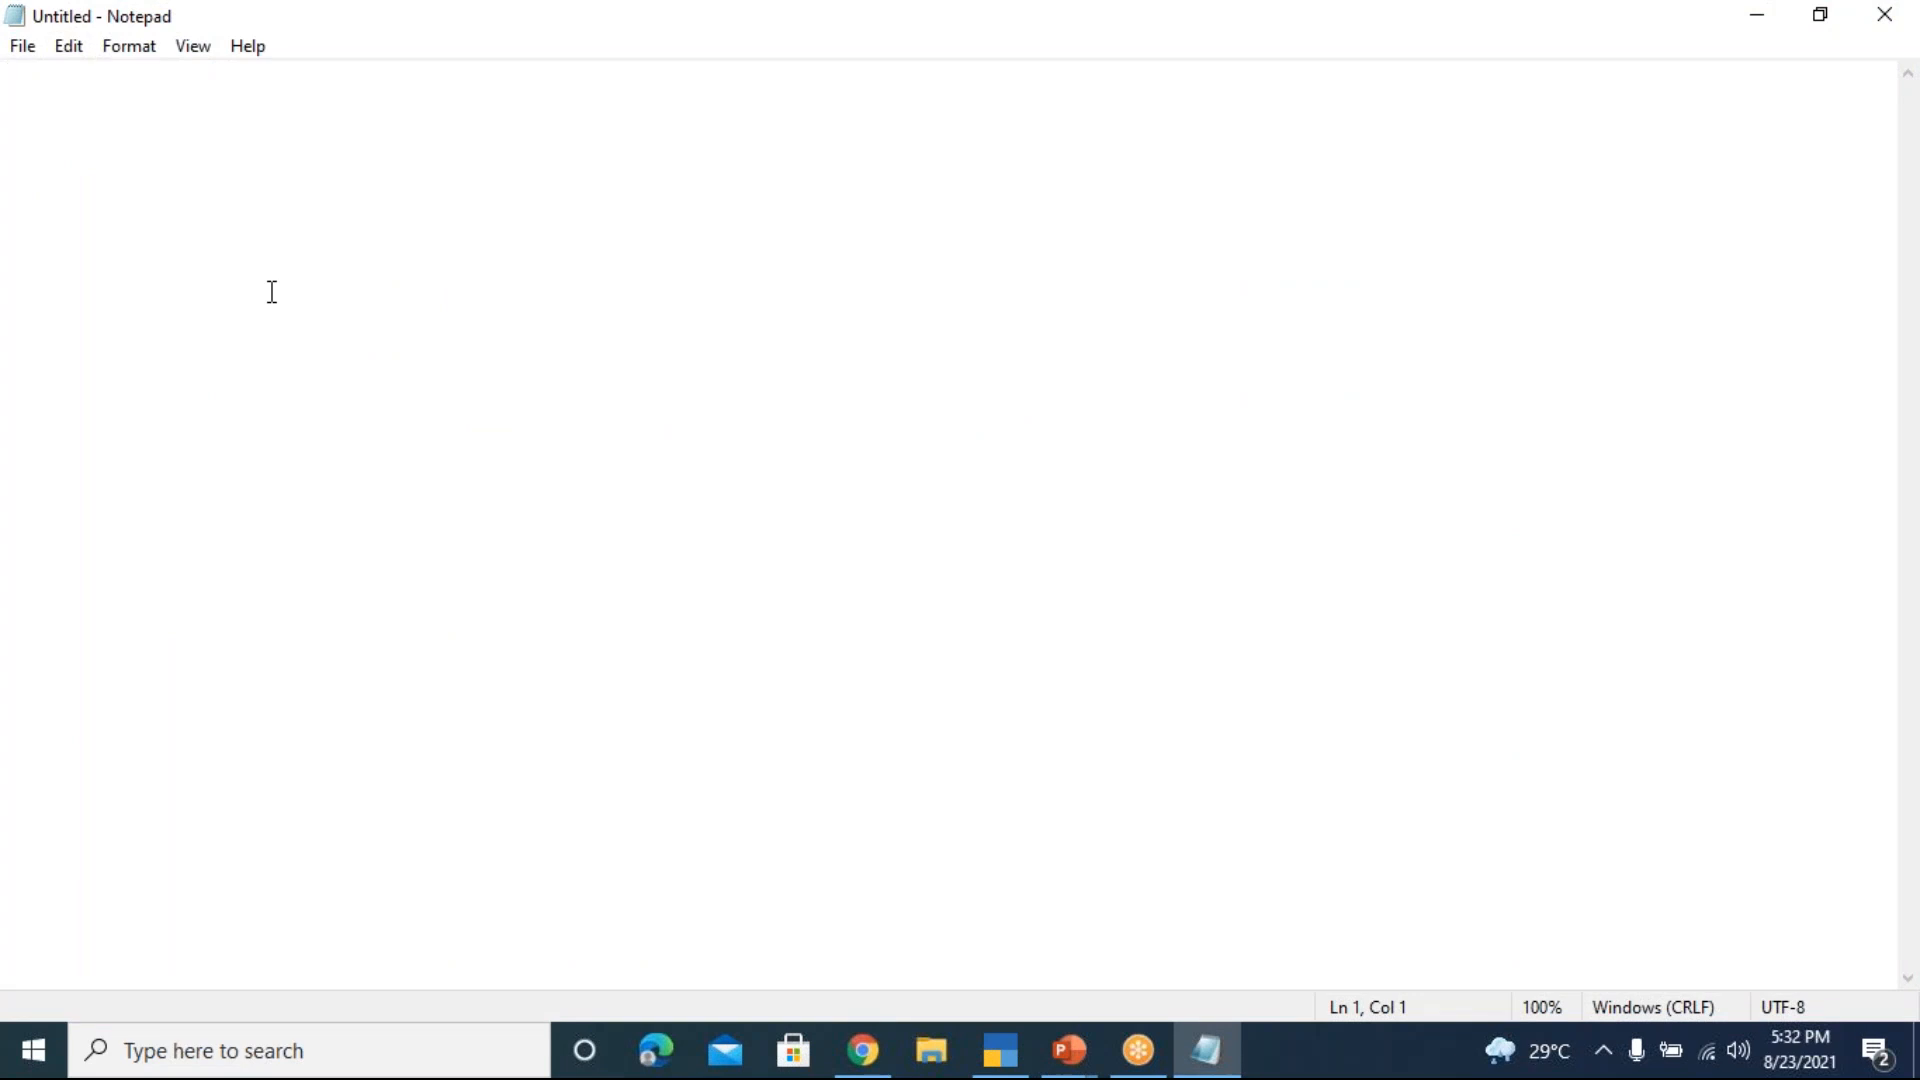
Write the example transaction "DEPOSIT OF 1000 OF CASH INTO CANARA BANK" as the first line and begin a new line below it
{"action": "type", "text": "DEPOSIT OF "}
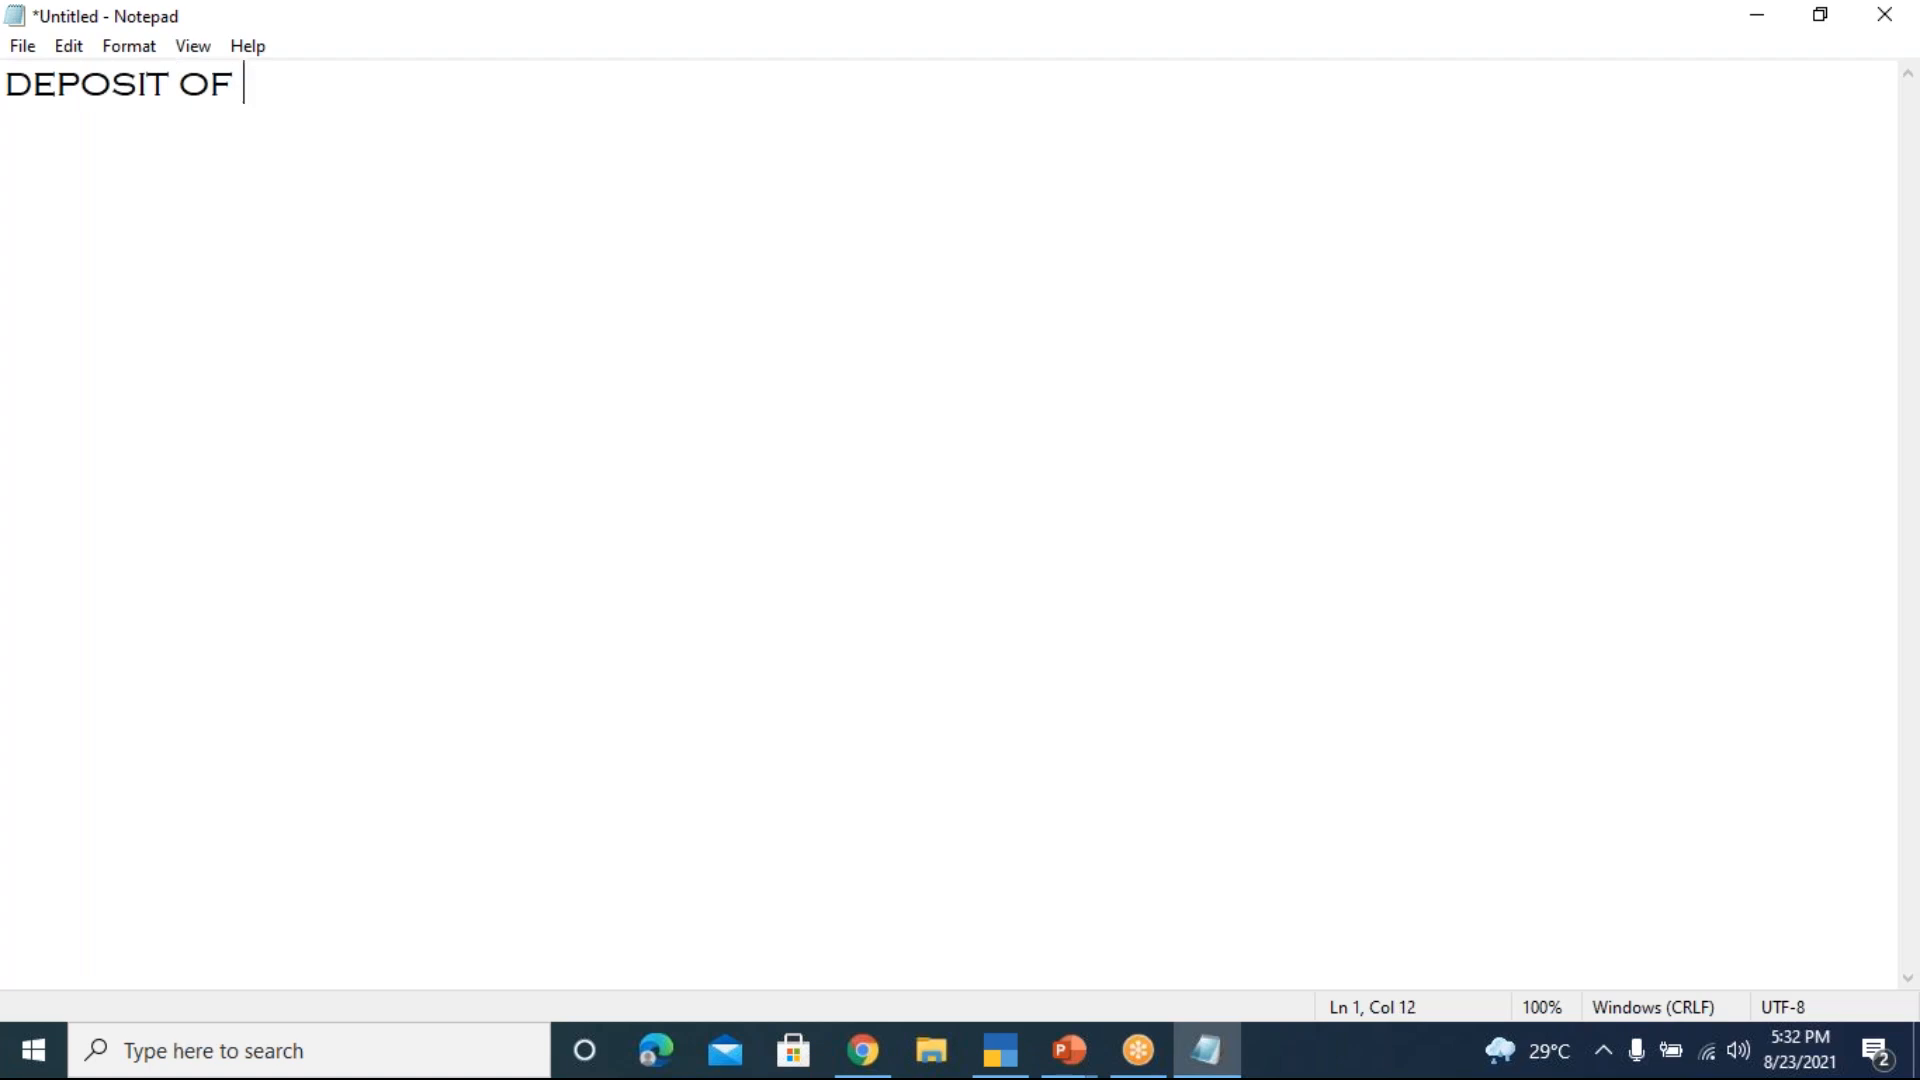
{"action": "type", "text": "1000"}
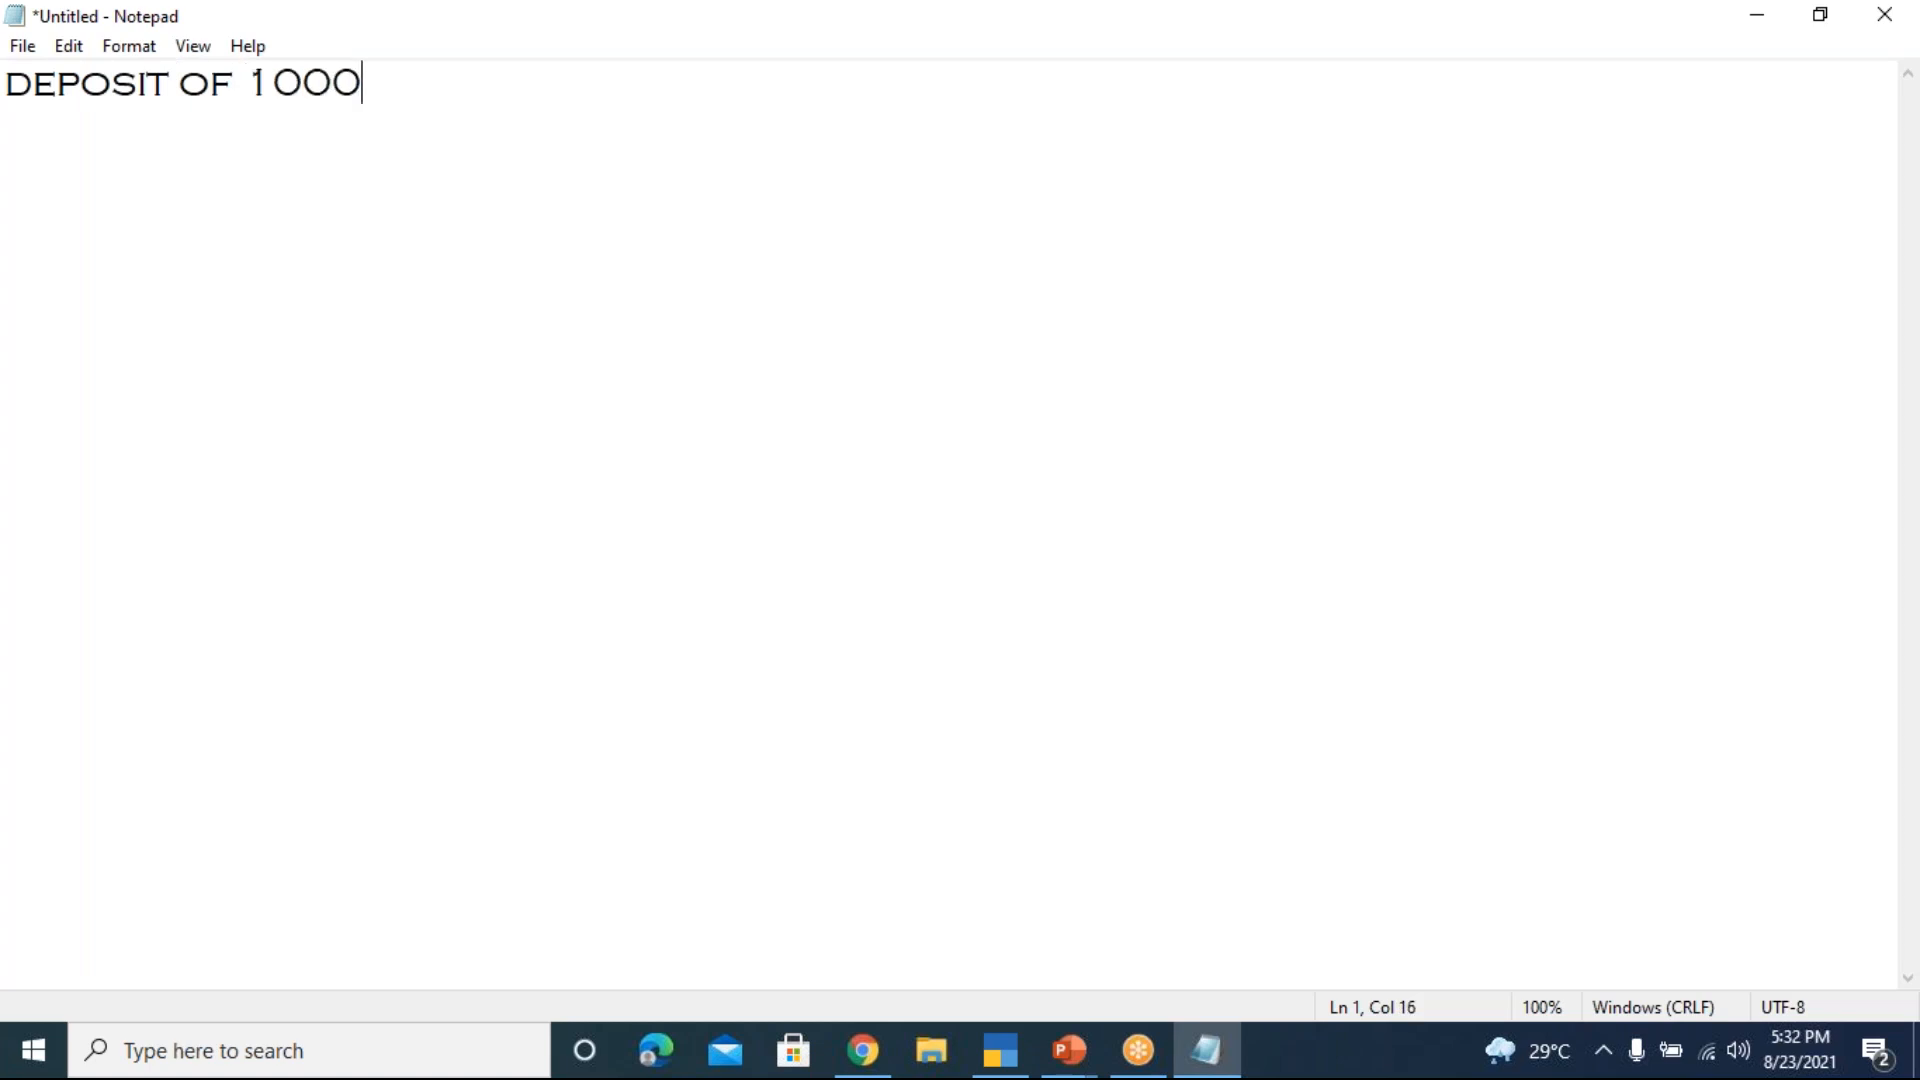
{"action": "type", "text": " OF CASH "}
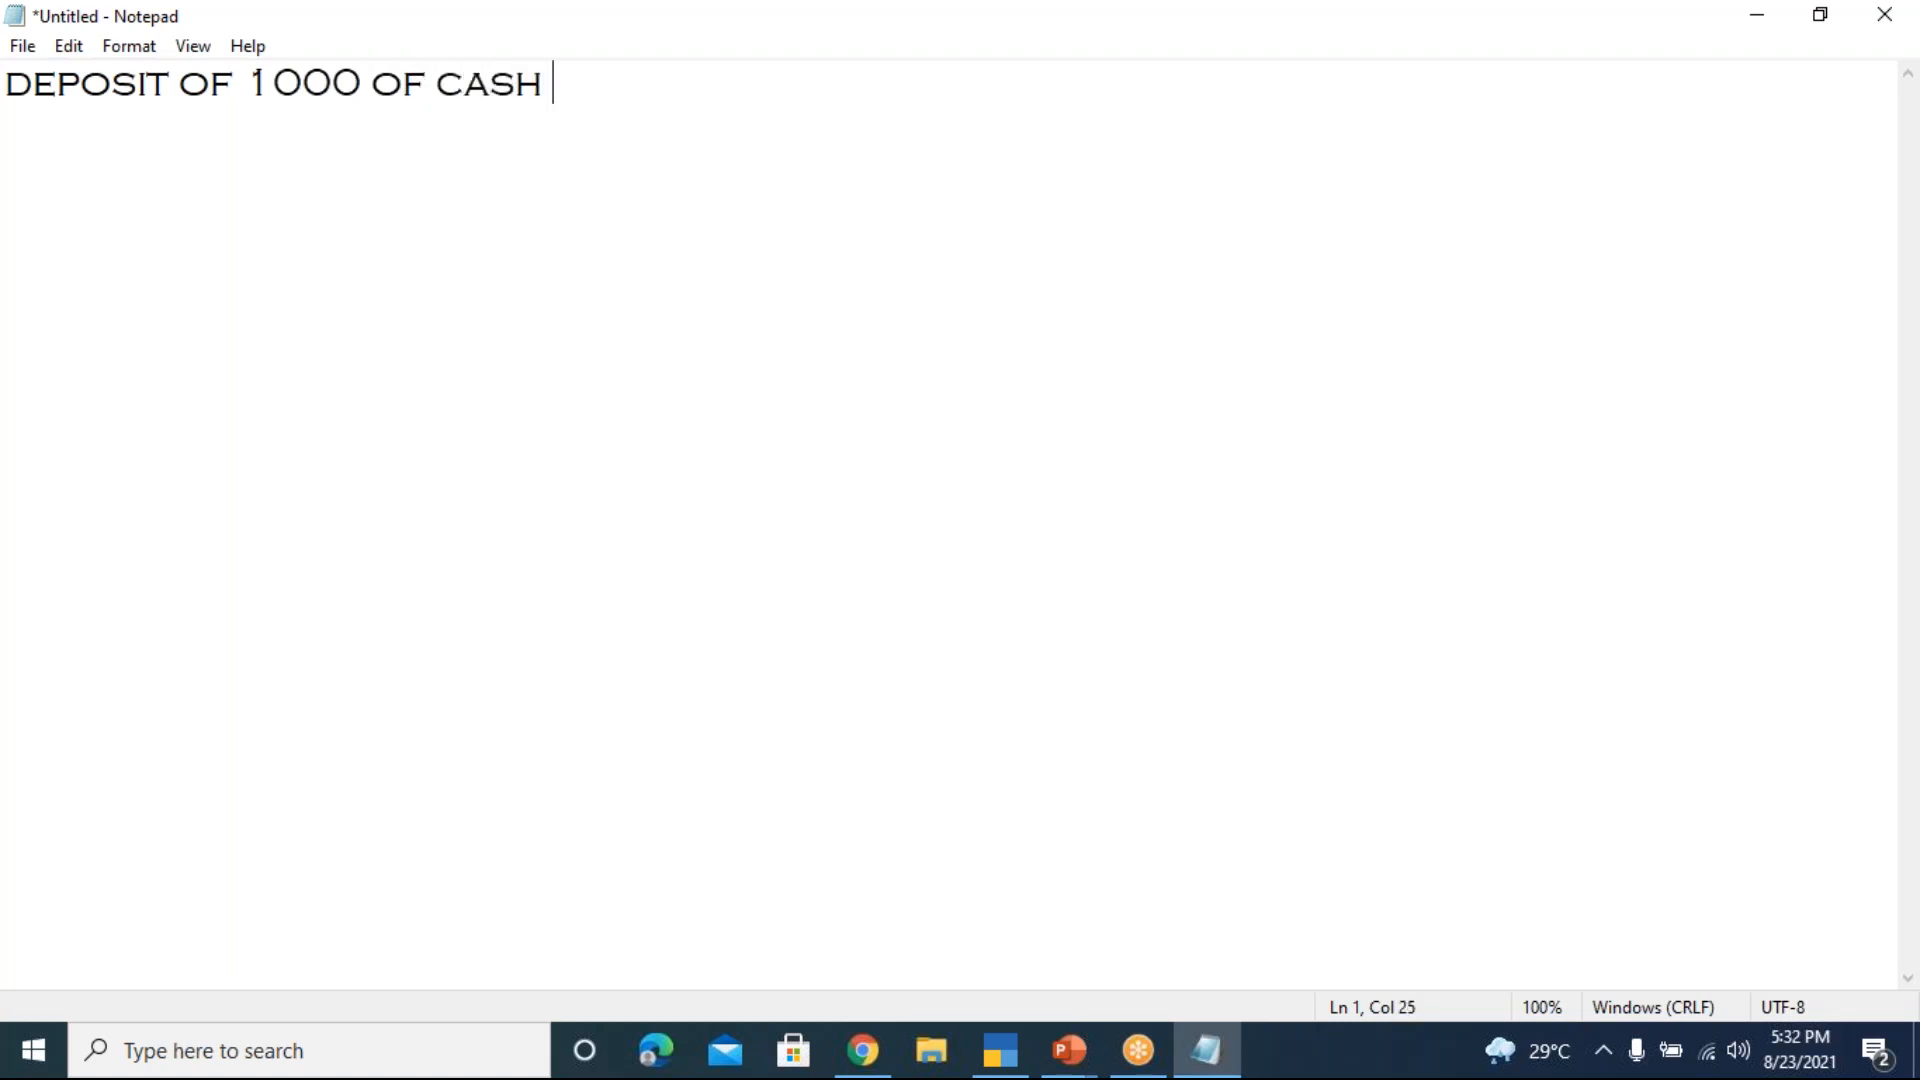
{"action": "type", "text": "INTO CANARA B"}
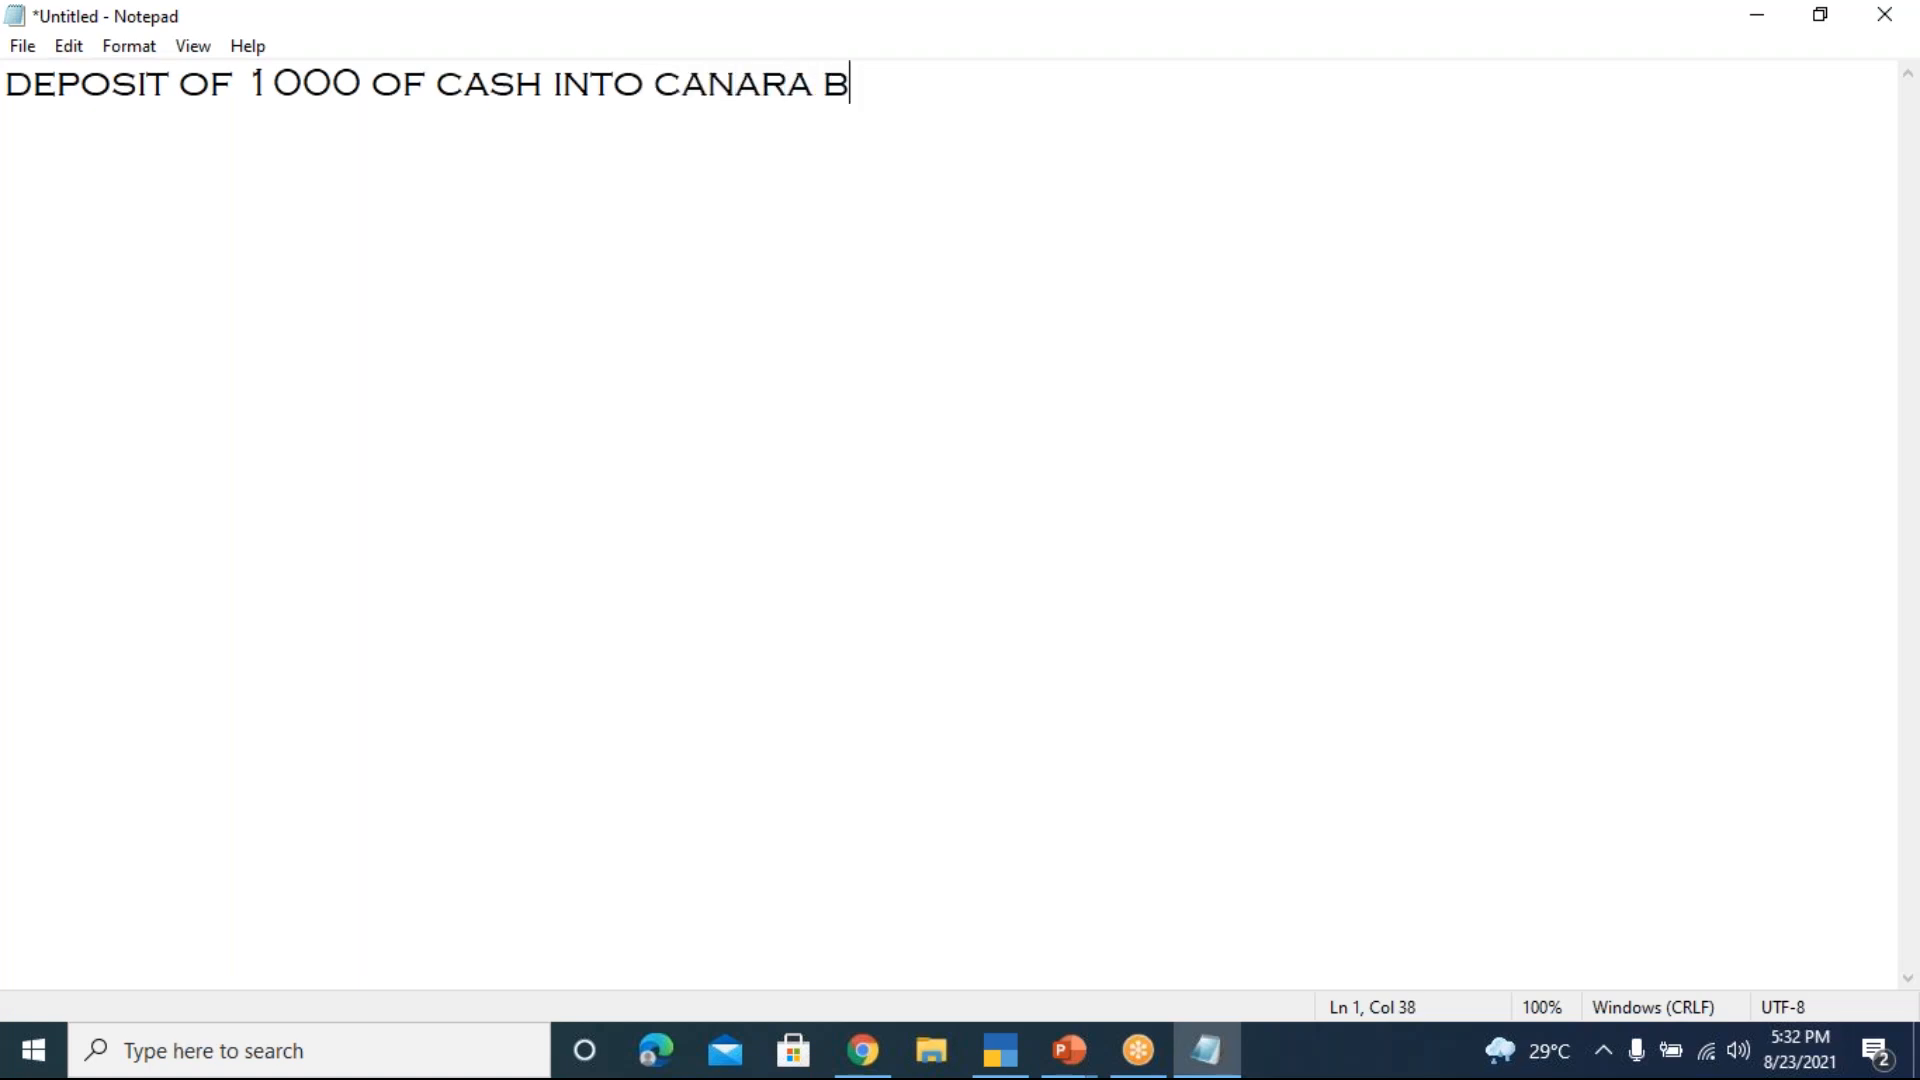
{"action": "type", "text": "ANK"}
{"action": "key", "text": "Return"}
{"action": "left_click", "coordinate": [972, 86]}
{"action": "key", "text": "Return"}
{"action": "key", "text": "Return"}
{"action": "key", "text": "Return"}
{"action": "left_click", "coordinate": [975, 91]}
{"action": "key", "text": "Return"}
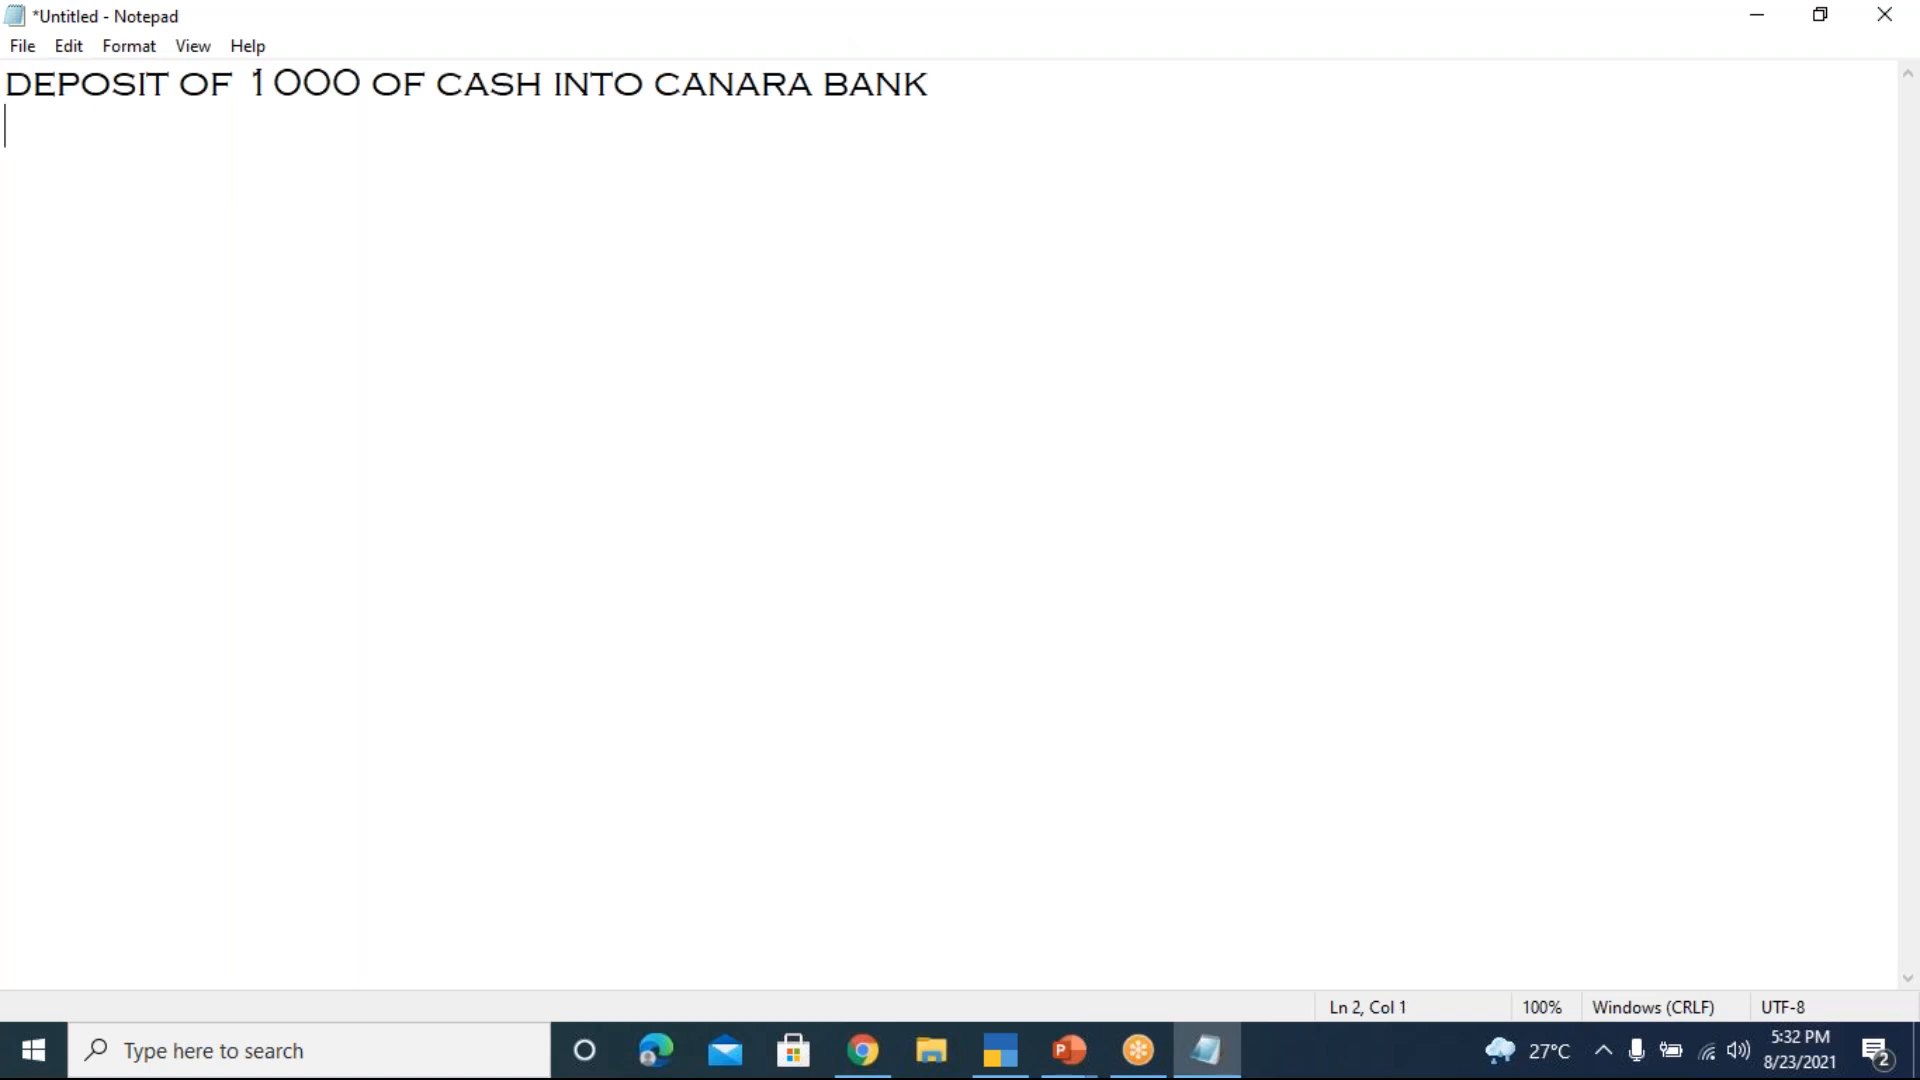
Write the debit line "DR. CANARA BANK A/C" under the deposit transaction and begin a new line
{"action": "type", "text": "B"}
{"action": "key", "text": "BackSpace"}
{"action": "type", "text": "DR."}
{"action": "type", "text": "CANARA"}
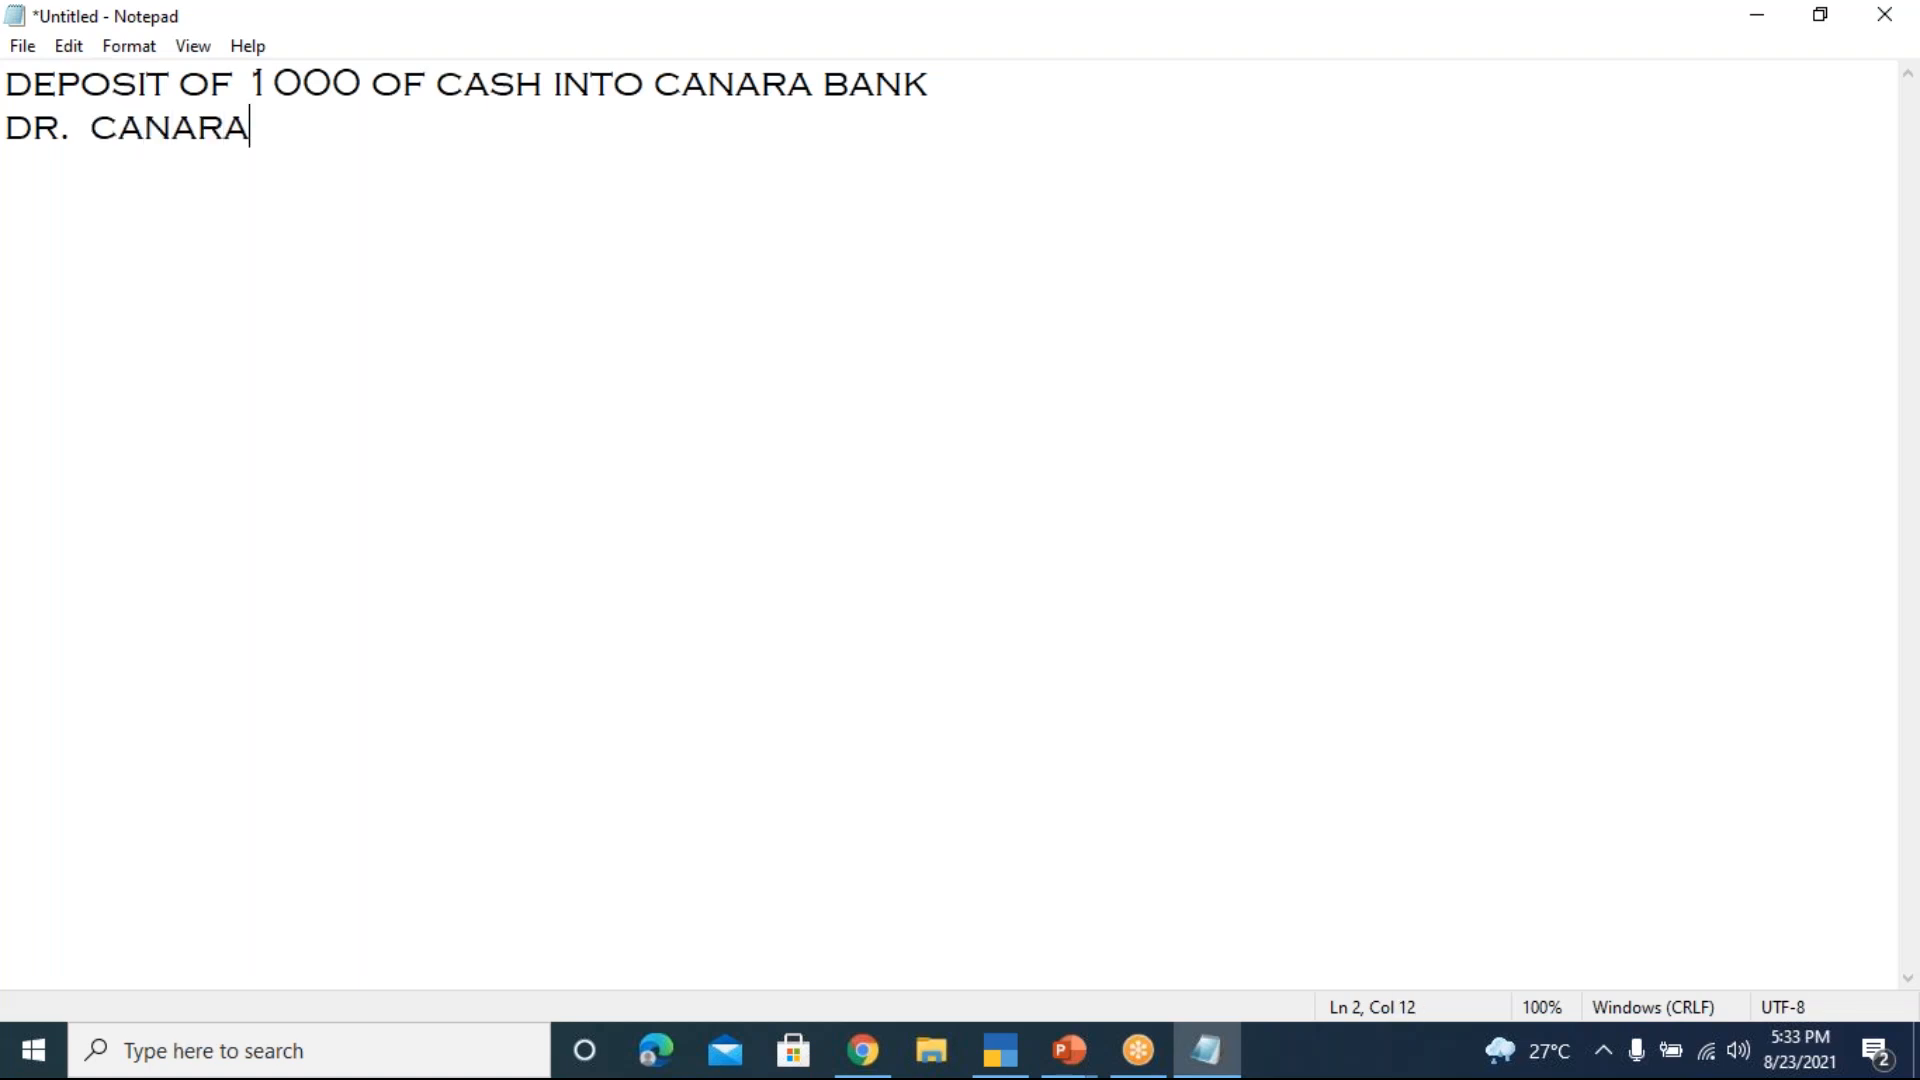
{"action": "type", "text": " BANK "}
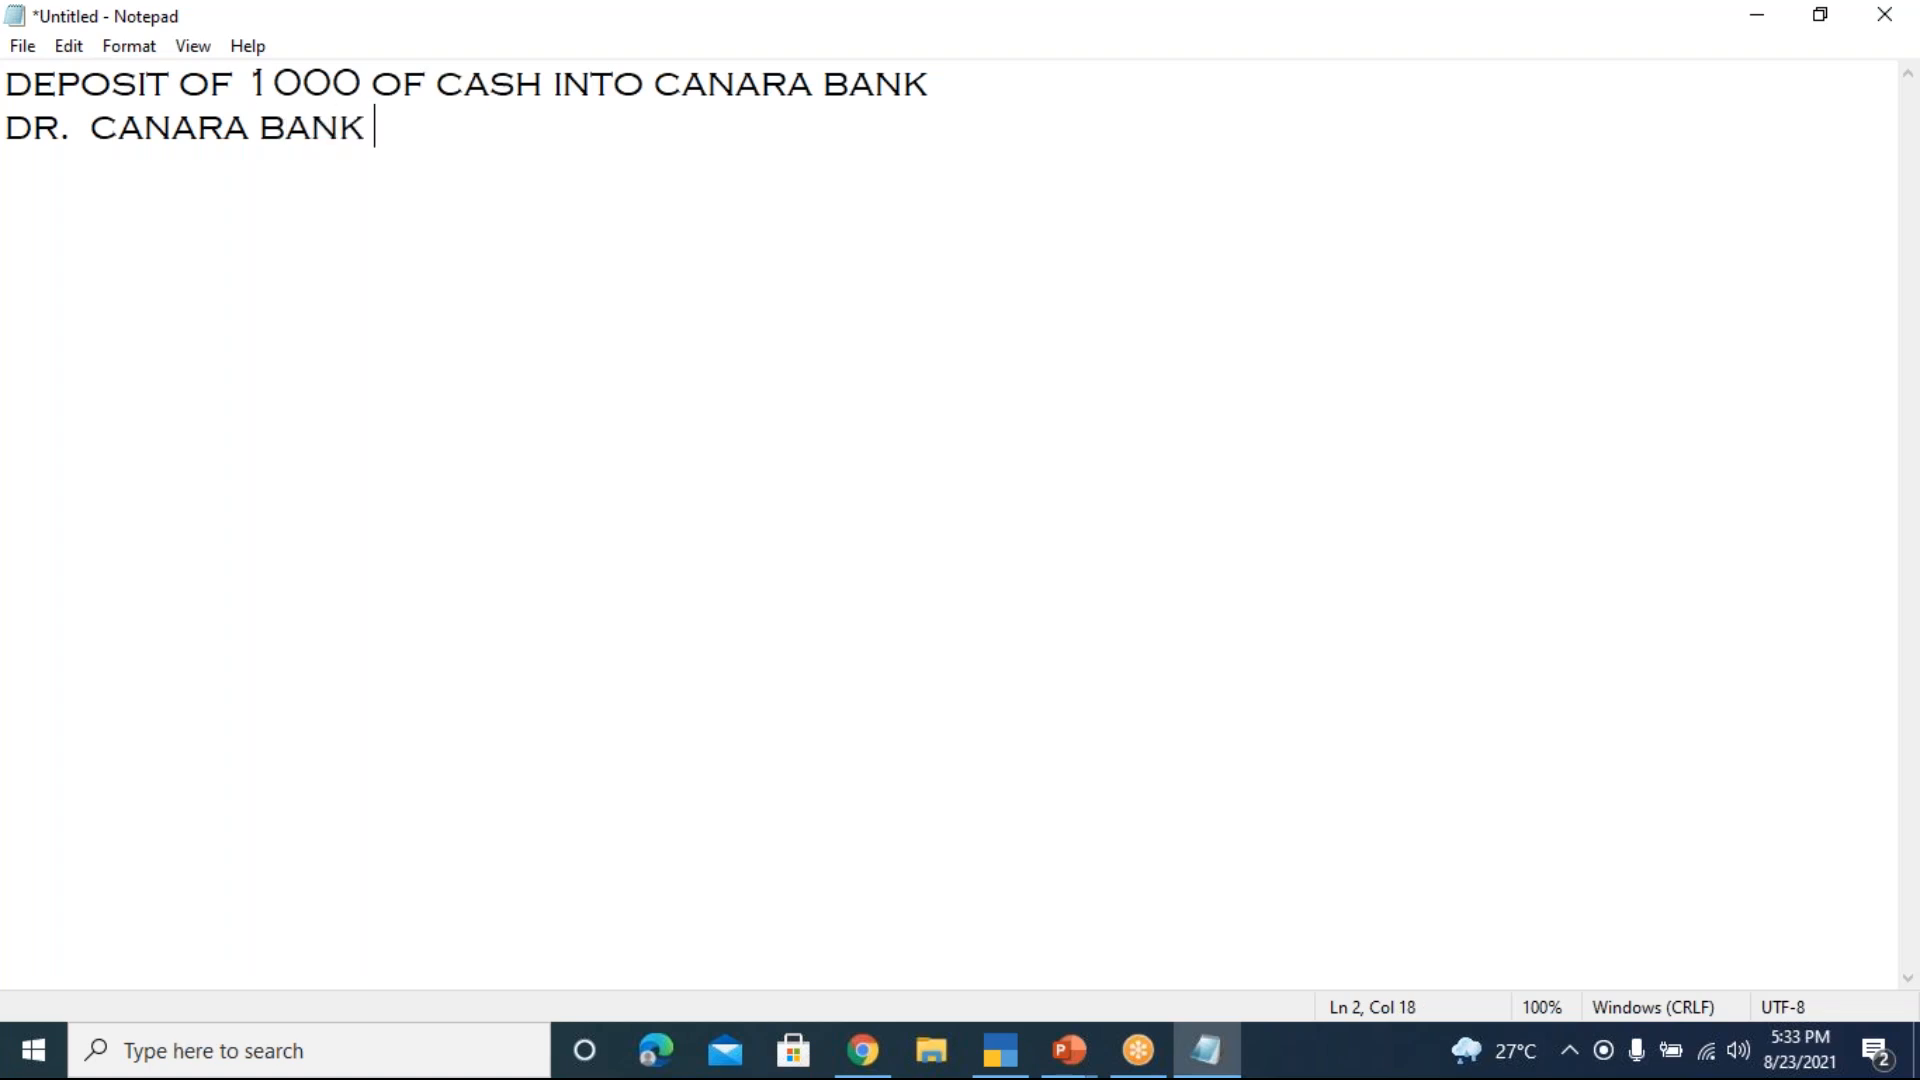
{"action": "type", "text": "A/C"}
{"action": "key", "text": "Return"}
Add the credit line "CR. CASH A/C" below the Canara Bank debit line
{"action": "type", "text": "CR"}
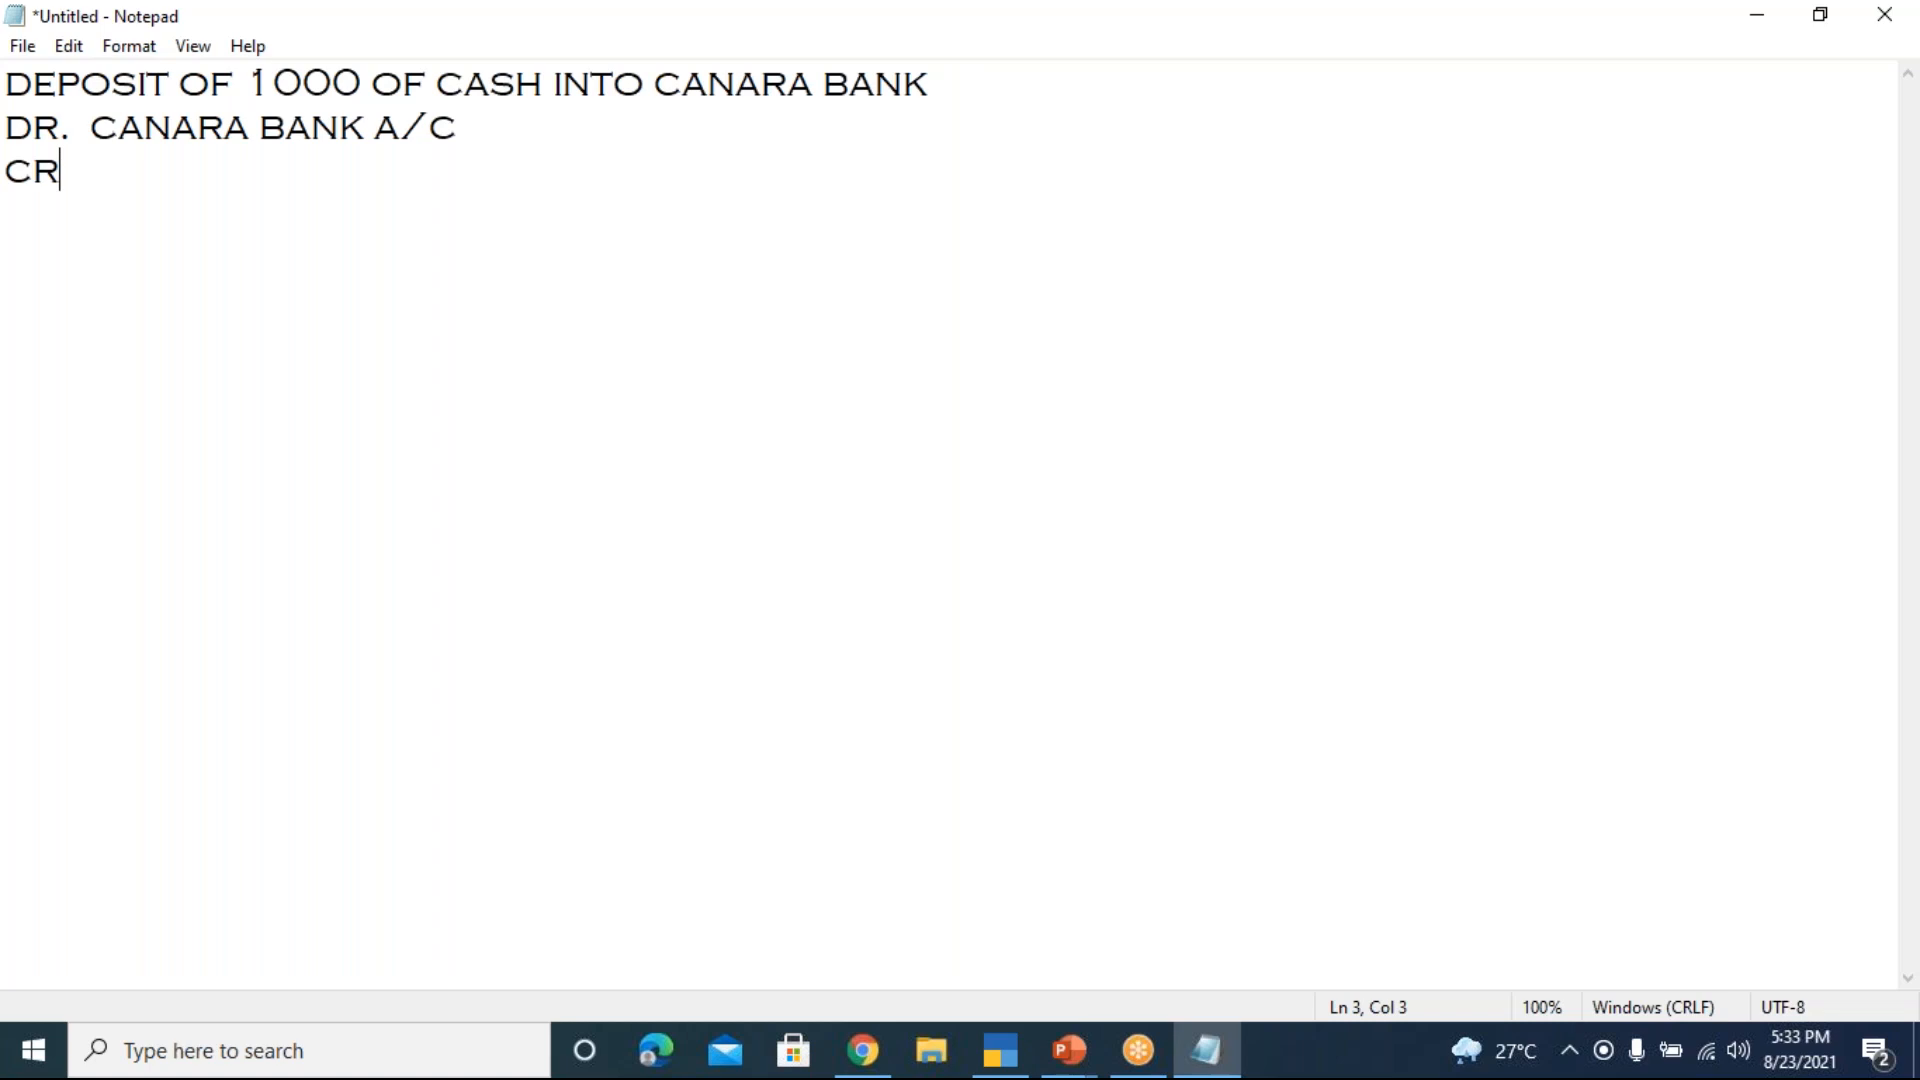
{"action": "type", "text": ". C"}
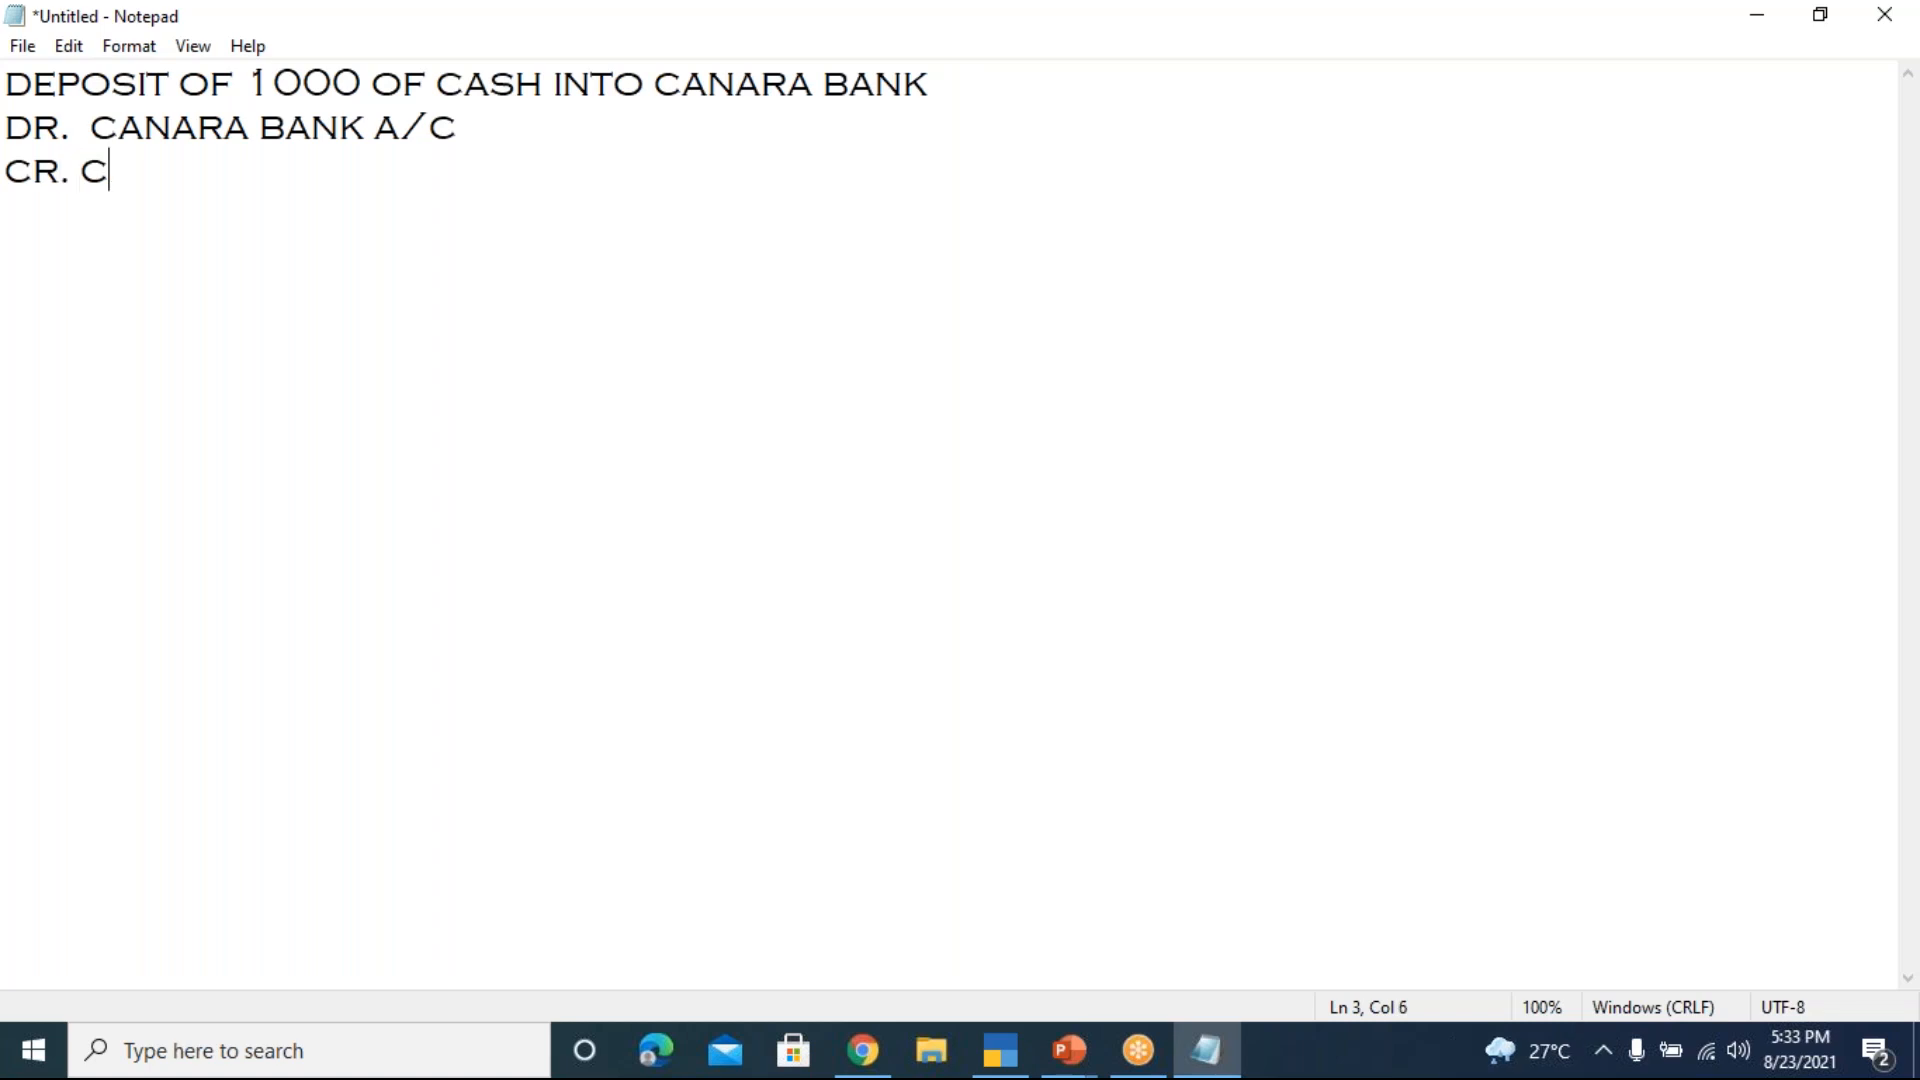
{"action": "type", "text": "ASHV"}
{"action": "key", "text": "BackSpace"}
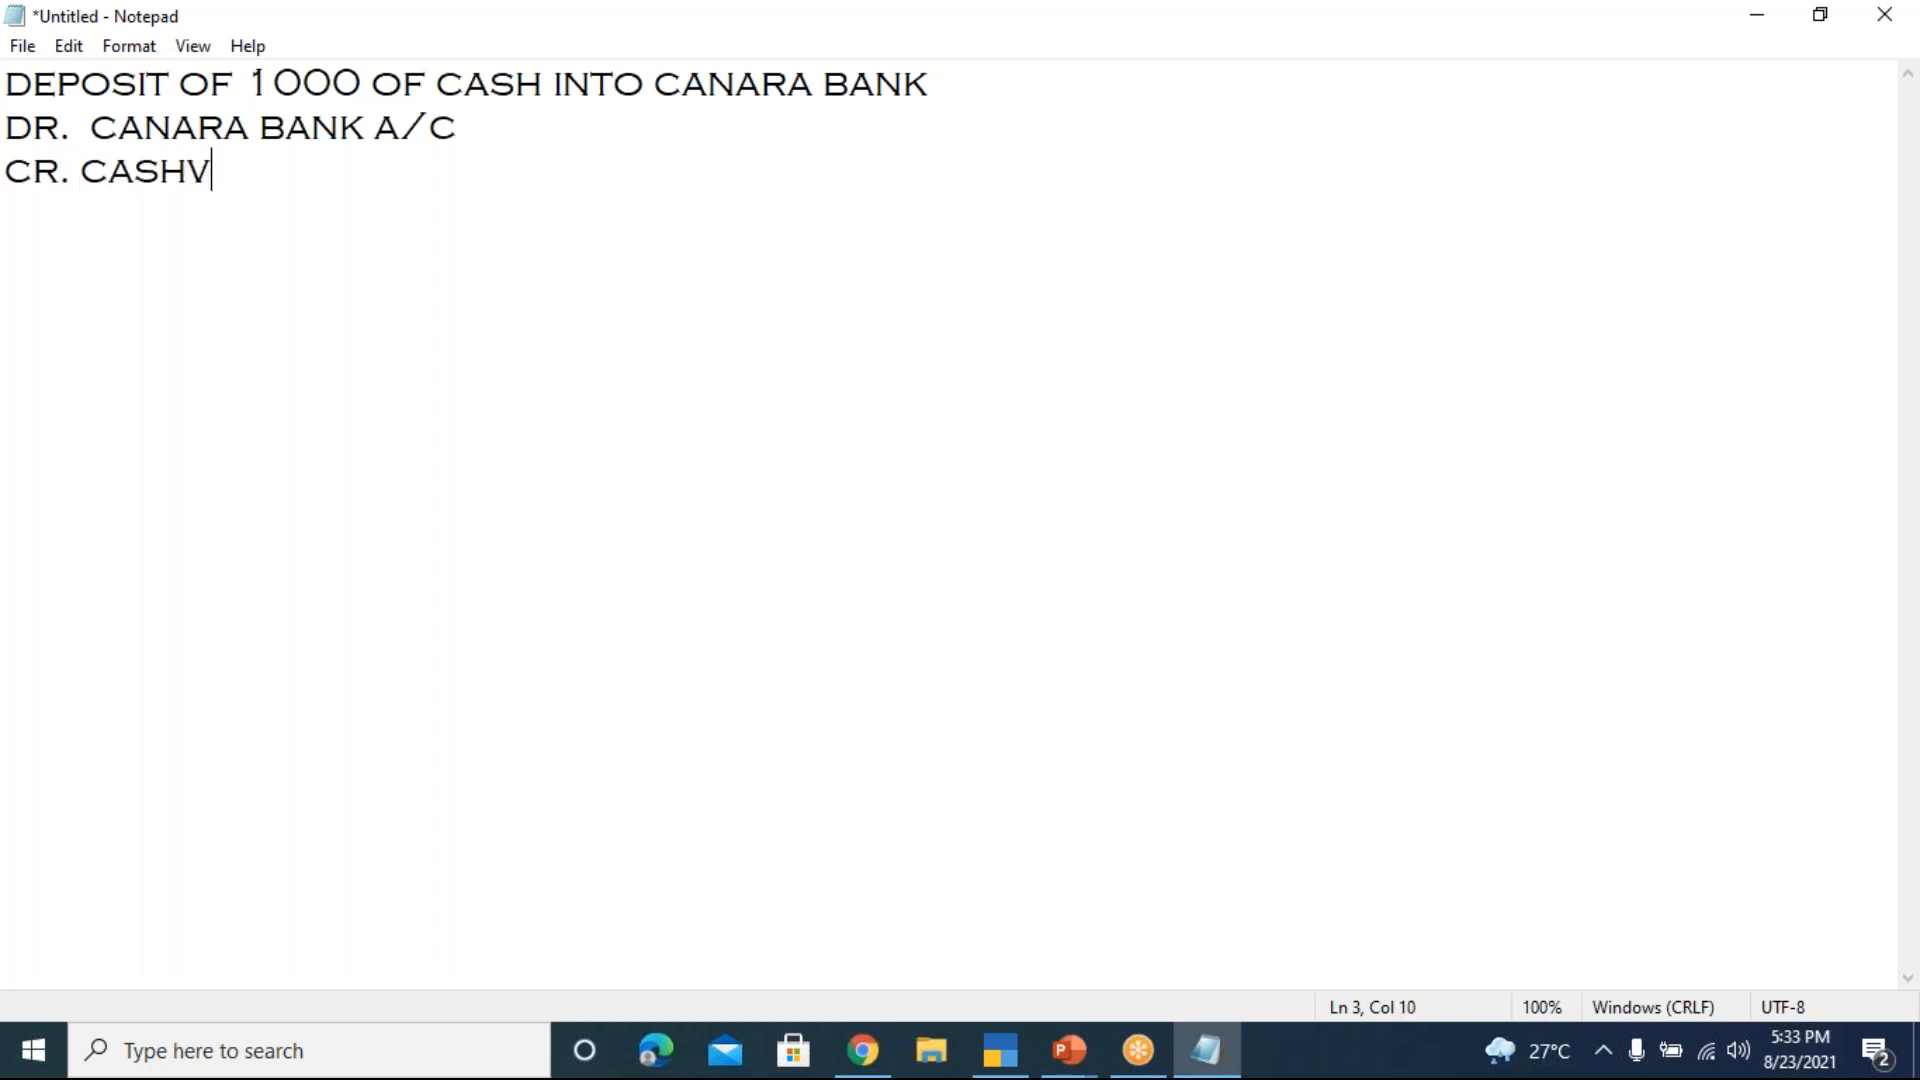
{"action": "key", "text": "BackSpace"}
{"action": "key", "text": "BackSpace"}
{"action": "type", "text": "A/C"}
{"action": "key", "text": "Return"}
Leave several blank lines below the journal entry and add the heading "CONTRA VOUCHER"
{"action": "key", "text": "Return"}
{"action": "key", "text": "Return"}
{"action": "key", "text": "Return"}
{"action": "key", "text": "Return"}
{"action": "type", "text": "CONT"}
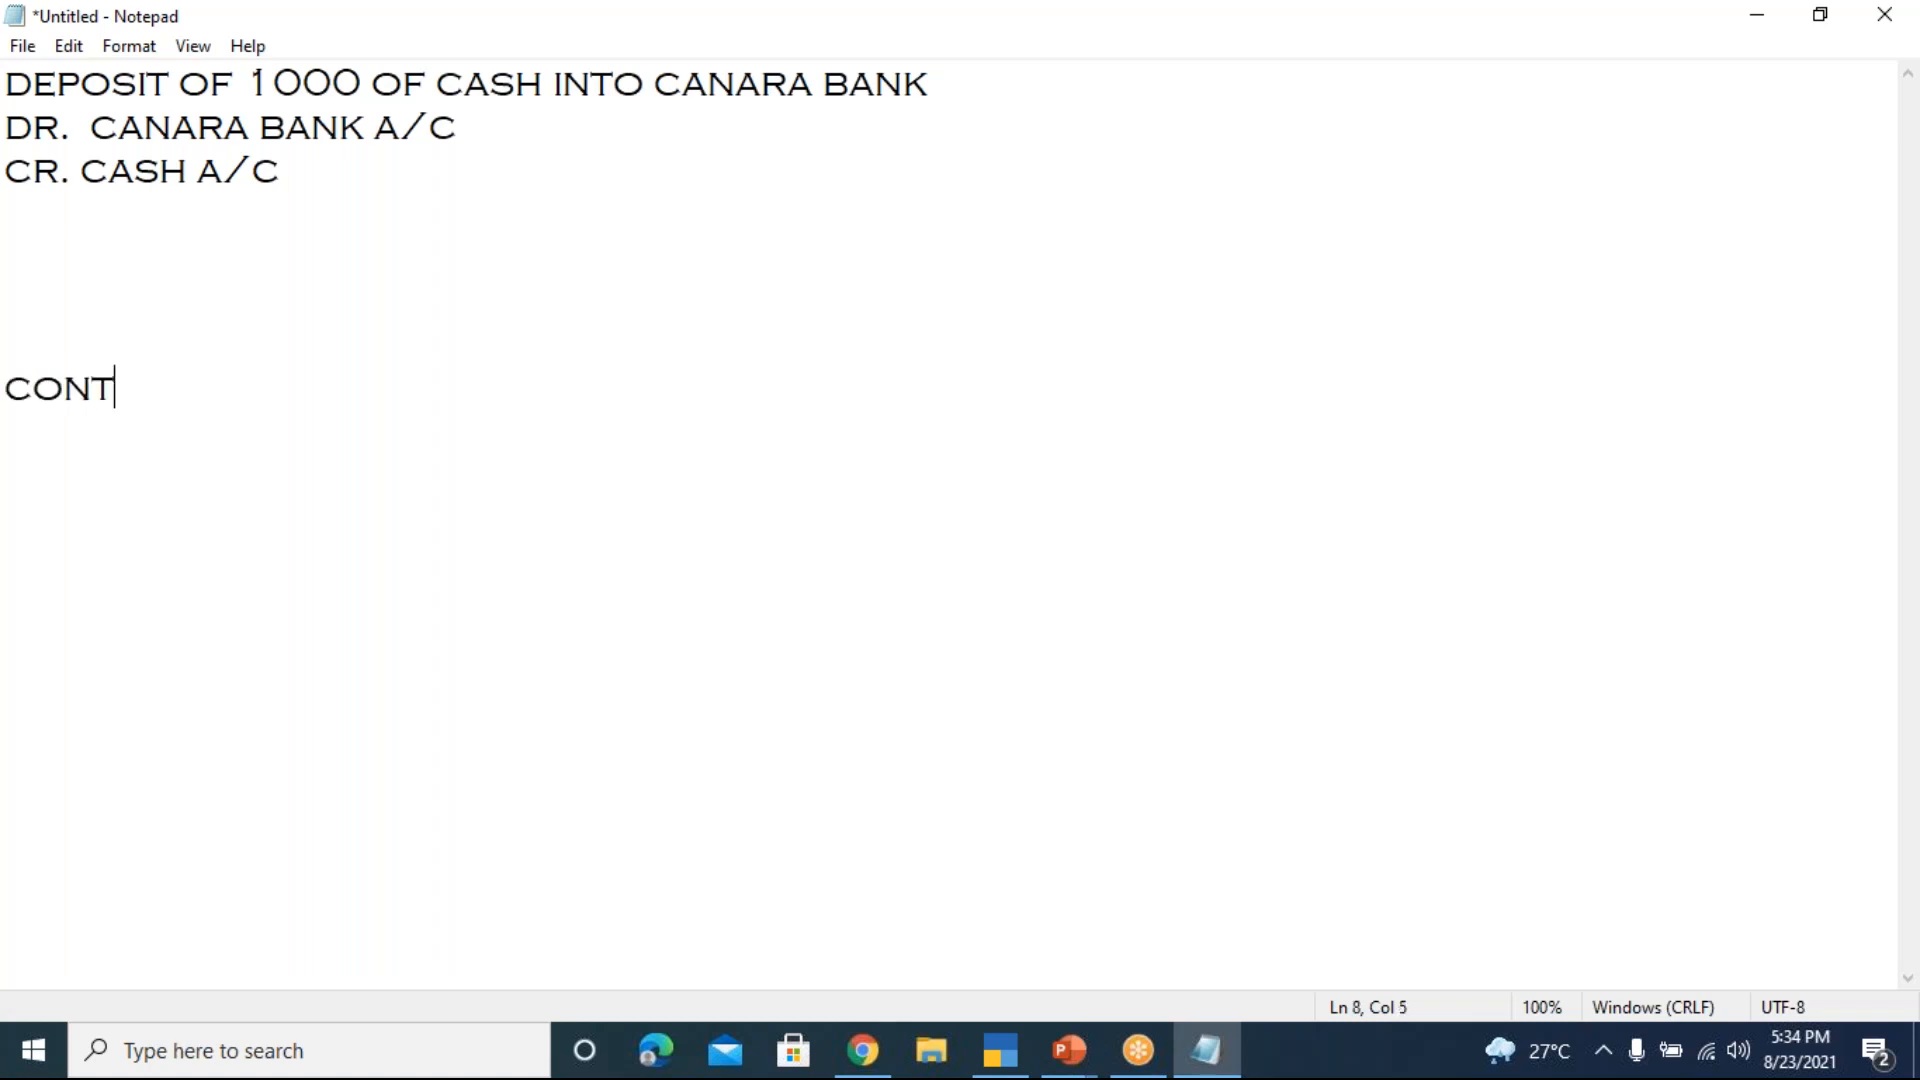
{"action": "type", "text": "RA VO"}
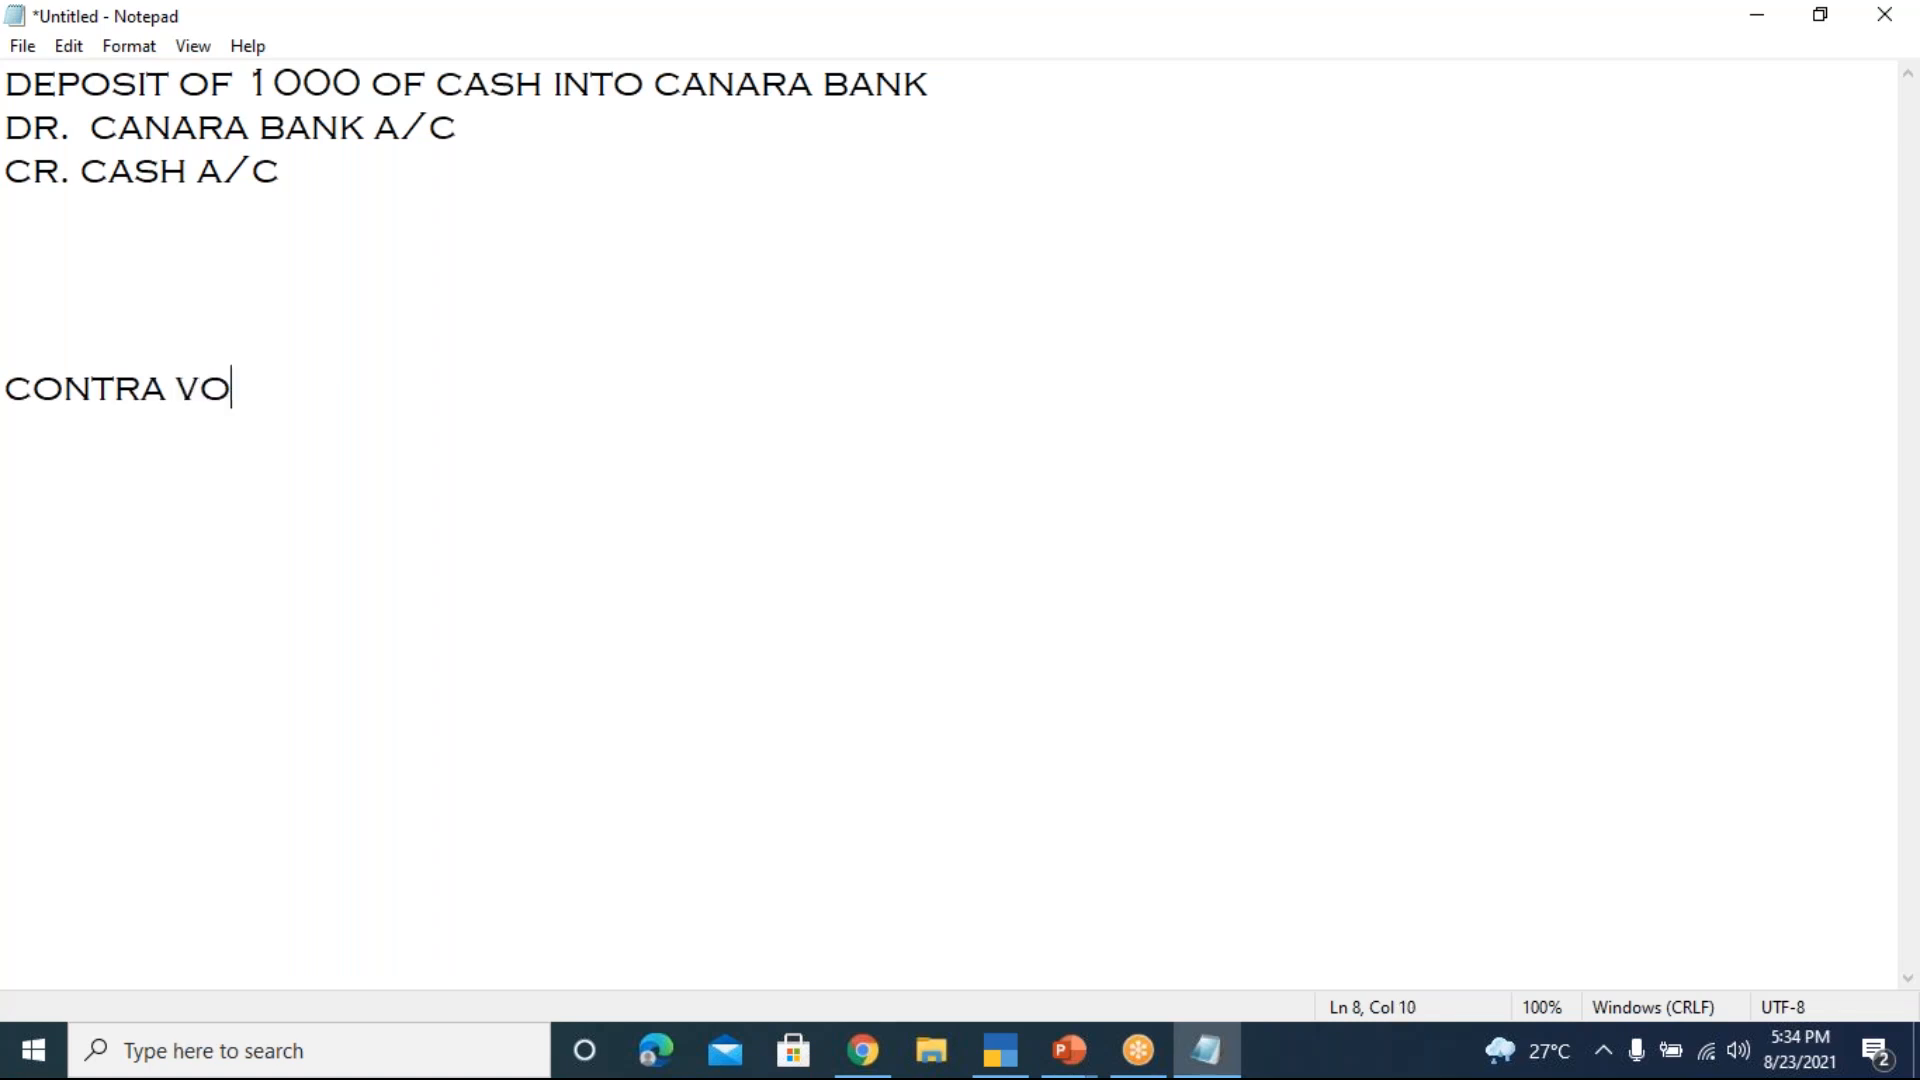
{"action": "type", "text": "UCHER"}
{"action": "key", "text": "Return"}
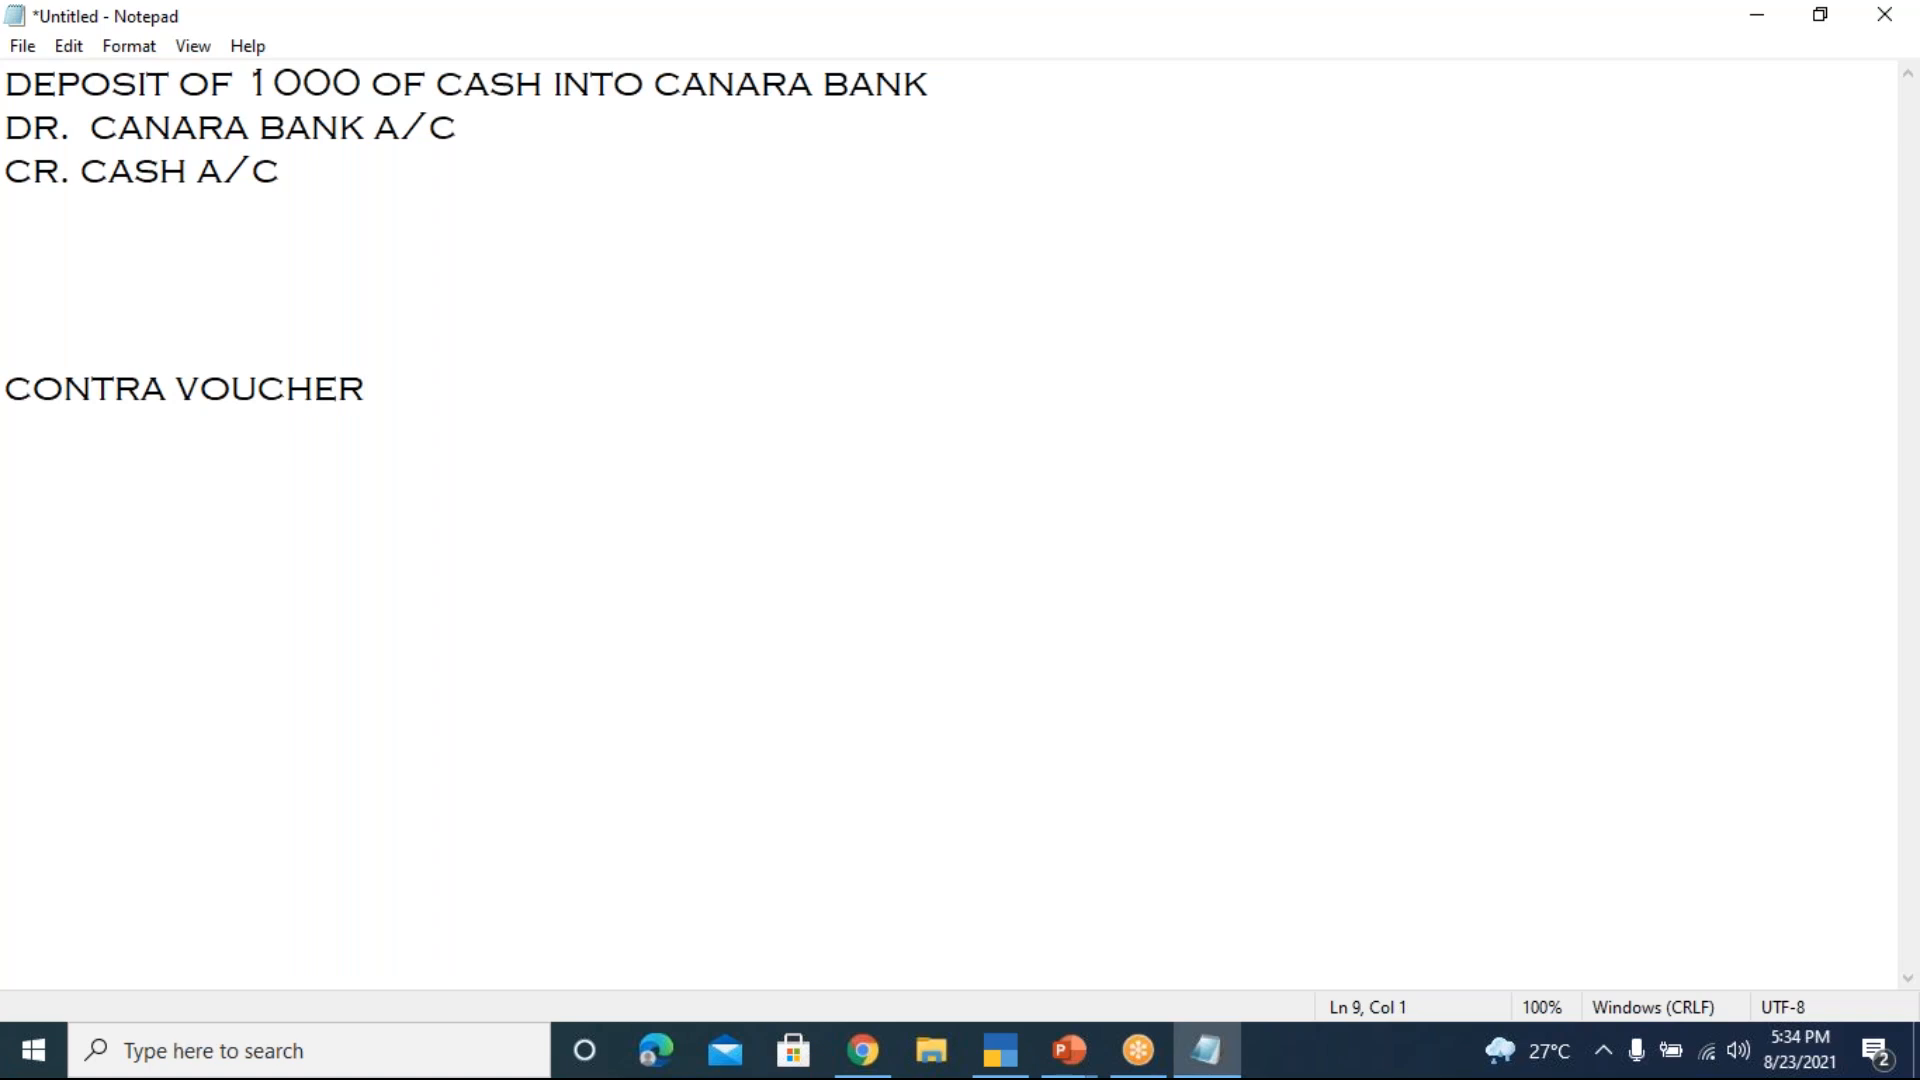
Under the CONTRA VOUCHER heading, write "CR. CASH A/C" and "DR. CANARA BANK A/C" on separate lines
{"action": "type", "text": "CR.  CASH A/C"}
{"action": "key", "text": "Return"}
{"action": "type", "text": "C"}
{"action": "key", "text": "BackSpace"}
{"action": "type", "text": "DR. "}
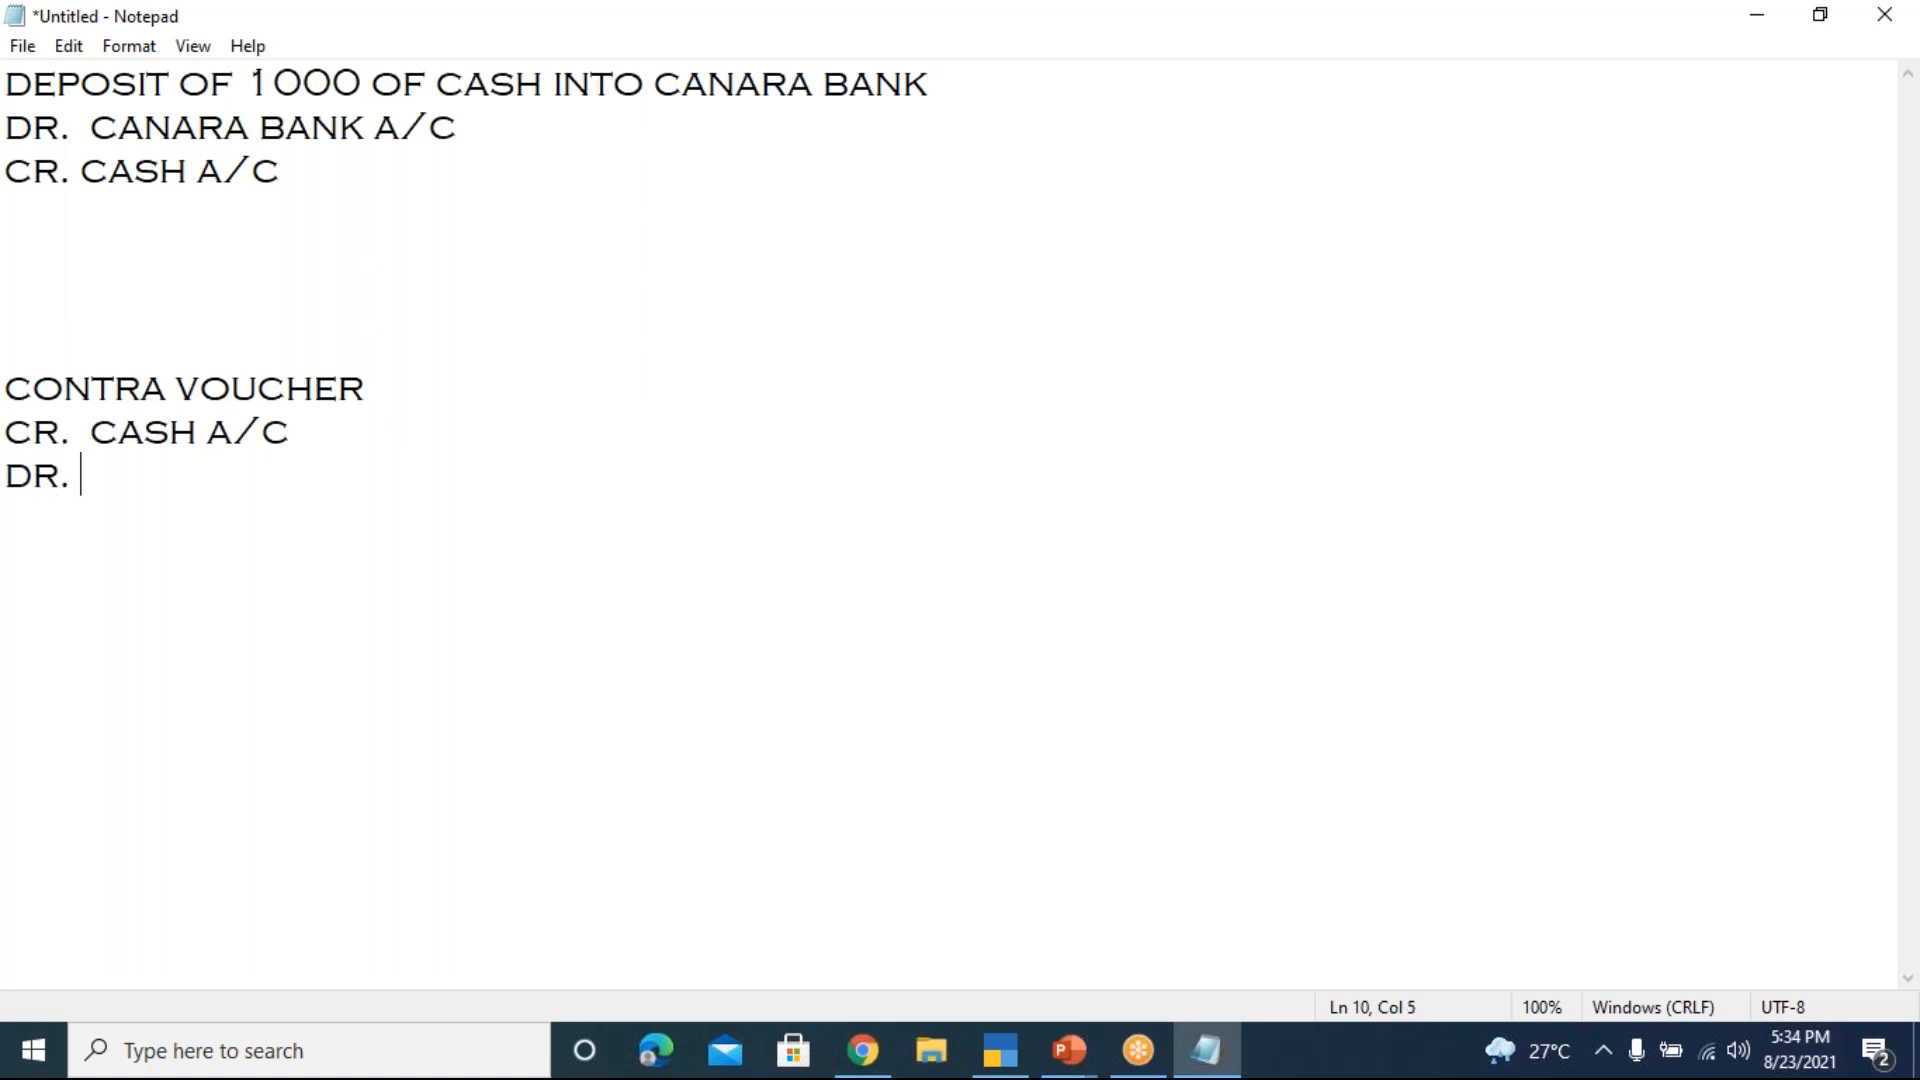
{"action": "type", "text": "CANARA BANK A/C"}
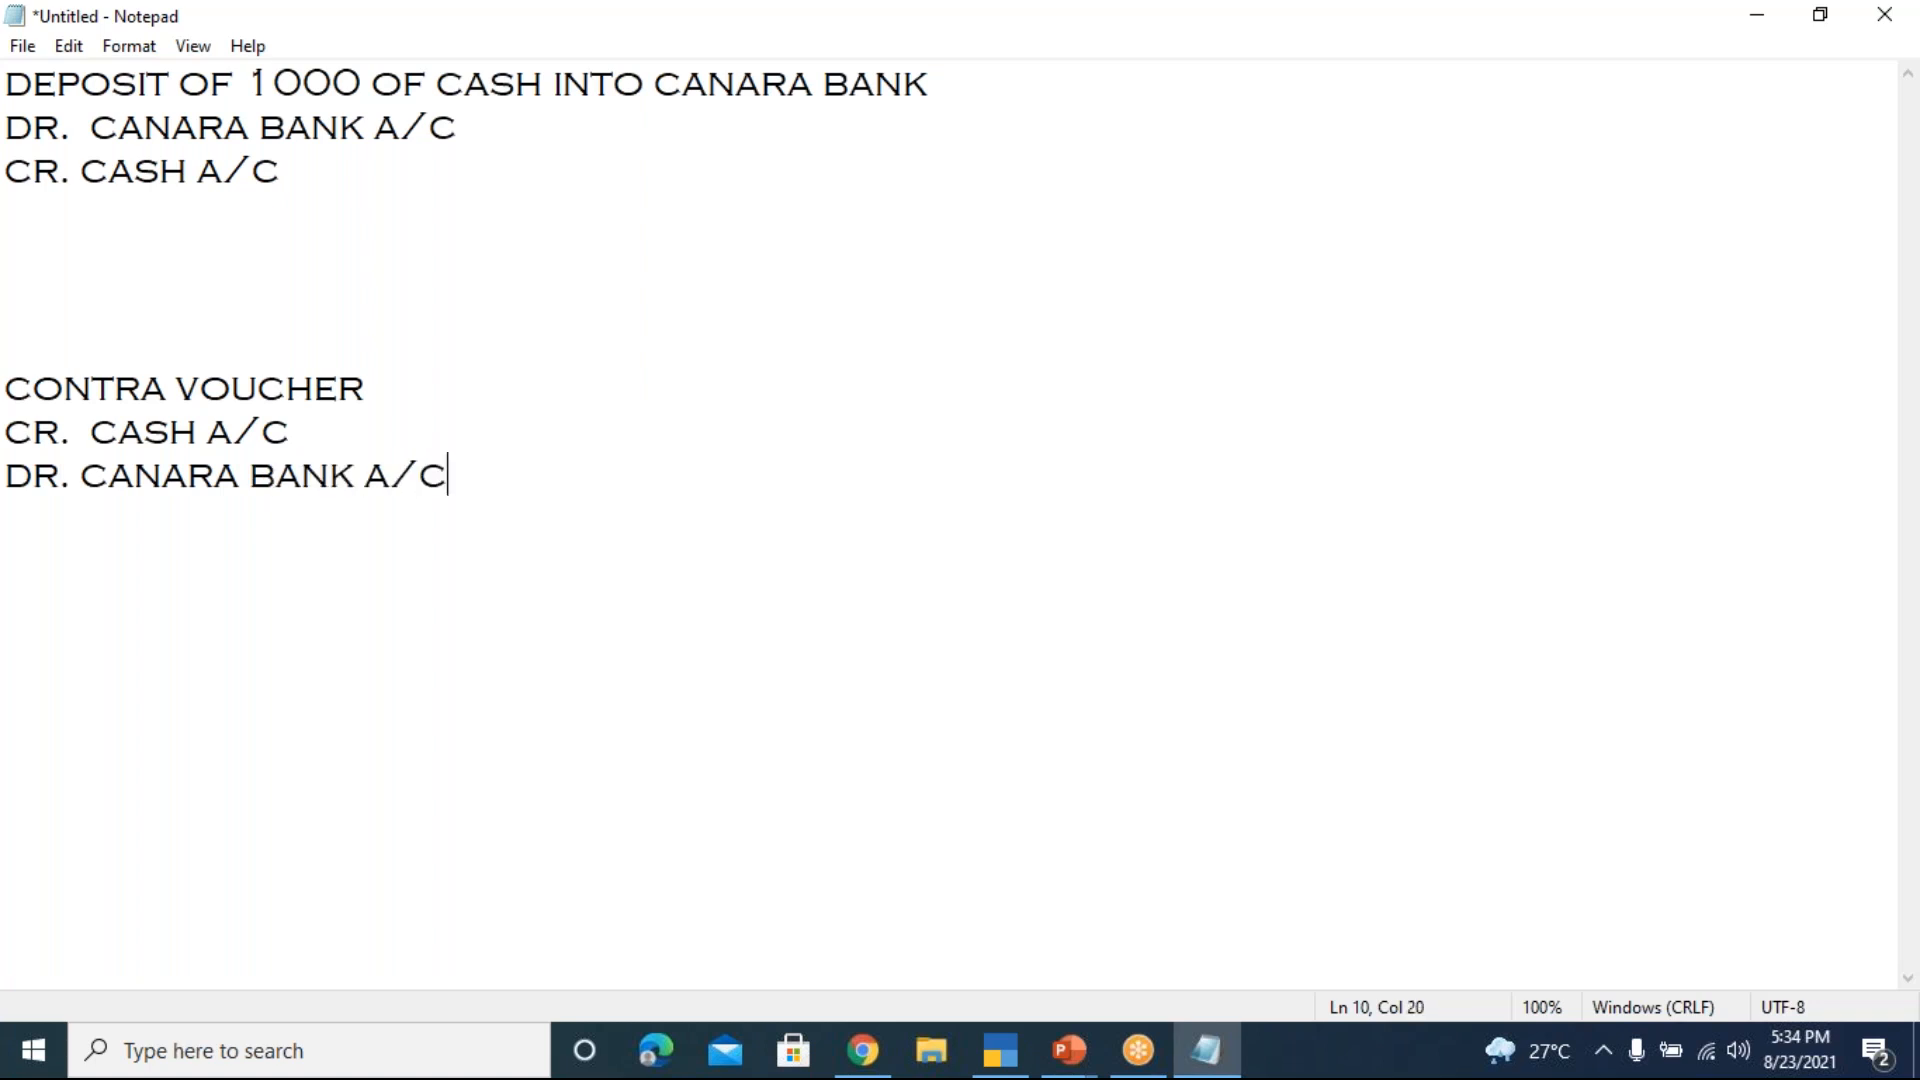
{"action": "key", "text": "Return"}
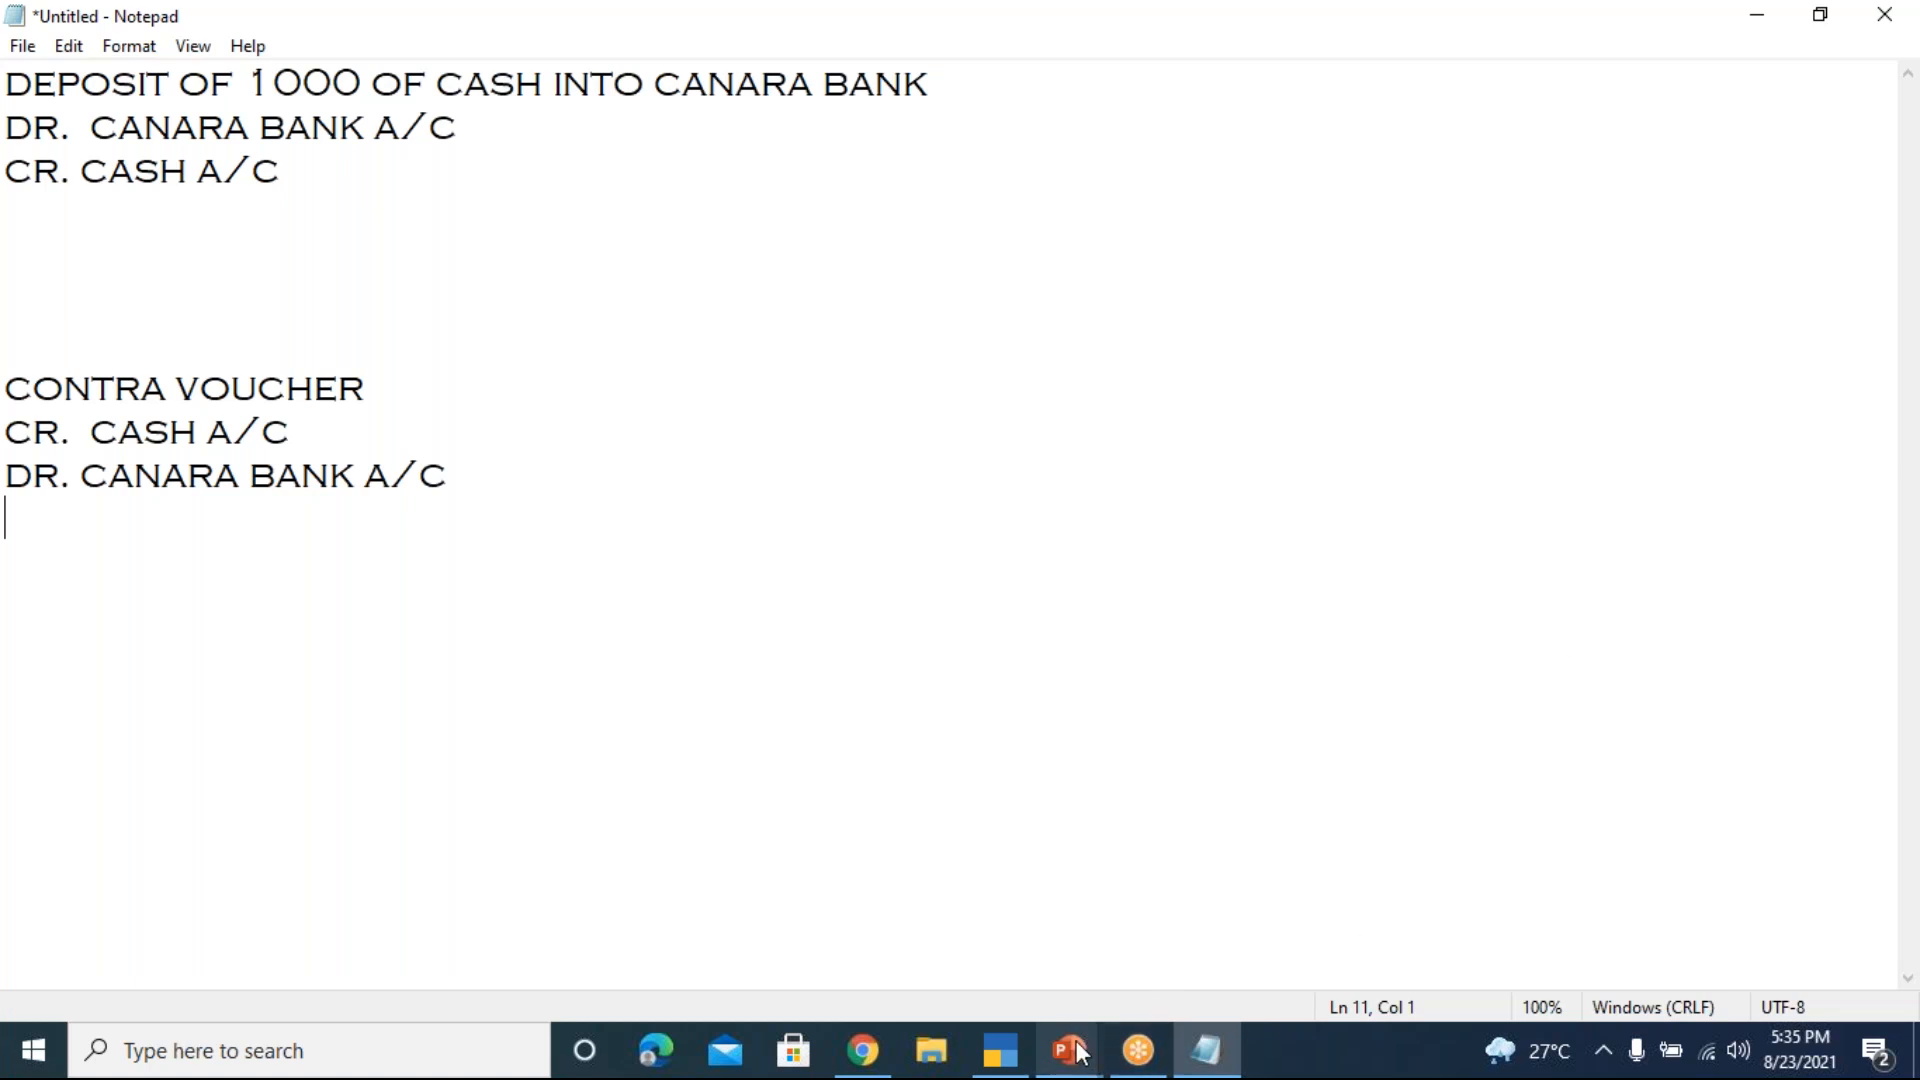
Switch to the Tally Prime-LEVEL 1 presentation in PowerPoint and present the Contra Vouchers syntax slide in full screen
{"action": "mouse_move", "coordinate": [1069, 1050]}
{"action": "left_click", "coordinate": [932, 992]}
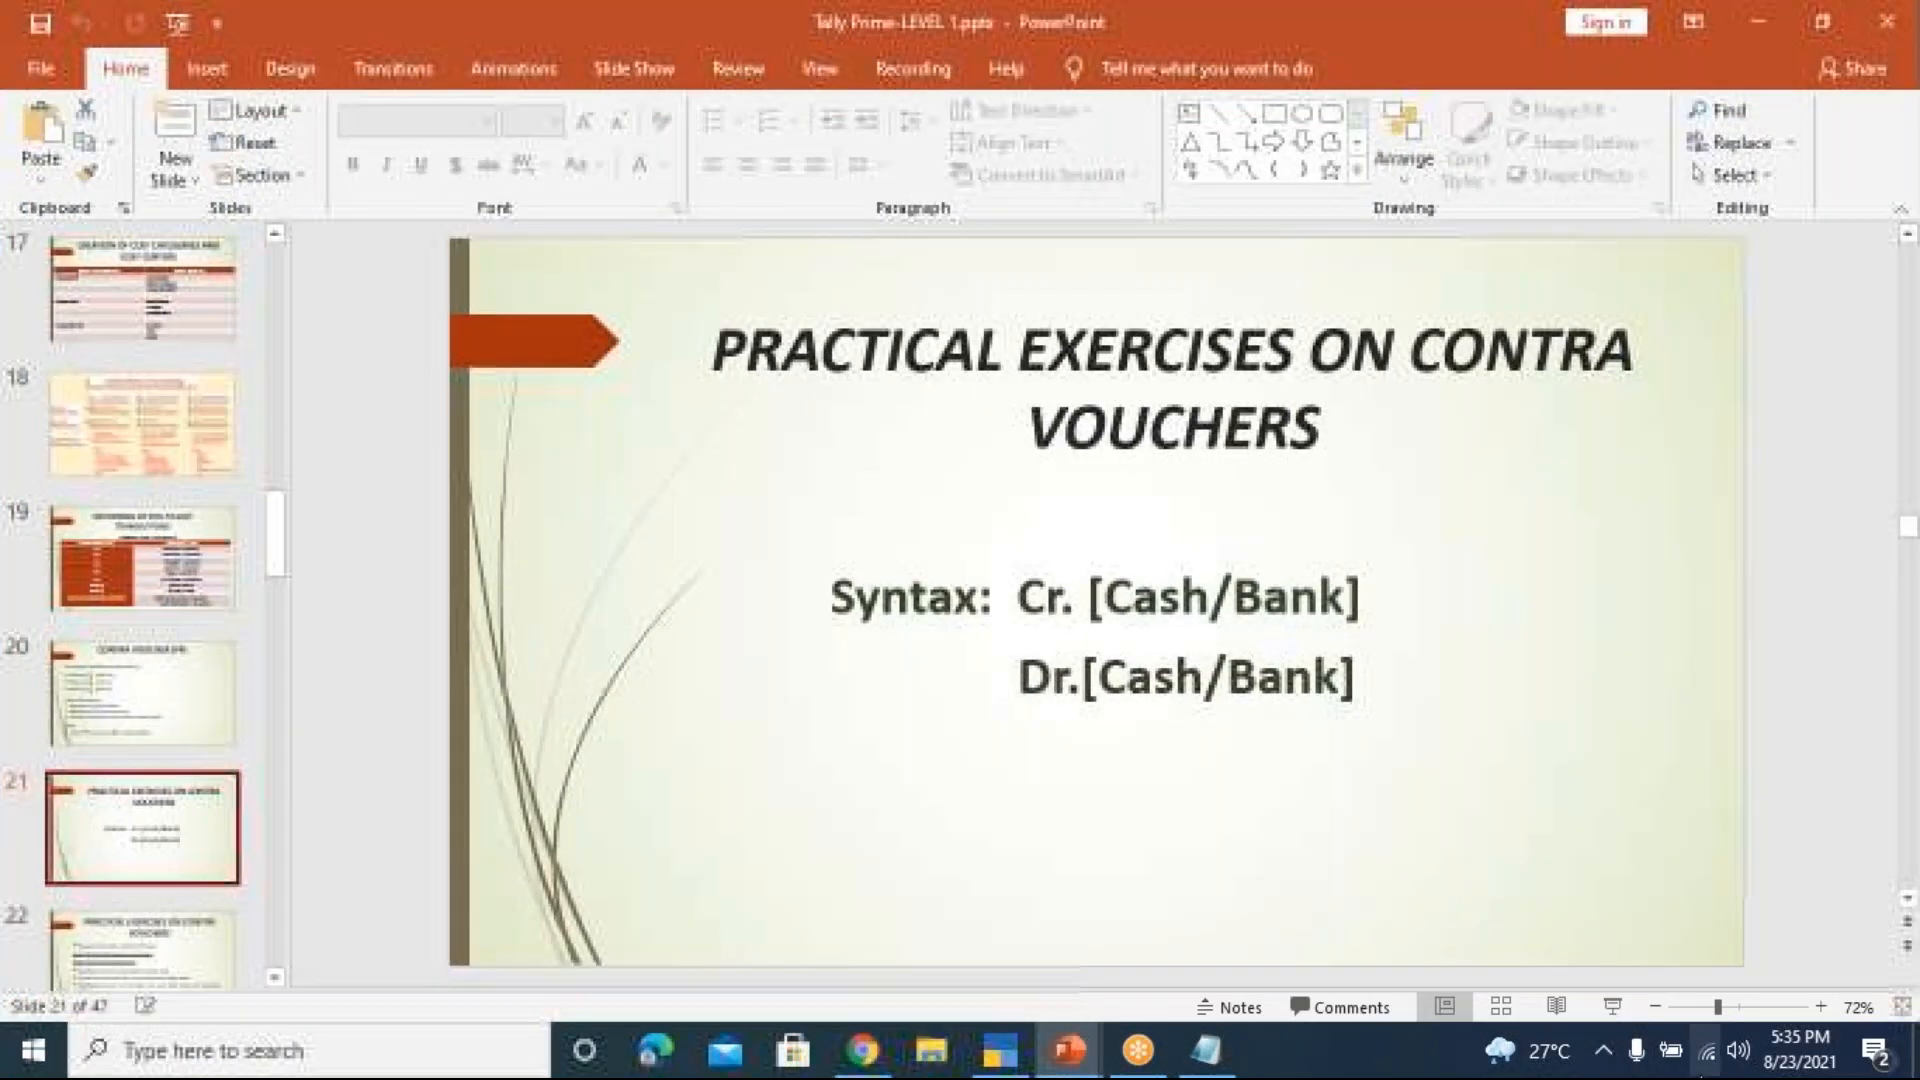
{"action": "left_click", "coordinate": [1612, 1006]}
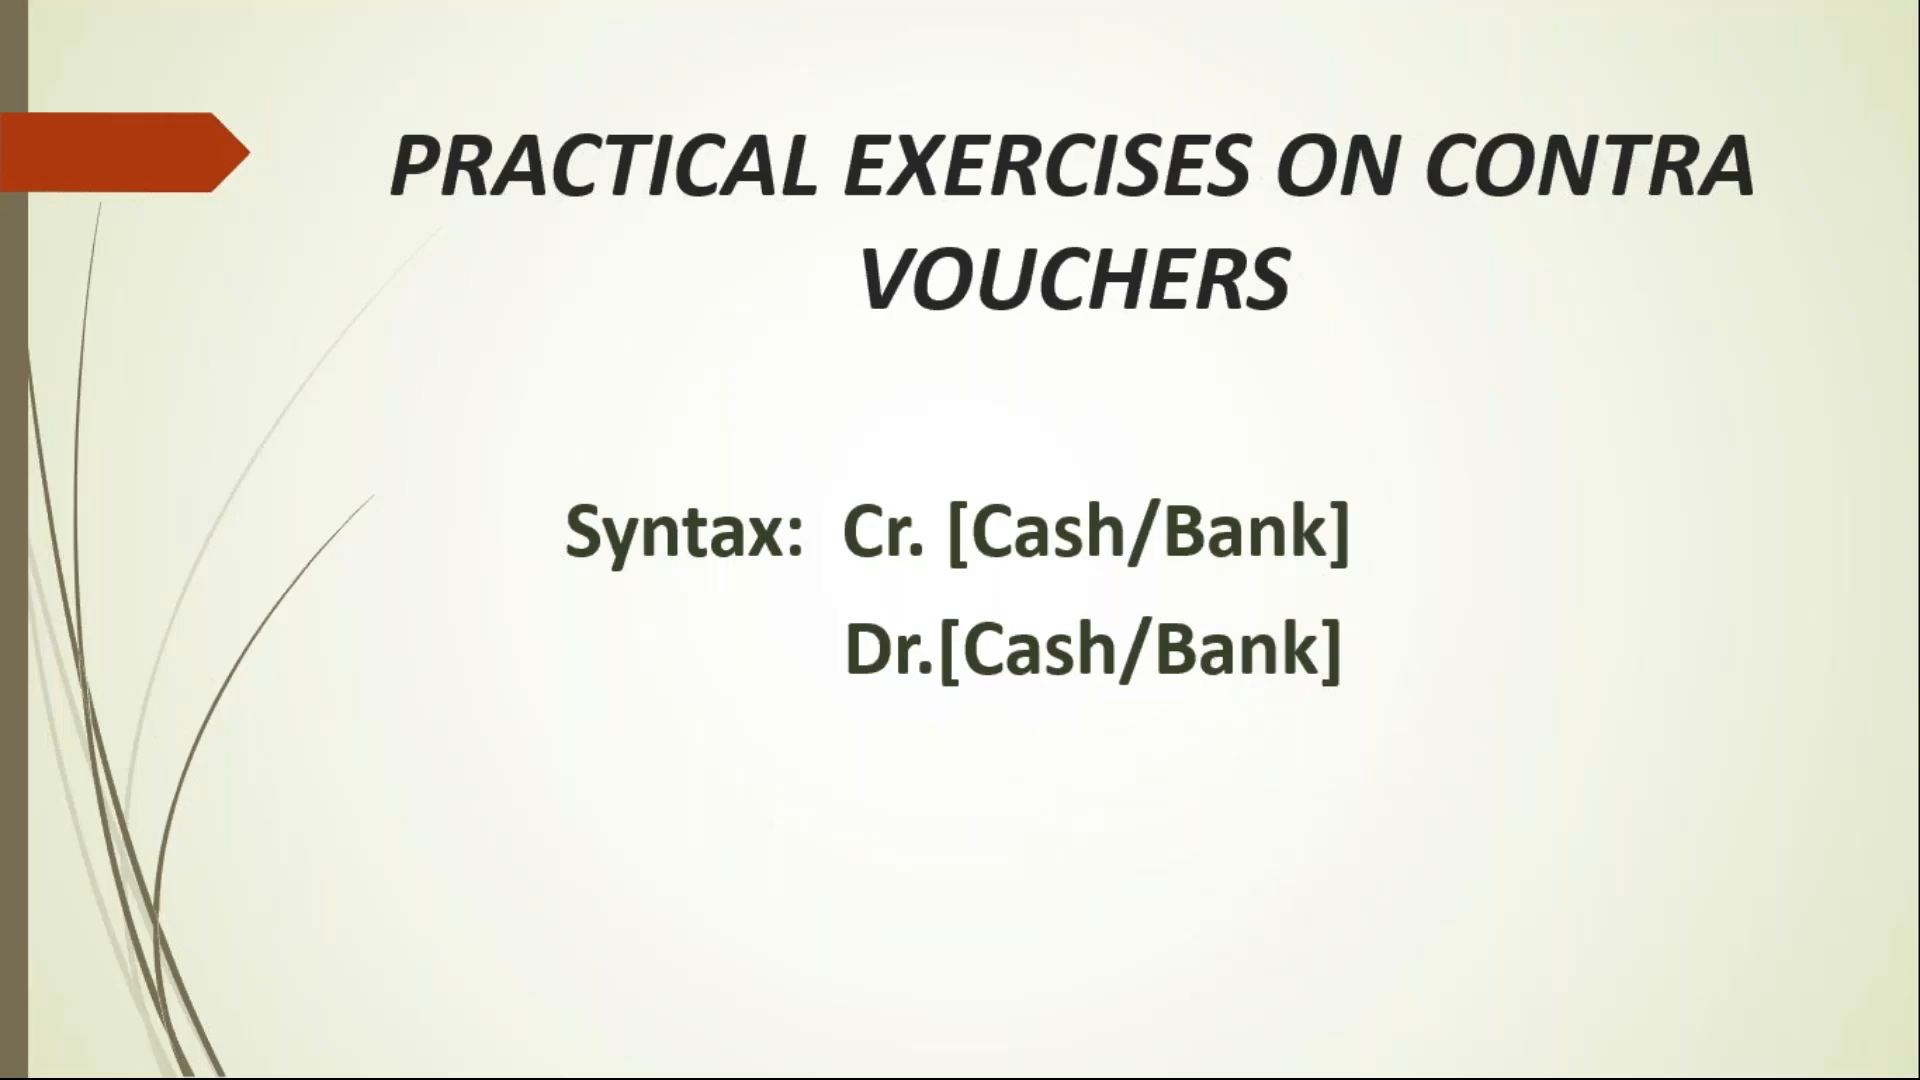
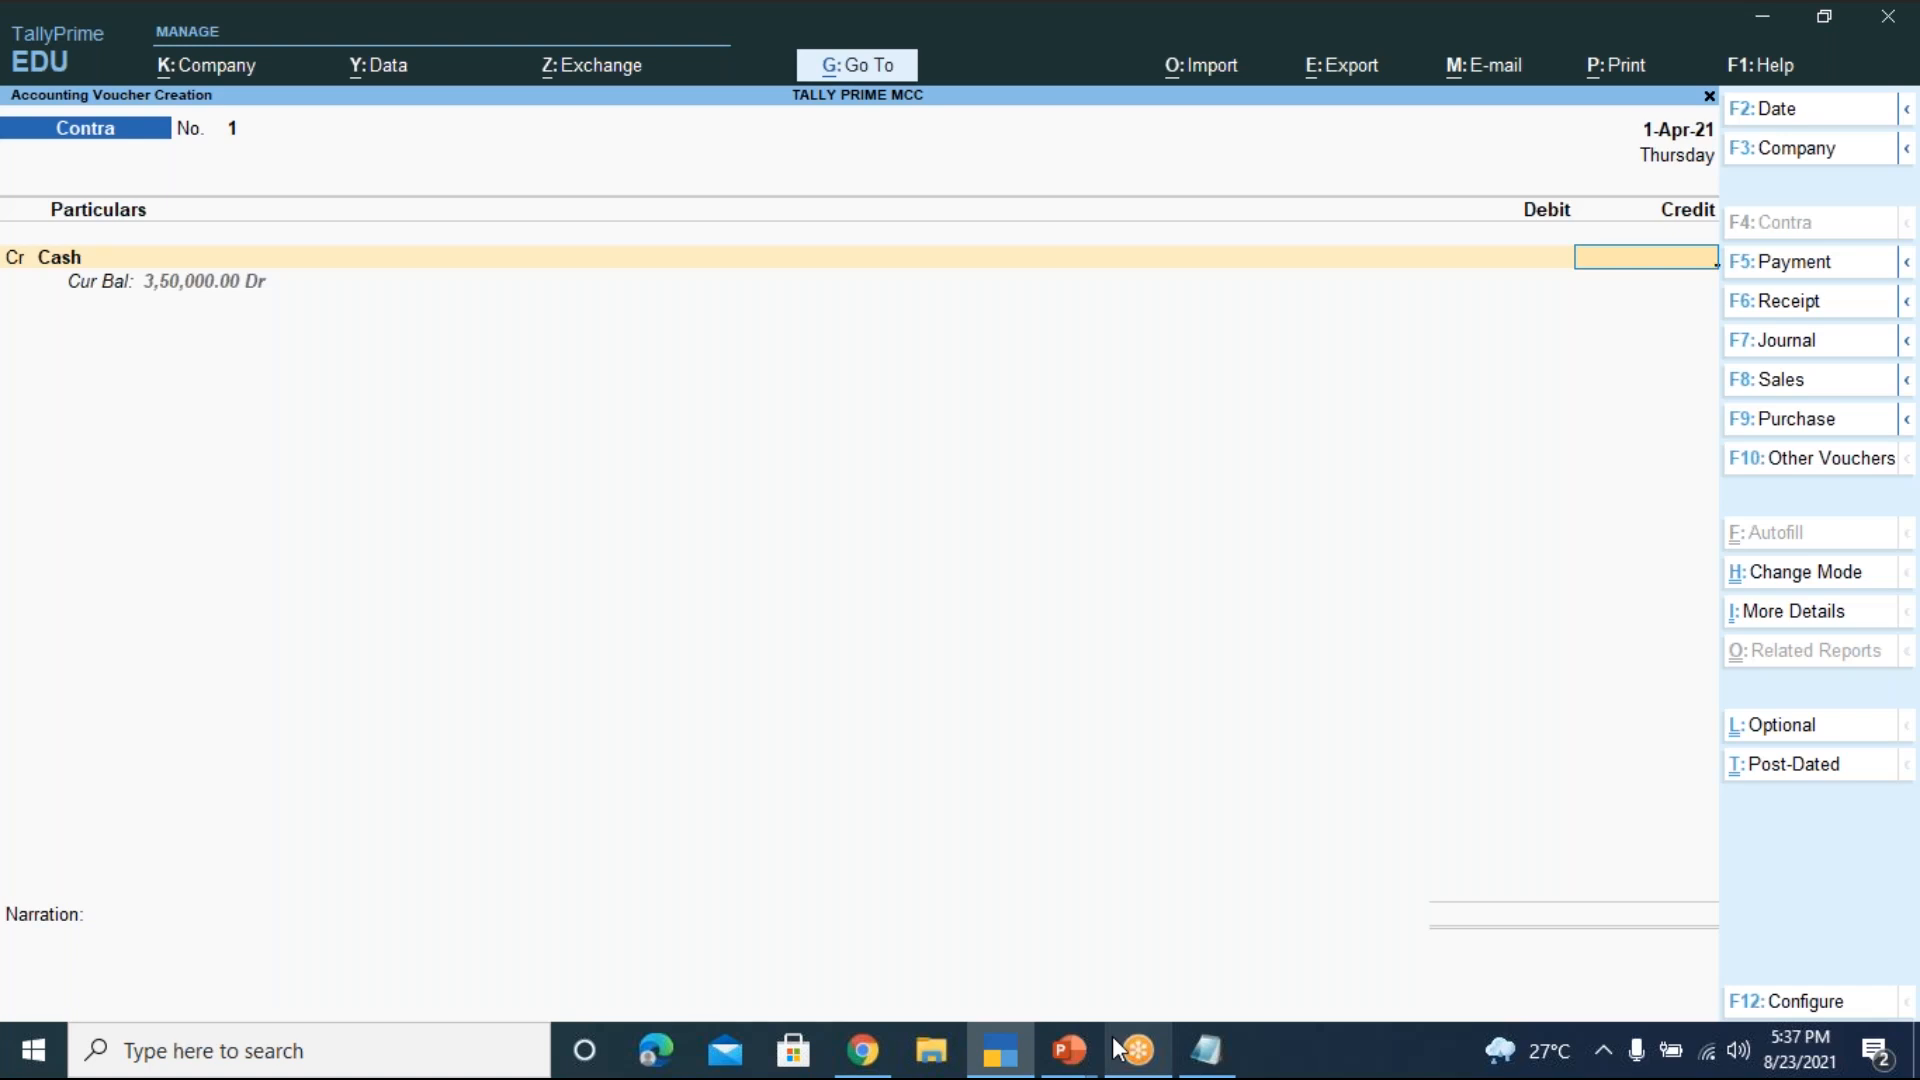
In the TallyPrime Contra voucher, enter 5000 as the credit amount for Cash
{"action": "type", "text": "5"}
{"action": "type", "text": "000"}
{"action": "key", "text": "Return"}
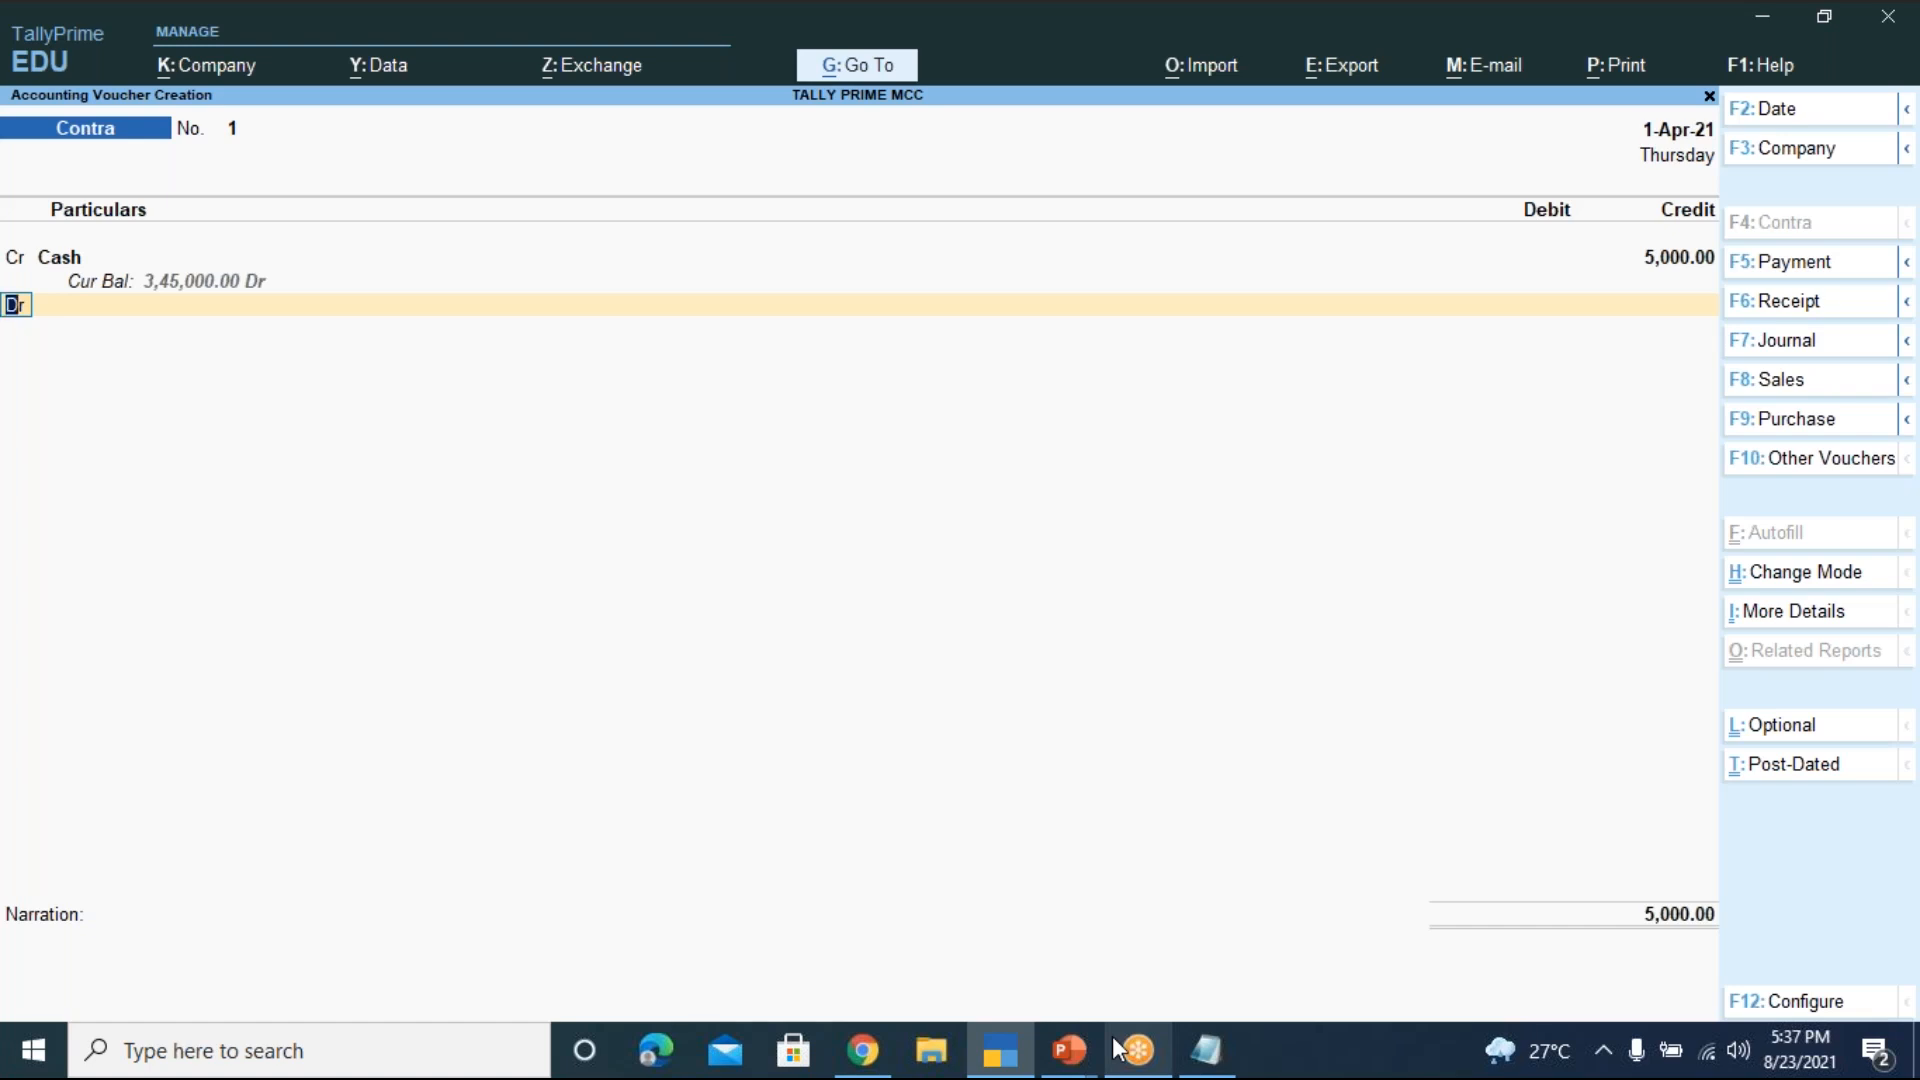
Start creating a new ledger from the voucher's debit line, name it "Icici Bank A/c" and leave the alias blank
{"action": "key", "text": "Return"}
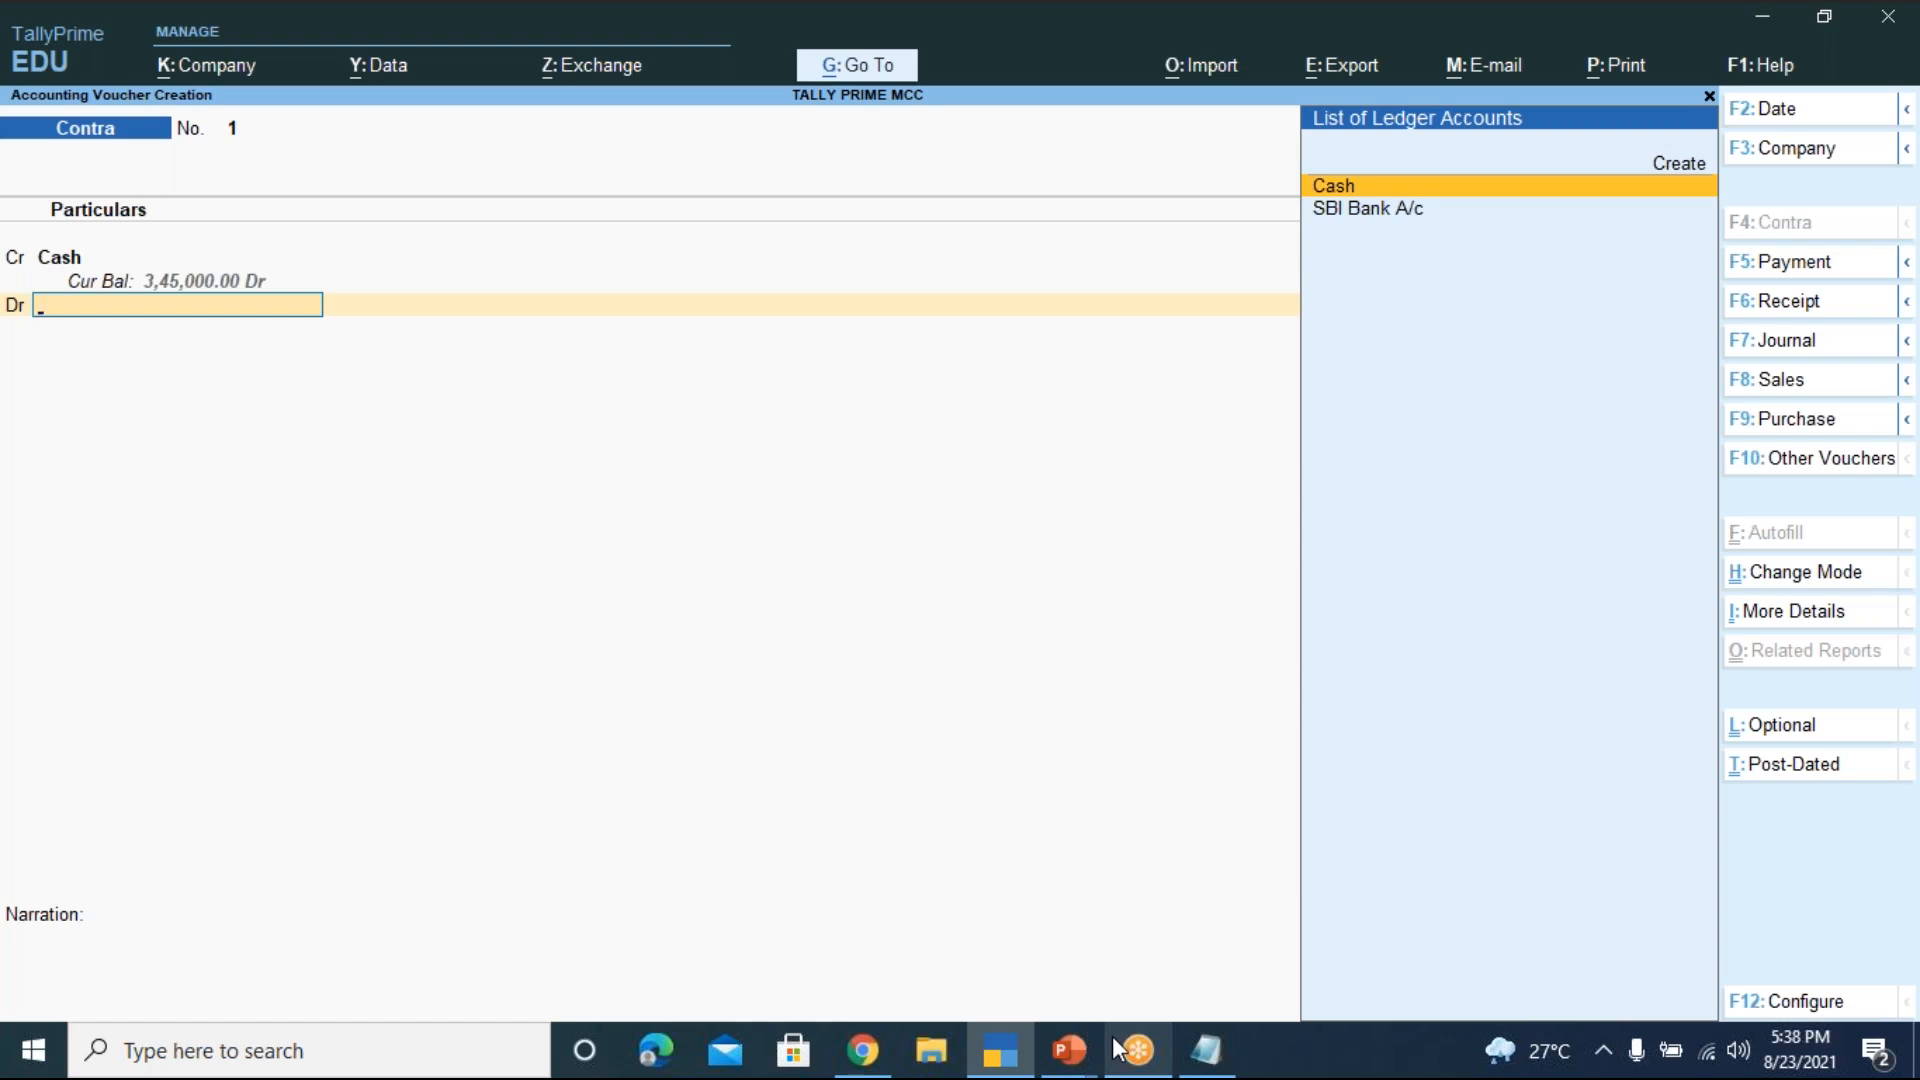
{"action": "key", "text": "Up"}
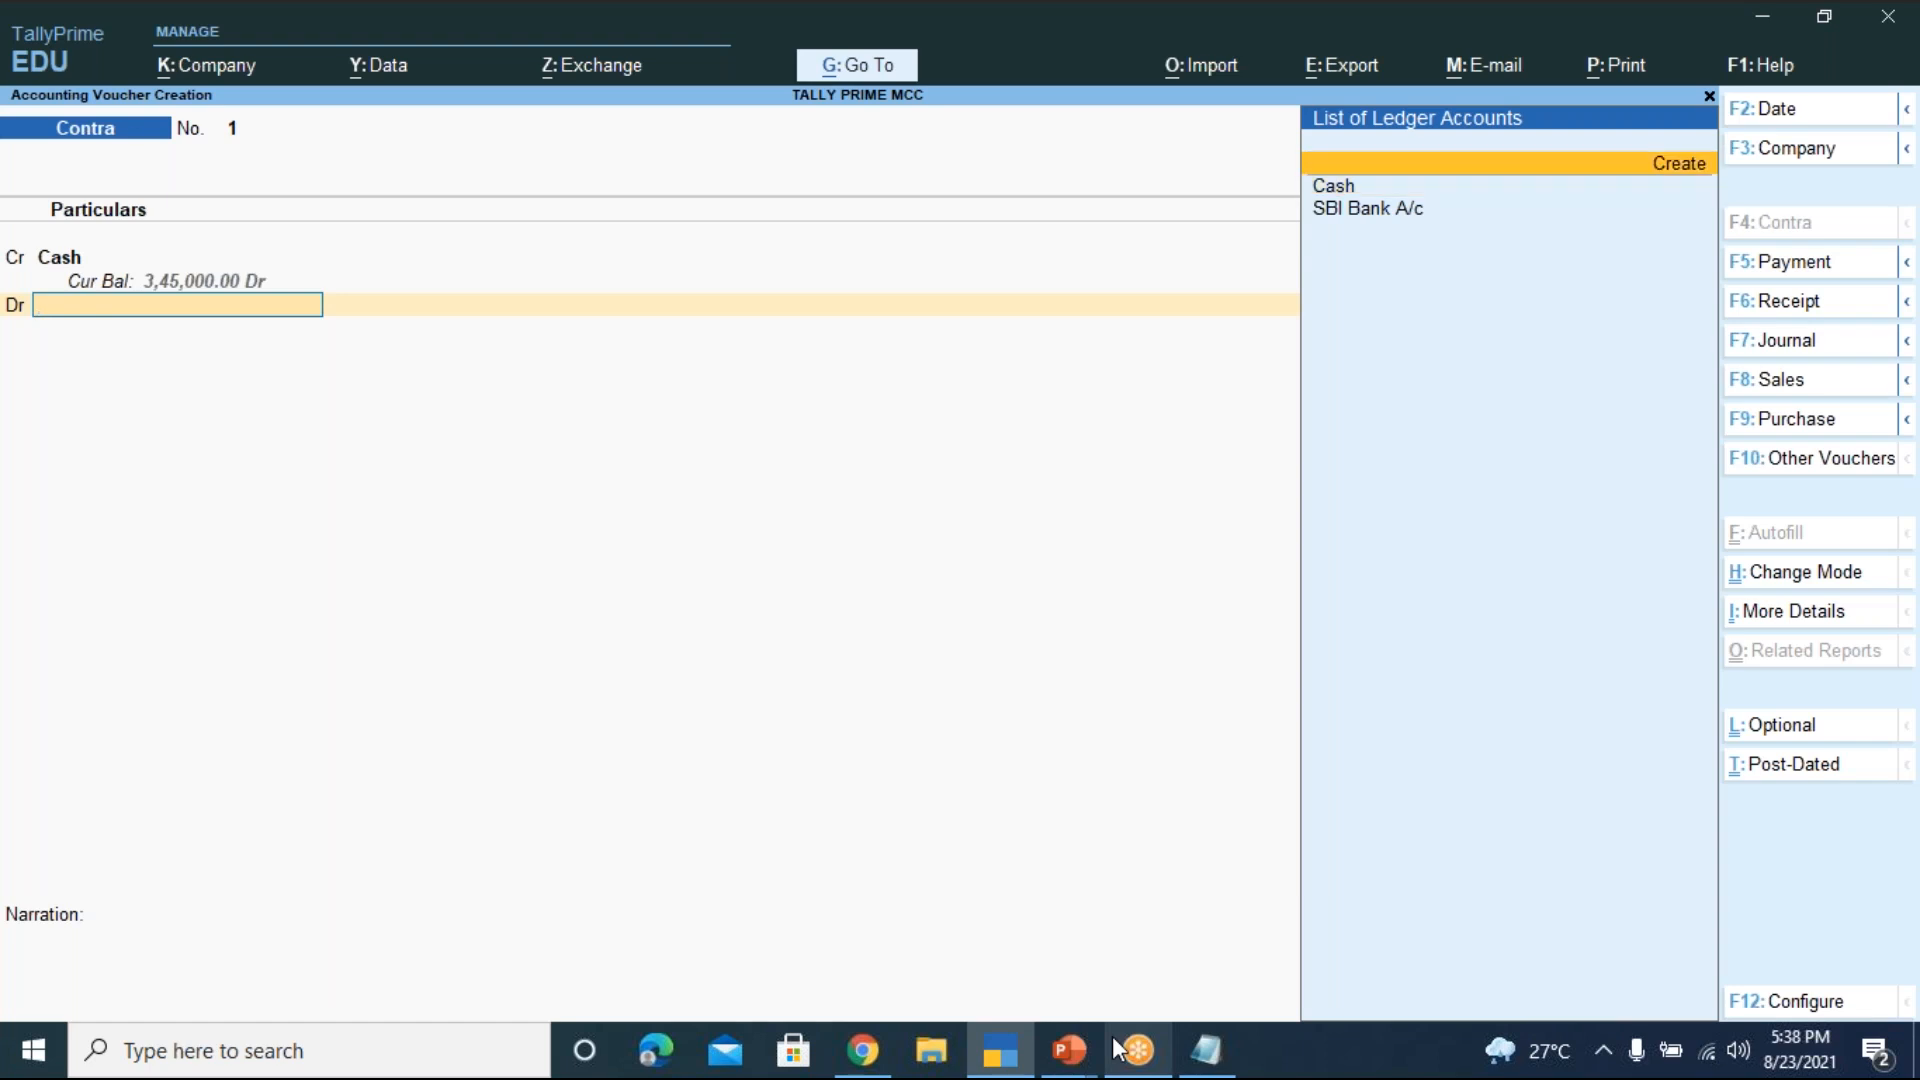
{"action": "key", "text": "Return"}
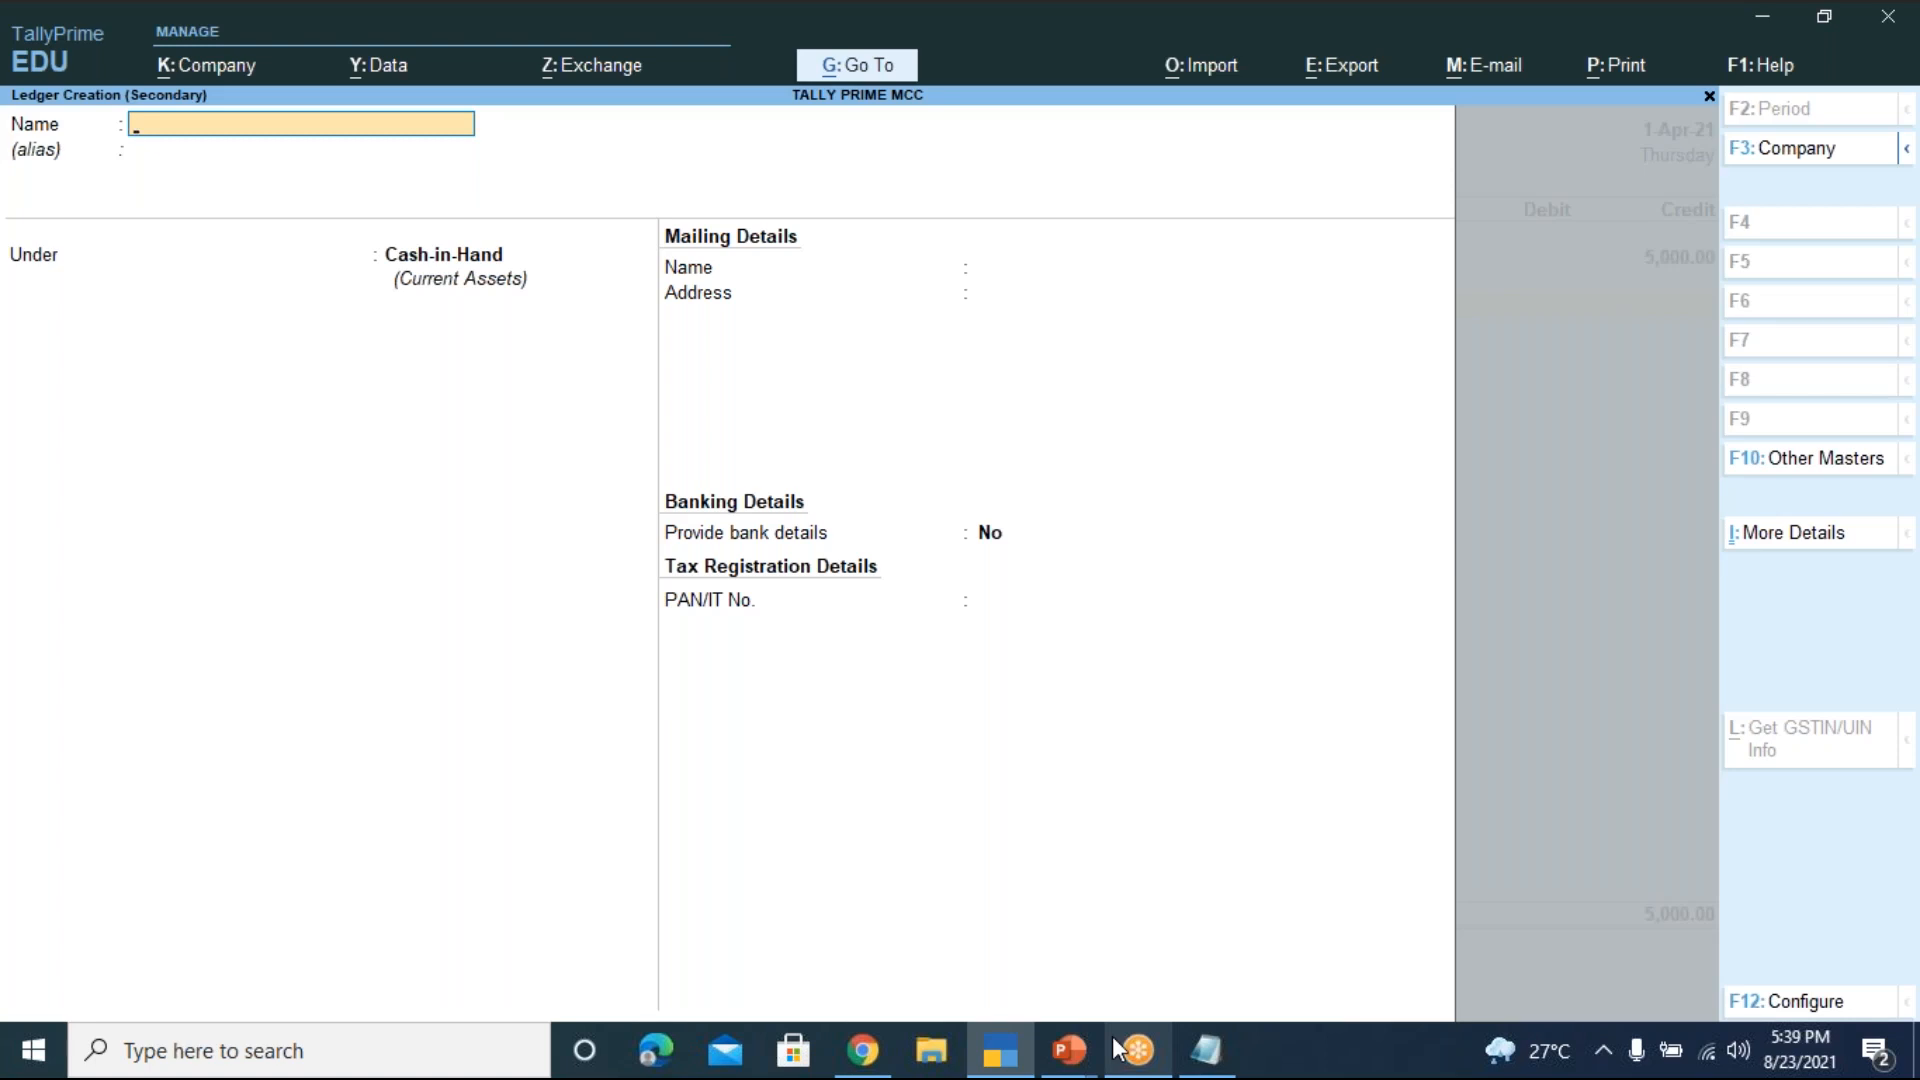
{"action": "type", "text": "Icici Bank A/c"}
{"action": "key", "text": "Return"}
{"action": "key", "text": "Return"}
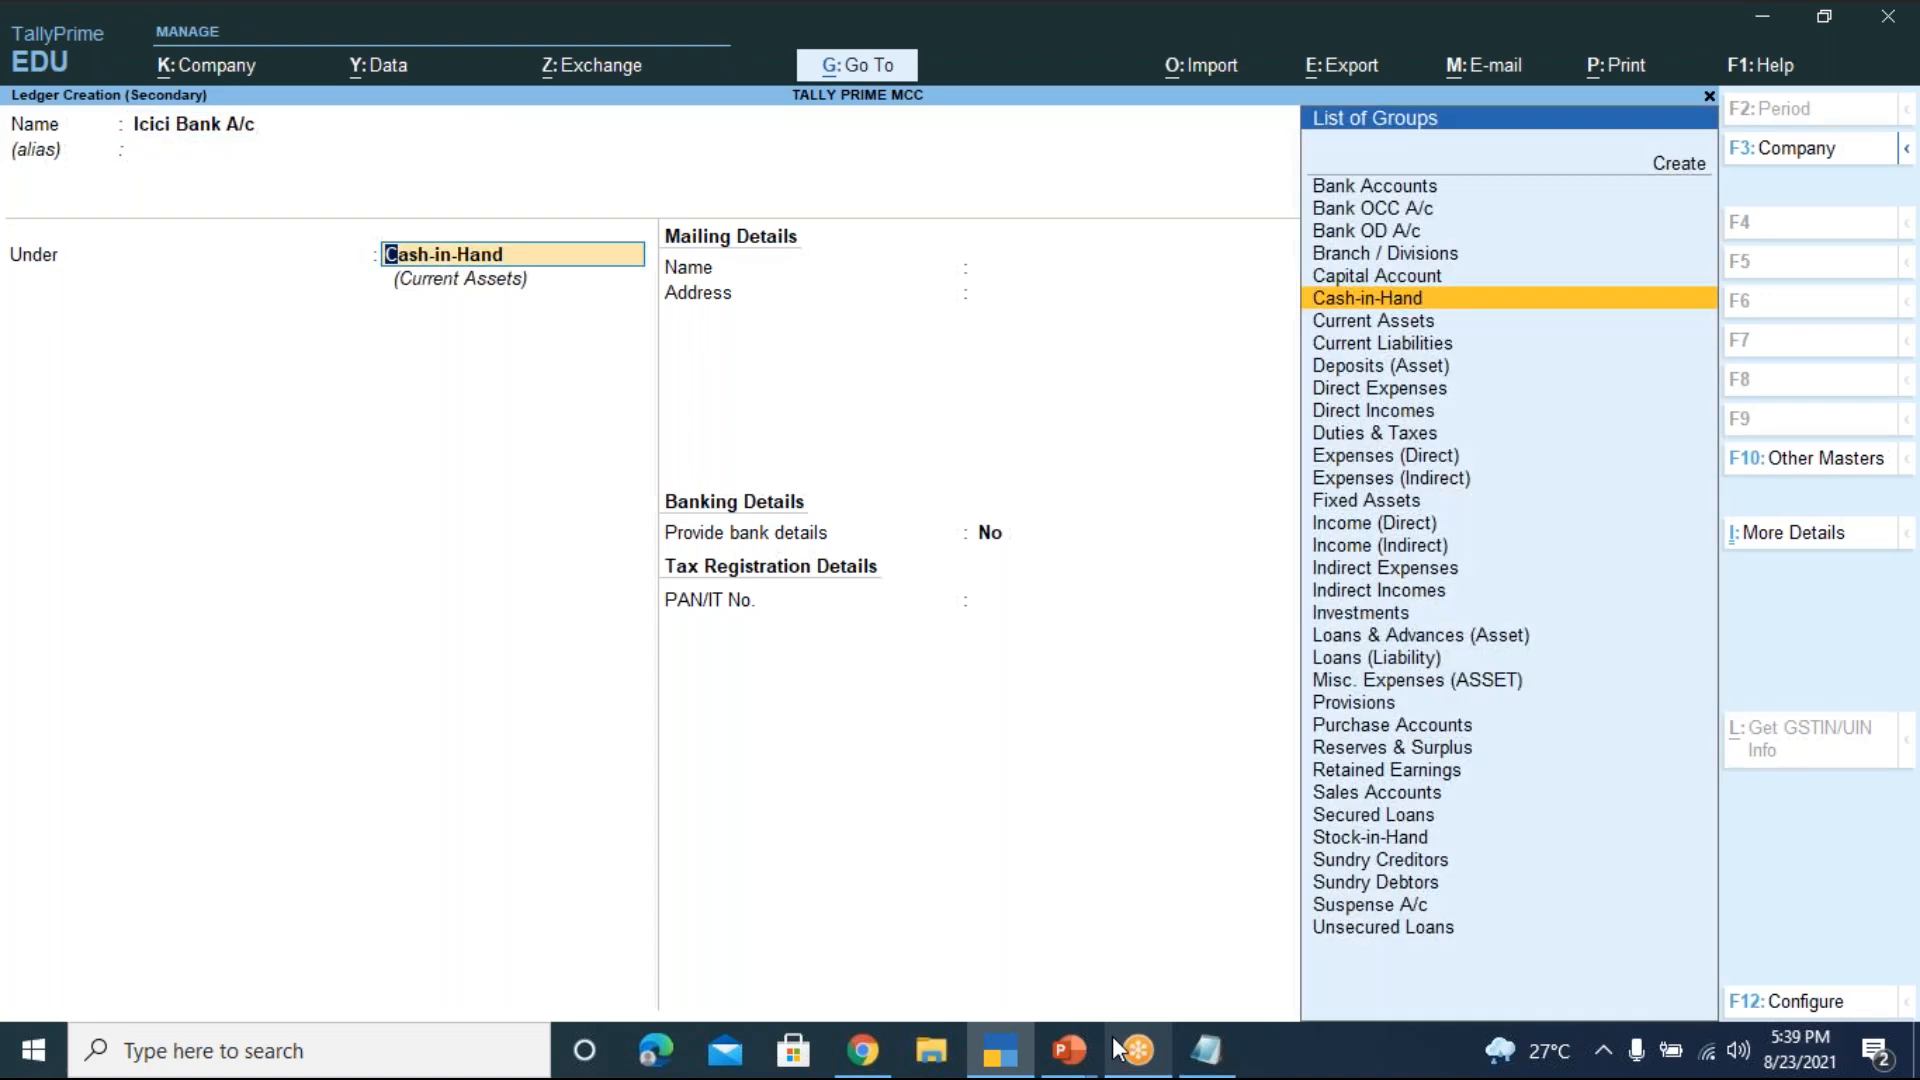
Place the Icici Bank A/c ledger under the Bank Accounts group
{"action": "type", "text": "Bank"}
{"action": "key", "text": "Up"}
{"action": "key", "text": "Up"}
{"action": "key", "text": "Up"}
{"action": "key", "text": "Up"}
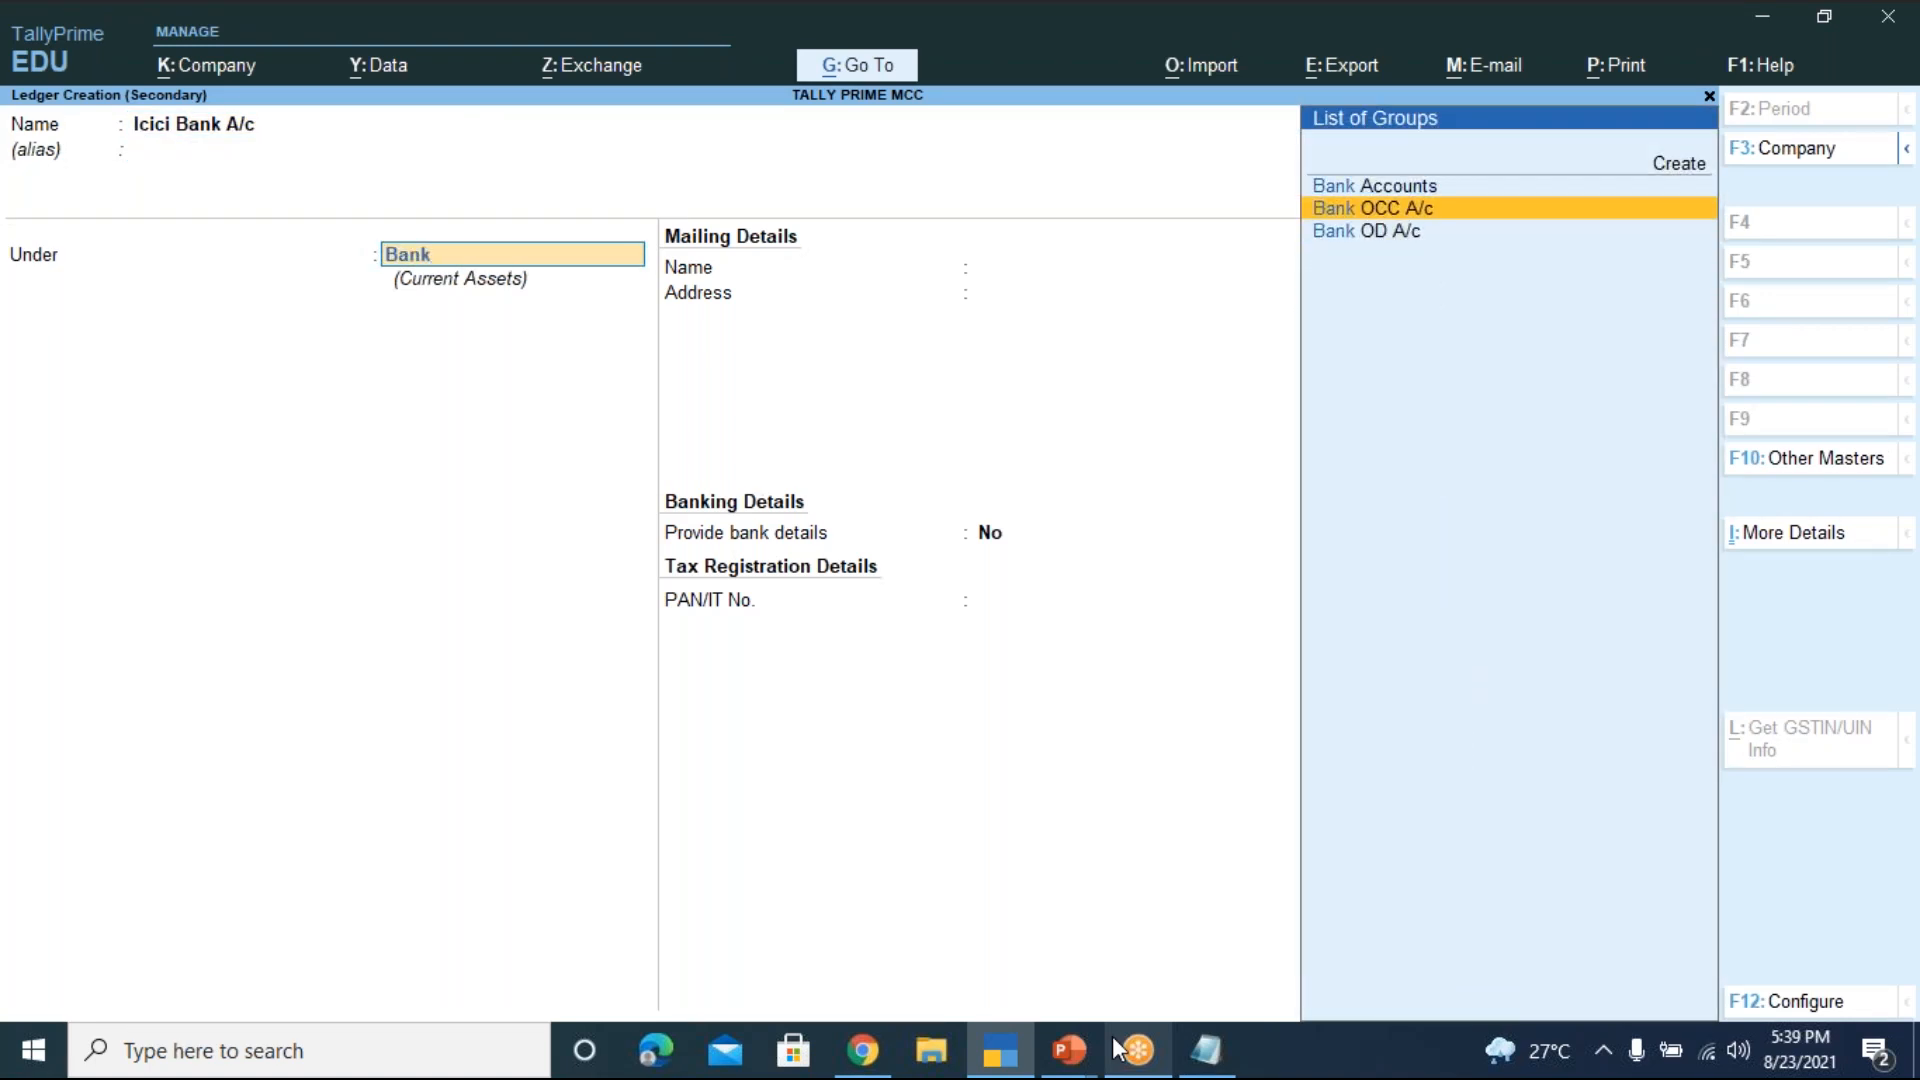
{"action": "key", "text": "Down"}
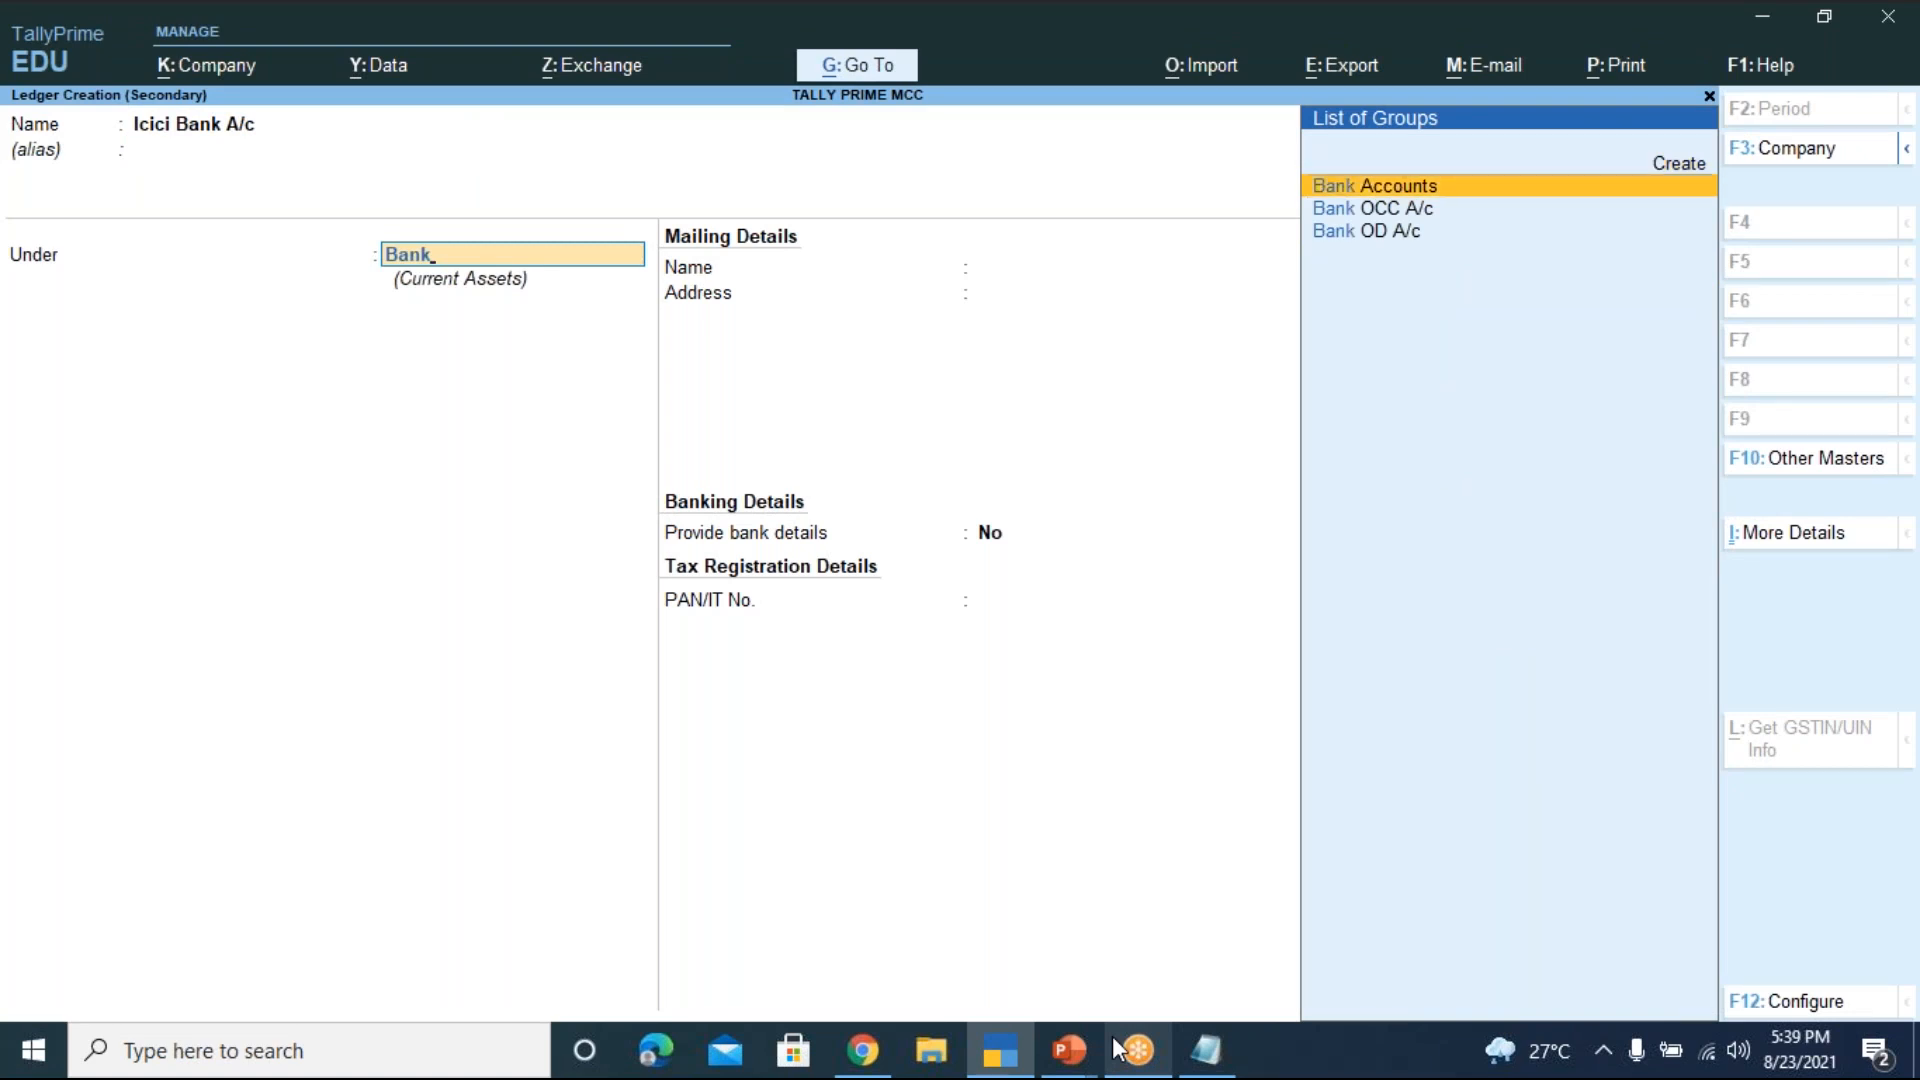
{"action": "key", "text": "Return"}
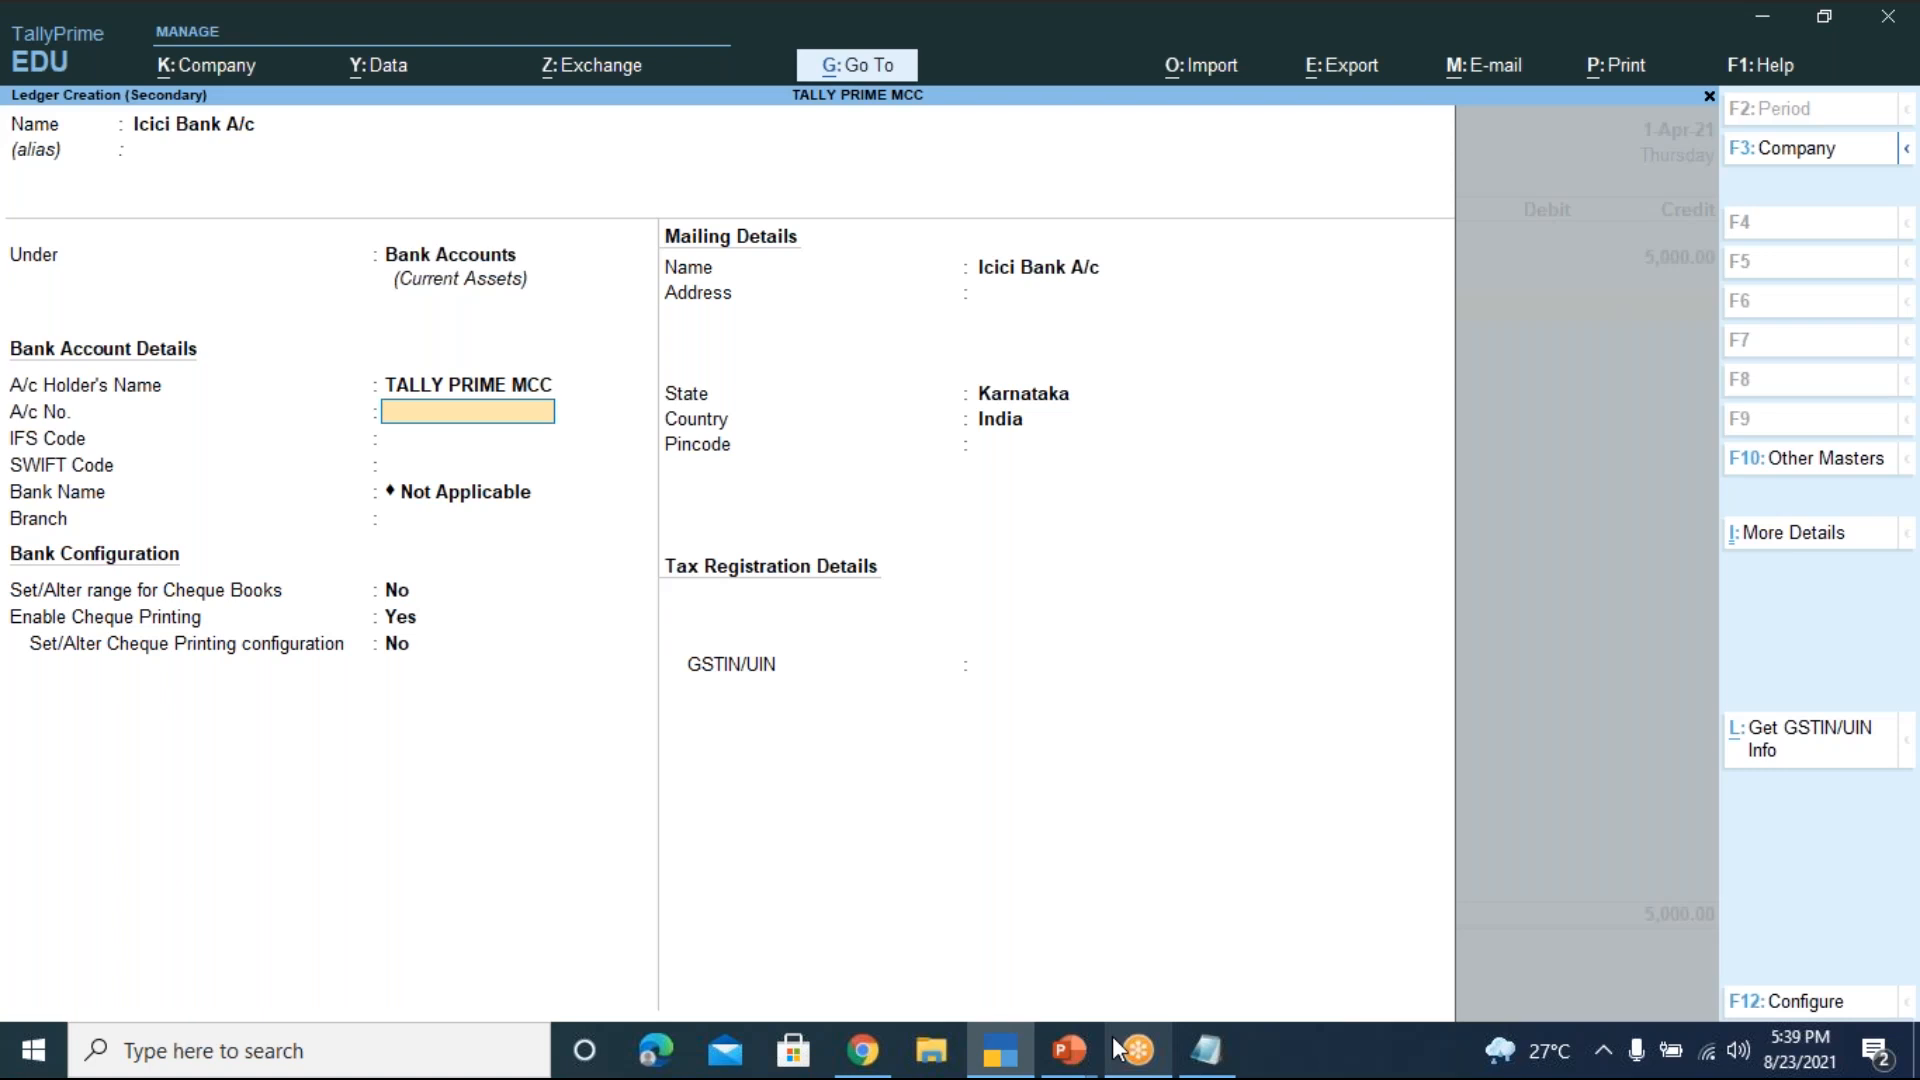
Keep the remaining bank, mailing and tax details at their defaults and accept the new Icici Bank A/c ledger
{"action": "key", "text": "Return"}
{"action": "key", "text": "Return"}
{"action": "key", "text": "Return"}
{"action": "key", "text": "Return"}
{"action": "key", "text": "Return"}
{"action": "key", "text": "Return"}
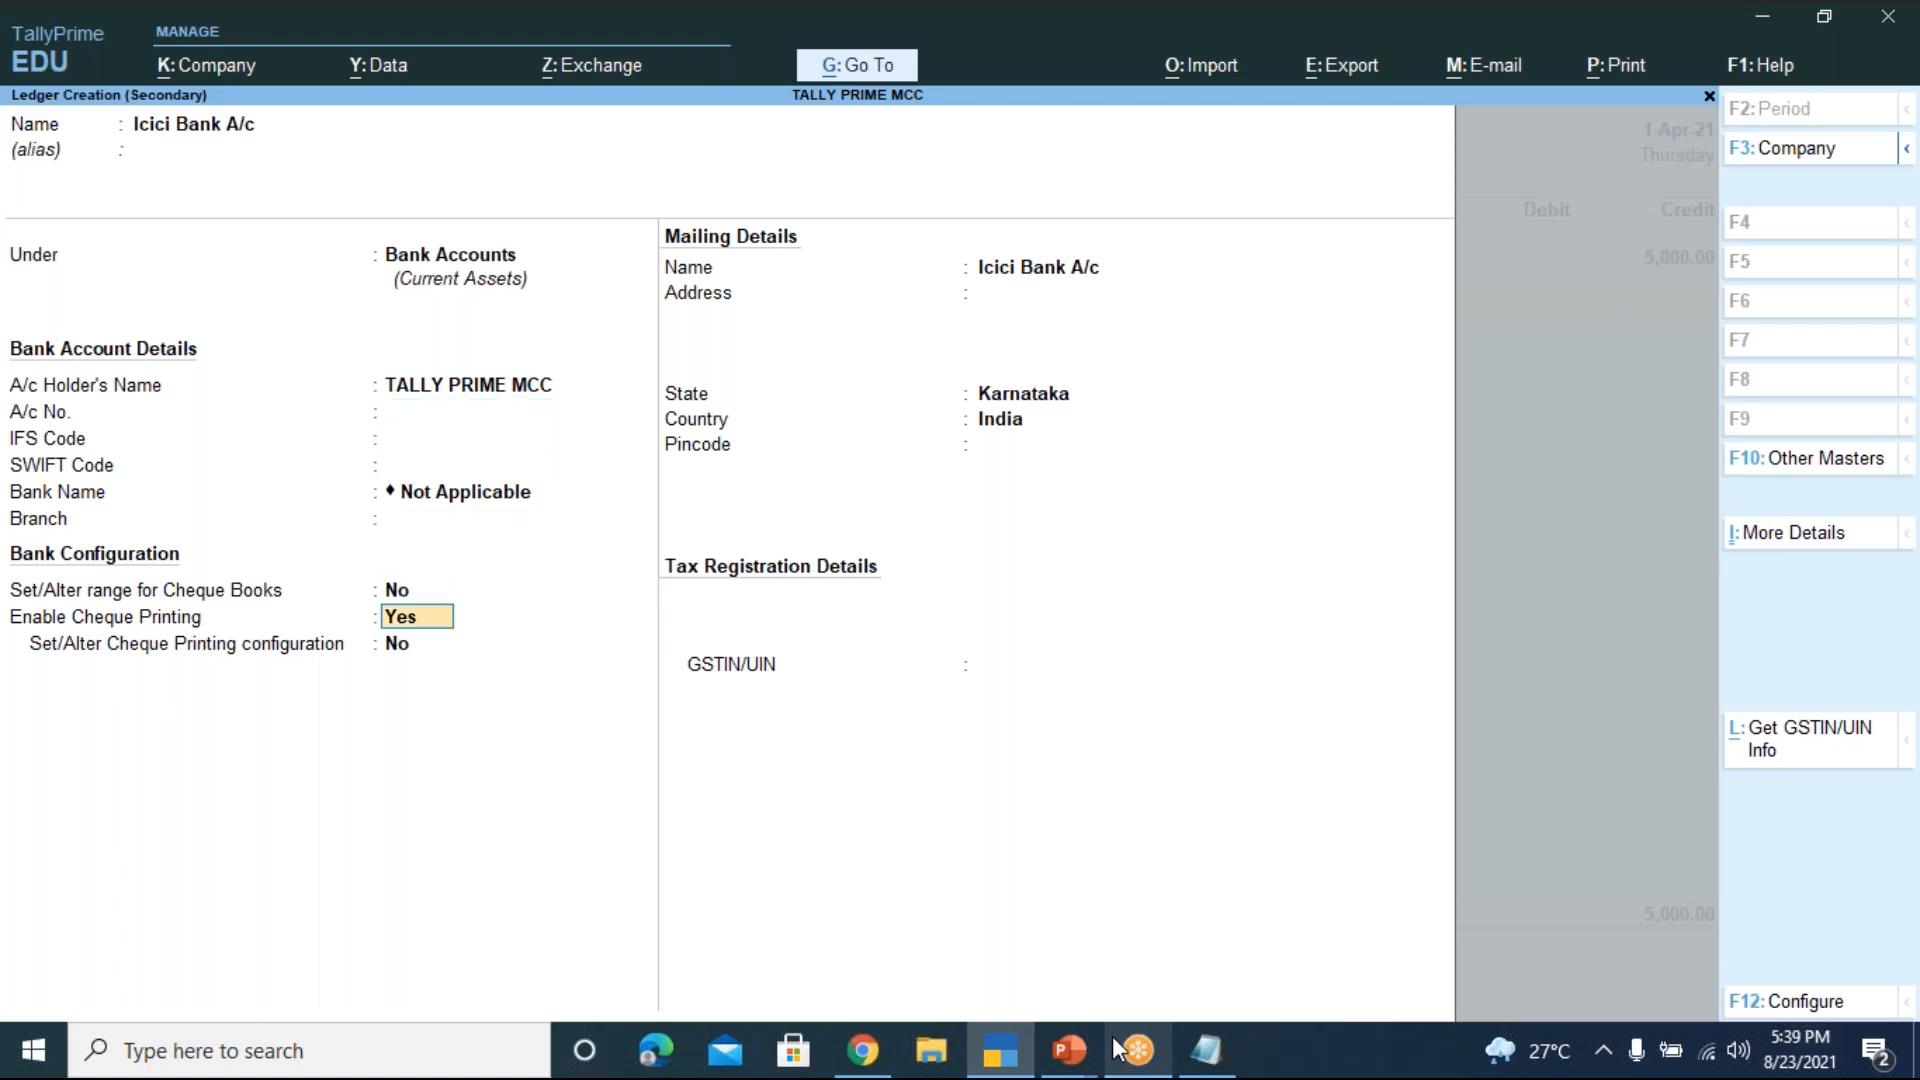
{"action": "key", "text": "Return"}
{"action": "key", "text": "Return"}
{"action": "key", "text": "Return"}
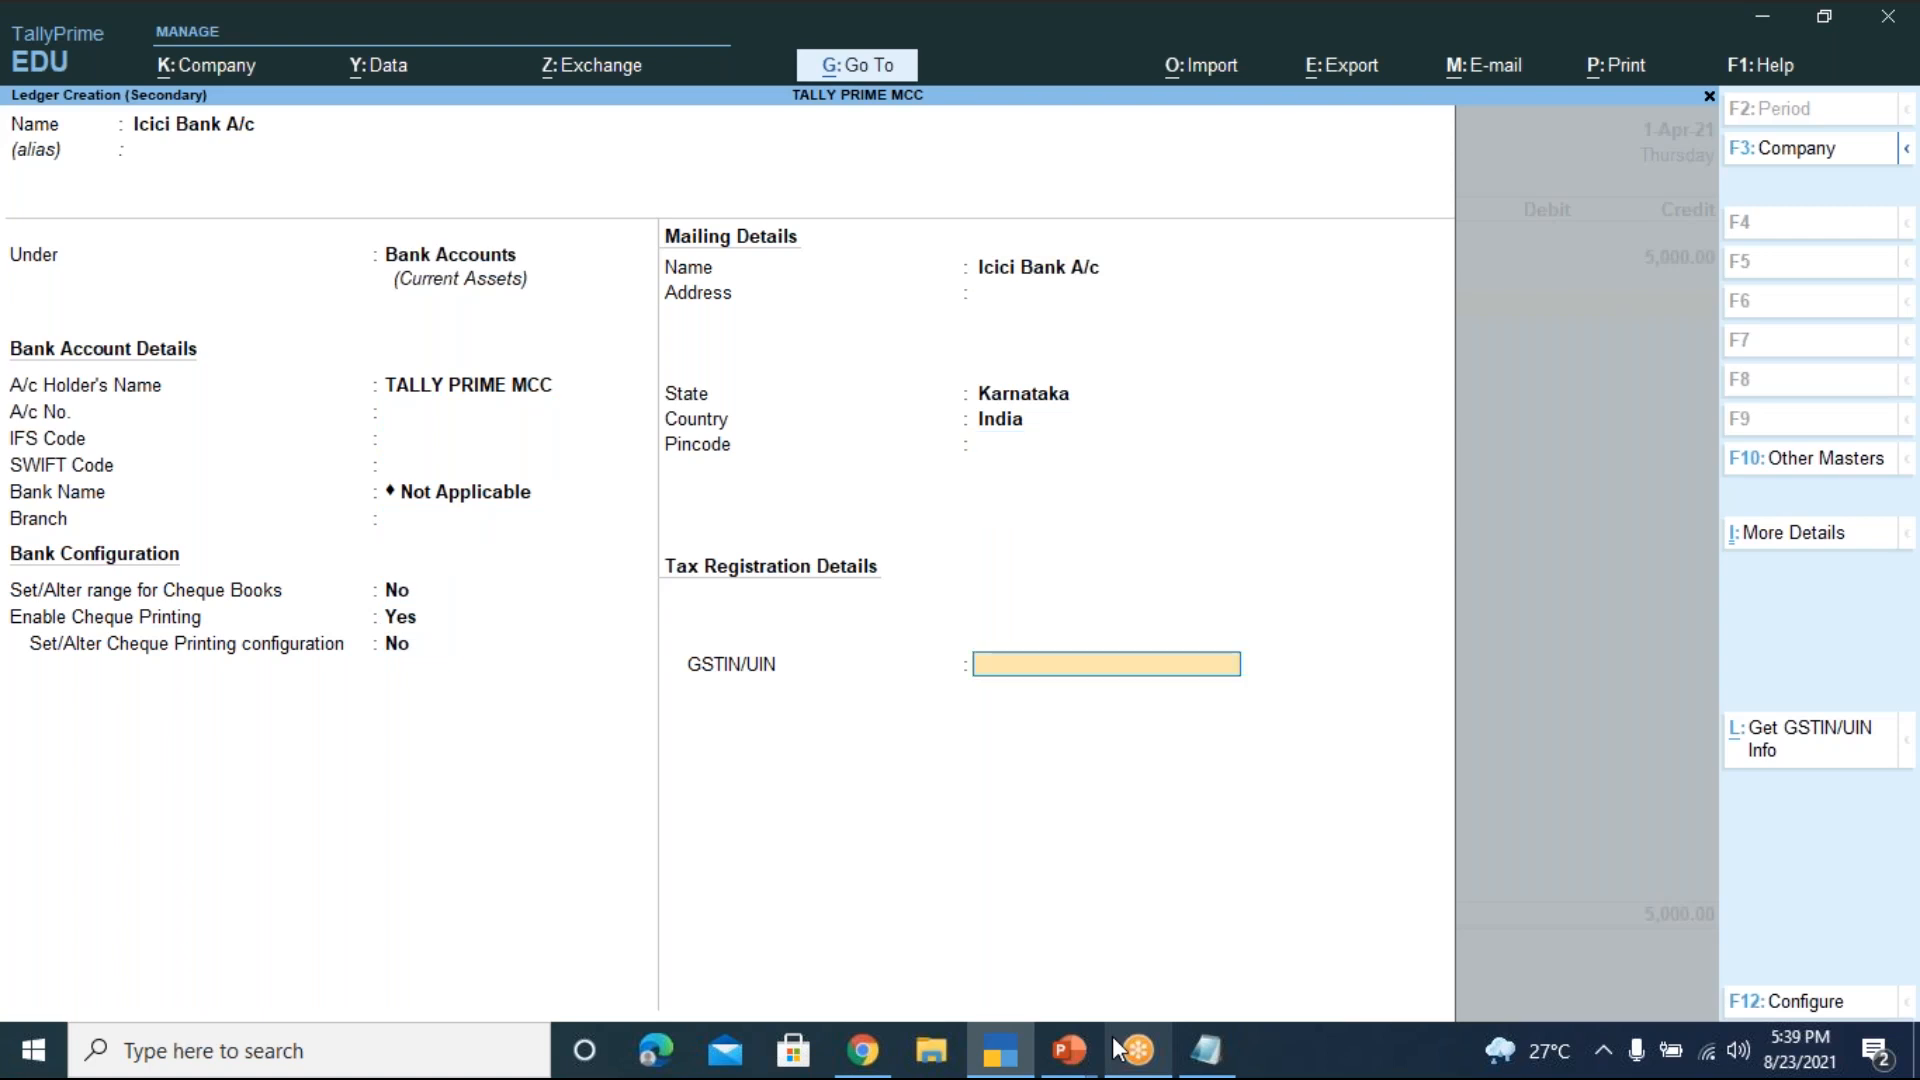
{"action": "key", "text": "Return"}
{"action": "key", "text": "Return"}
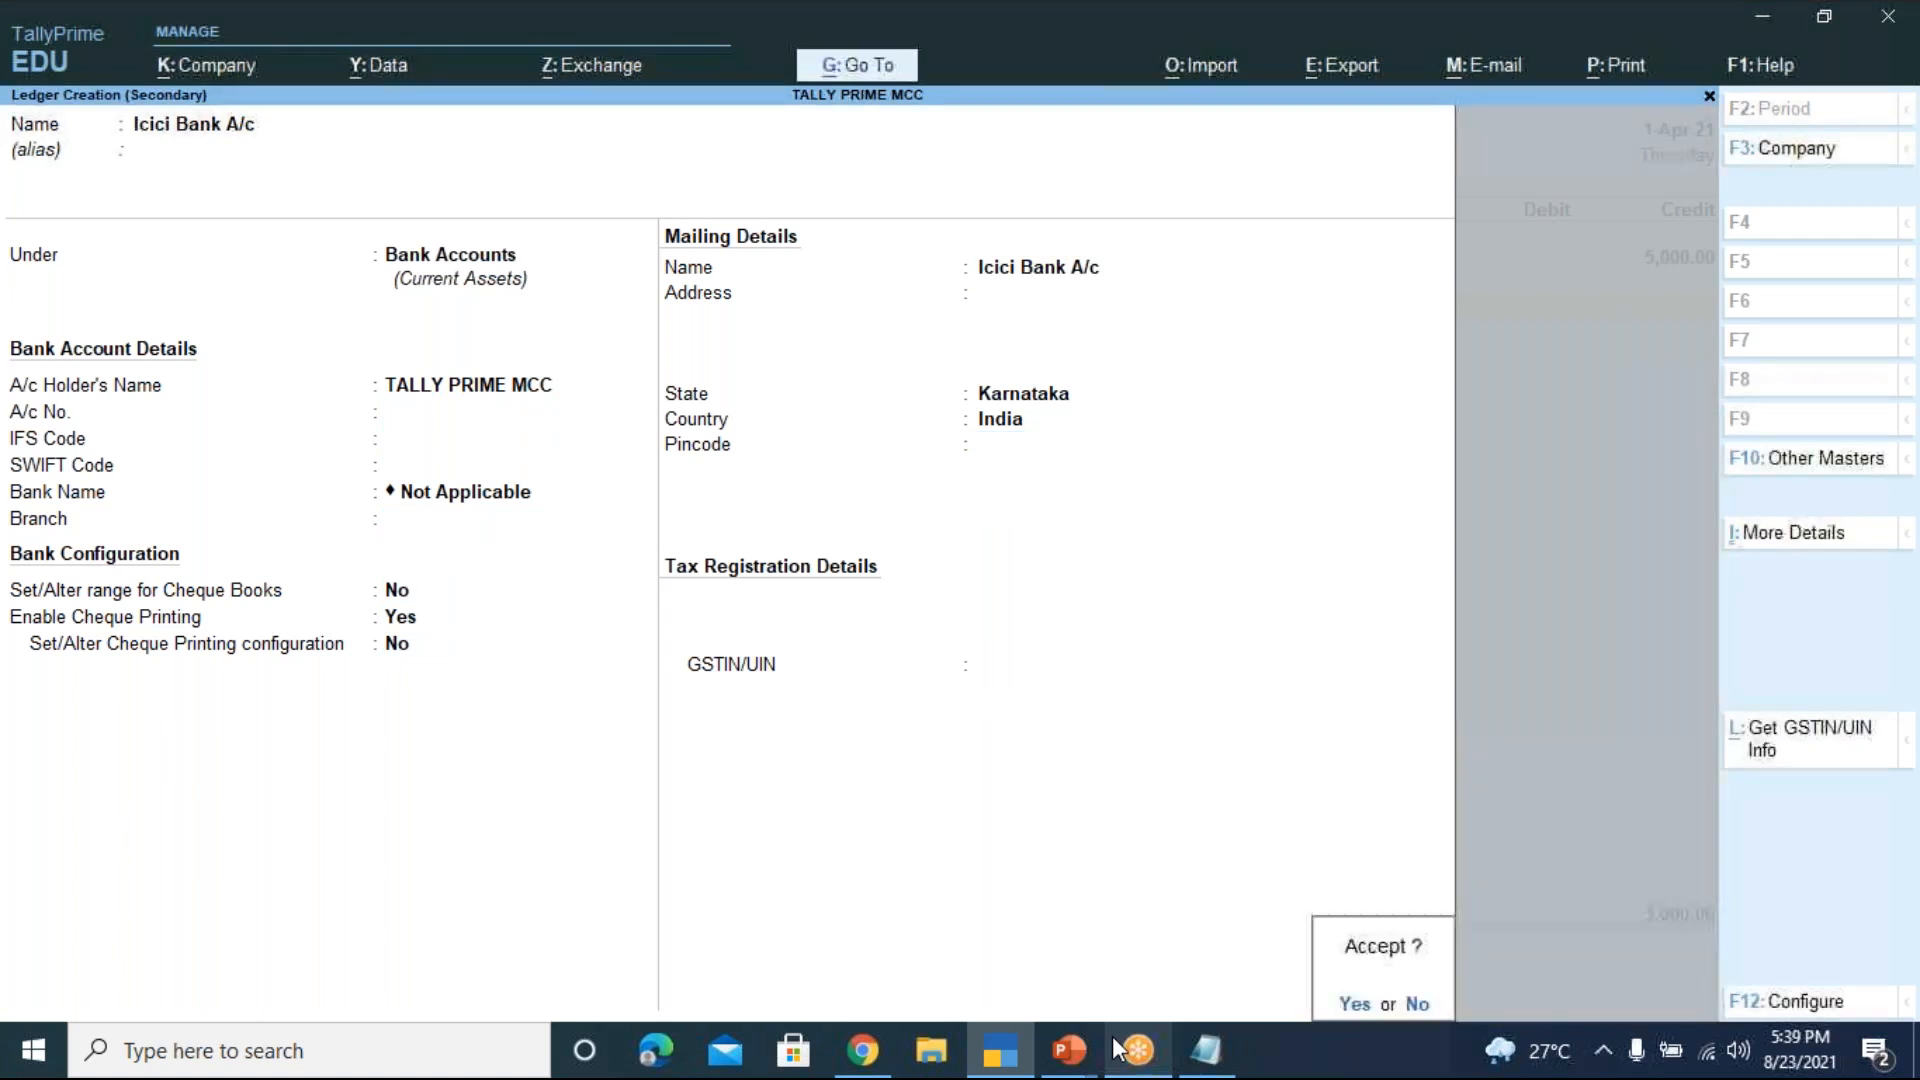
{"action": "key", "text": "Return"}
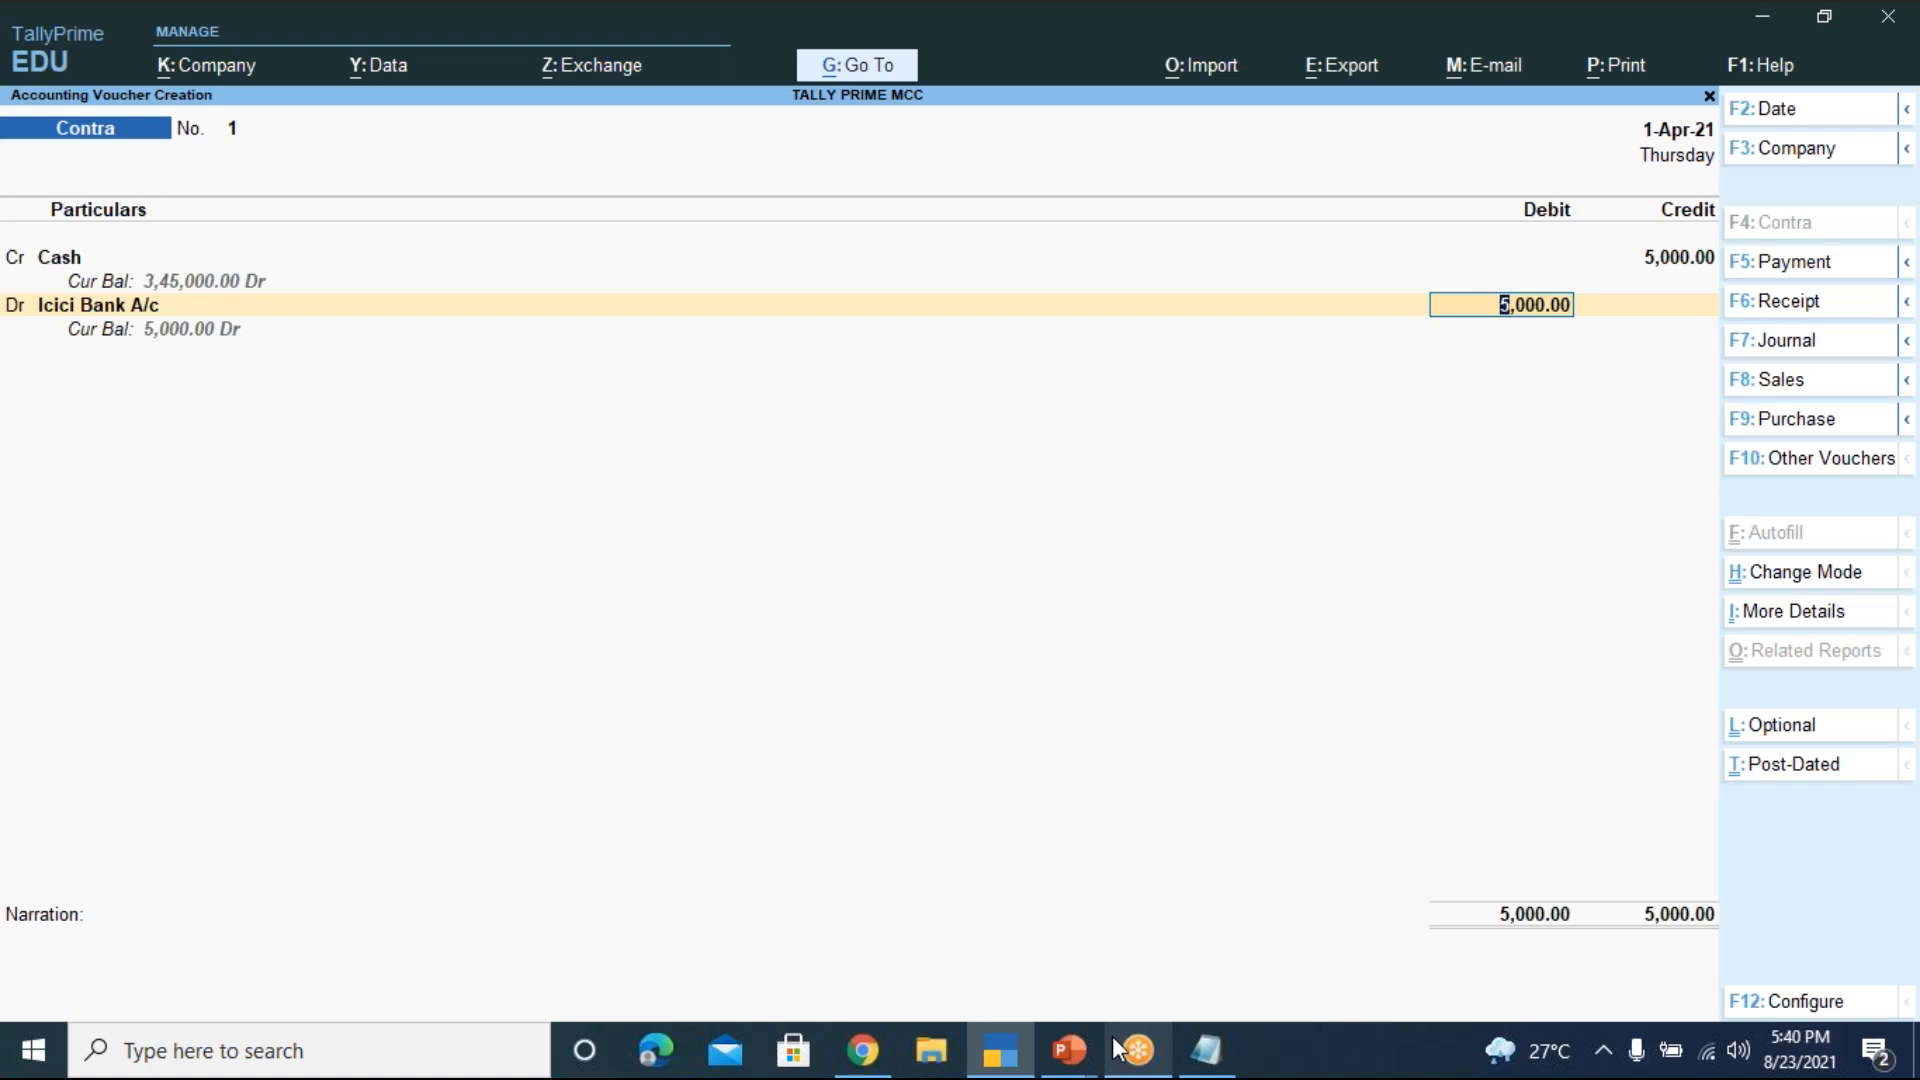
Accept the 5,000 debit and its cash allocation, entering denominations of 2 × 2000 and 2 × 500 and leaving the bank name blank
{"action": "key", "text": "Return"}
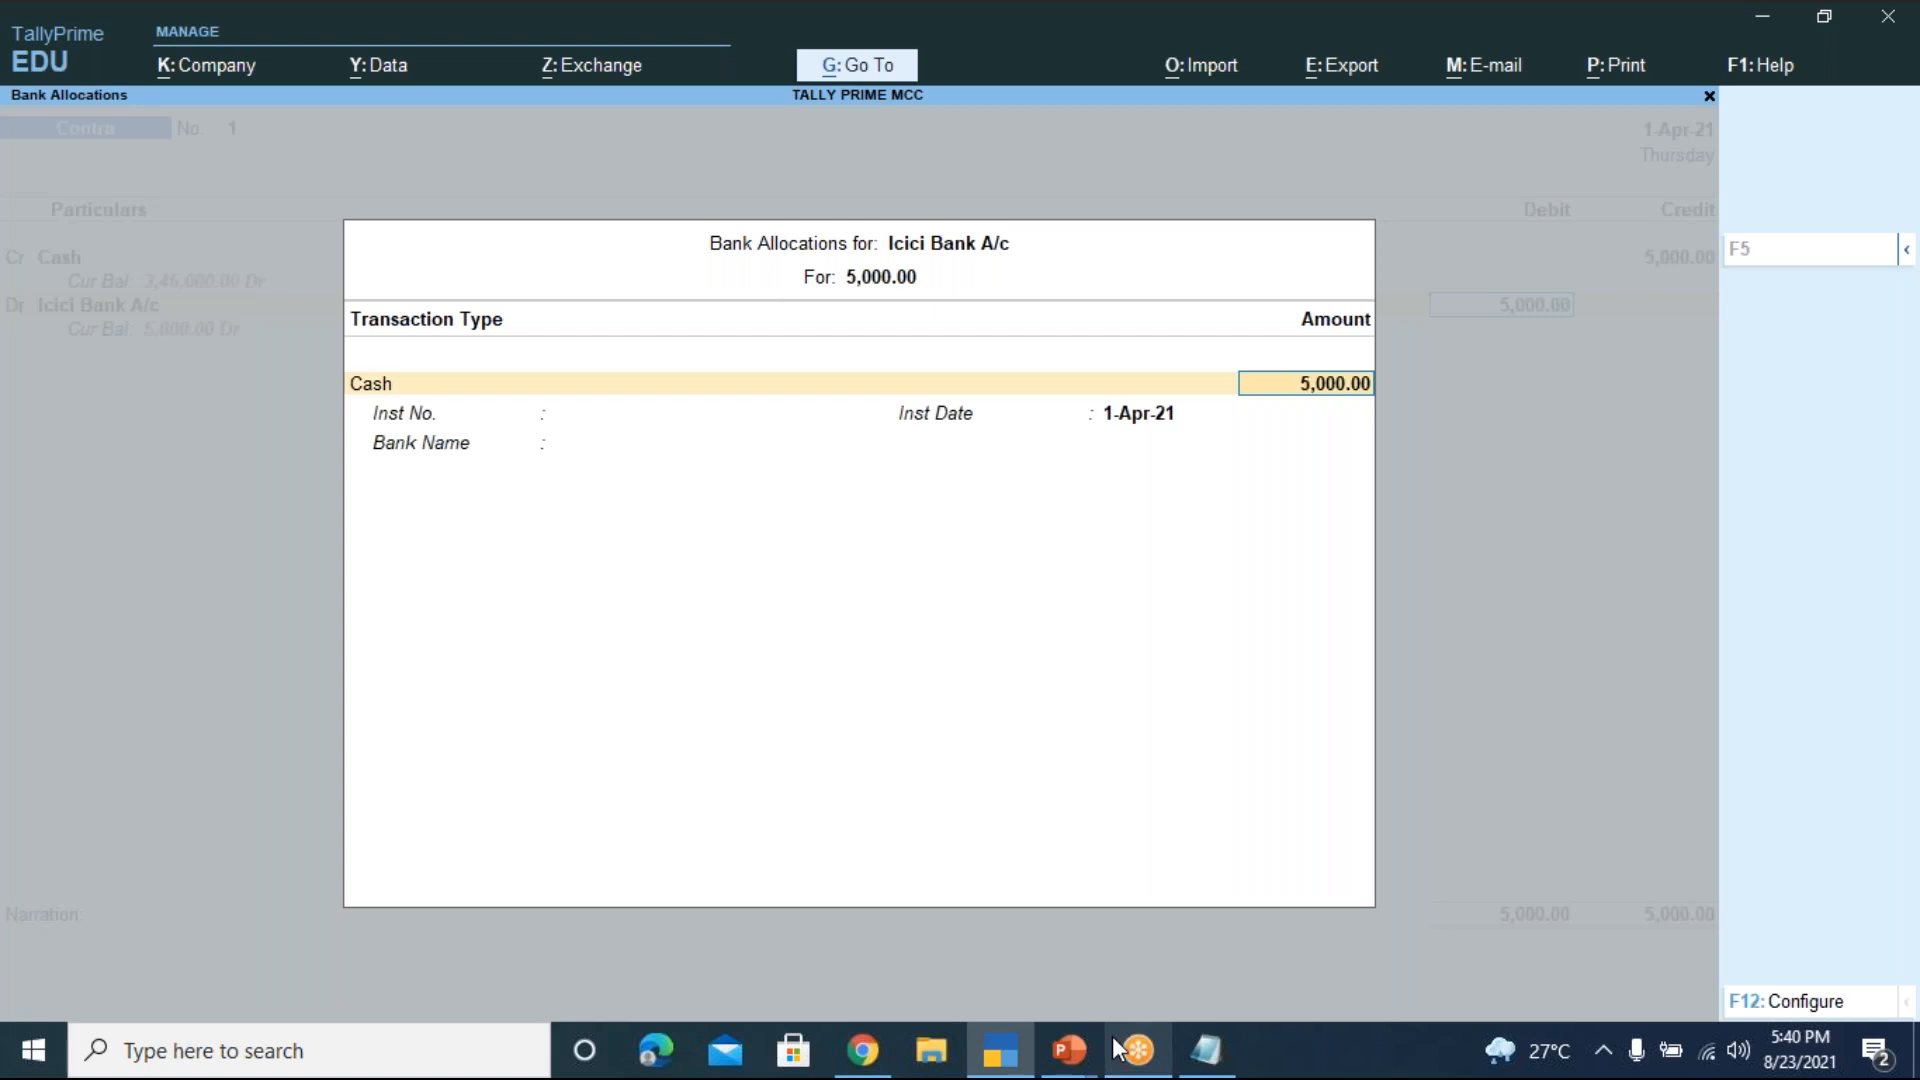
{"action": "key", "text": "Return"}
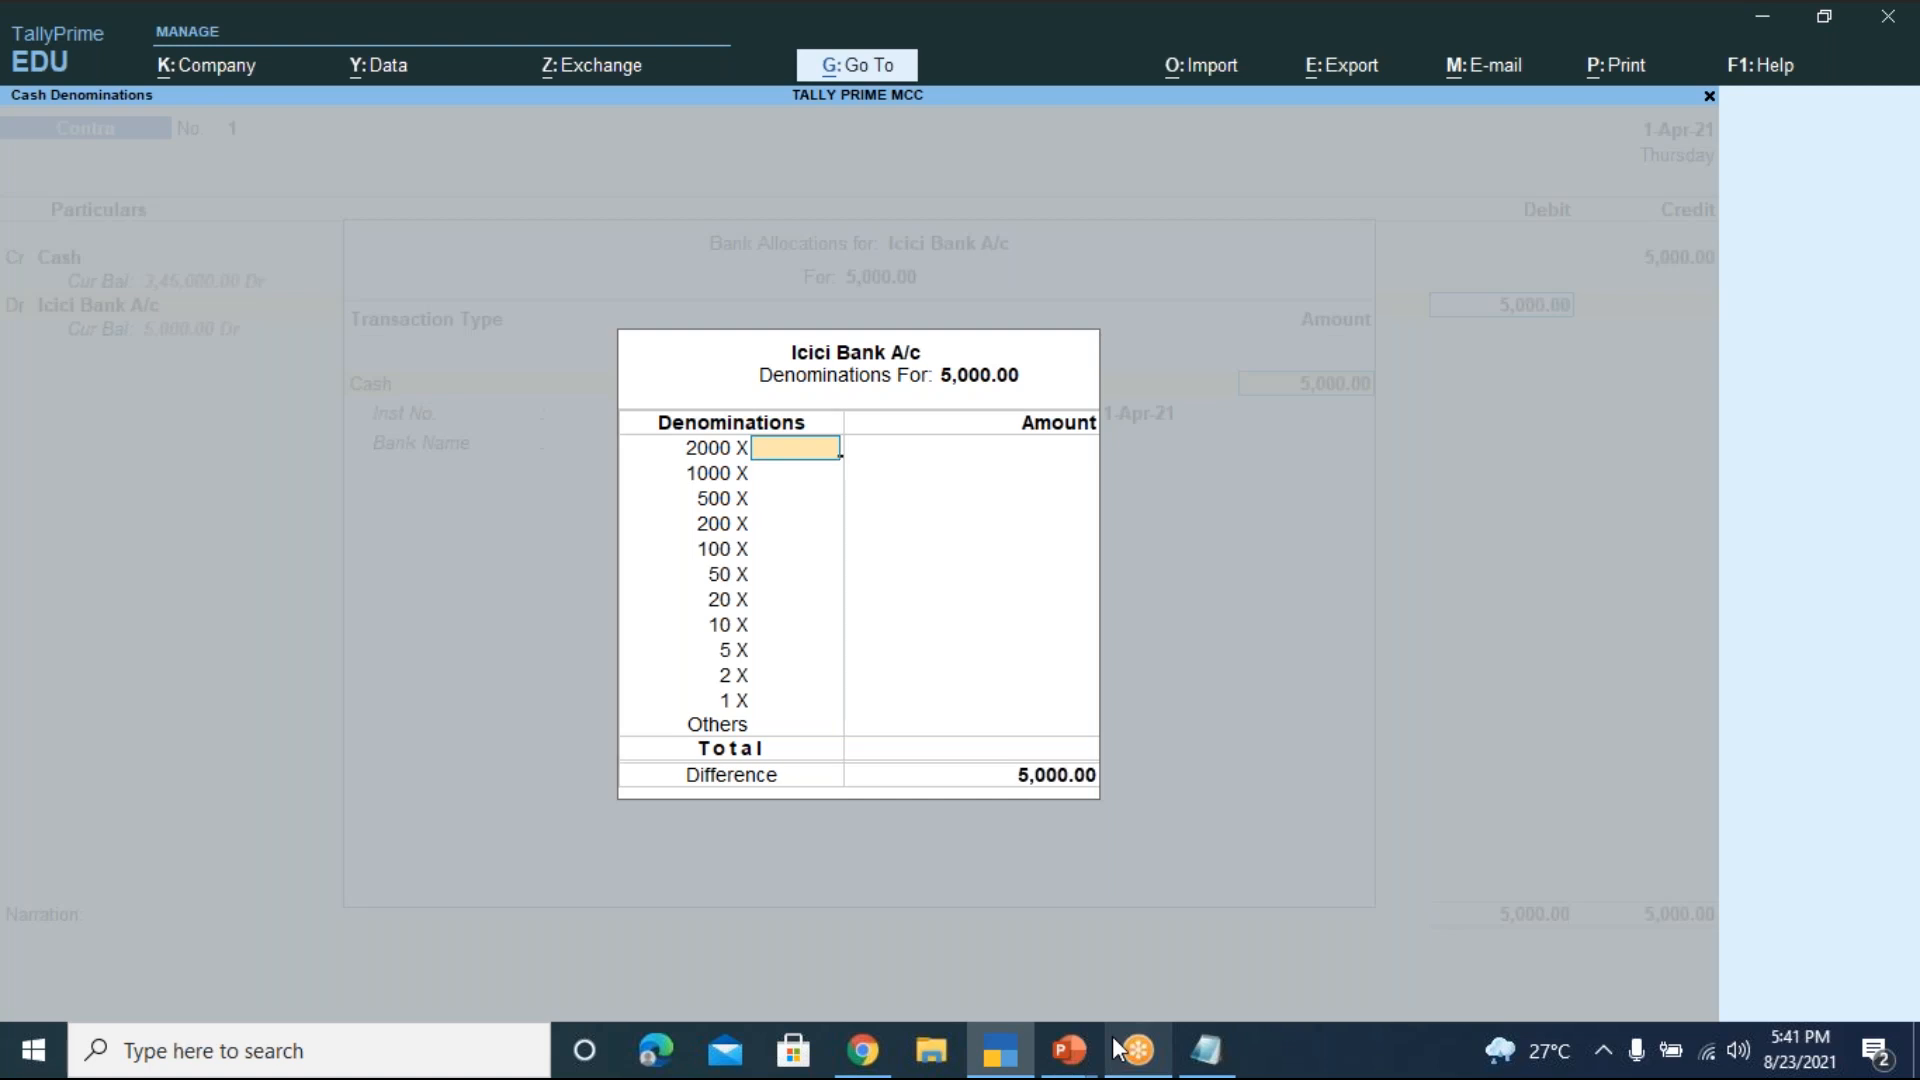
{"action": "type", "text": "2"}
{"action": "key", "text": "Return"}
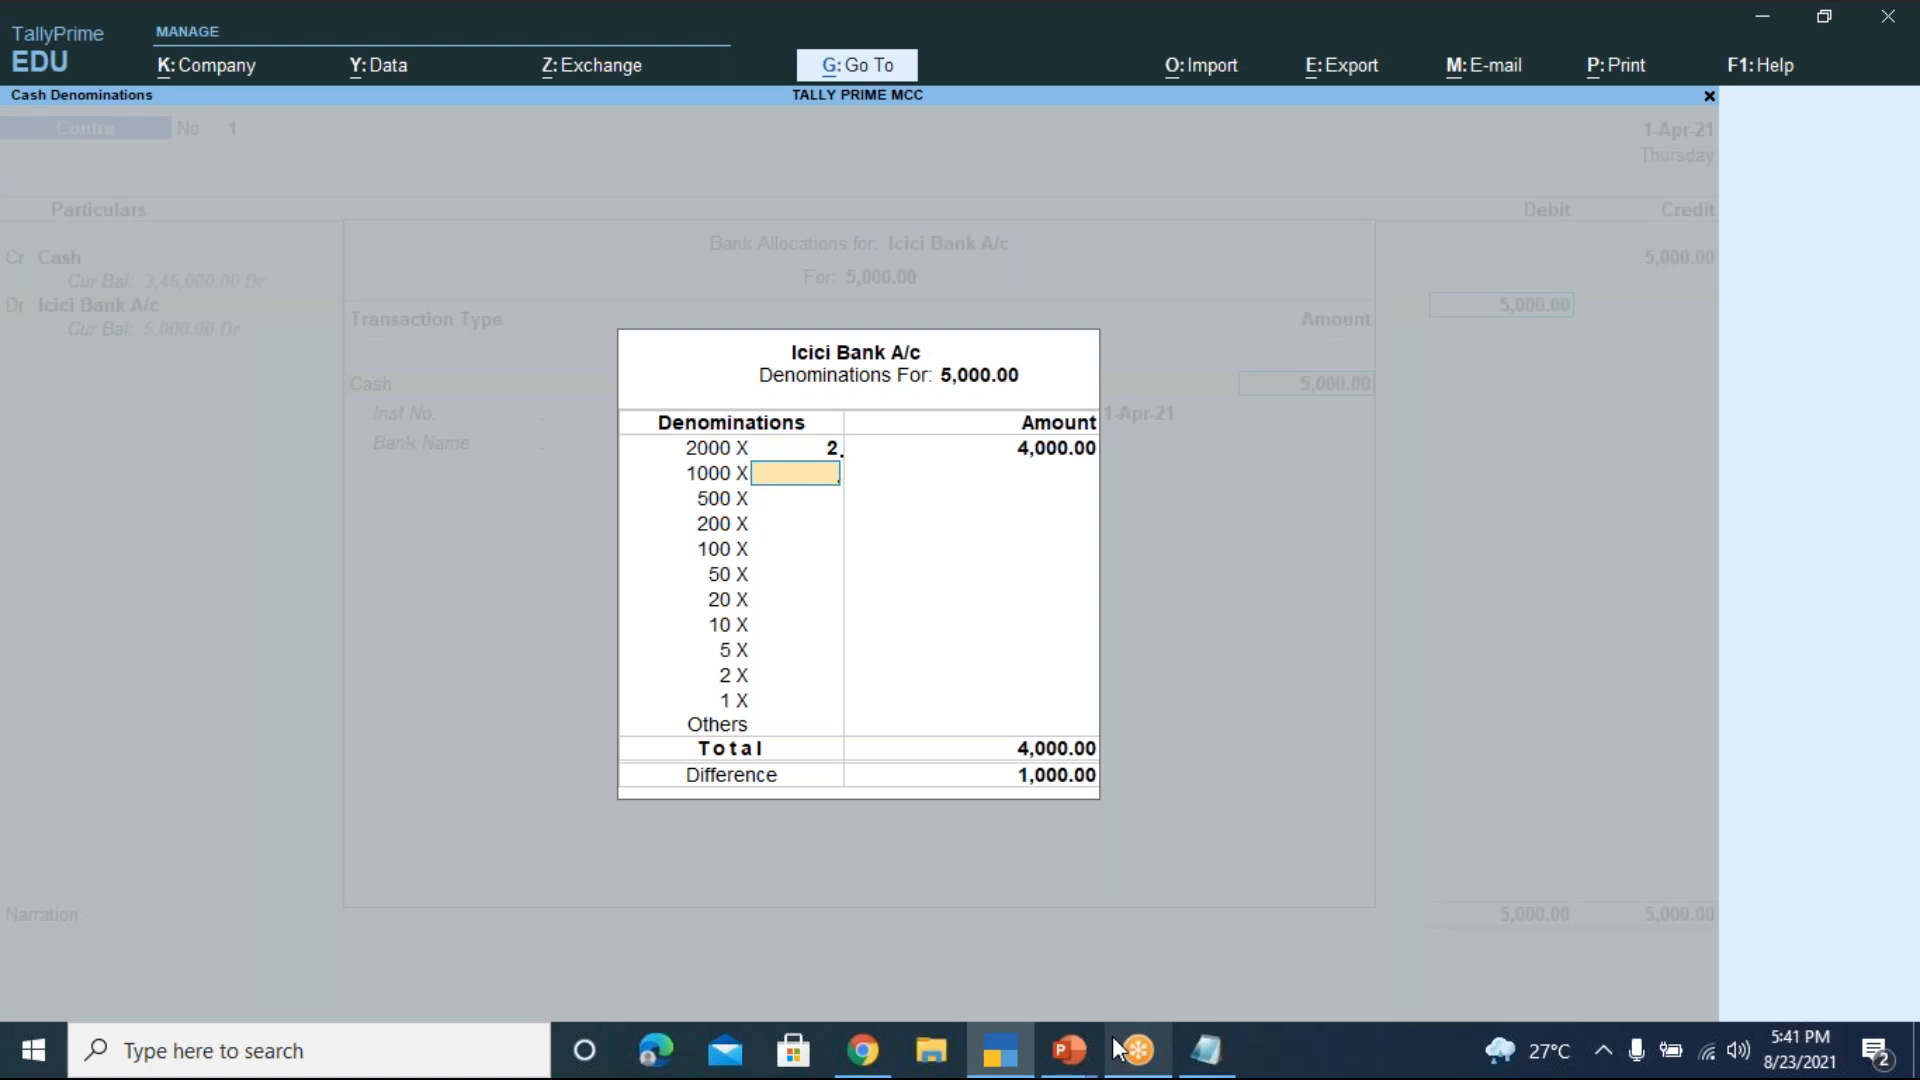
{"action": "key", "text": "Return"}
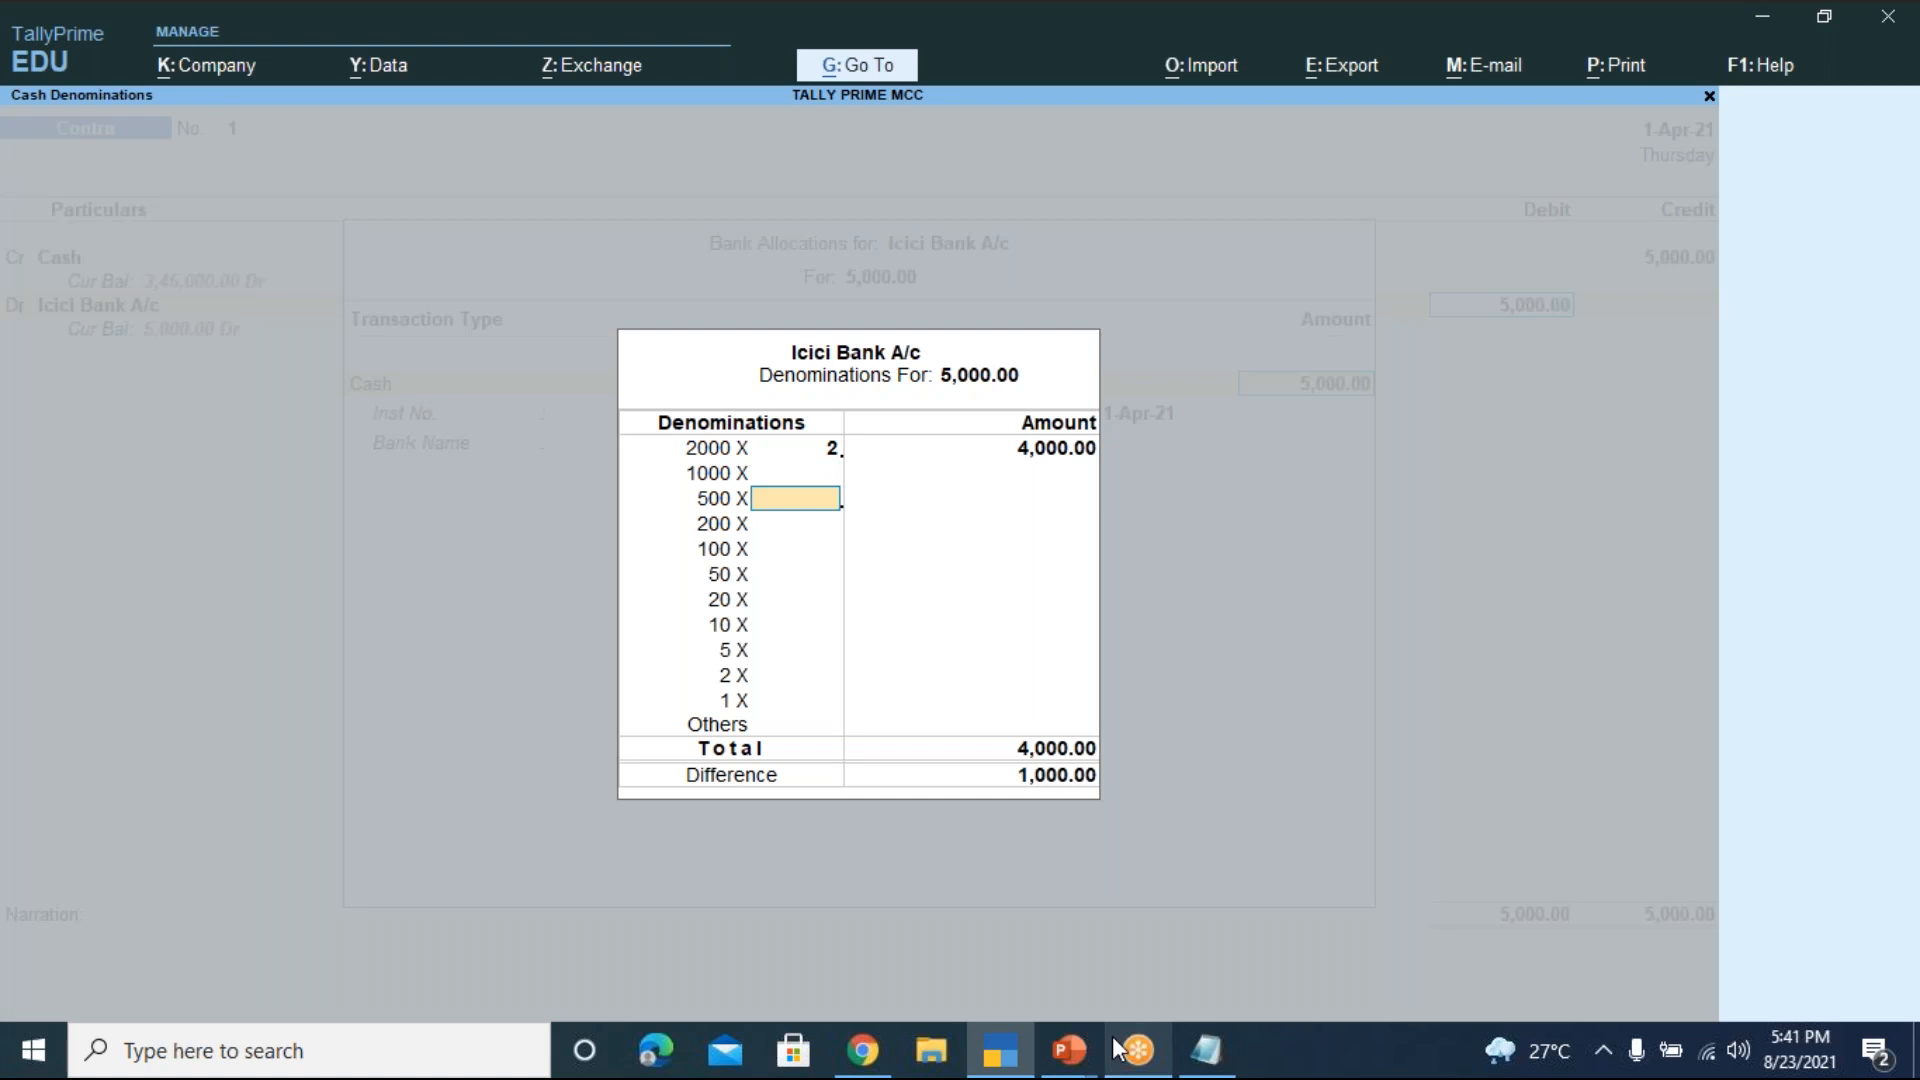
{"action": "type", "text": "2"}
{"action": "key", "text": "Return"}
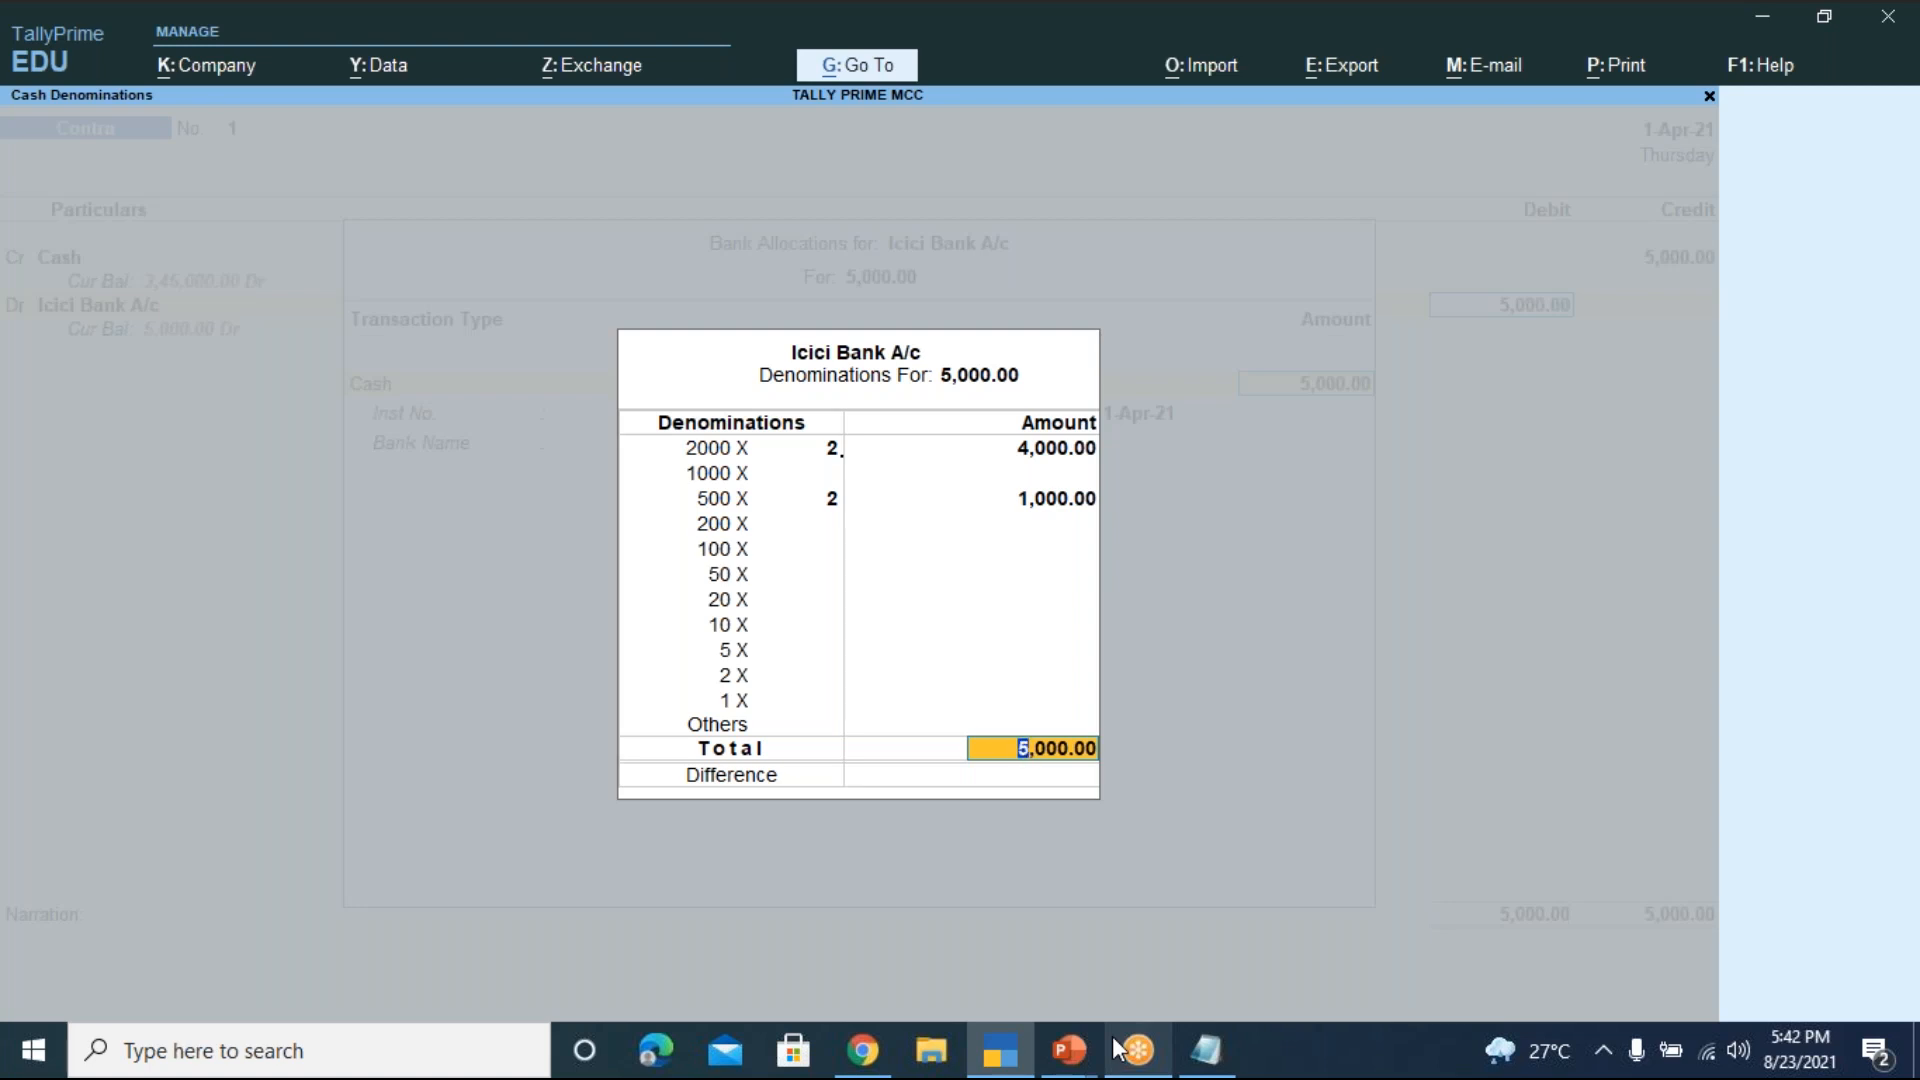
{"action": "key", "text": "Return"}
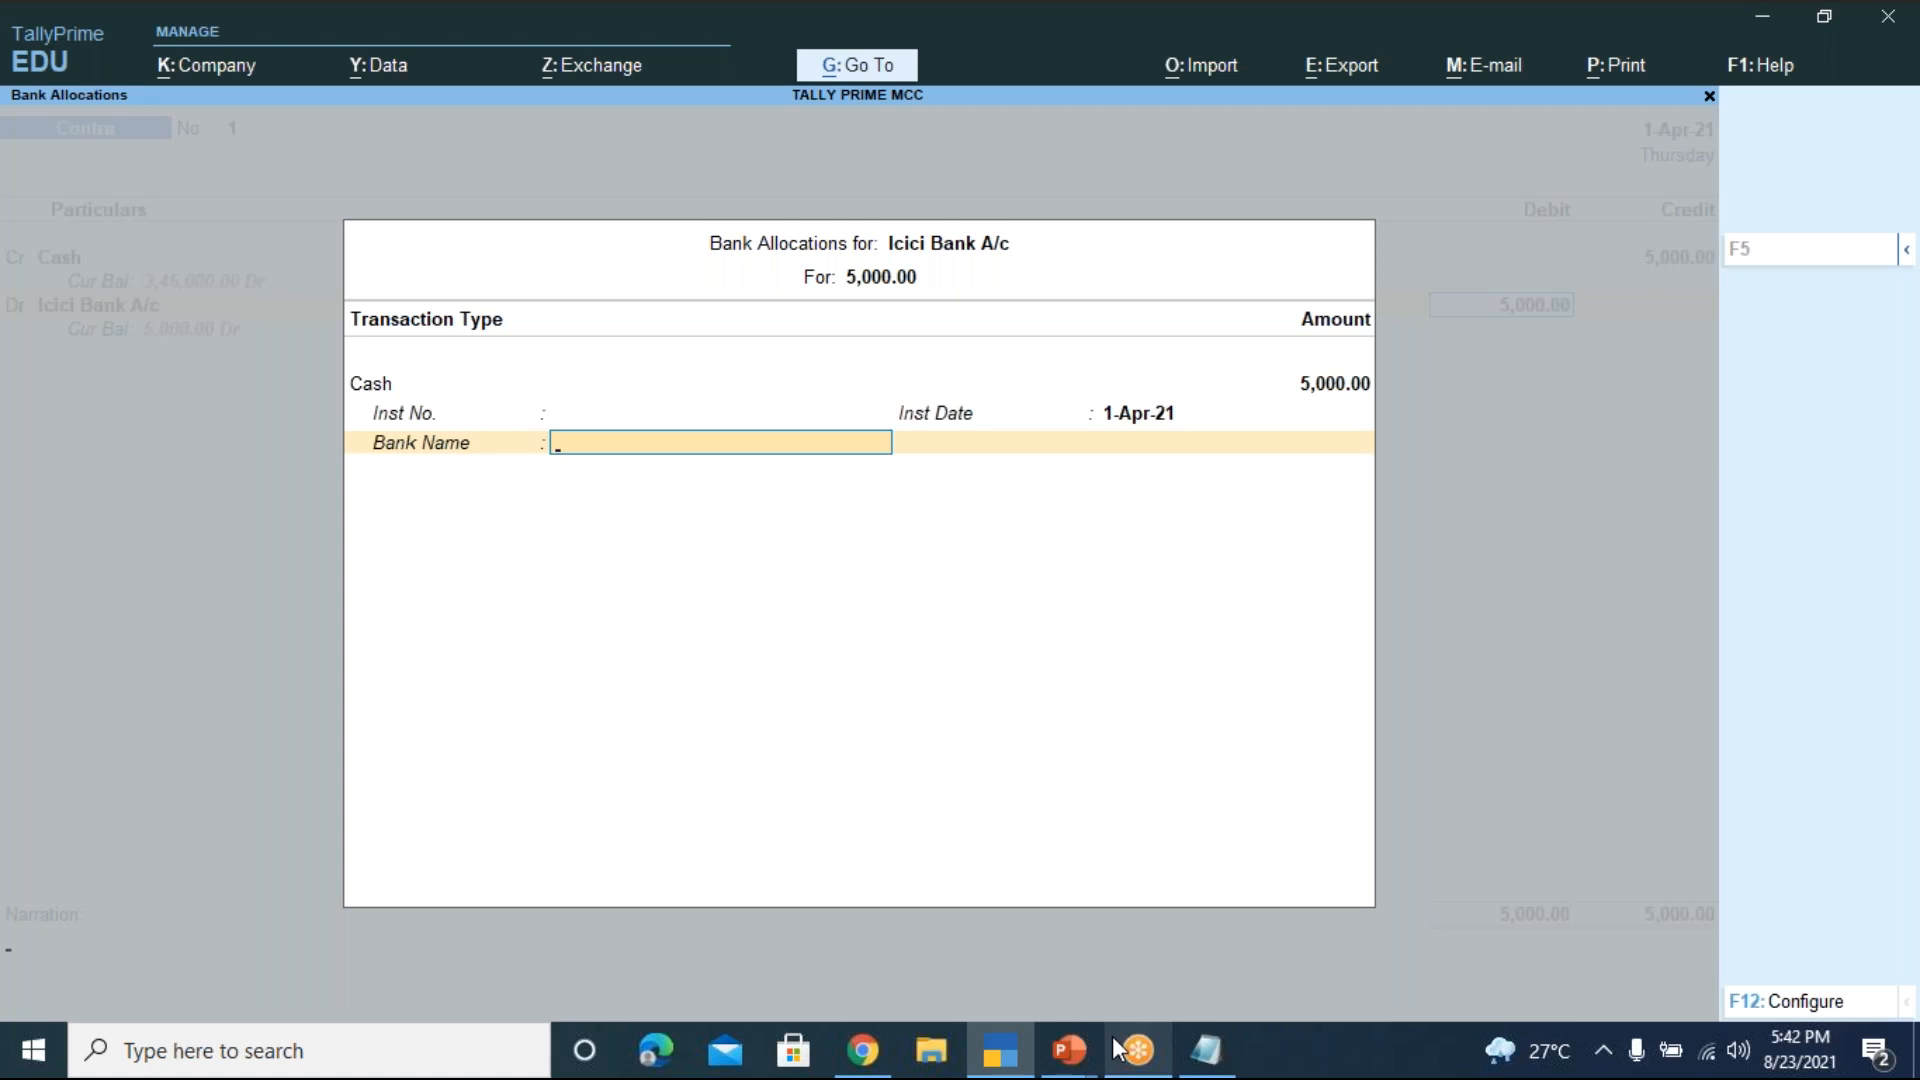
{"action": "key", "text": "Return"}
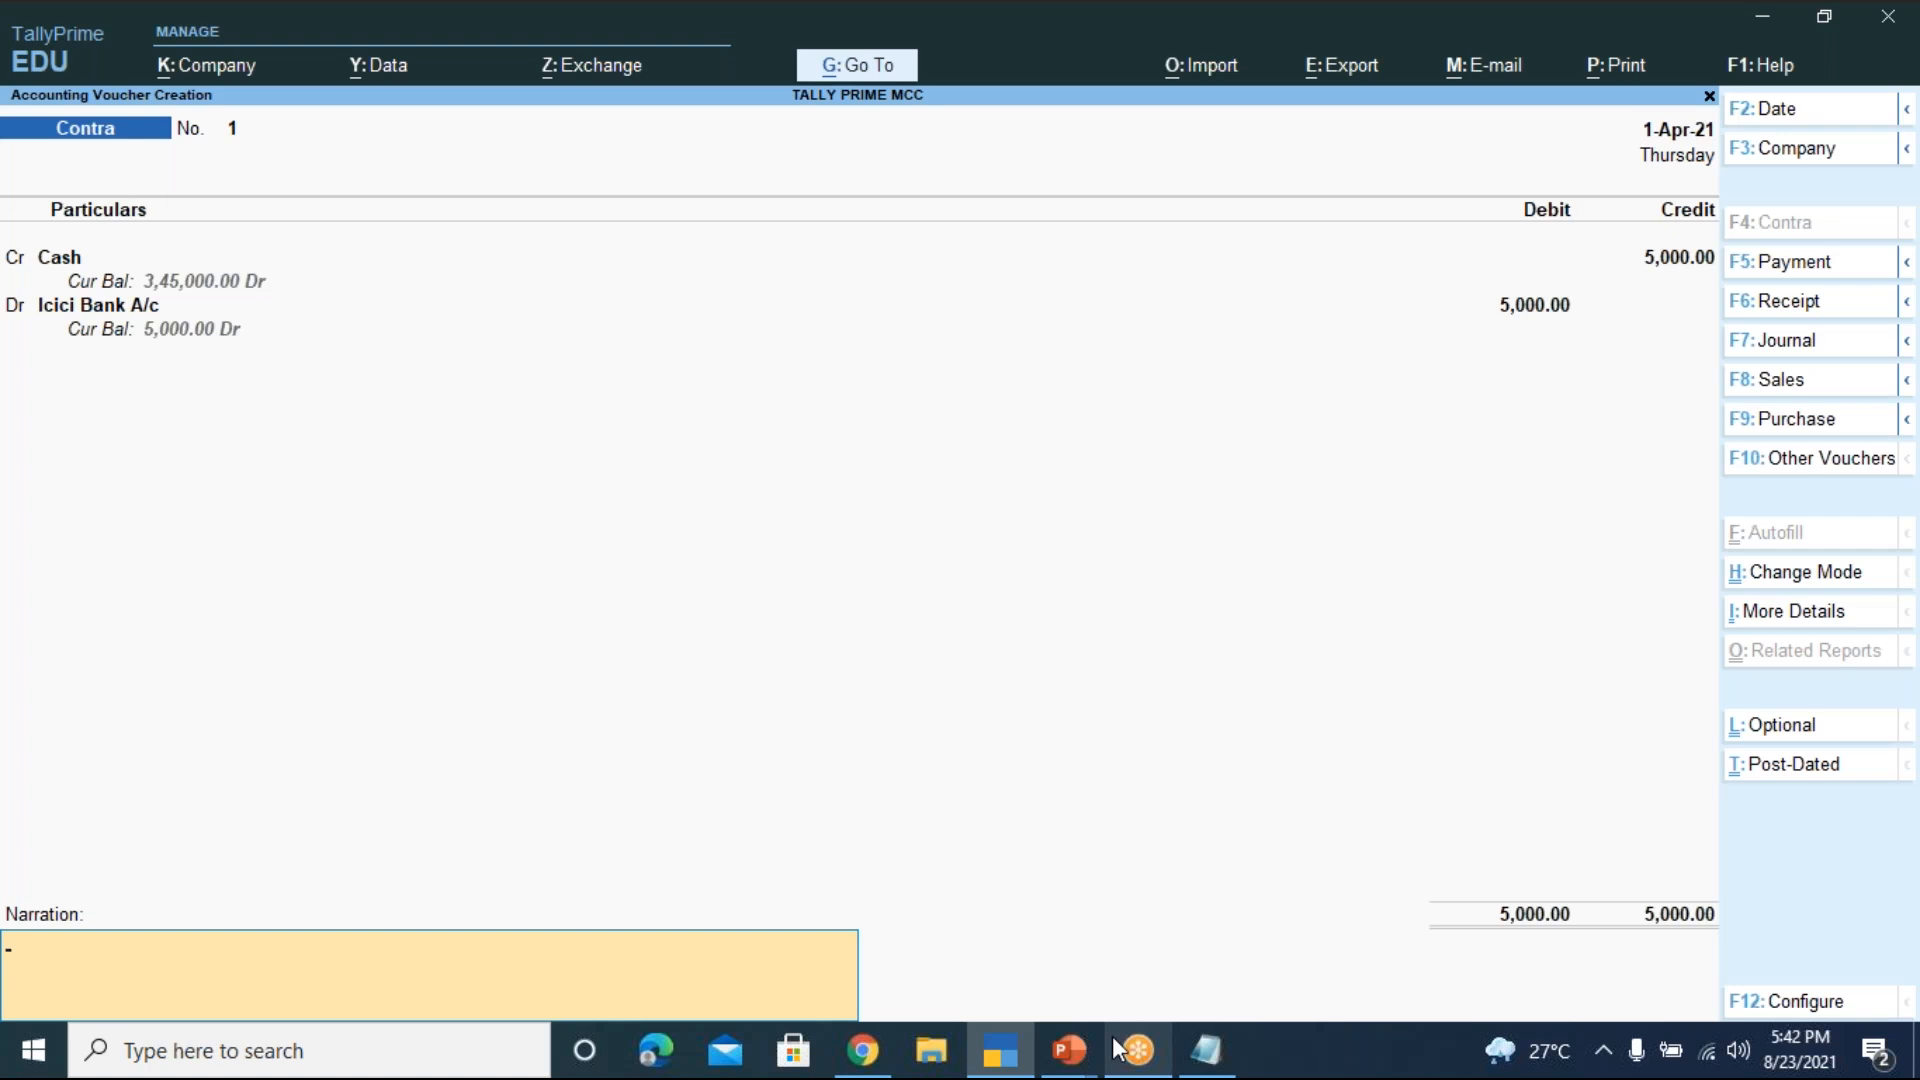
Enter the voucher narration "being cash deposited into the bank"
{"action": "type", "text": "being cash deposited into th"}
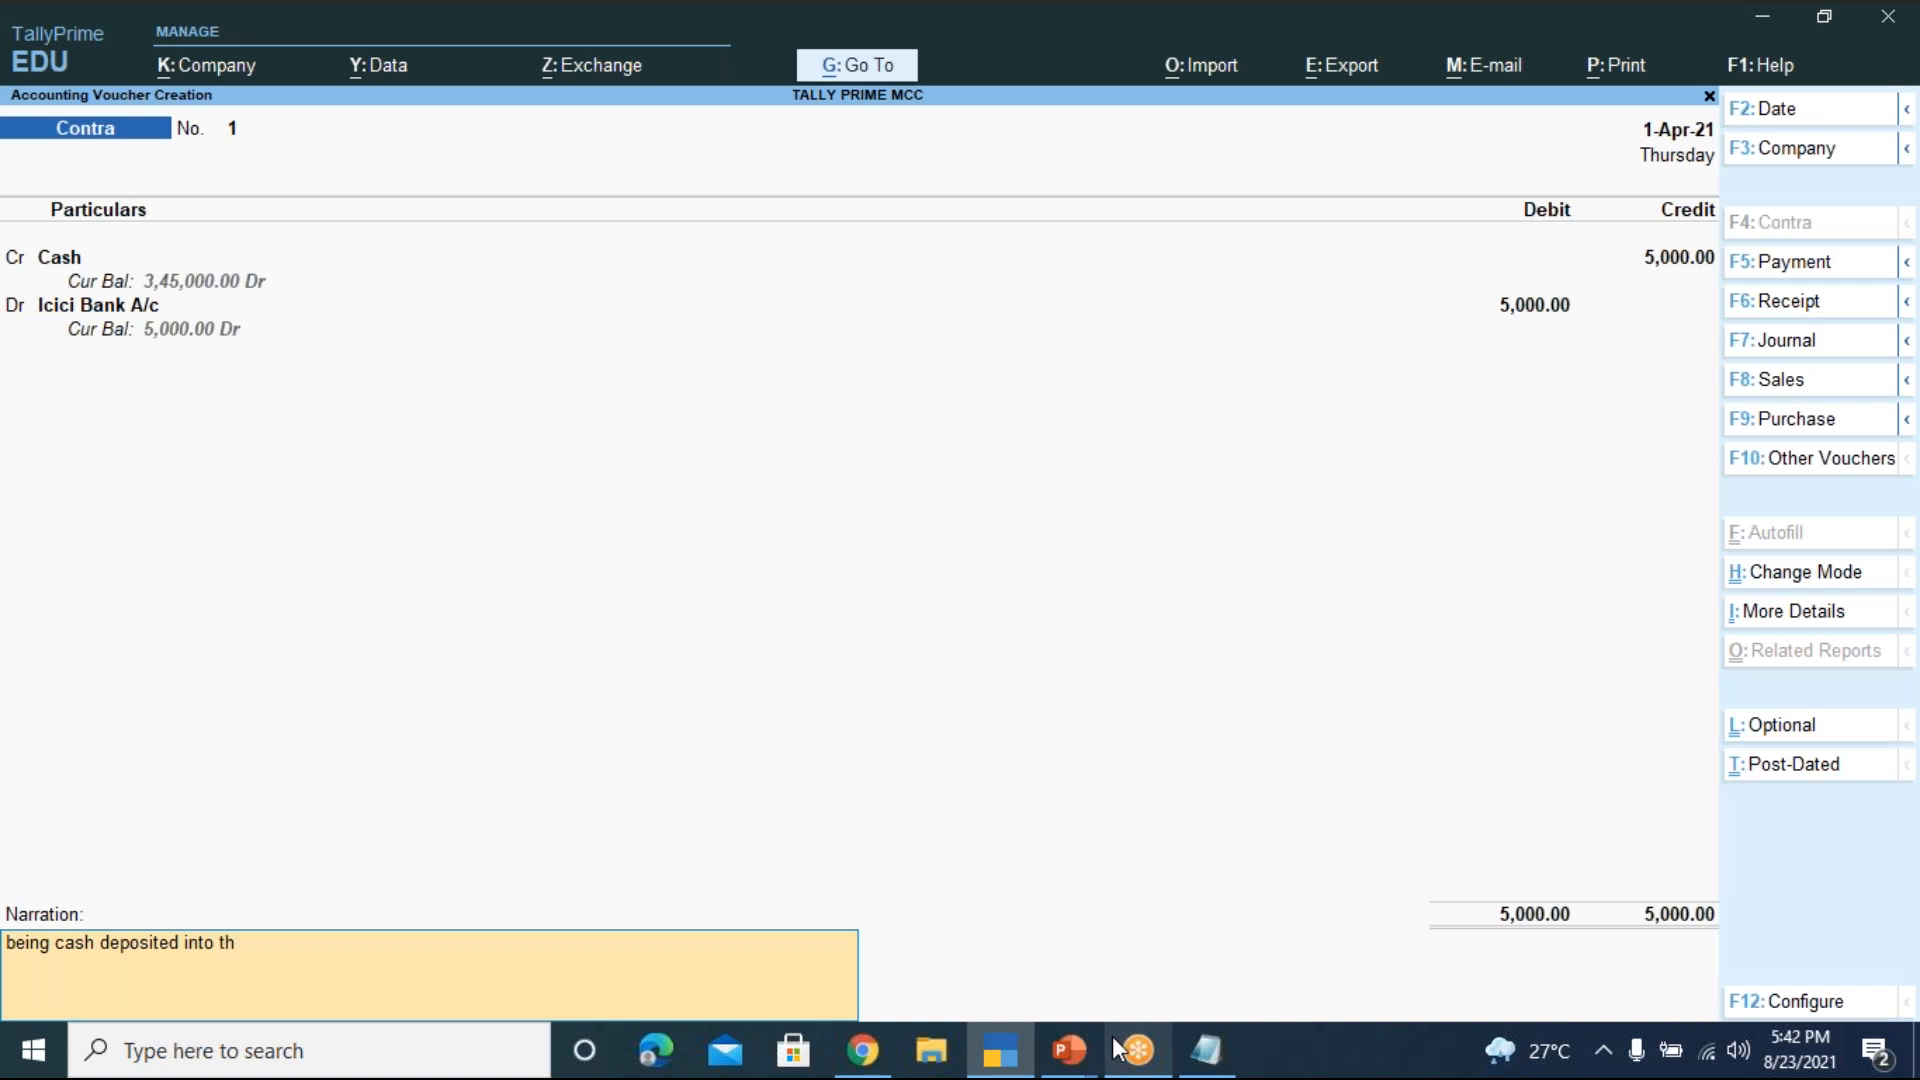
{"action": "type", "text": "e bank"}
{"action": "key", "text": "Return"}
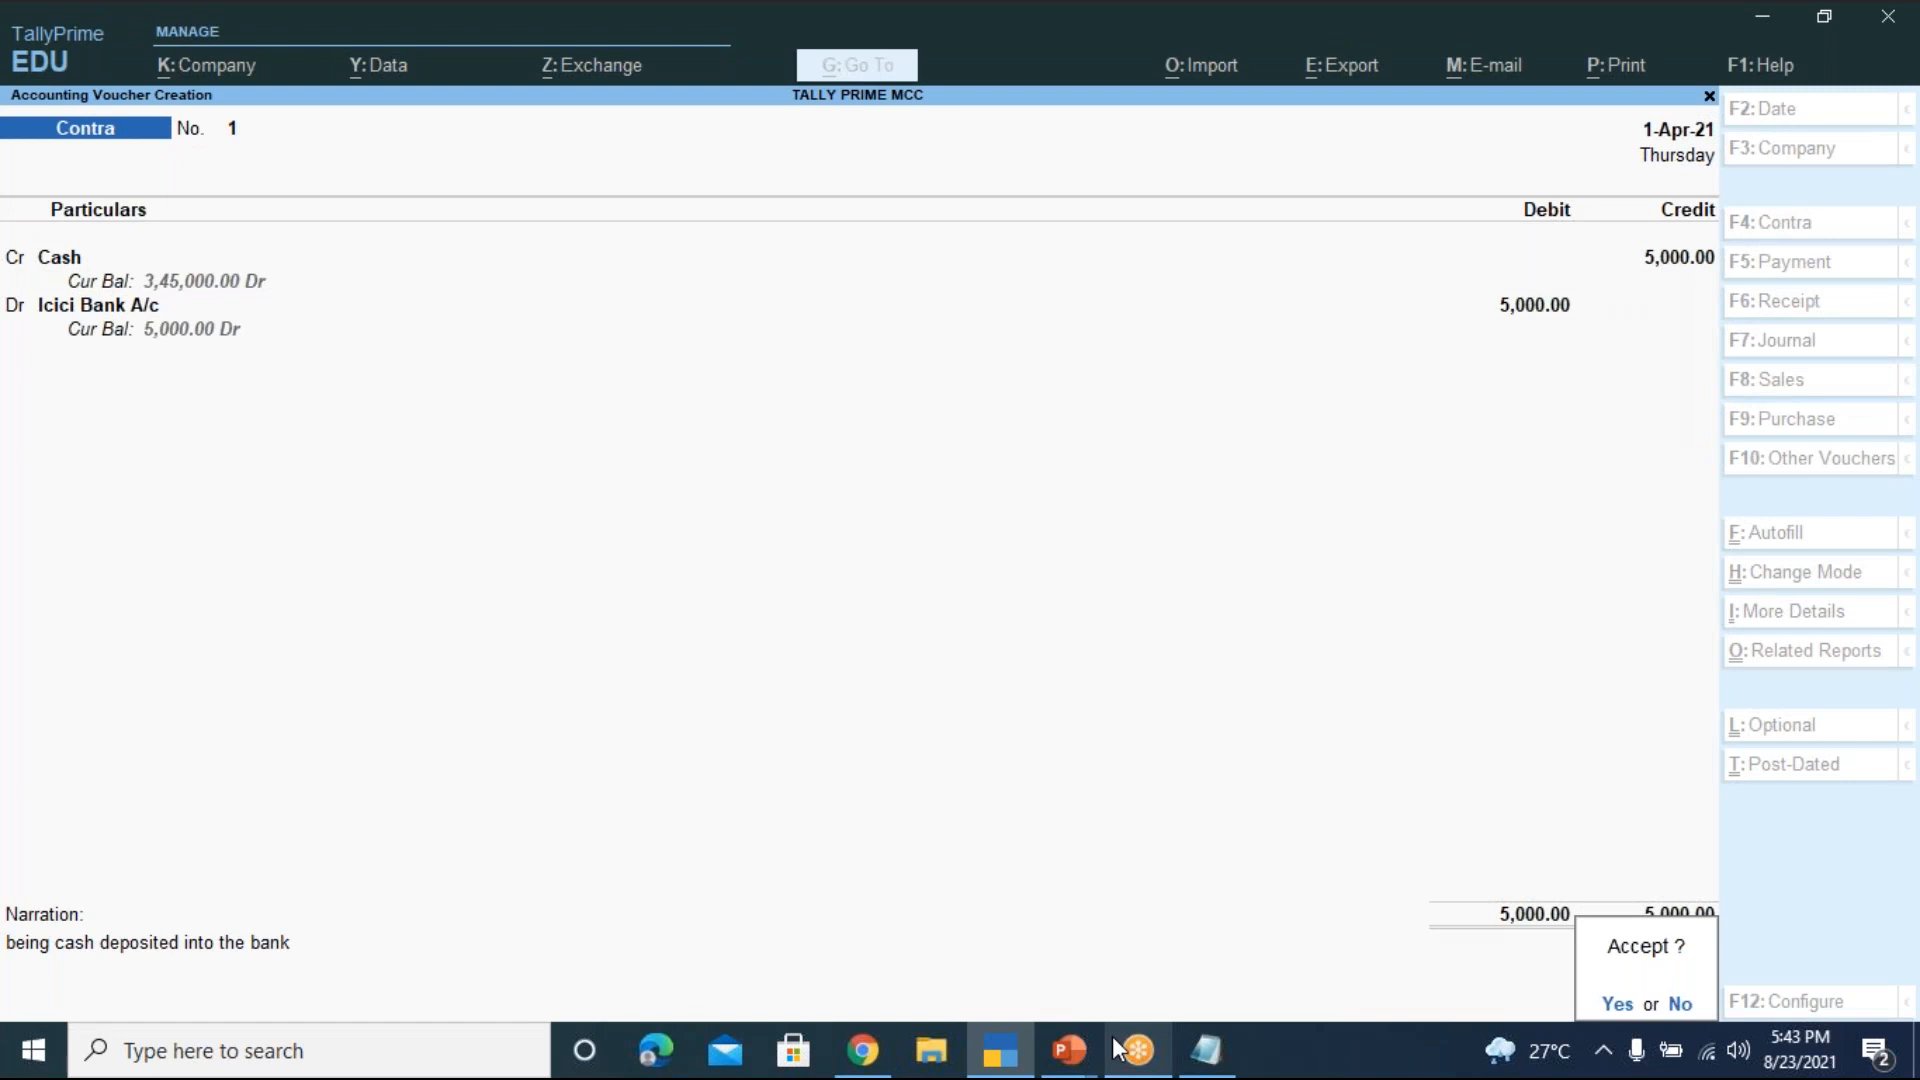
Accept the ICICI deposit contra voucher and switch to the Tally Prime-LEVEL 1 presentation, showing the contra voucher exercises slide full screen
{"action": "key", "text": "Return"}
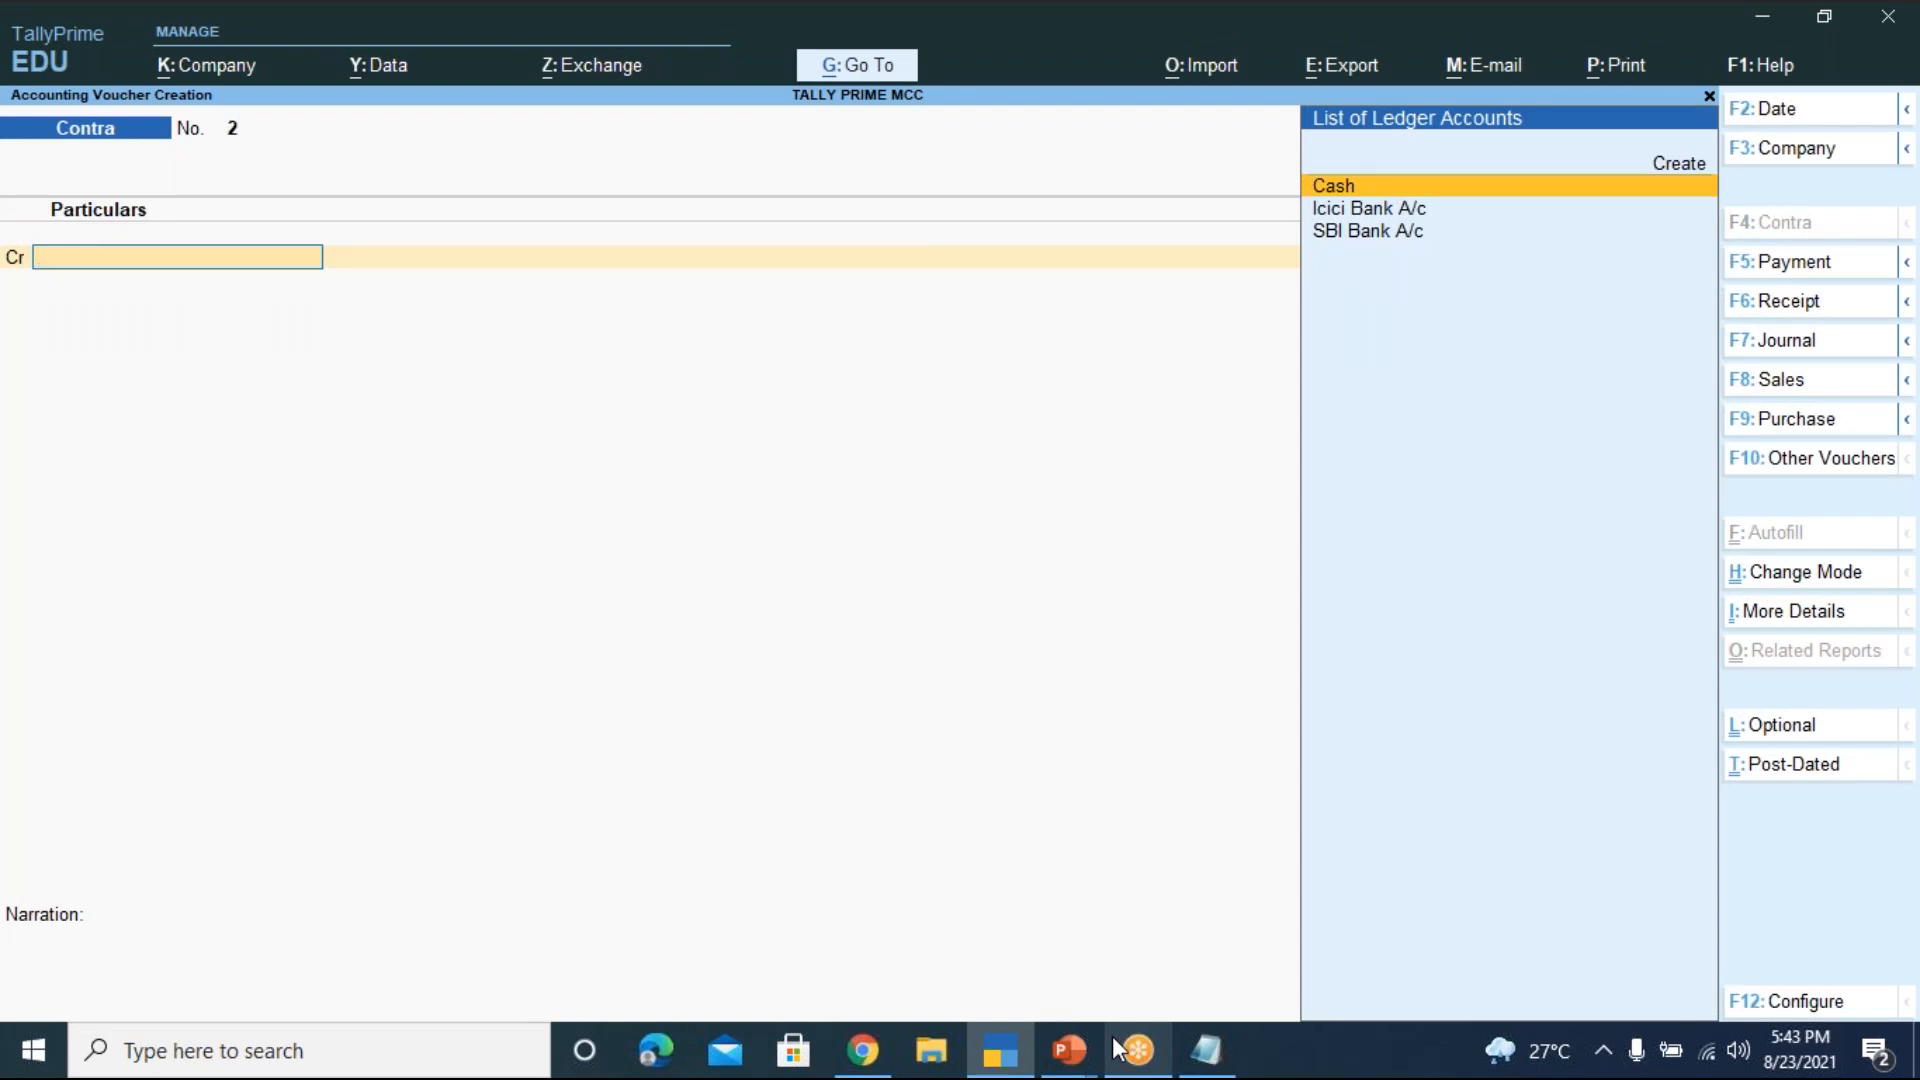
{"action": "mouse_move", "coordinate": [1068, 1050]}
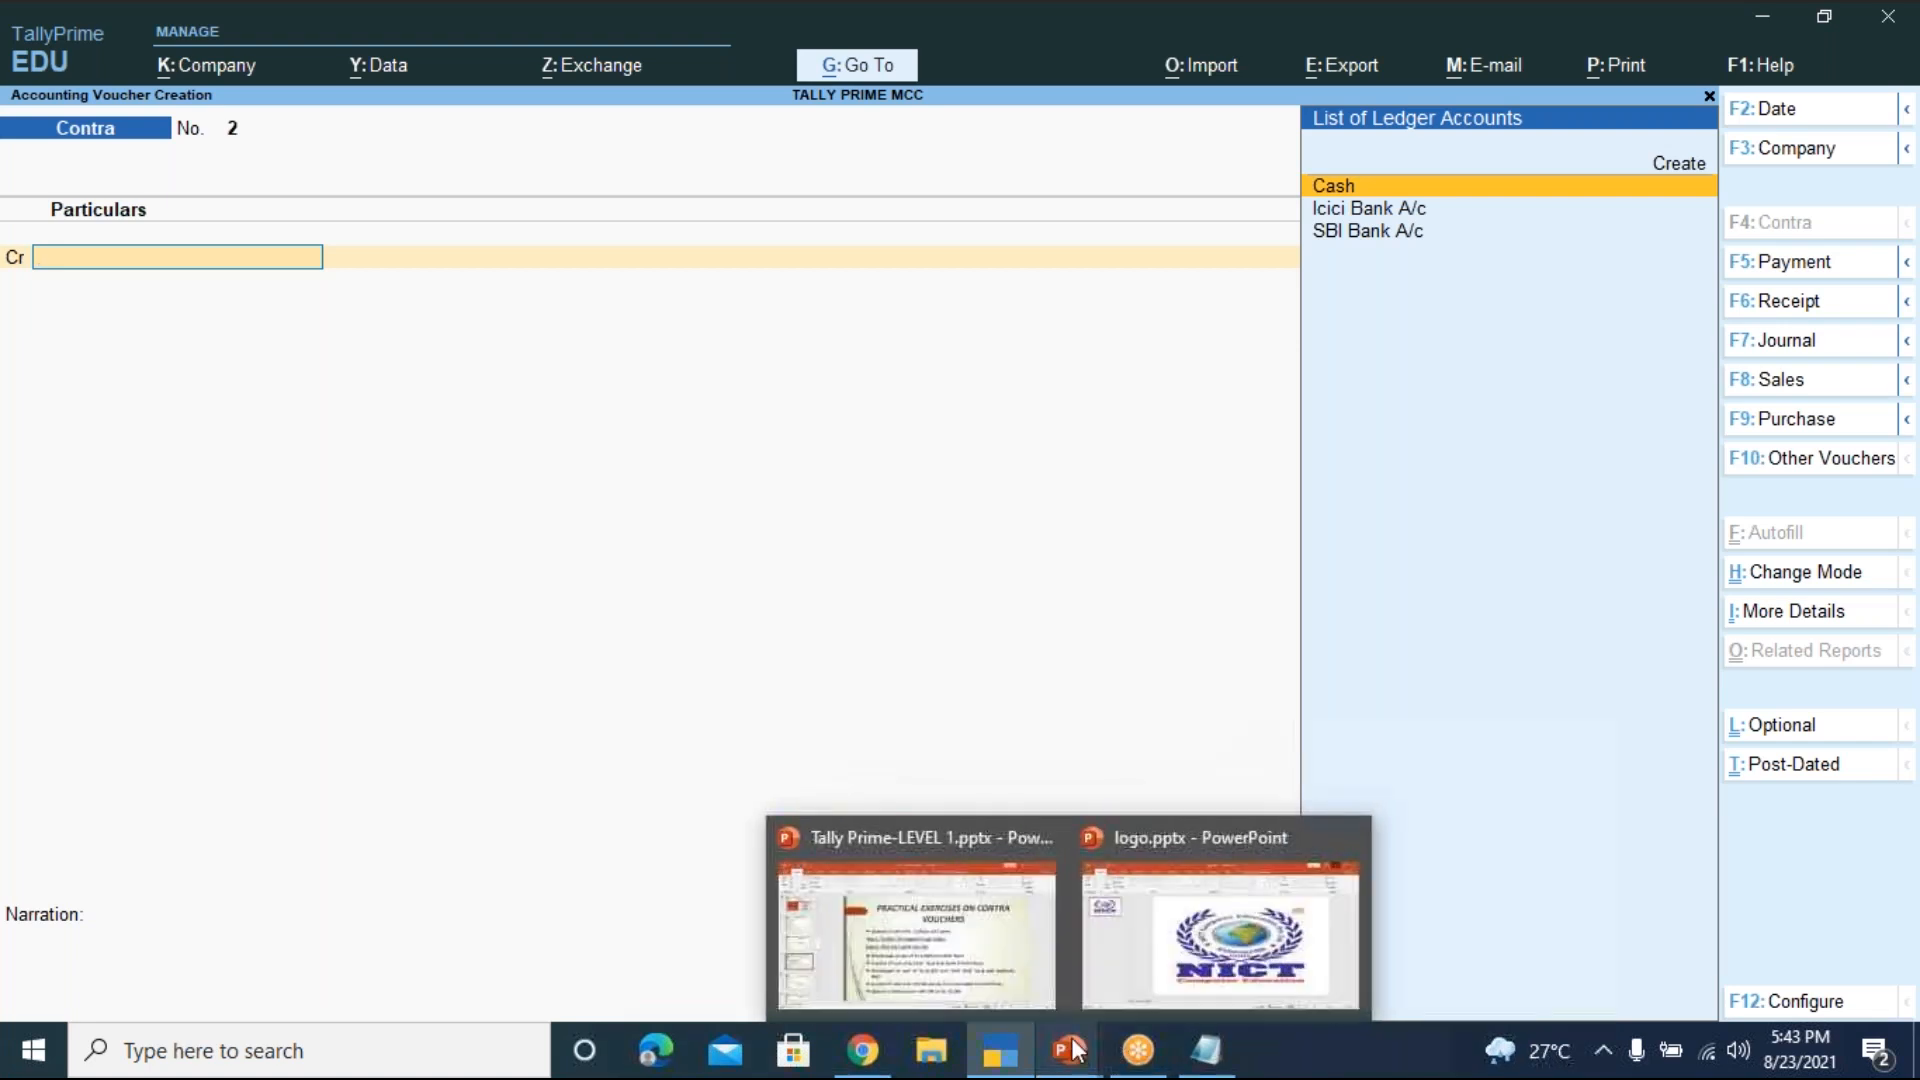
{"action": "left_click", "coordinate": [1027, 962]}
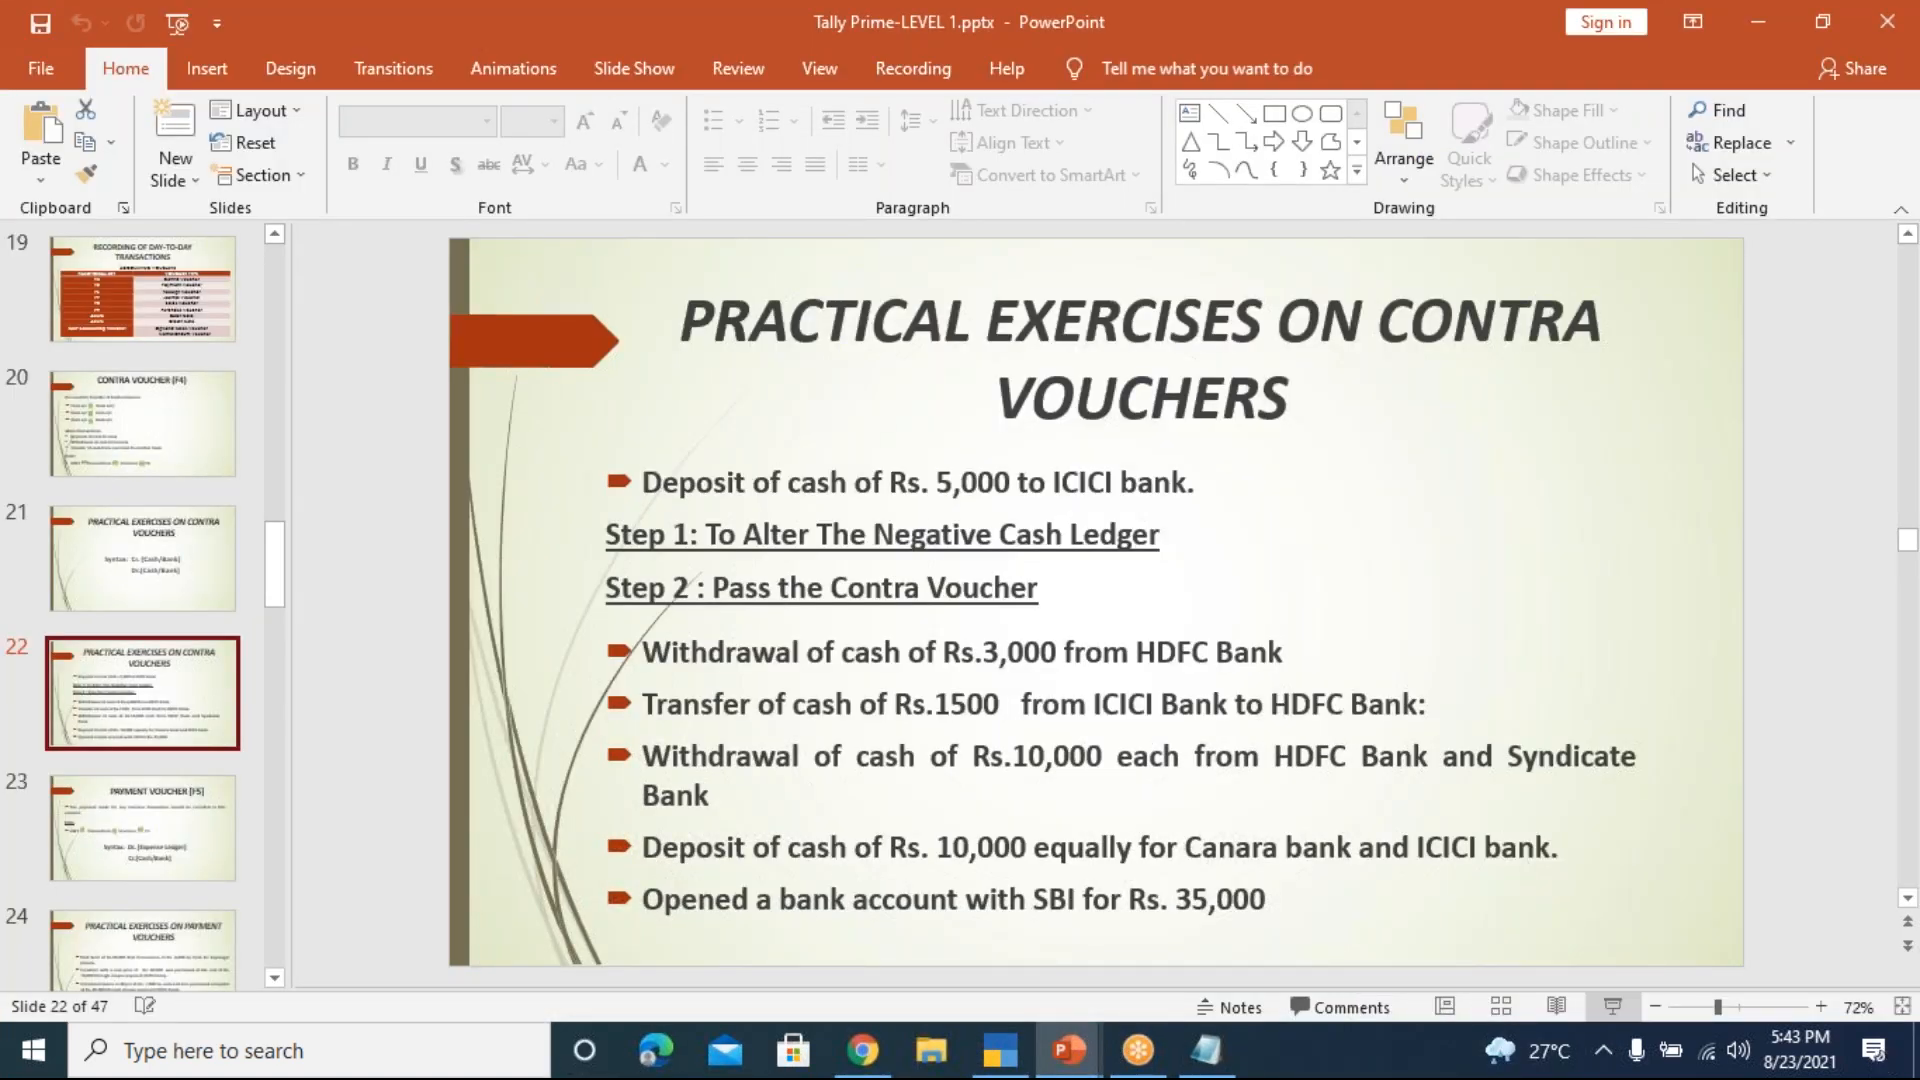
{"action": "left_click", "coordinate": [1612, 1005]}
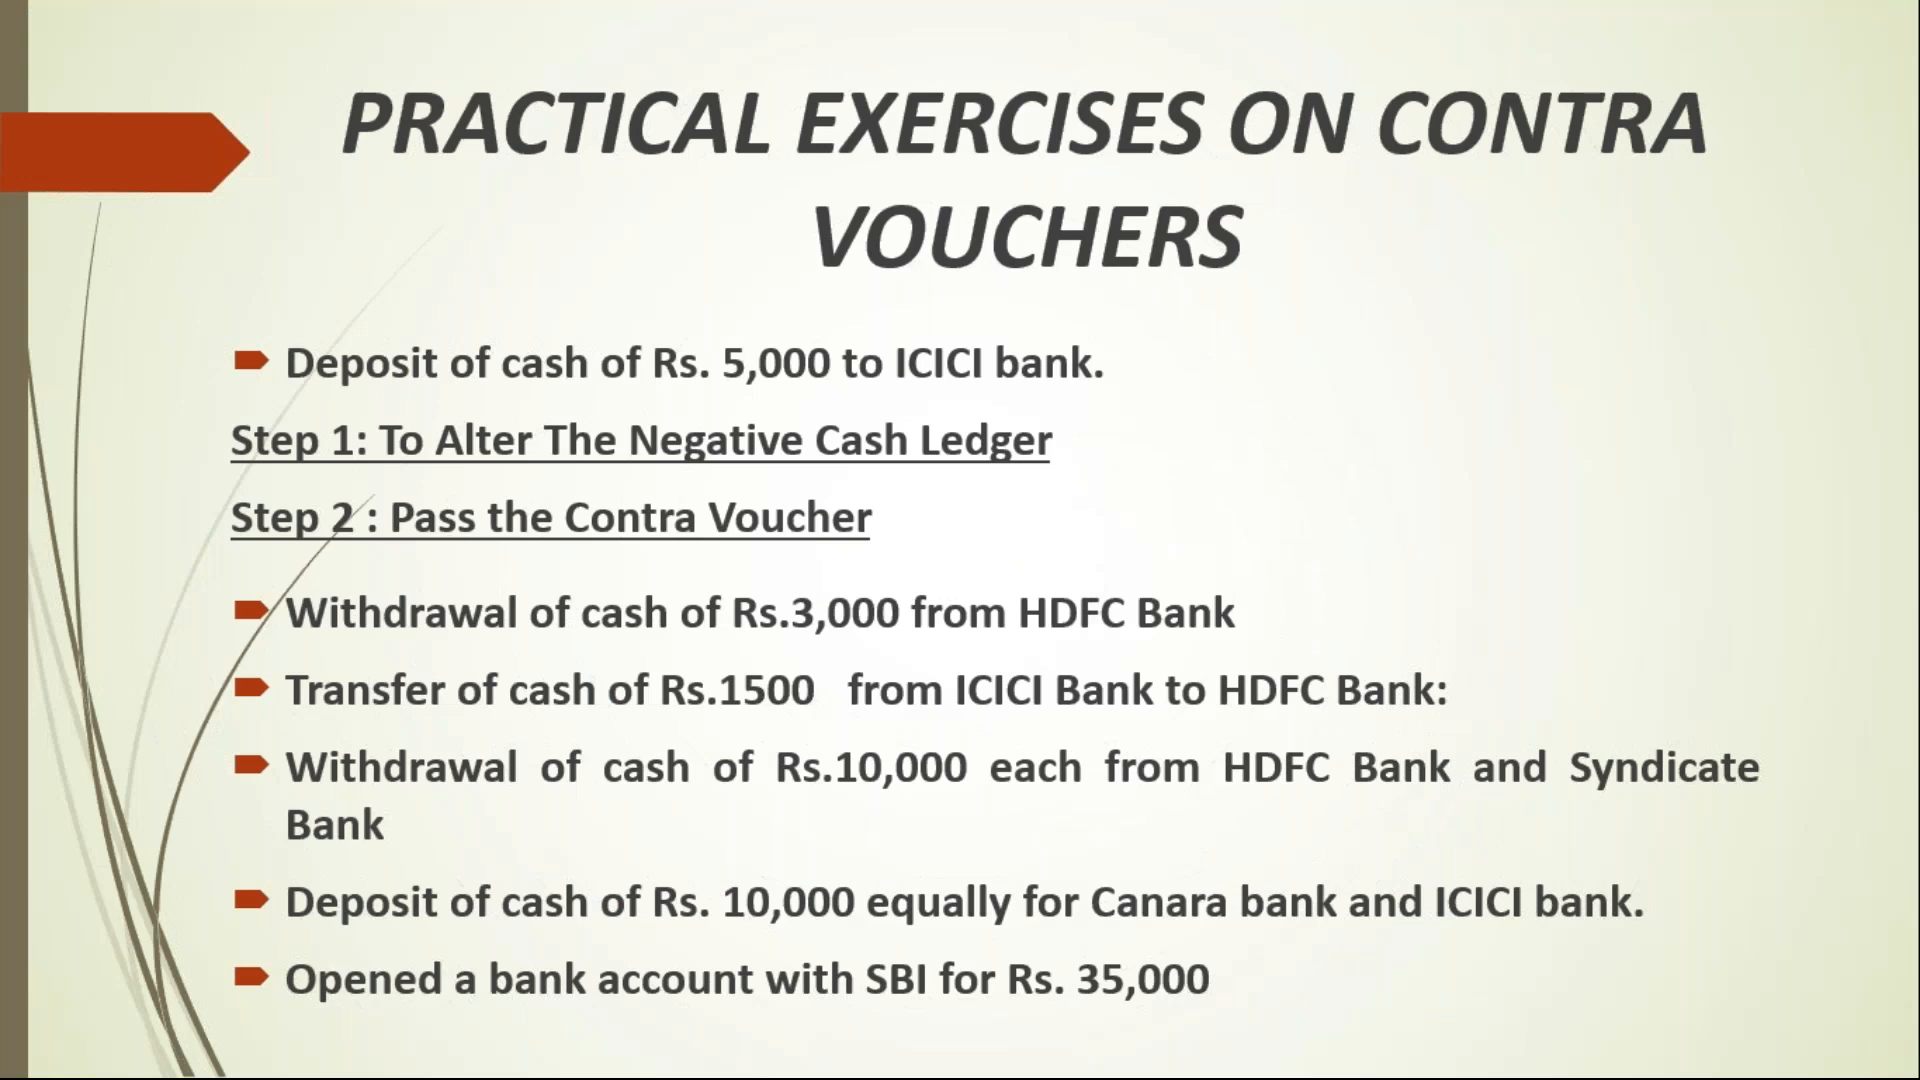
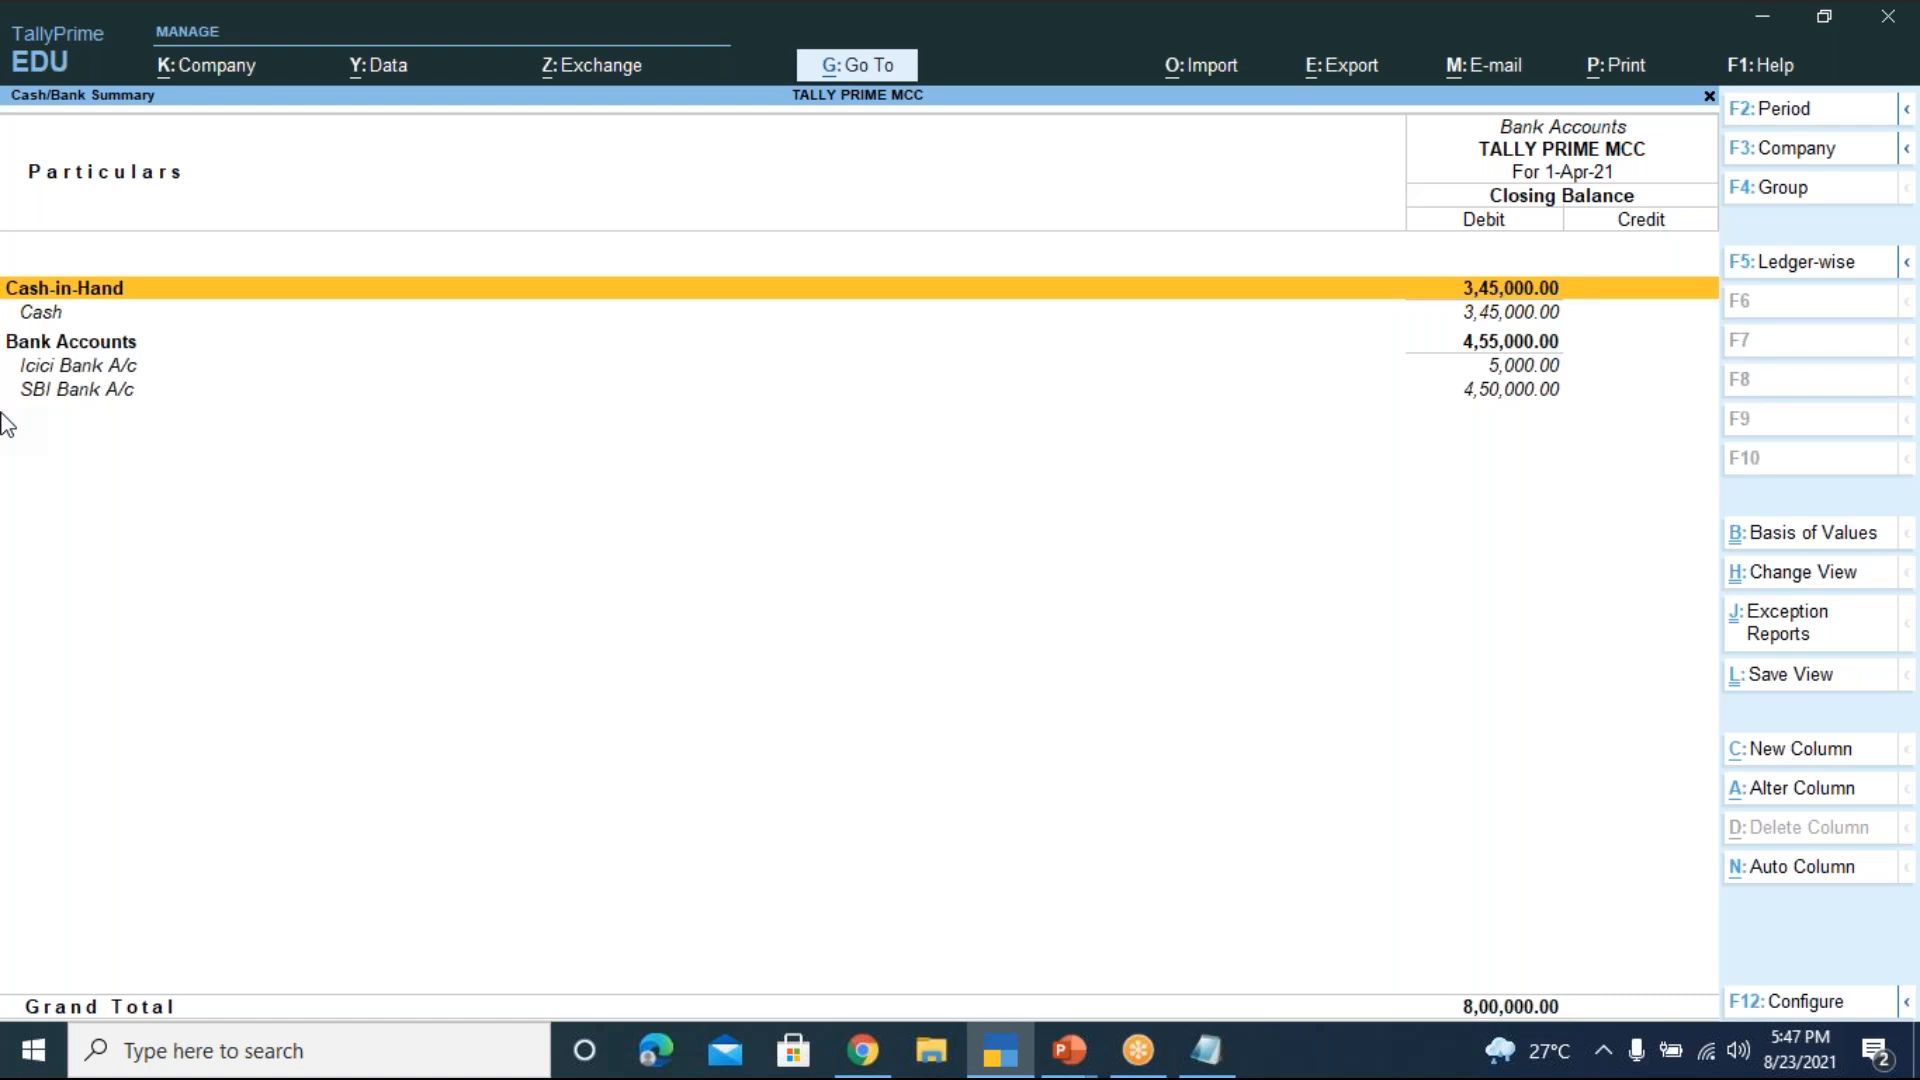
Start a new ledger master in TallyPrime named Hdfc Bank A/c, leaving the alias blank
{"action": "key", "text": "alt"}
{"action": "key", "text": "alt+g"}
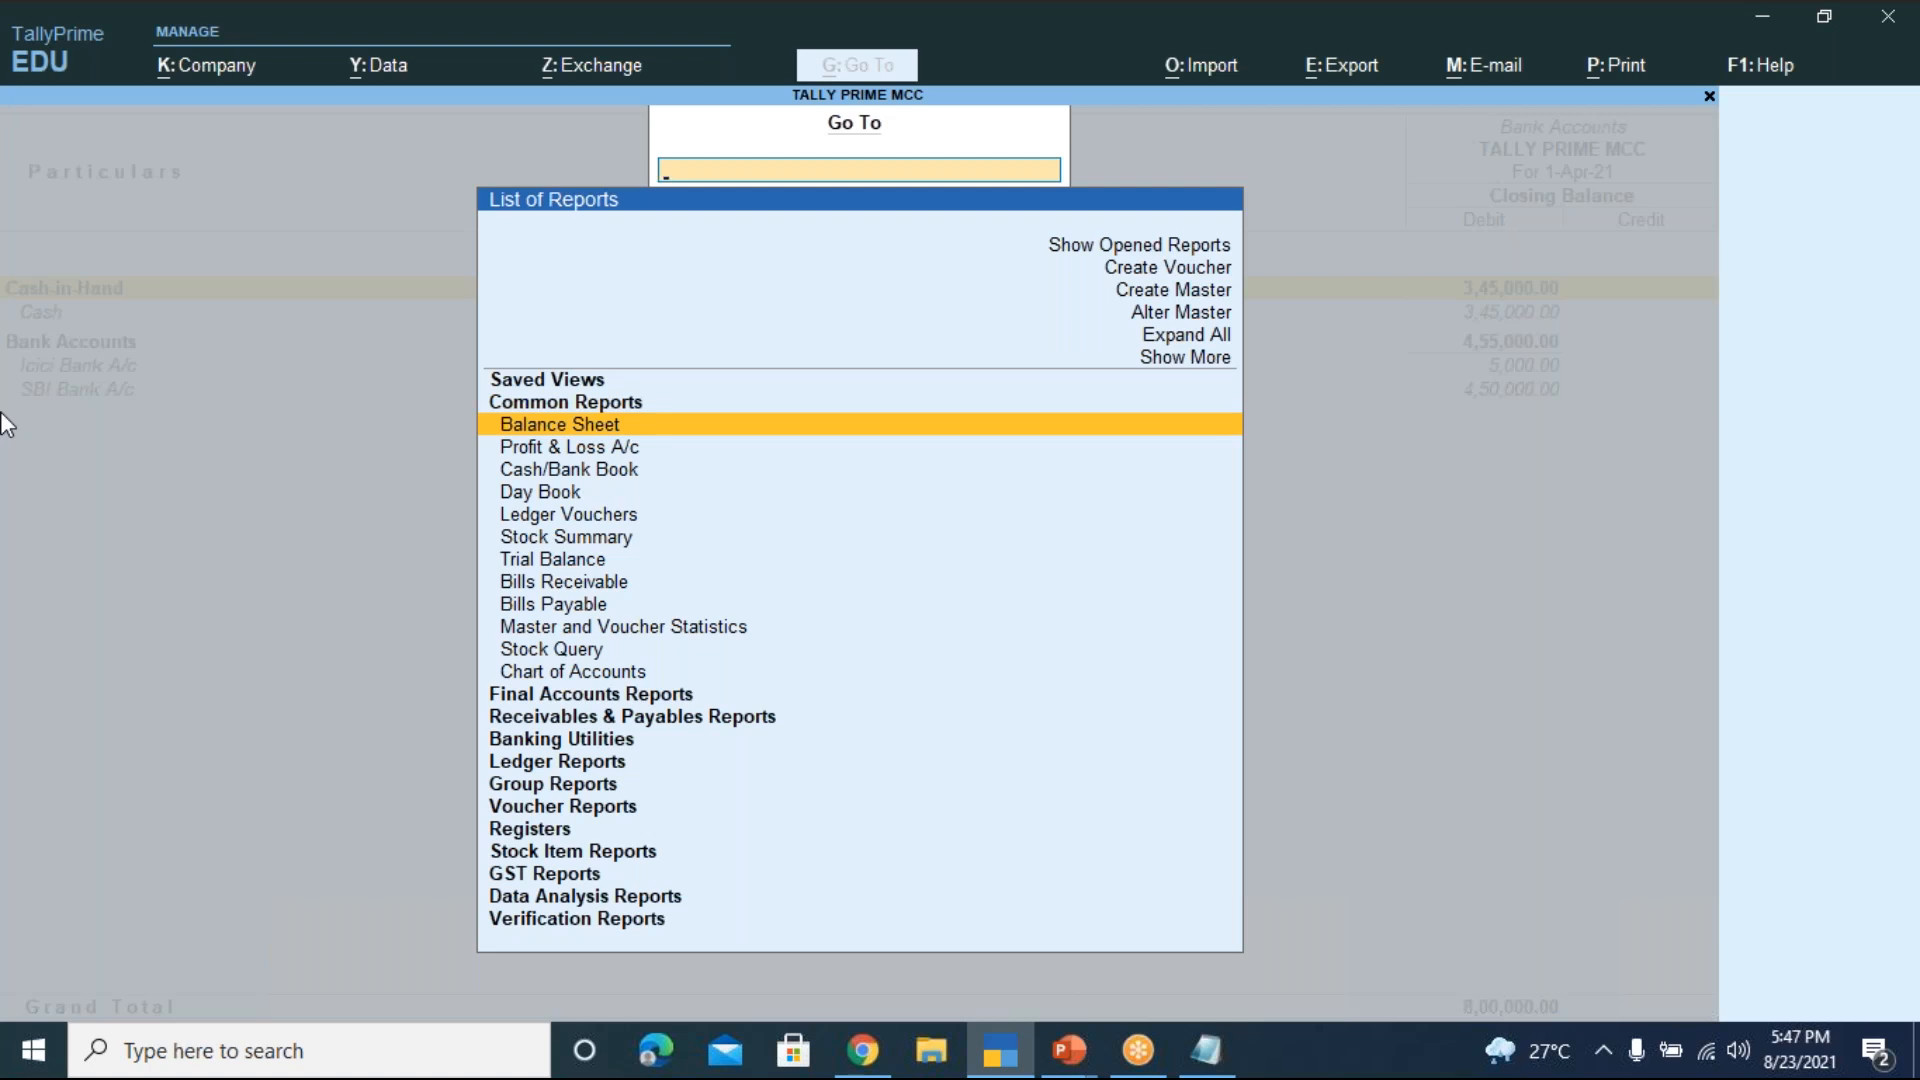
{"action": "key", "text": "Up"}
{"action": "key", "text": "Up"}
{"action": "key", "text": "Up"}
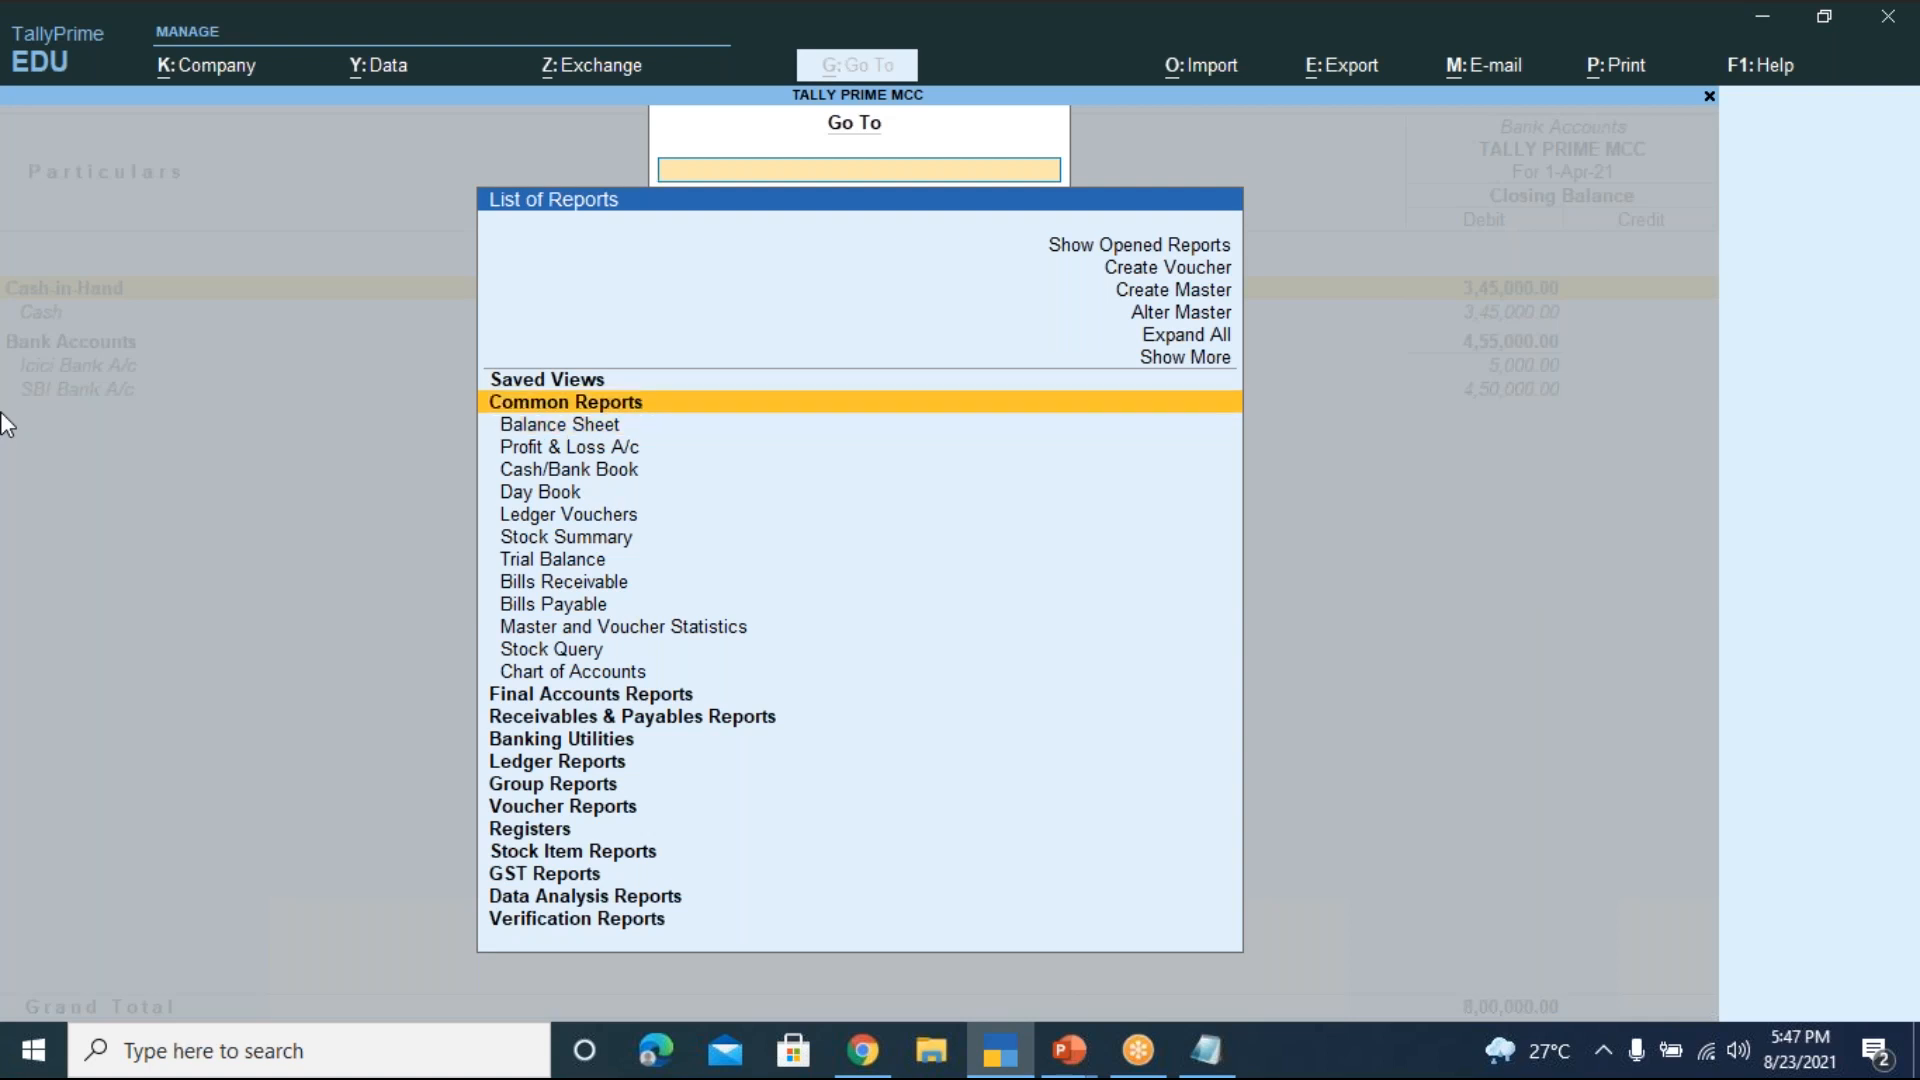
{"action": "key", "text": "Up"}
{"action": "key", "text": "Up"}
{"action": "key", "text": "Up"}
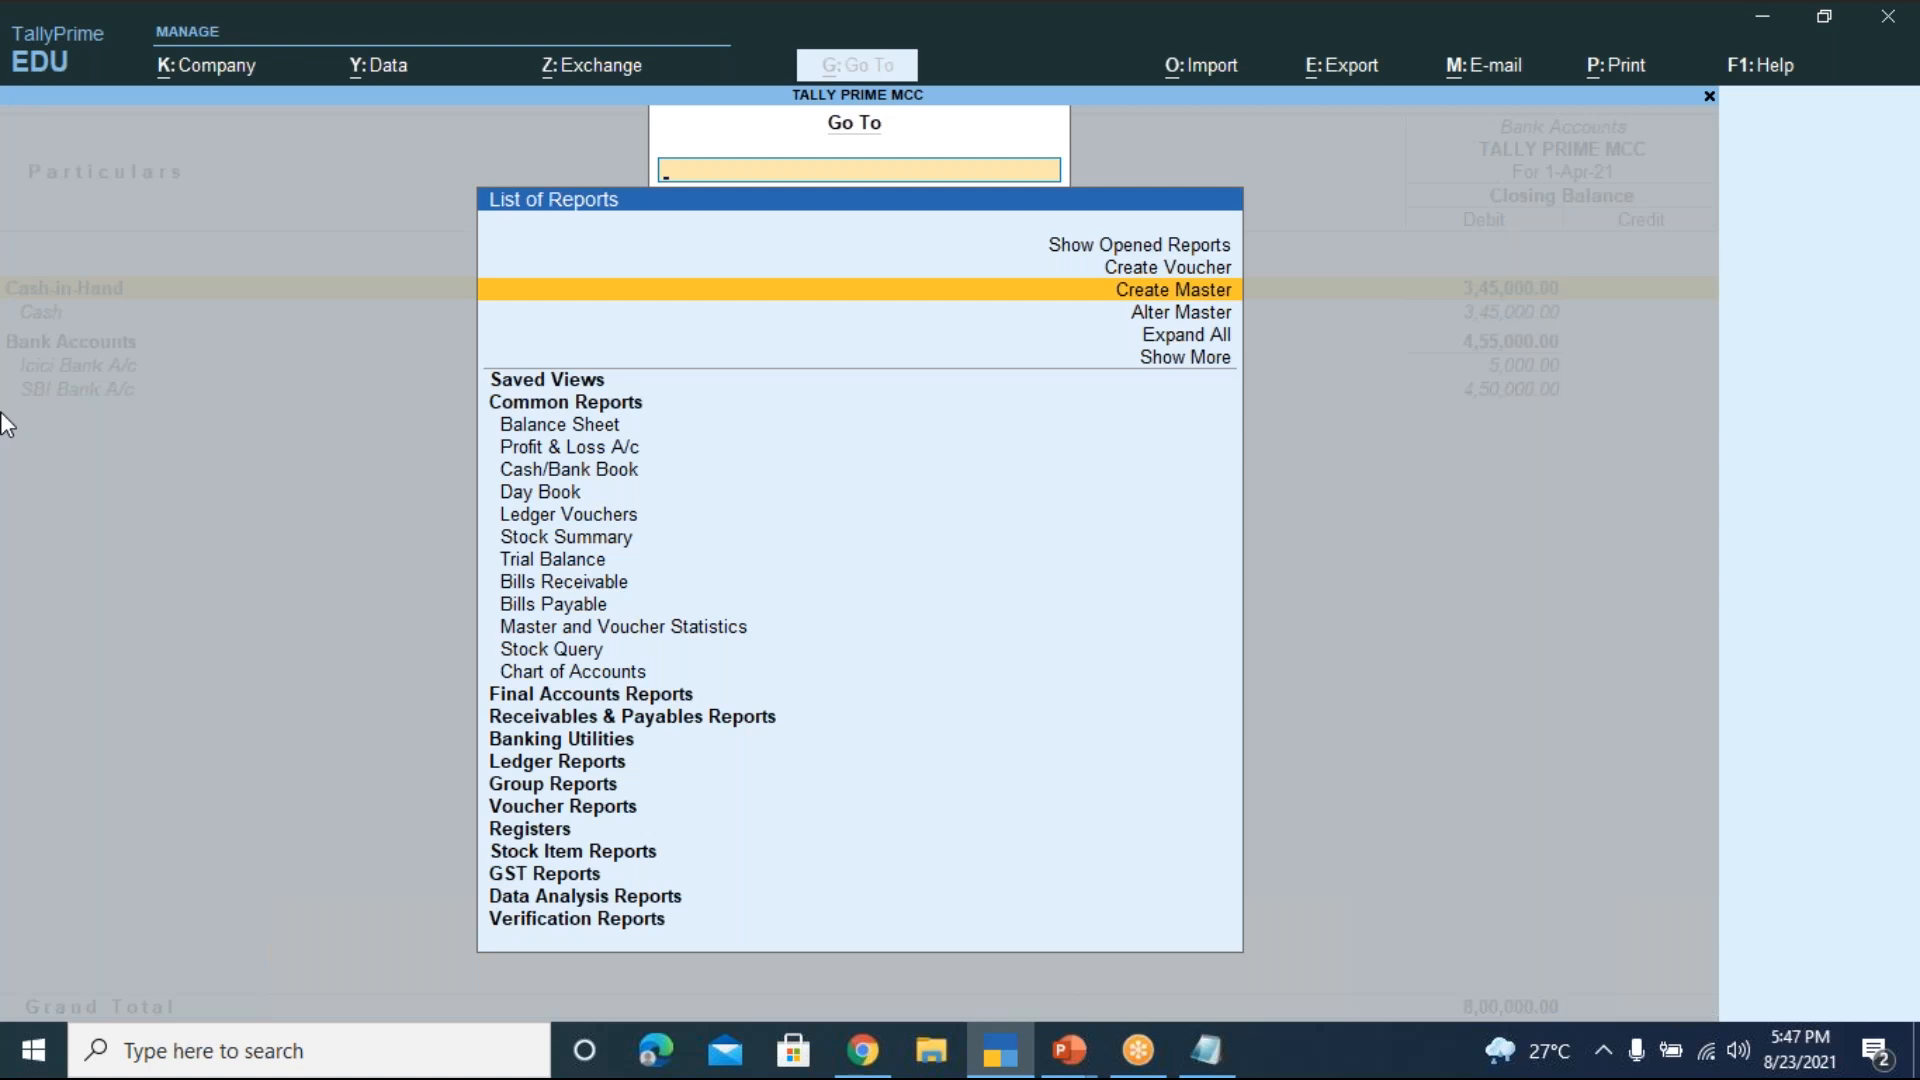
{"action": "key", "text": "Return"}
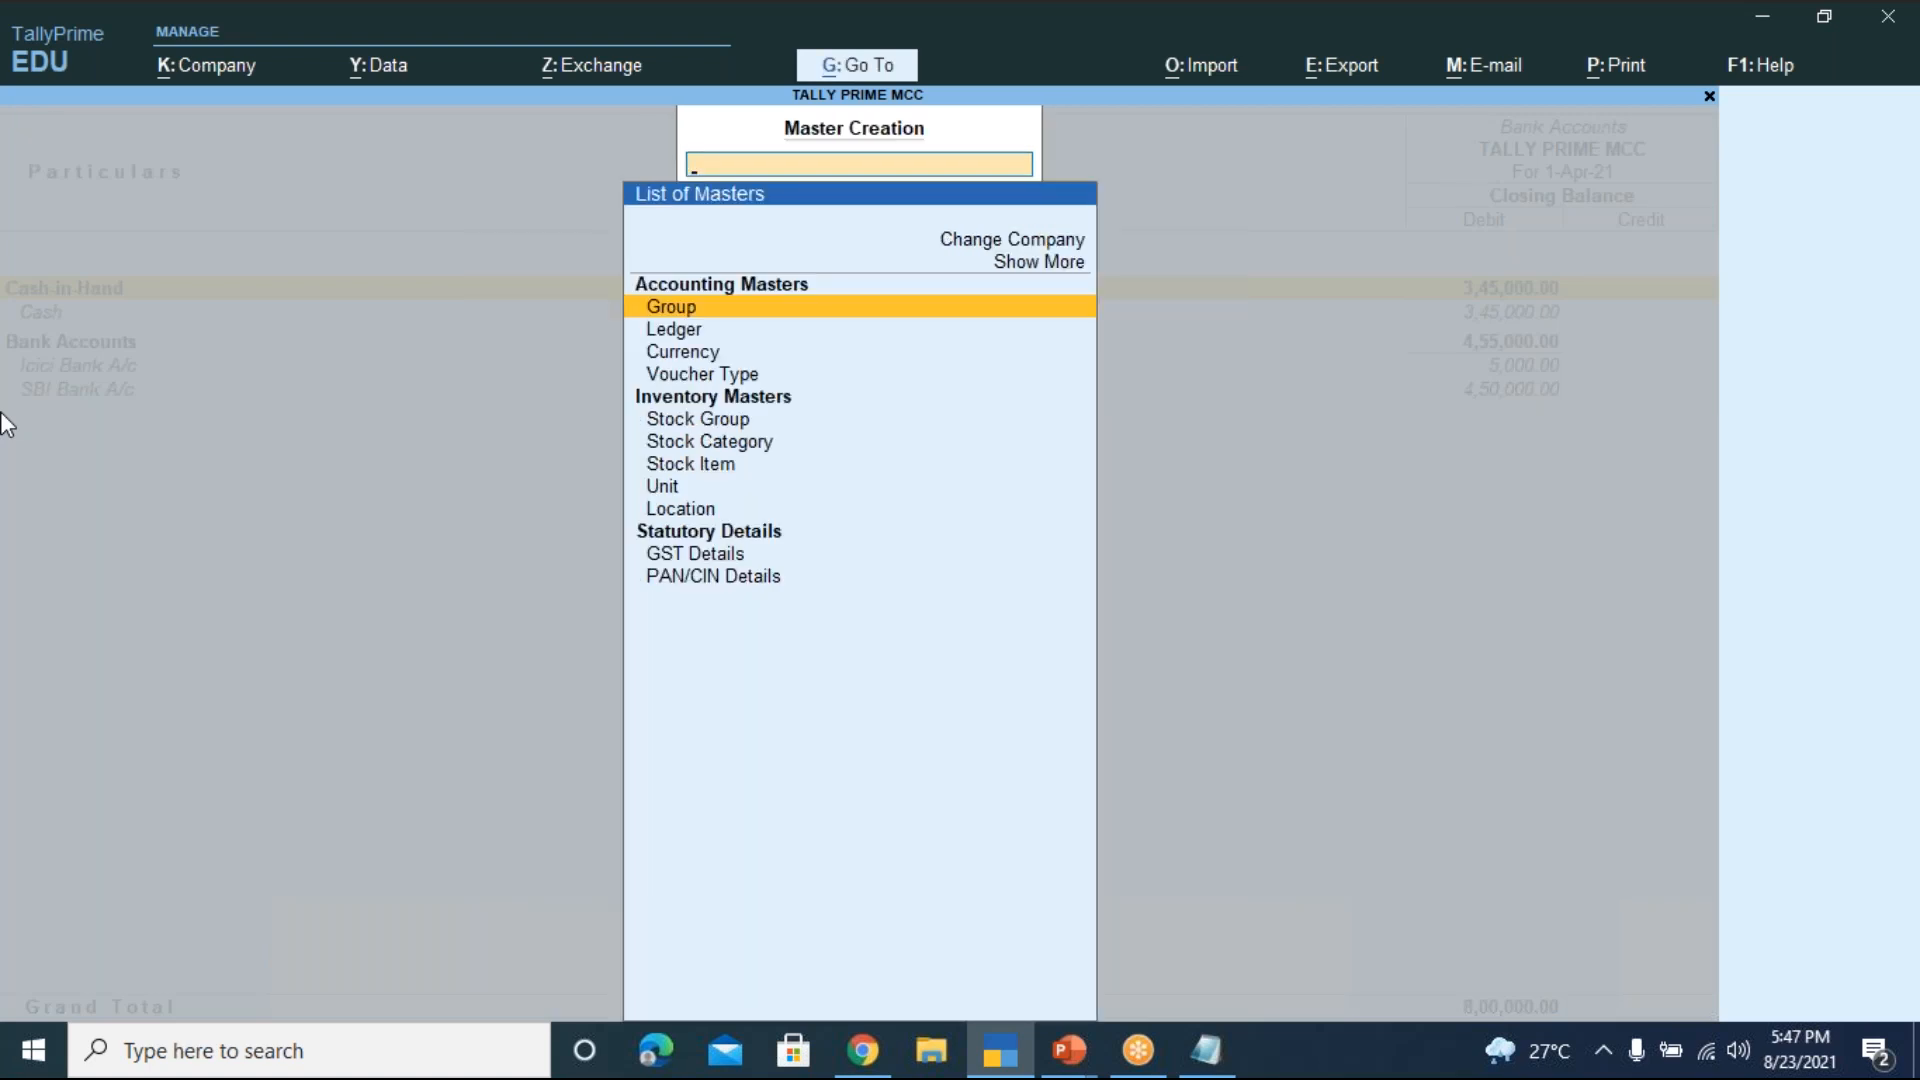
{"action": "key", "text": "Down"}
{"action": "key", "text": "Return"}
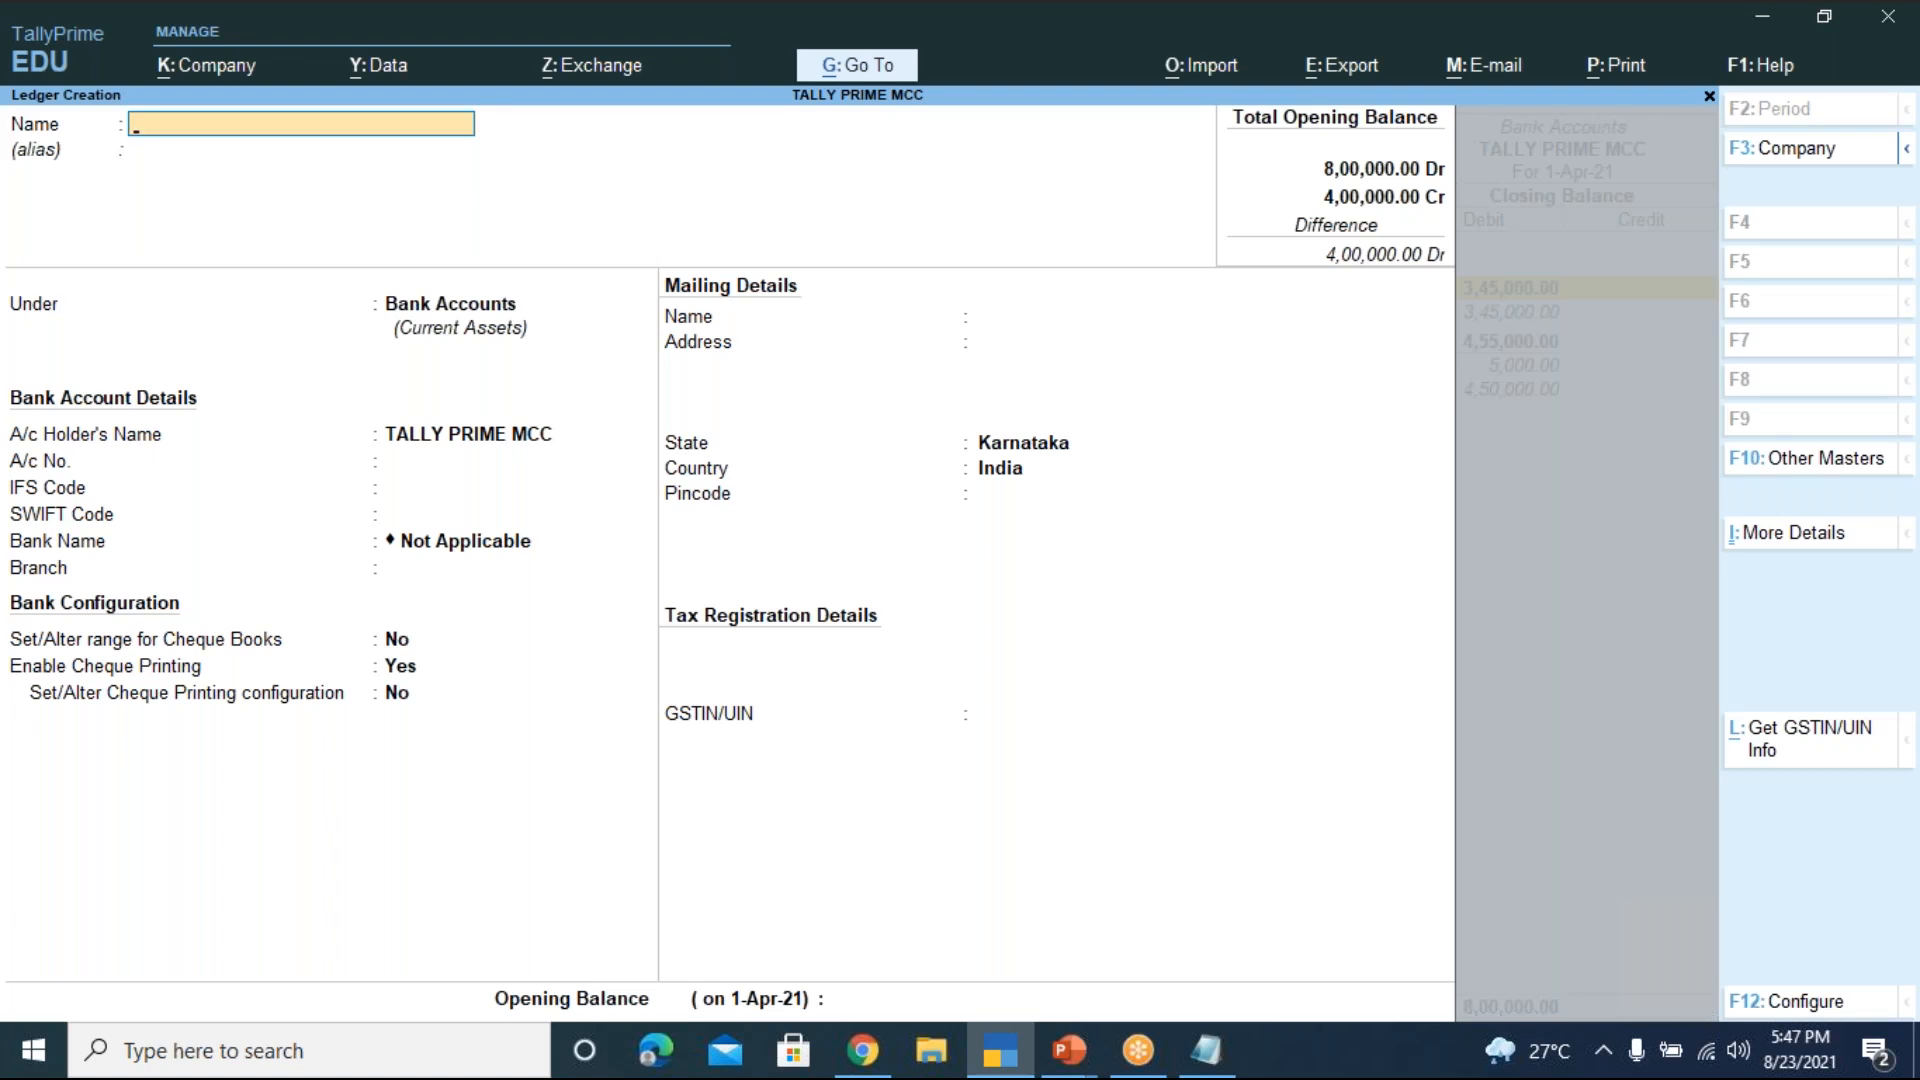
{"action": "type", "text": "Hdfc Bank a/c"}
{"action": "key", "text": "Return"}
{"action": "key", "text": "Return"}
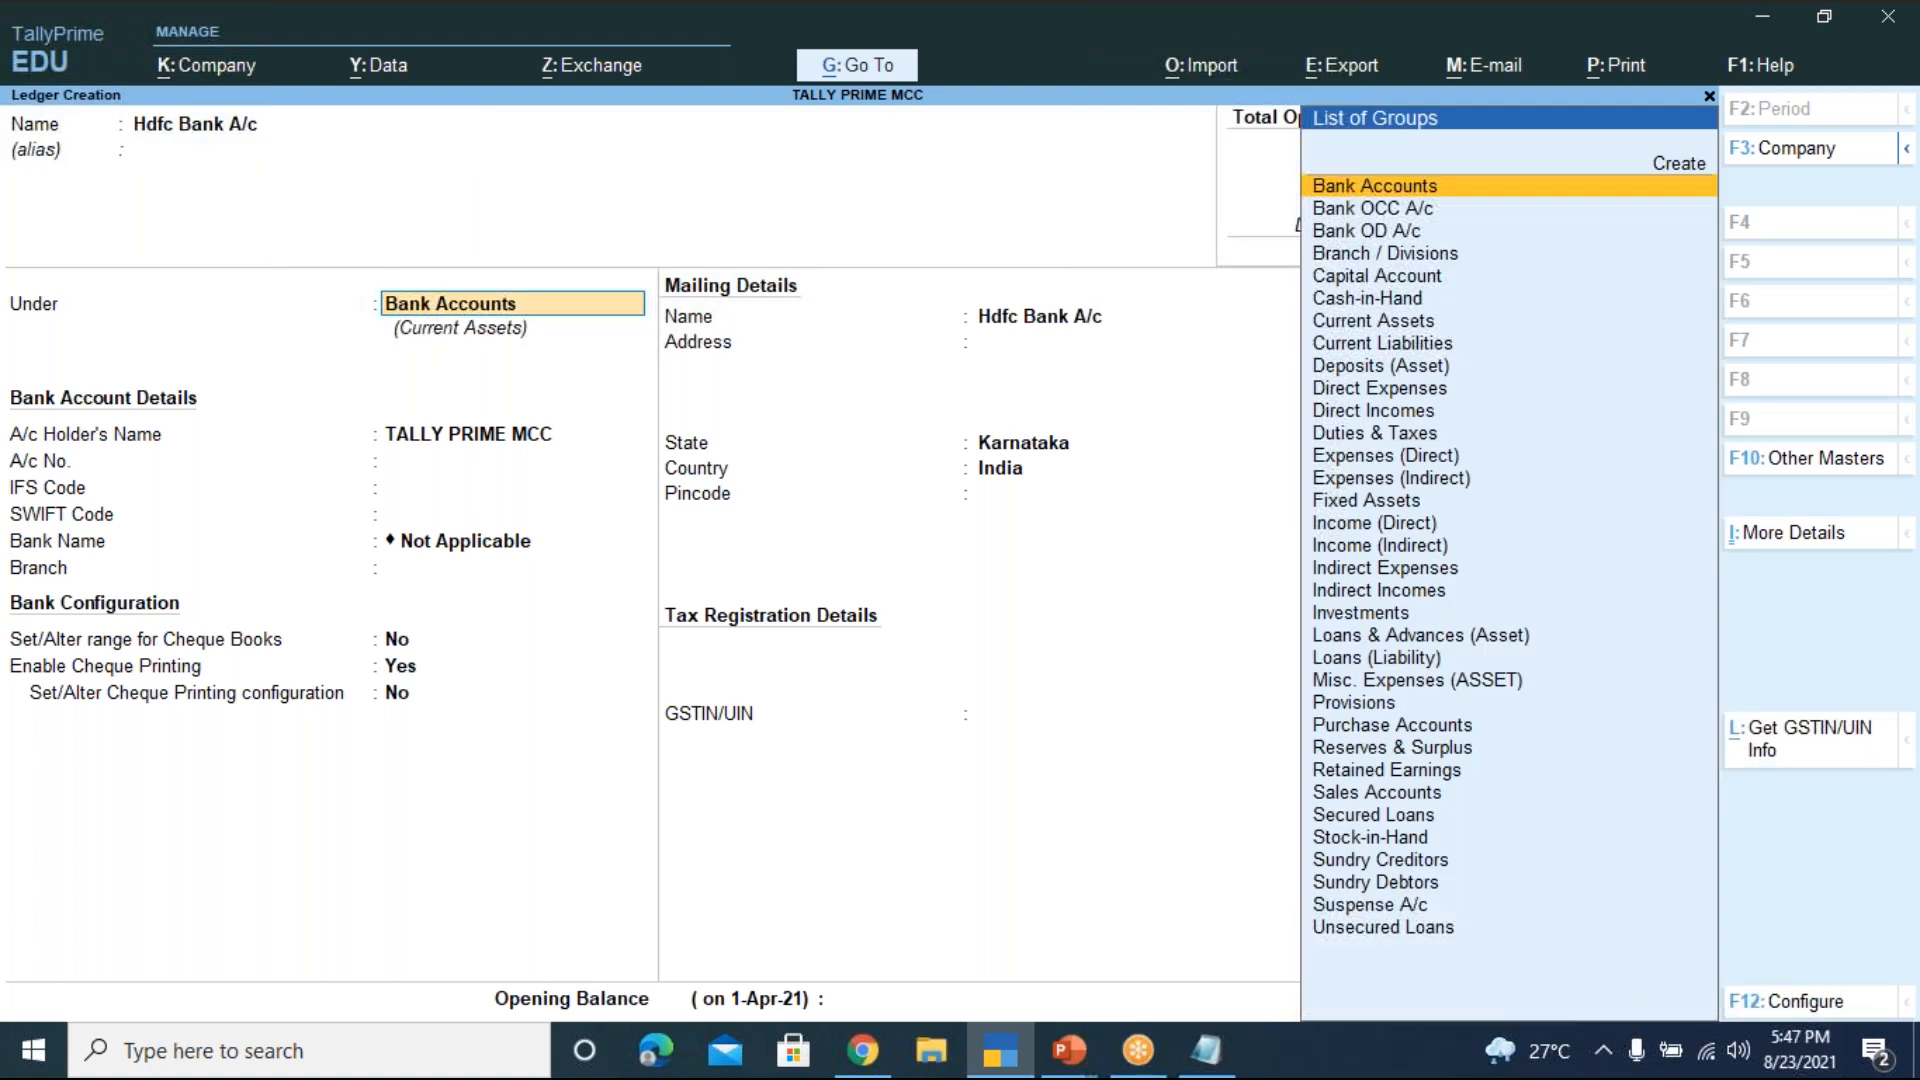
Place the Hdfc Bank A/c ledger under Bank Accounts and keep the bank, mailing and tax details at their defaults
{"action": "key", "text": "Return"}
{"action": "key", "text": "Return"}
{"action": "key", "text": "Return"}
{"action": "key", "text": "Return"}
{"action": "key", "text": "Return"}
{"action": "key", "text": "Return"}
{"action": "key", "text": "Return"}
{"action": "key", "text": "Return"}
{"action": "key", "text": "Return"}
{"action": "key", "text": "Return"}
{"action": "key", "text": "Return"}
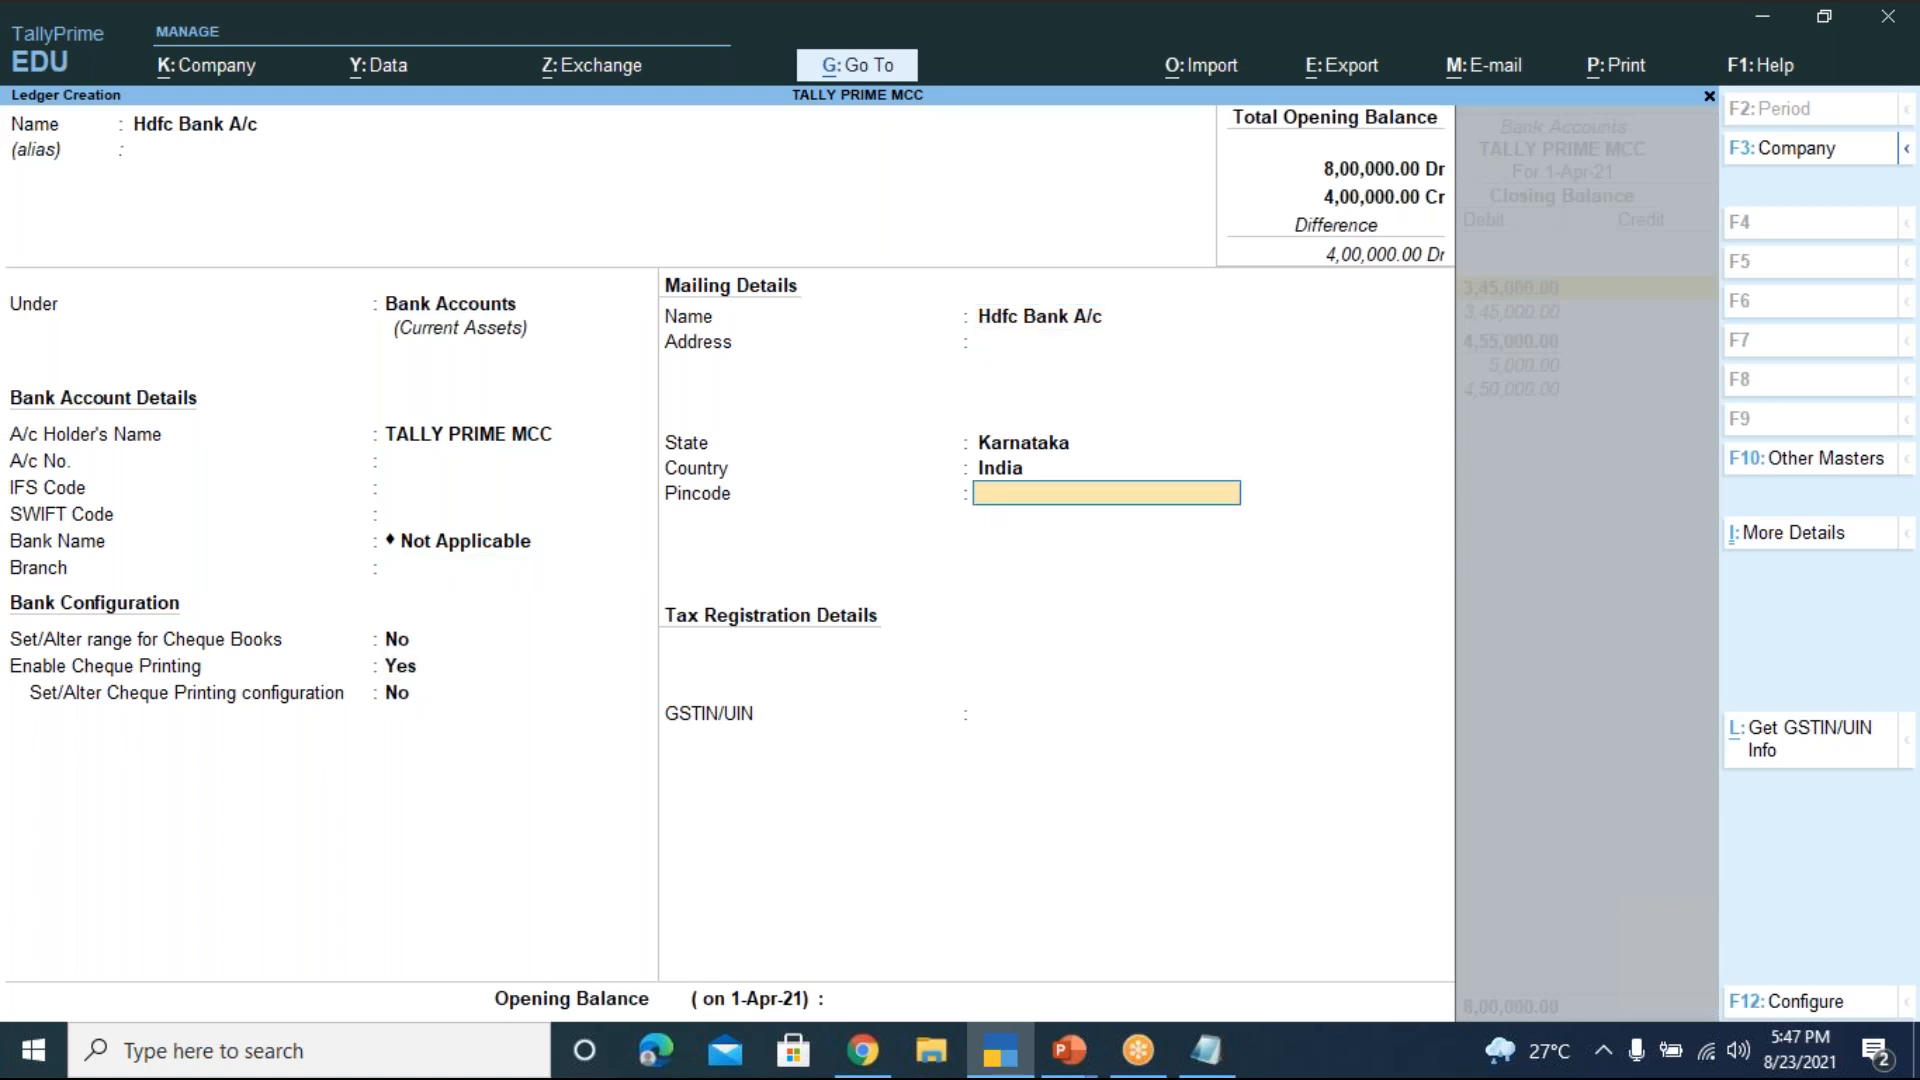
{"action": "key", "text": "Return"}
{"action": "key", "text": "Return"}
{"action": "key", "text": "Return"}
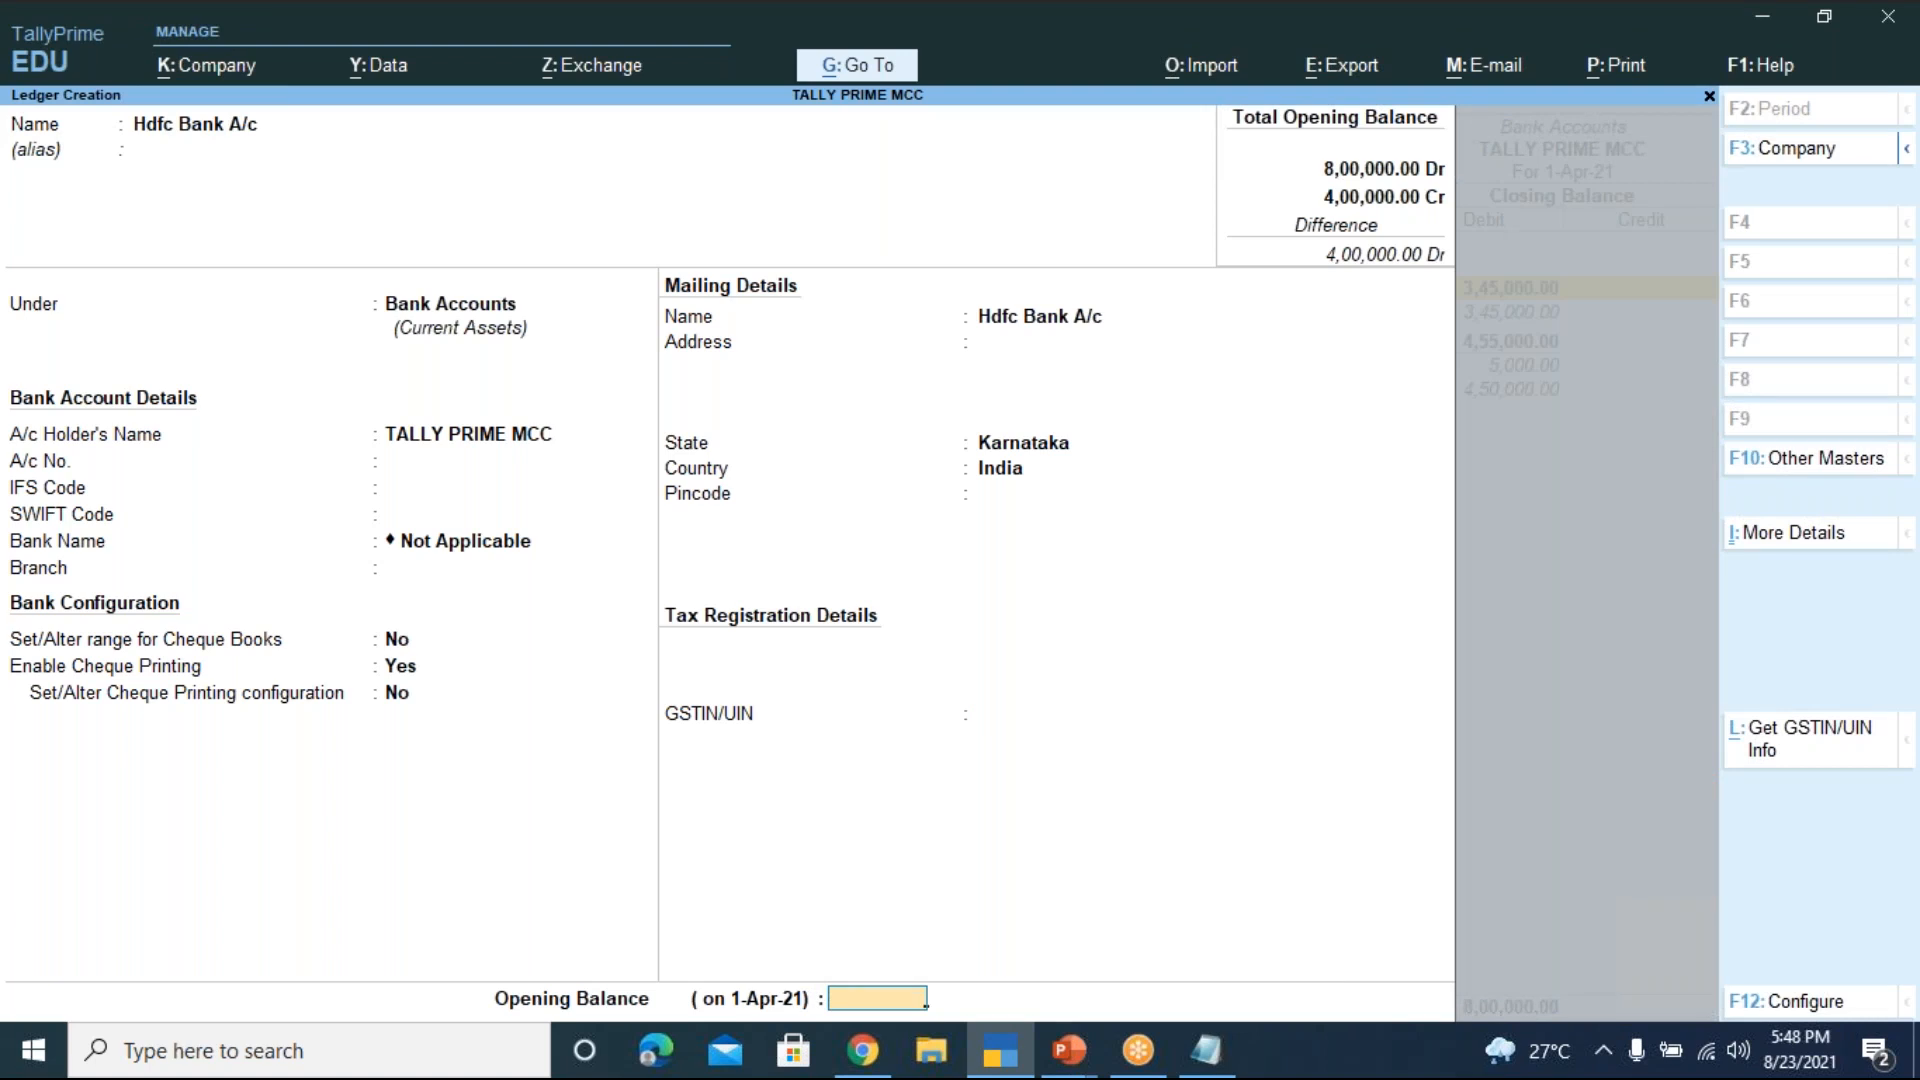
Set the Hdfc Bank A/c opening balance to 50,000 Dr, accept the ledger and return to the contra voucher
{"action": "type", "text": "50000"}
{"action": "key", "text": "Return"}
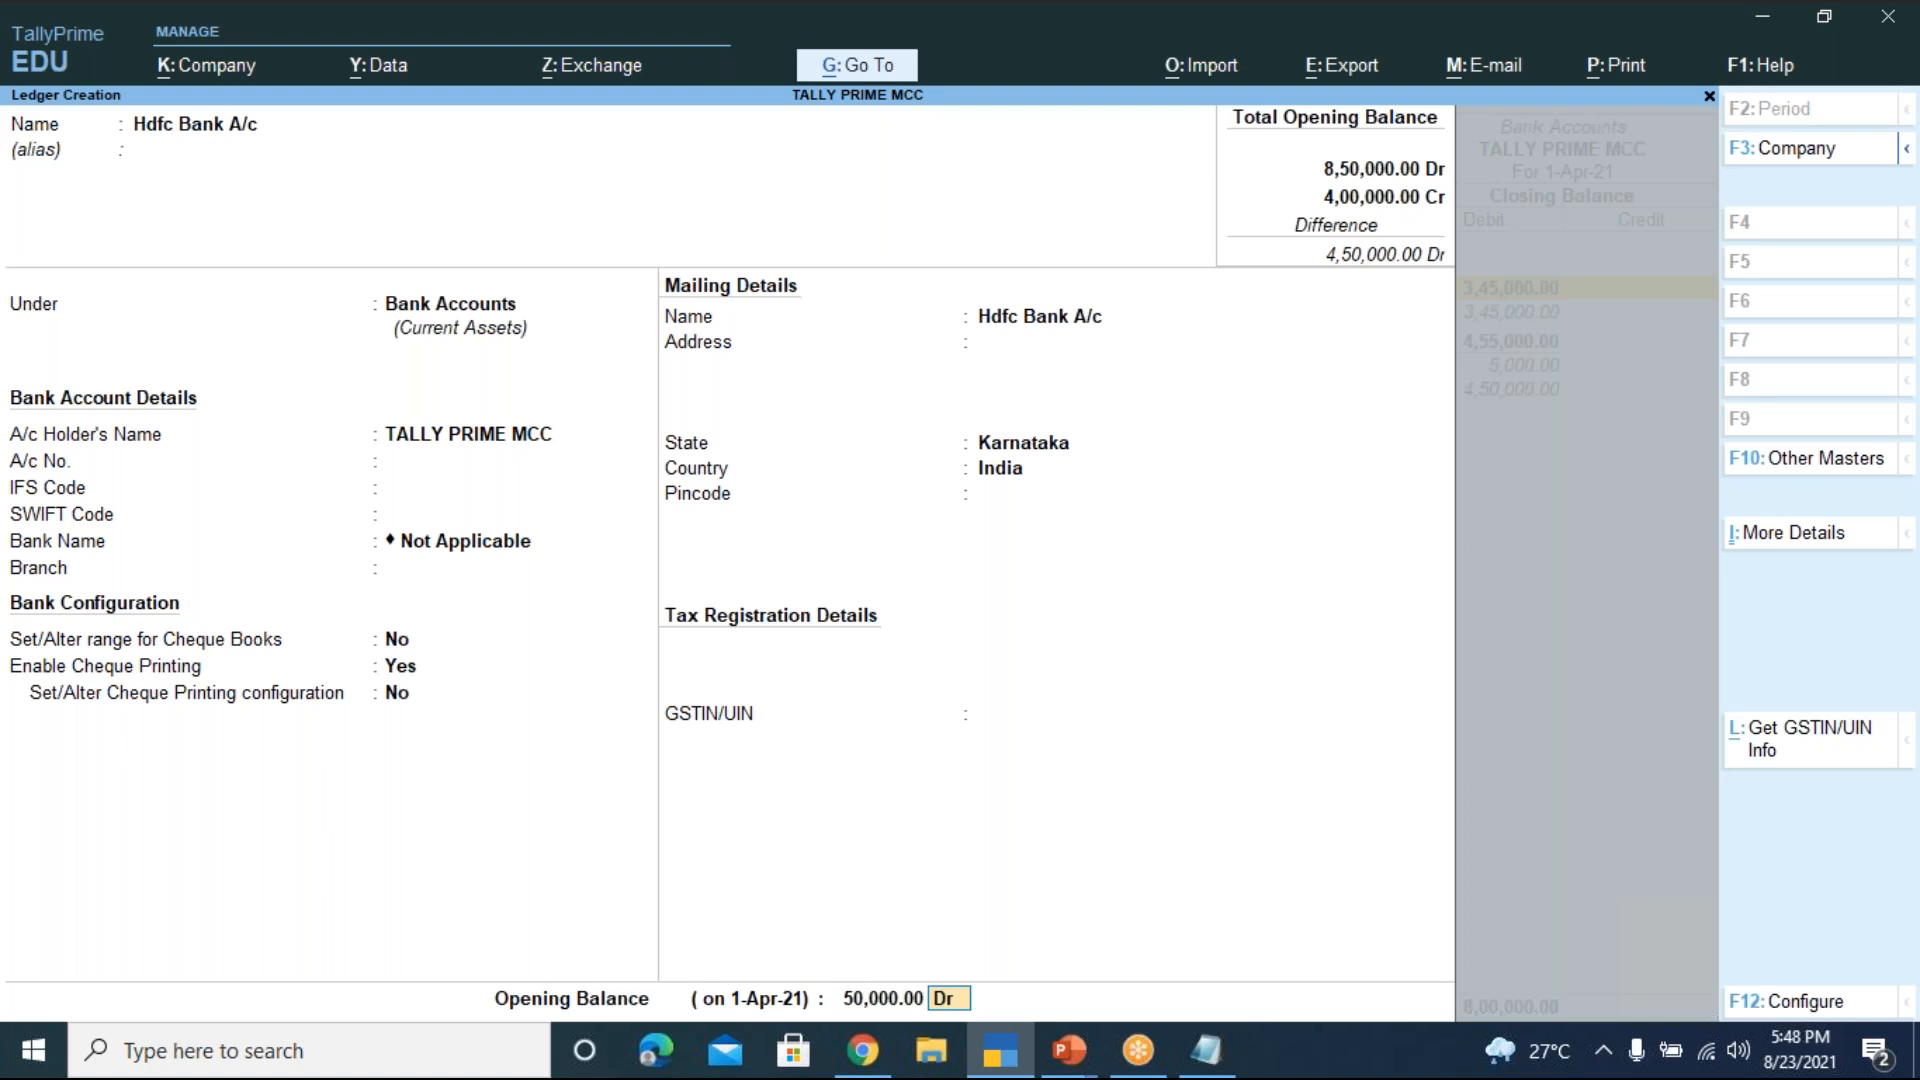
{"action": "key", "text": "Return"}
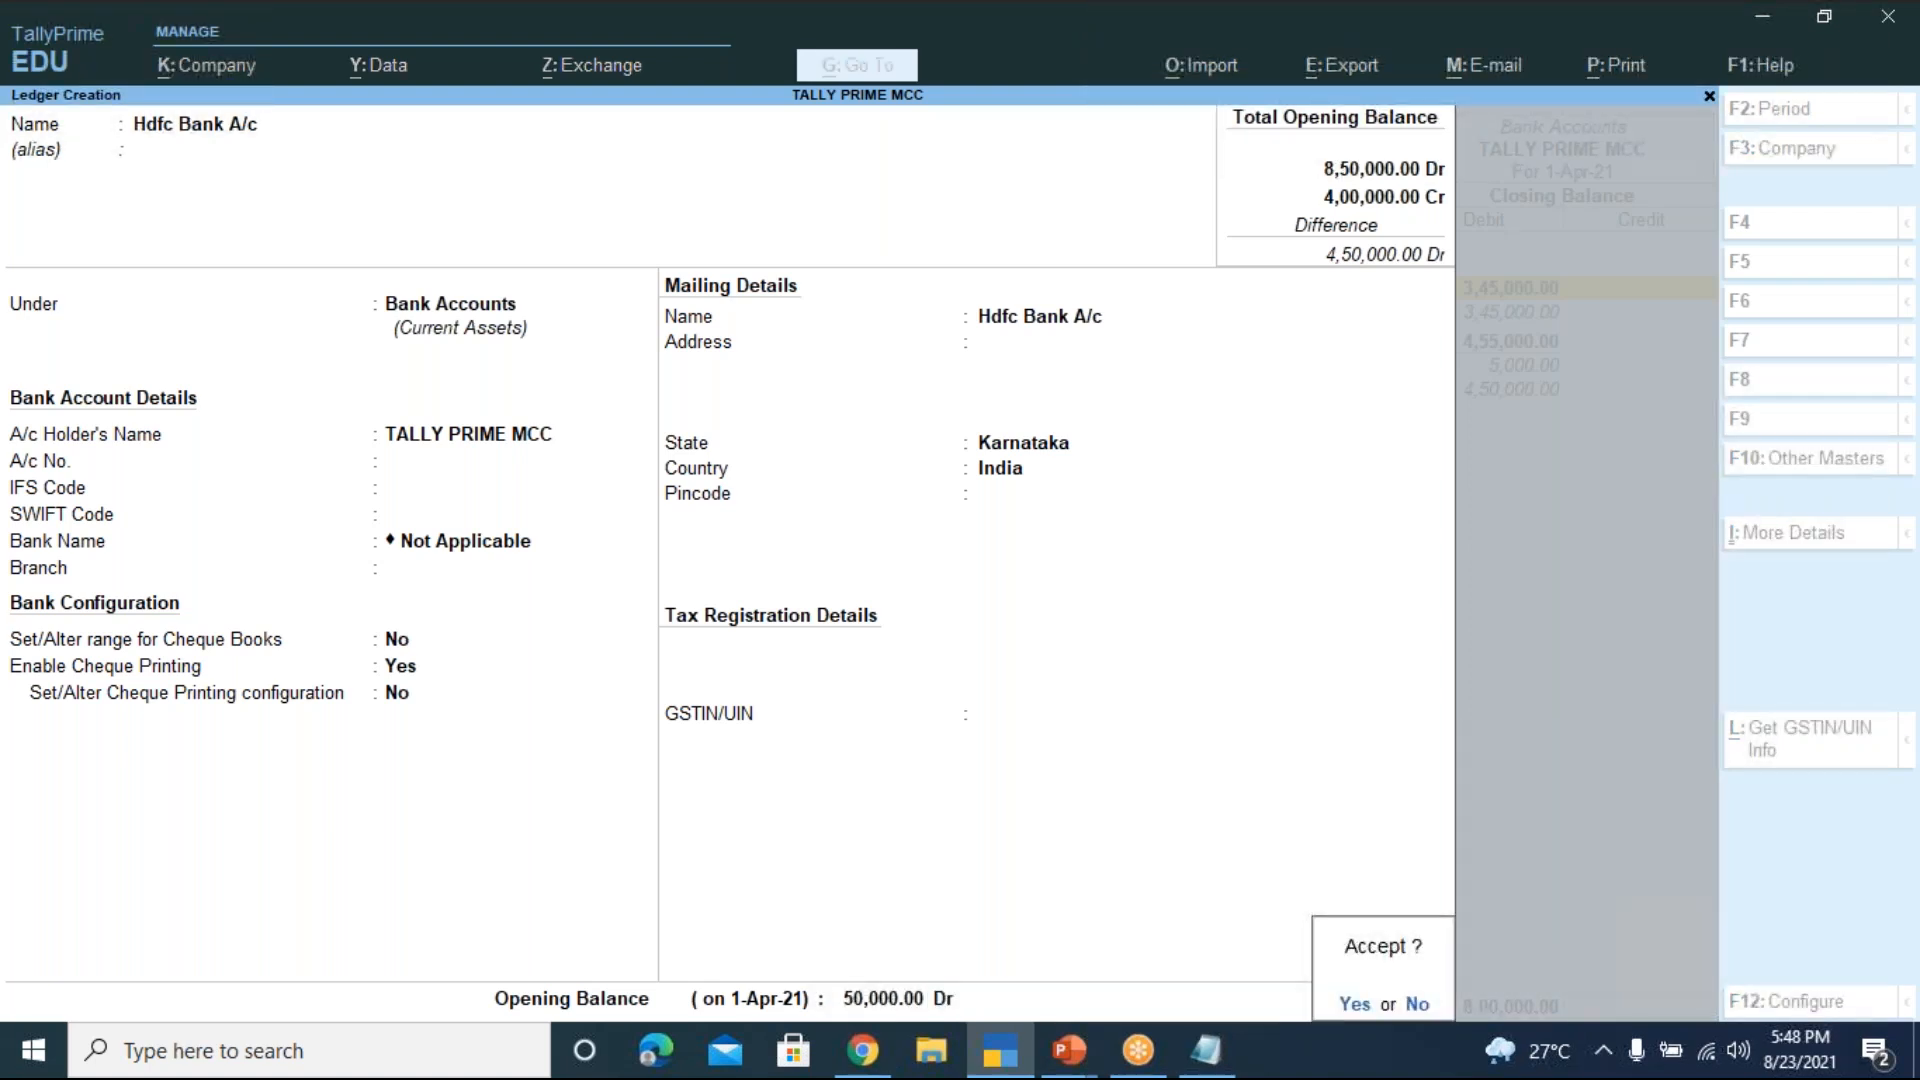
{"action": "key", "text": "Return"}
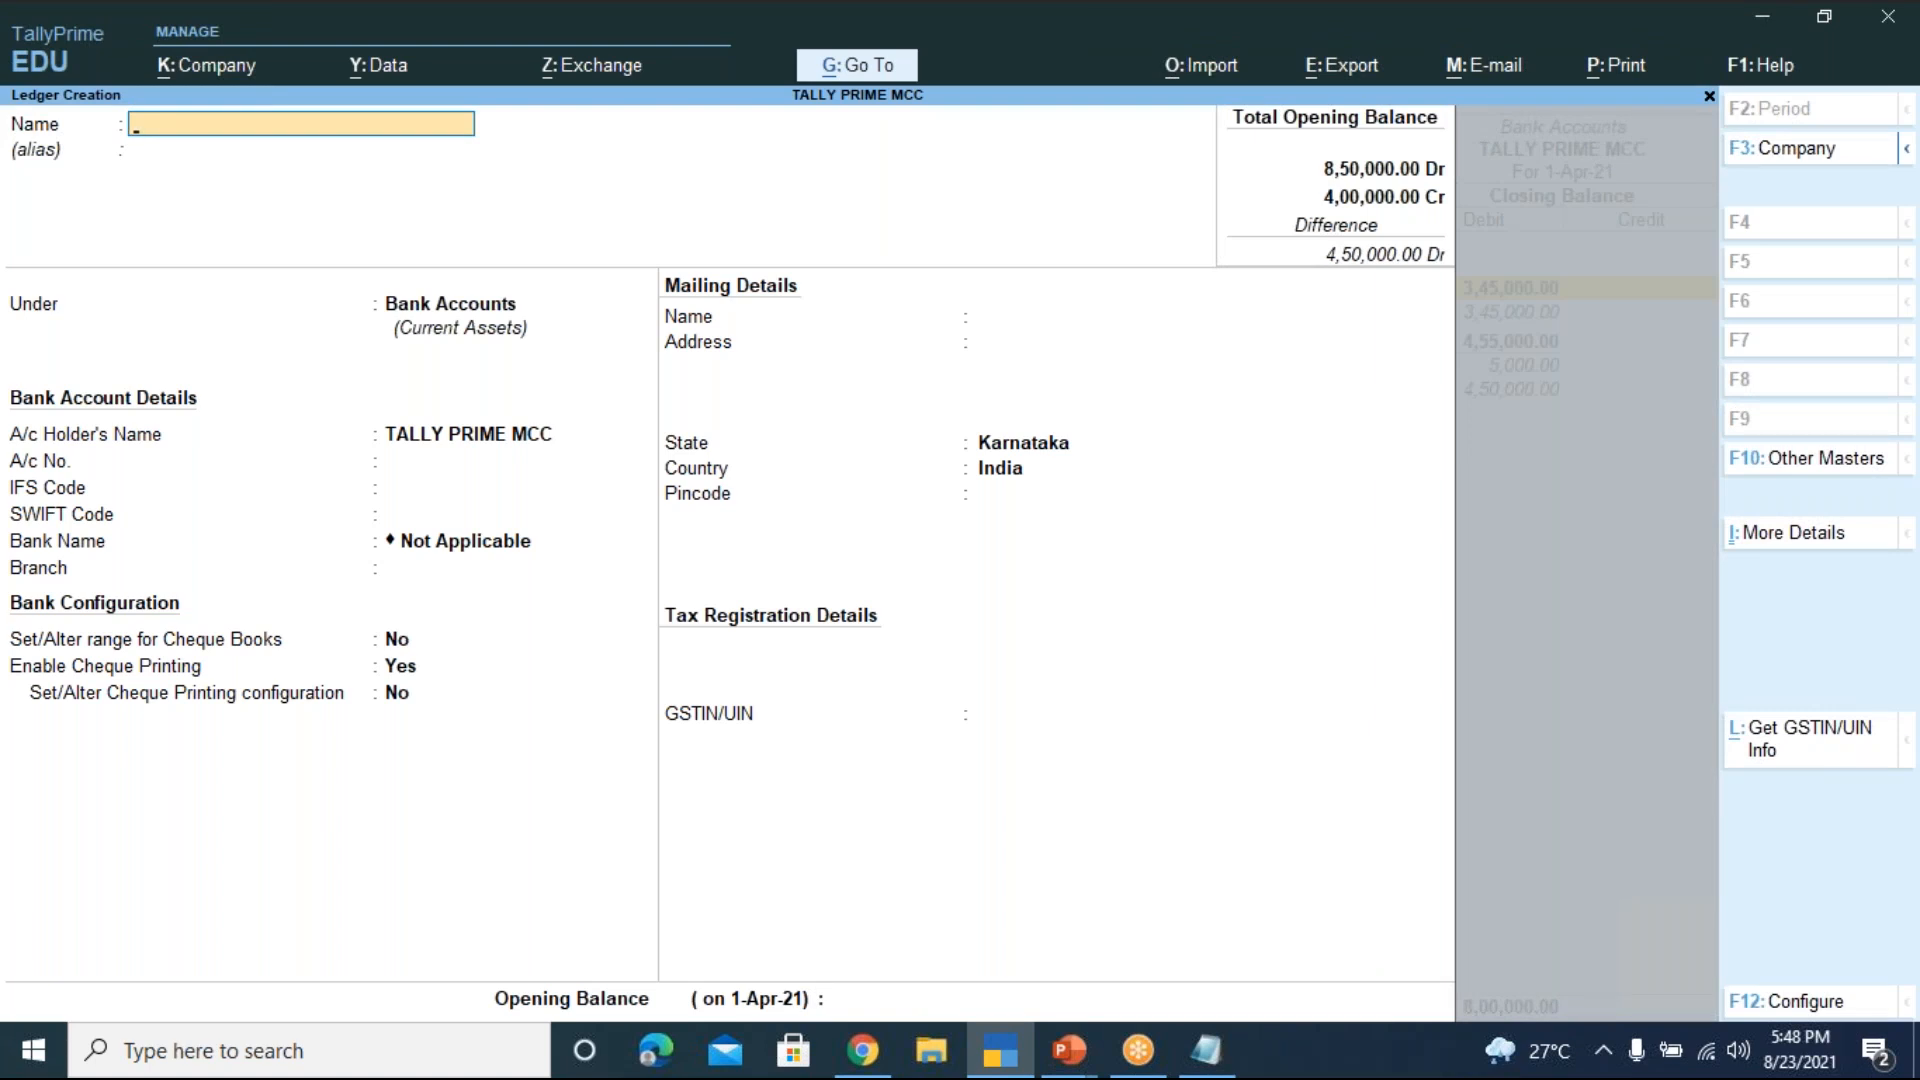
{"action": "key", "text": "Escape"}
{"action": "key", "text": "y"}
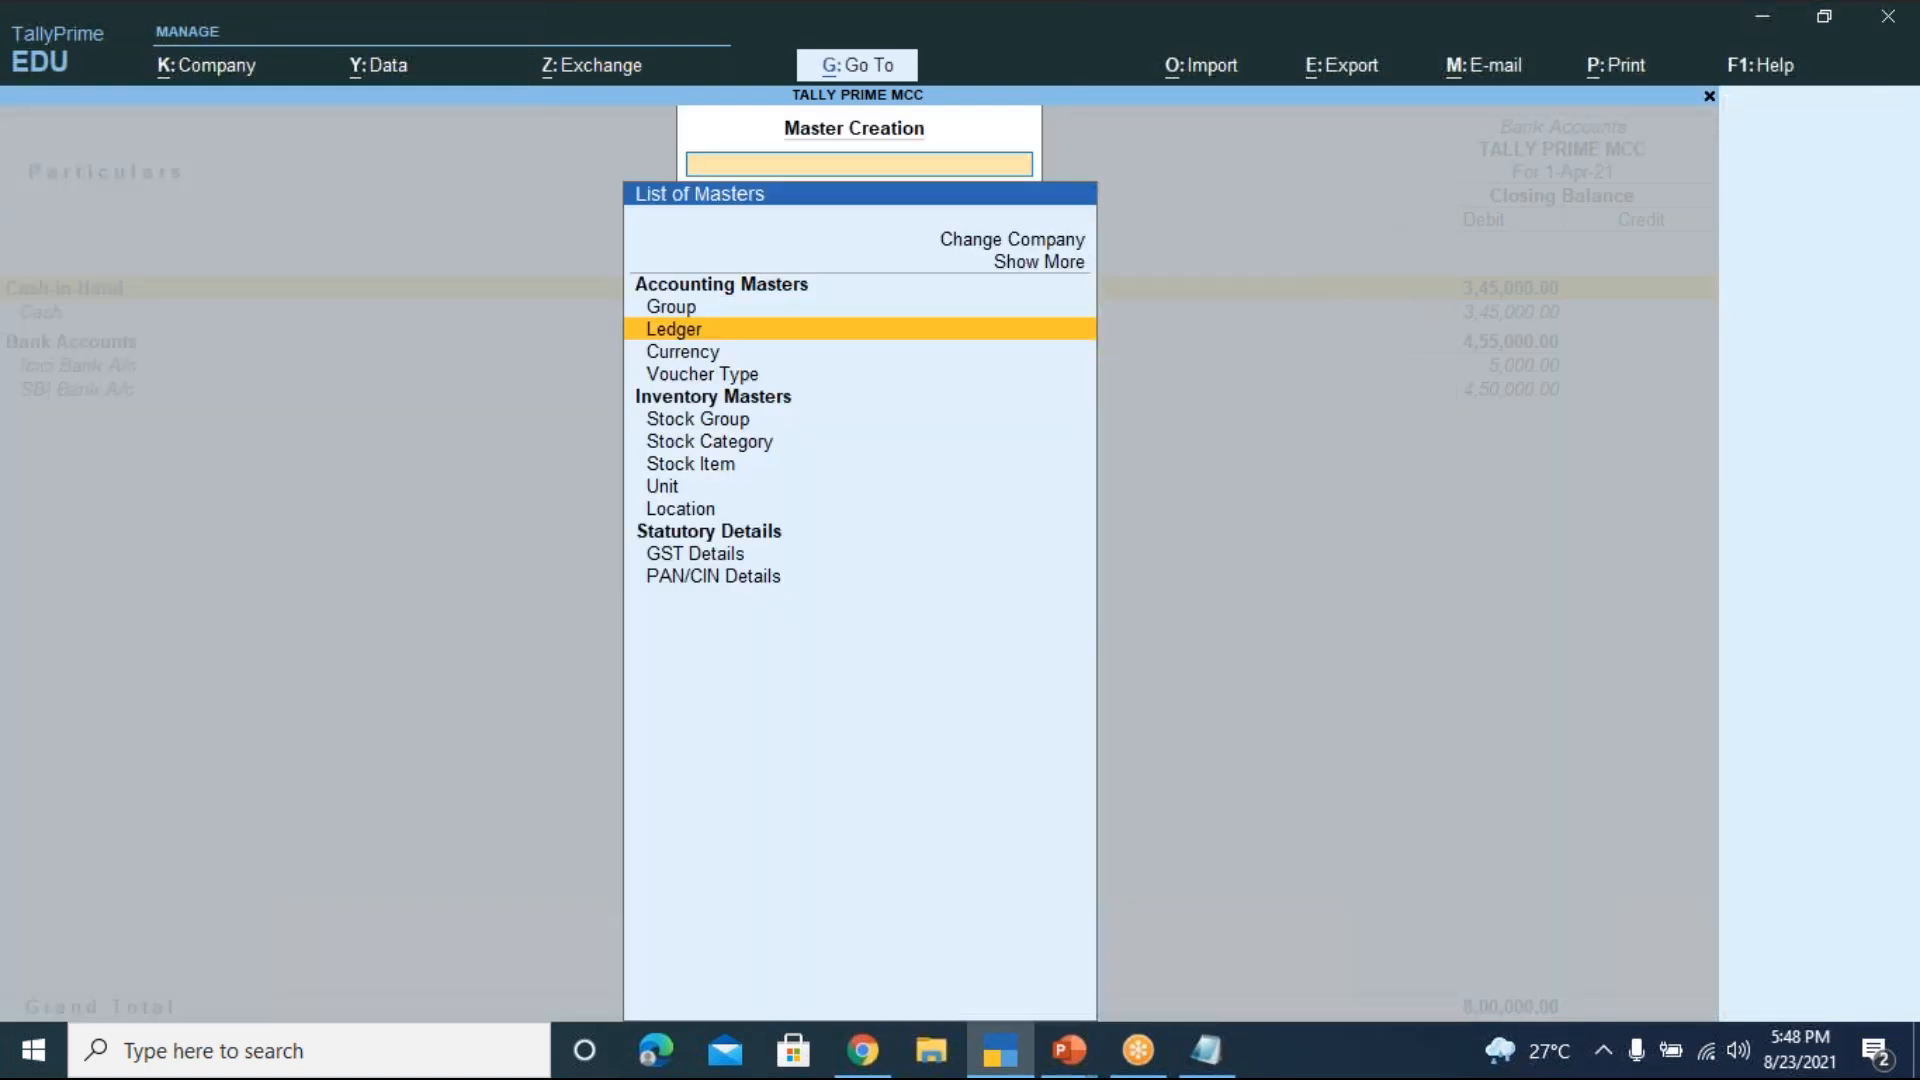
{"action": "key", "text": "Escape"}
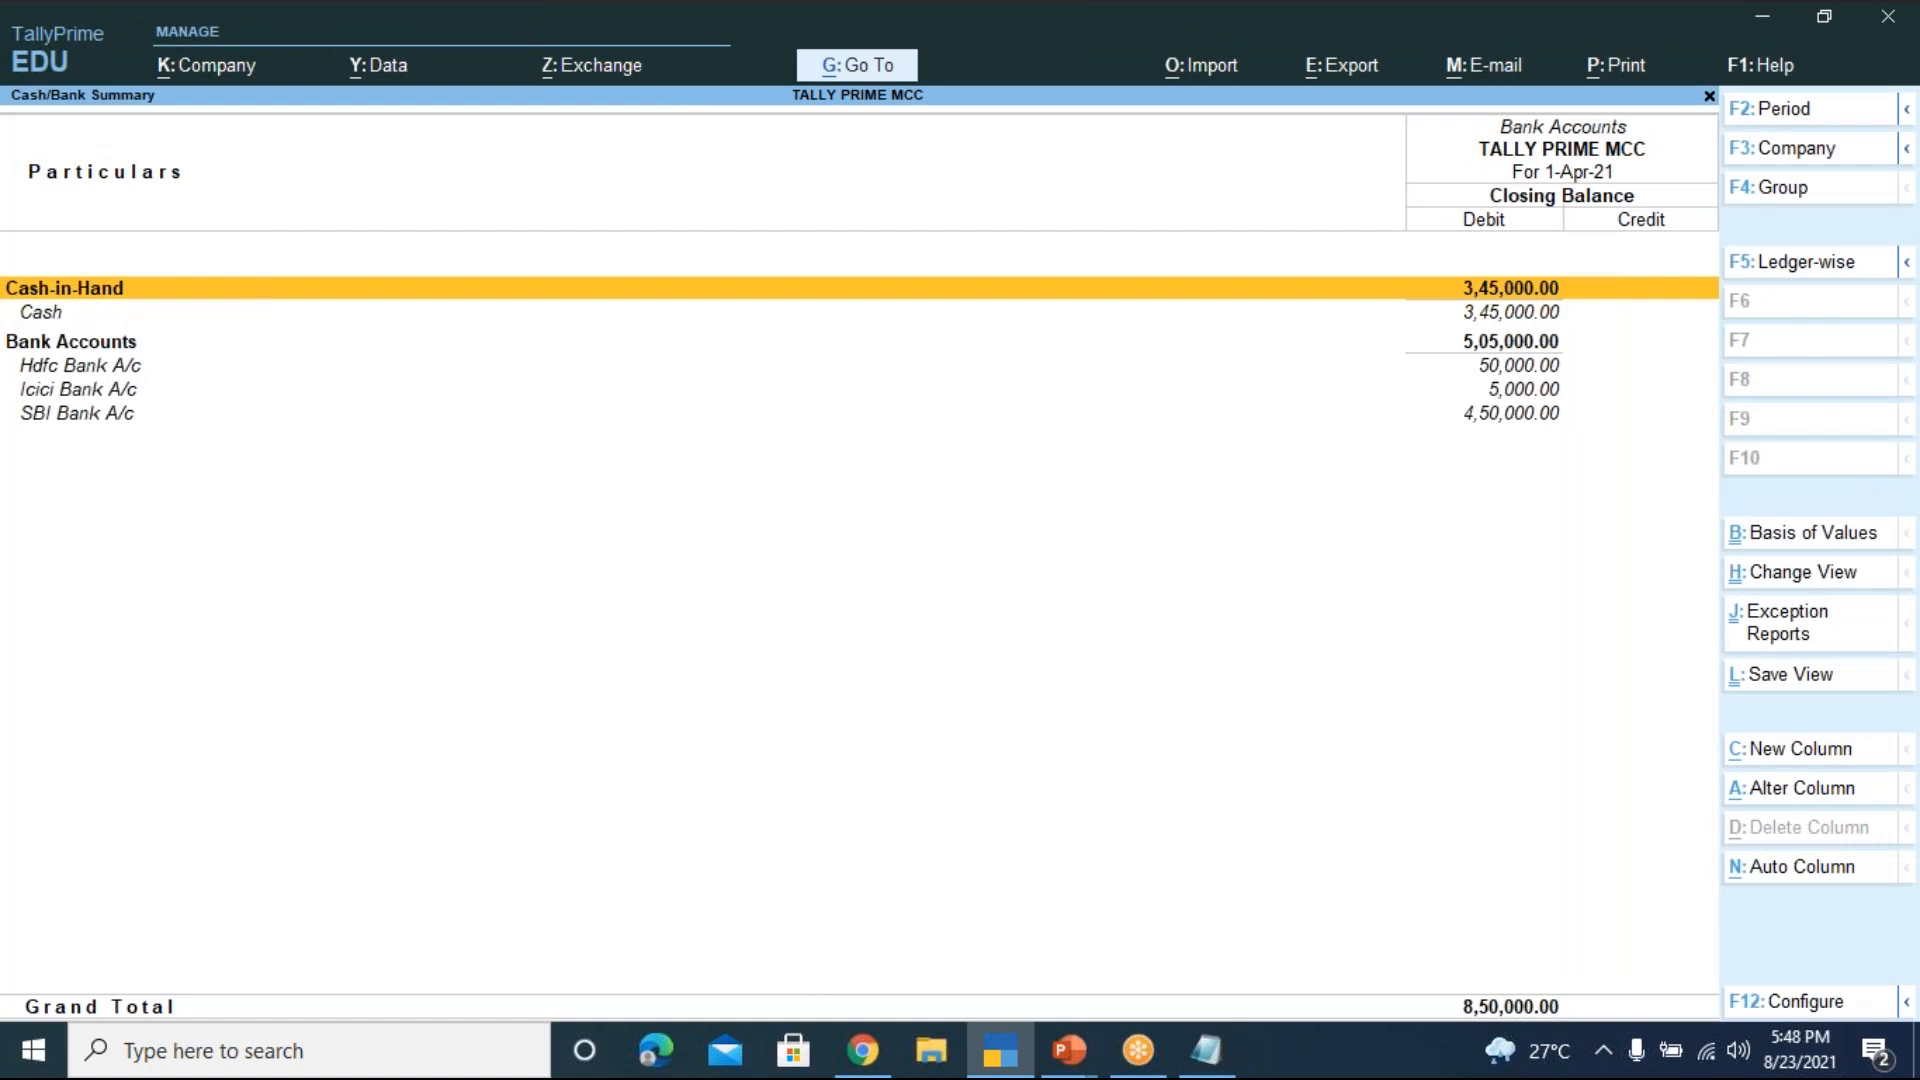
{"action": "key", "text": "Escape"}
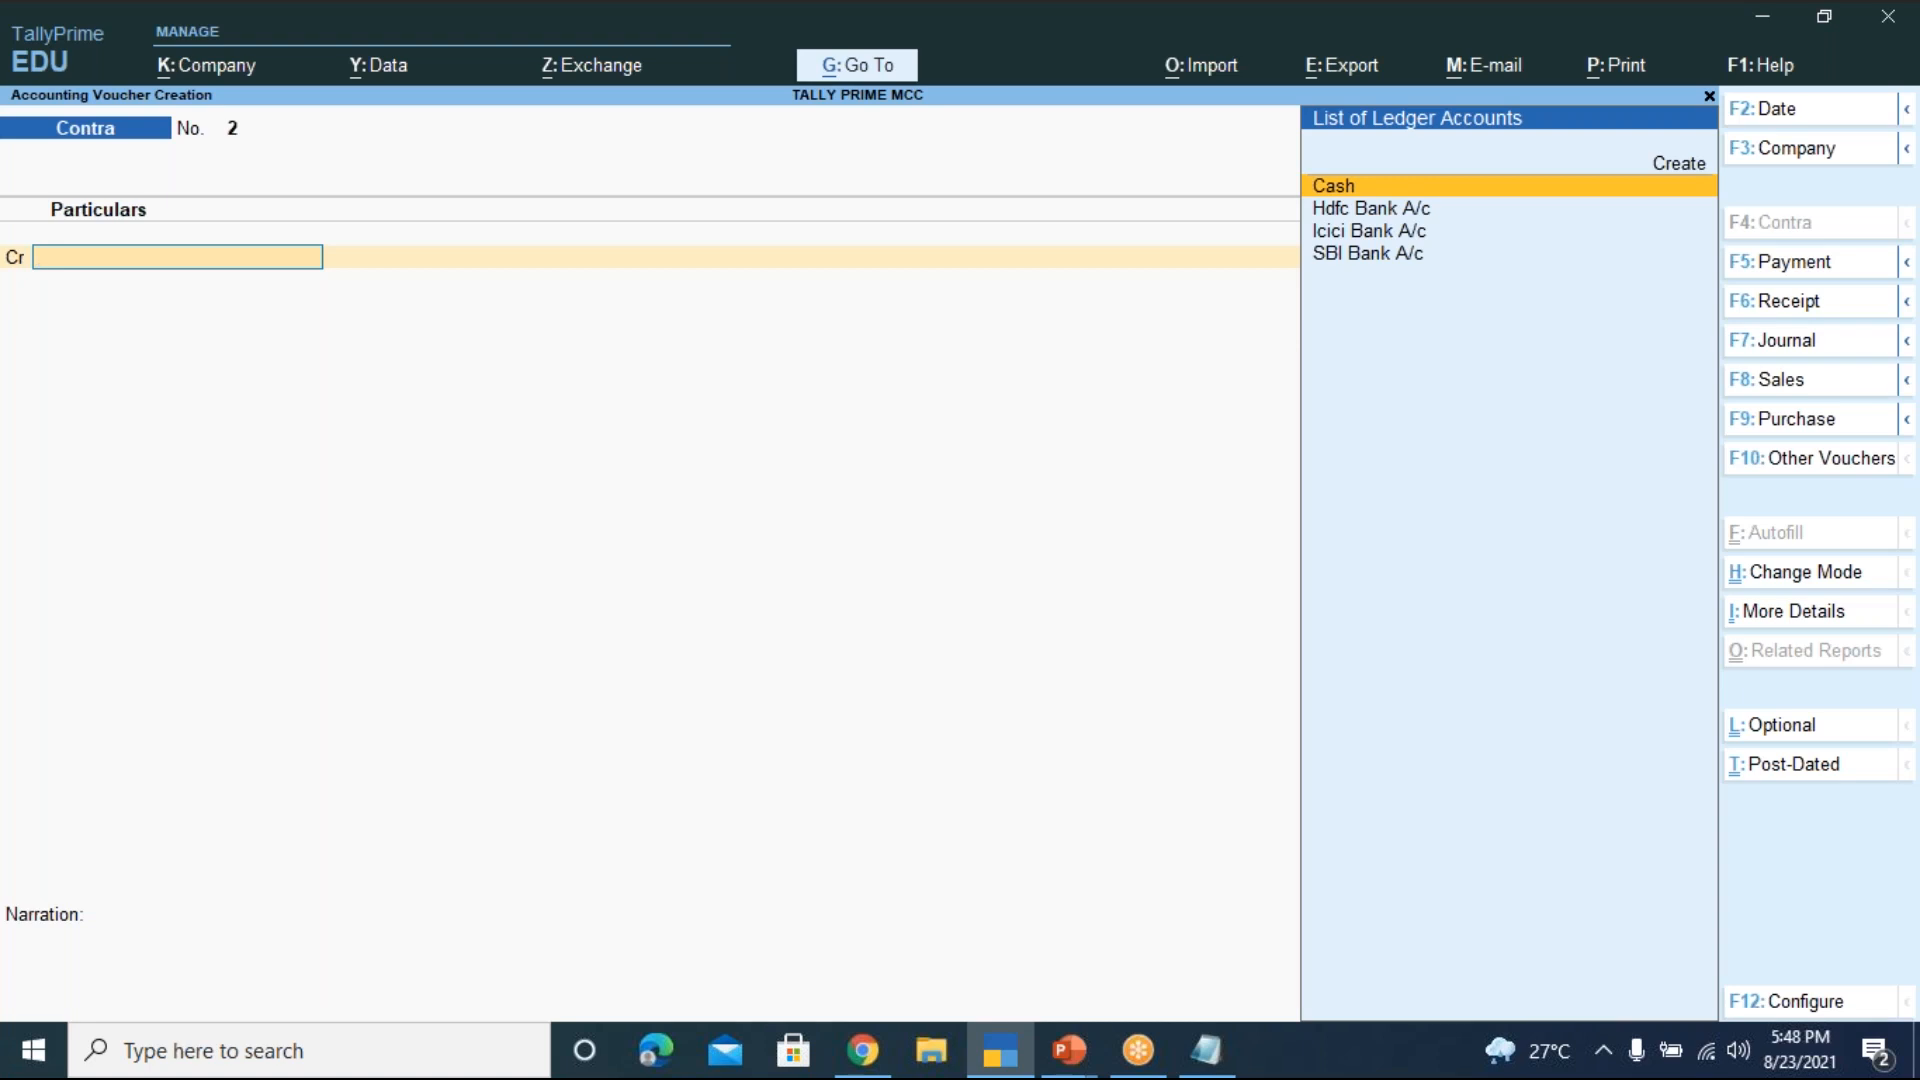
Check the Hdfc Bank A/c balance in the Cash/Bank Book and return to the open contra voucher
{"action": "key", "text": "alt"}
{"action": "key", "text": "alt+g"}
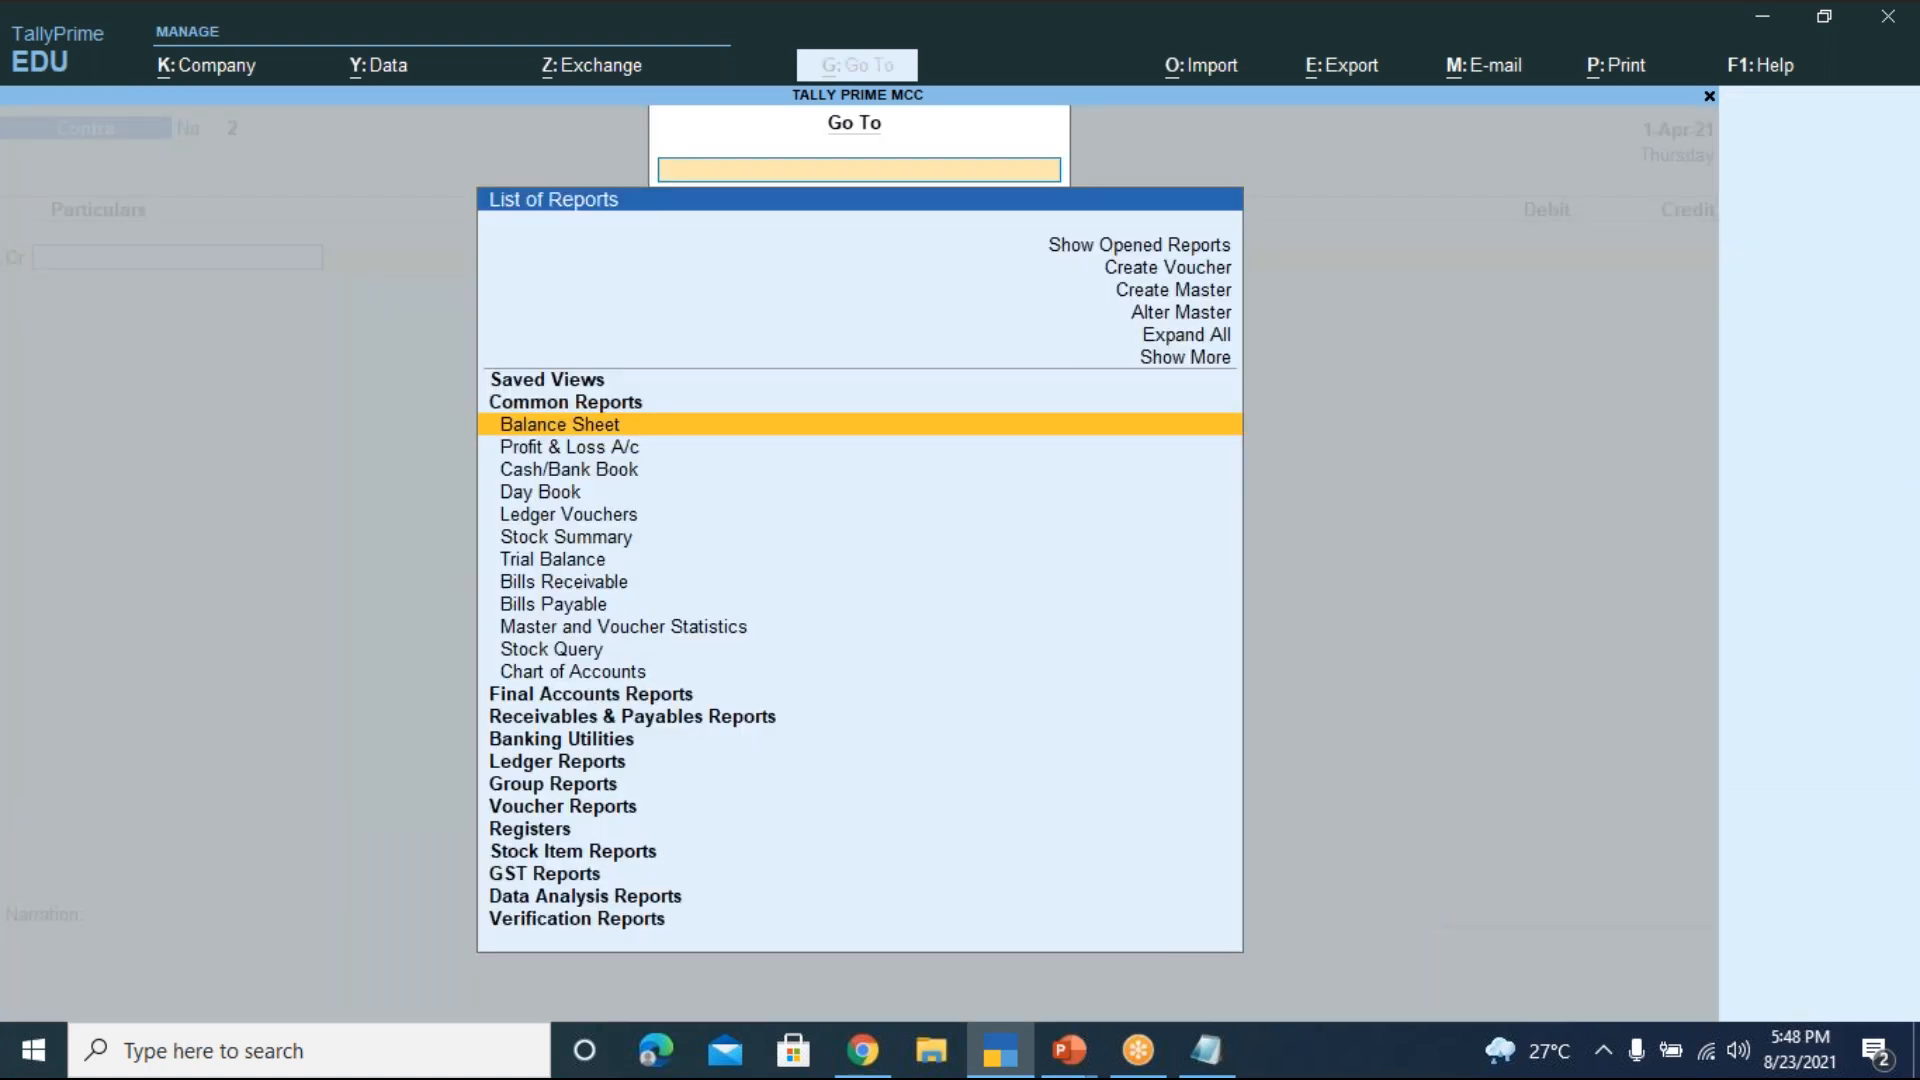
{"action": "key", "text": "Down"}
{"action": "key", "text": "Down"}
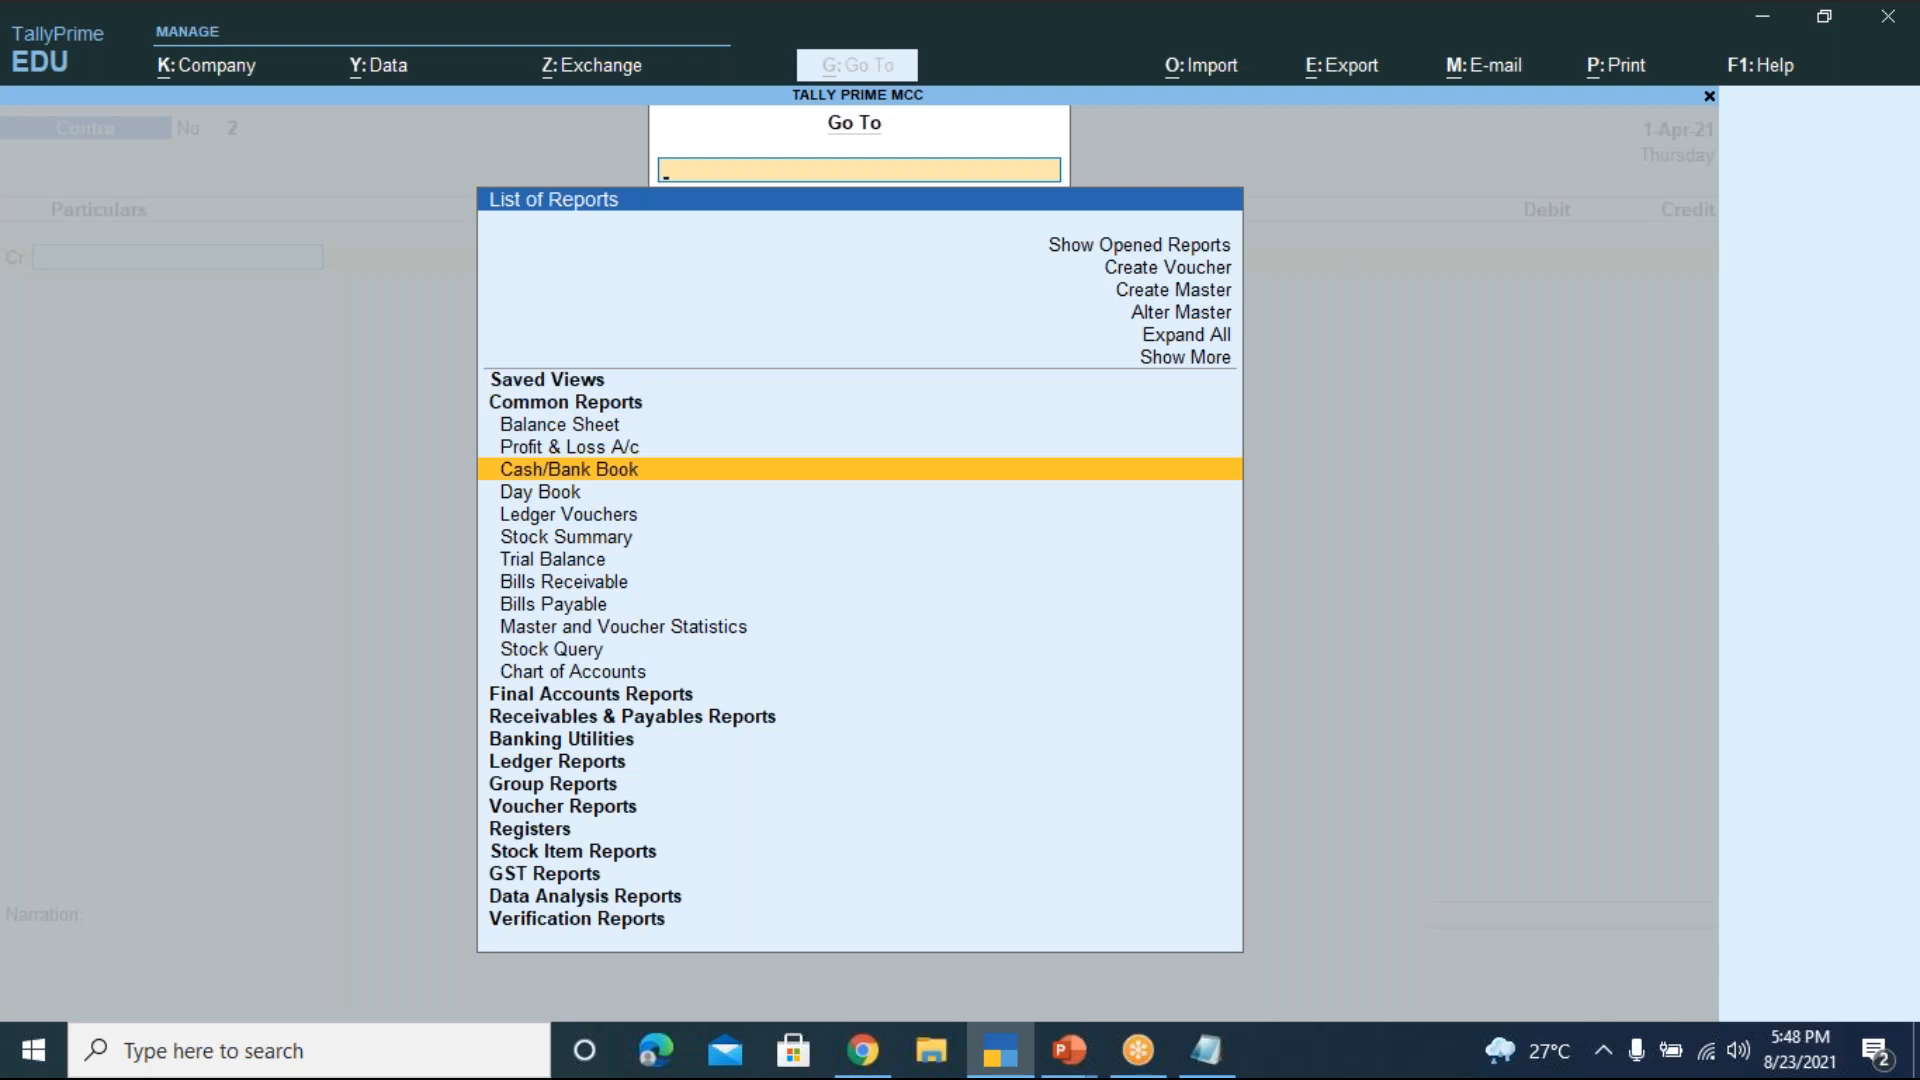
{"action": "key", "text": "Return"}
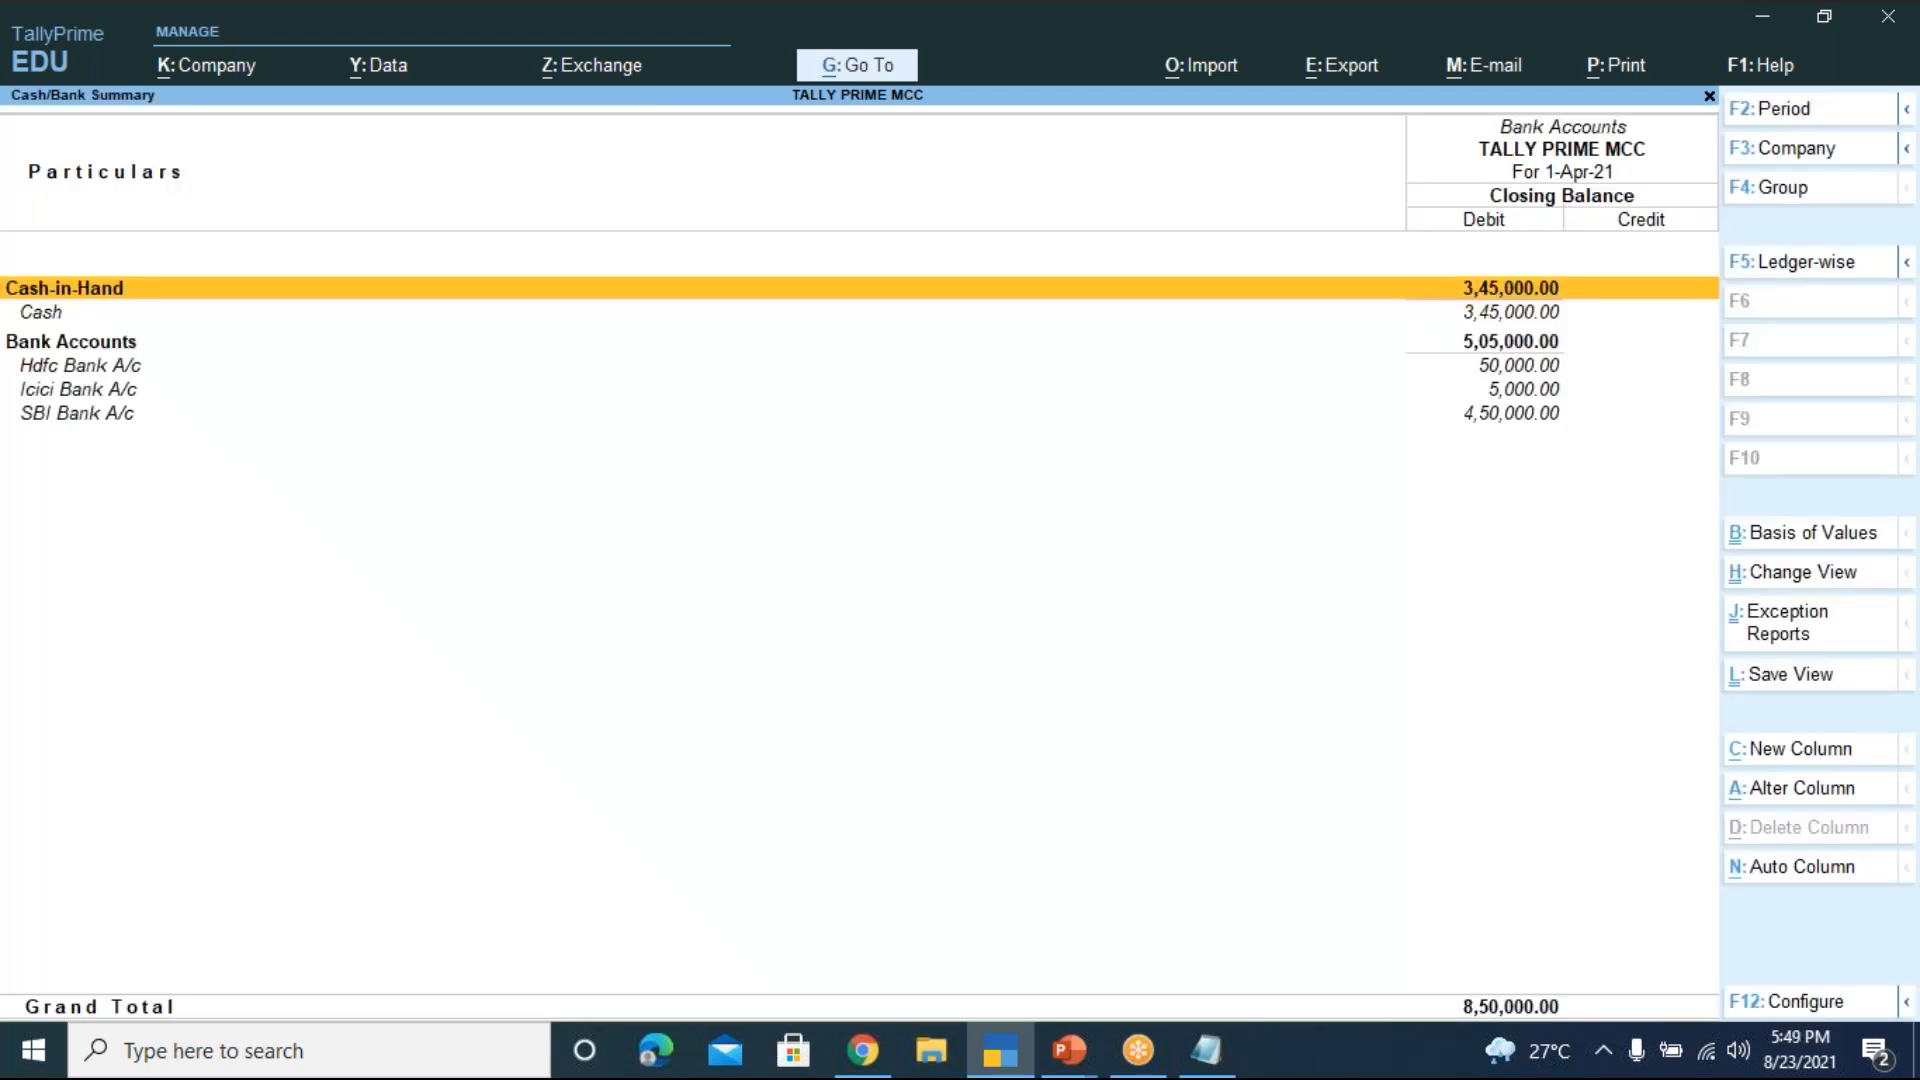
{"action": "key", "text": "Down"}
{"action": "key", "text": "Down"}
{"action": "key", "text": "Down"}
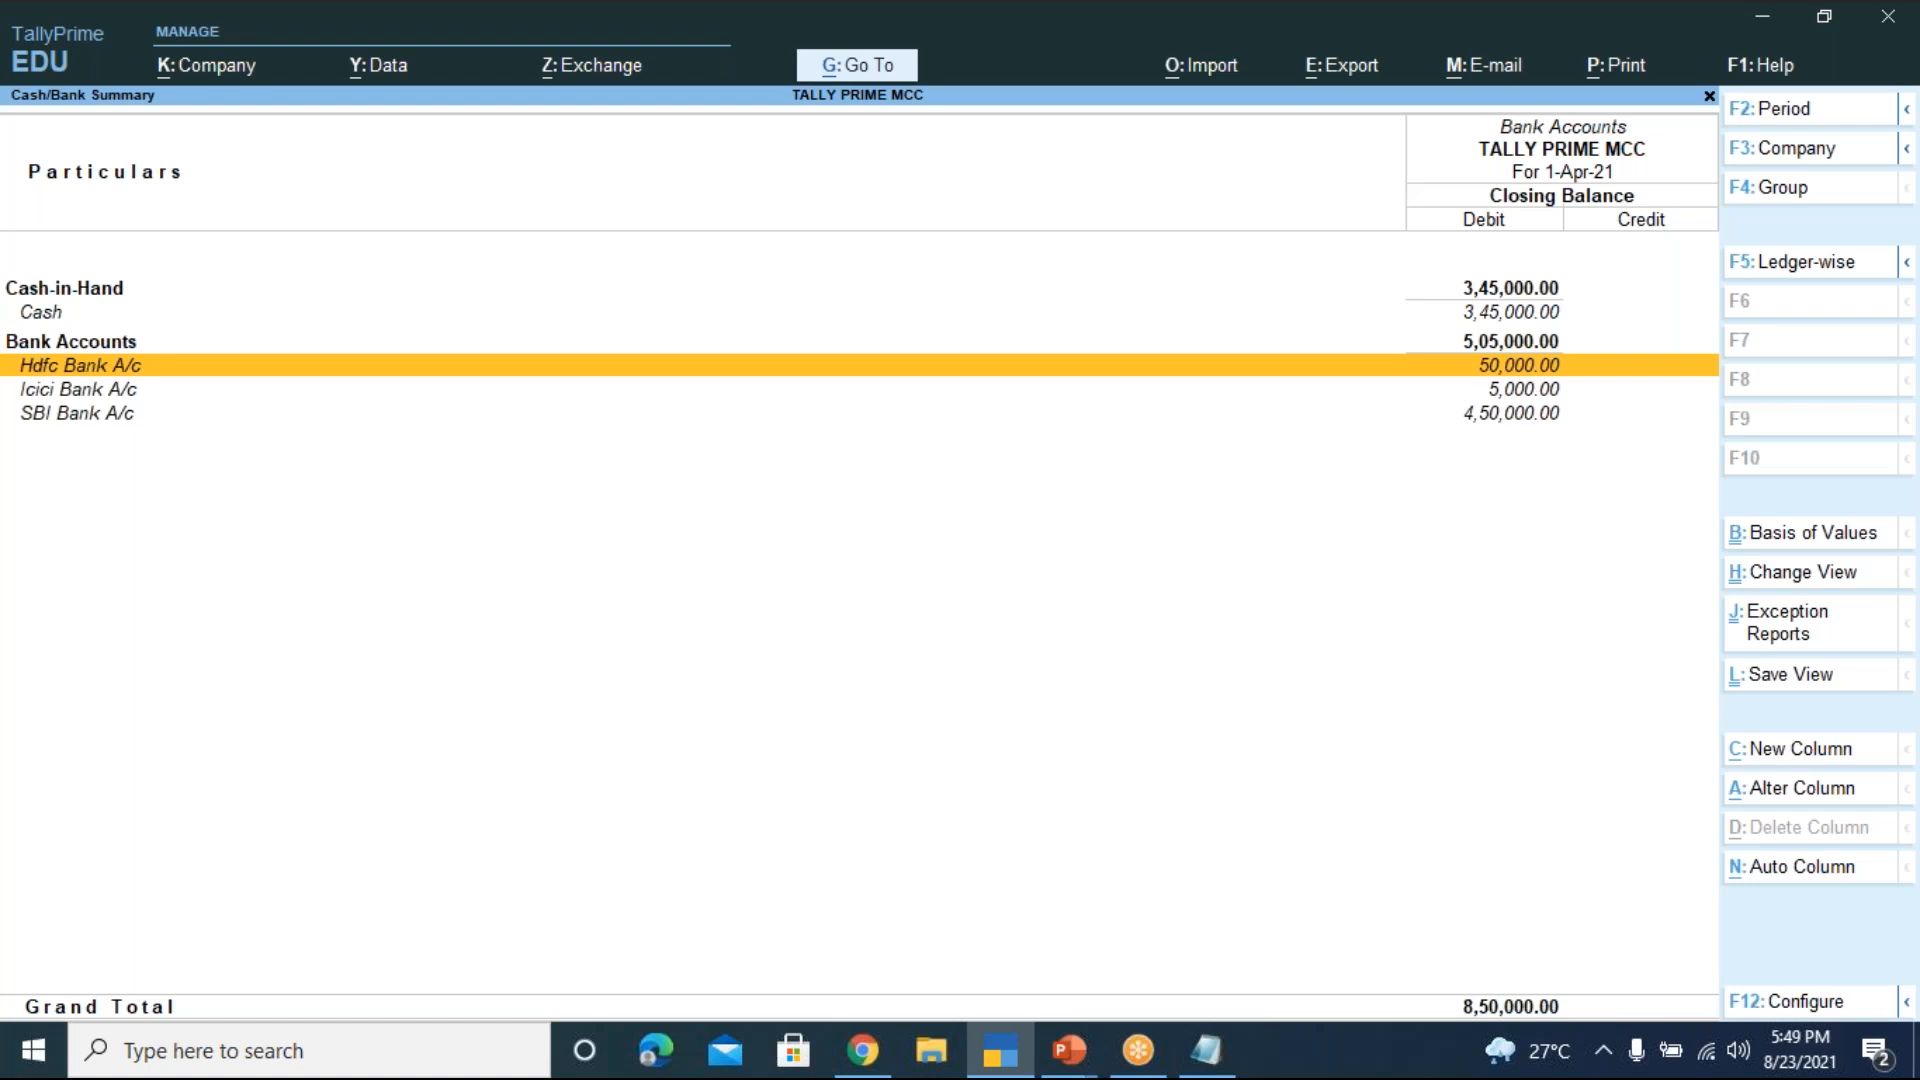
{"action": "key", "text": "Escape"}
{"action": "key", "text": "Escape"}
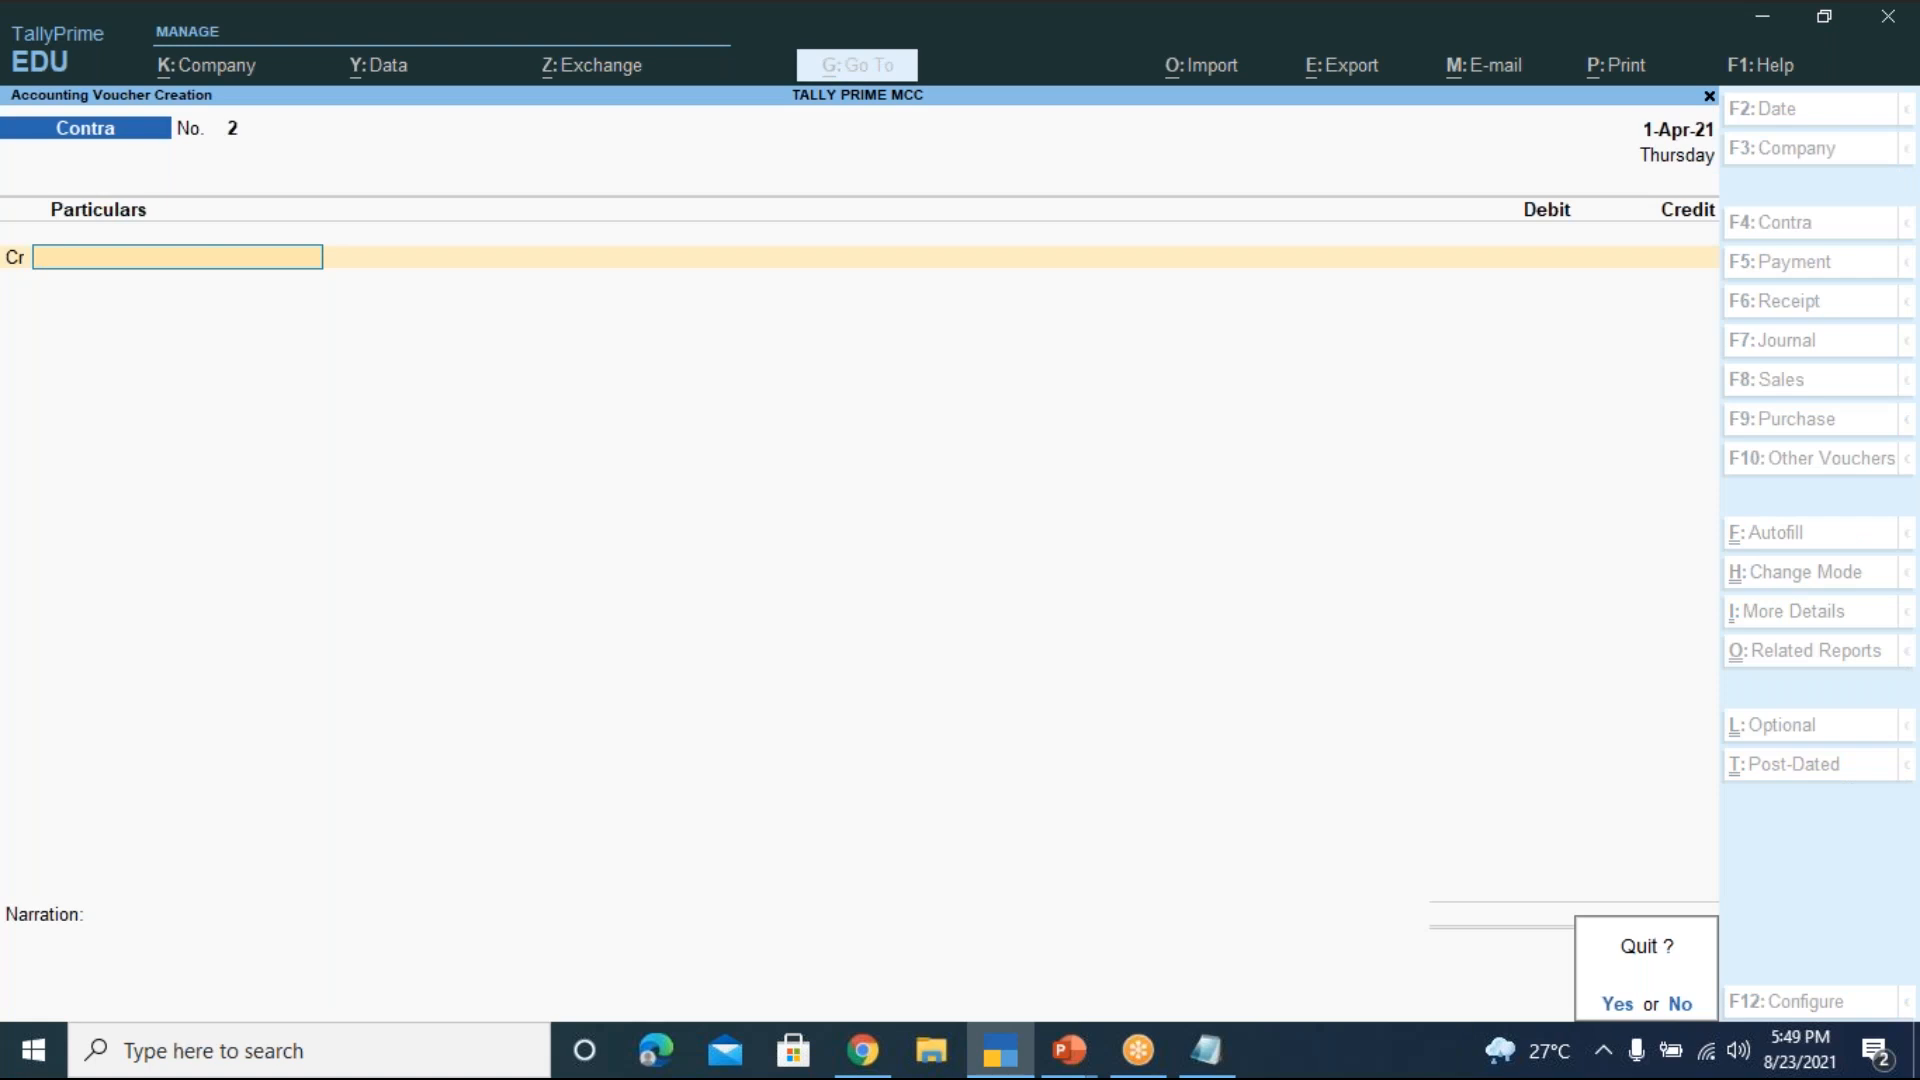
{"action": "key", "text": "n"}
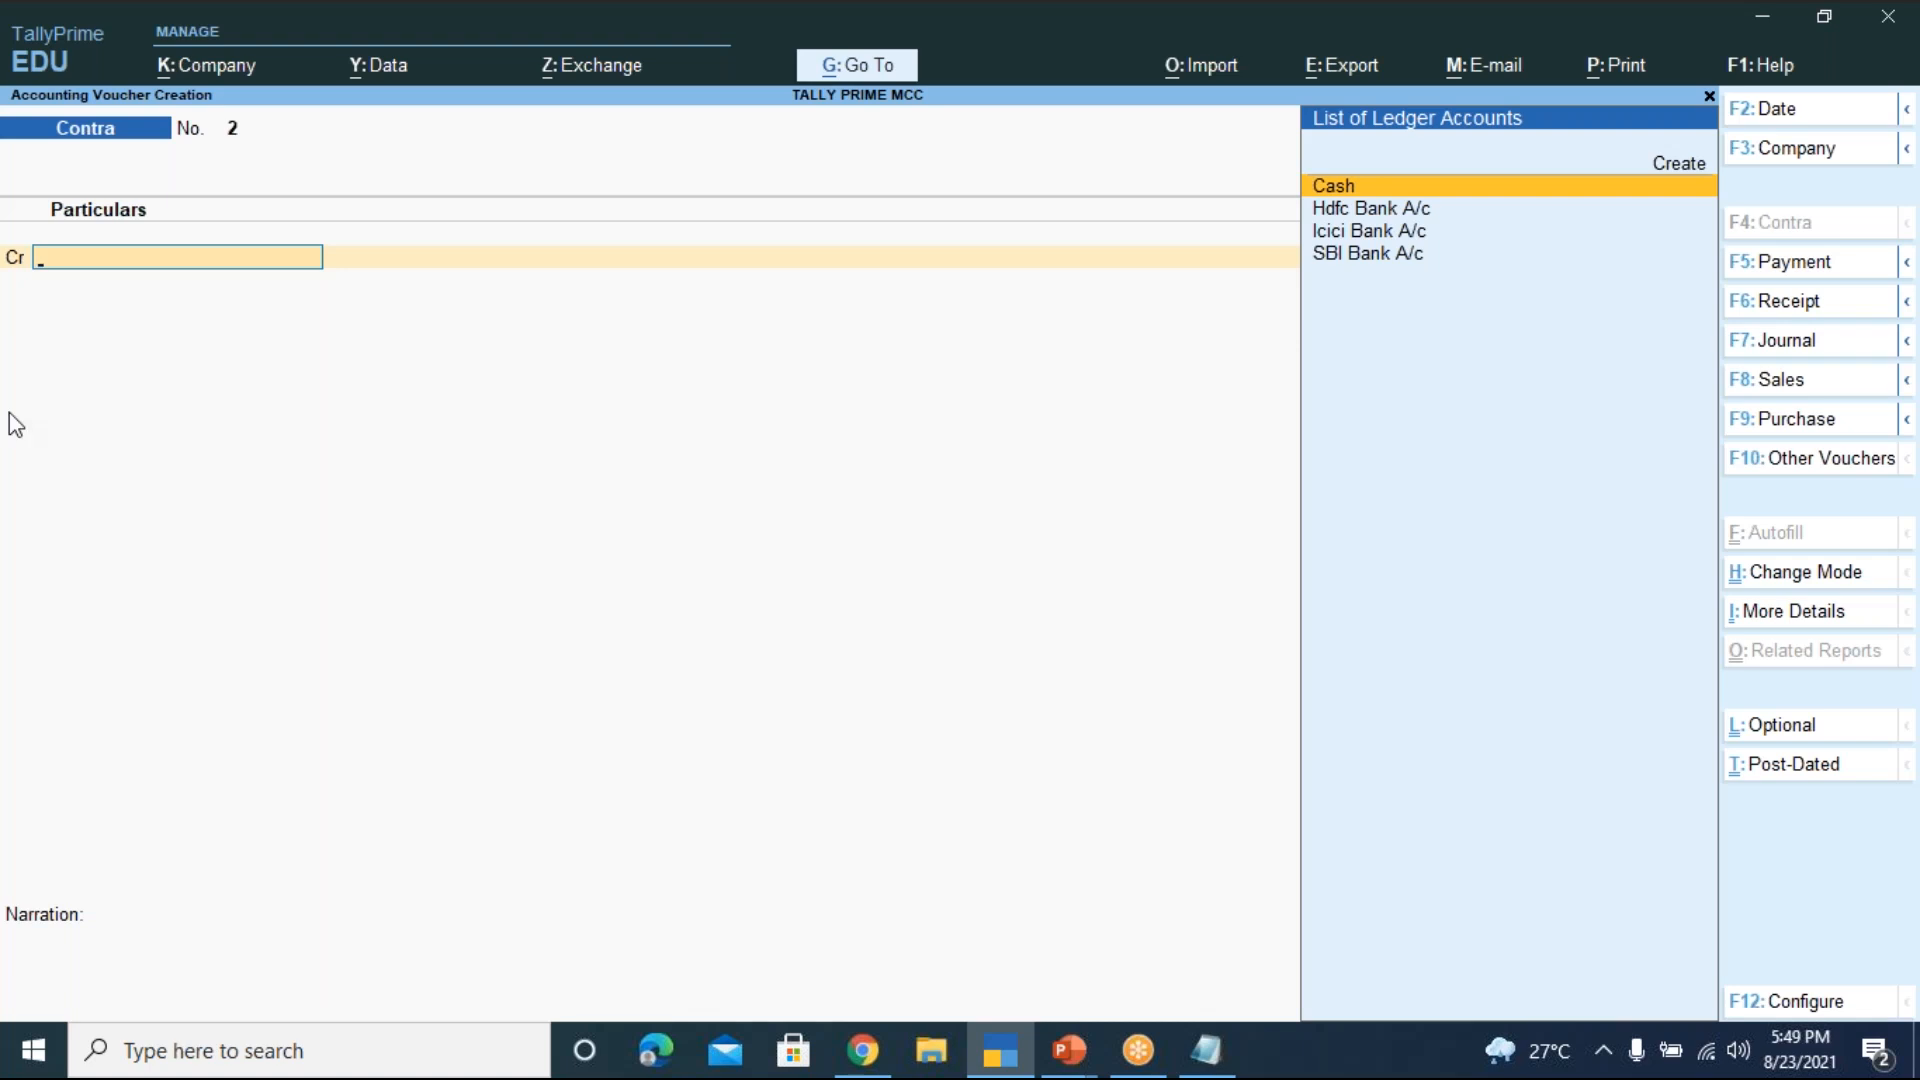
Switch to Notepad and delete the Contra Voucher example with its cash and Canara Bank lines below the deposit entry
{"action": "left_click", "coordinate": [1205, 1050]}
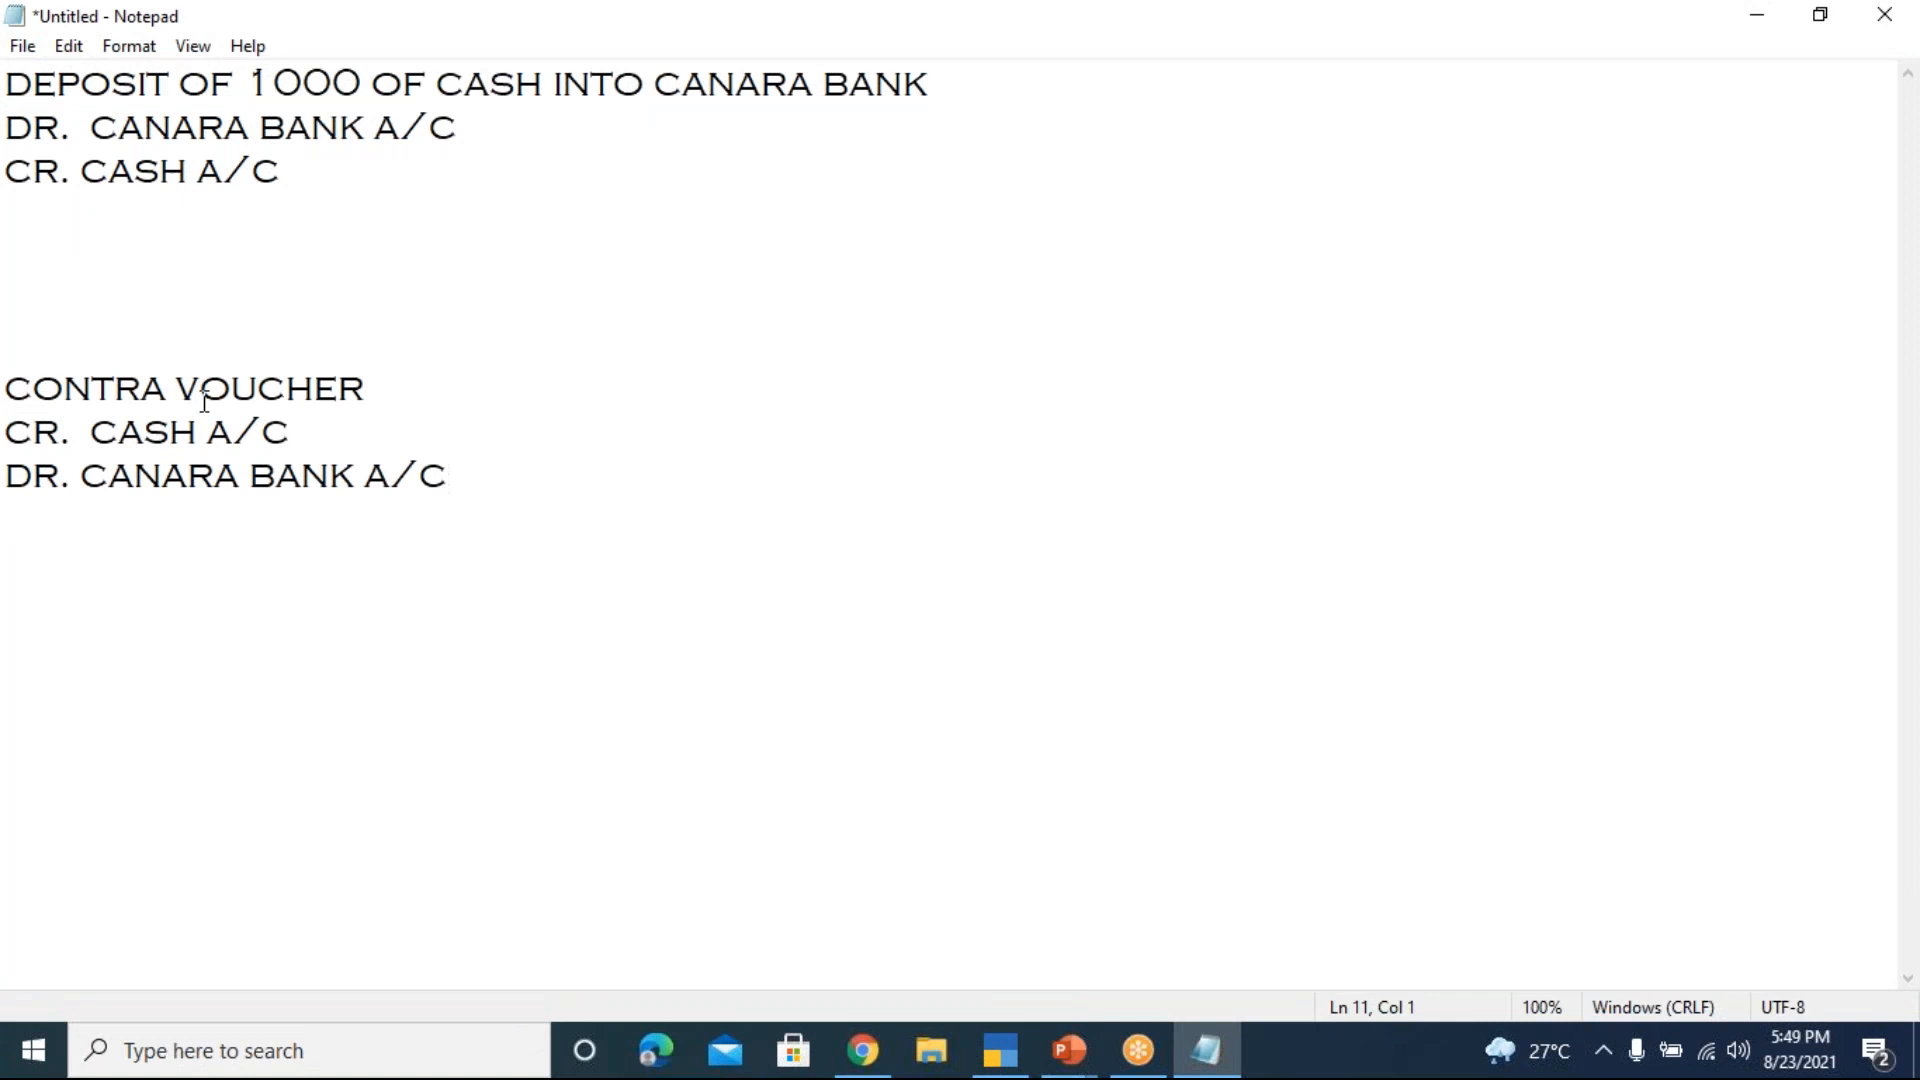
{"action": "left_click", "coordinate": [461, 476]}
{"action": "key", "text": "BackSpace"}
{"action": "key", "text": "BackSpace"}
{"action": "key", "text": "BackSpace"}
{"action": "key", "text": "BackSpace"}
{"action": "key", "text": "BackSpace"}
{"action": "key", "text": "BackSpace"}
{"action": "key", "text": "BackSpace"}
{"action": "key", "text": "BackSpace"}
{"action": "key", "text": "BackSpace"}
{"action": "key", "text": "BackSpace"}
{"action": "key", "text": "BackSpace"}
{"action": "key", "text": "BackSpace"}
{"action": "key", "text": "BackSpace"}
{"action": "key", "text": "BackSpace"}
{"action": "key", "text": "BackSpace"}
{"action": "key", "text": "BackSpace"}
{"action": "key", "text": "BackSpace"}
{"action": "key", "text": "BackSpace"}
{"action": "key", "text": "BackSpace"}
{"action": "key", "text": "BackSpace"}
{"action": "key", "text": "BackSpace"}
{"action": "key", "text": "BackSpace"}
{"action": "key", "text": "BackSpace"}
{"action": "key", "text": "BackSpace"}
{"action": "key", "text": "BackSpace"}
{"action": "key", "text": "BackSpace"}
{"action": "key", "text": "BackSpace"}
{"action": "key", "text": "BackSpace"}
{"action": "key", "text": "BackSpace"}
{"action": "key", "text": "BackSpace"}
{"action": "key", "text": "BackSpace"}
{"action": "key", "text": "BackSpace"}
{"action": "key", "text": "BackSpace"}
{"action": "key", "text": "BackSpace"}
{"action": "key", "text": "BackSpace"}
{"action": "key", "text": "BackSpace"}
{"action": "key", "text": "BackSpace"}
{"action": "key", "text": "BackSpace"}
{"action": "key", "text": "BackSpace"}
{"action": "key", "text": "BackSpace"}
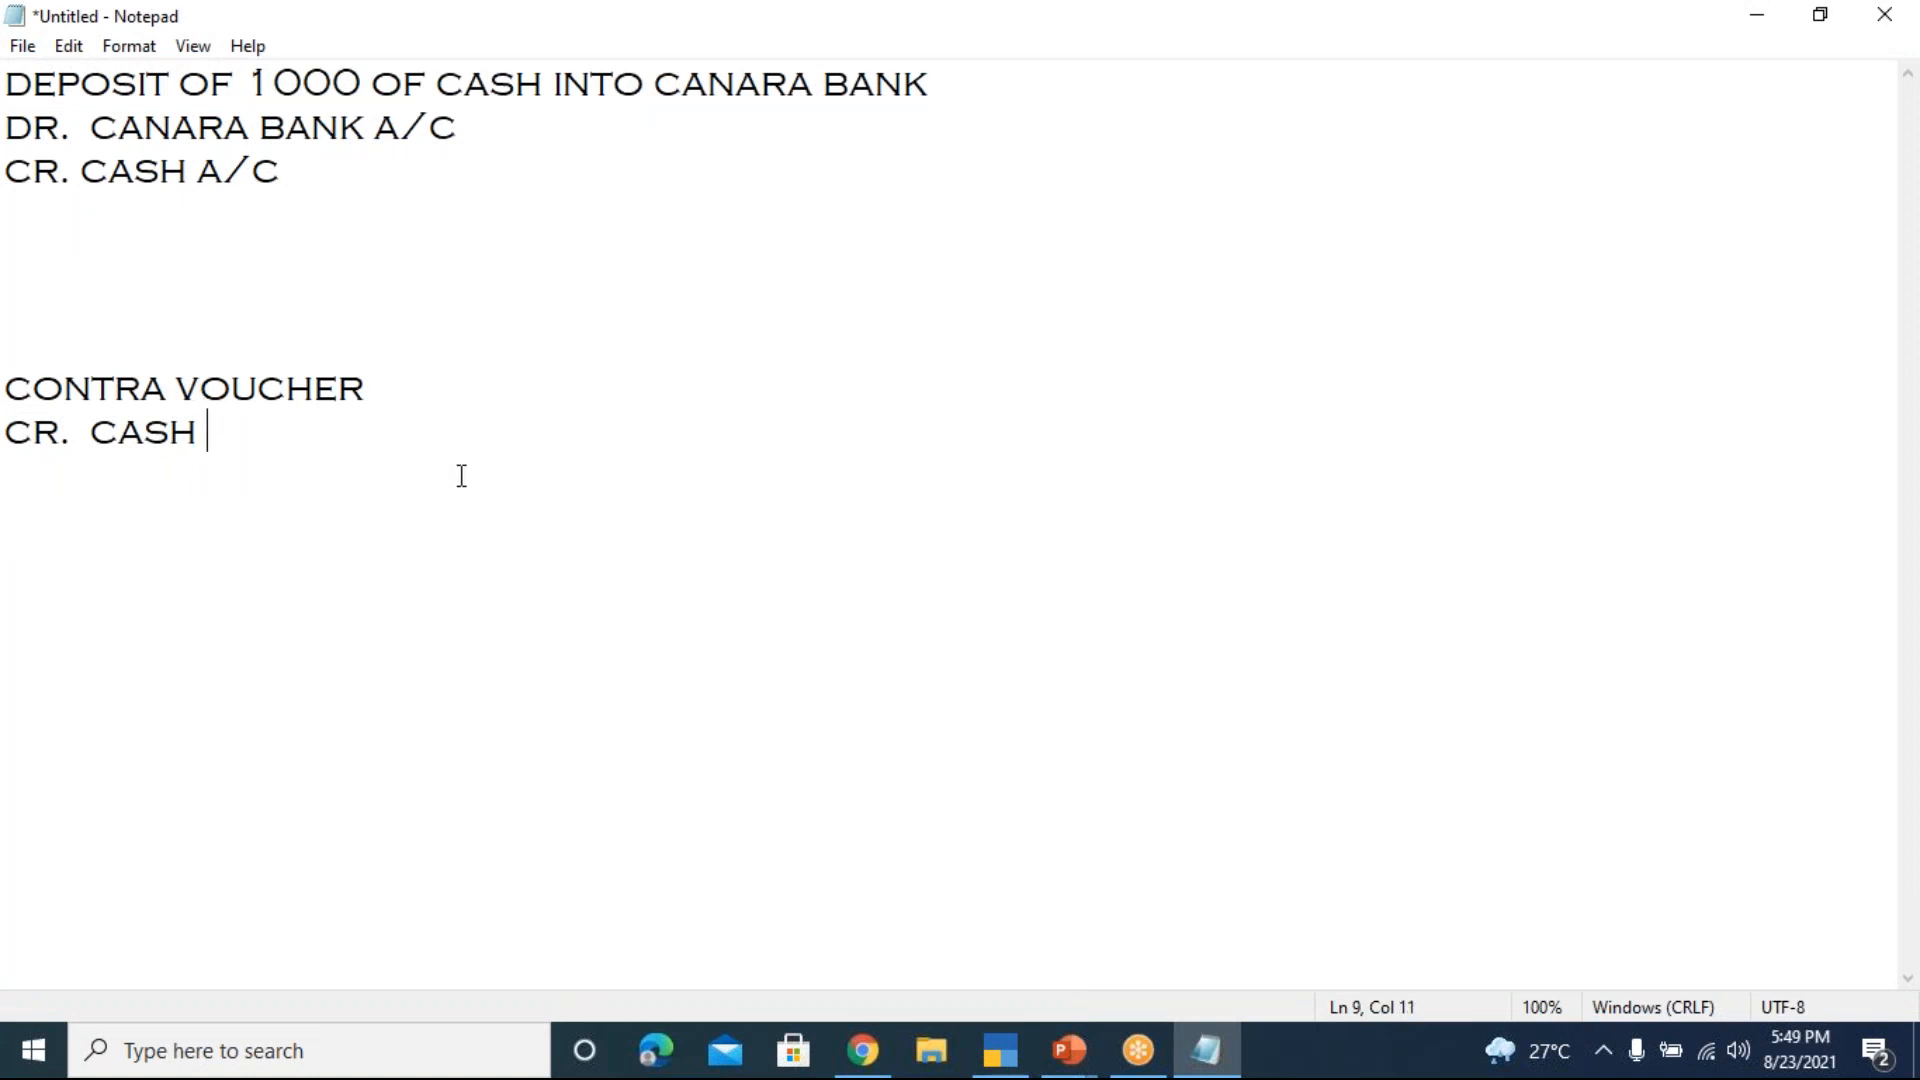
Add a WITHDRAWAL heading below the deposit example, followed by empty CR. and DR. lines
{"action": "type", "text": "W"}
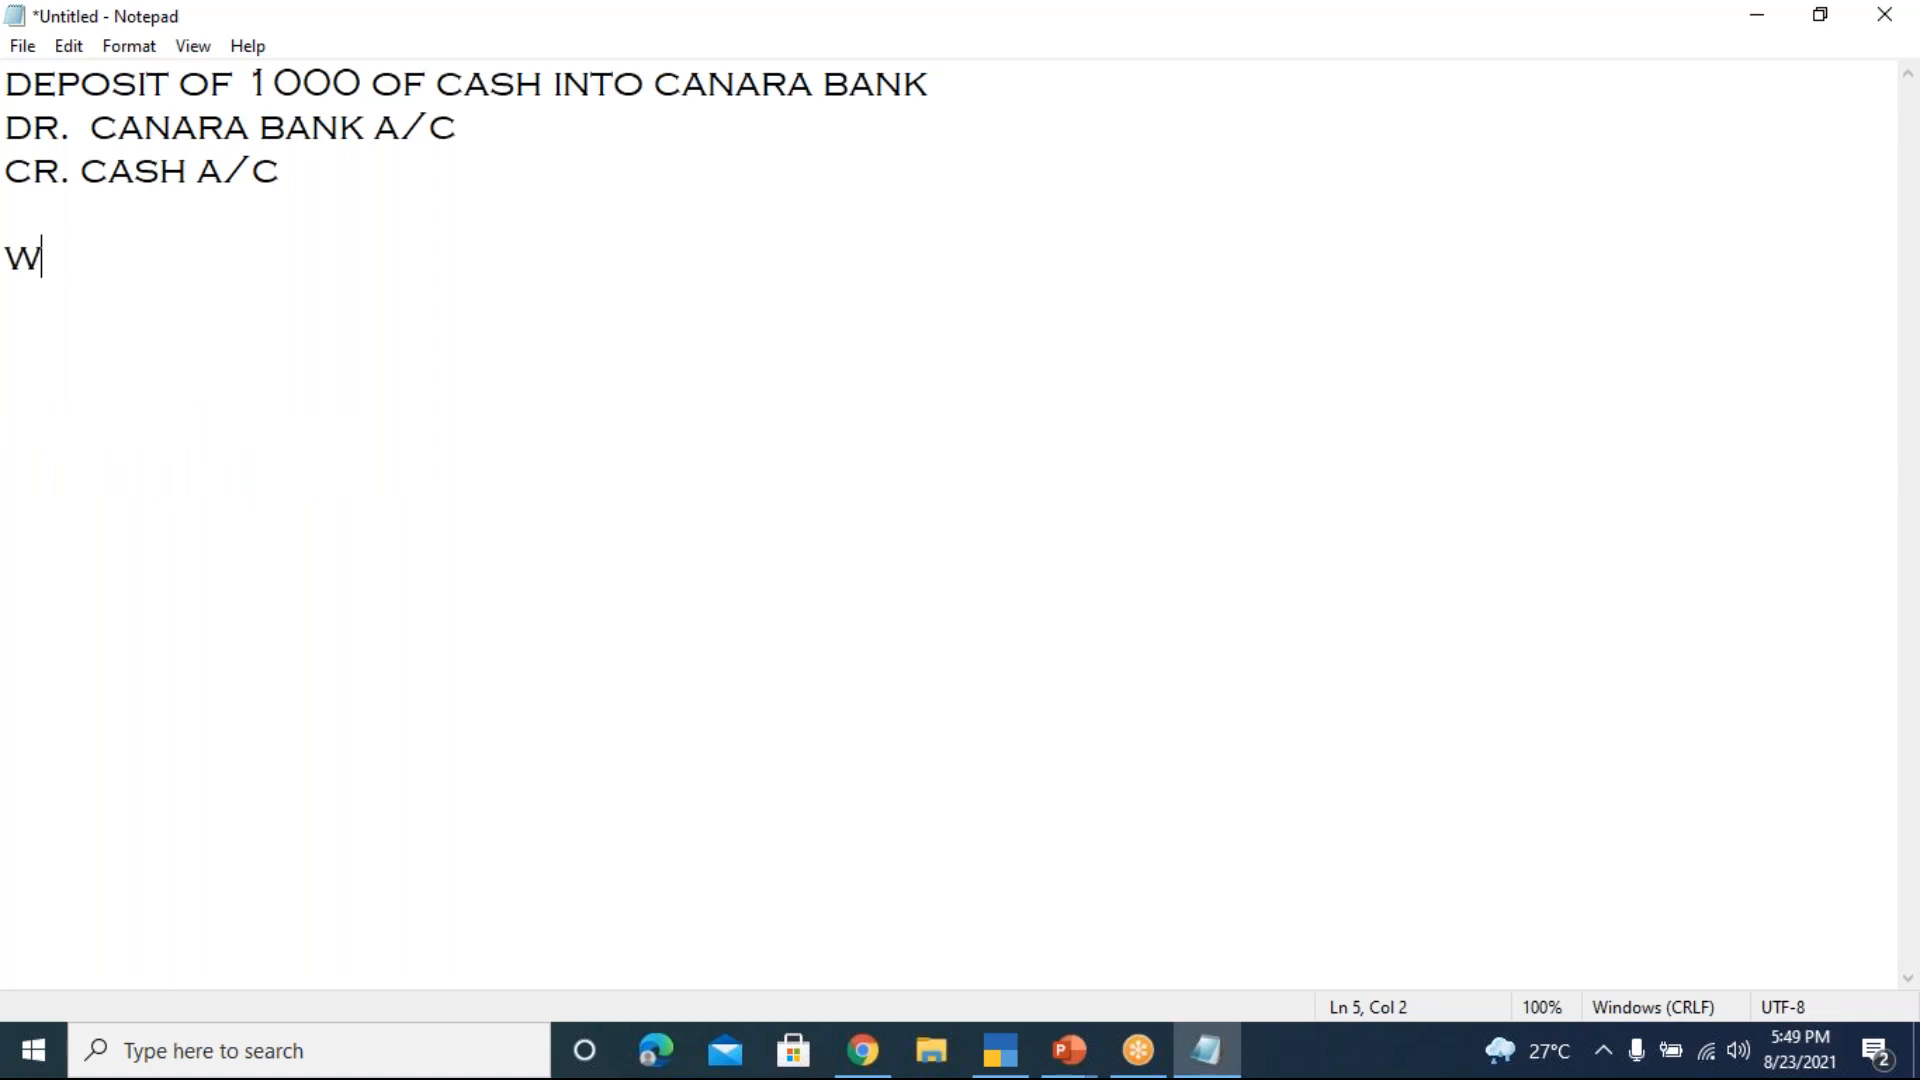
{"action": "type", "text": "ITHDRAWAL"}
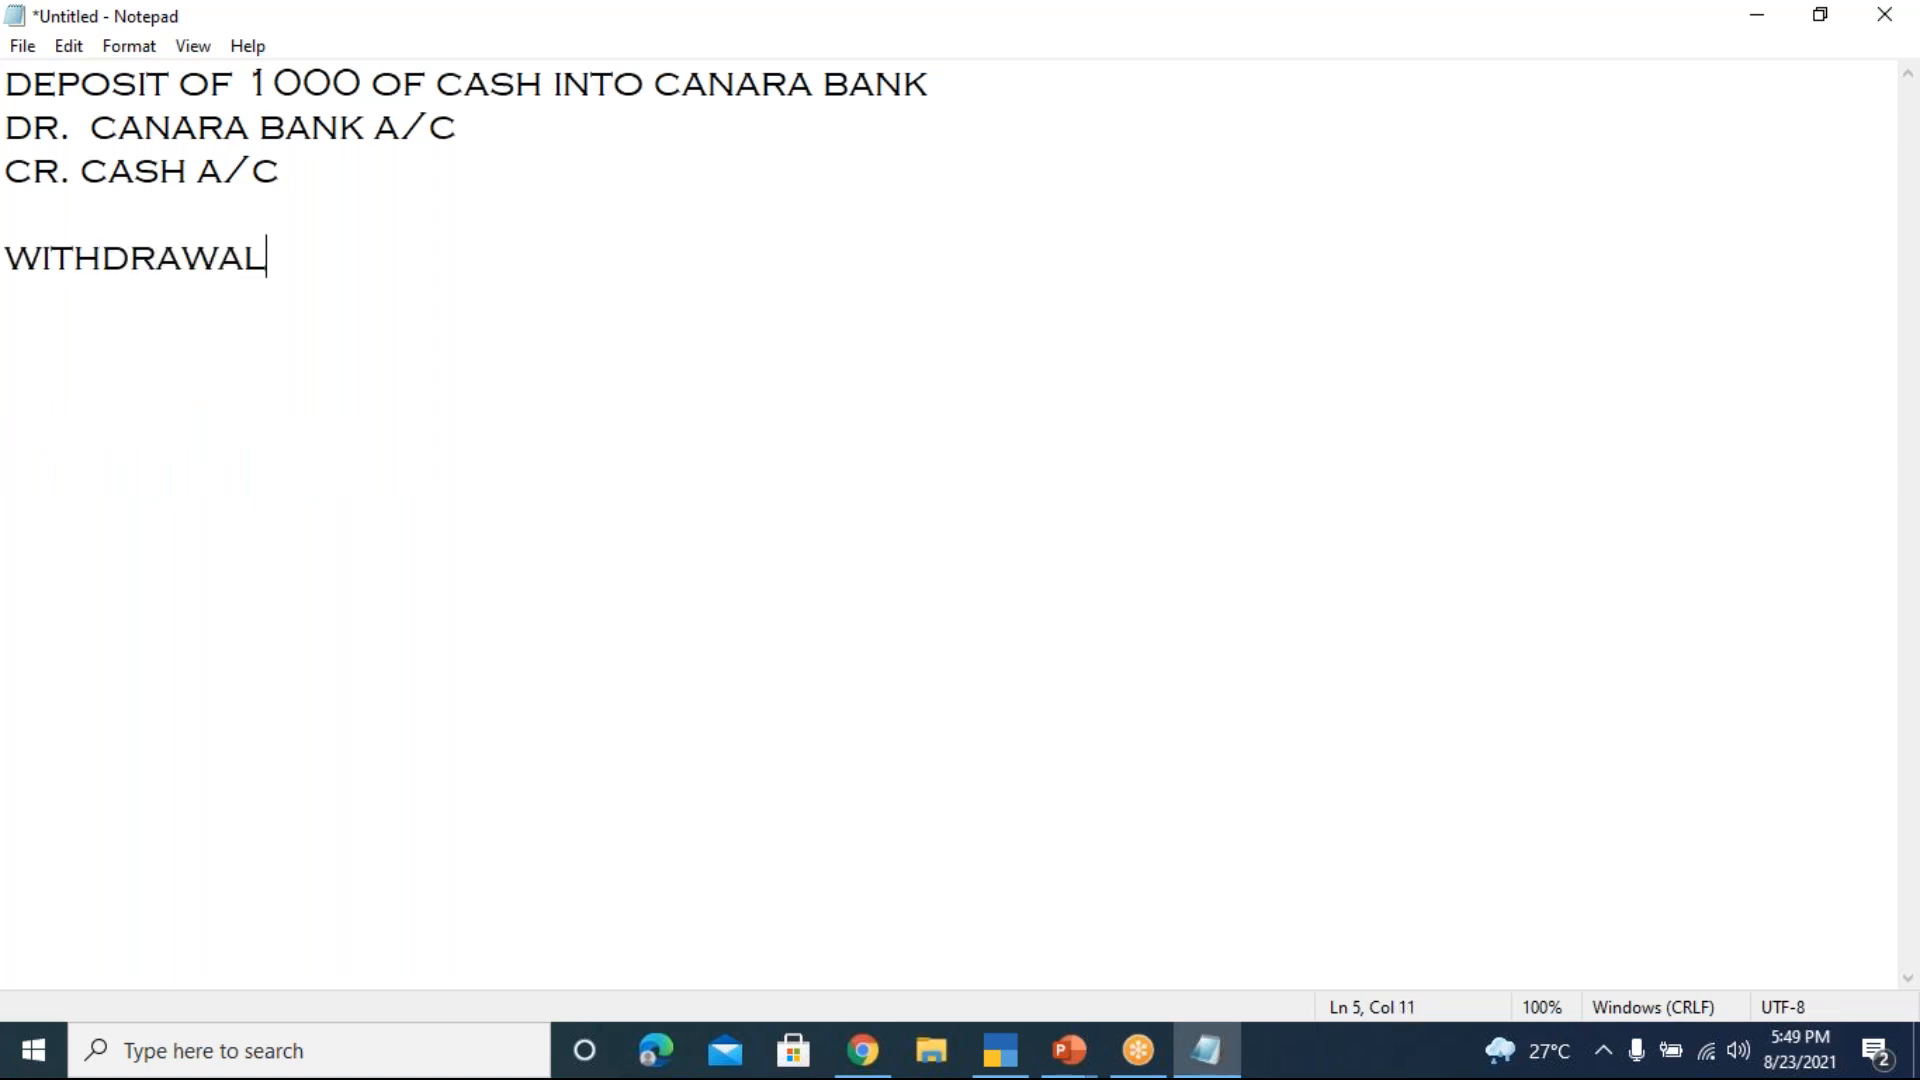
{"action": "key", "text": "Return"}
{"action": "type", "text": "CR."}
{"action": "key", "text": "Return"}
{"action": "type", "text": "DR."}
{"action": "key", "text": "Return"}
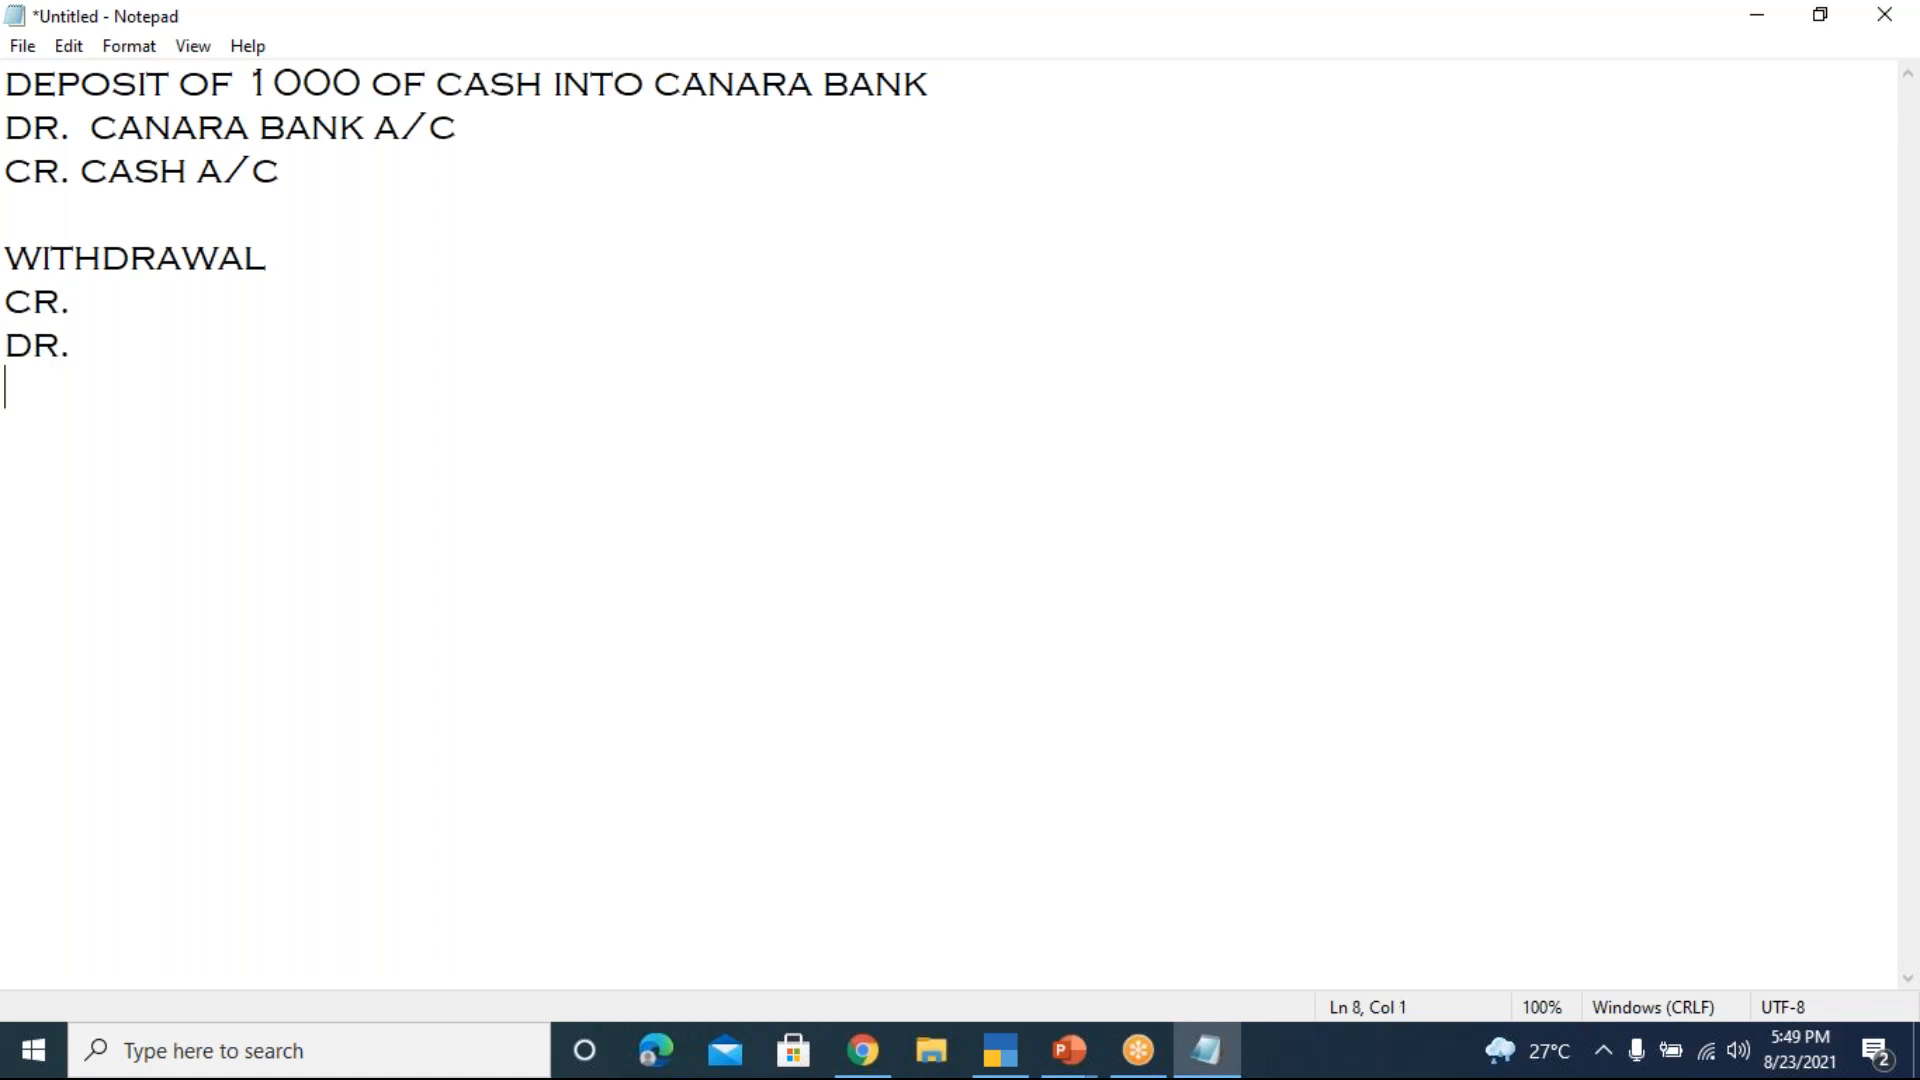
{"action": "key", "text": "BackSpace"}
Complete the withdrawal entry with HDFC BANK A/C as credit and CASH A/C as debit, and highlight the whole example
{"action": "left_click", "coordinate": [111, 302]}
{"action": "type", "text": "HDFC BANK A/C"}
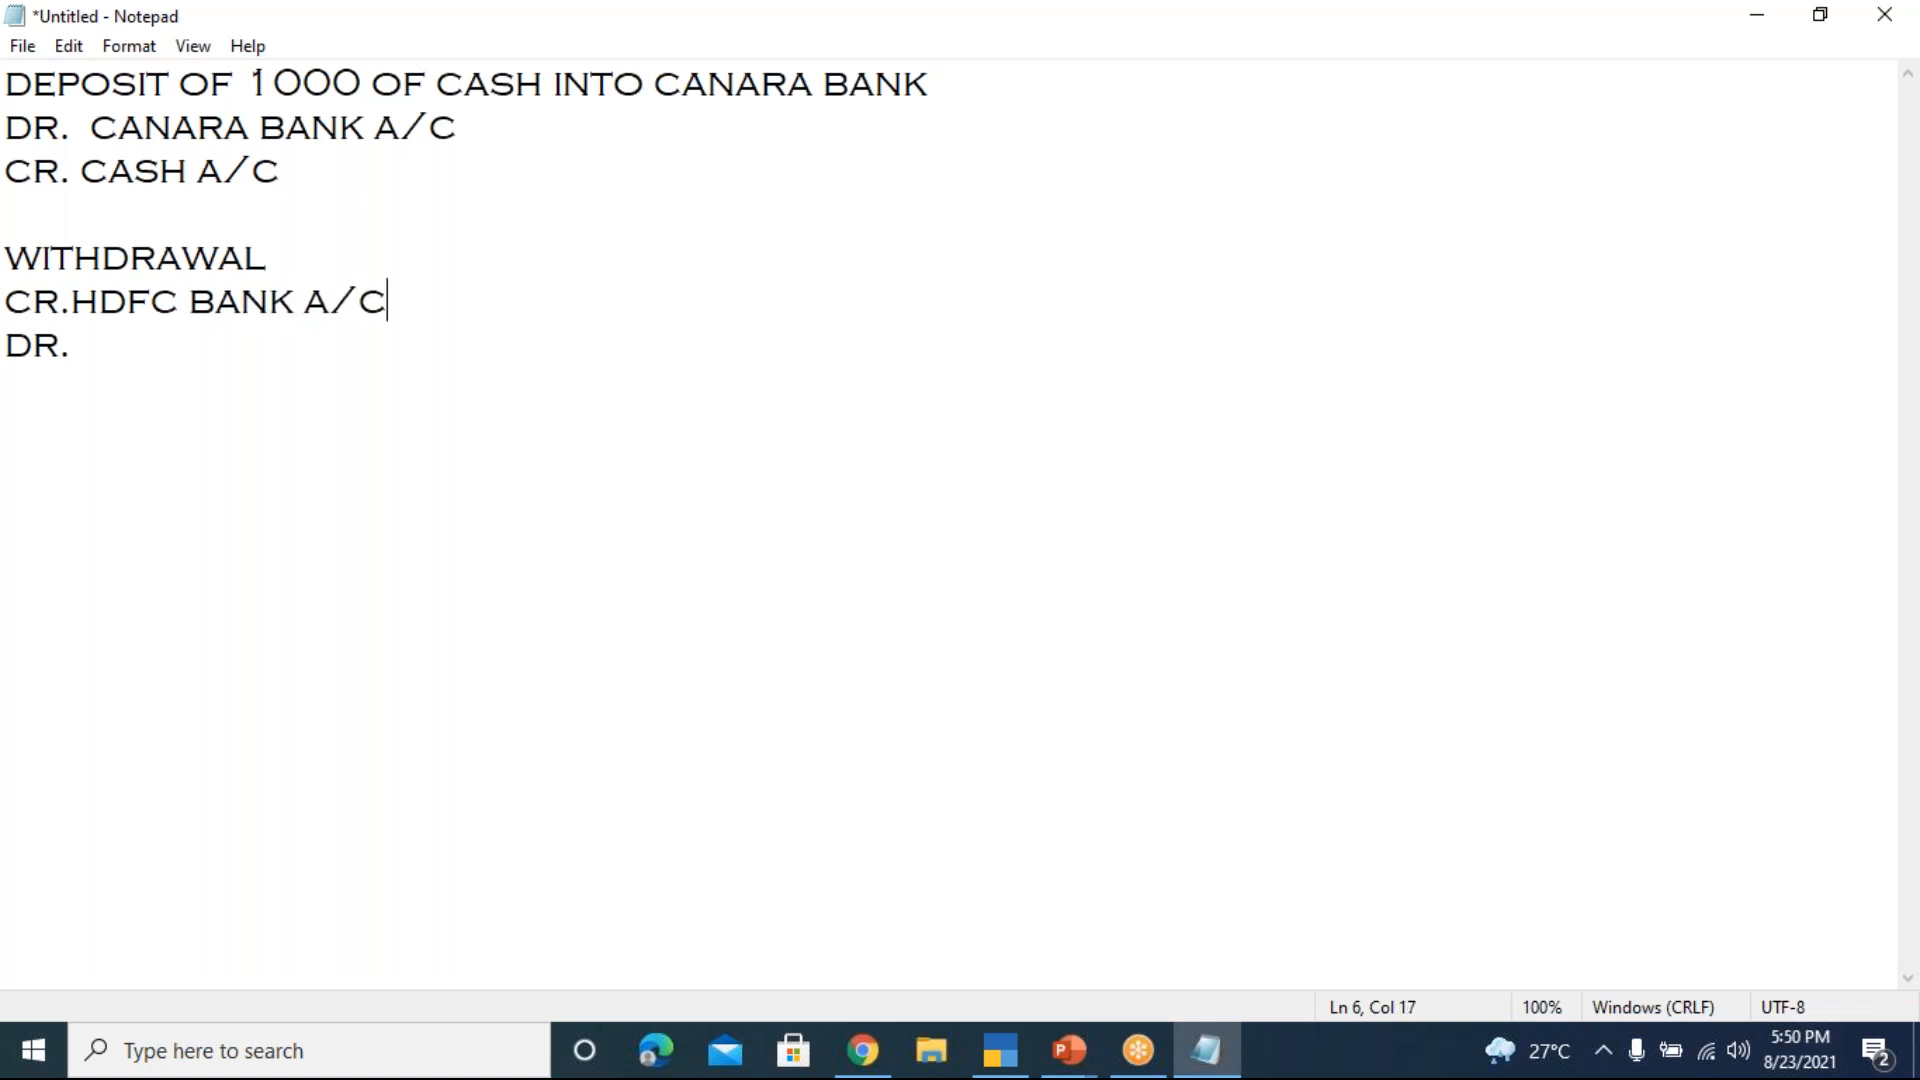
{"action": "left_click", "coordinate": [86, 341]}
{"action": "type", "text": "CASH A/C"}
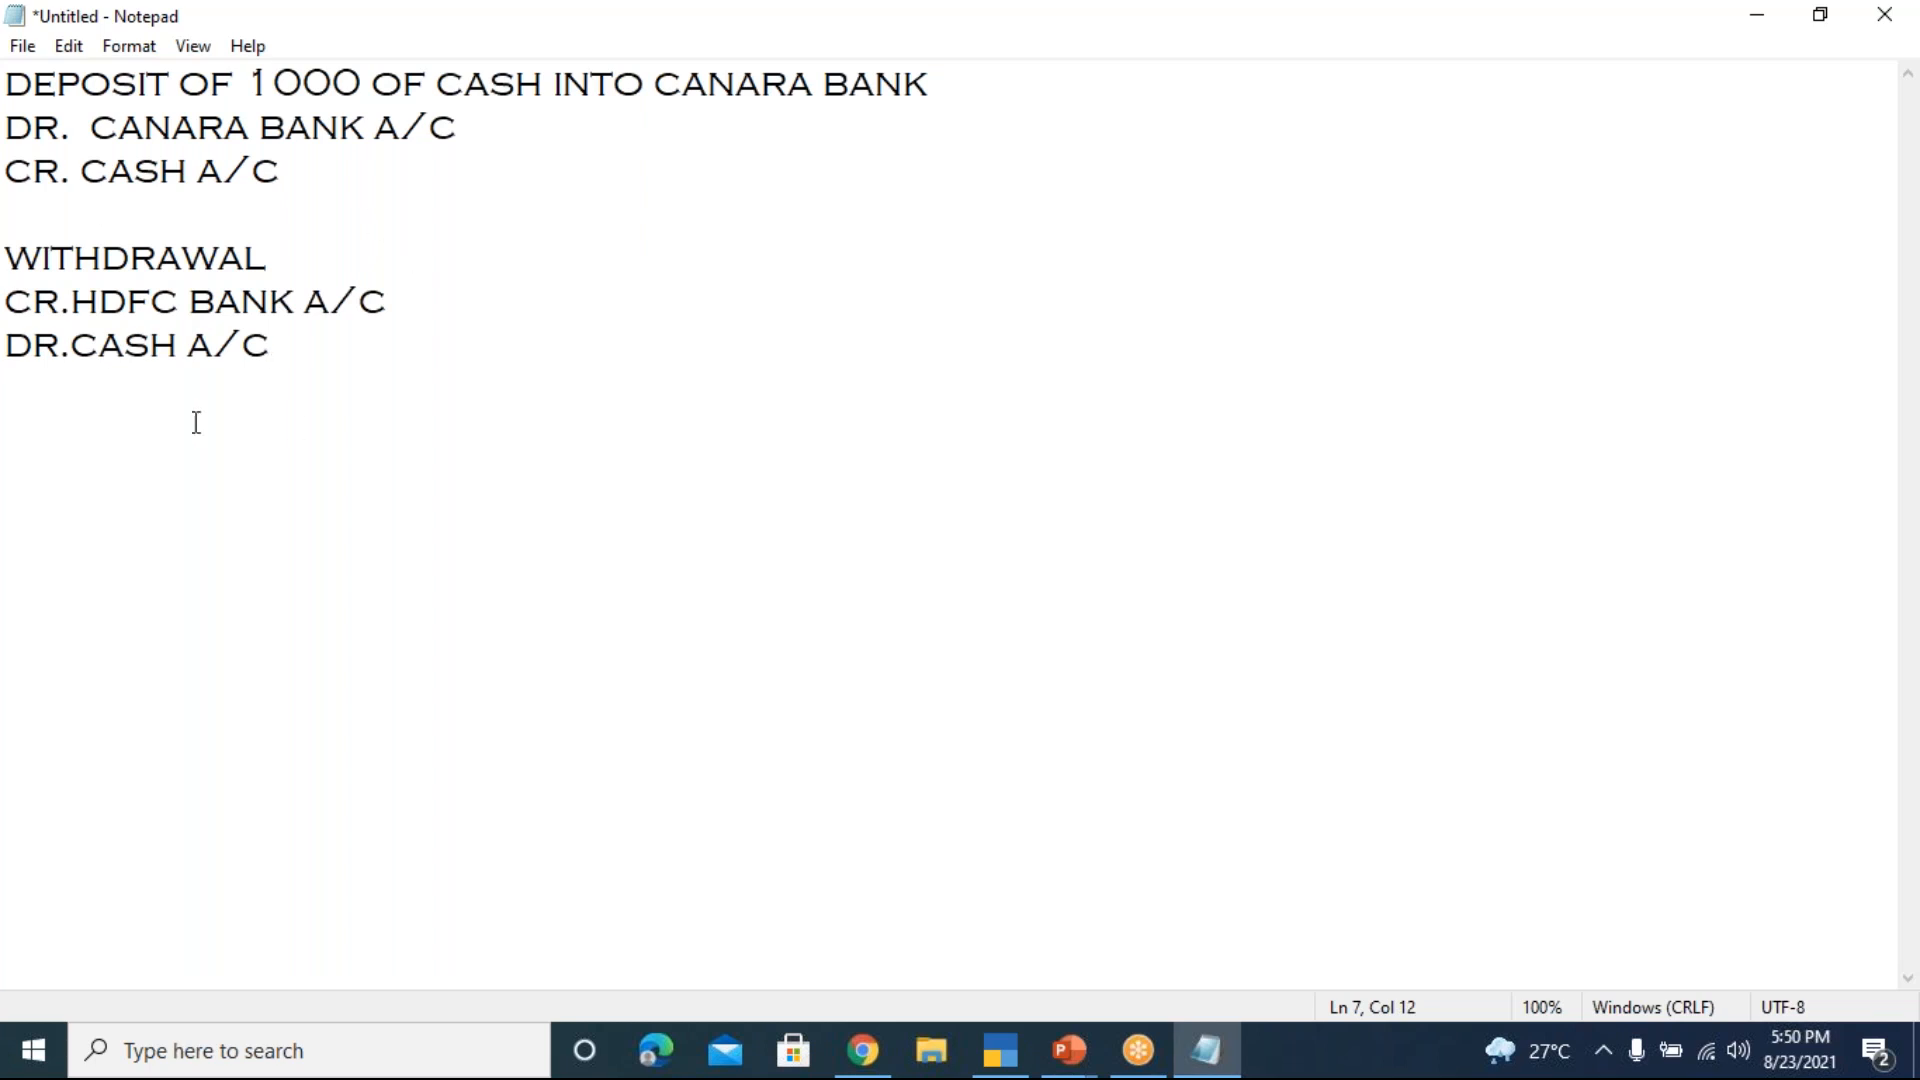
{"action": "left_click", "coordinate": [12, 250]}
{"action": "left_click_drag", "start_coordinate": [14, 250], "coordinate": [334, 359]}
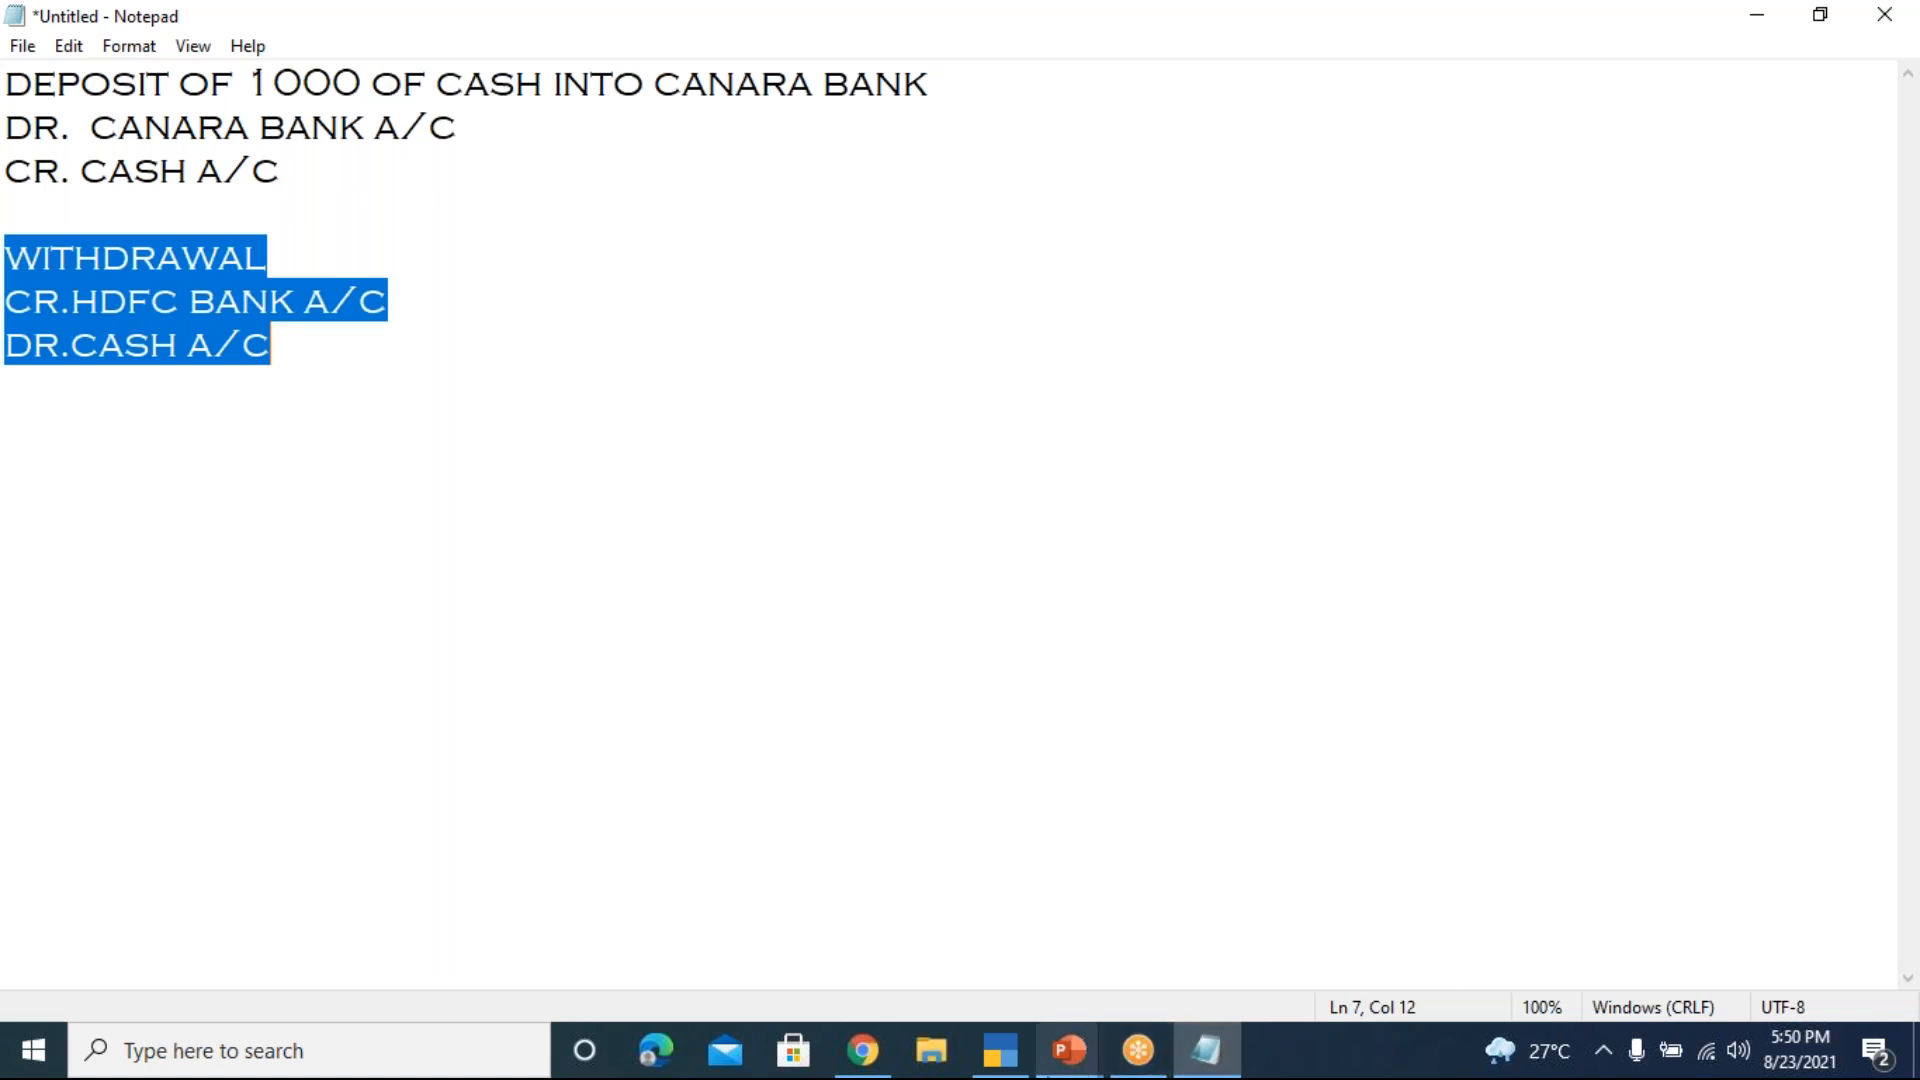
Switch to TallyPrime and credit Hdfc Bank A/c with 3,000 in the new contra voucher
{"action": "left_click", "coordinate": [1000, 1050]}
{"action": "mouse_move", "coordinate": [1138, 1050]}
{"action": "key", "text": "Down"}
{"action": "key", "text": "Return"}
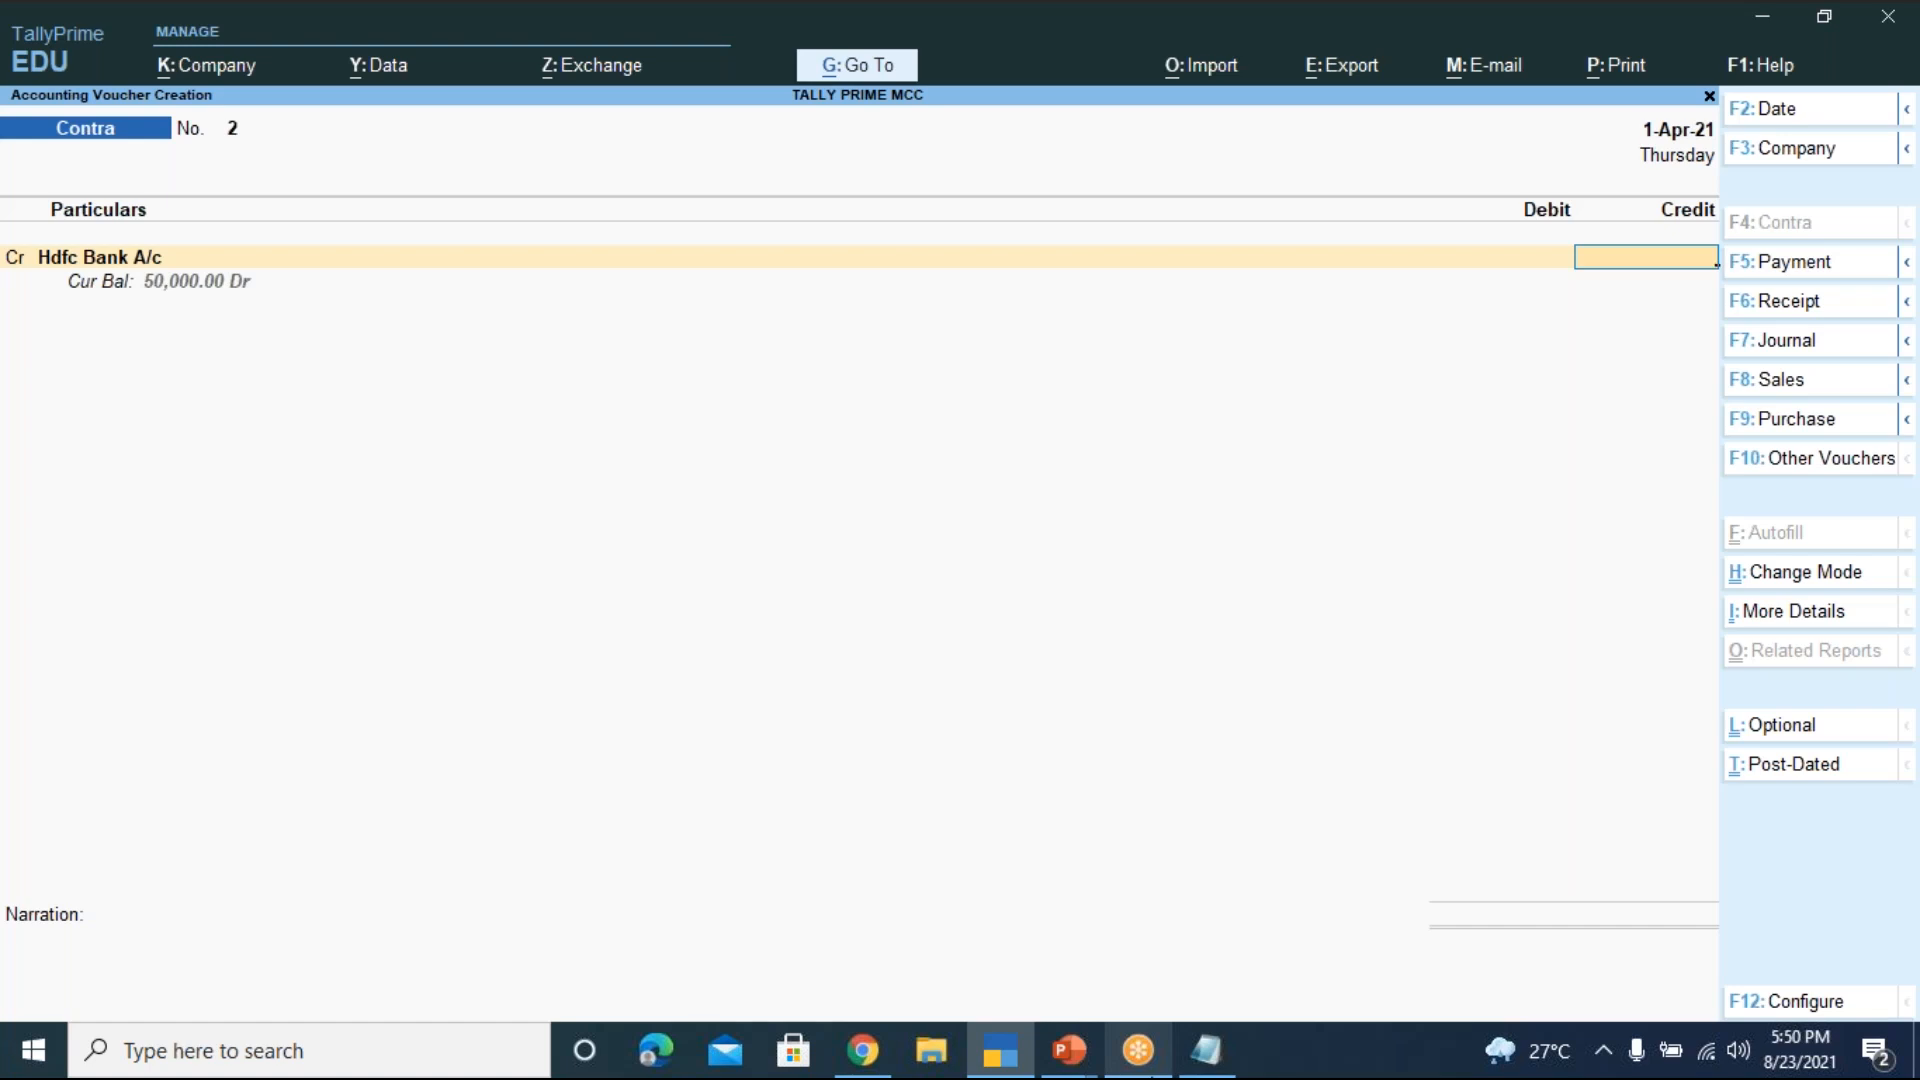
{"action": "type", "text": "3000"}
{"action": "key", "text": "Return"}
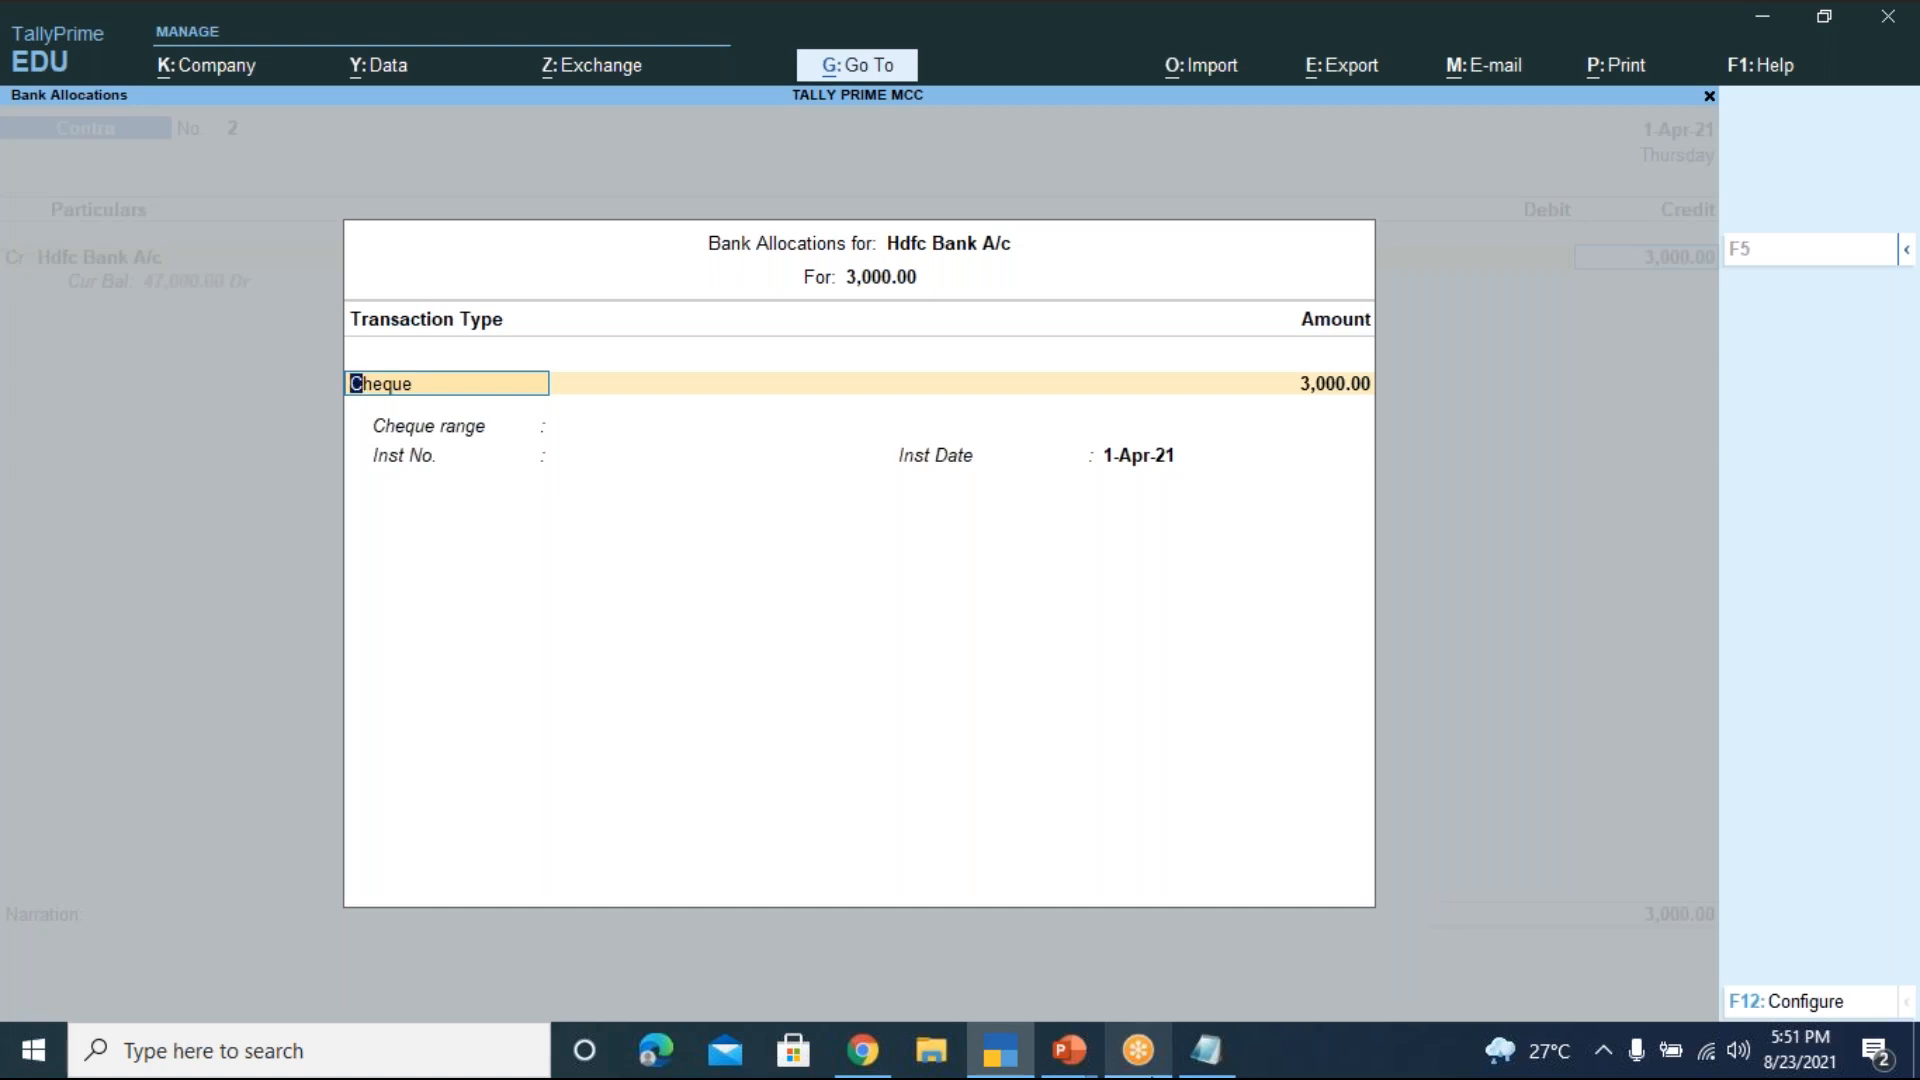
Allocate the 3,000 Hdfc Bank withdrawal as a cheque with range Not Applicable, instrument number 456789 and date 1-Apr-21
{"action": "key", "text": "Return"}
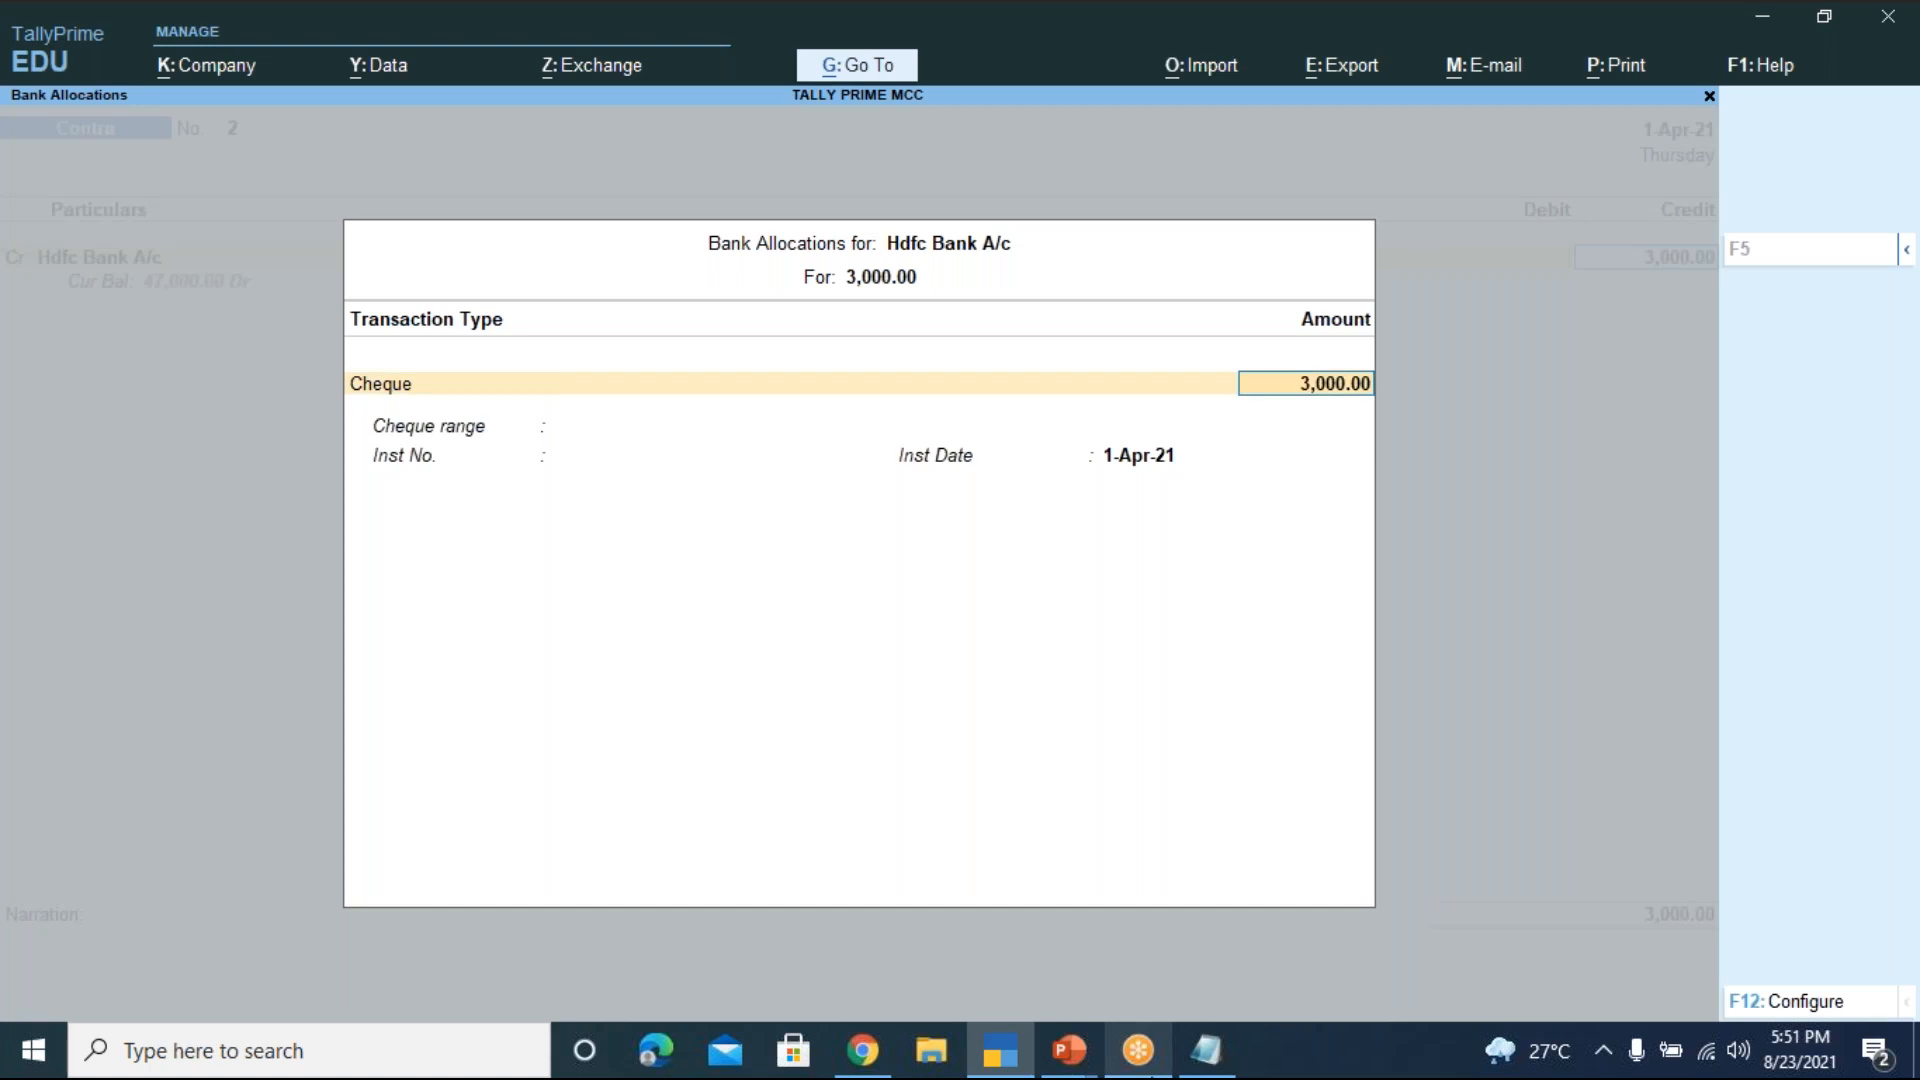
{"action": "key", "text": "Return"}
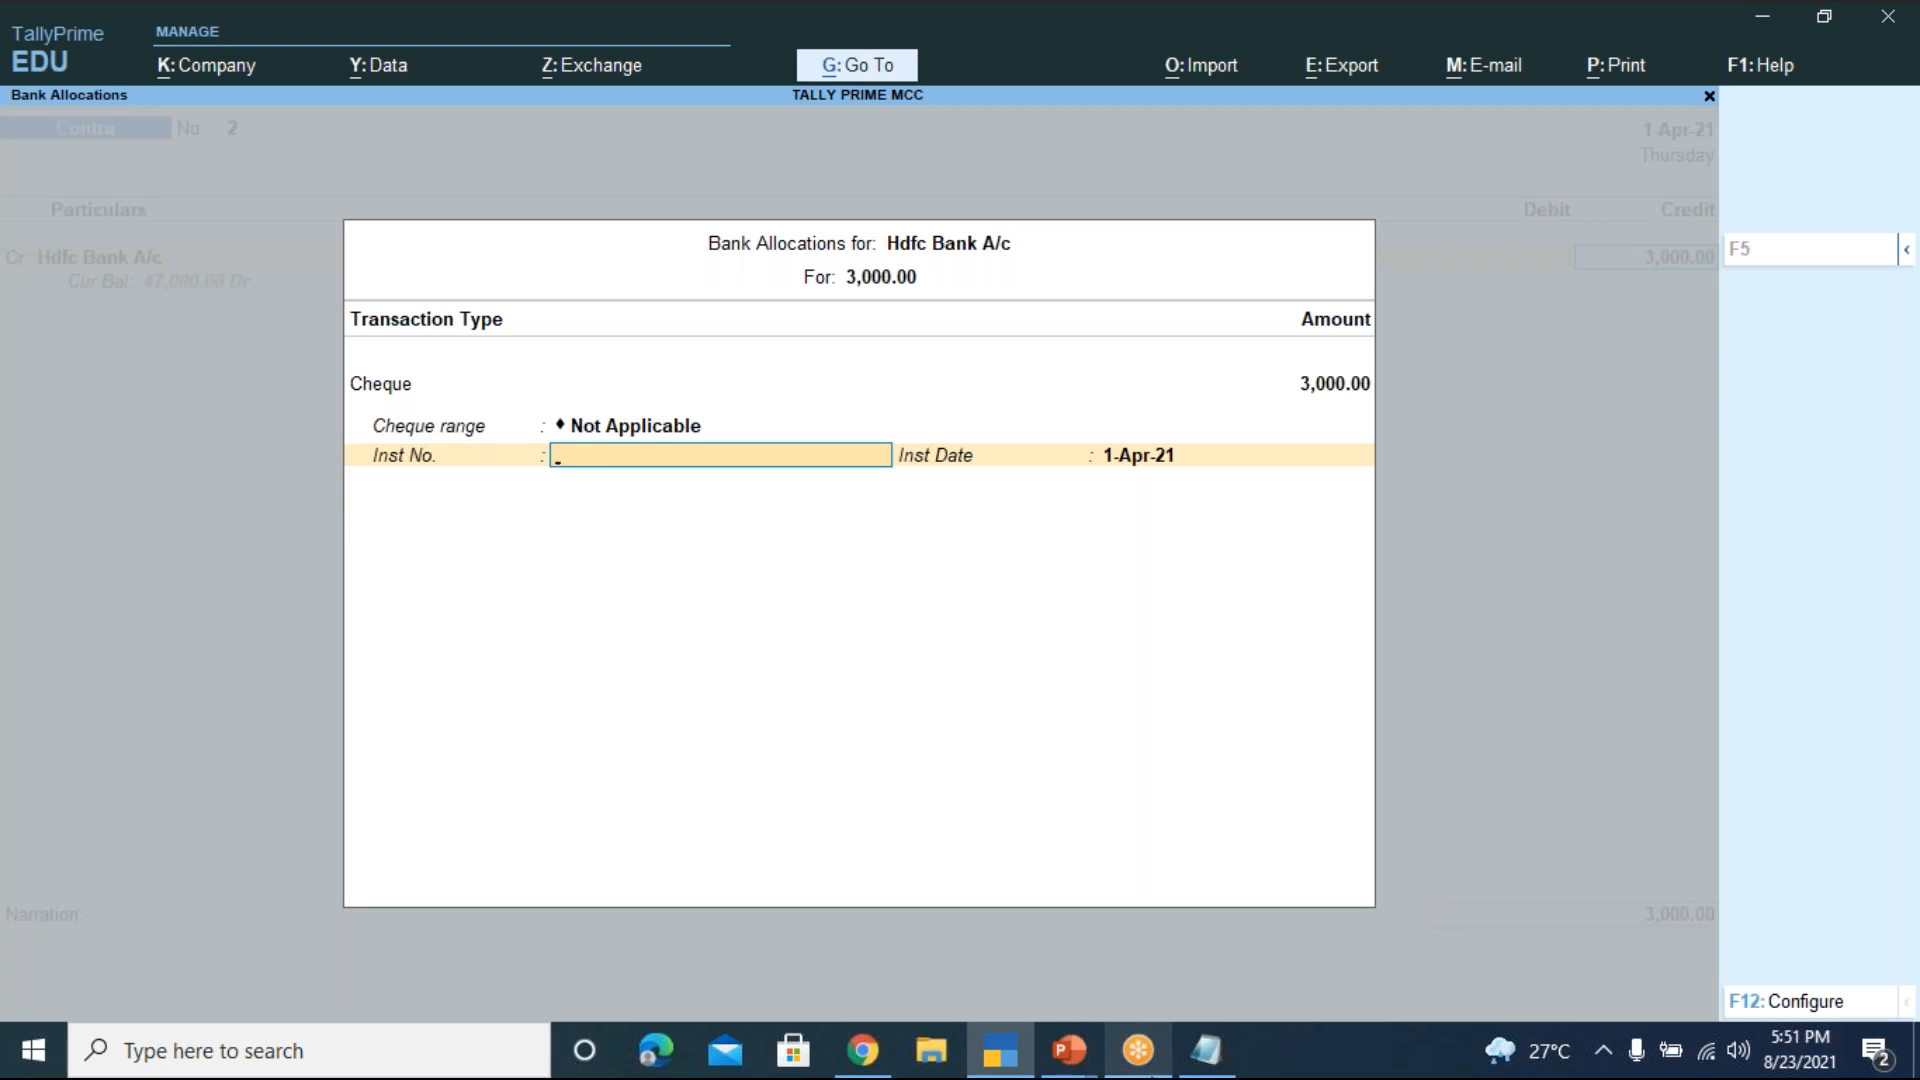
{"action": "type", "text": "456789"}
{"action": "key", "text": "Return"}
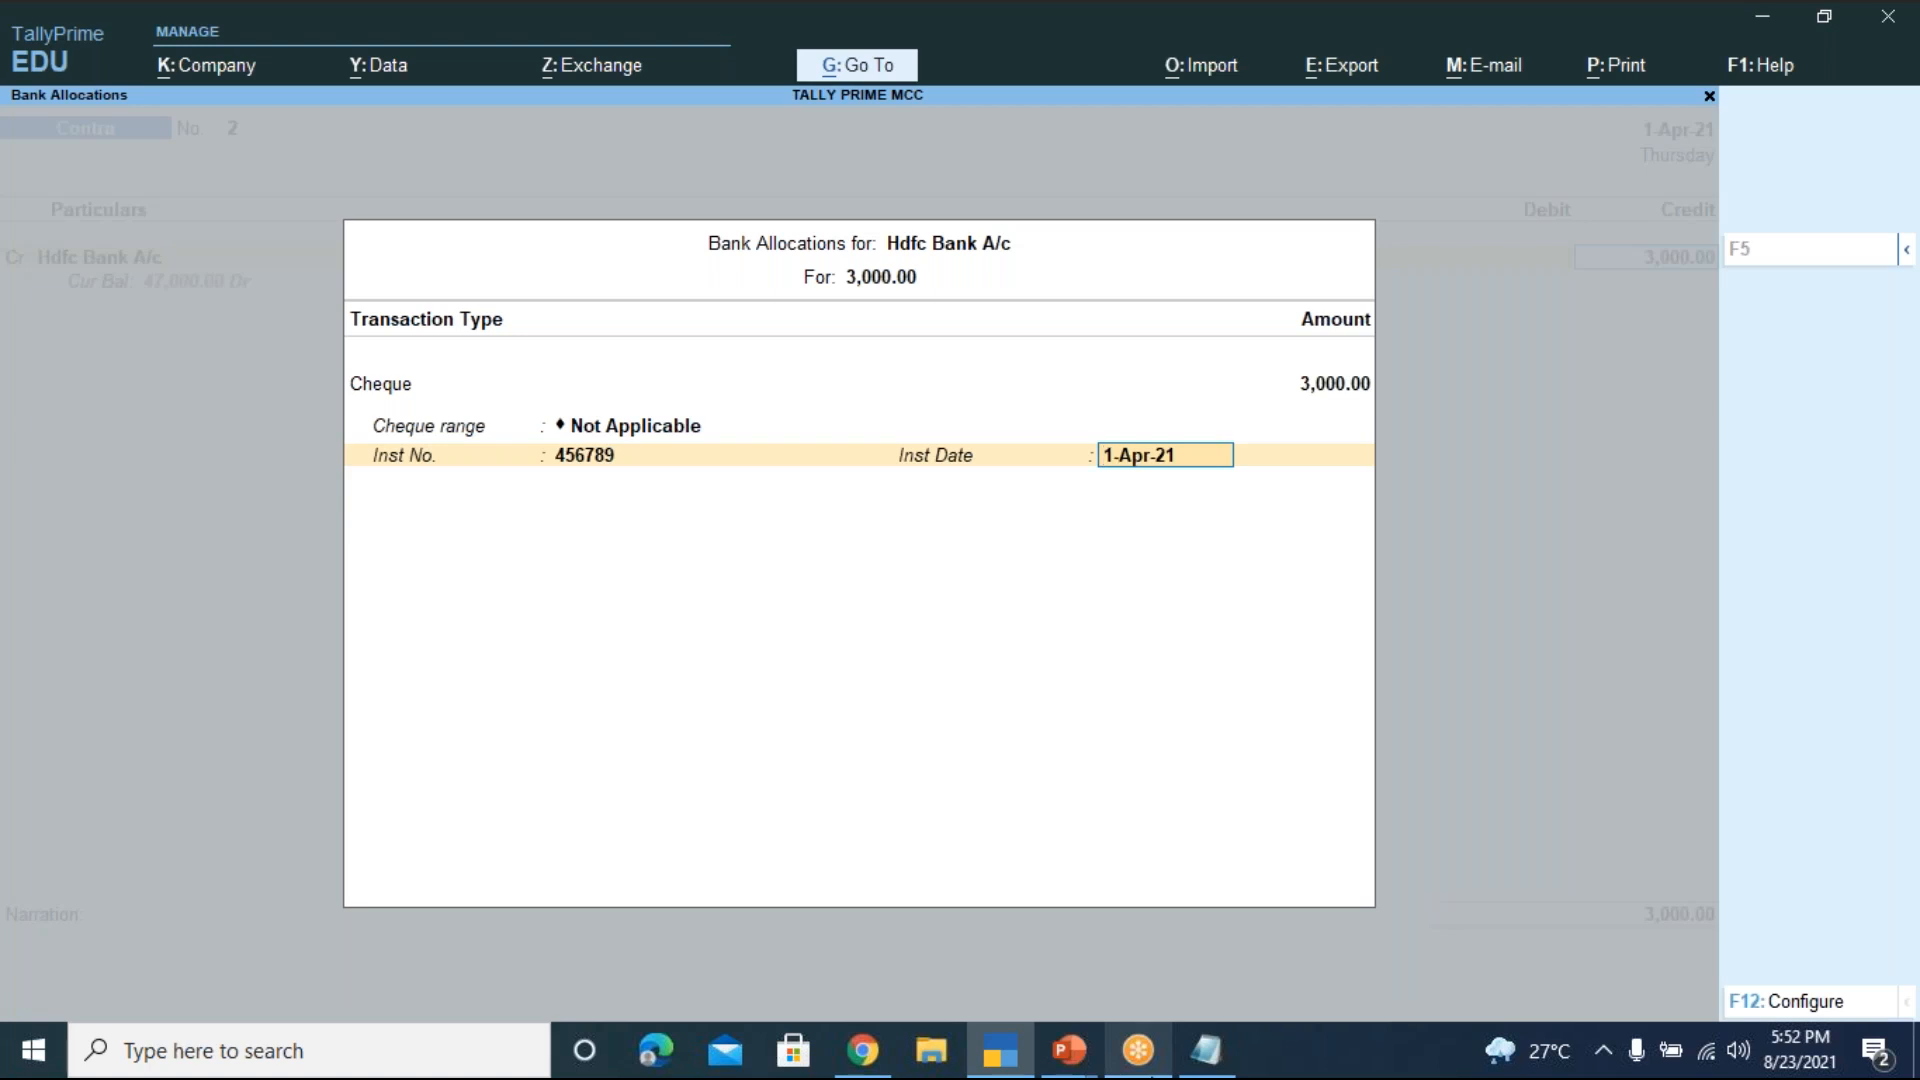
{"action": "key", "text": "Return"}
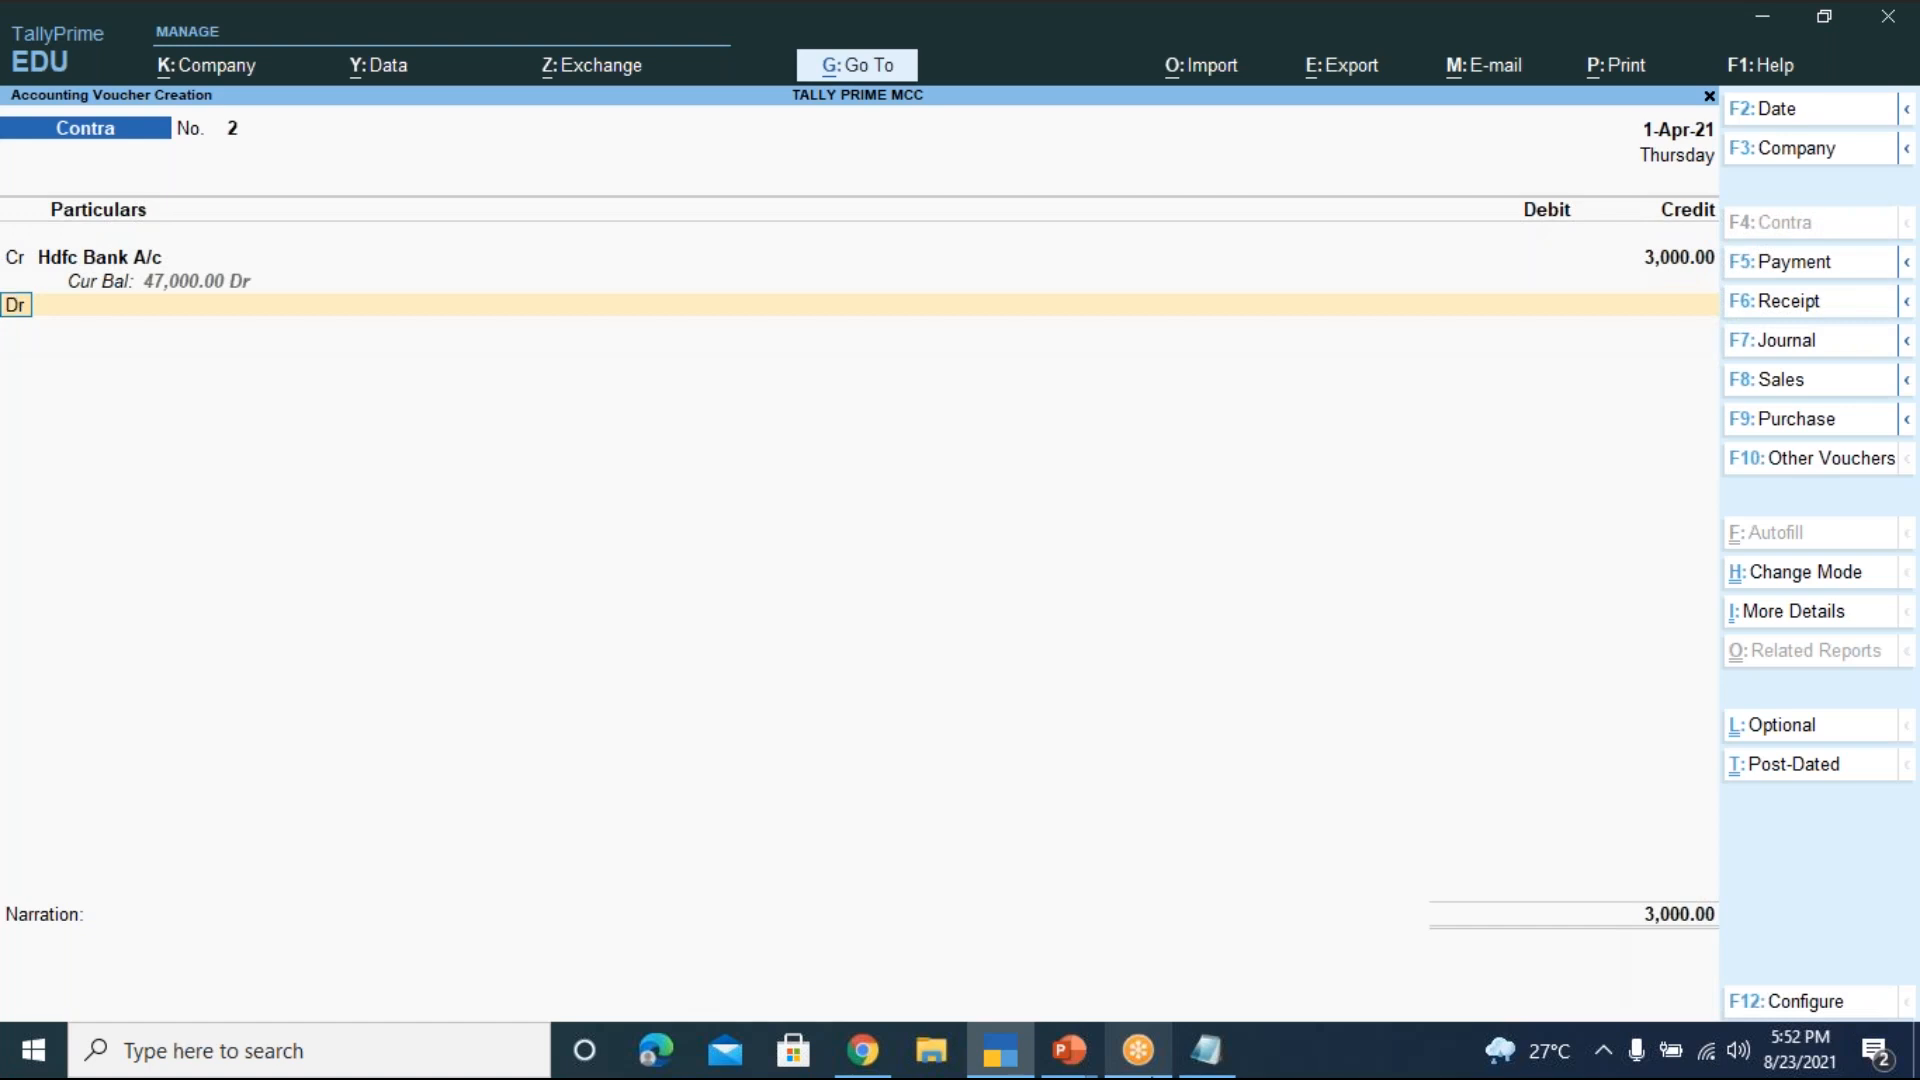
Debit the Cash ledger with 3,000 as the second line of the contra voucher
{"action": "key", "text": "Return"}
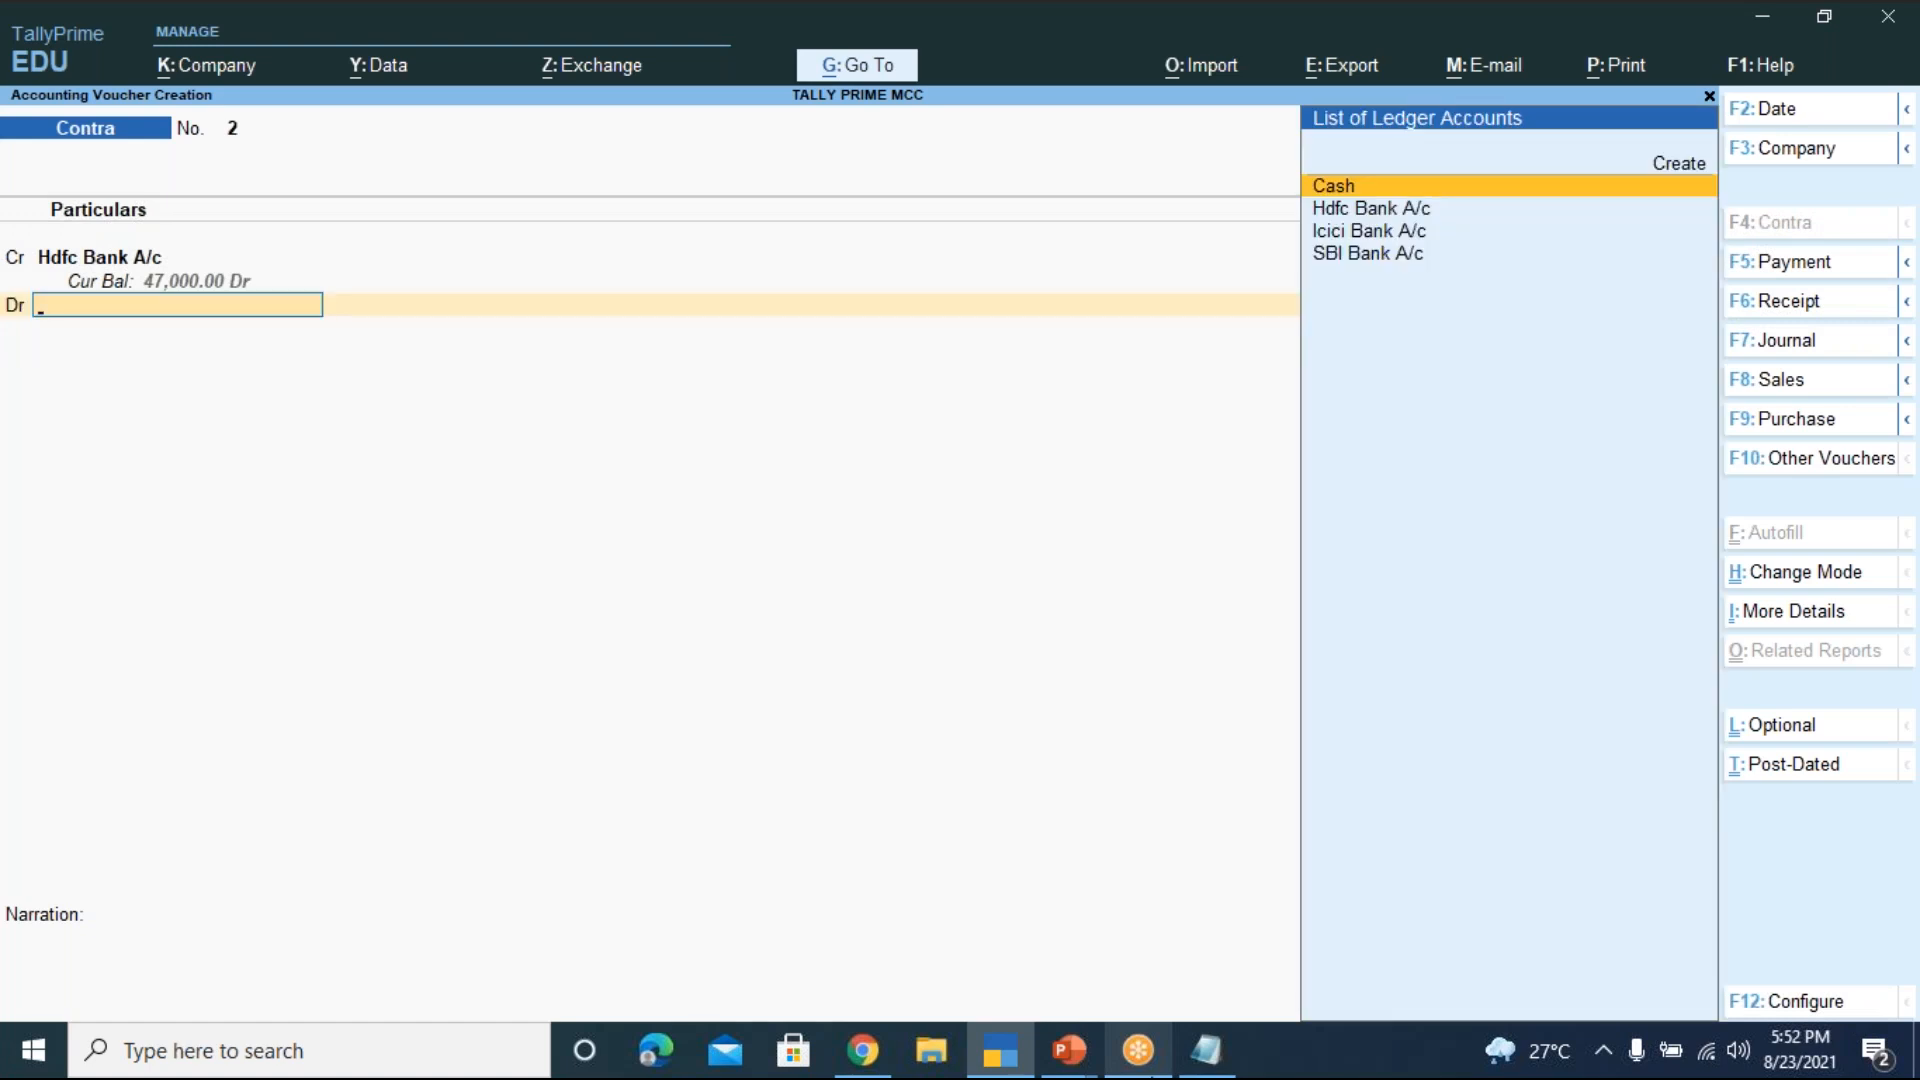
{"action": "key", "text": "Down"}
{"action": "key", "text": "Up"}
{"action": "key", "text": "Return"}
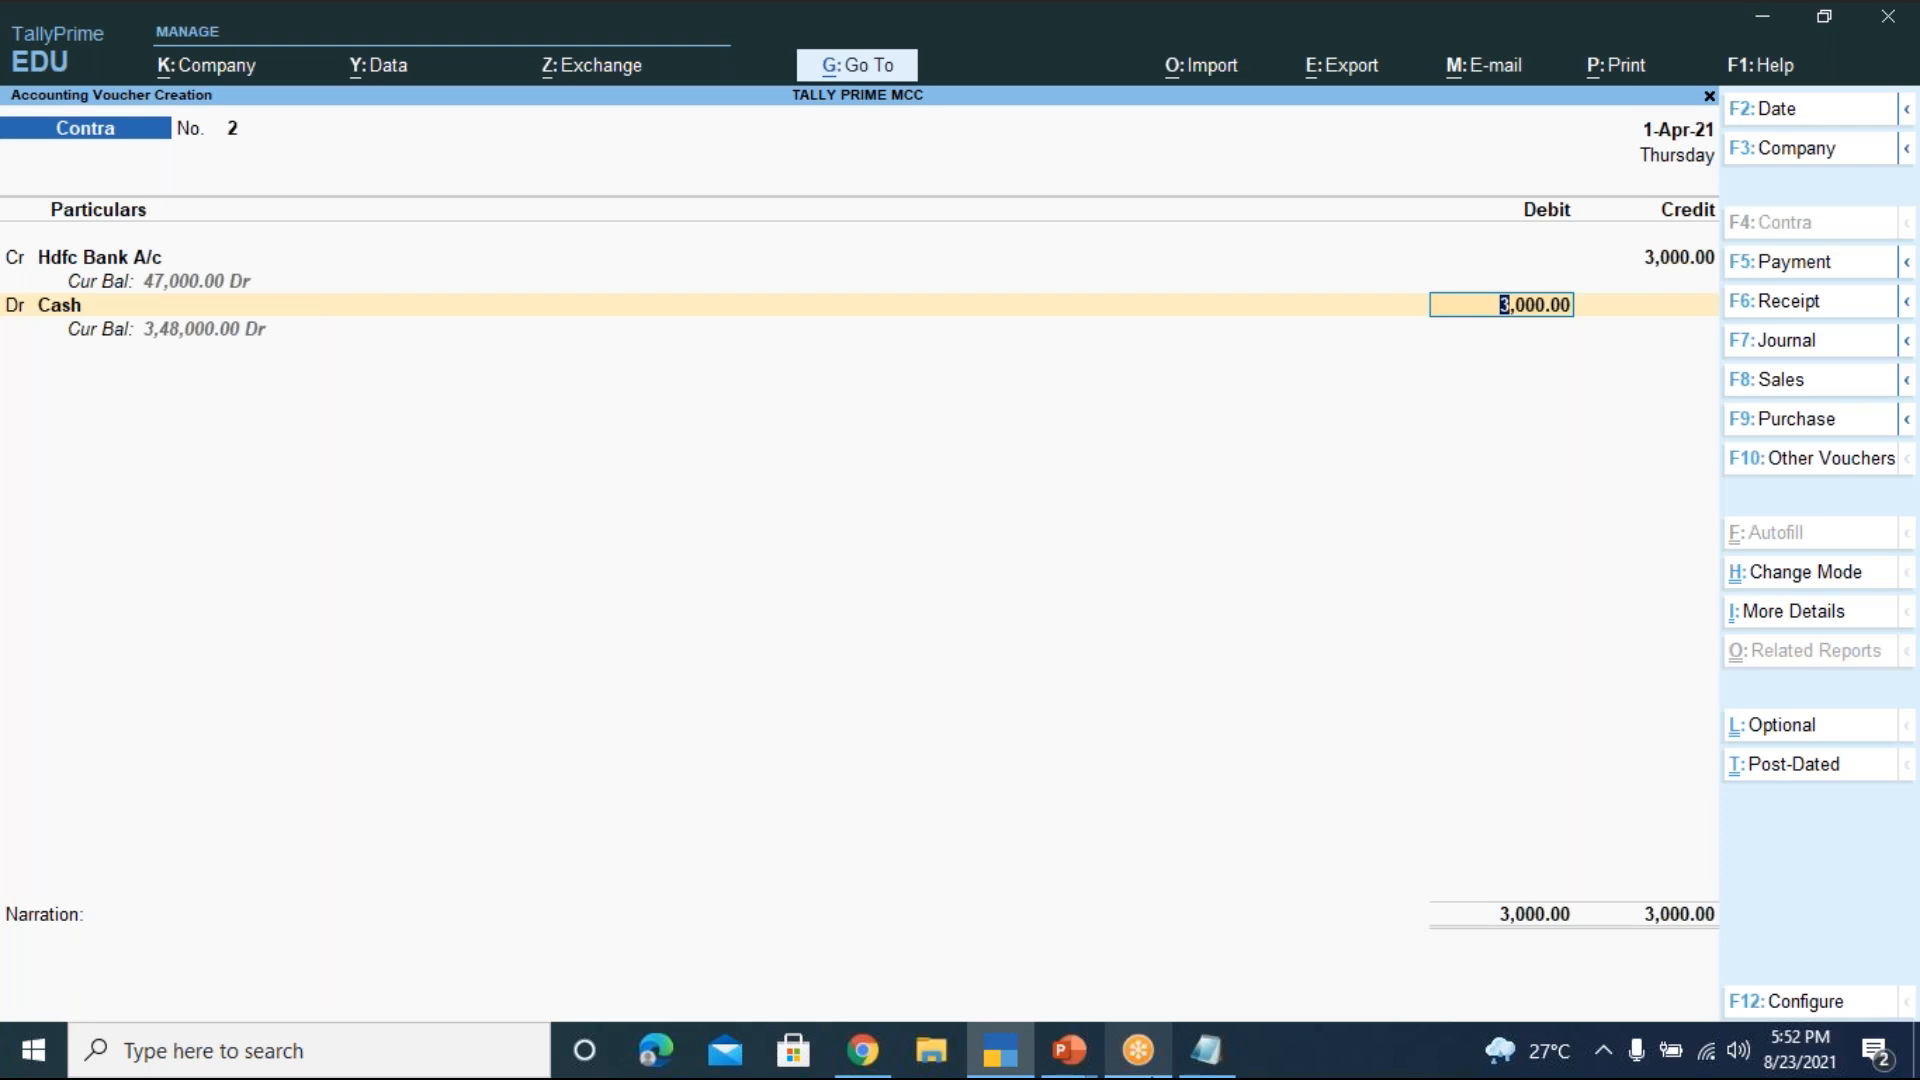
{"action": "key", "text": "Return"}
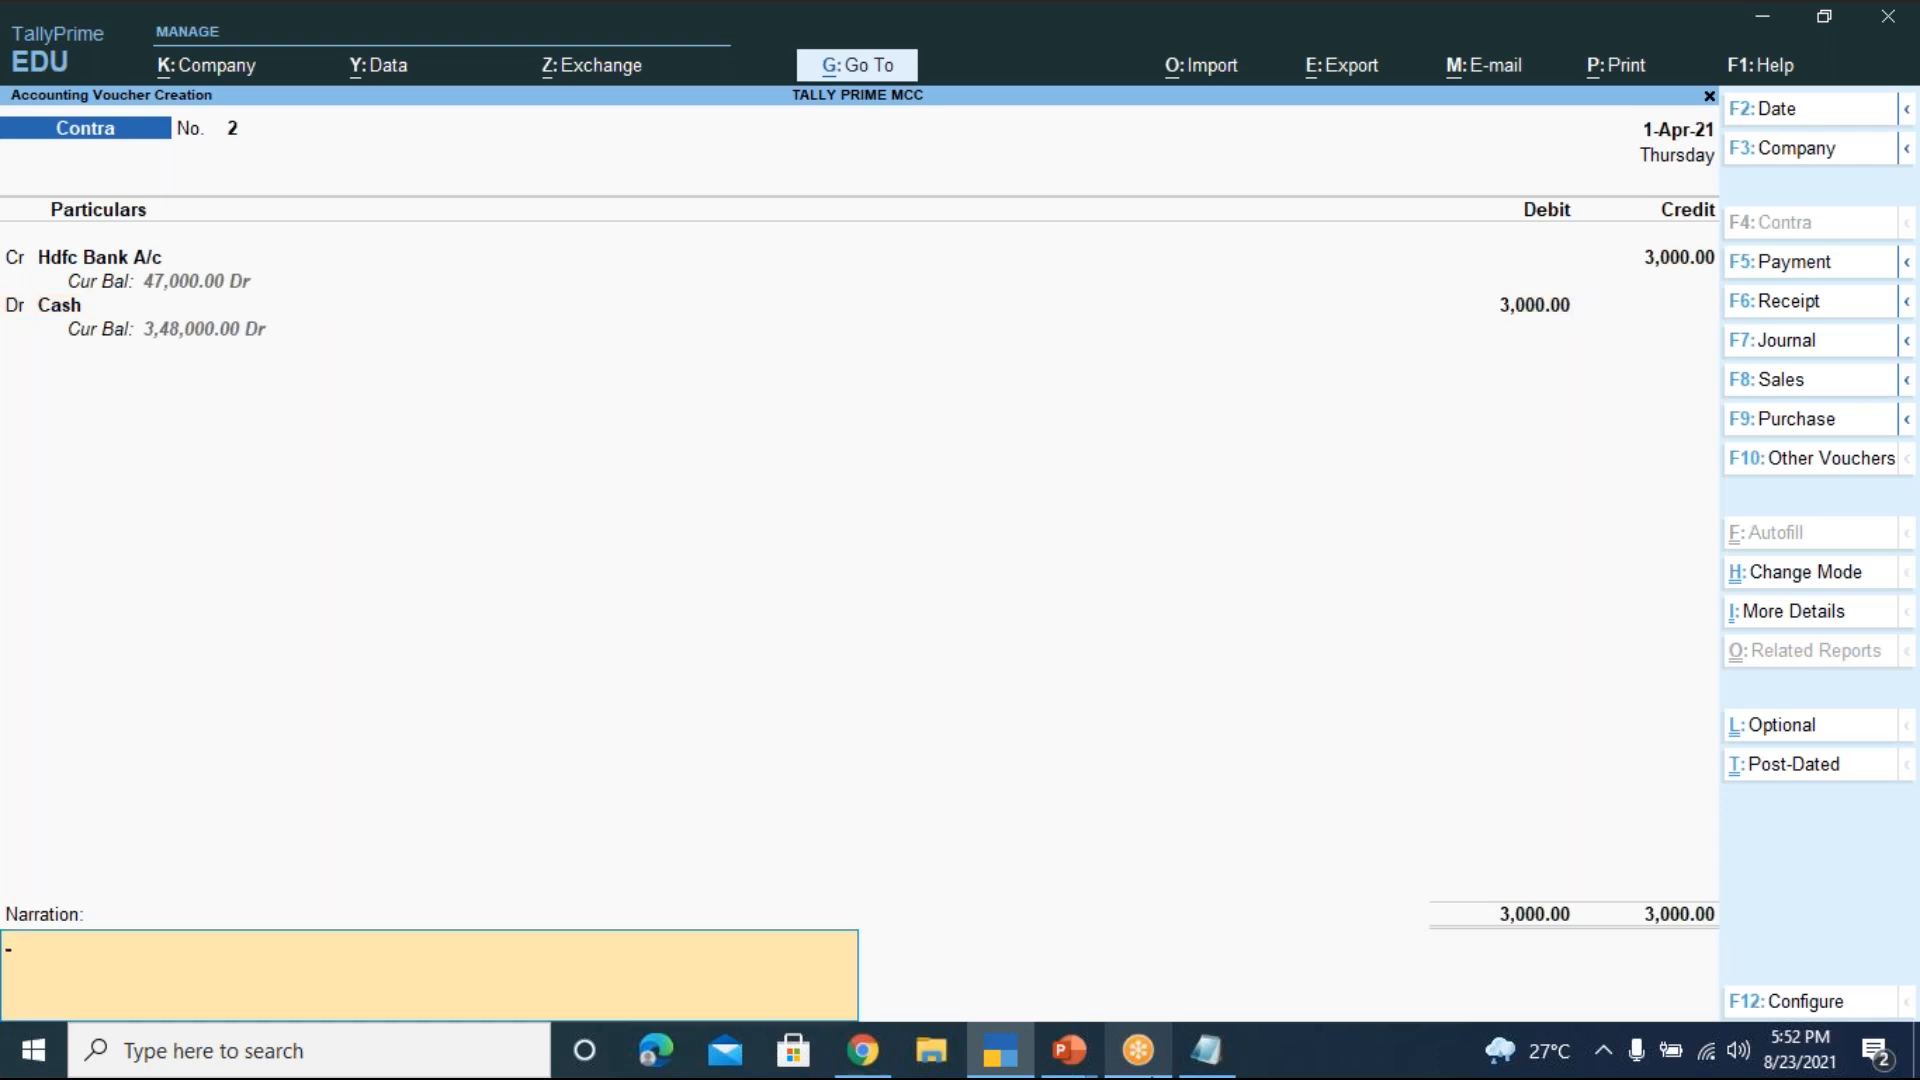
Enter the narration "being cash withdrawn from bank" and accept the contra voucher
{"action": "type", "text": "being cash withdra"}
{"action": "type", "text": "wm"}
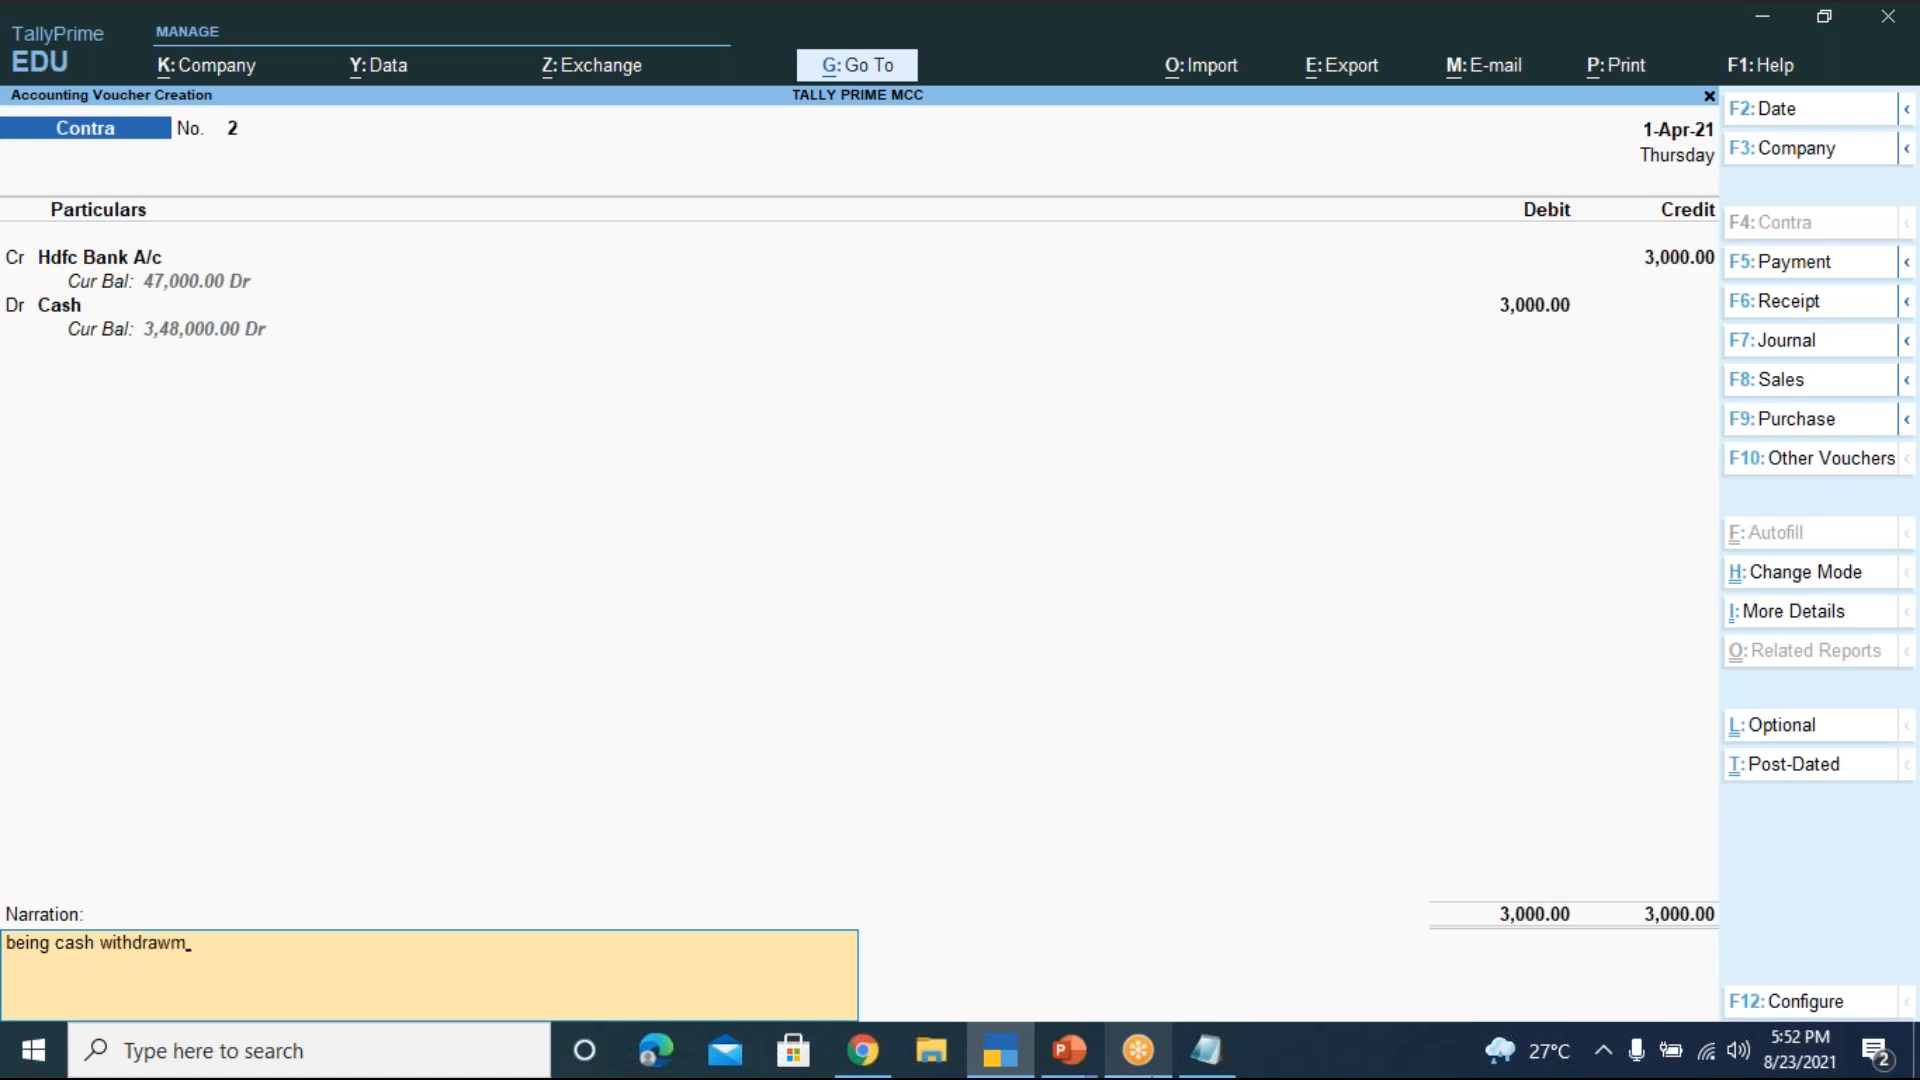
{"action": "key", "text": "BackSpace"}
{"action": "type", "text": "n from bank"}
{"action": "key", "text": "Return"}
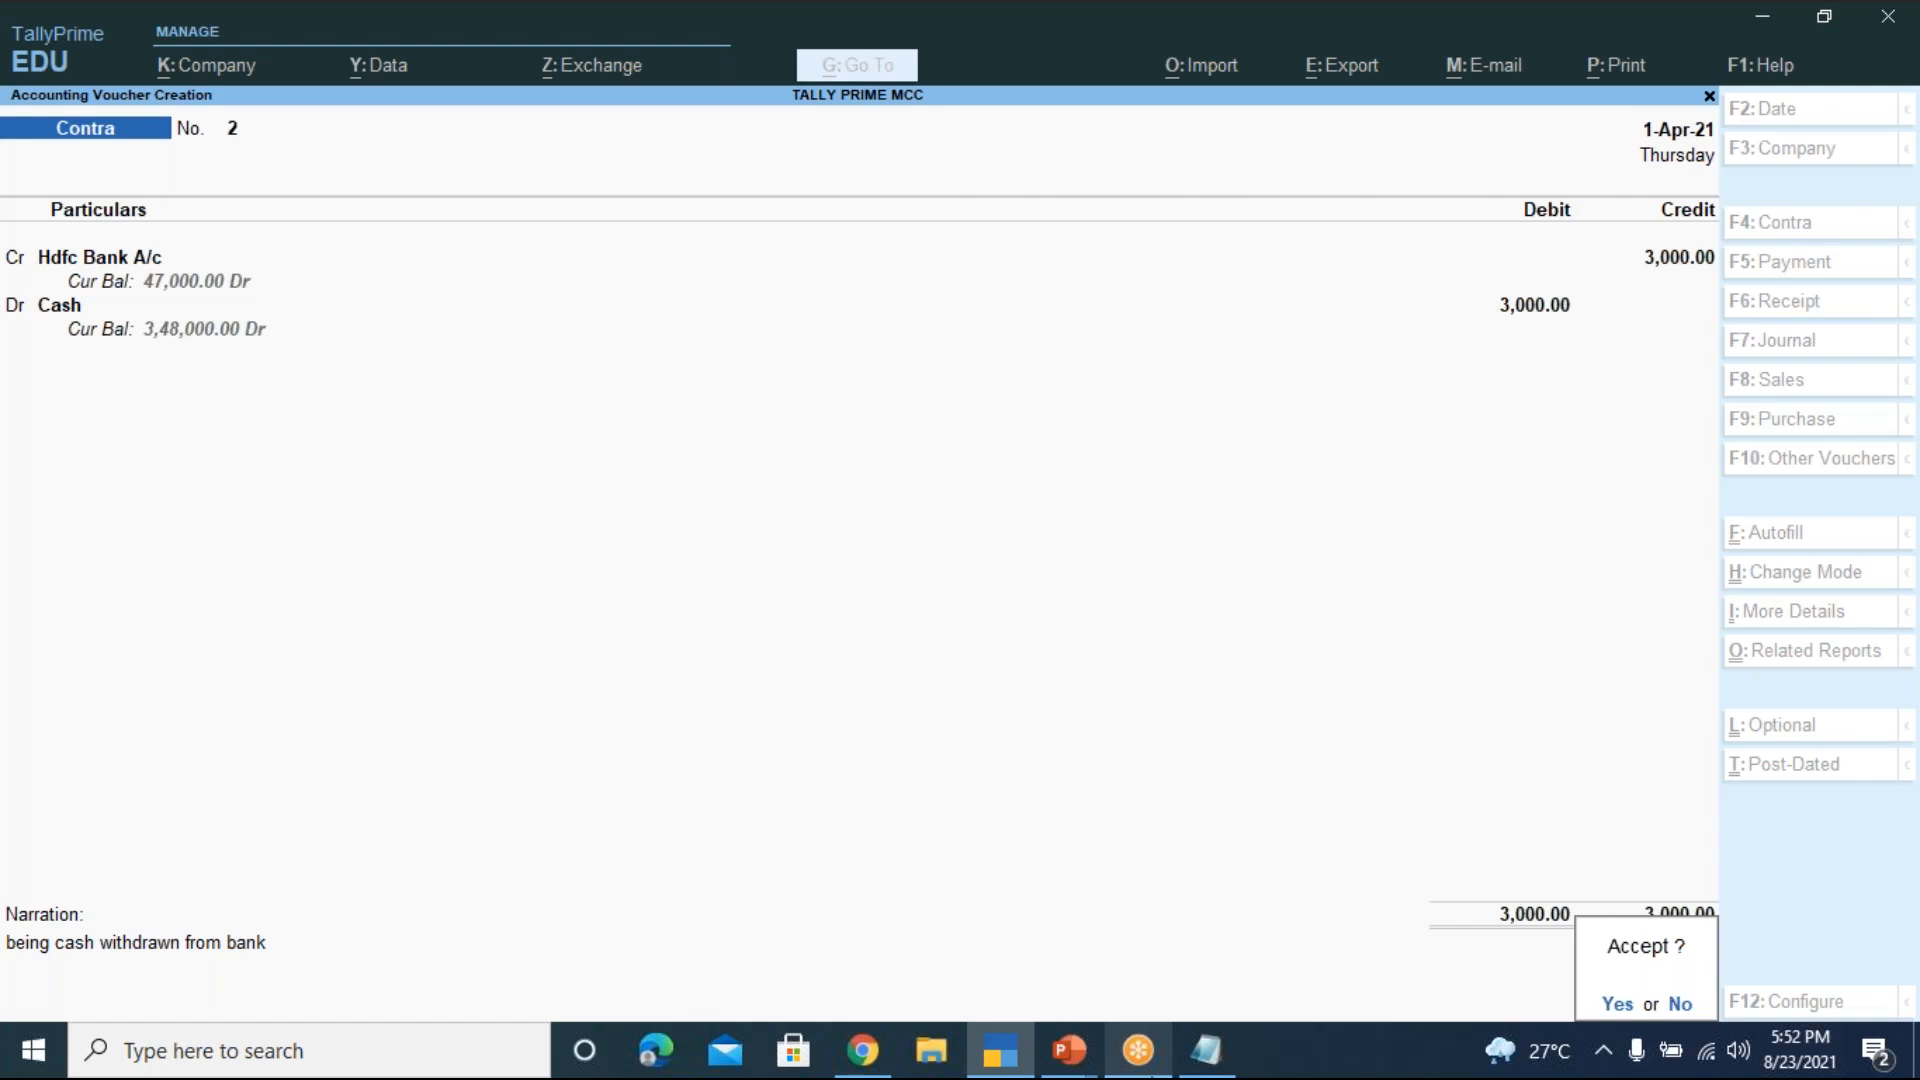
{"action": "key", "text": "Return"}
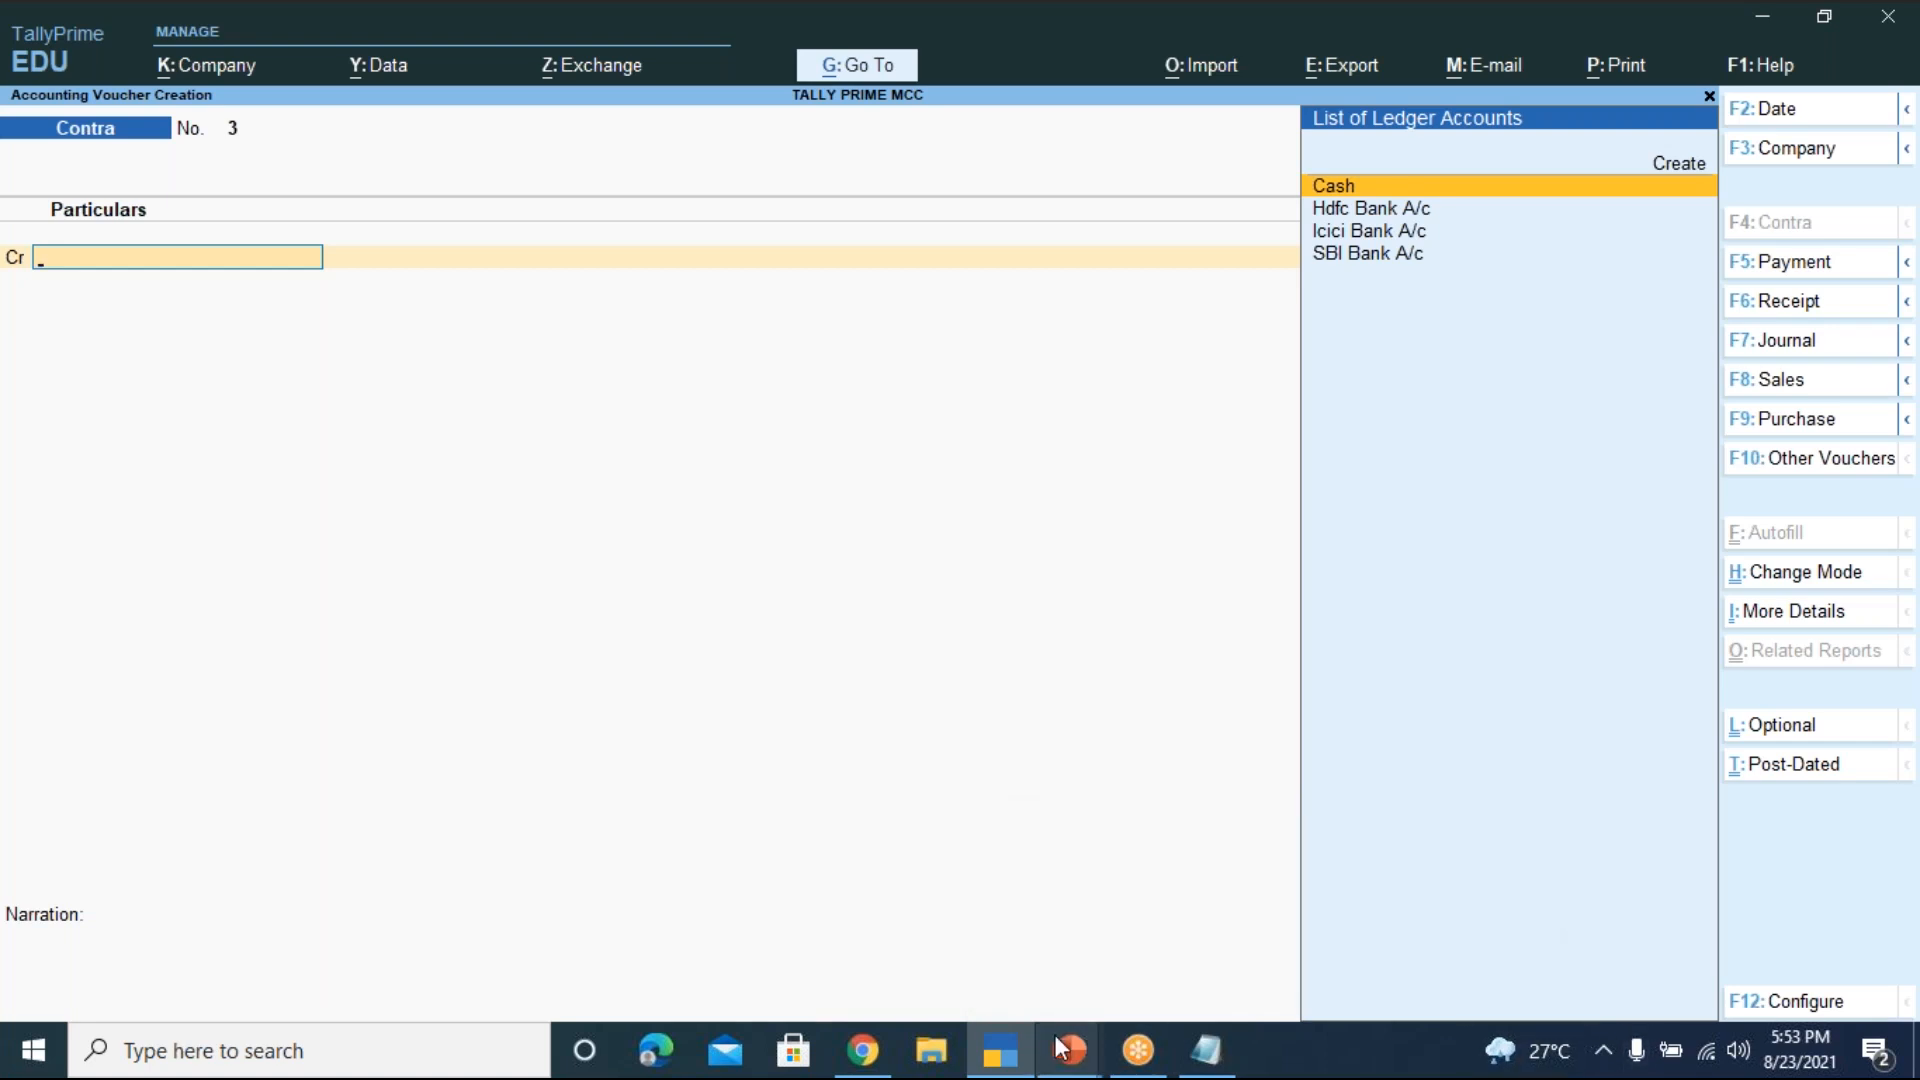
Switch to the Tally Prime-LEVEL 1 presentation in PowerPoint and present the contra voucher exercises slide to read the next transaction
{"action": "mouse_move", "coordinate": [1064, 1042]}
{"action": "left_click", "coordinate": [1013, 1008]}
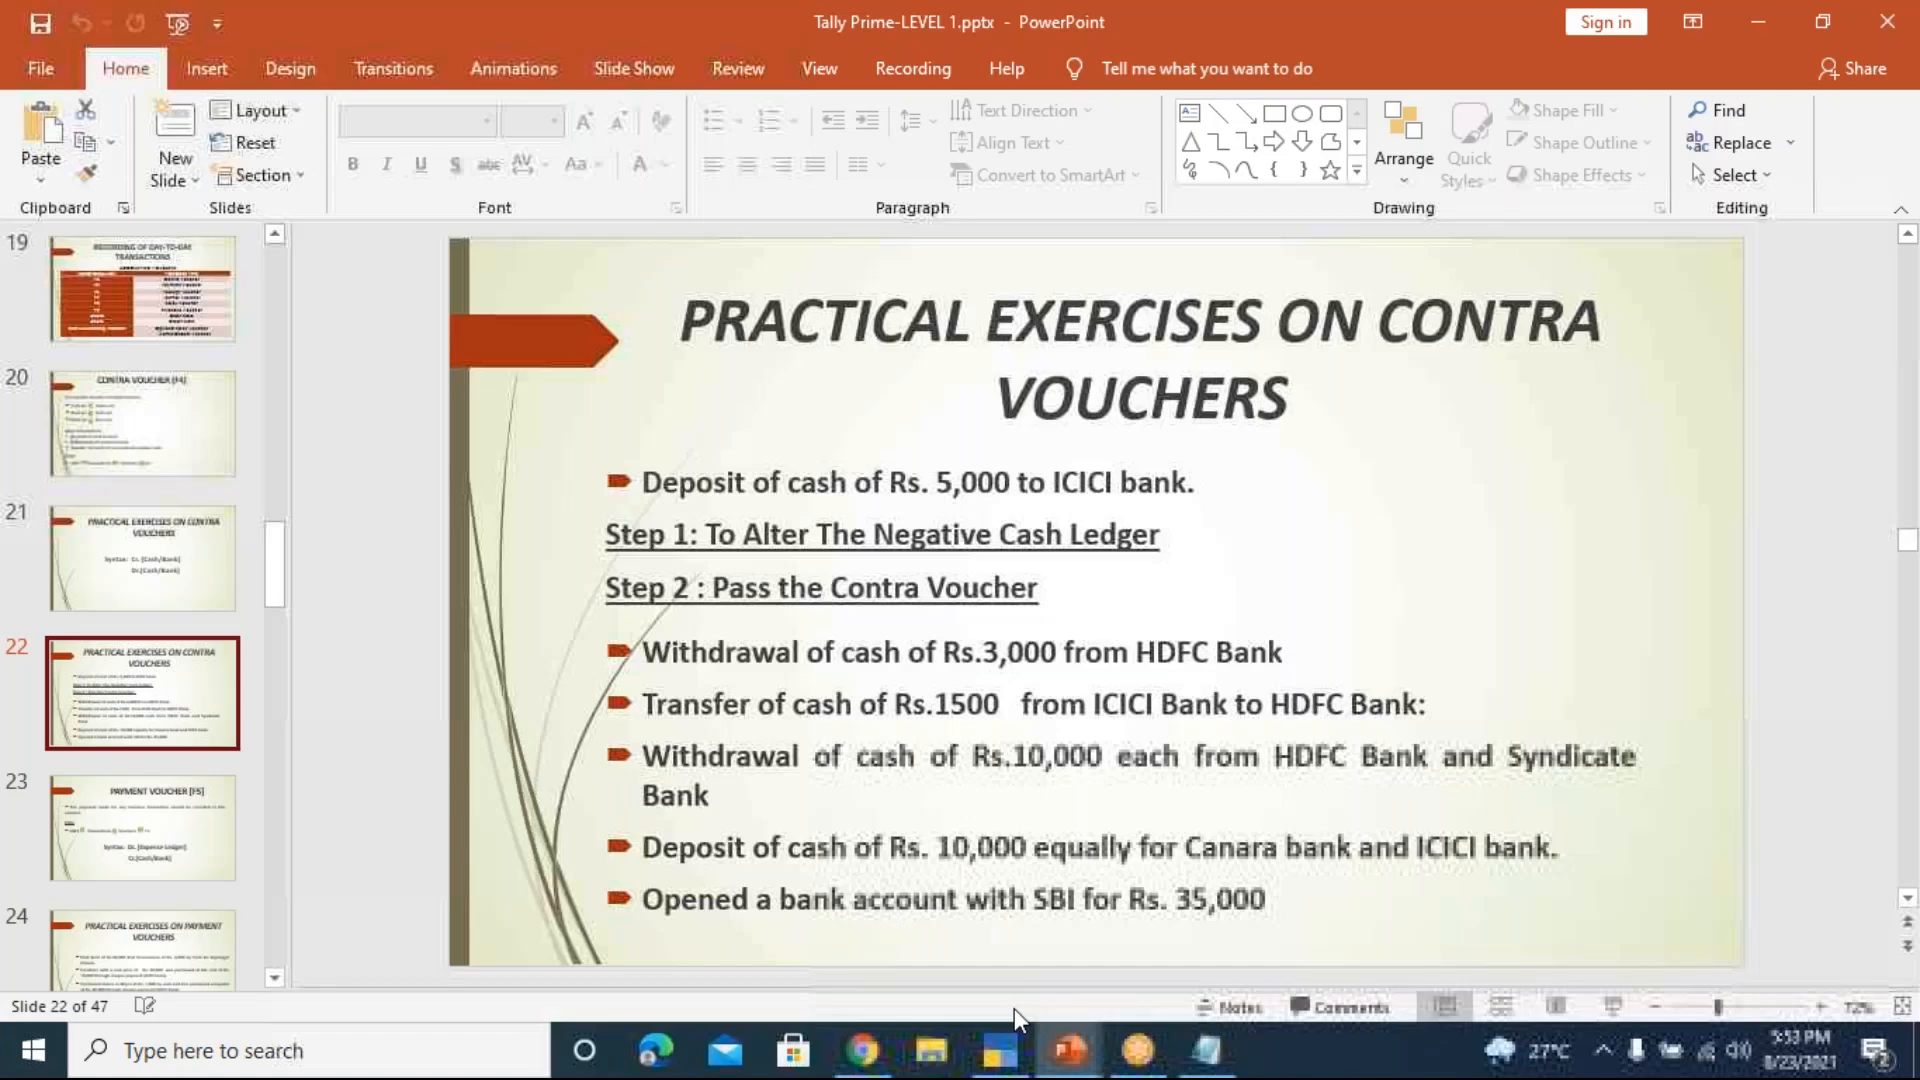
{"action": "left_click", "coordinate": [1614, 1007]}
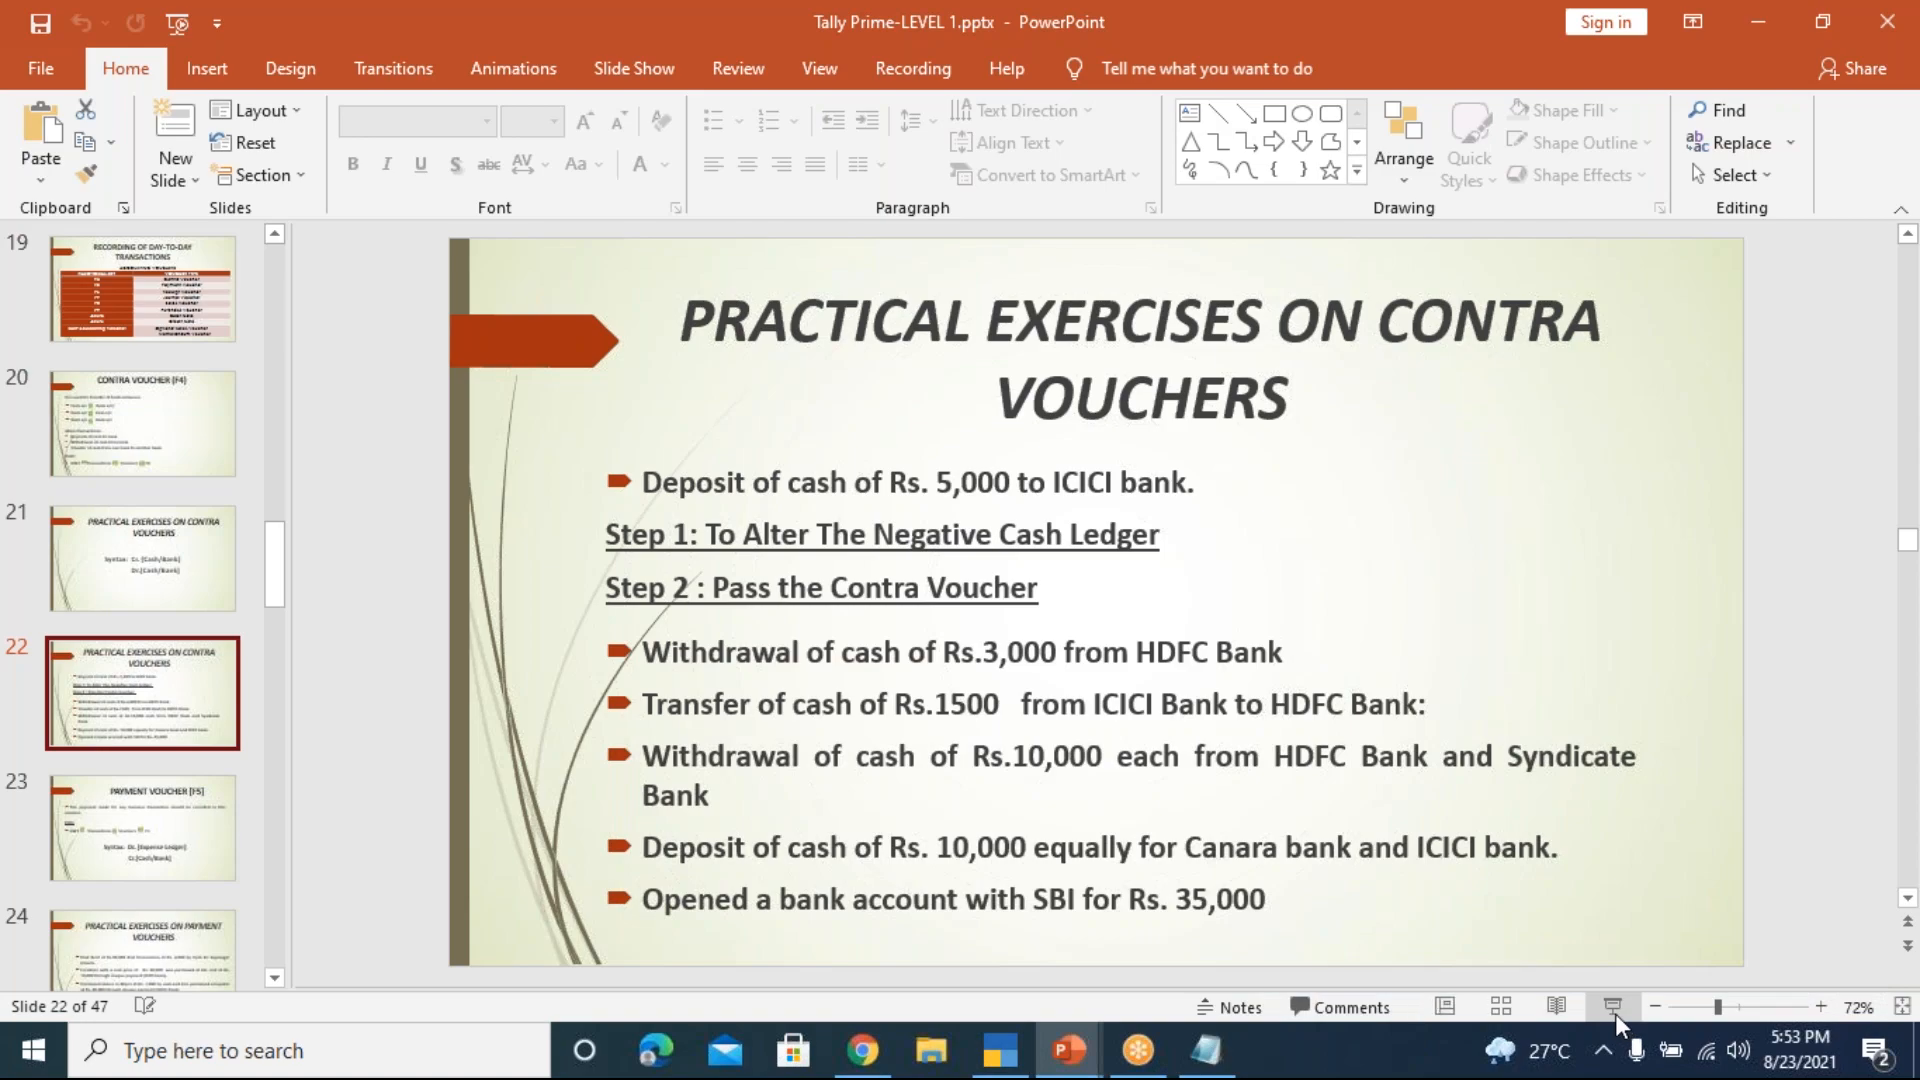
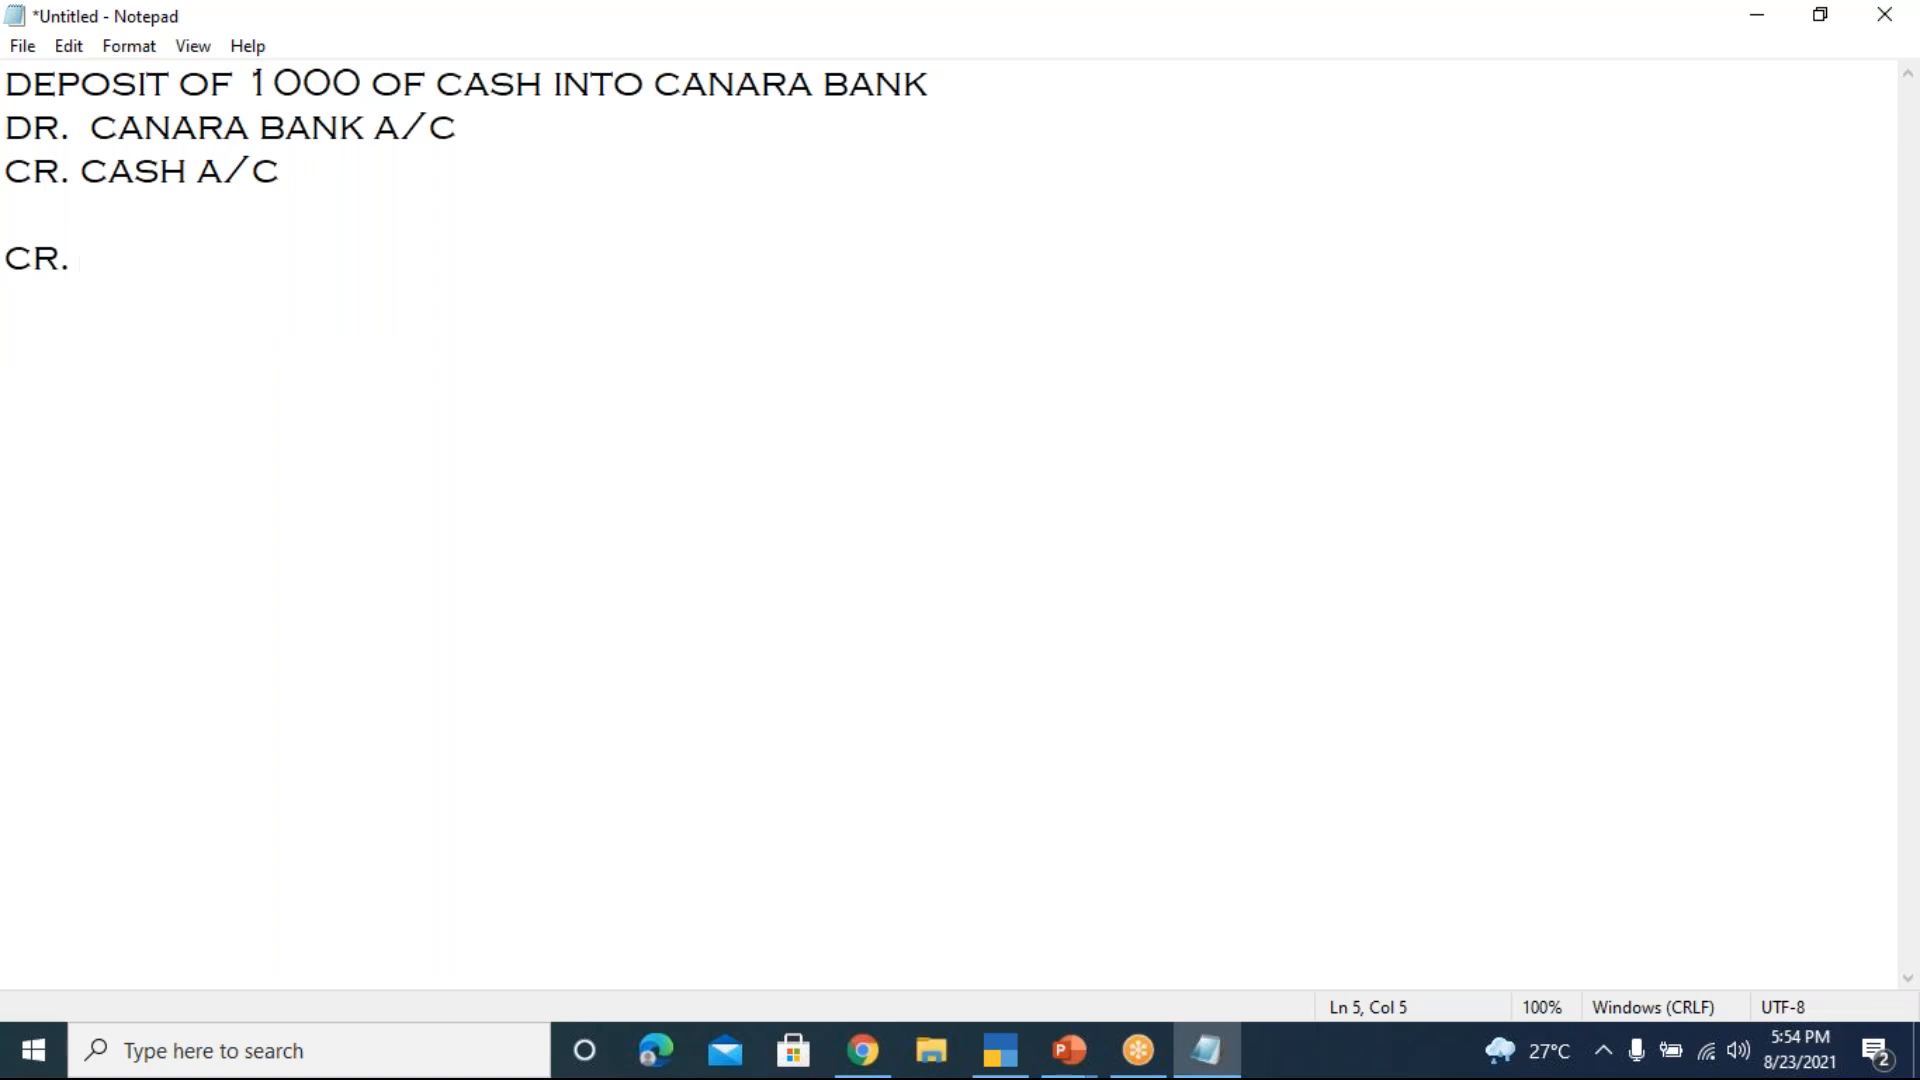
In Notepad, complete the CR. line below the deposit example with ICICI BANK A/C and start a DR line under it
{"action": "type", "text": "ICICI BANK A/C"}
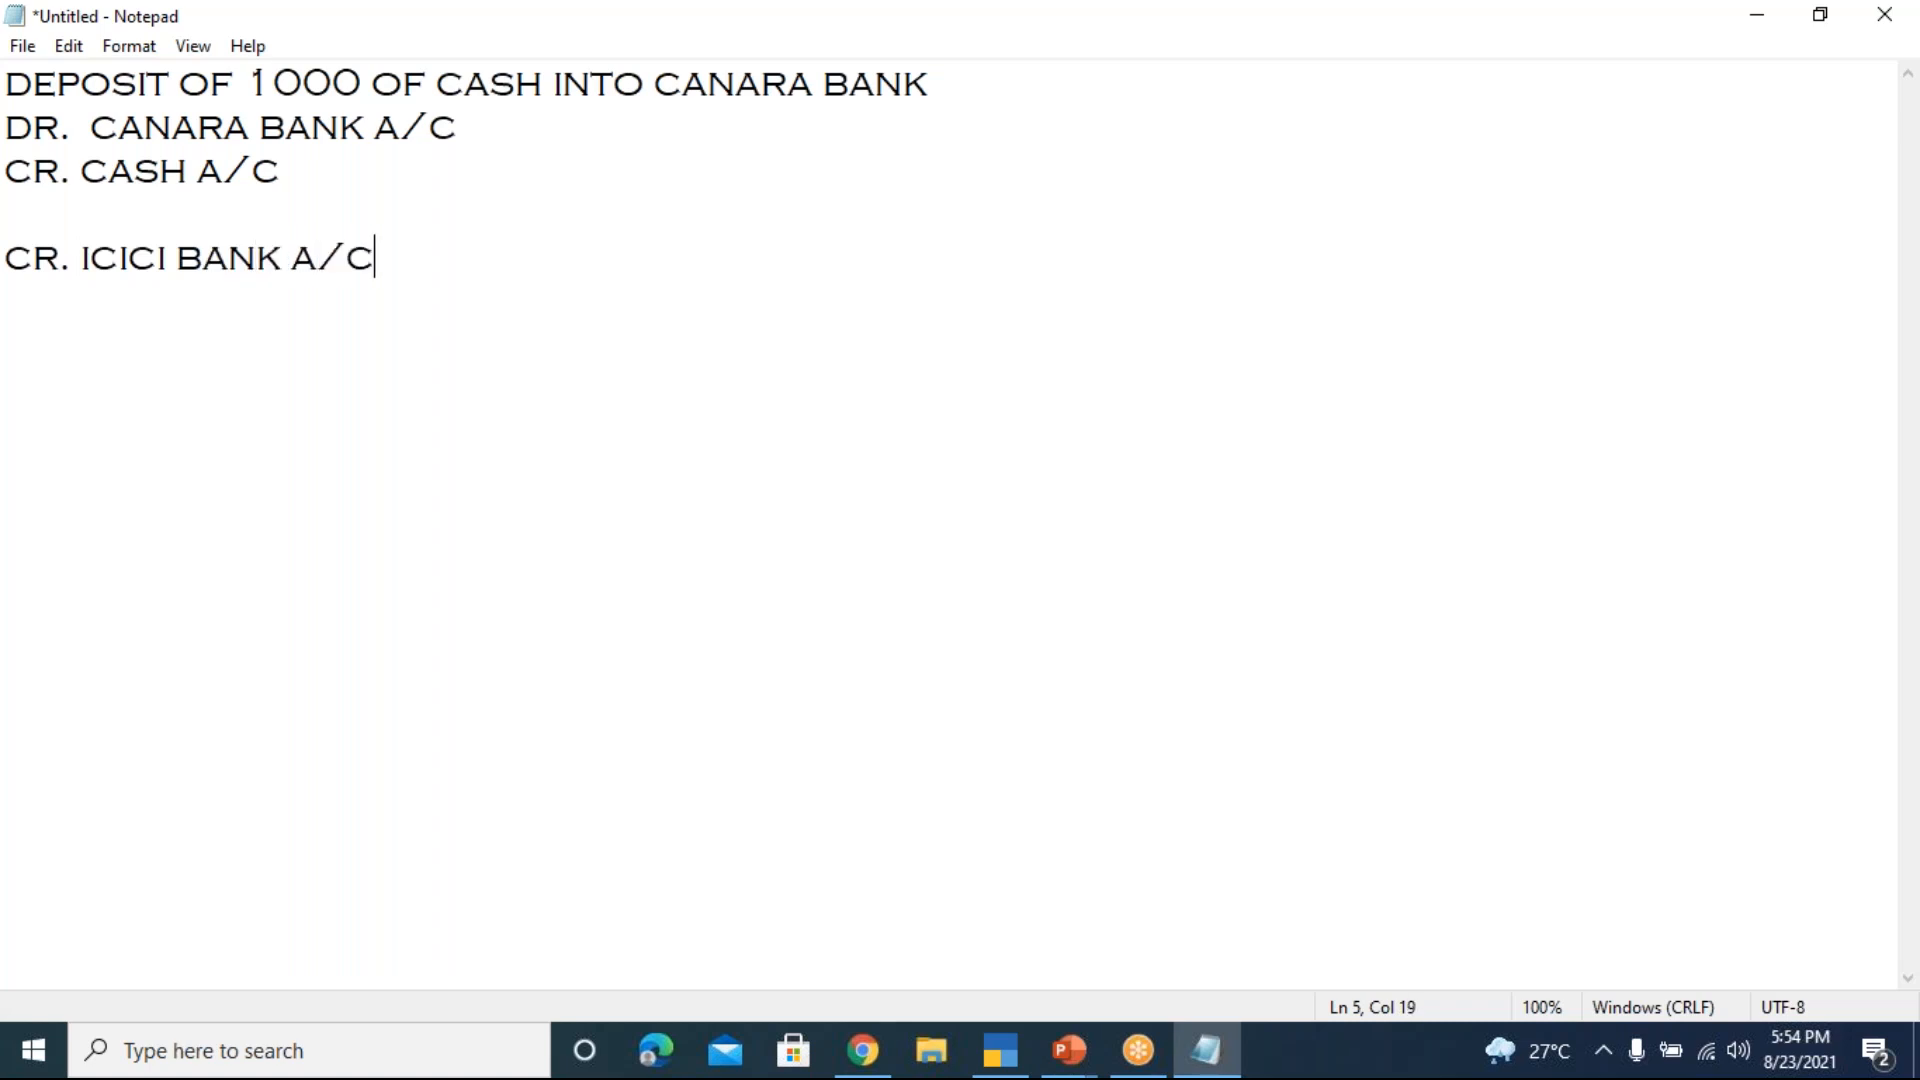
{"action": "key", "text": "Return"}
{"action": "type", "text": "DR"}
Switch to the PowerPoint exercises slide to check which banks the Rs. 1500 transfer involves, and return to TallyPrime
{"action": "left_click", "coordinate": [1067, 1051]}
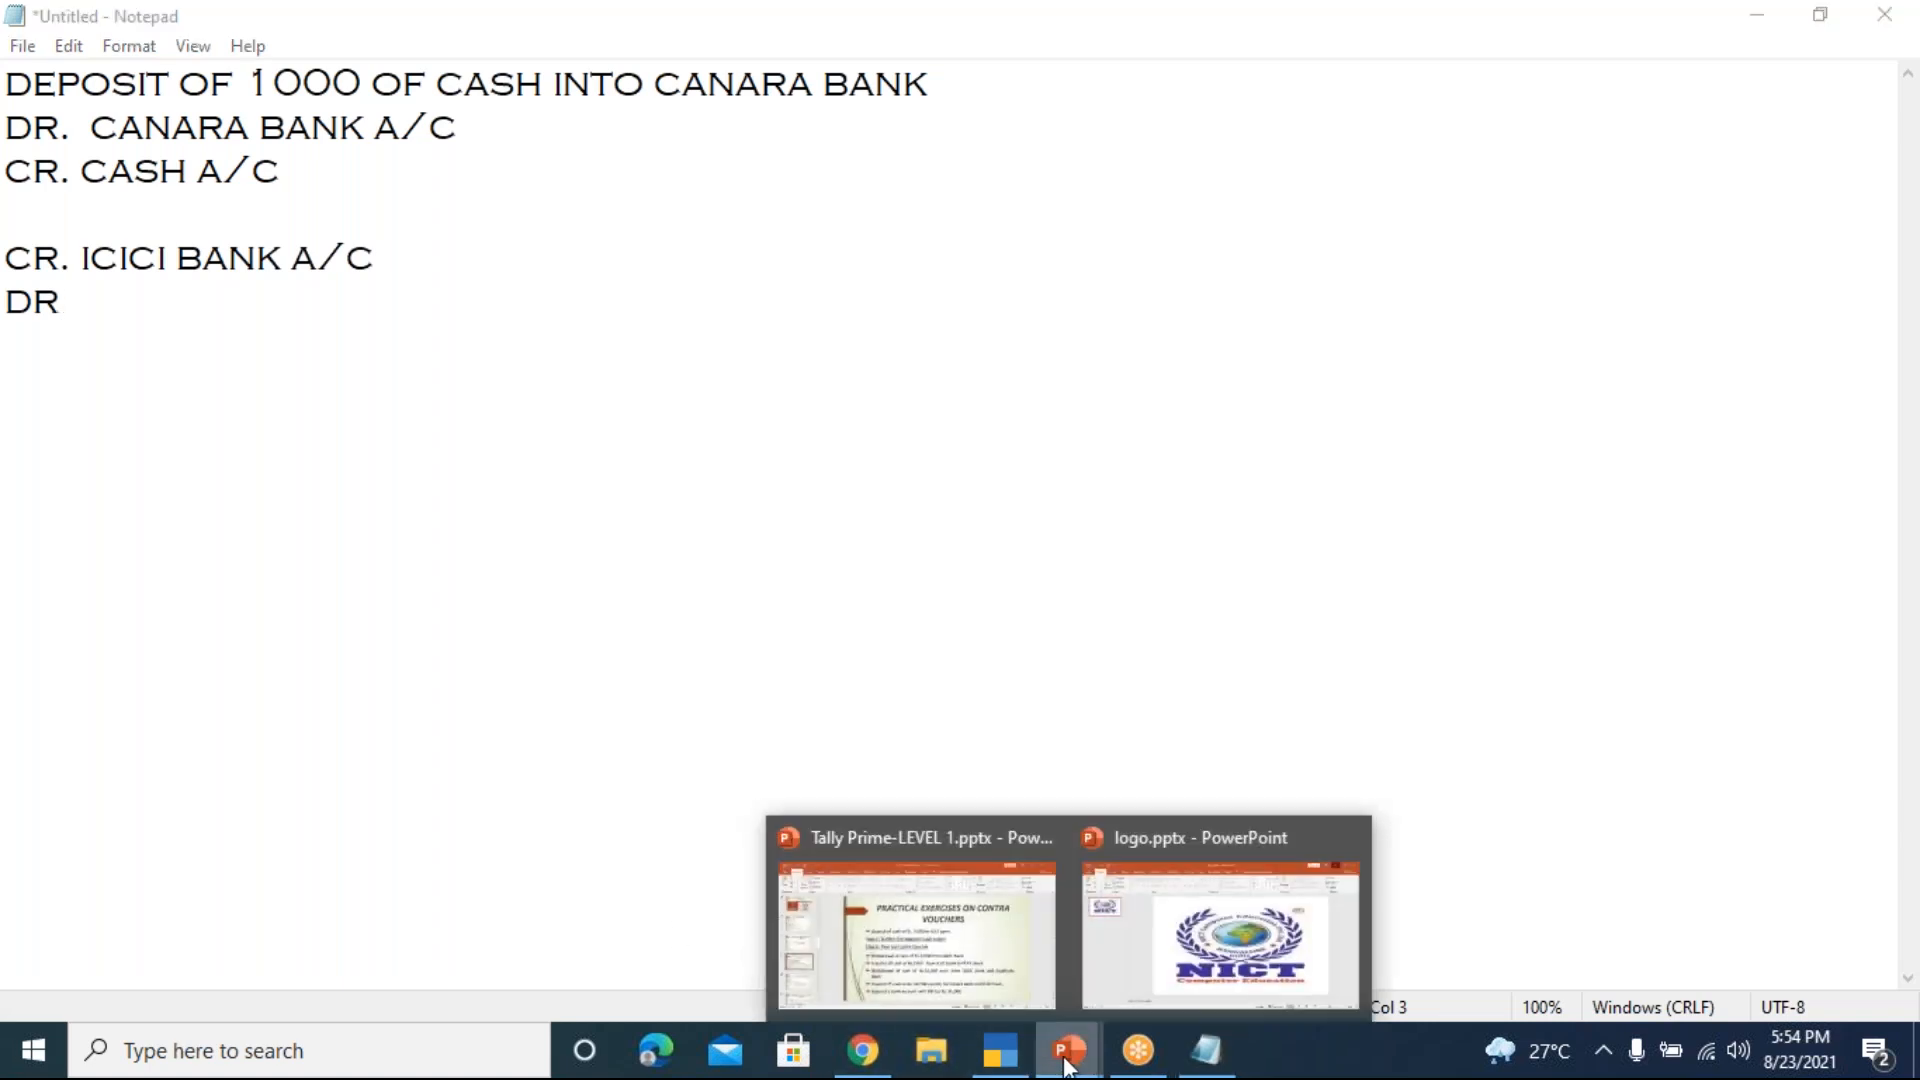
{"action": "left_click", "coordinate": [994, 905]}
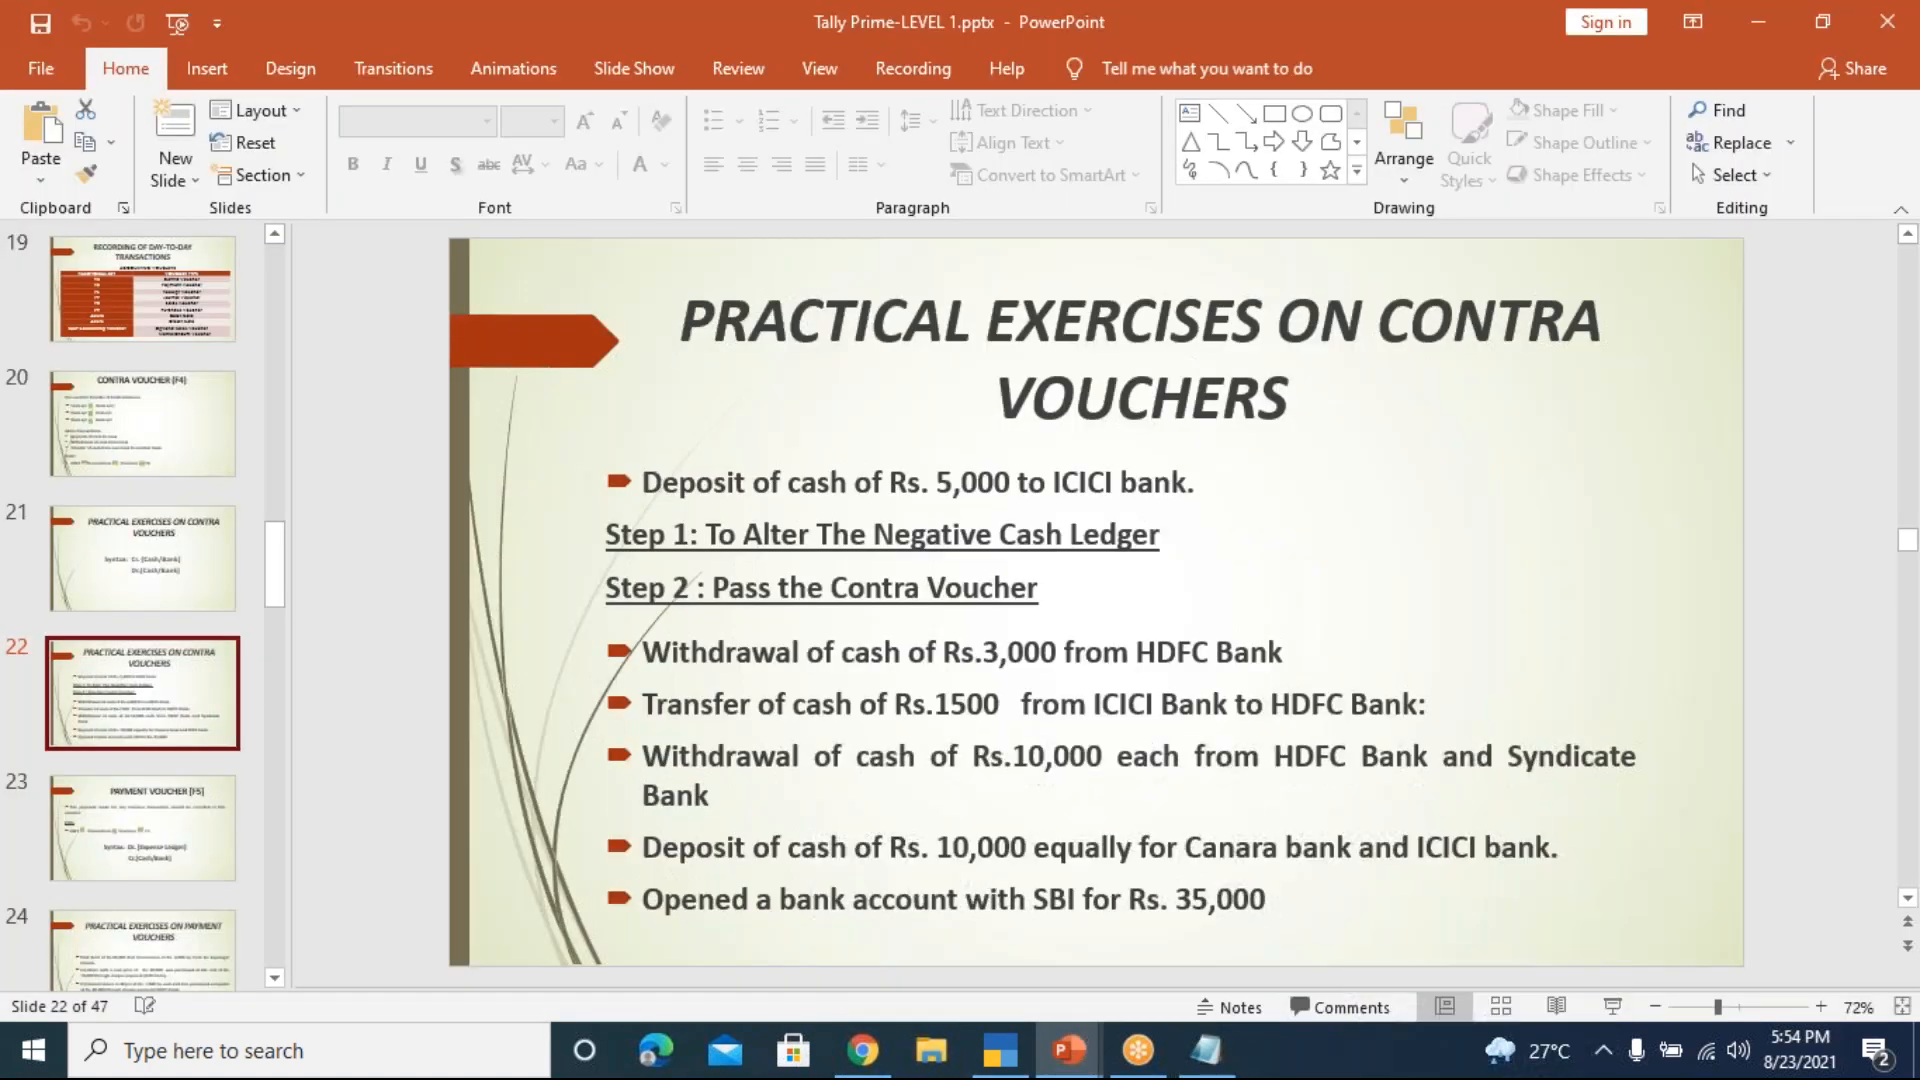
{"action": "left_click", "coordinate": [1037, 752]}
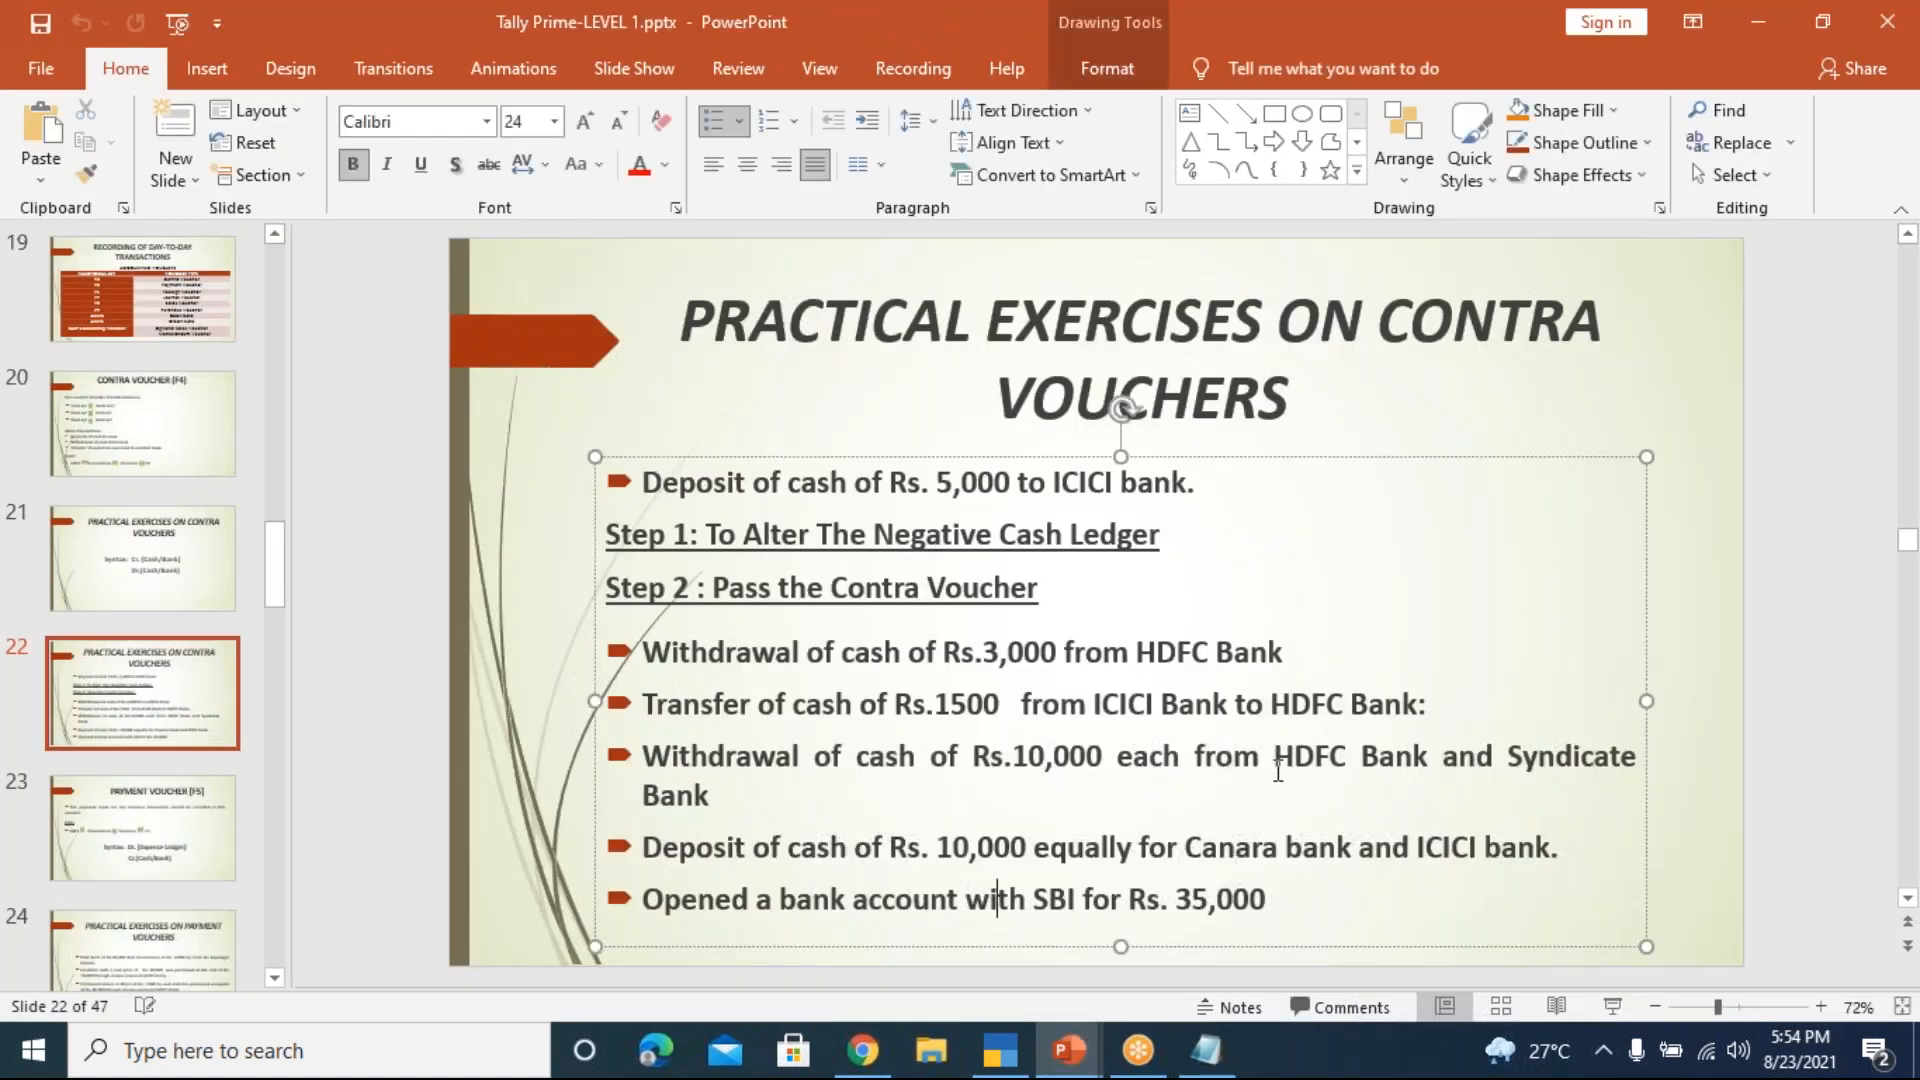
{"action": "left_click", "coordinate": [1140, 1054]}
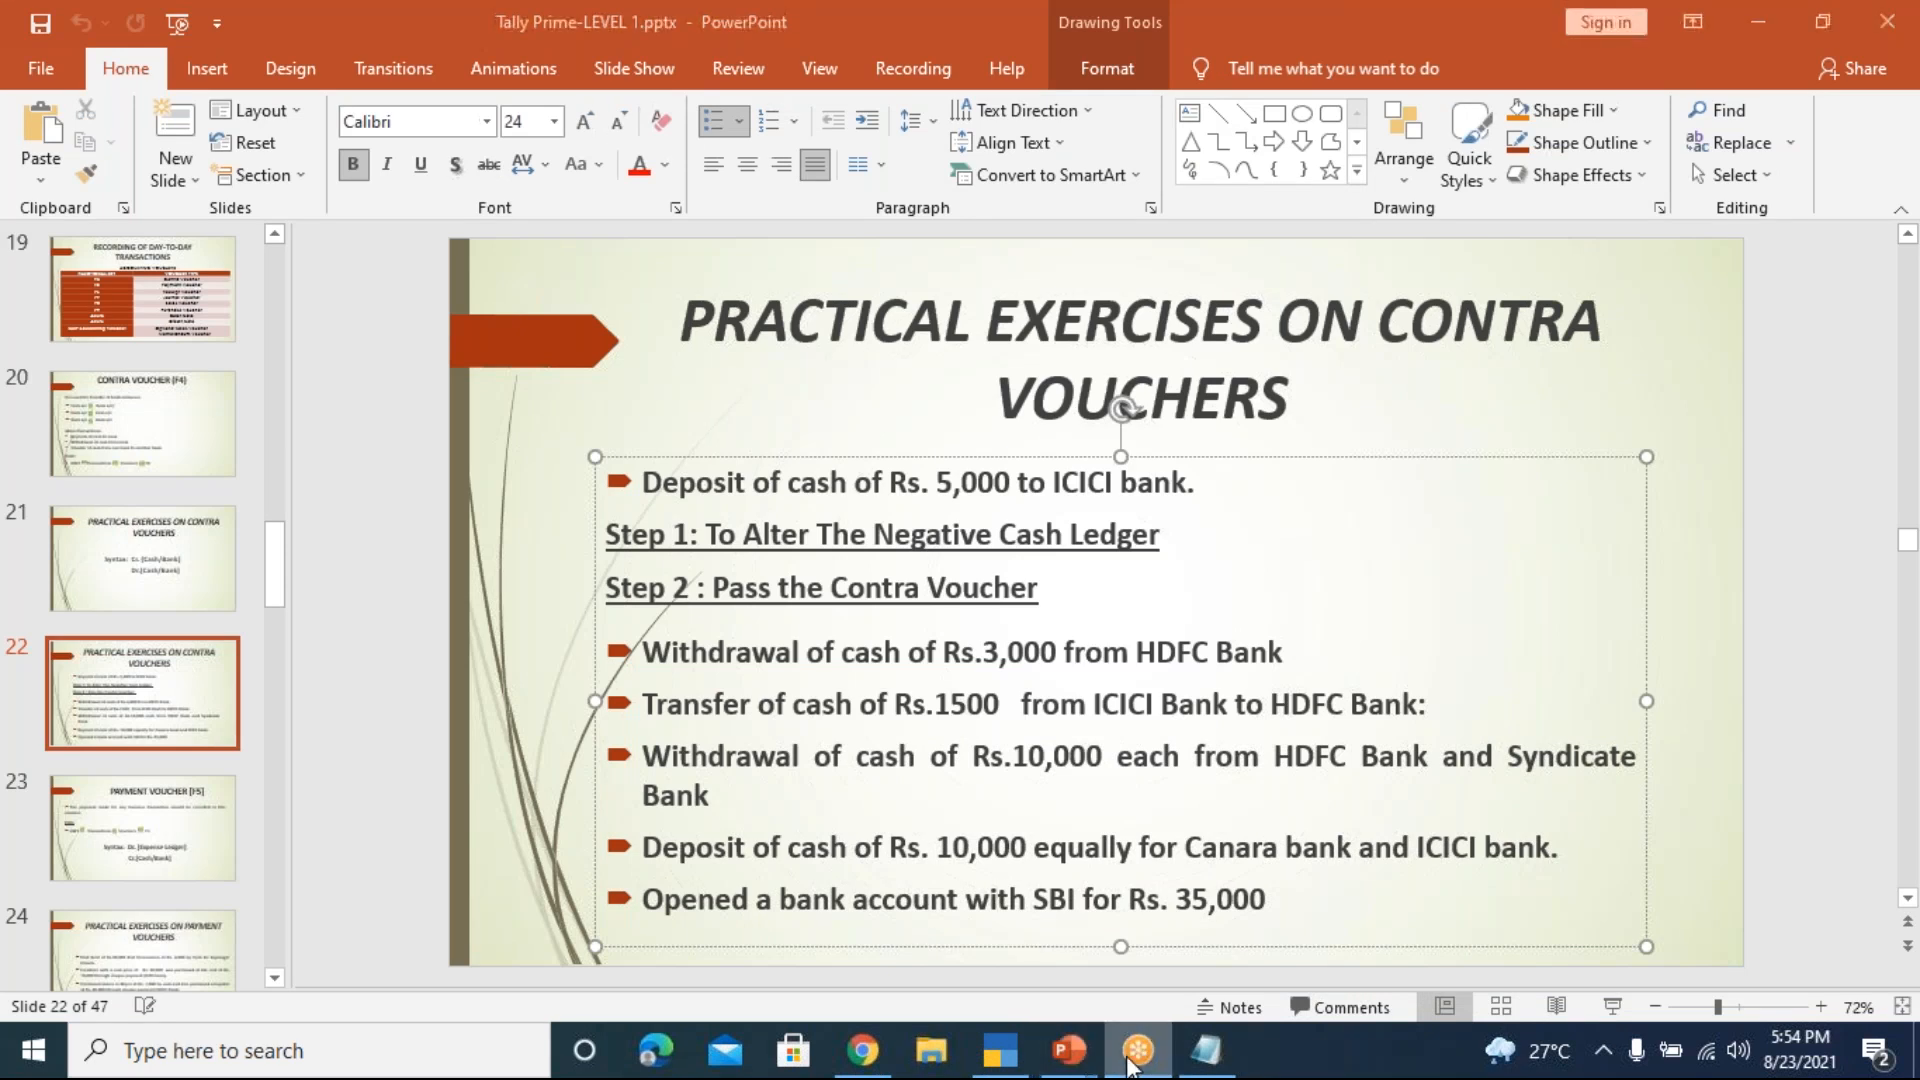
{"action": "left_click", "coordinate": [996, 1055]}
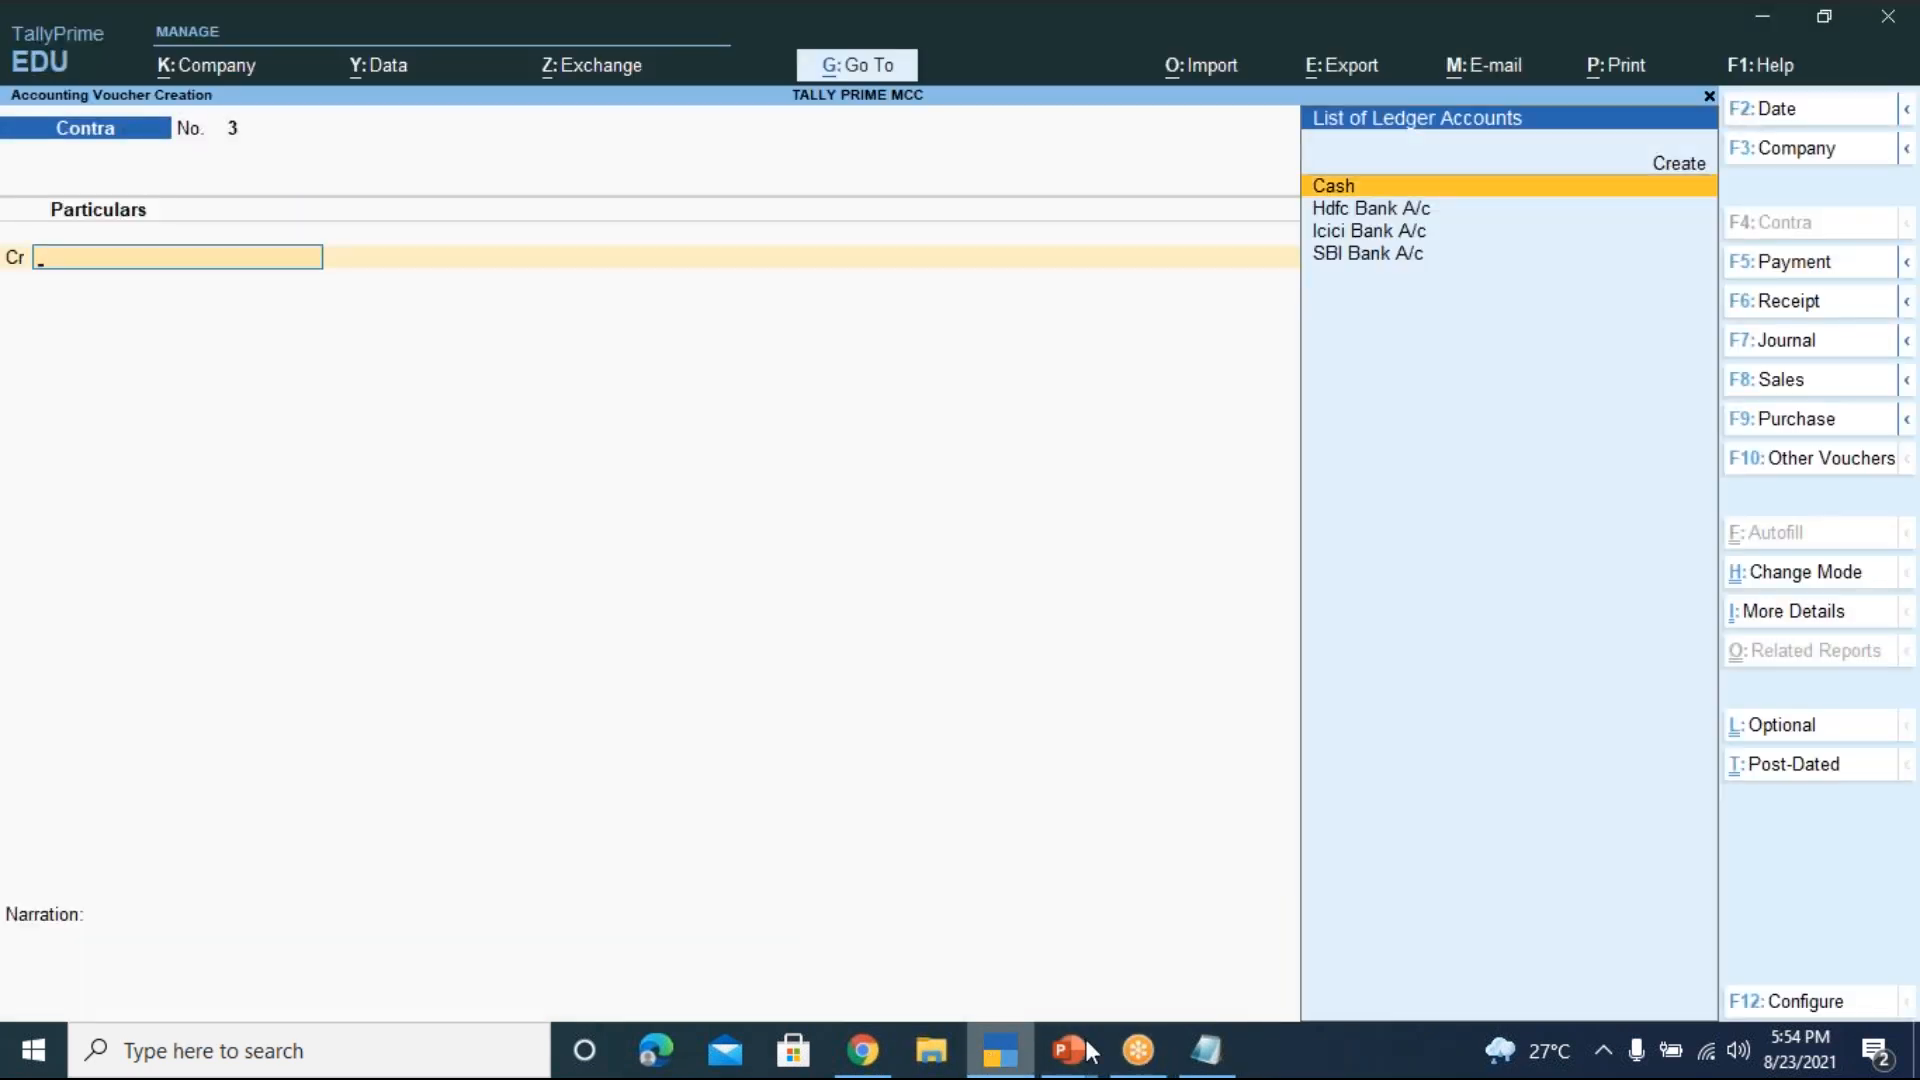
Switch to Notepad and complete the debit line of the transfer example with HDFC BANK A/C
{"action": "left_click", "coordinate": [1218, 1064]}
{"action": "type", "text": ". H"}
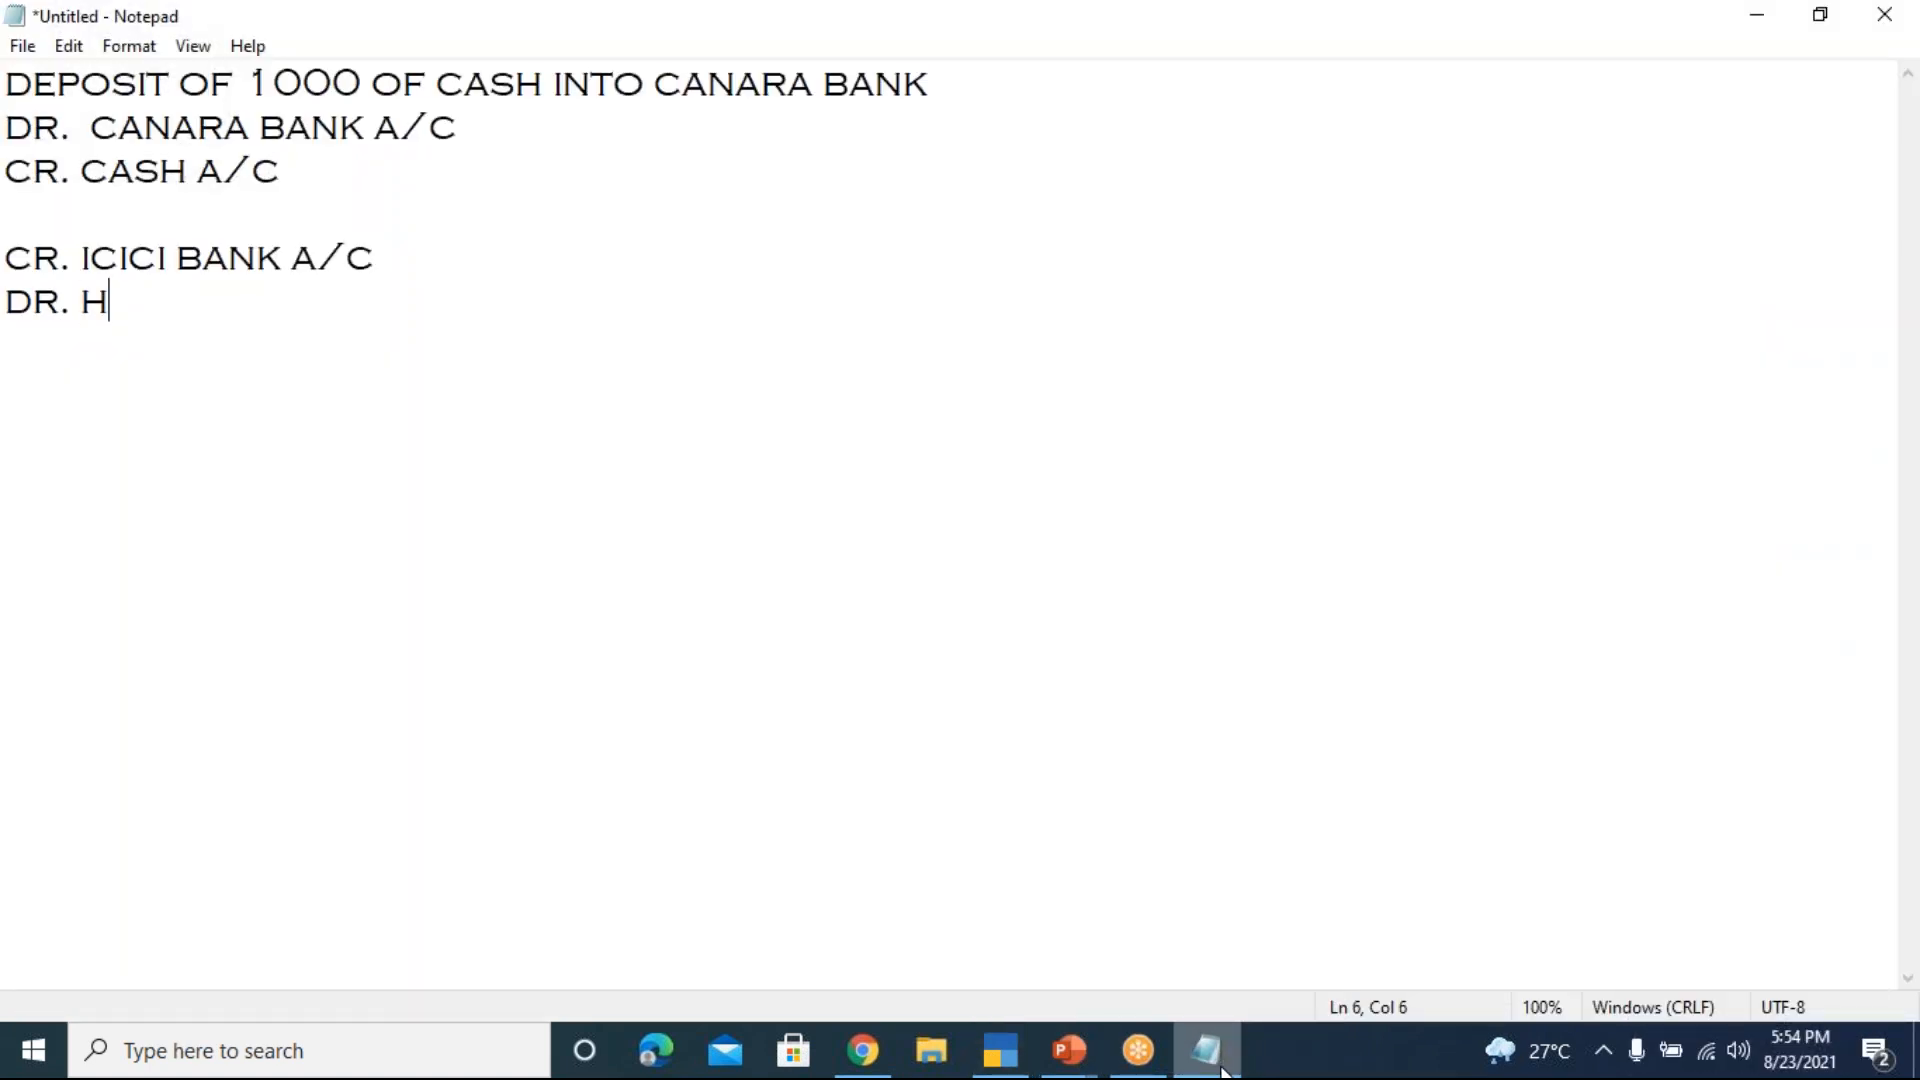
{"action": "type", "text": "DFC BA"}
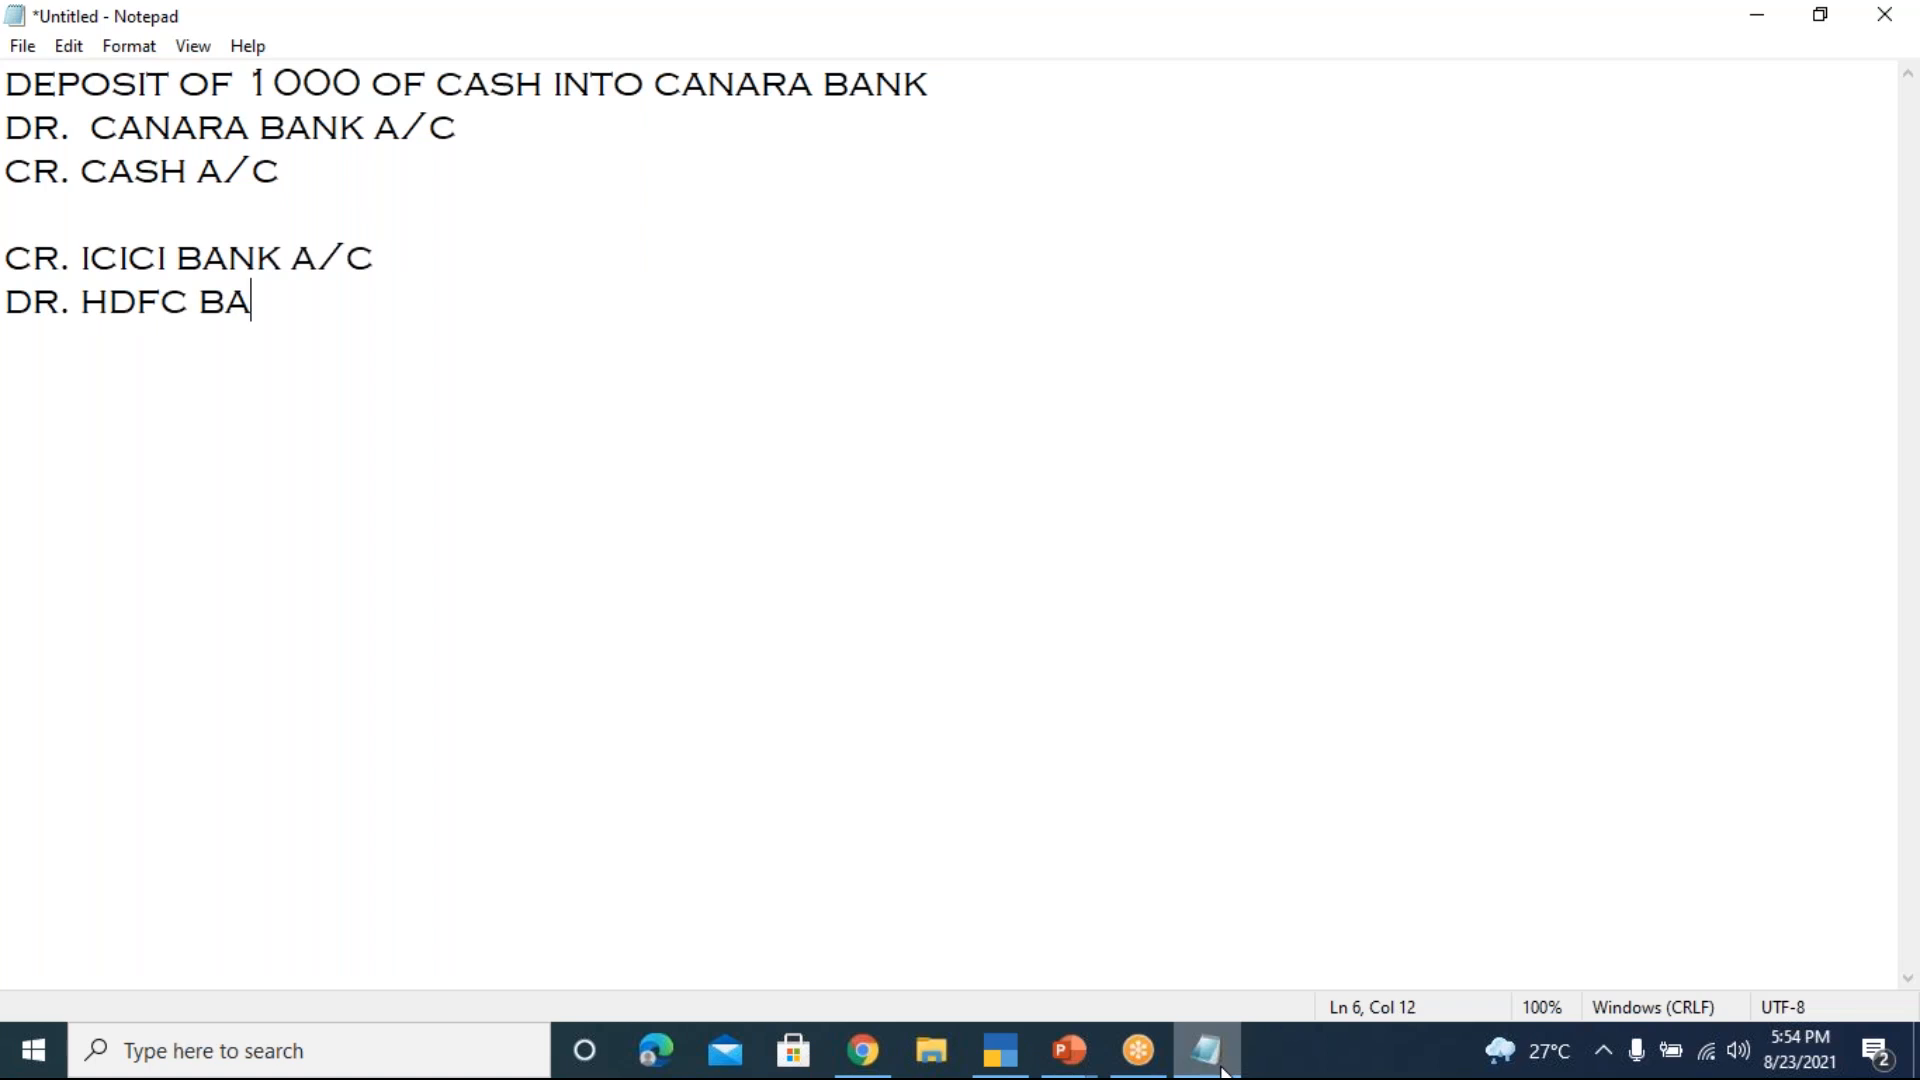
{"action": "type", "text": "NK A/C"}
{"action": "key", "text": "Return"}
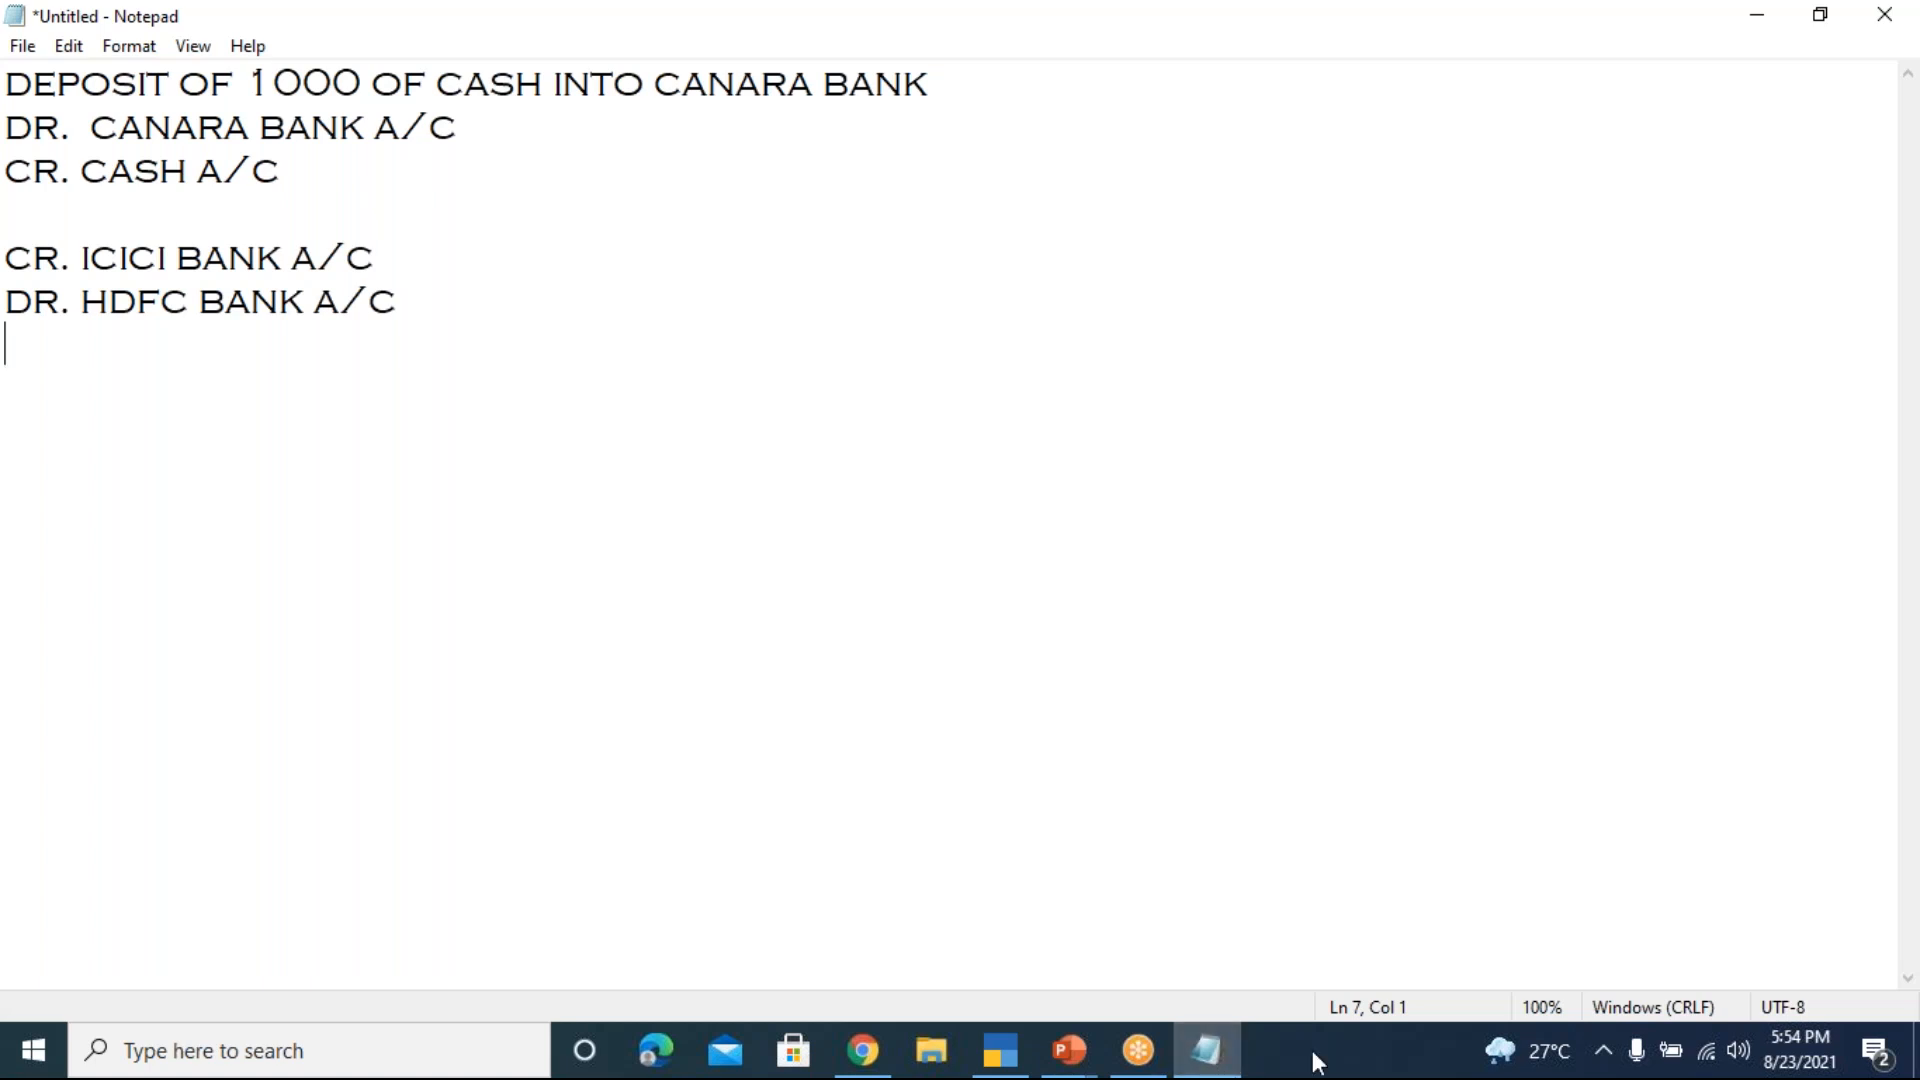
Switch to TallyPrime and credit Icici Bank A/c with 1,500 in the new contra voucher
{"action": "left_click", "coordinate": [1018, 1062]}
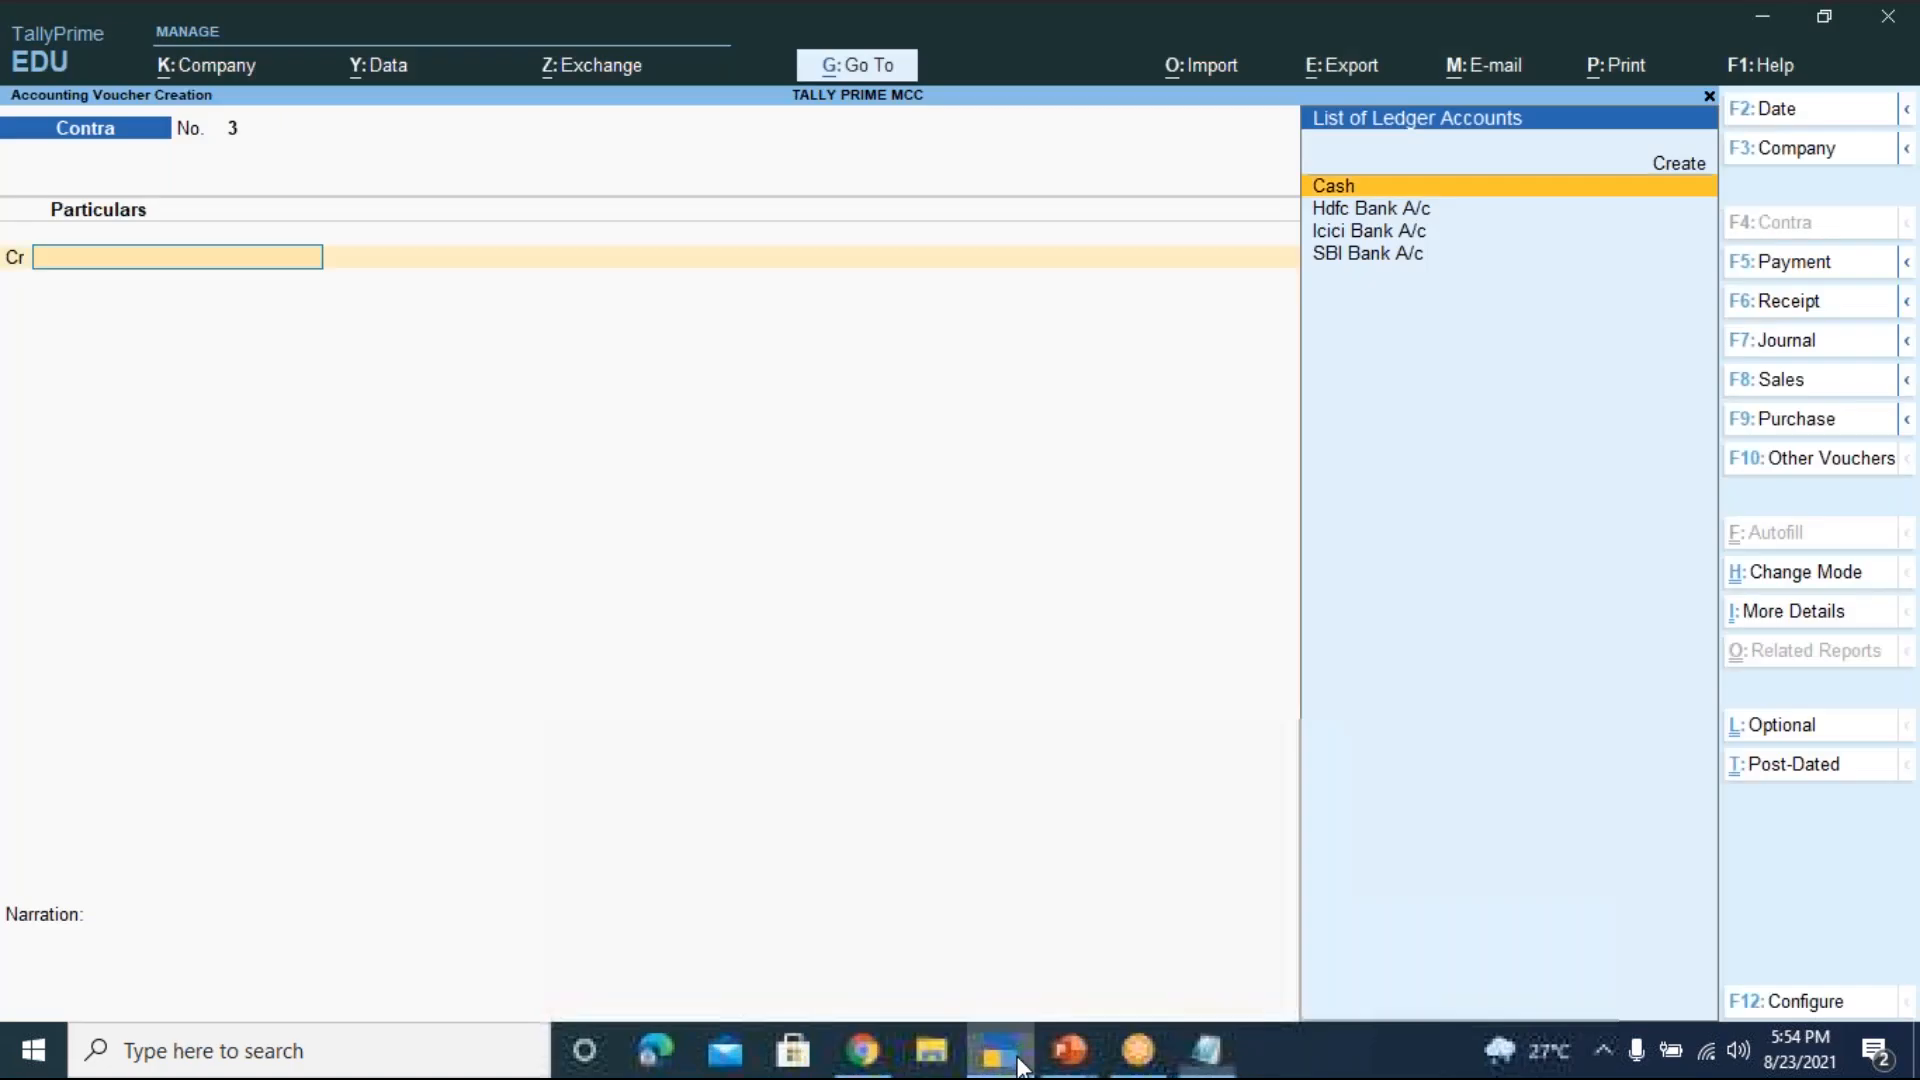
{"action": "key", "text": "Down"}
{"action": "key", "text": "Down"}
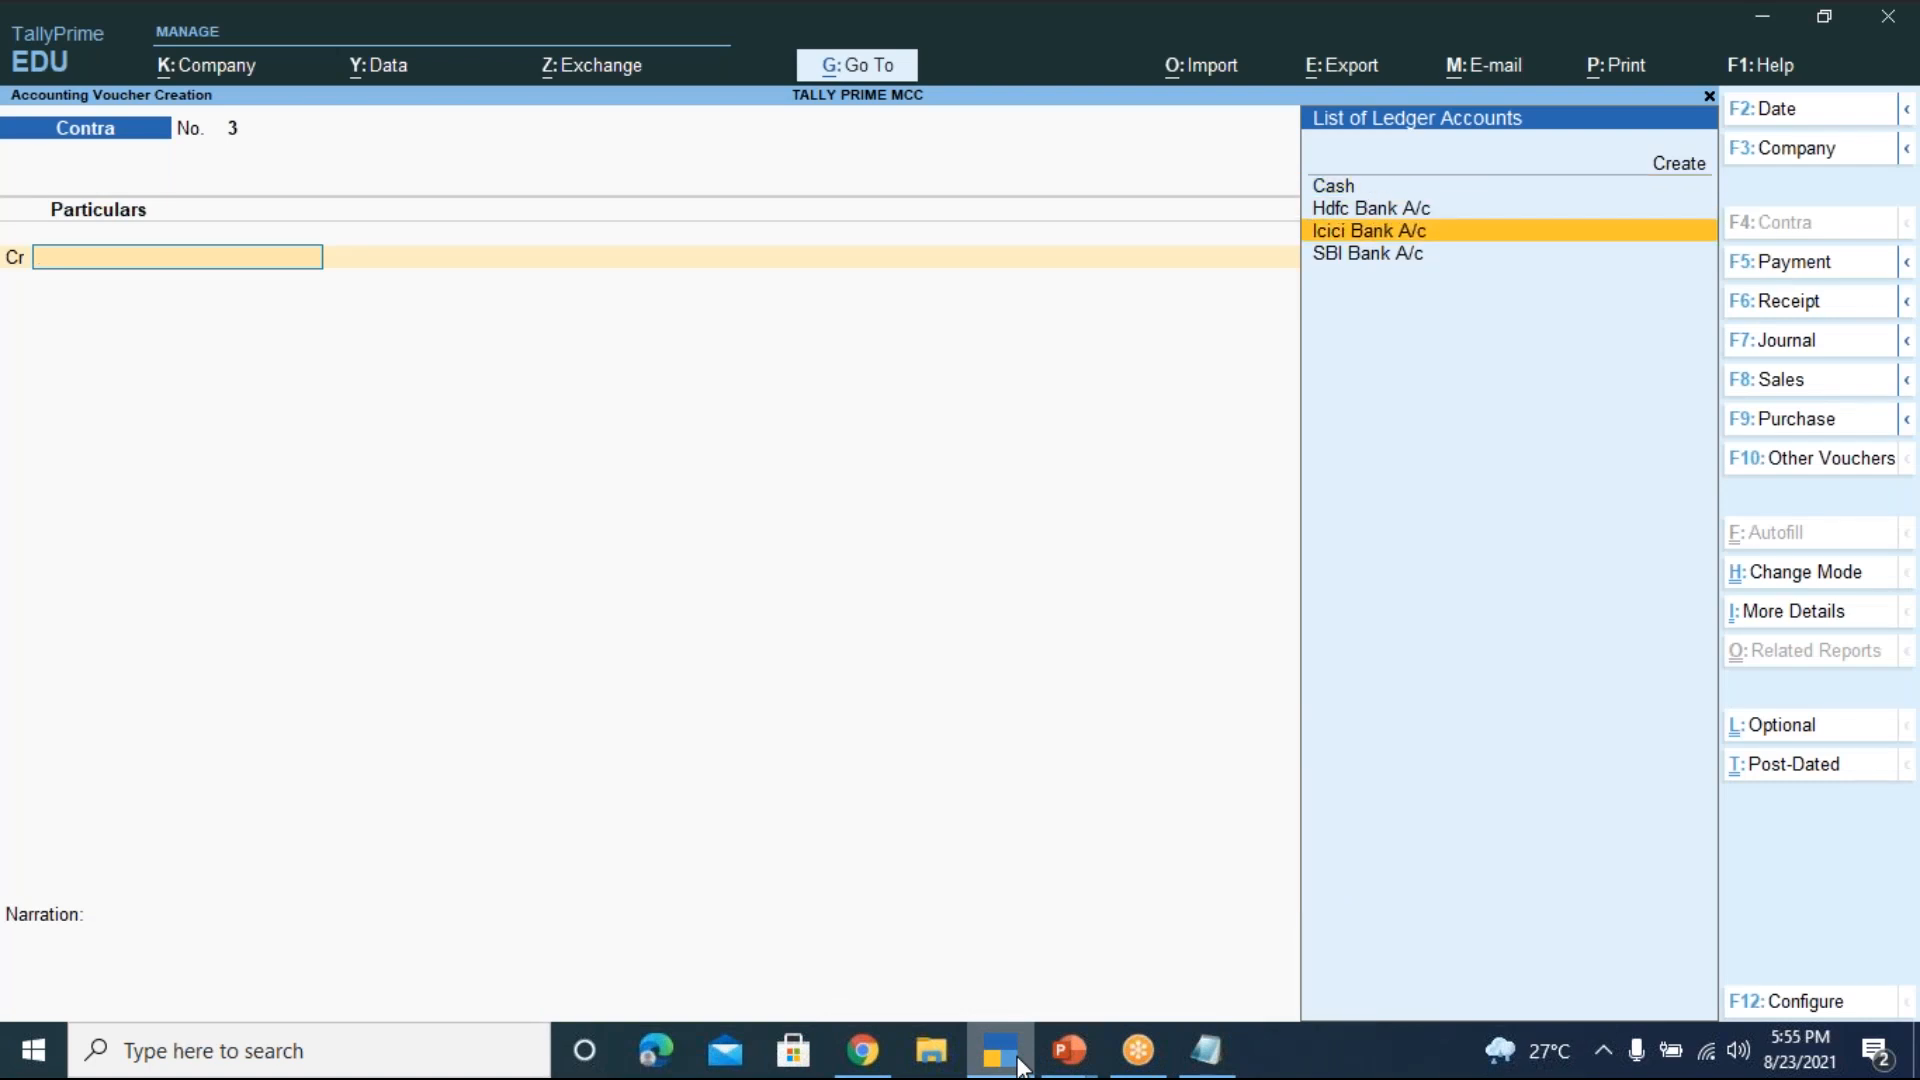
{"action": "key", "text": "Return"}
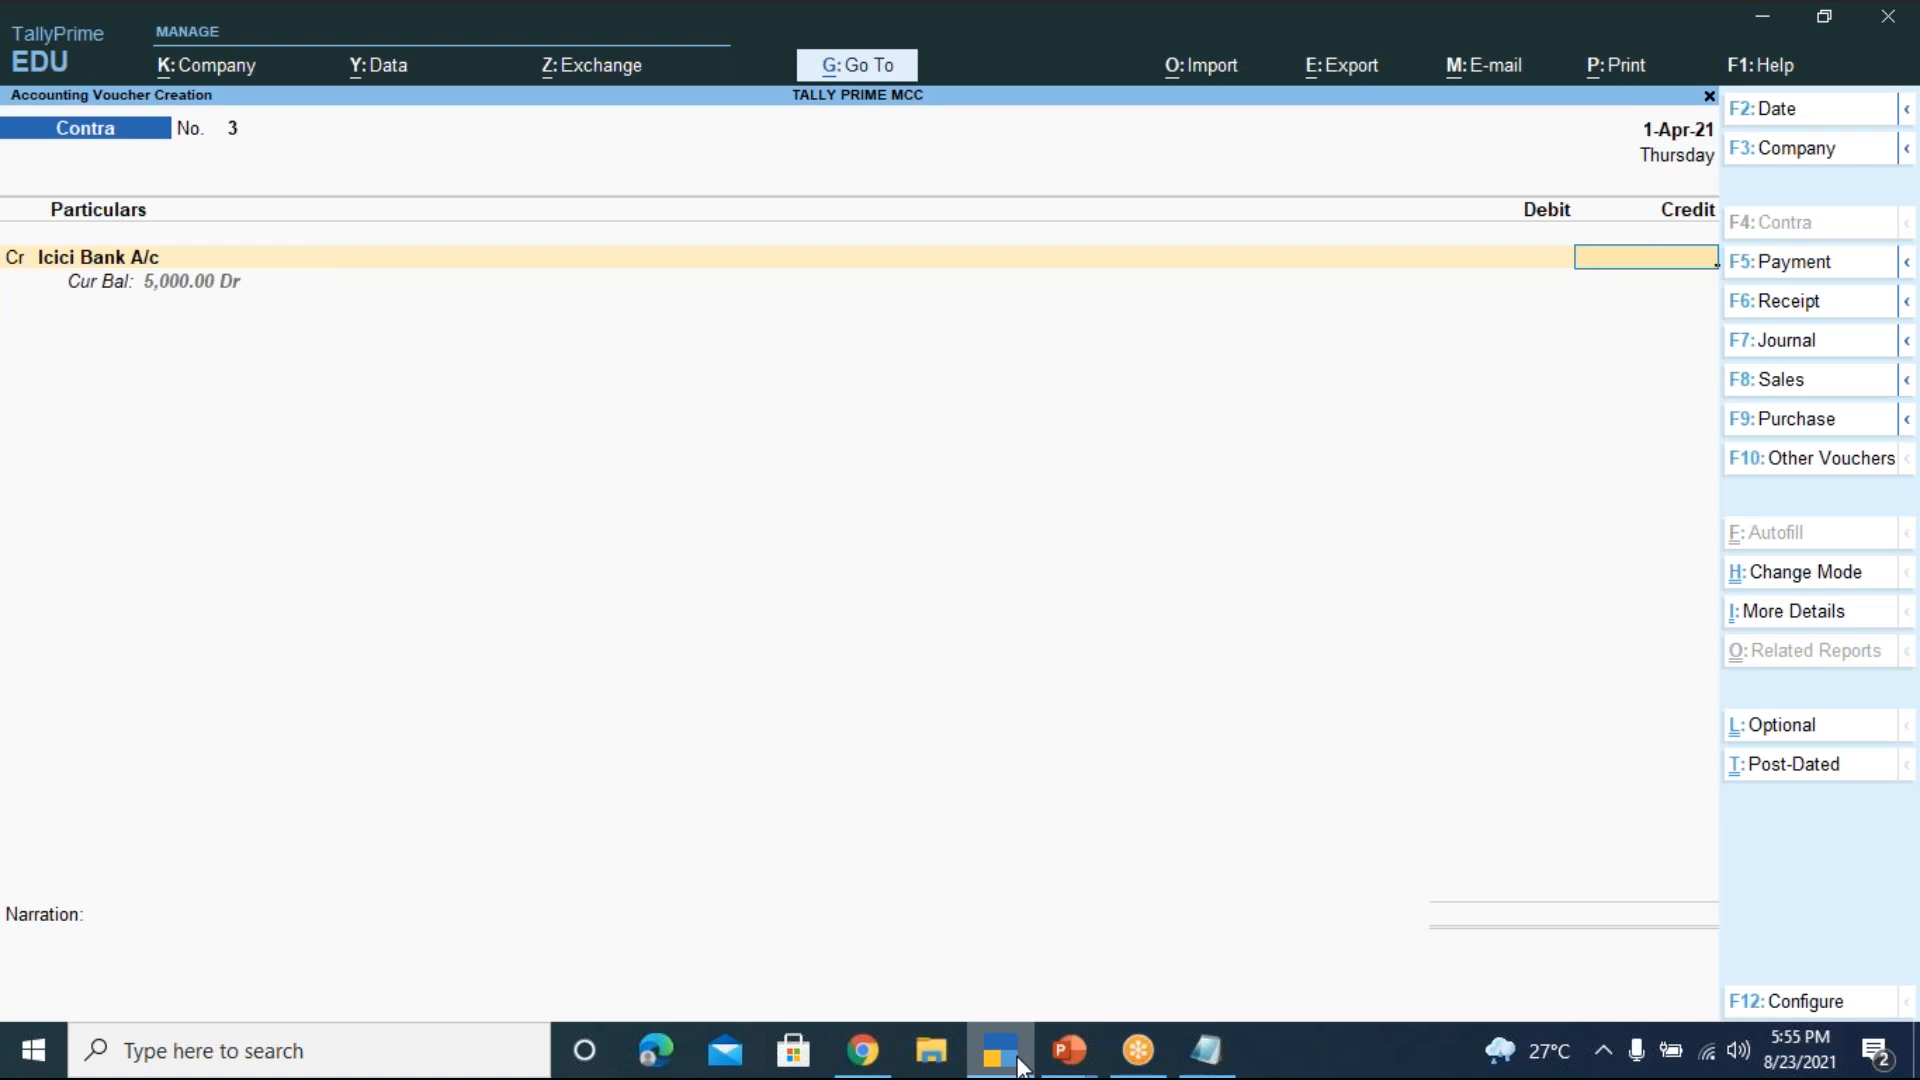
{"action": "type", "text": "15000"}
{"action": "key", "text": "BackSpace"}
{"action": "key", "text": "Return"}
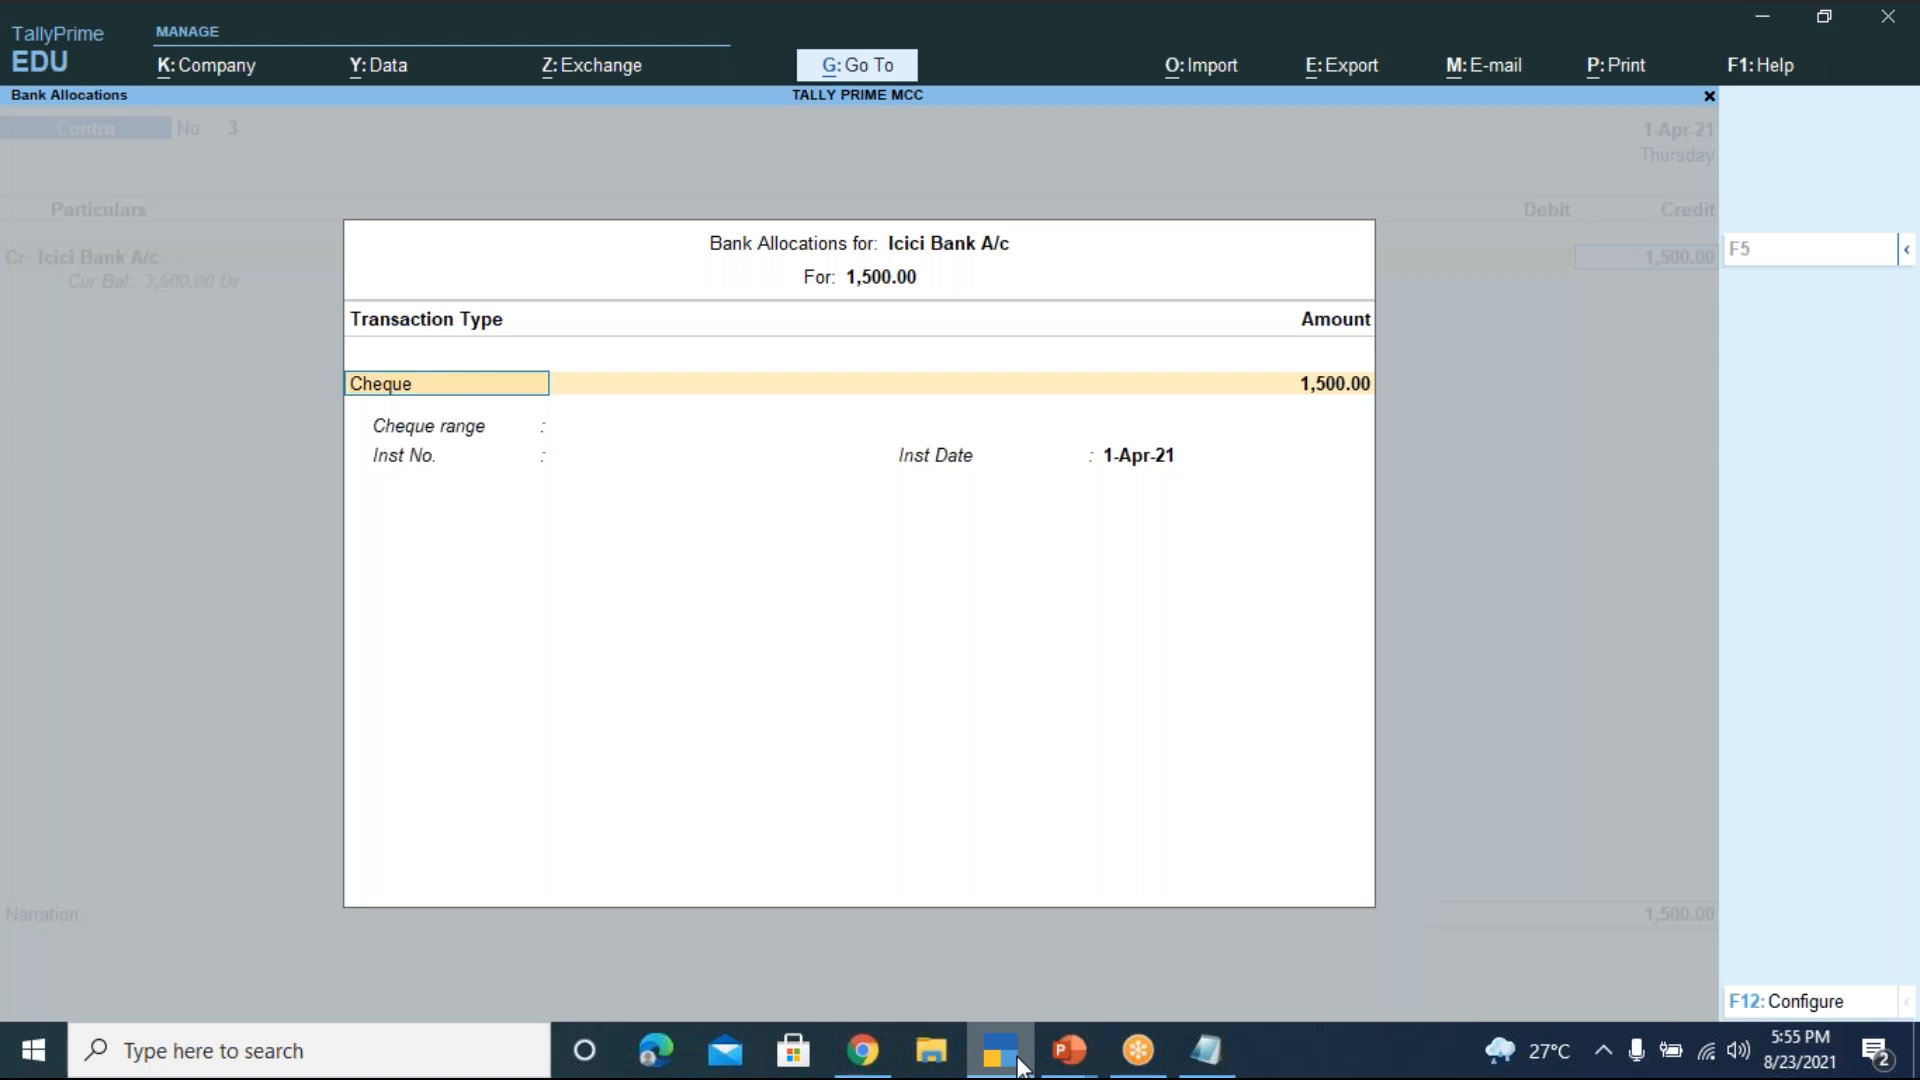
Change the bank allocation's transaction type to e-Fund Transfer and keep its amount at 1,500
{"action": "key", "text": "BackSpace"}
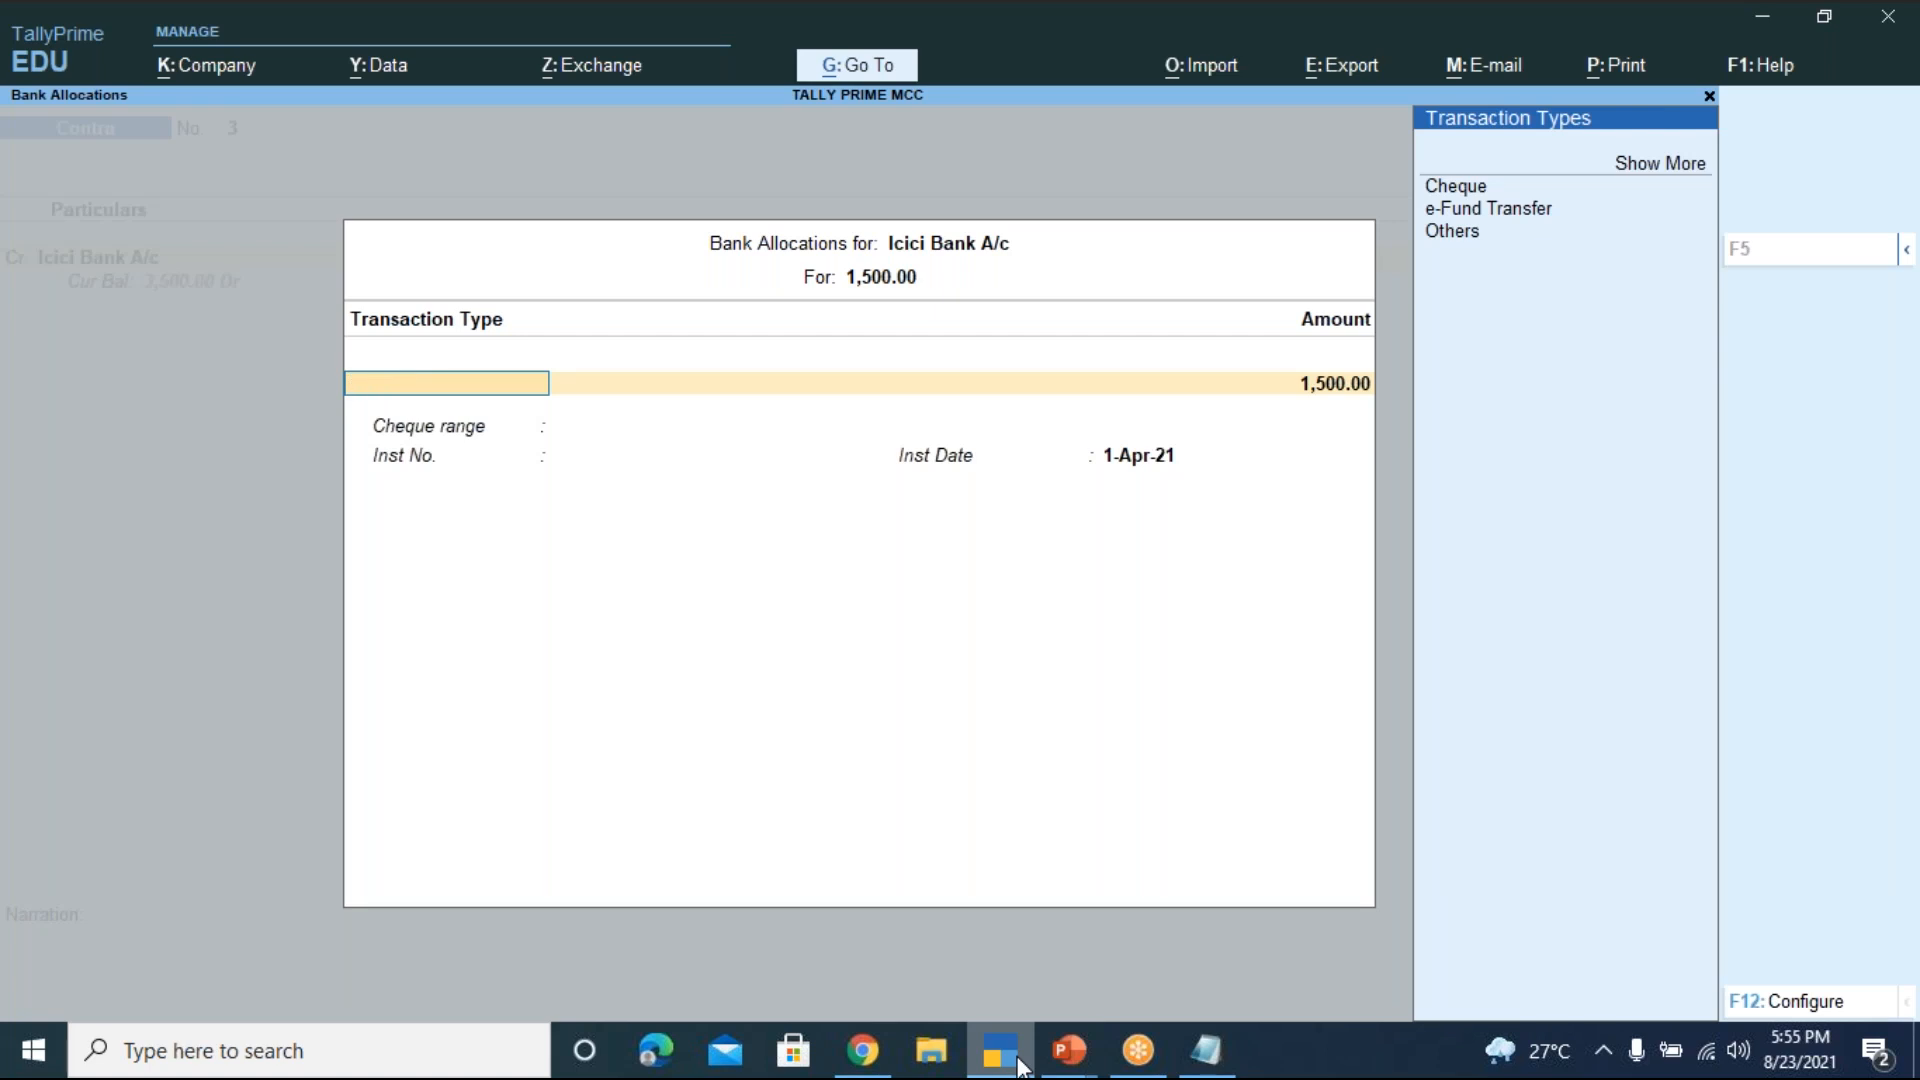
{"action": "key", "text": "Down"}
{"action": "key", "text": "Down"}
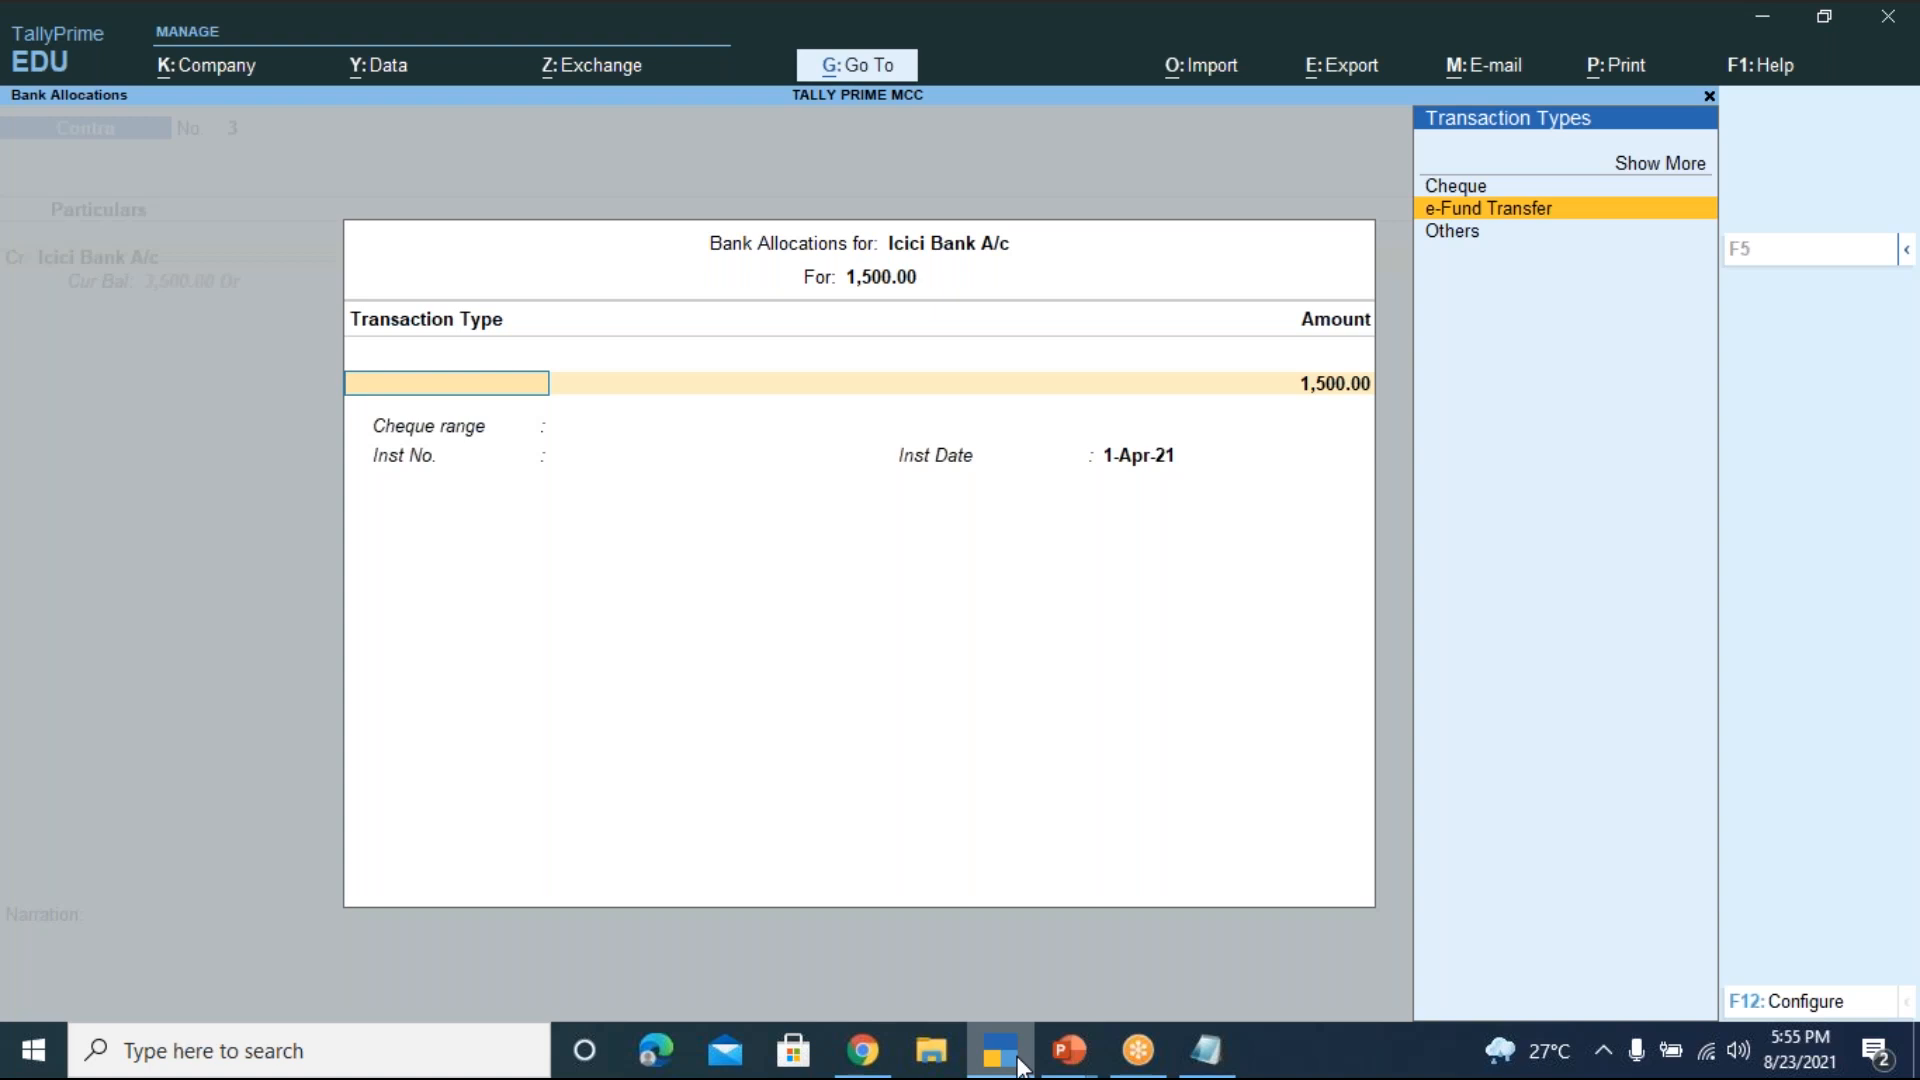
{"action": "key", "text": "Return"}
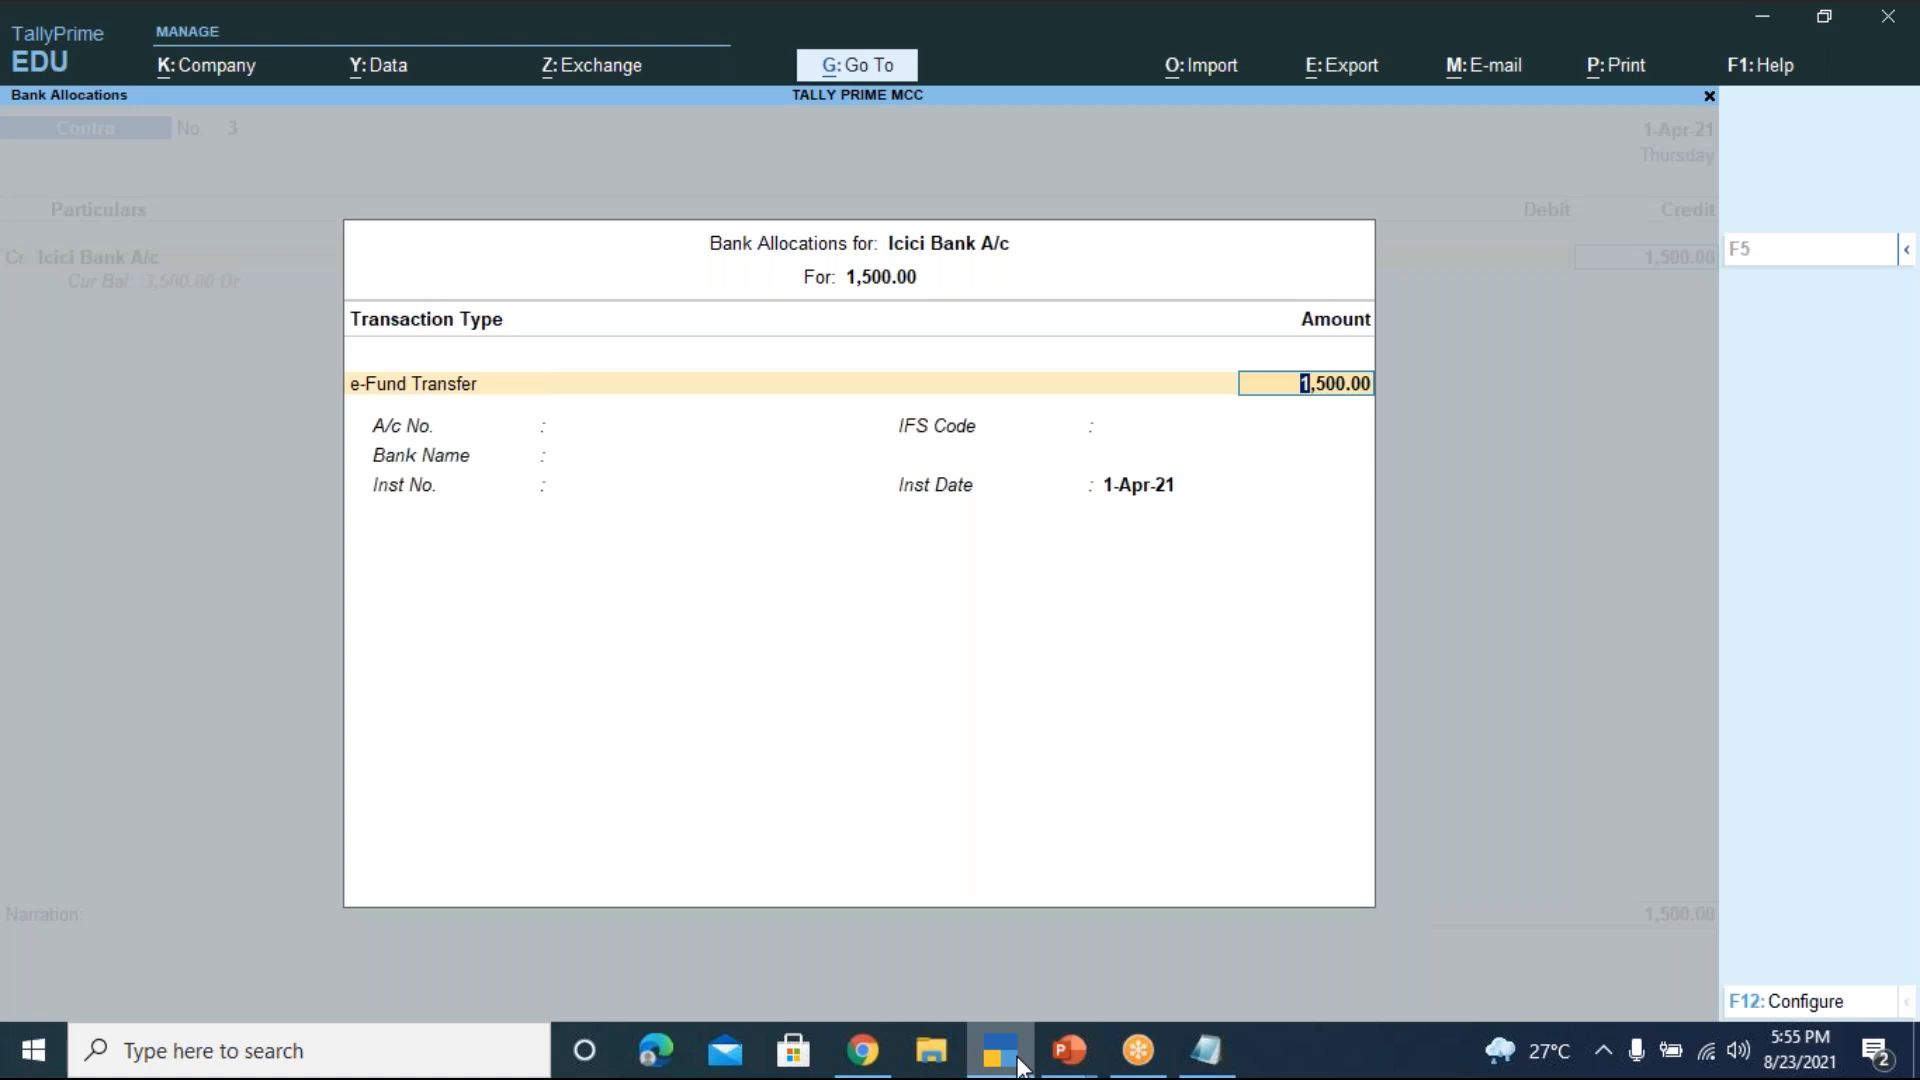
{"action": "key", "text": "Return"}
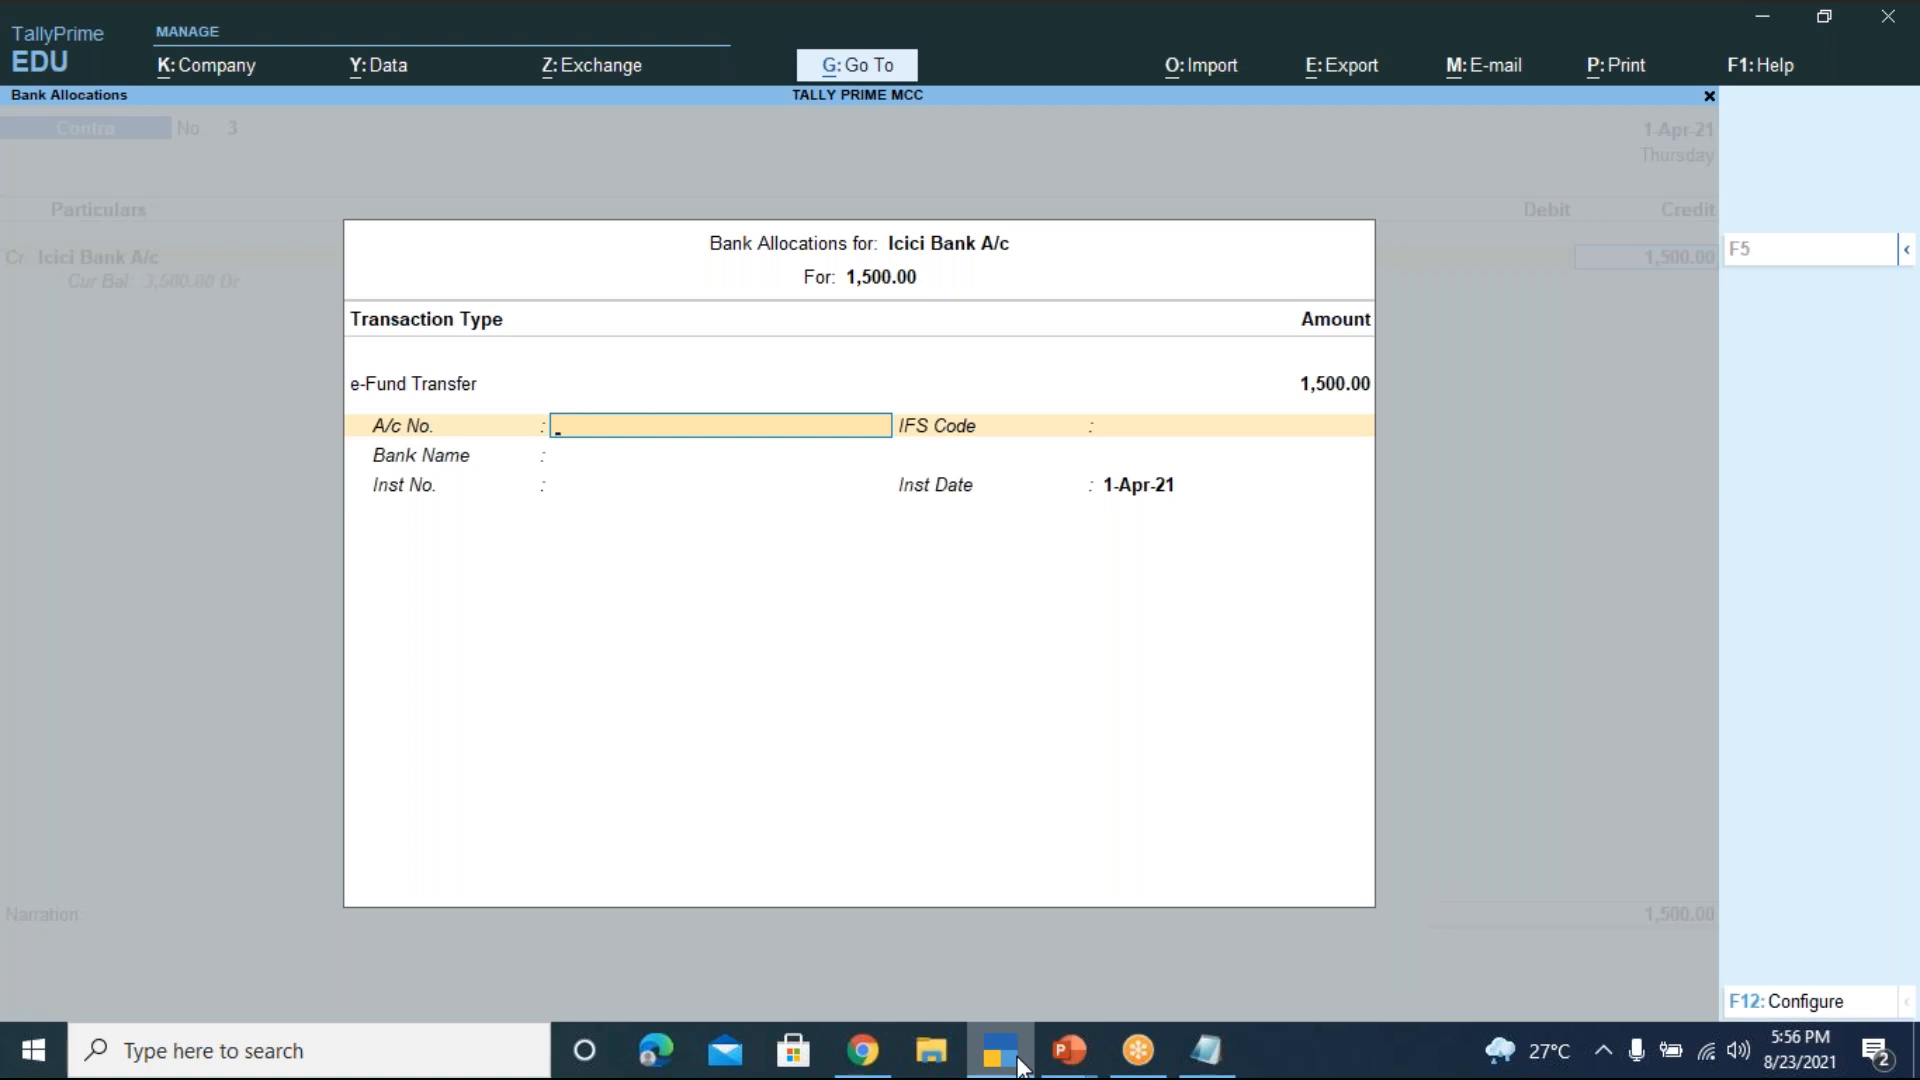
Enter the account number and the IFS code ICICI012345 for the e-fund transfer
{"action": "type", "text": "001"}
{"action": "key", "text": "Return"}
{"action": "type", "text": "C"}
{"action": "key", "text": "BackSpace"}
{"action": "type", "text": "I"}
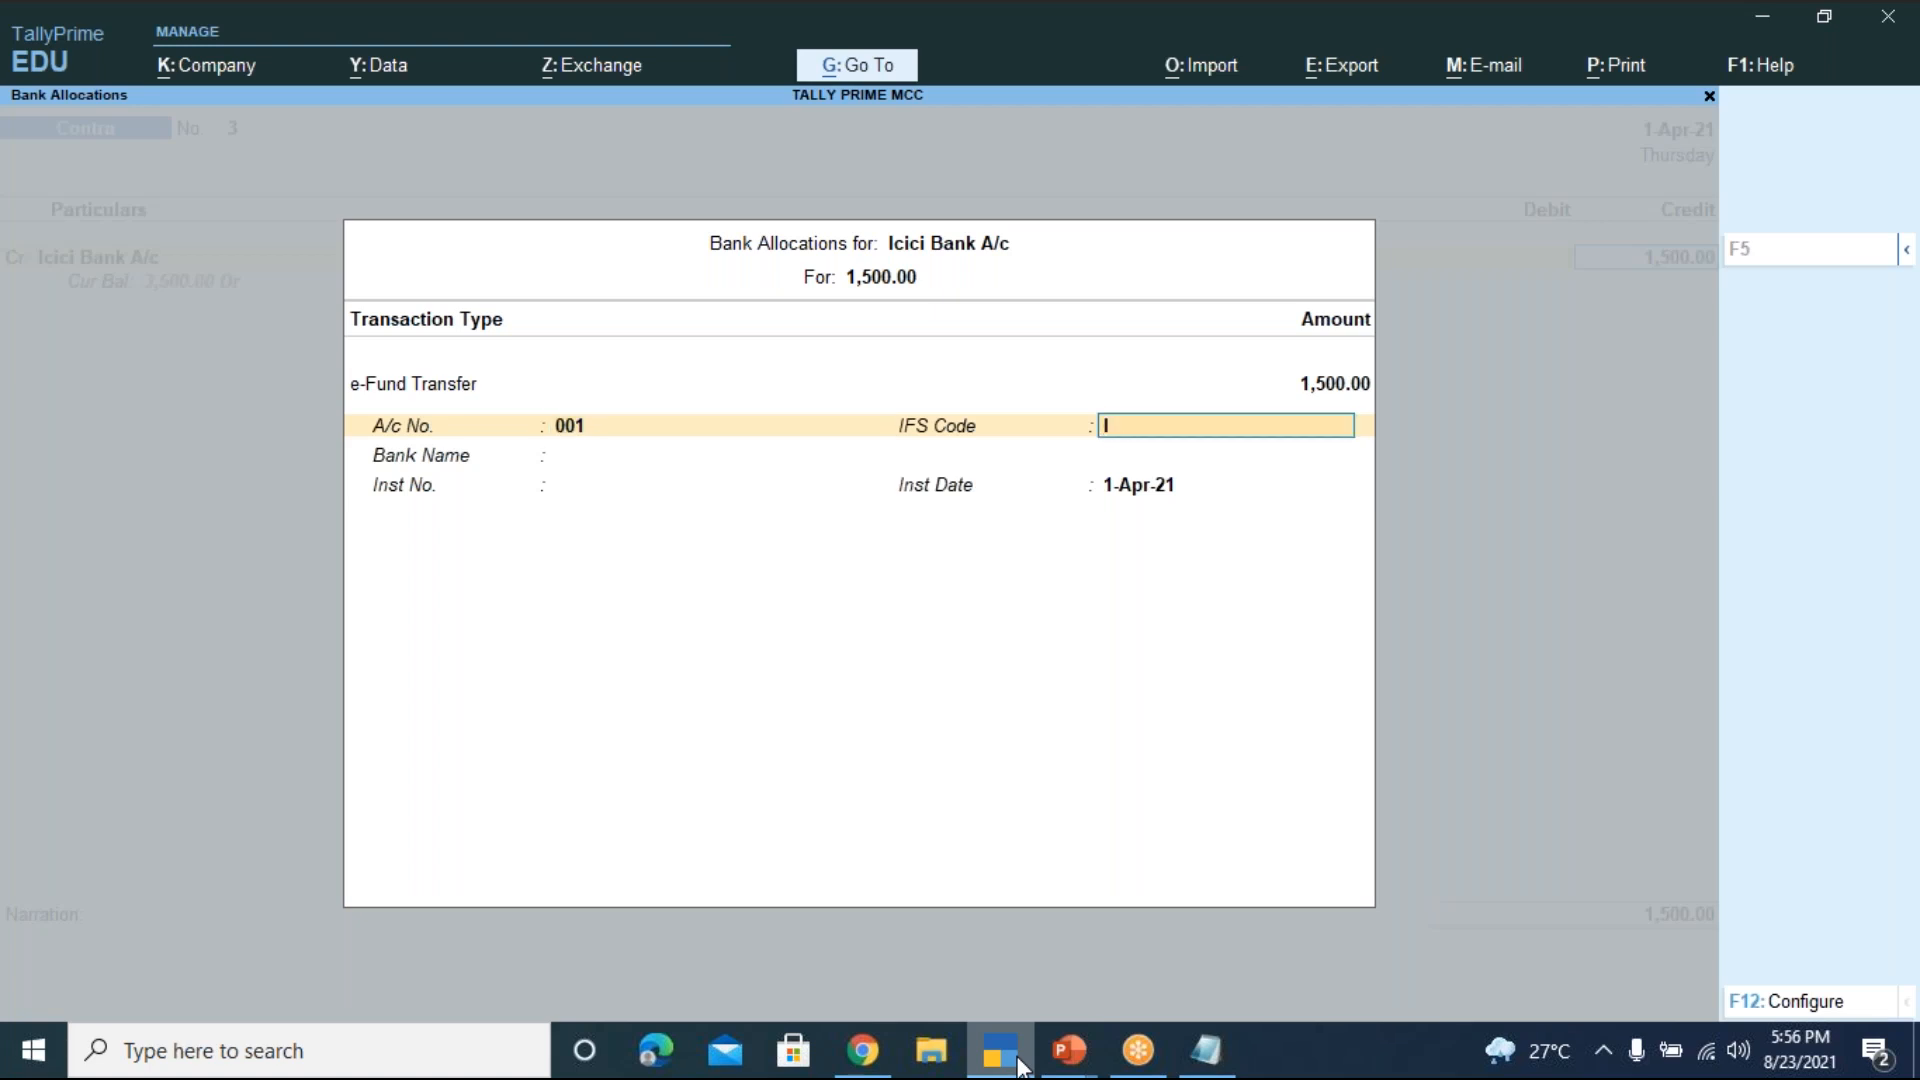
{"action": "type", "text": "CICI012345"}
{"action": "key", "text": "Return"}
{"action": "key", "text": "Return"}
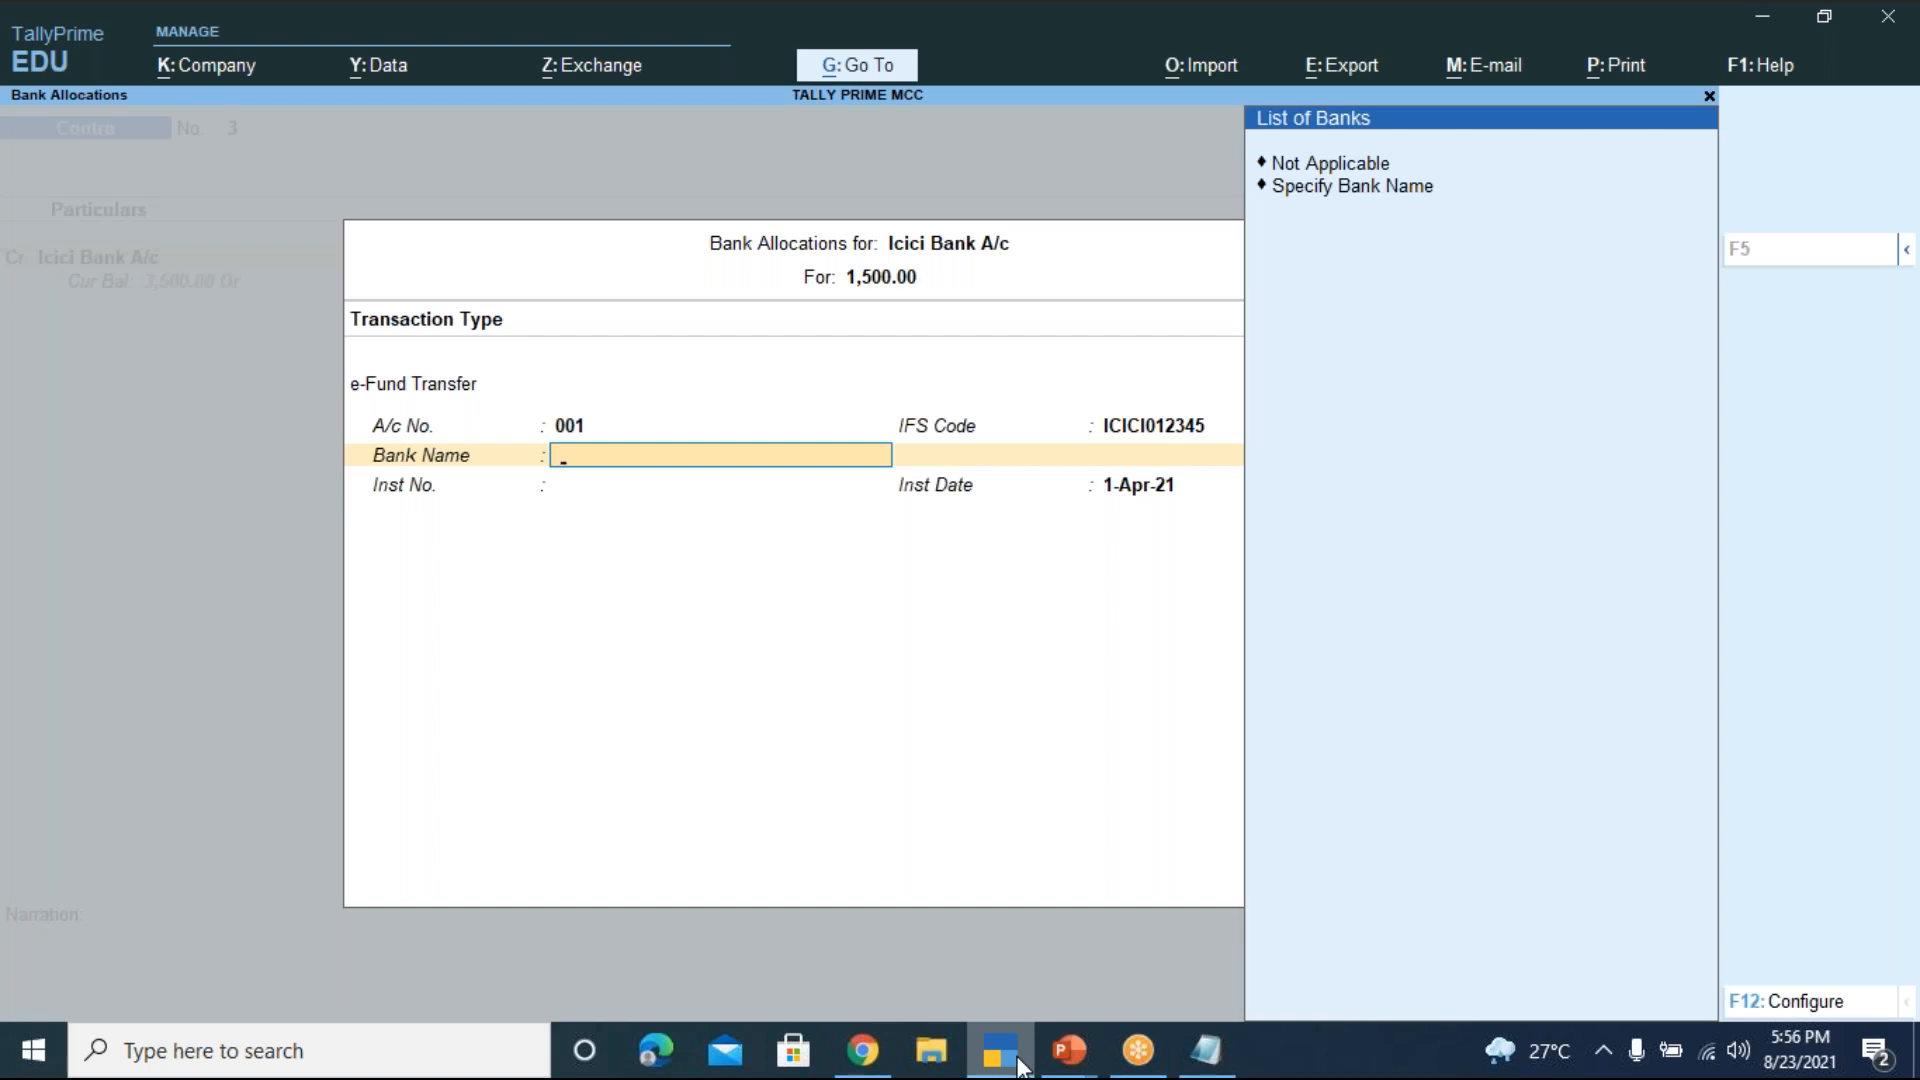
Complete the Icici Bank A/c allocation with bank name Icici Bank, instrument number 345678 and instrument date 1-Apr-21
{"action": "key", "text": "Down"}
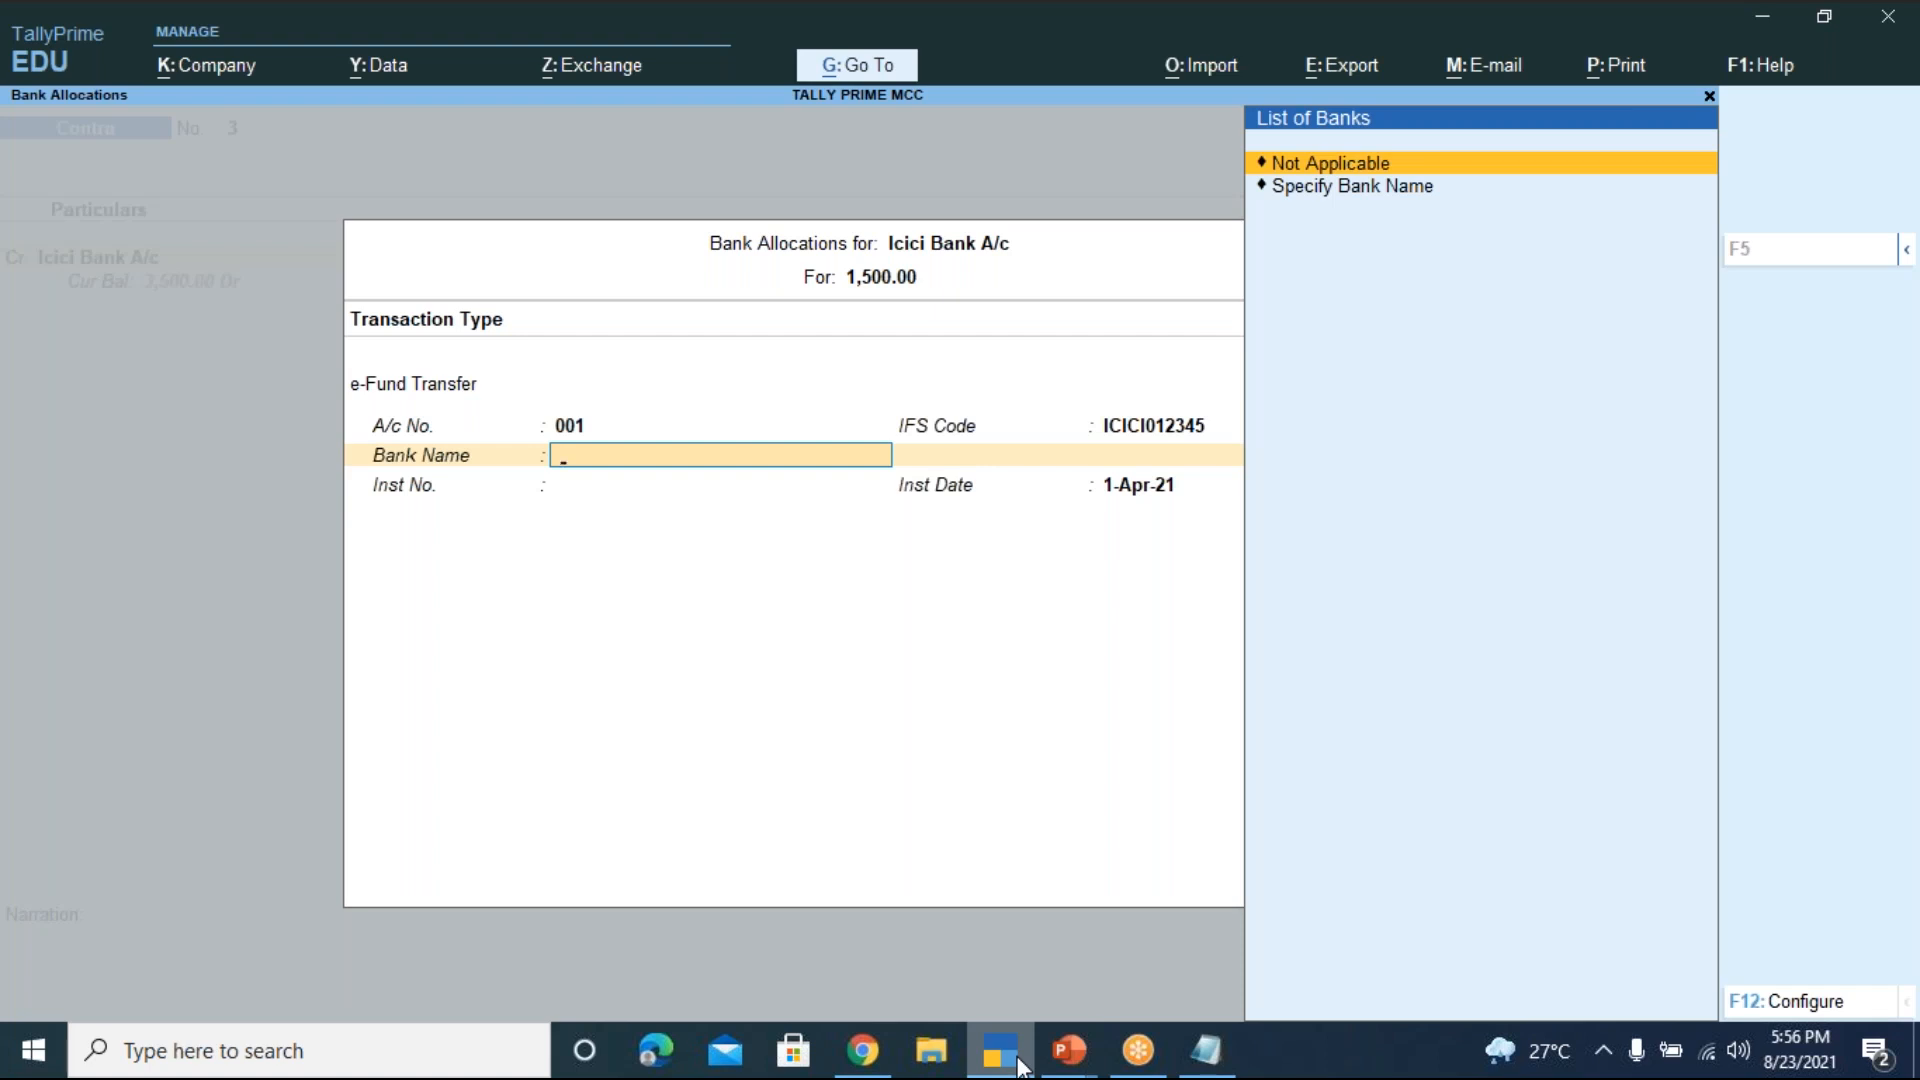
{"action": "key", "text": "Down"}
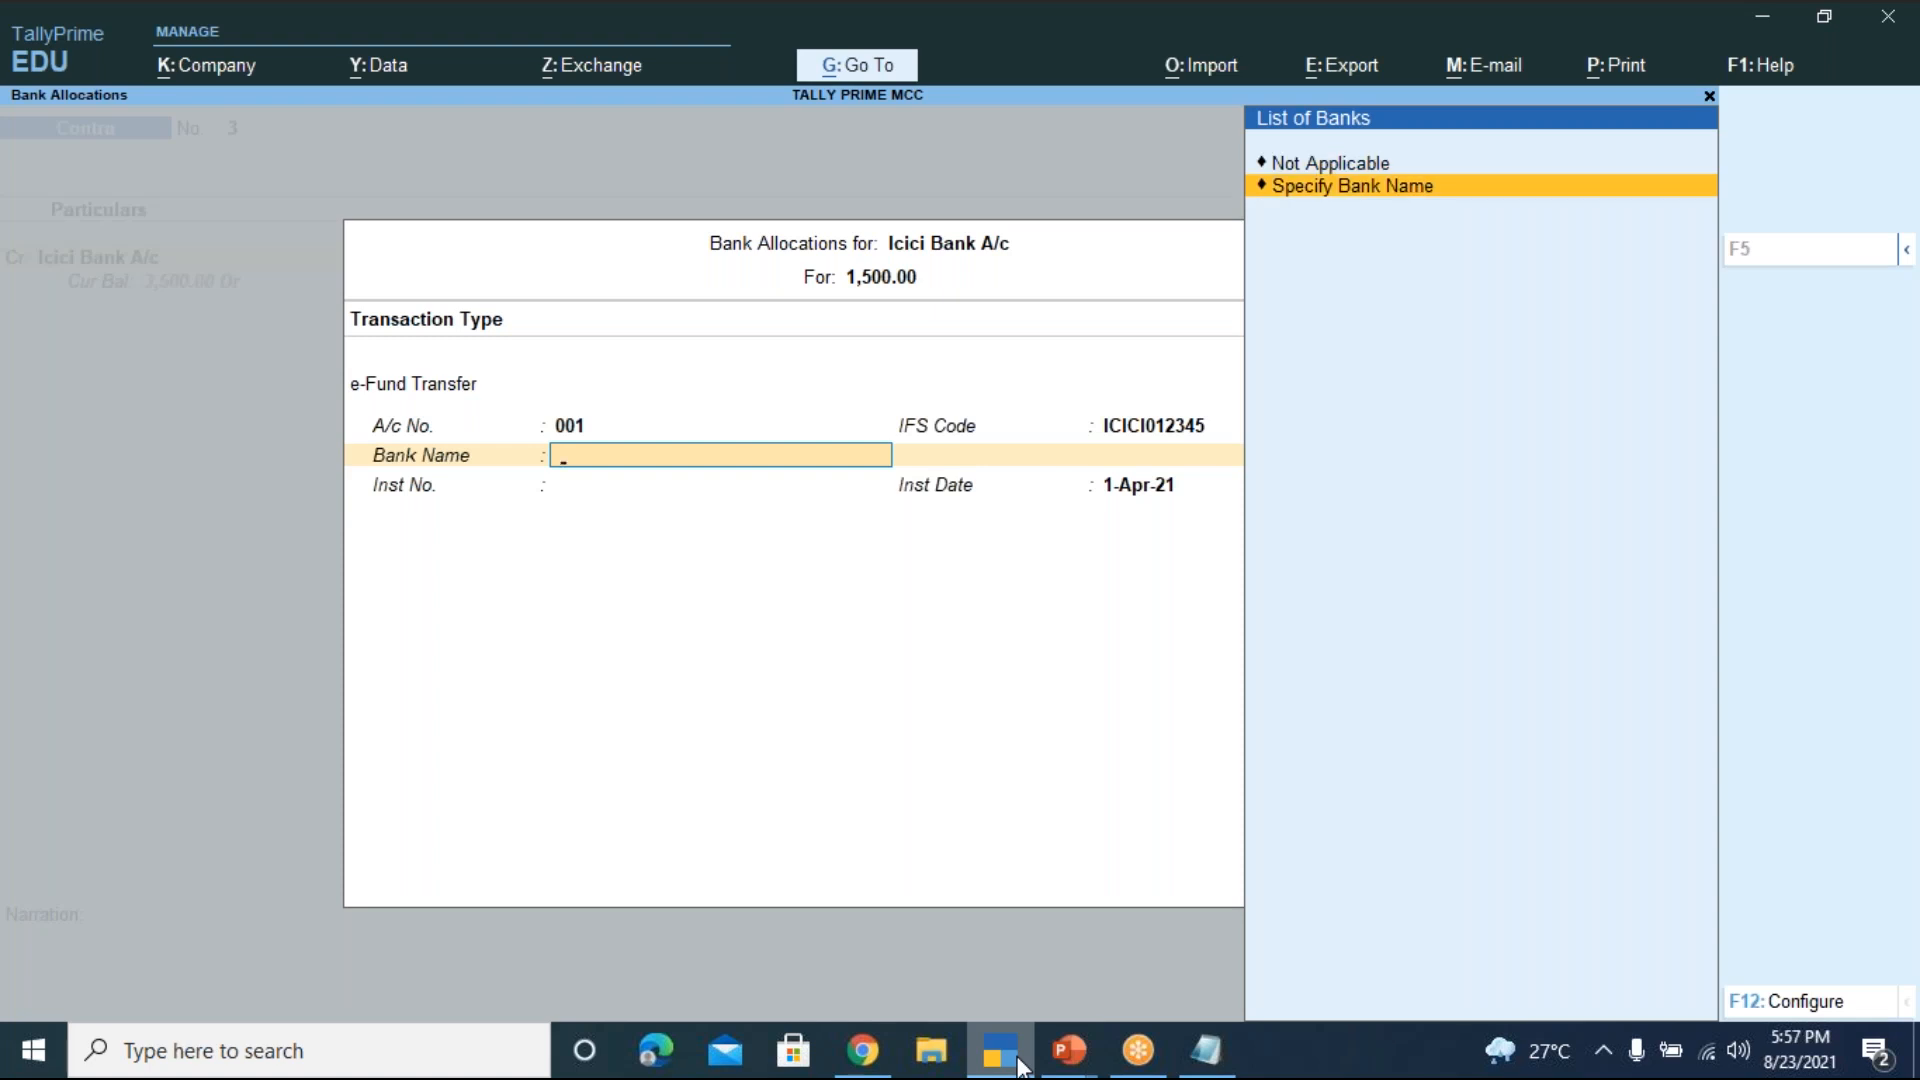
{"action": "key", "text": "Return"}
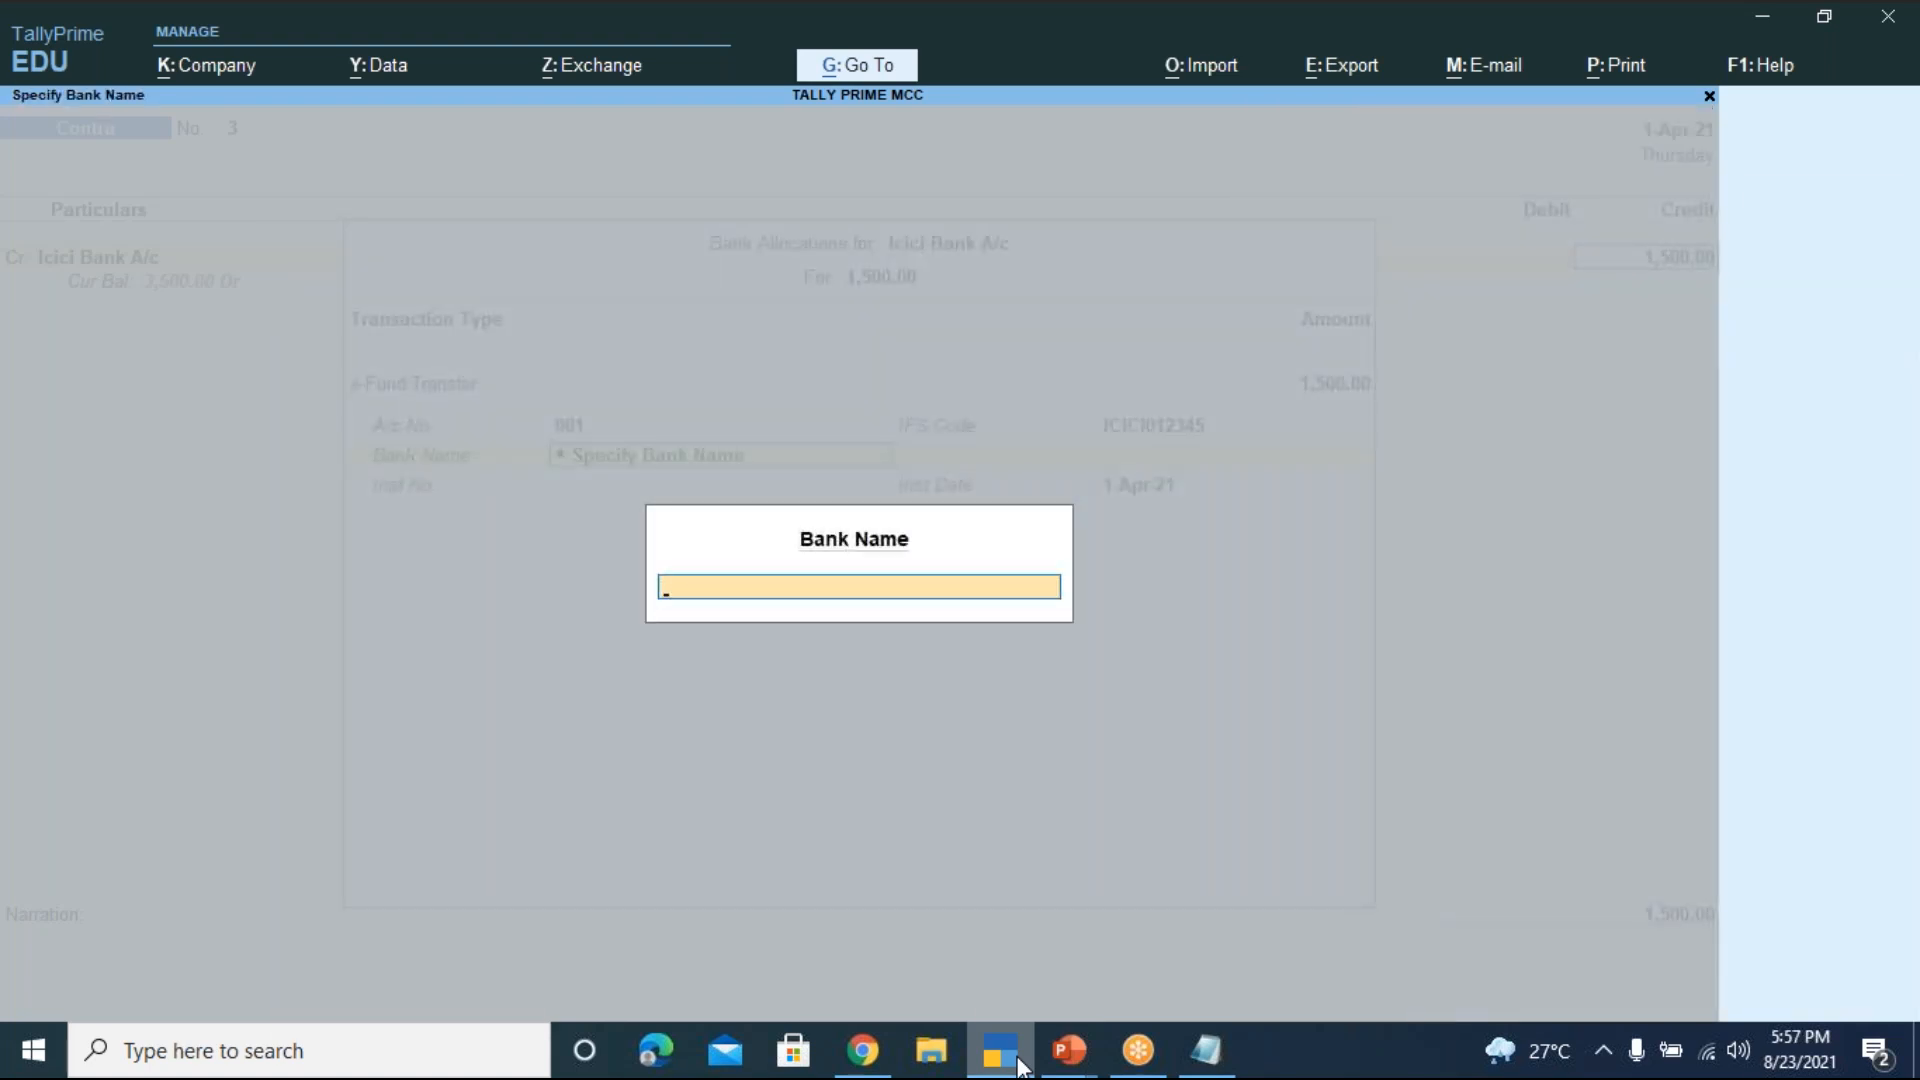
{"action": "type", "text": "Icici Bank"}
{"action": "key", "text": "Return"}
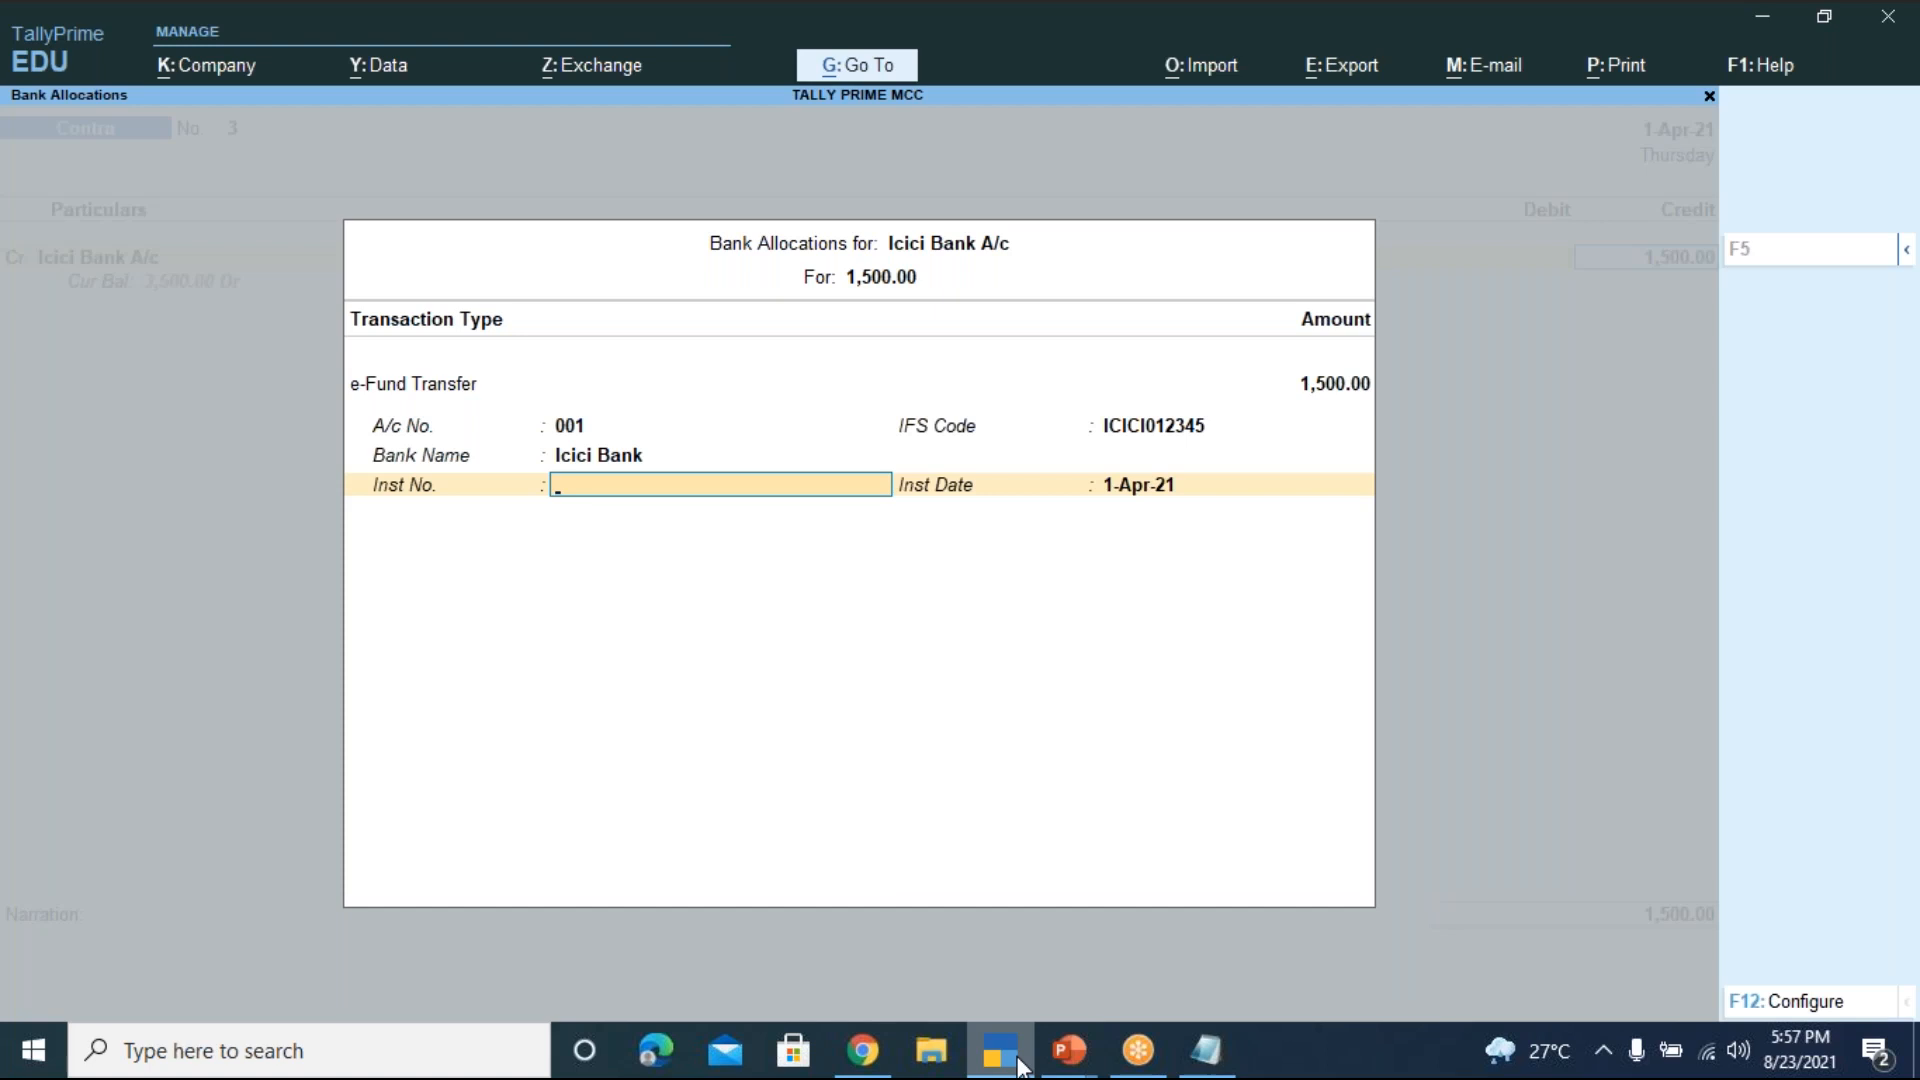
{"action": "type", "text": "345678"}
{"action": "key", "text": "Return"}
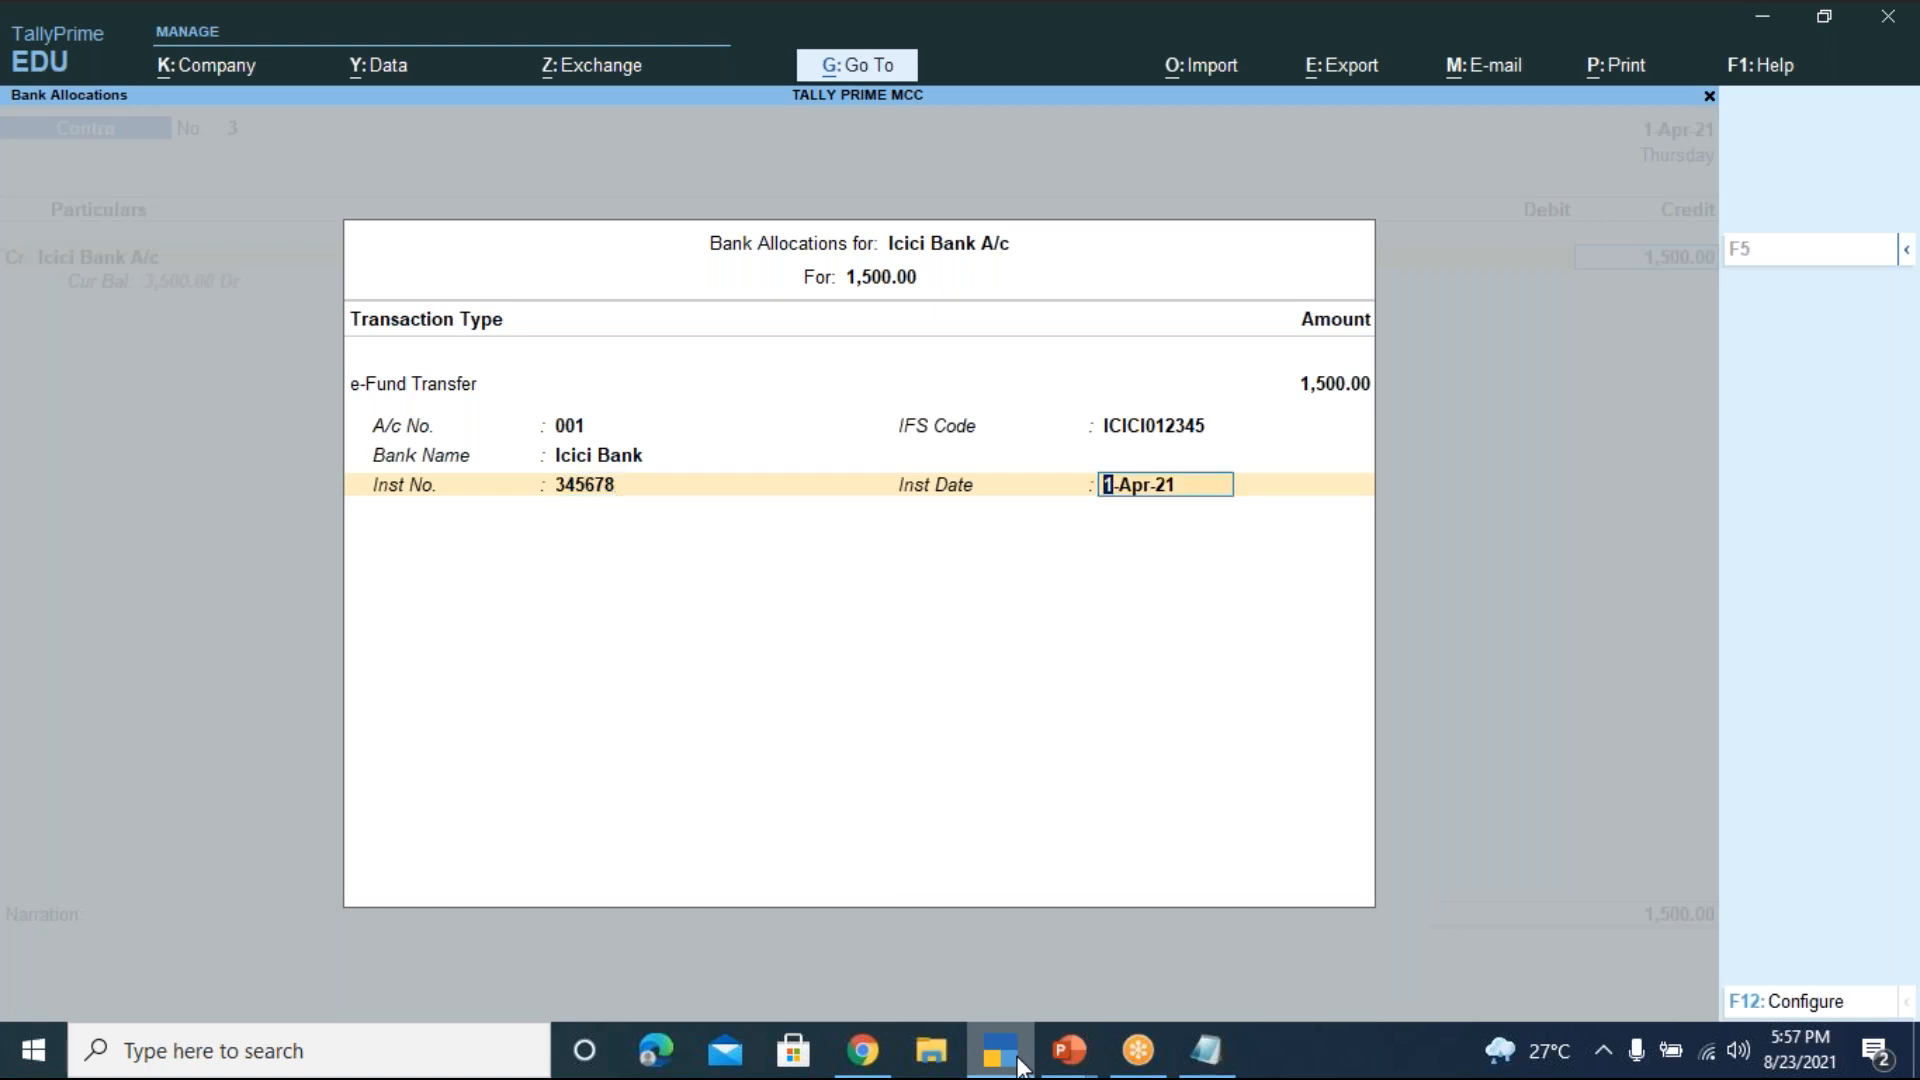
{"action": "key", "text": "Return"}
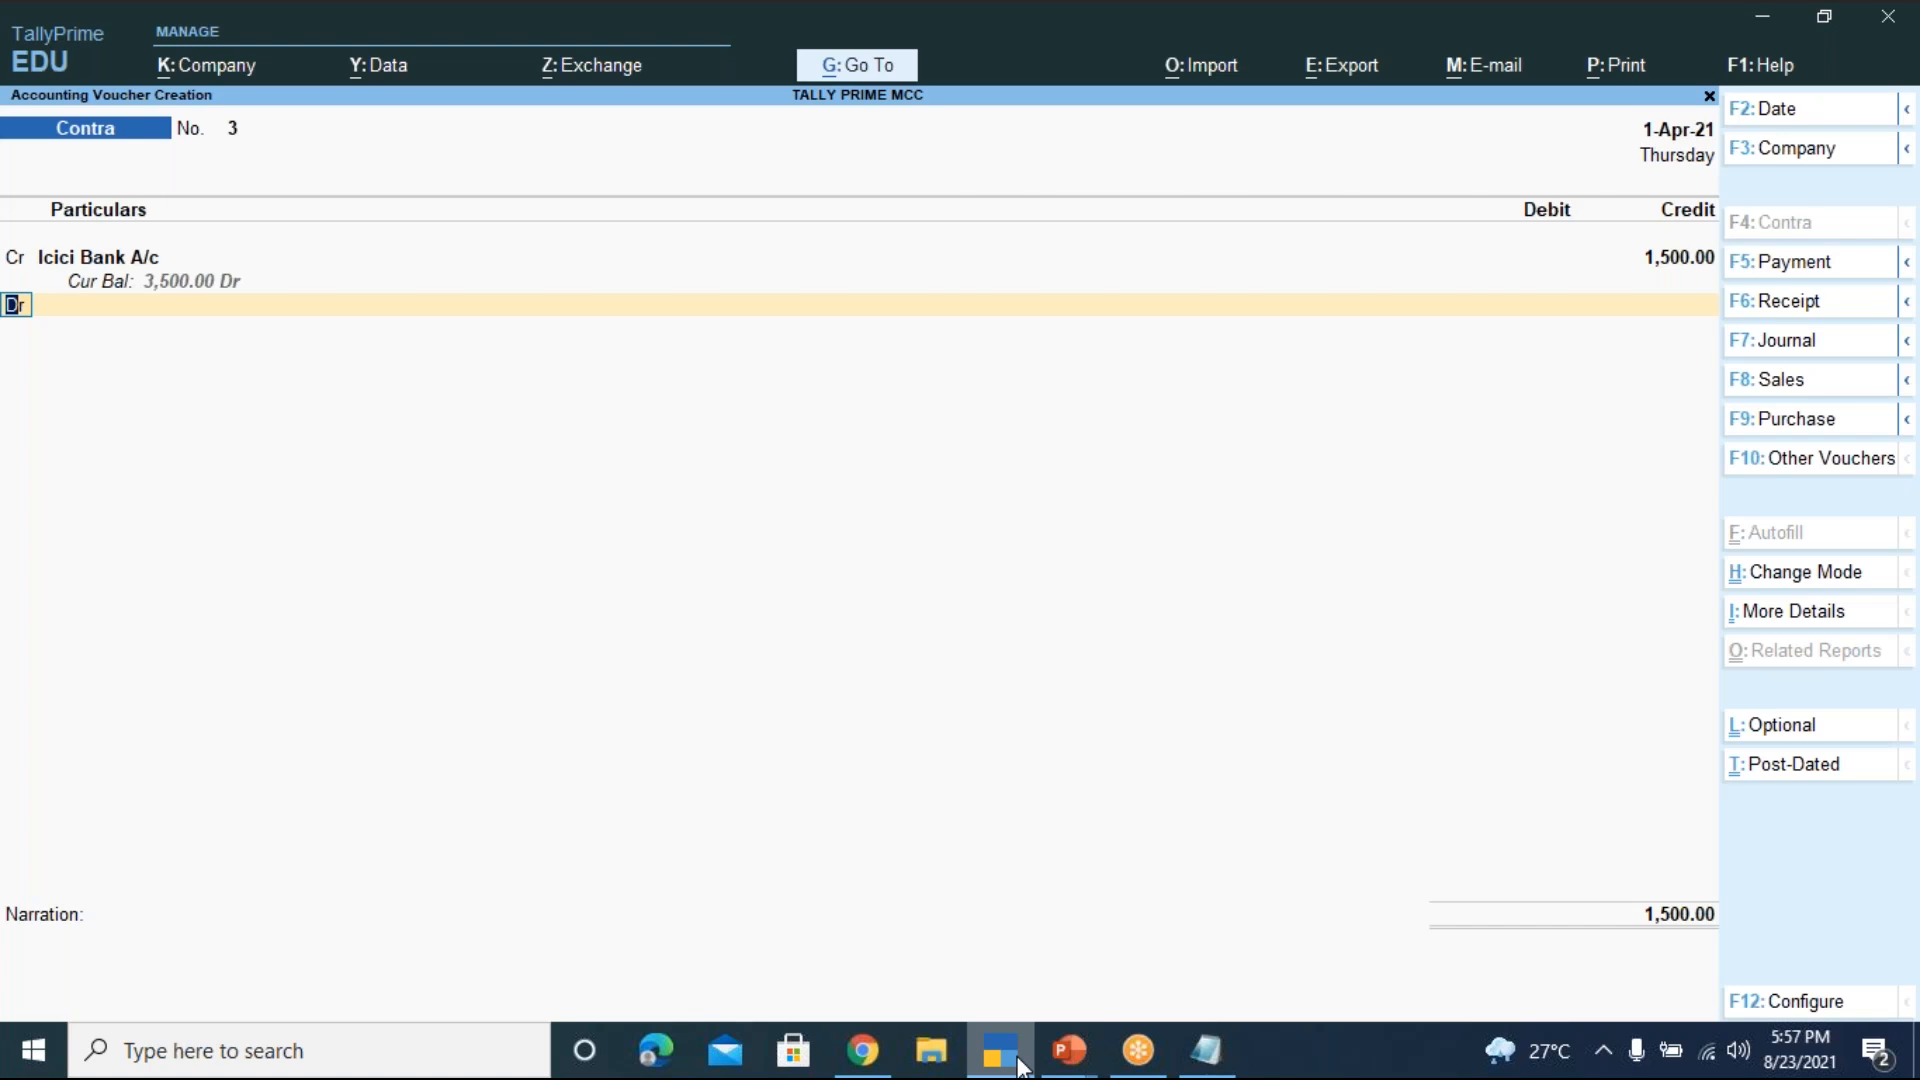
Debit Hdfc Bank A/c with 1,500 in the contra voucher
{"action": "key", "text": "Return"}
{"action": "key", "text": "Down"}
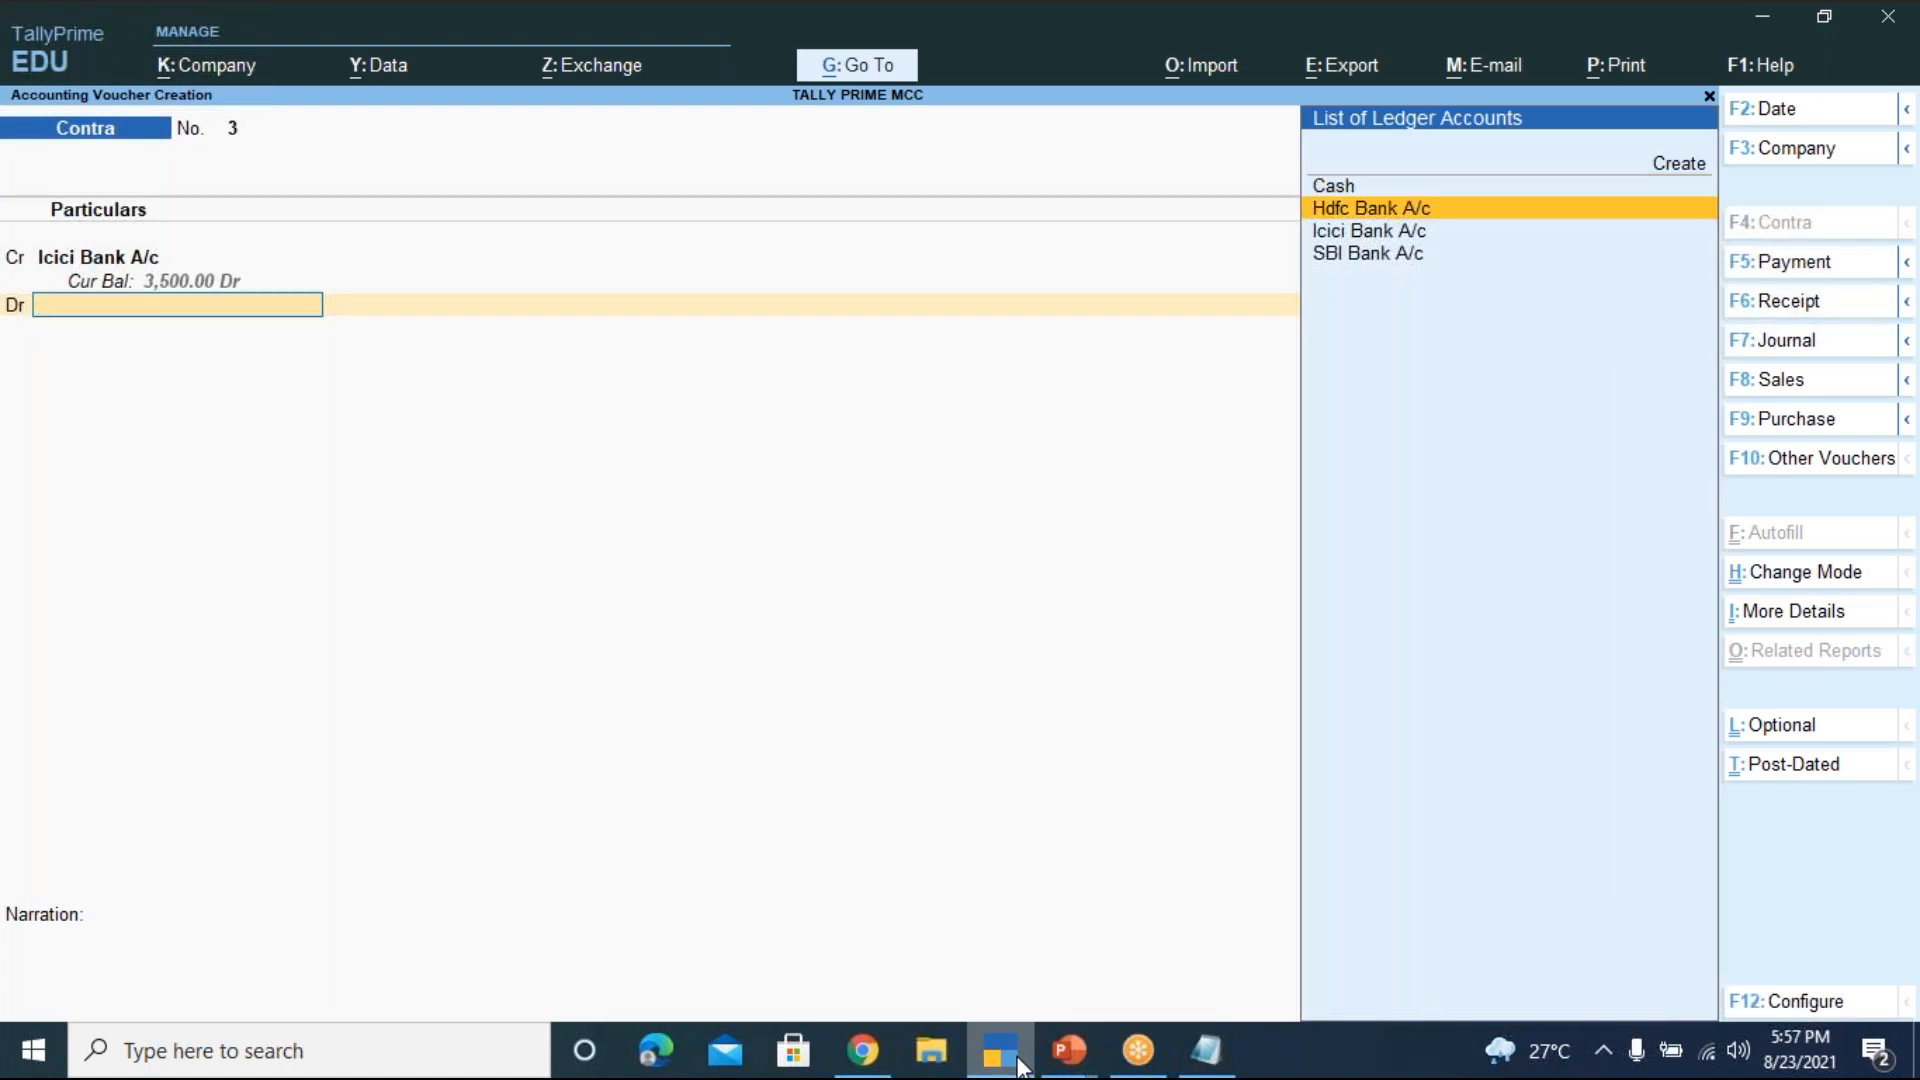
{"action": "key", "text": "Return"}
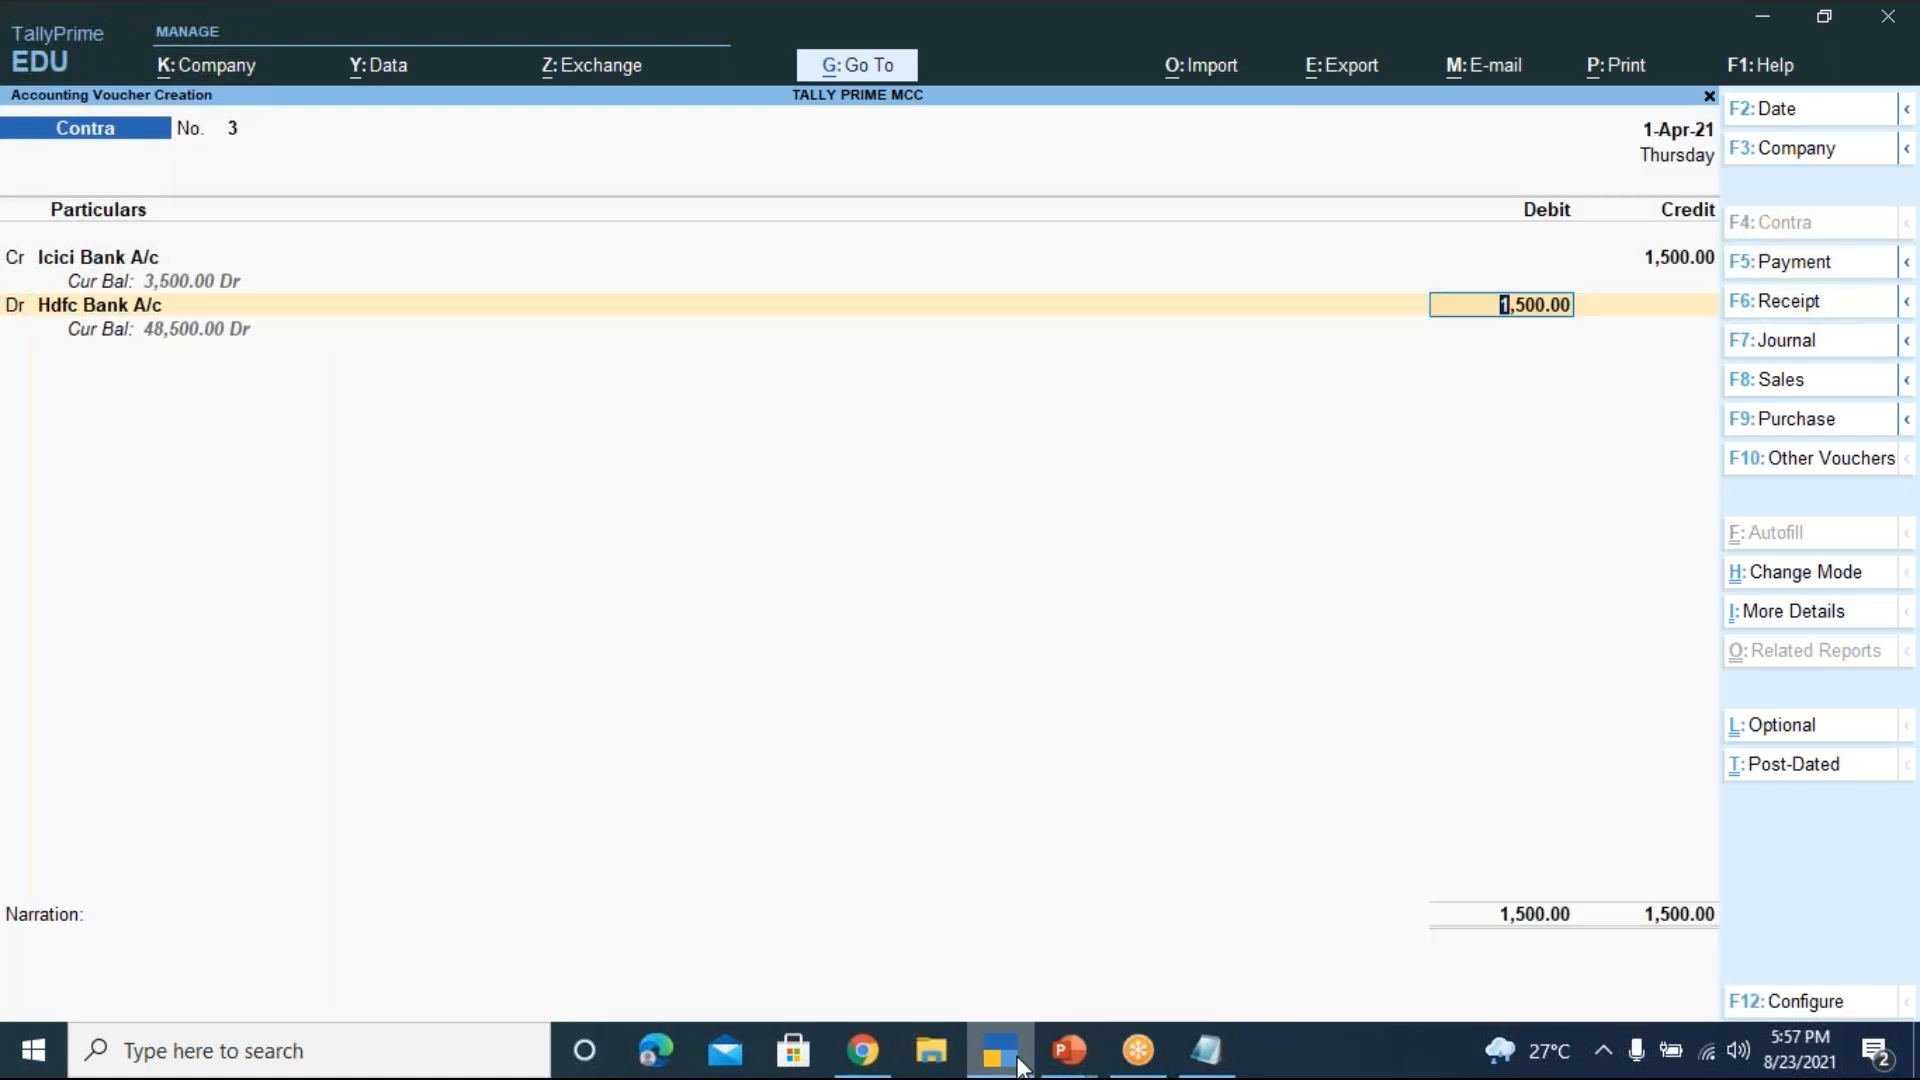
{"action": "key", "text": "Return"}
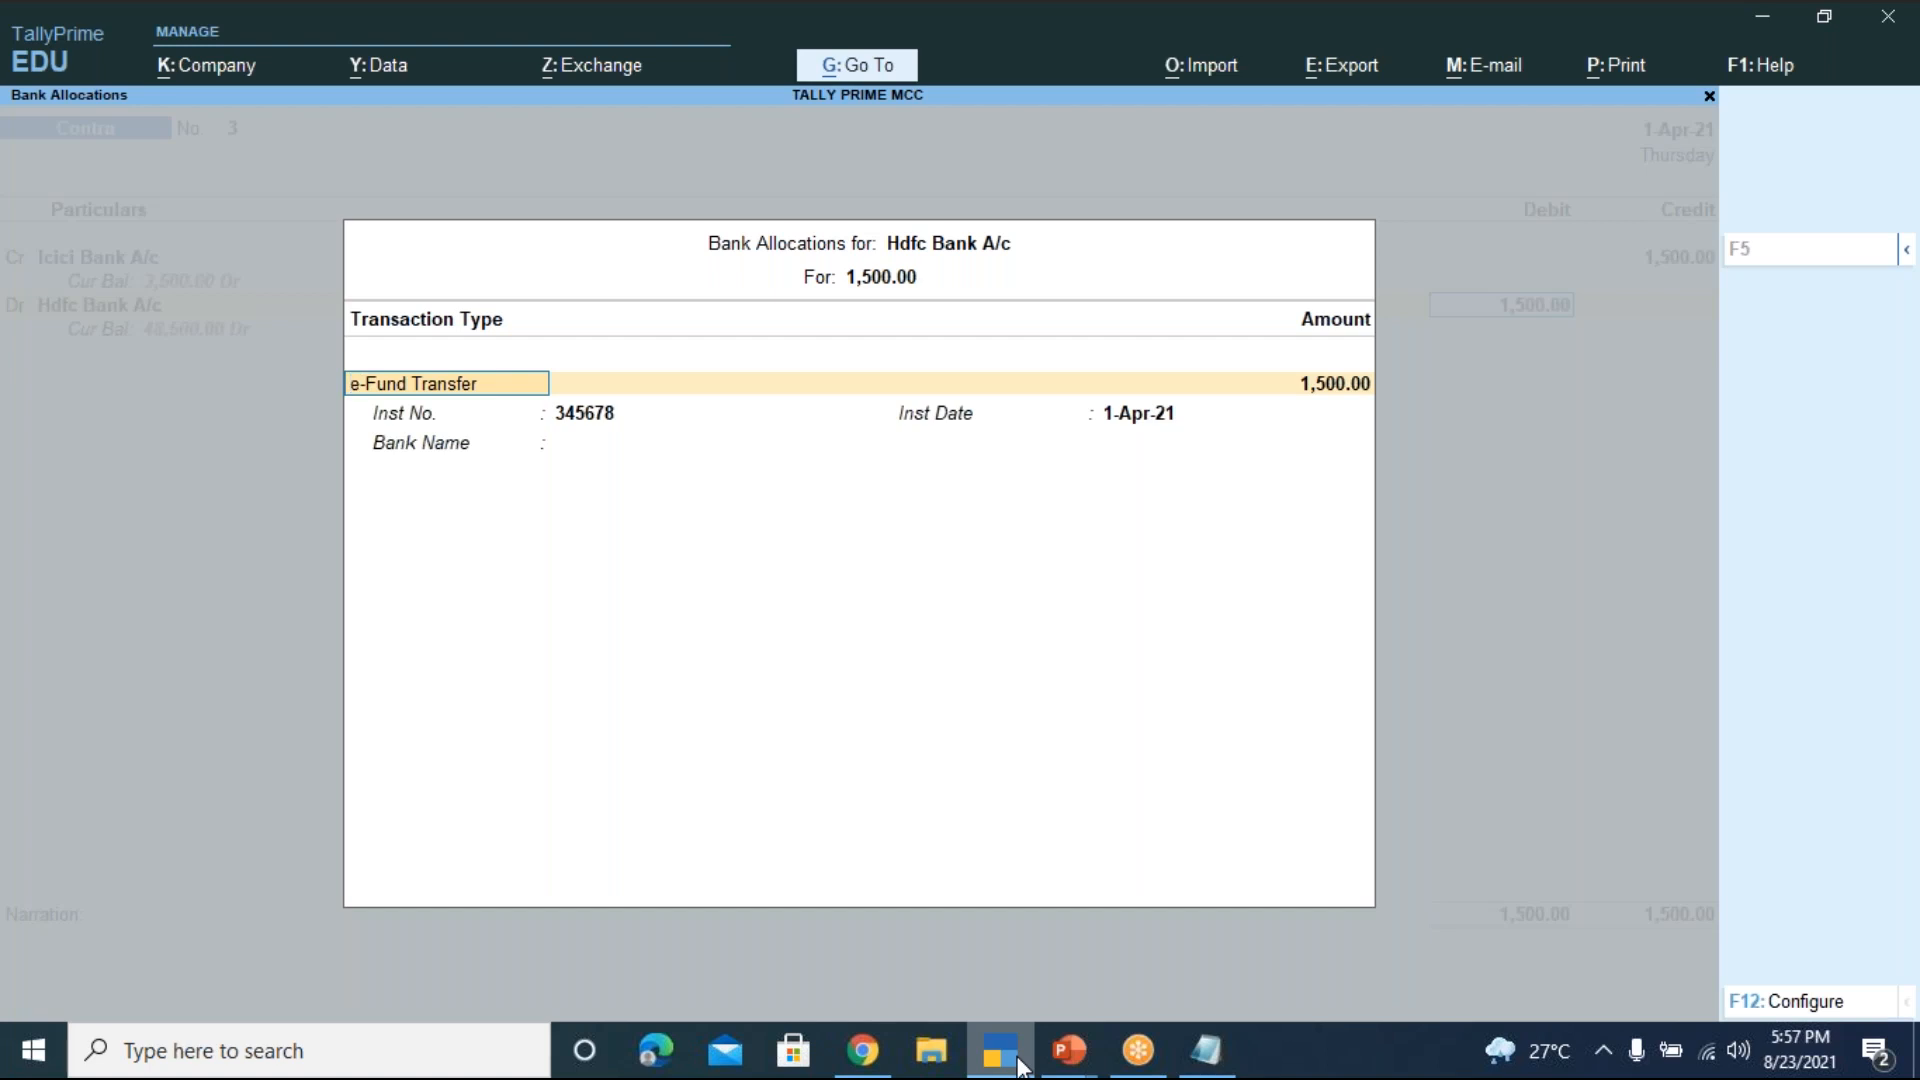
Complete the Hdfc Bank A/c allocation, keeping the e-Fund Transfer details for 1,500 and specifying Hdfc Bank as the bank name
{"action": "key", "text": "Return"}
{"action": "key", "text": "Return"}
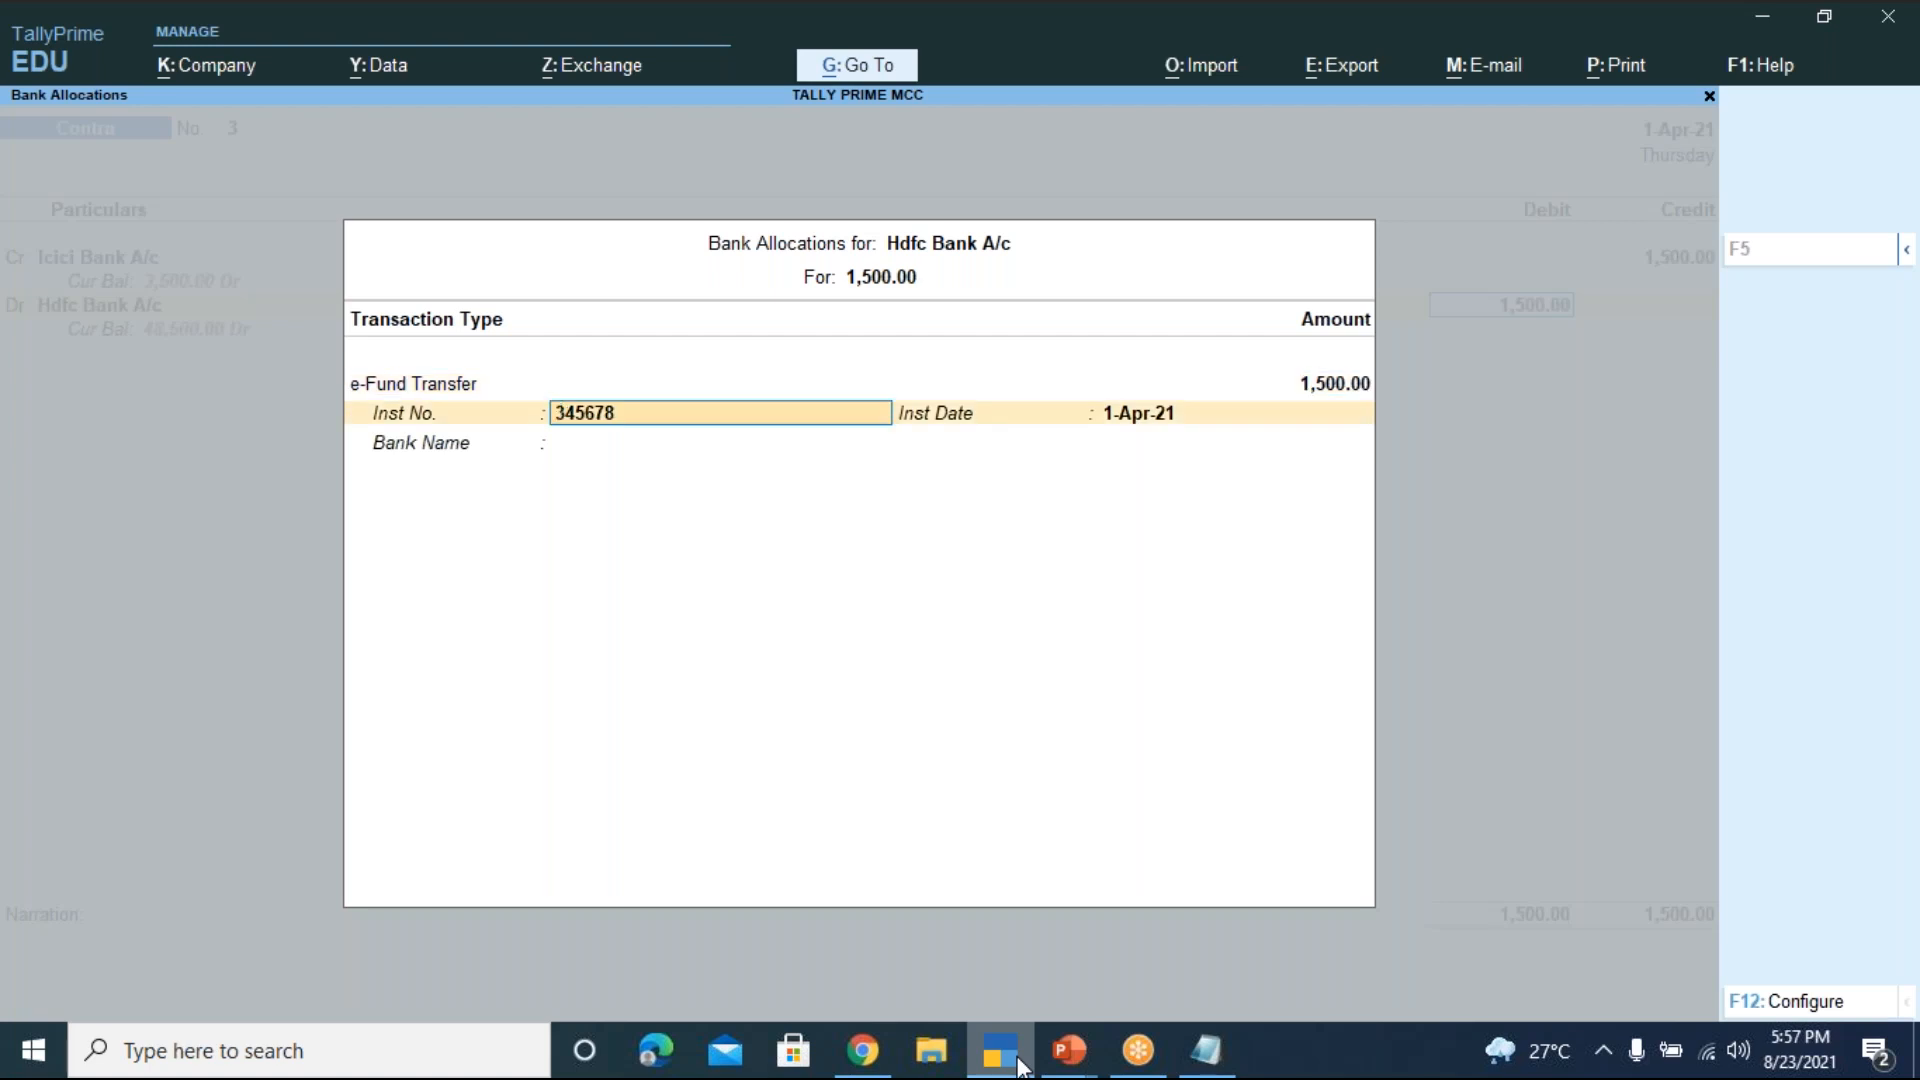
{"action": "key", "text": "Return"}
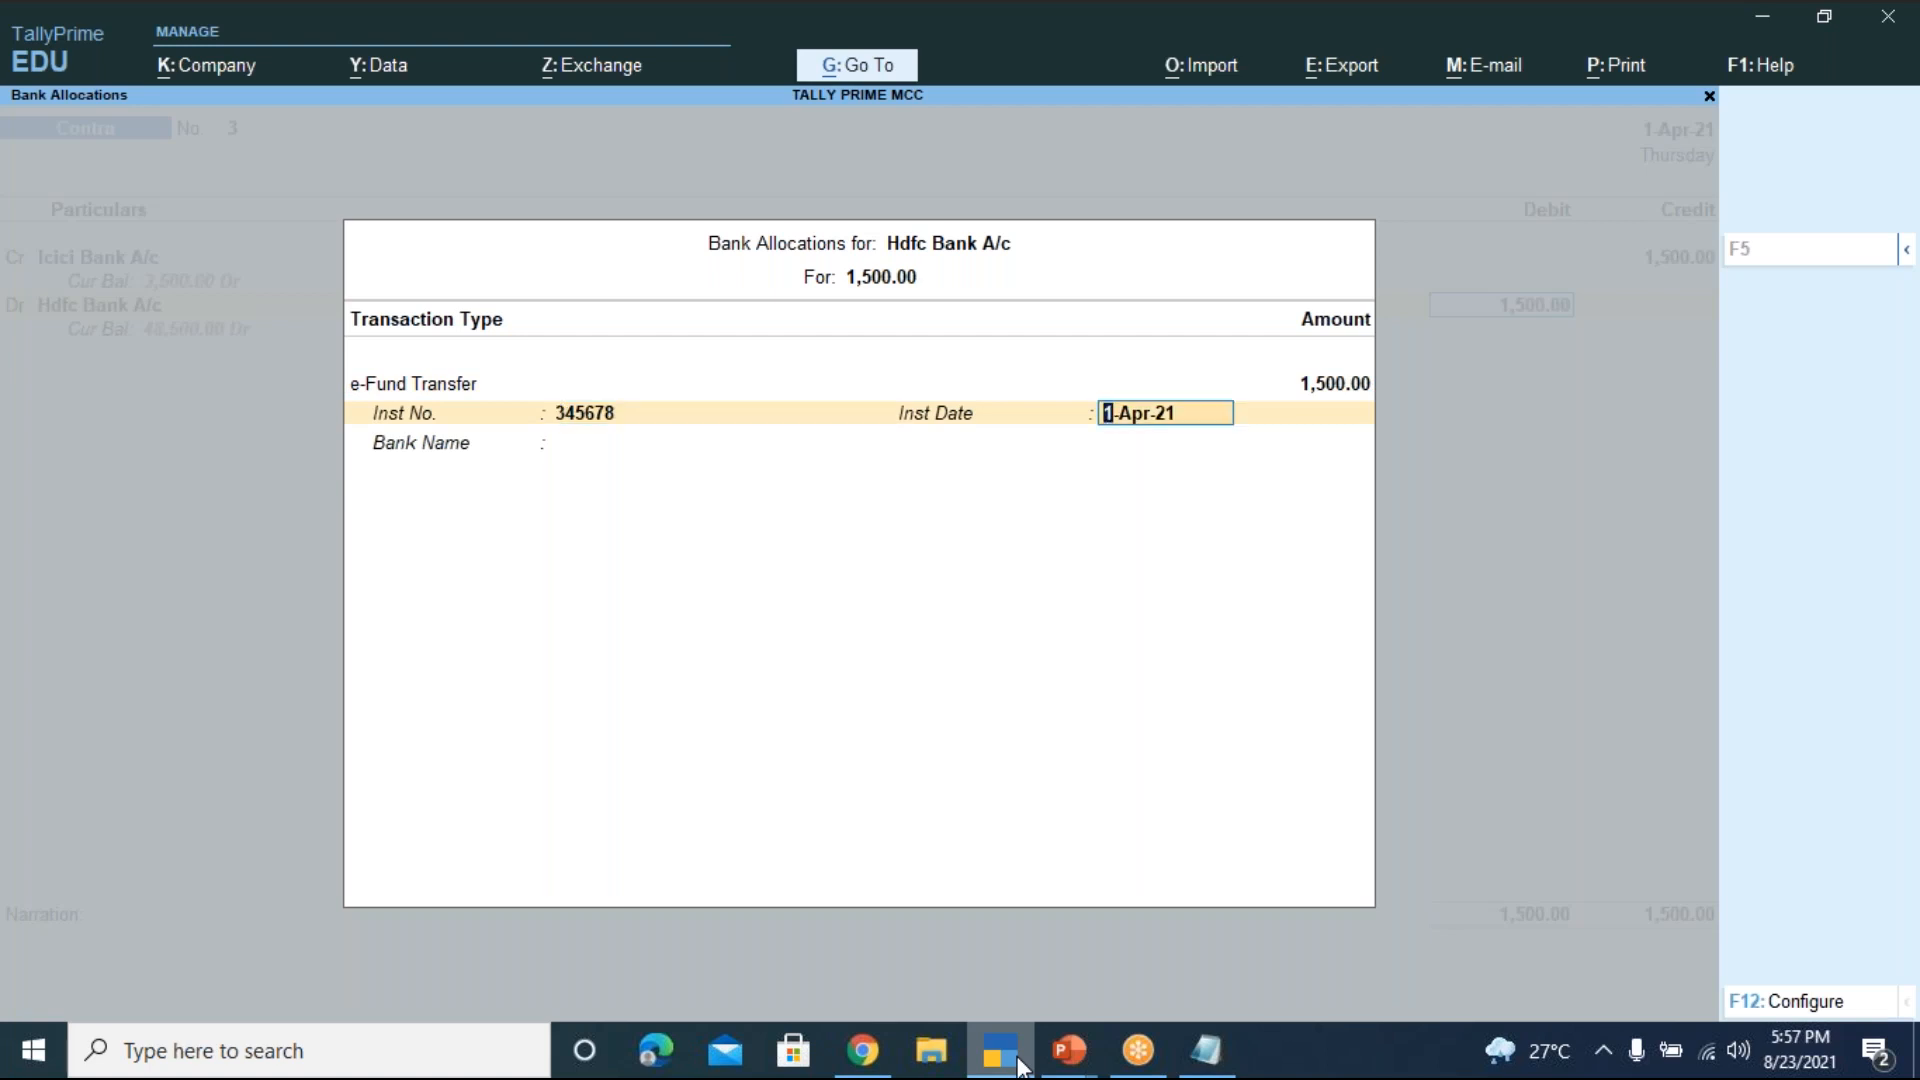
{"action": "key", "text": "Return"}
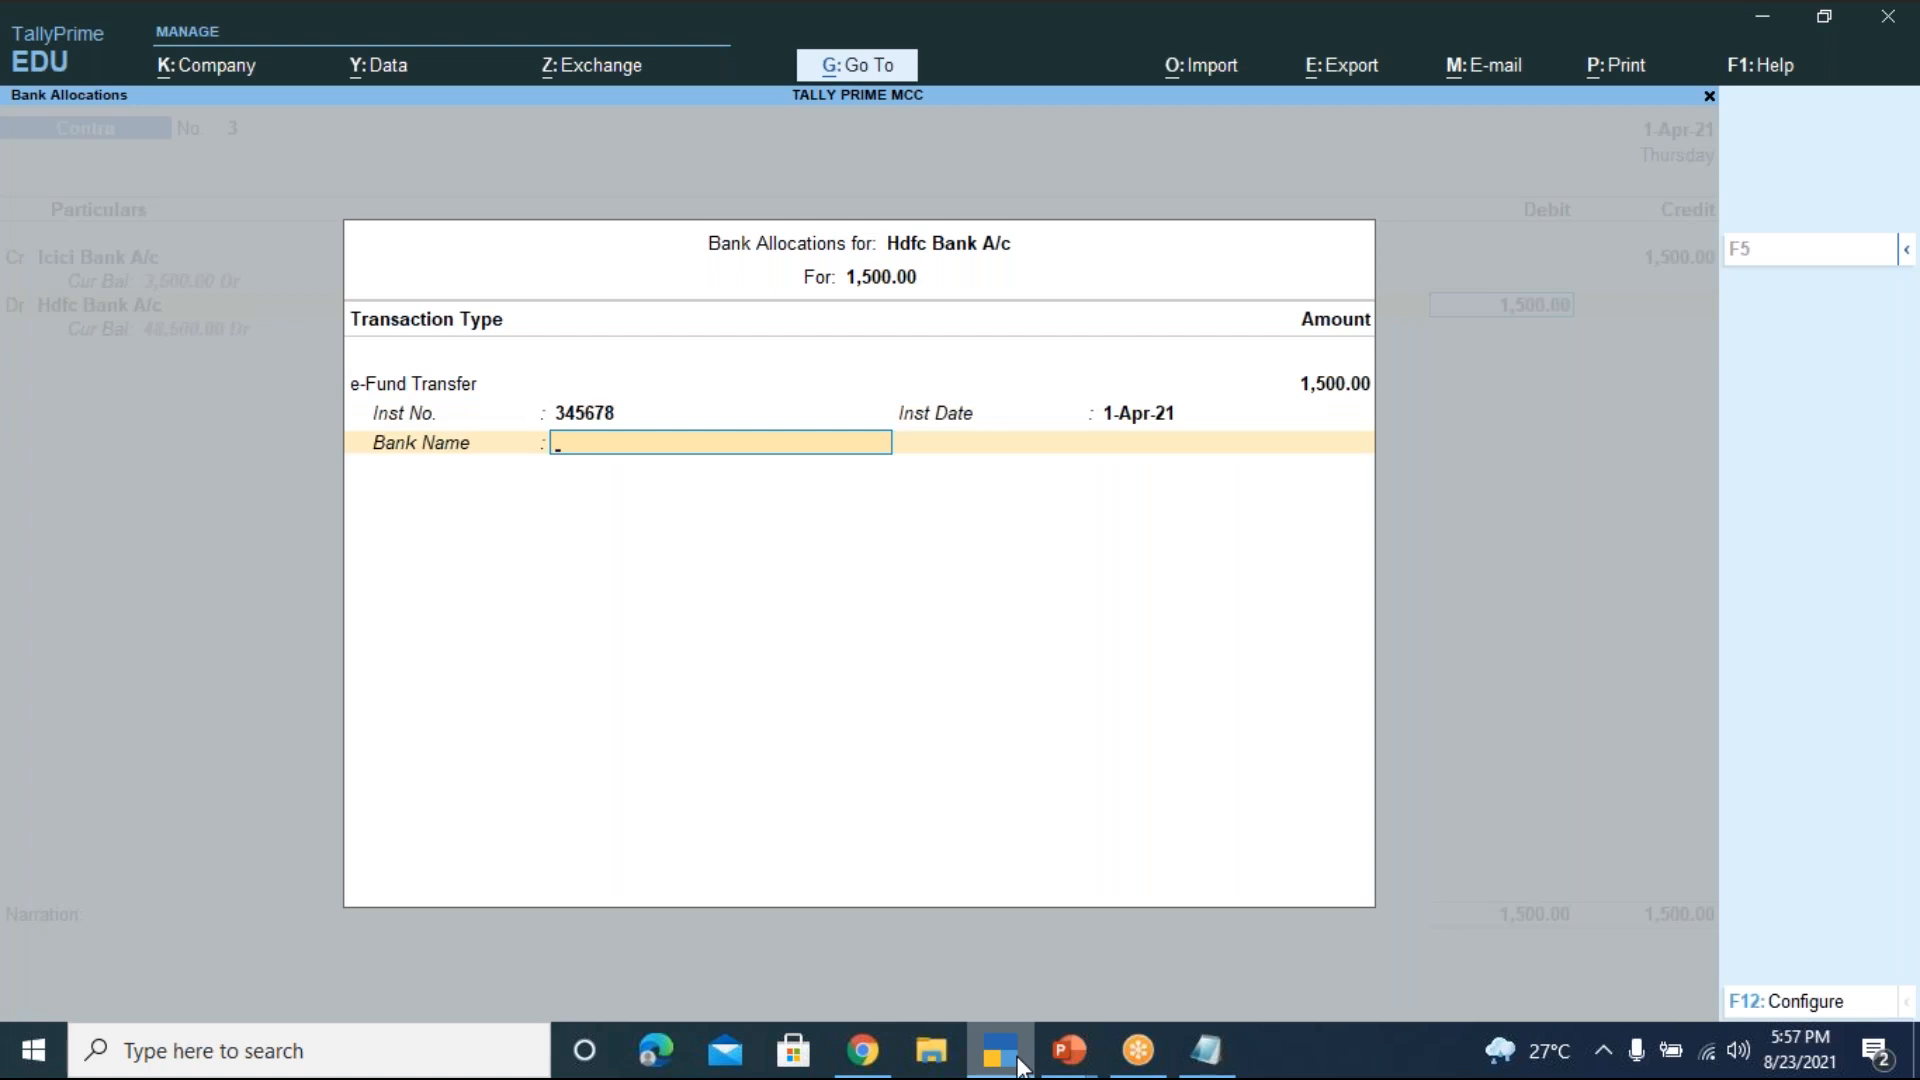
{"action": "key", "text": "space"}
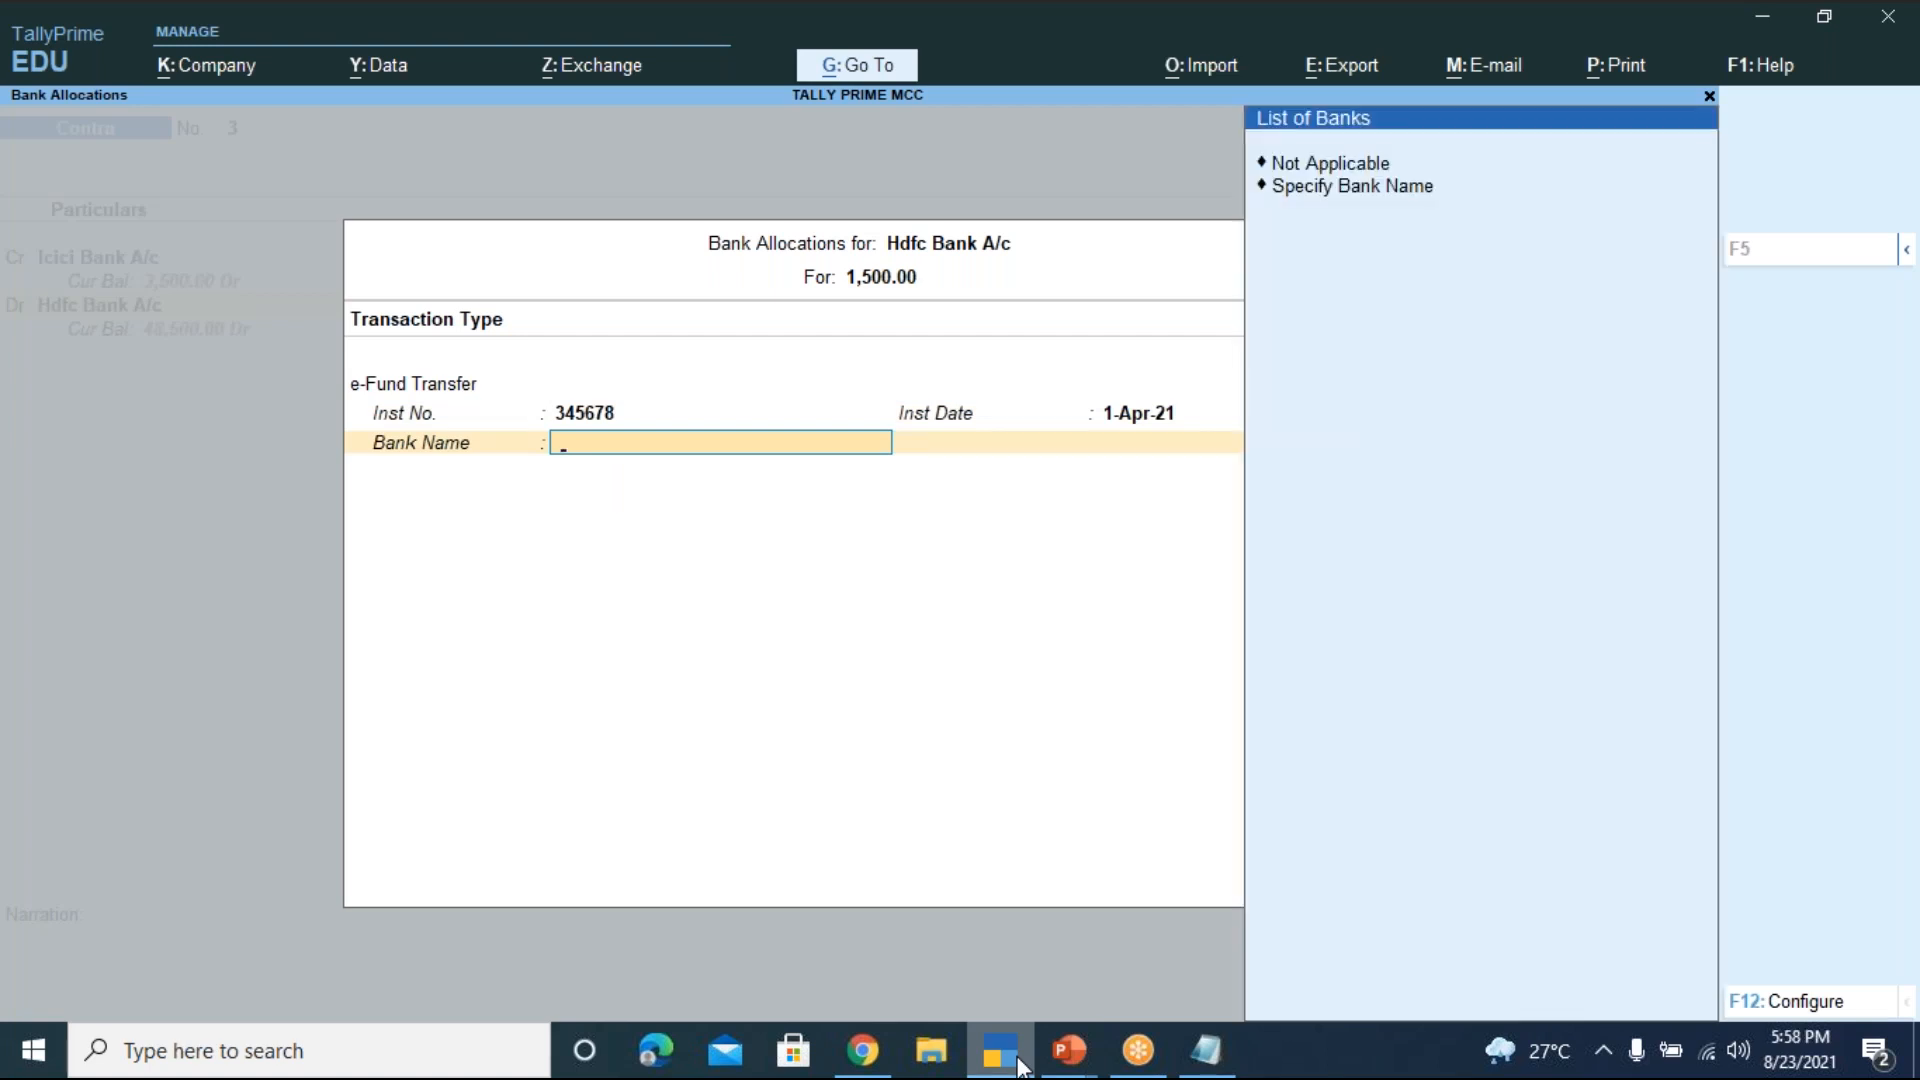
{"action": "key", "text": "Down"}
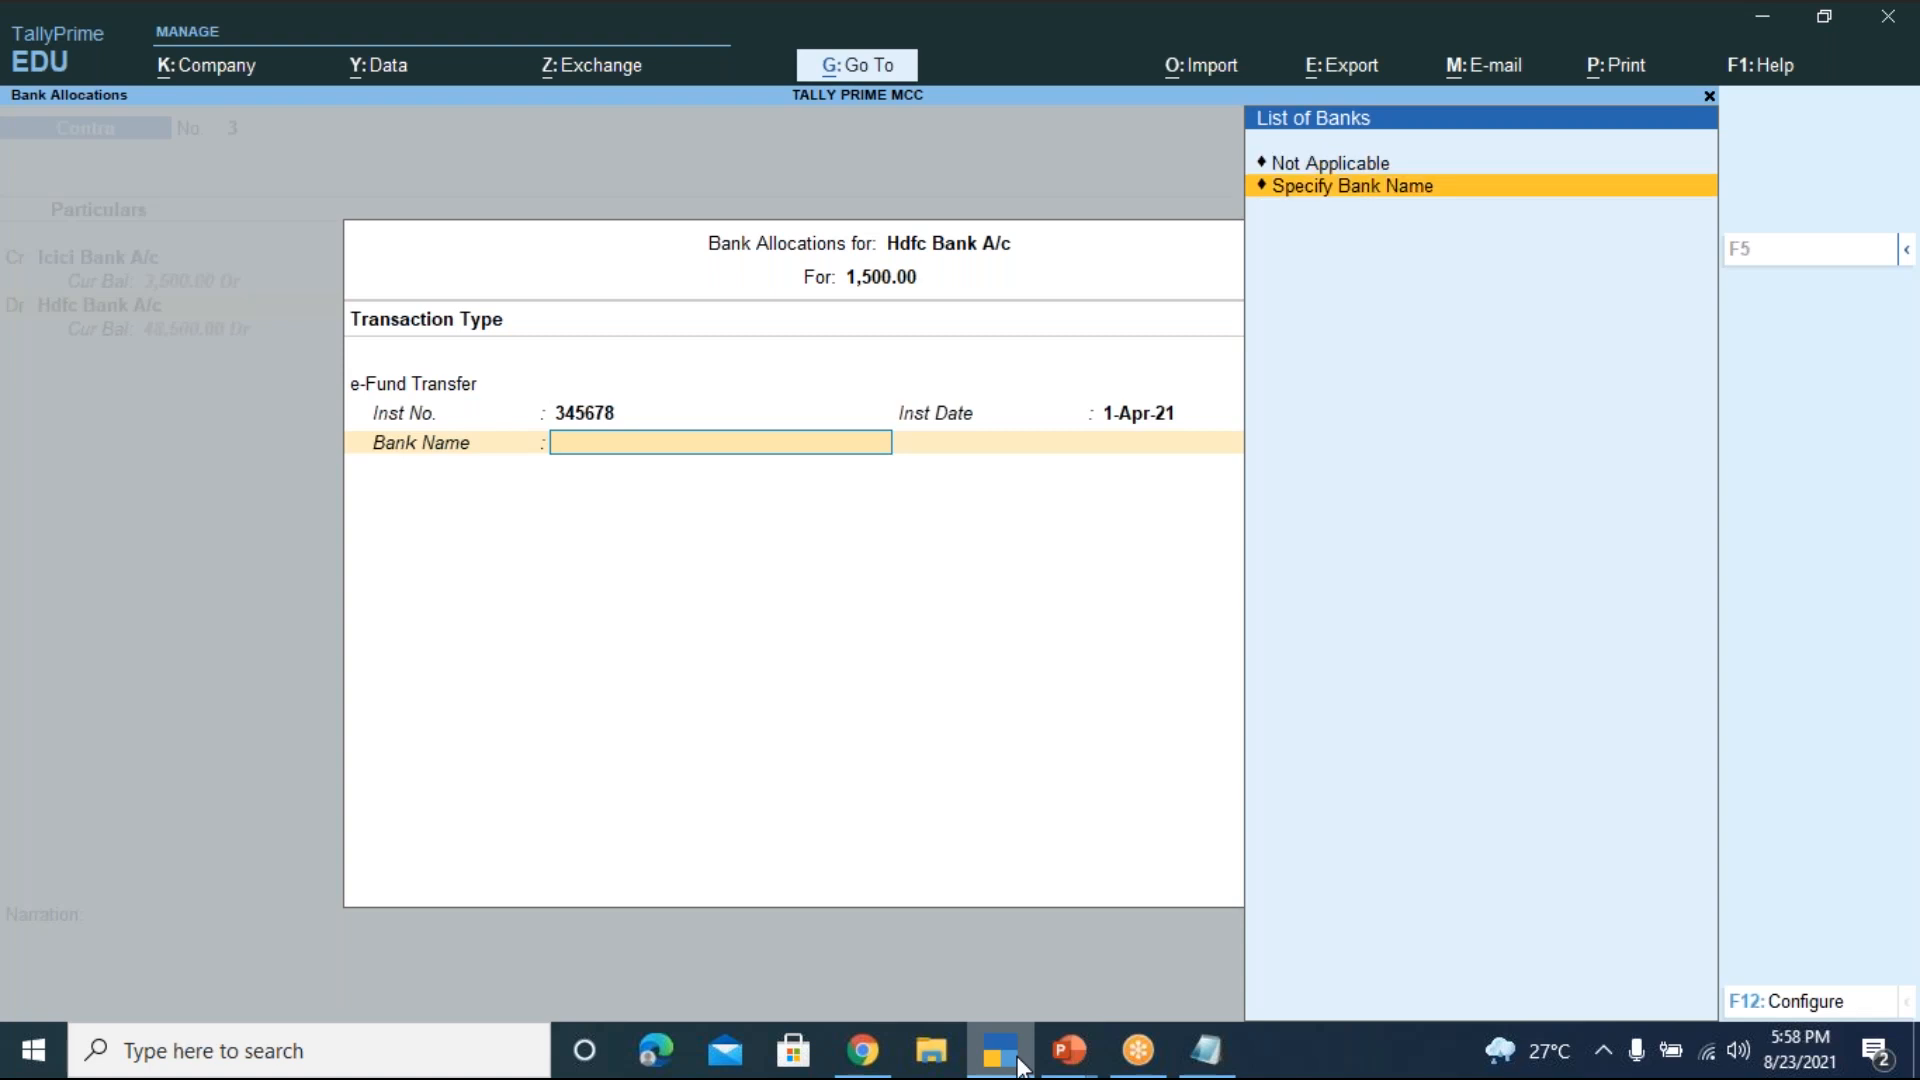
{"action": "key", "text": "Return"}
{"action": "type", "text": "Hdfc Bank"}
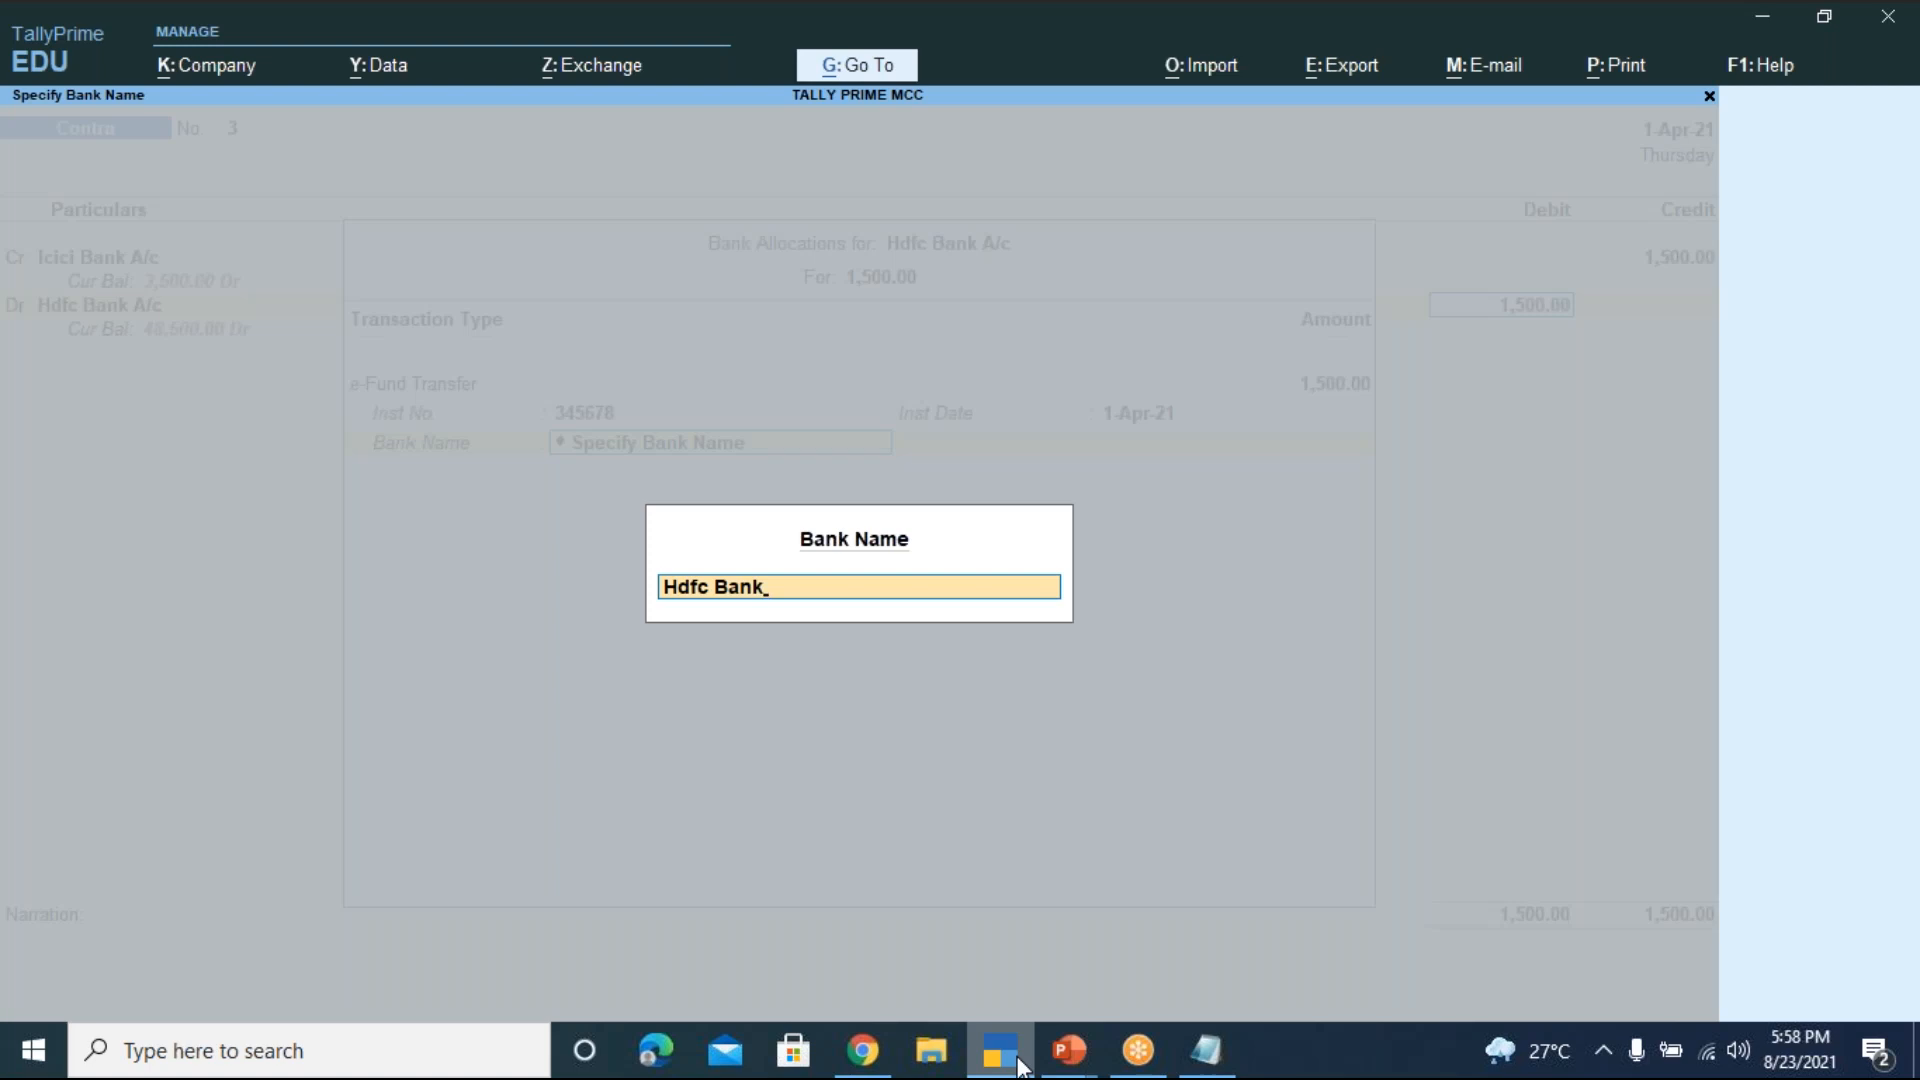
{"action": "key", "text": "Return"}
Add the narration "being funds transferred through neft to hdfc bank" and save the contra voucher
{"action": "type", "text": "b"}
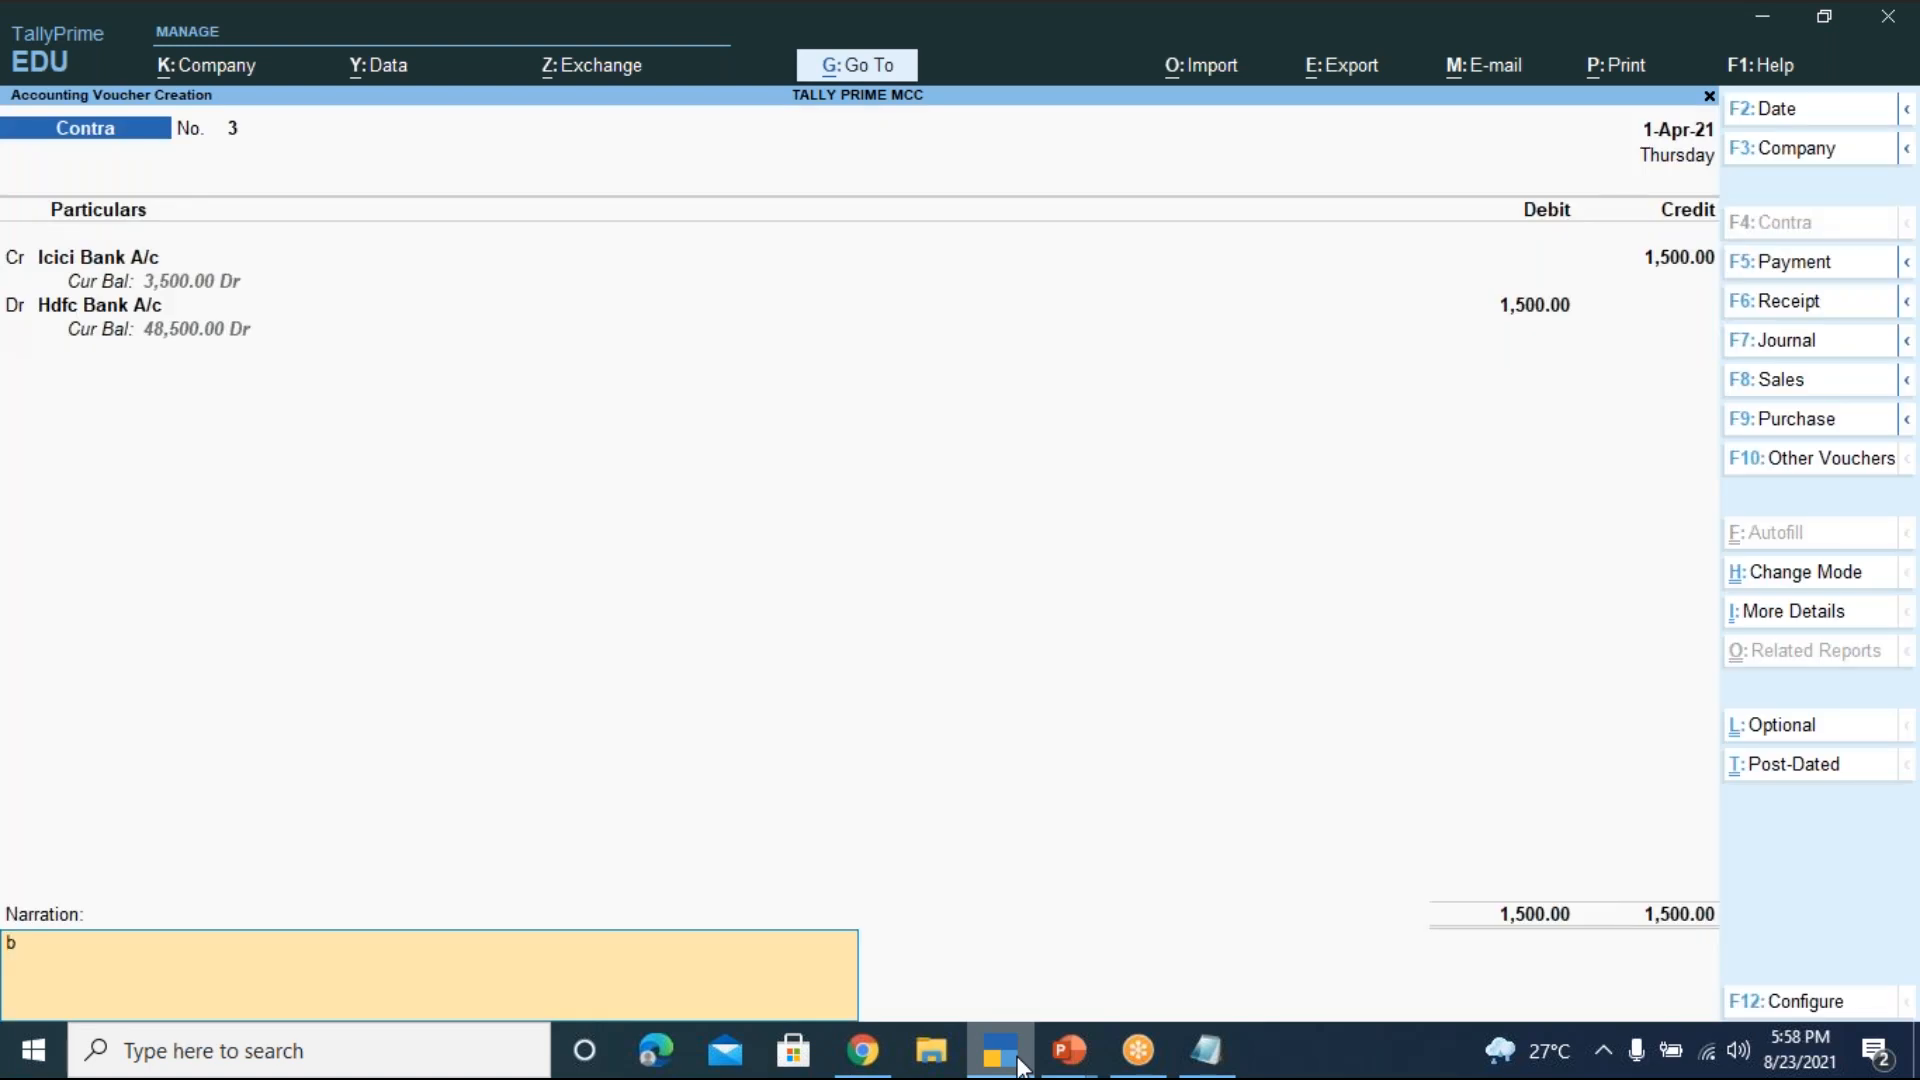
{"action": "type", "text": "eing funds transferred"}
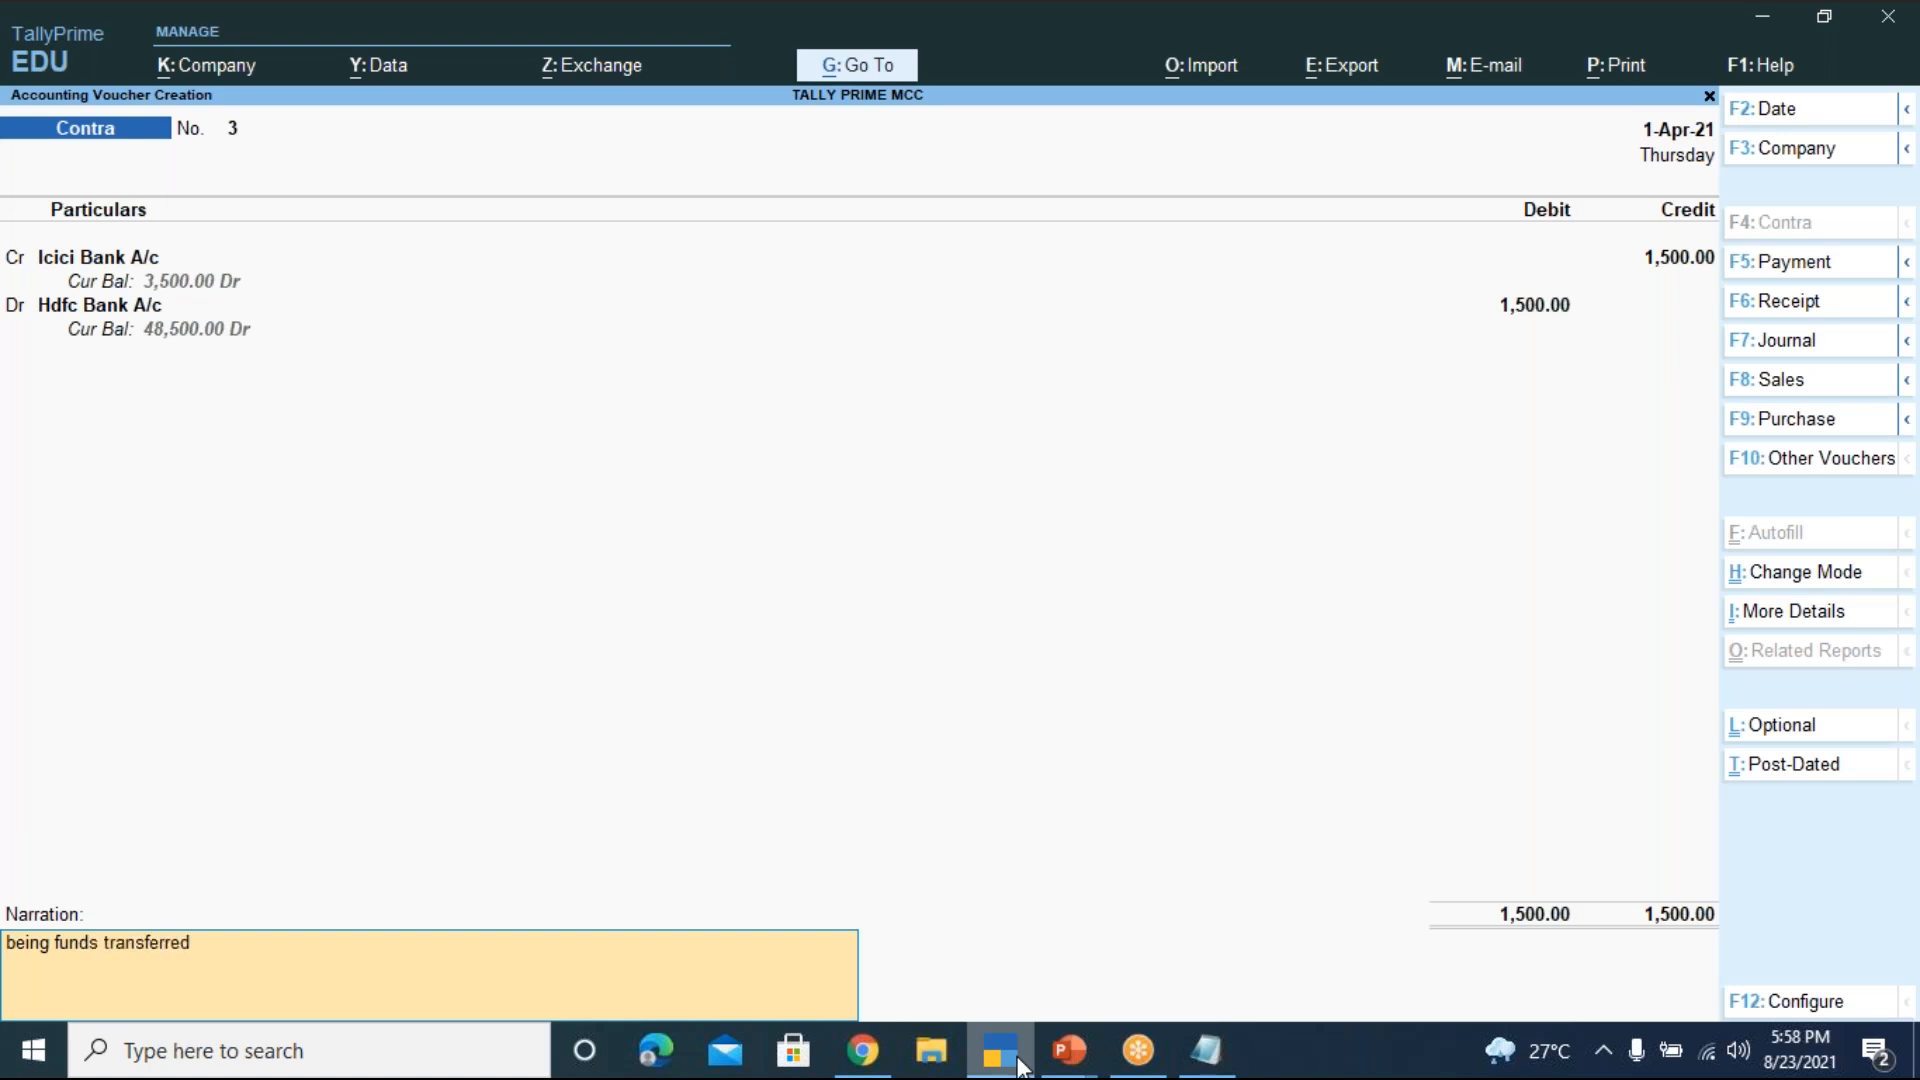
{"action": "type", "text": " through neft to hdfc bank"}
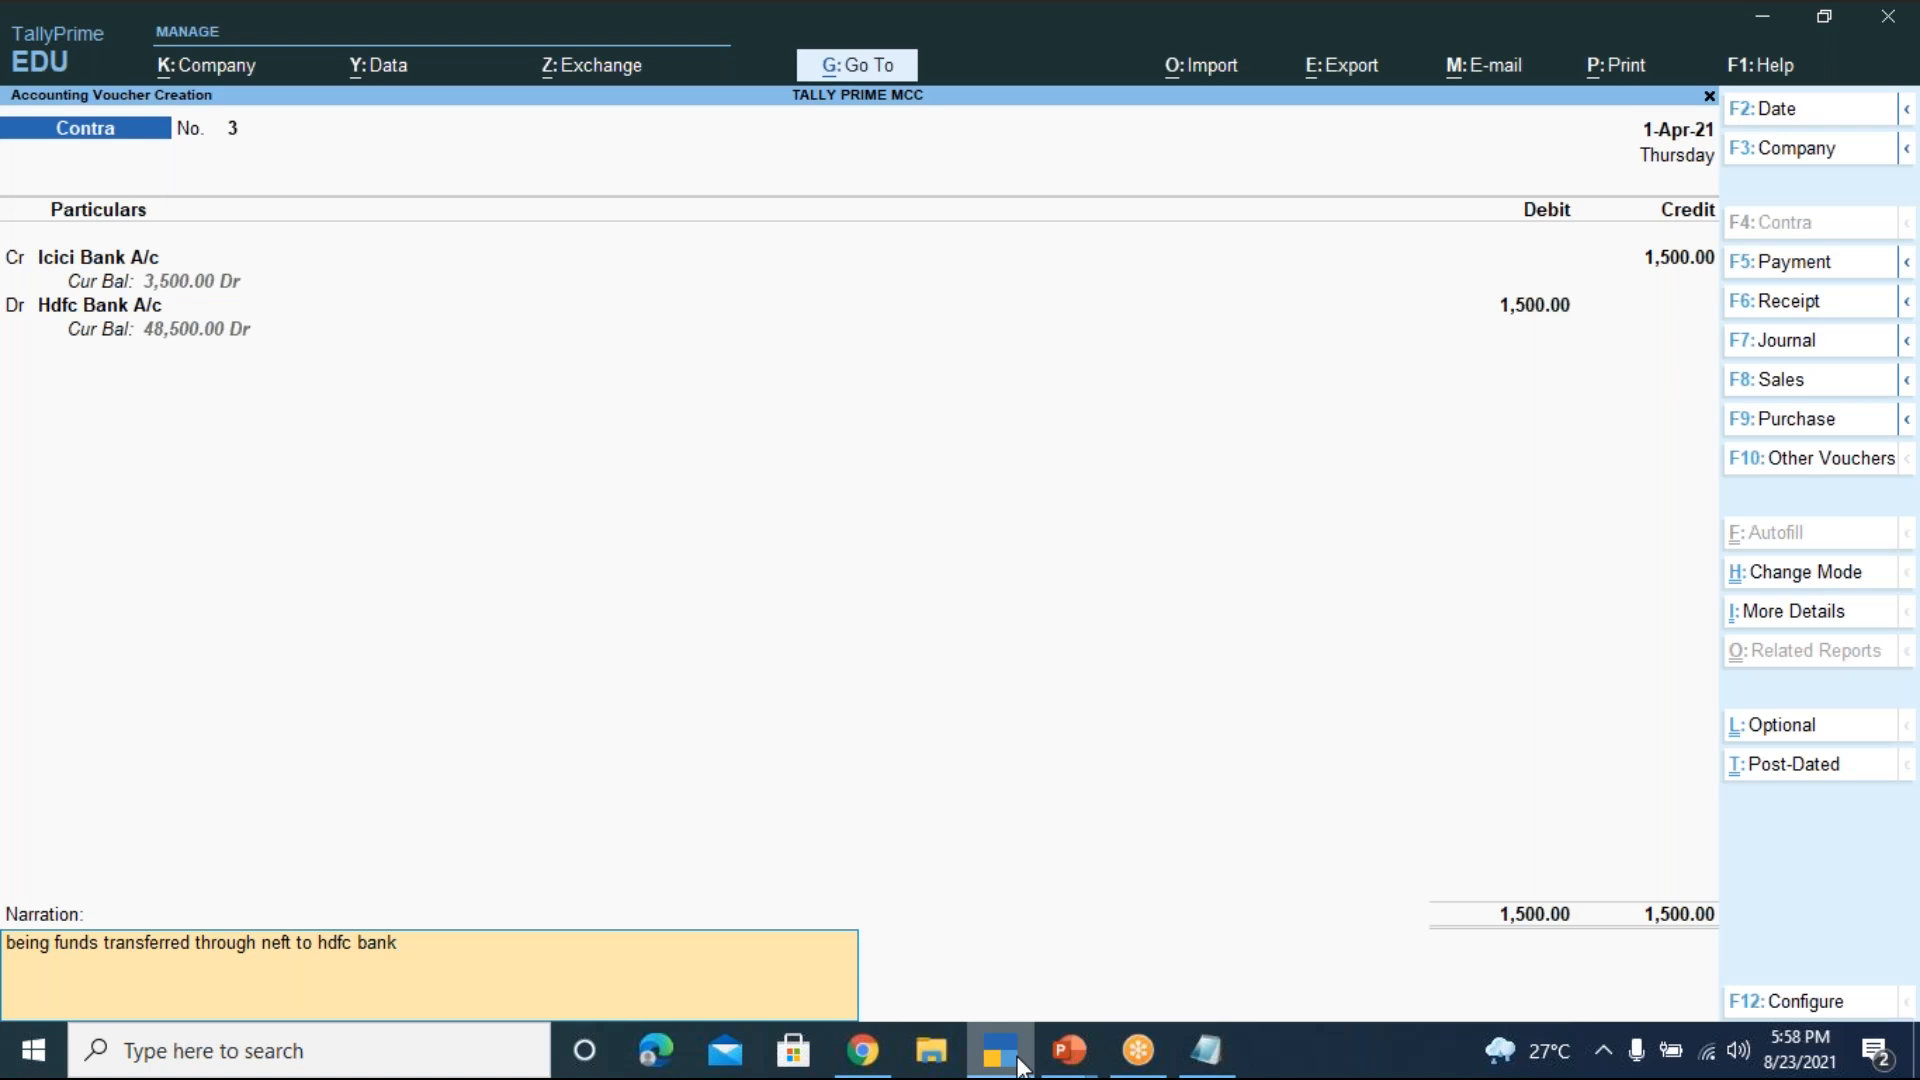
{"action": "key", "text": "Return"}
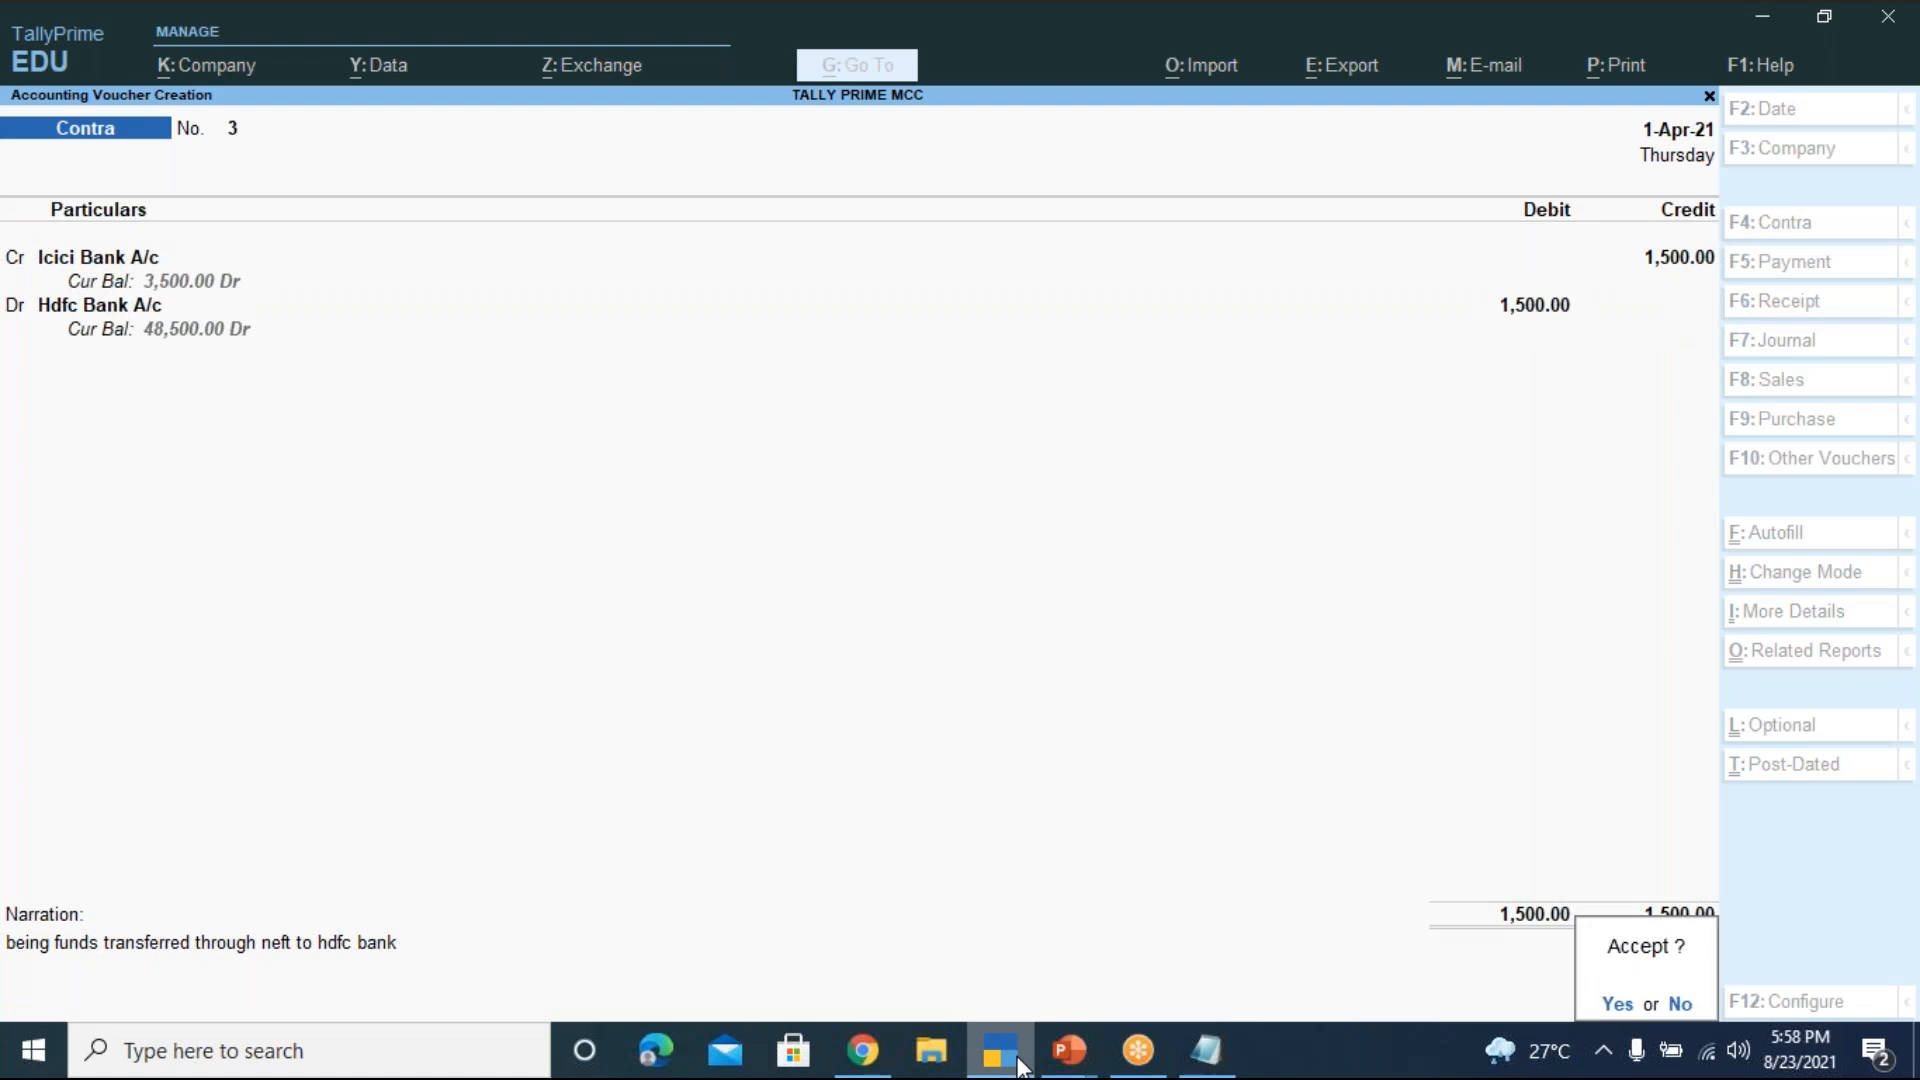
{"action": "key", "text": "y"}
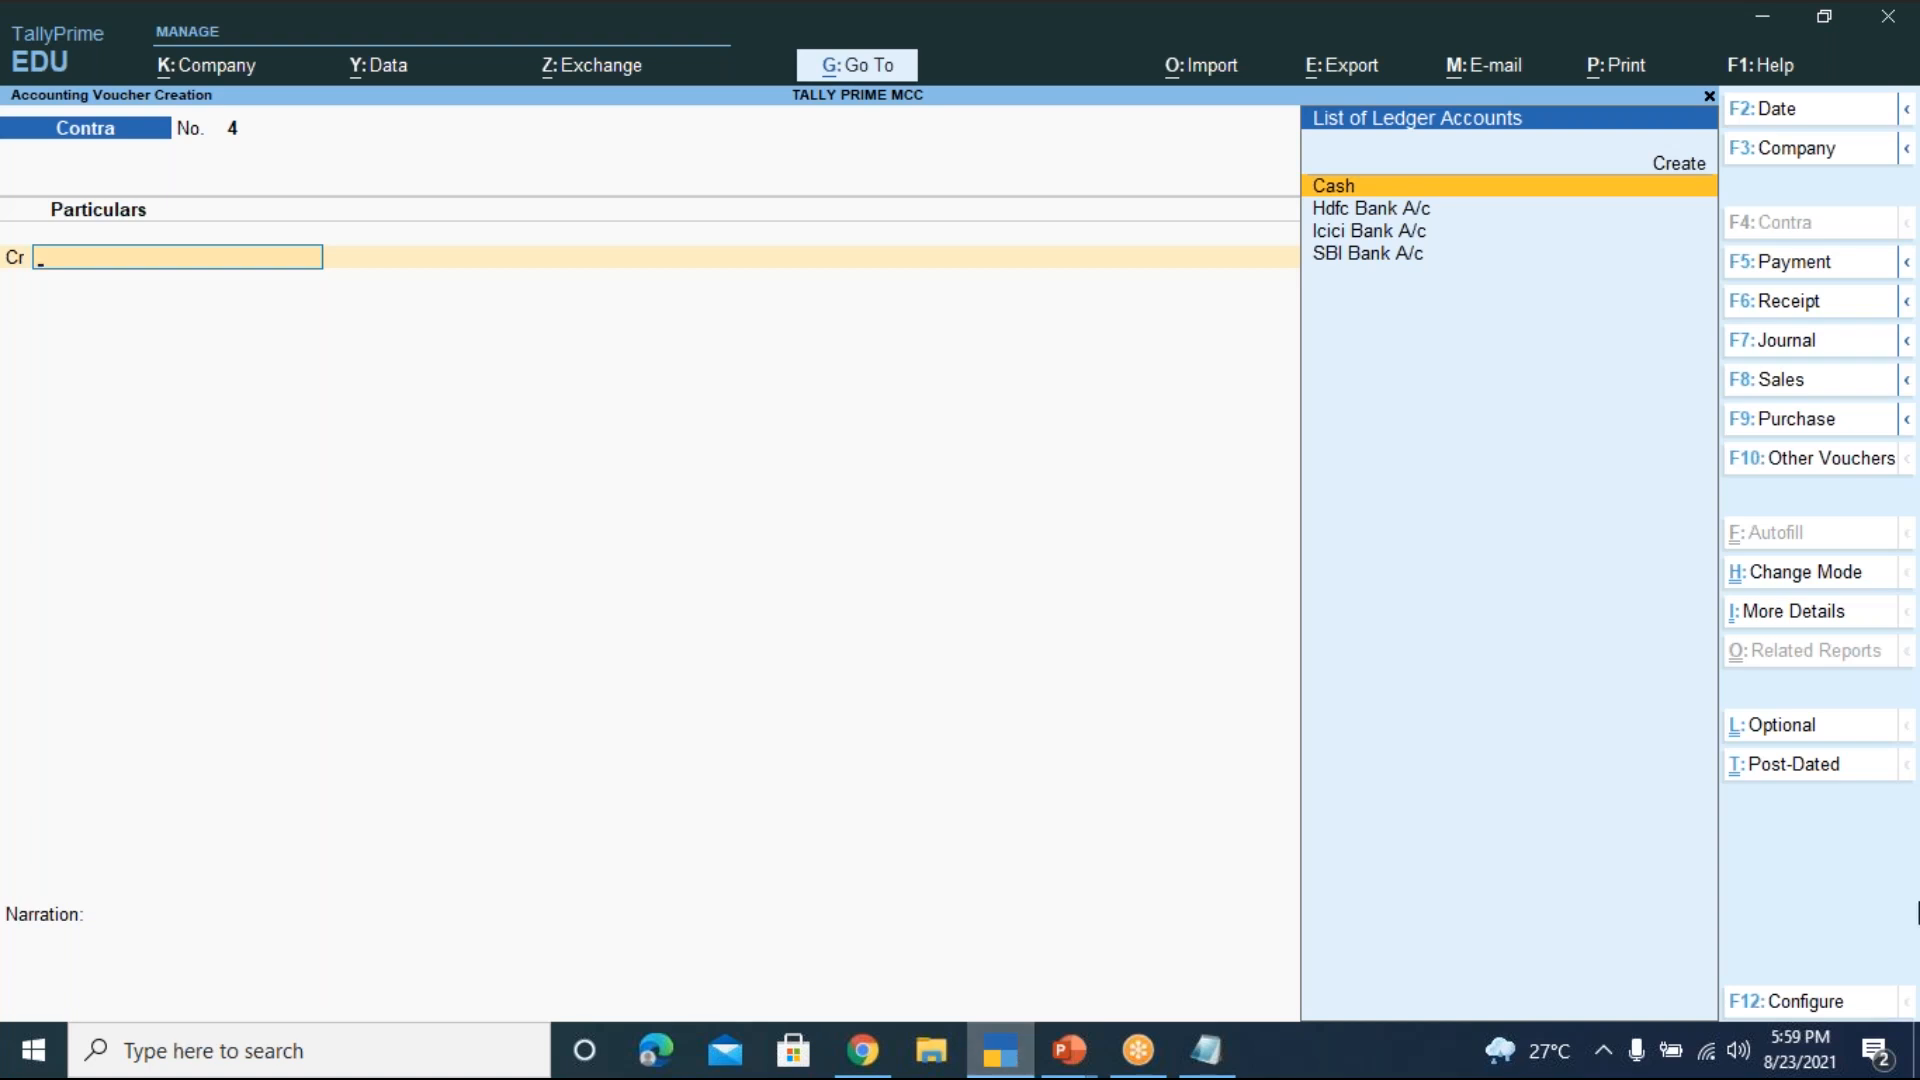
{"action": "left_click", "coordinate": [1874, 536]}
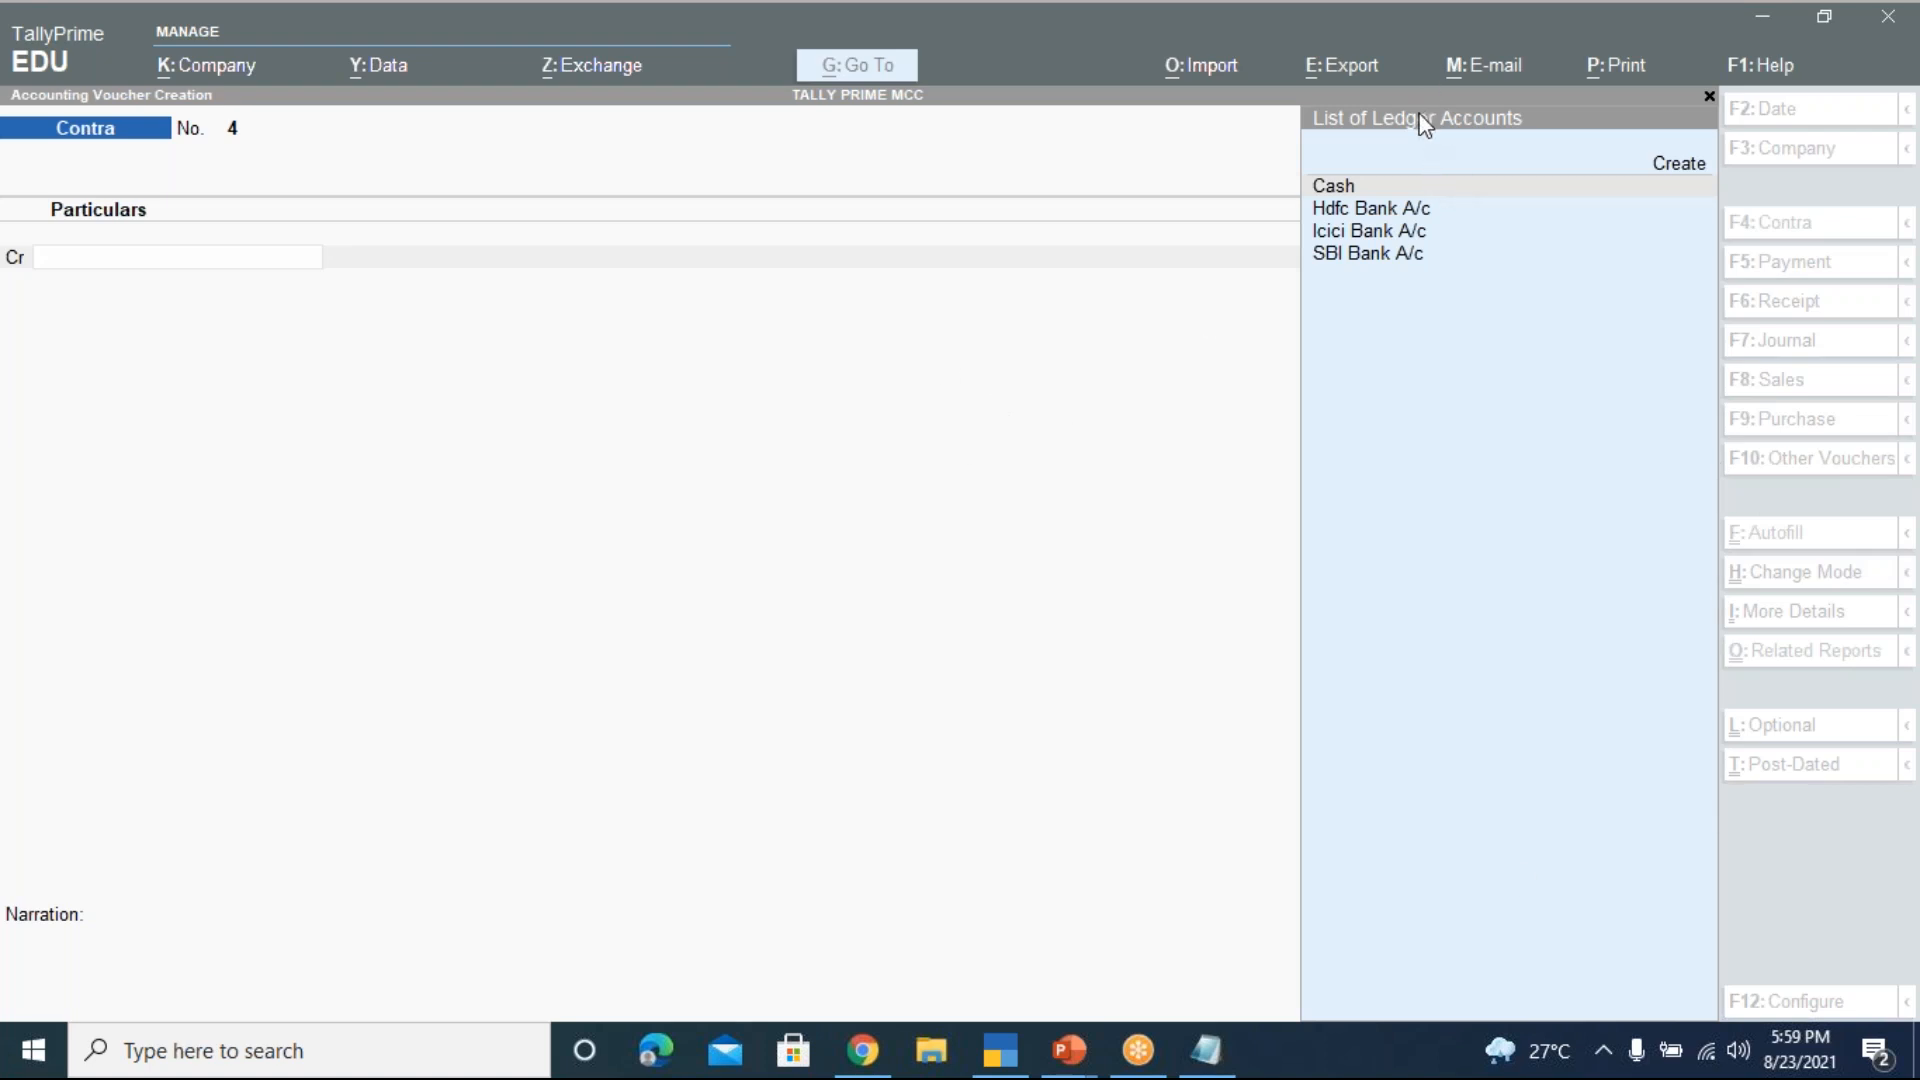
{"action": "left_click", "coordinate": [1018, 537]}
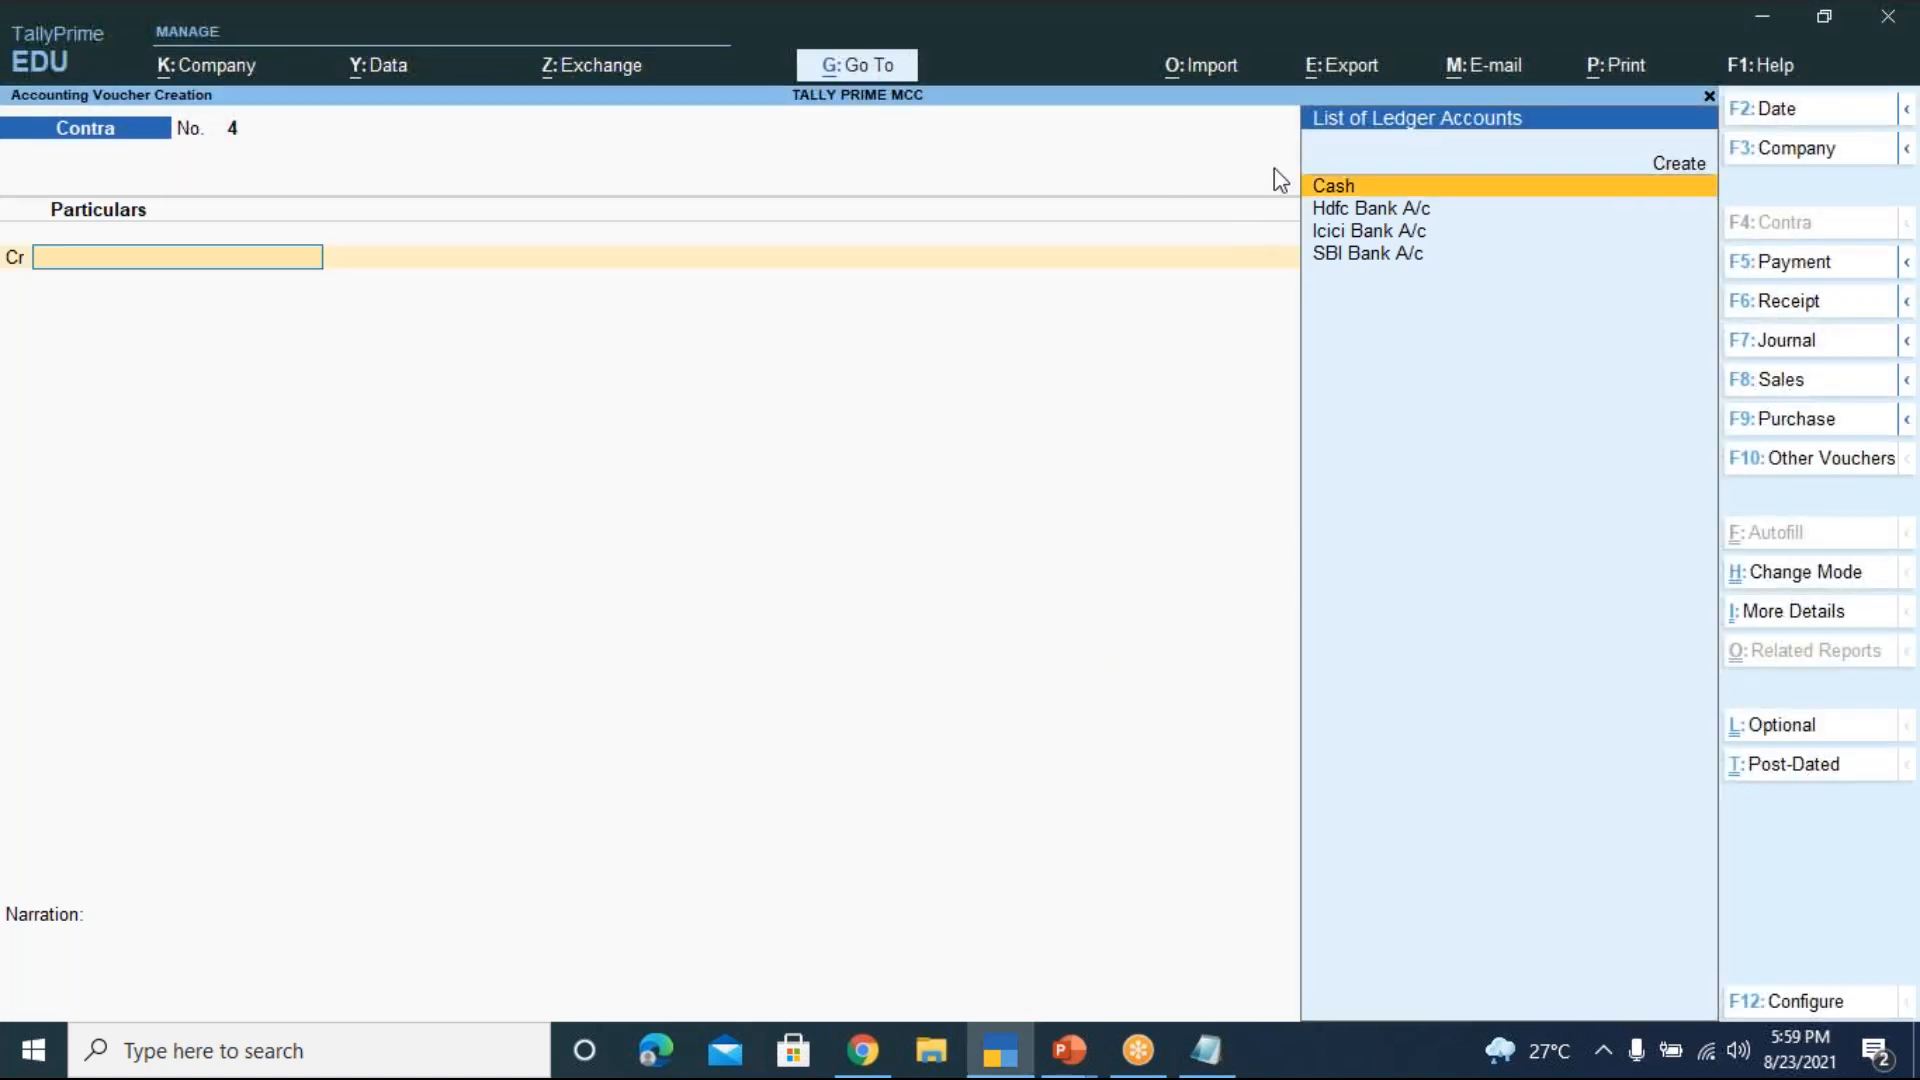
{"action": "left_click", "coordinate": [1326, 60]}
{"action": "left_click", "coordinate": [1057, 458]}
{"action": "left_click", "coordinate": [1336, 56]}
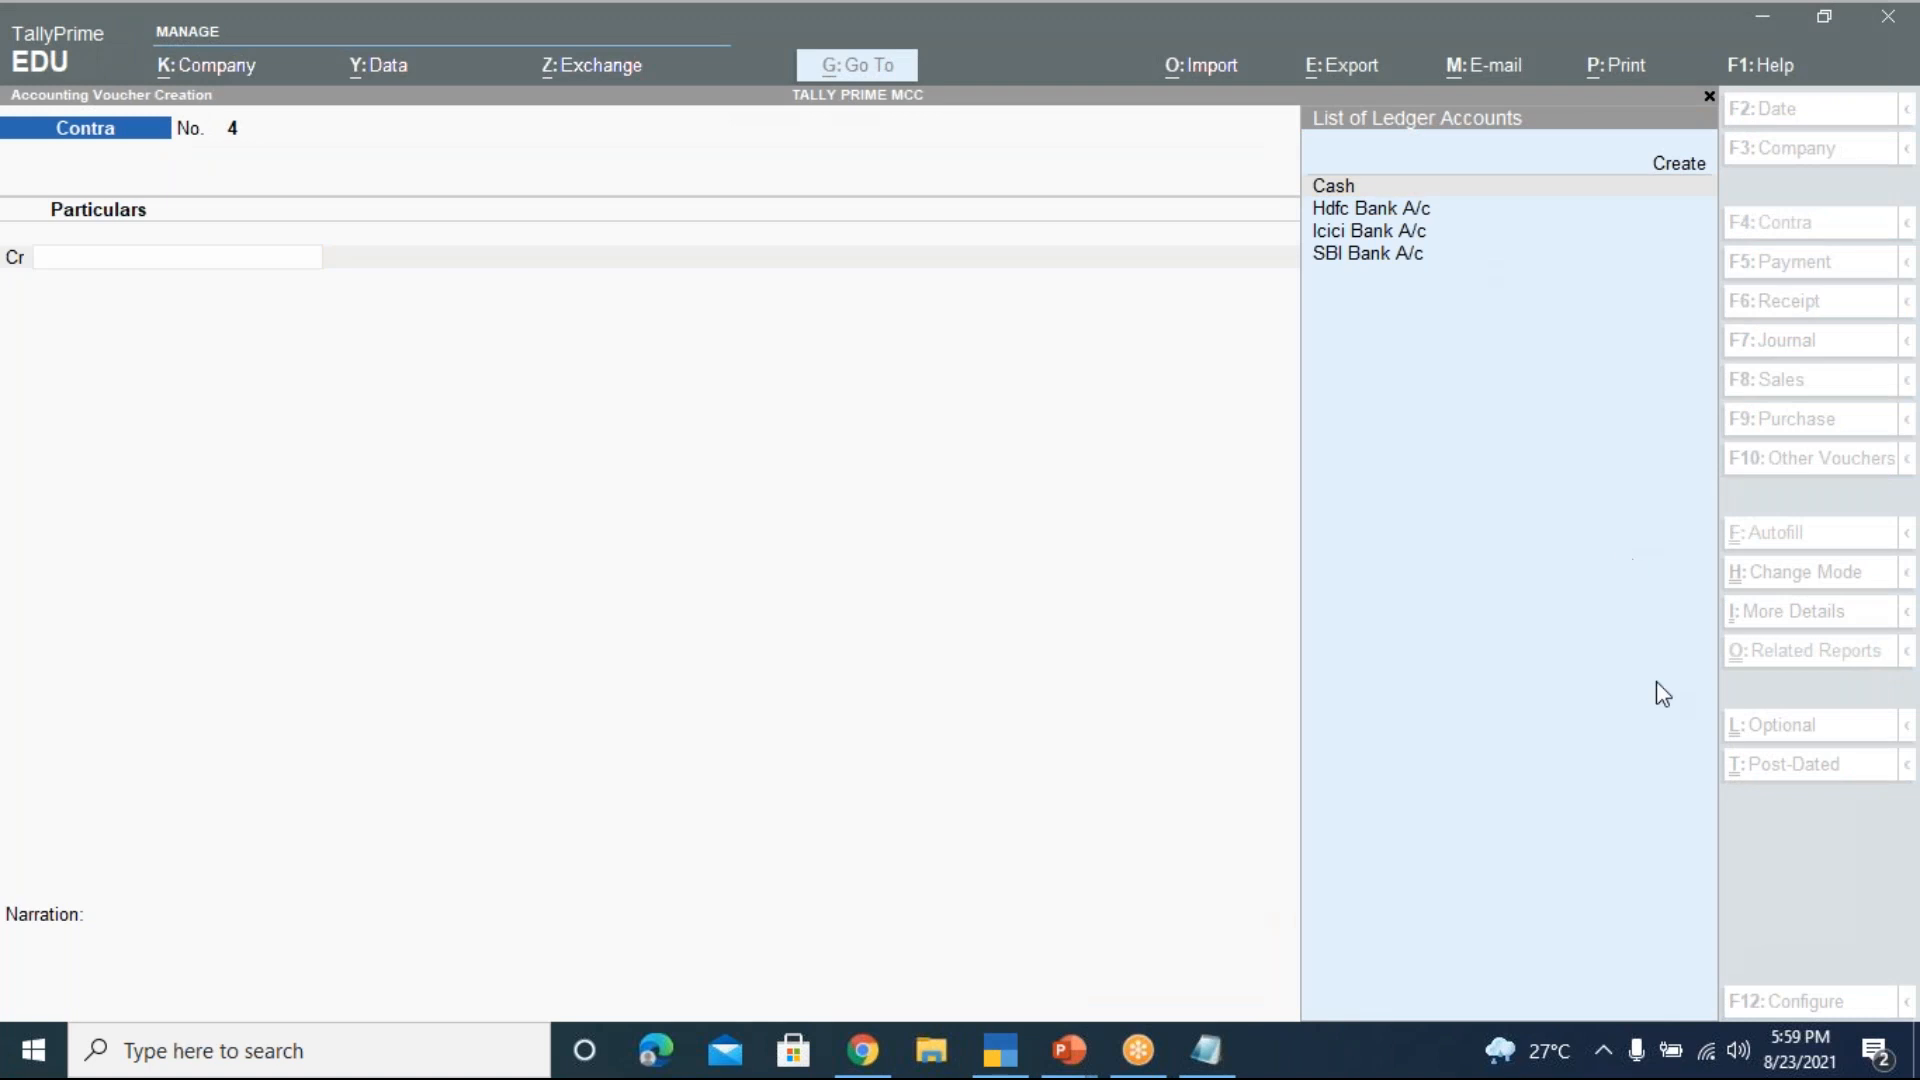
{"action": "left_click", "coordinate": [1098, 587]}
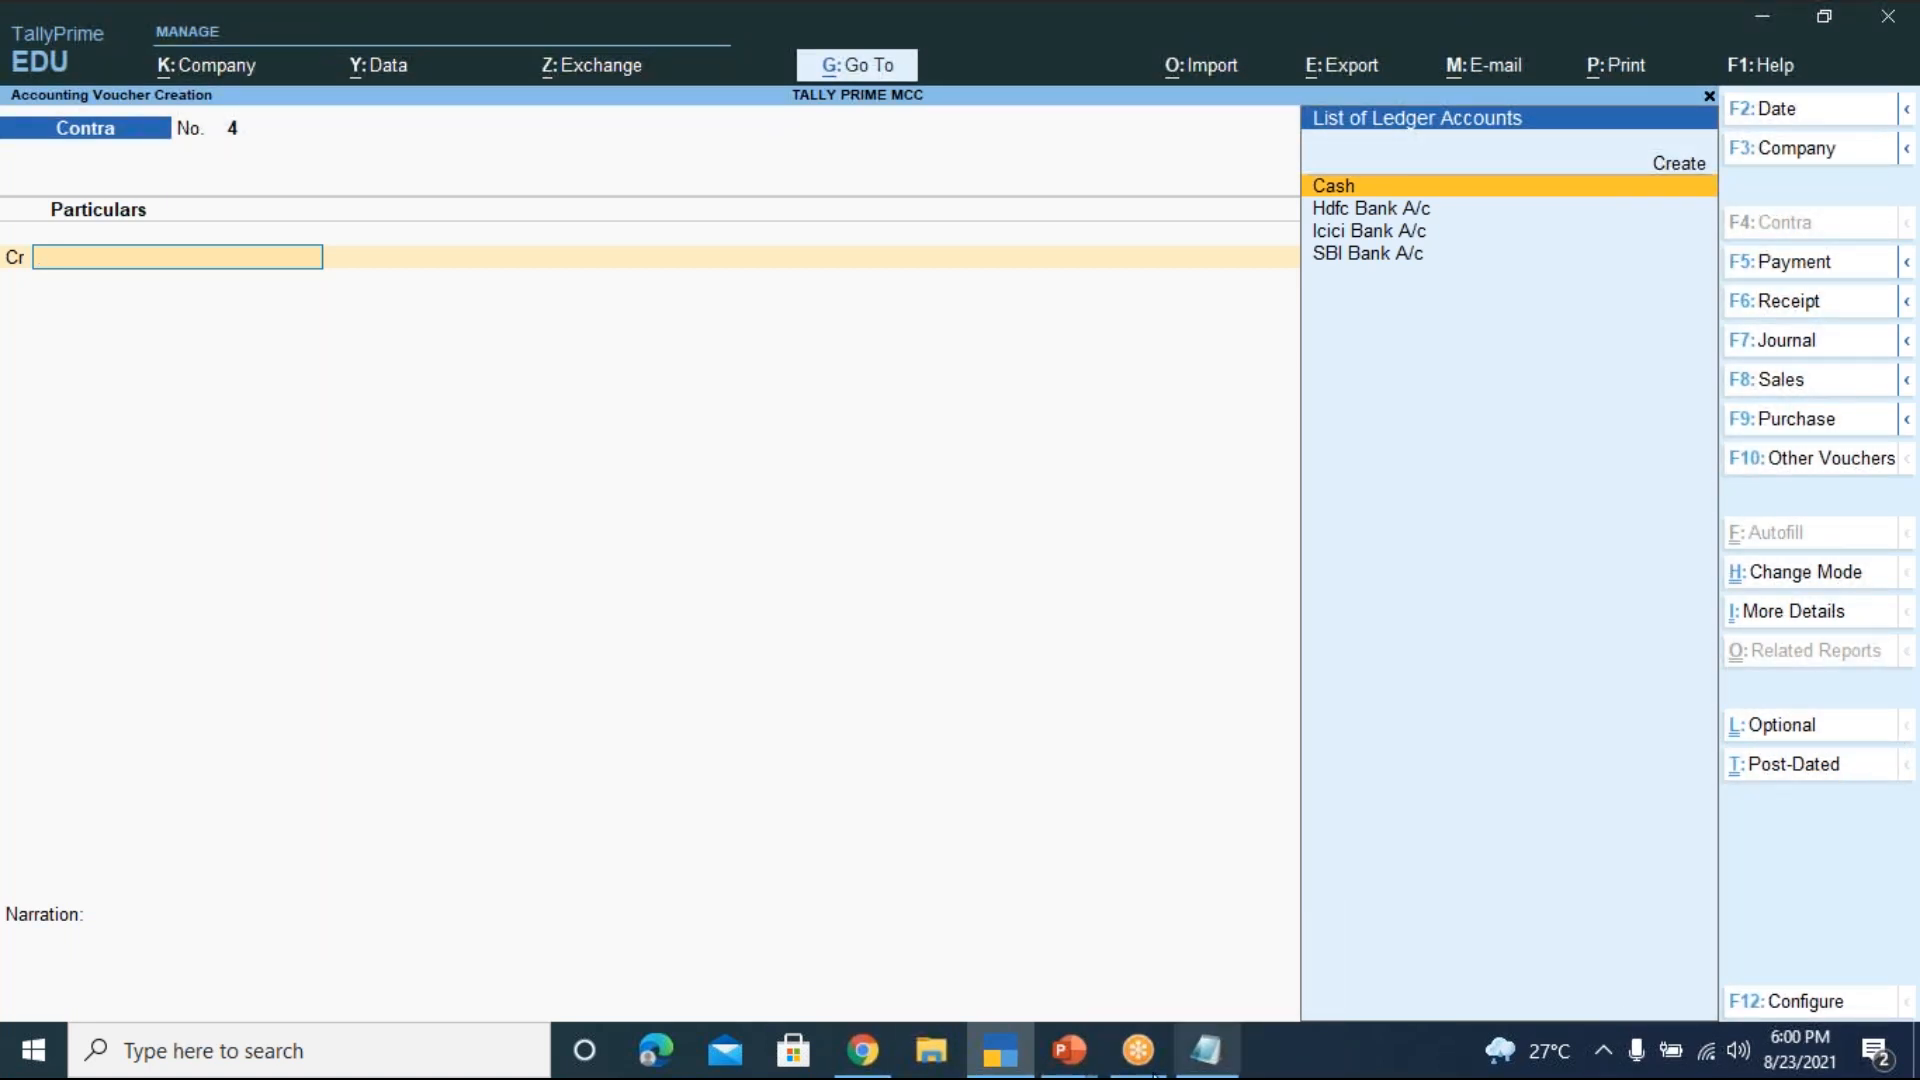
Switch to the running PowerPoint slide show
{"action": "left_click", "coordinate": [1072, 1054]}
{"action": "left_click", "coordinate": [1163, 986]}
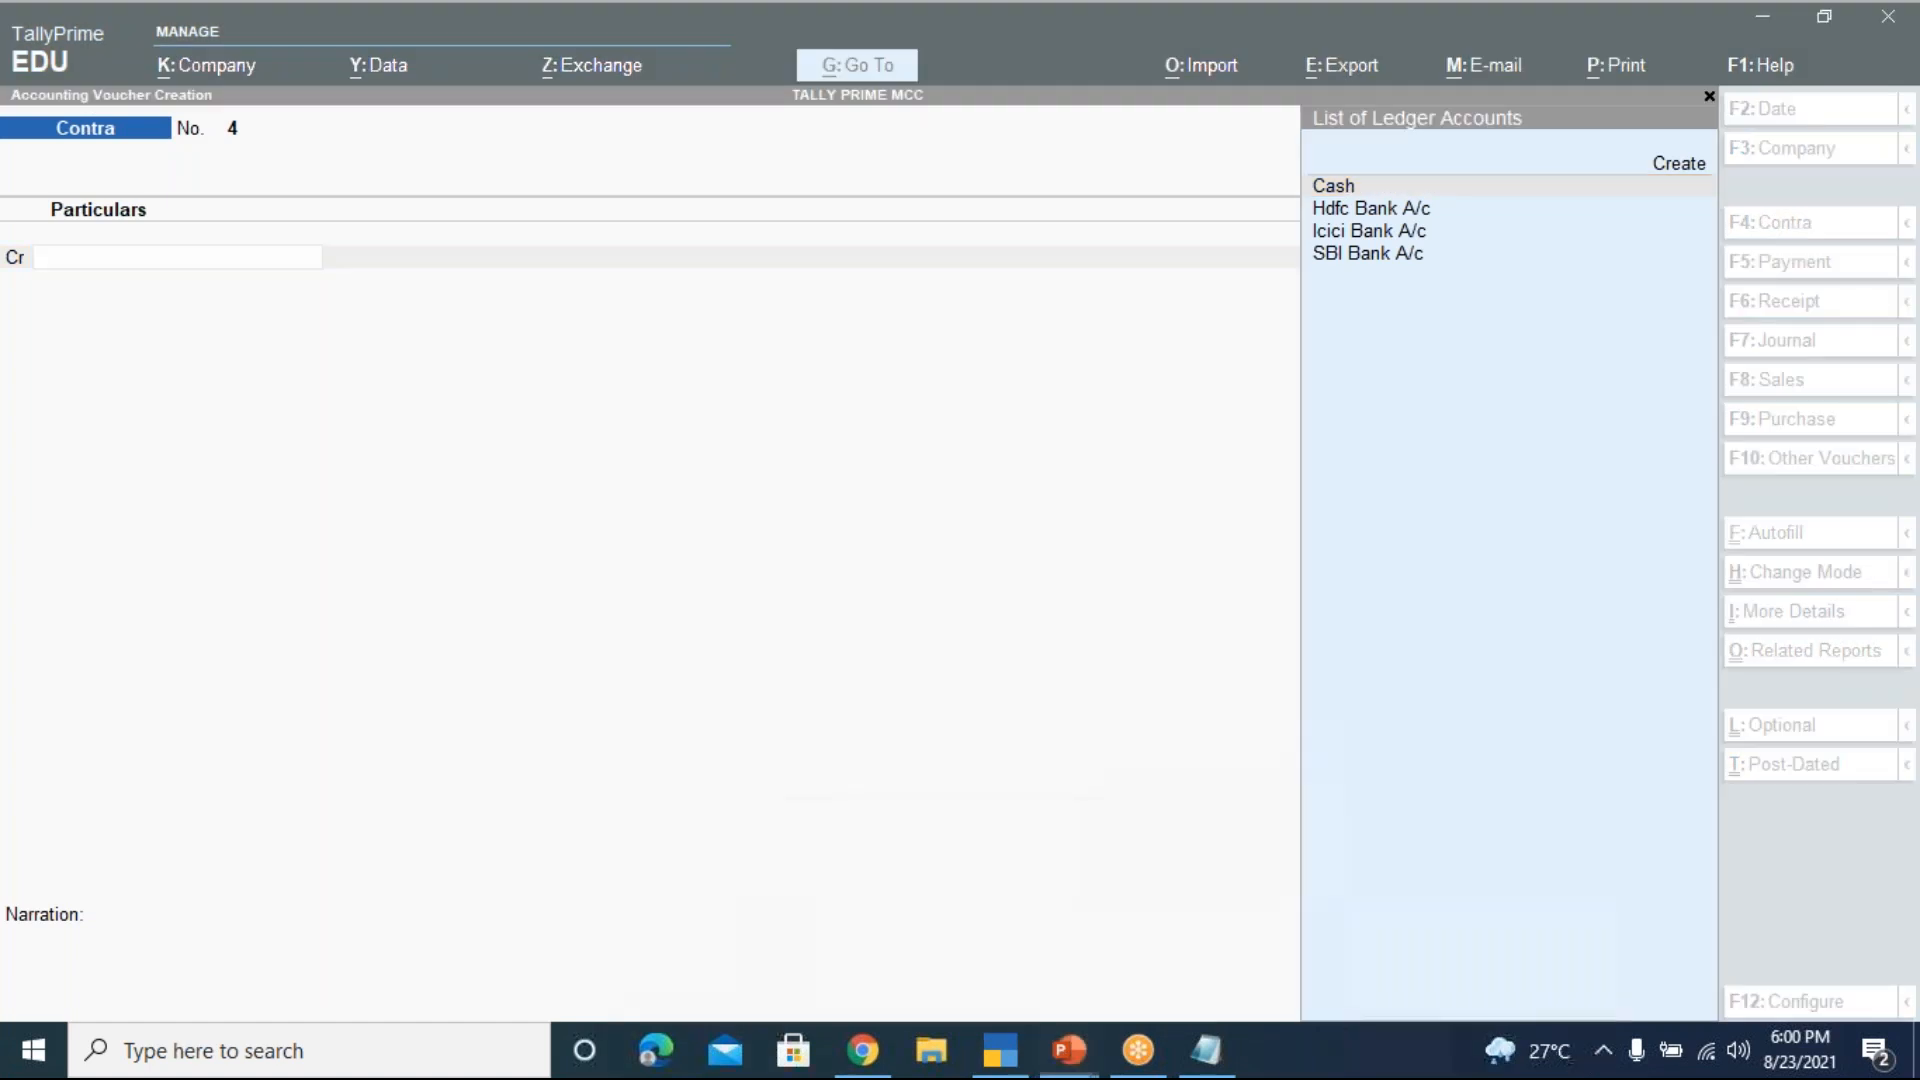
{"action": "left_click", "coordinate": [1603, 1003]}
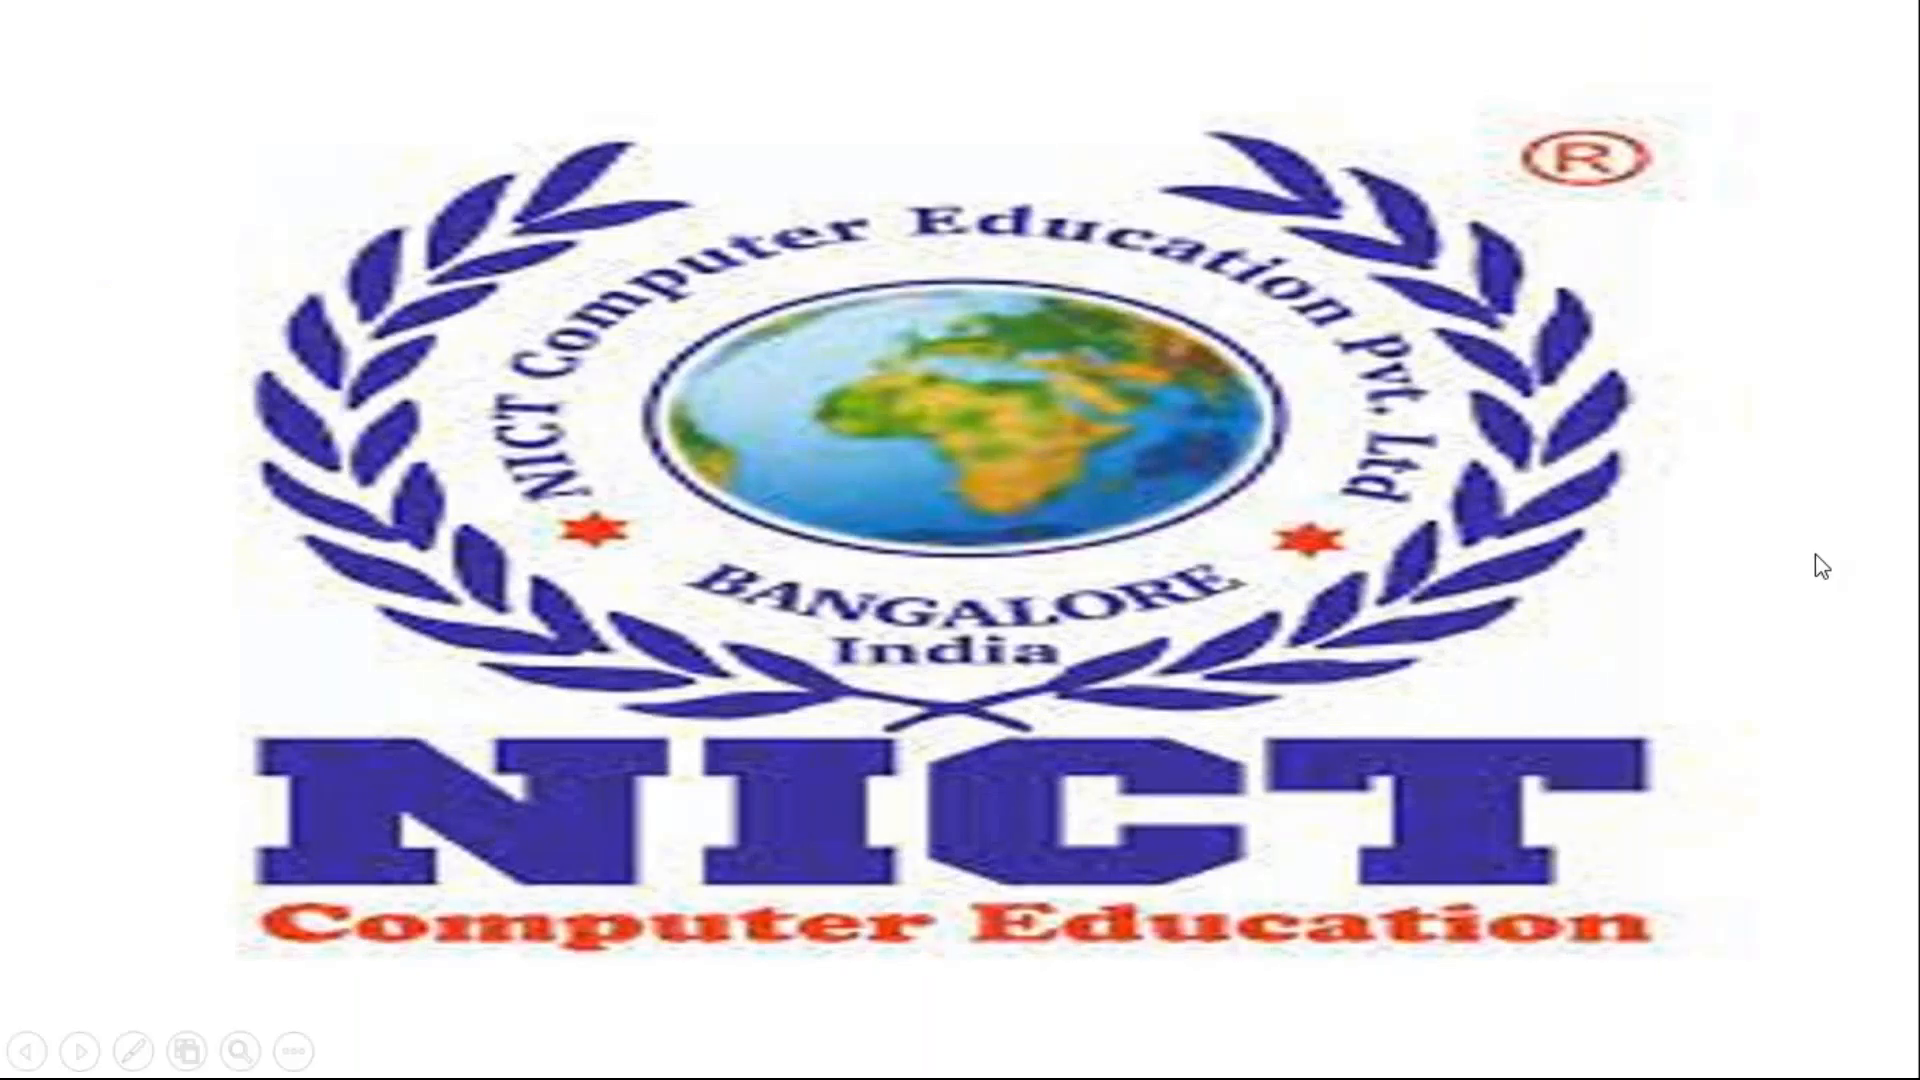